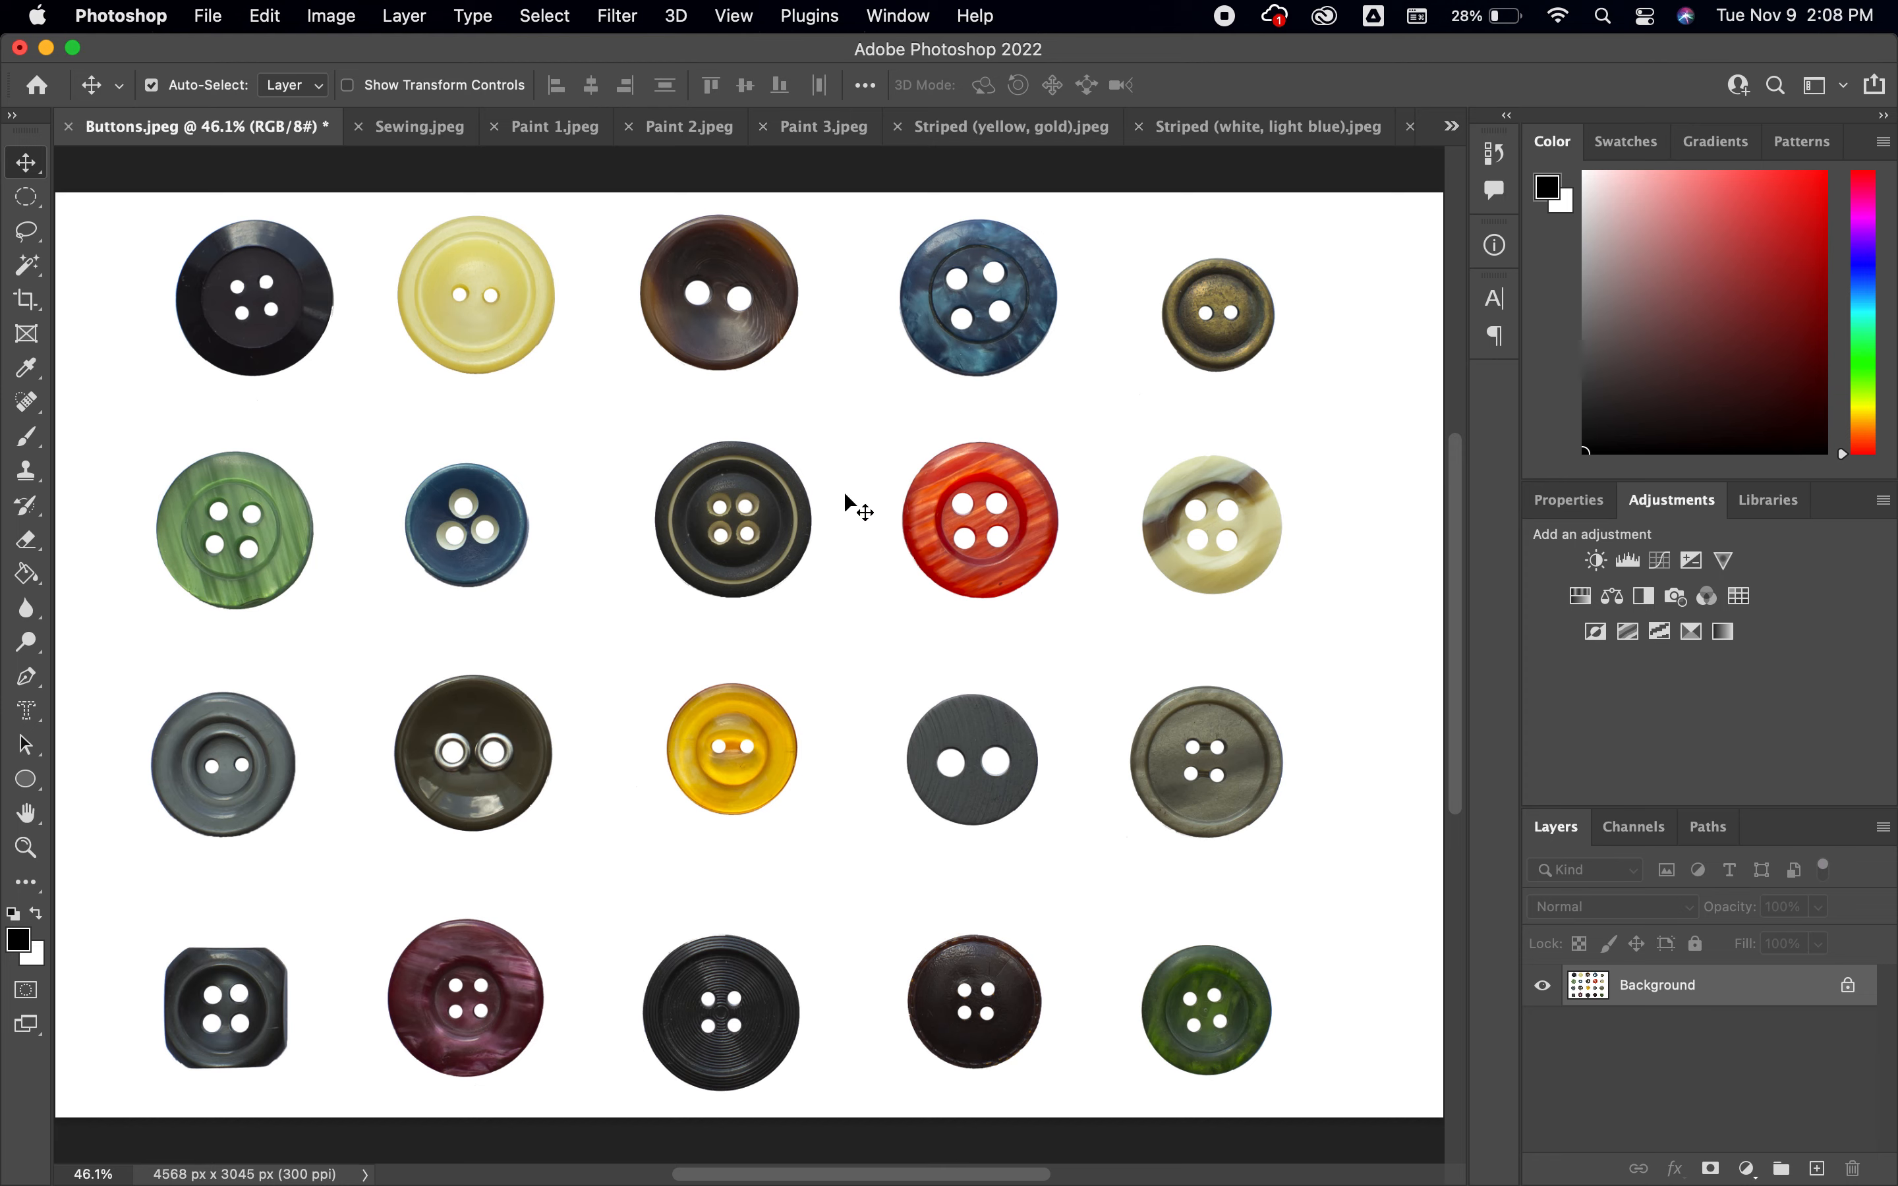
Crop the image around the red button, keeping an area of about 685 x 629 px
click(27, 300)
click(125, 293)
drag(879, 429, 1095, 626)
key(Return)
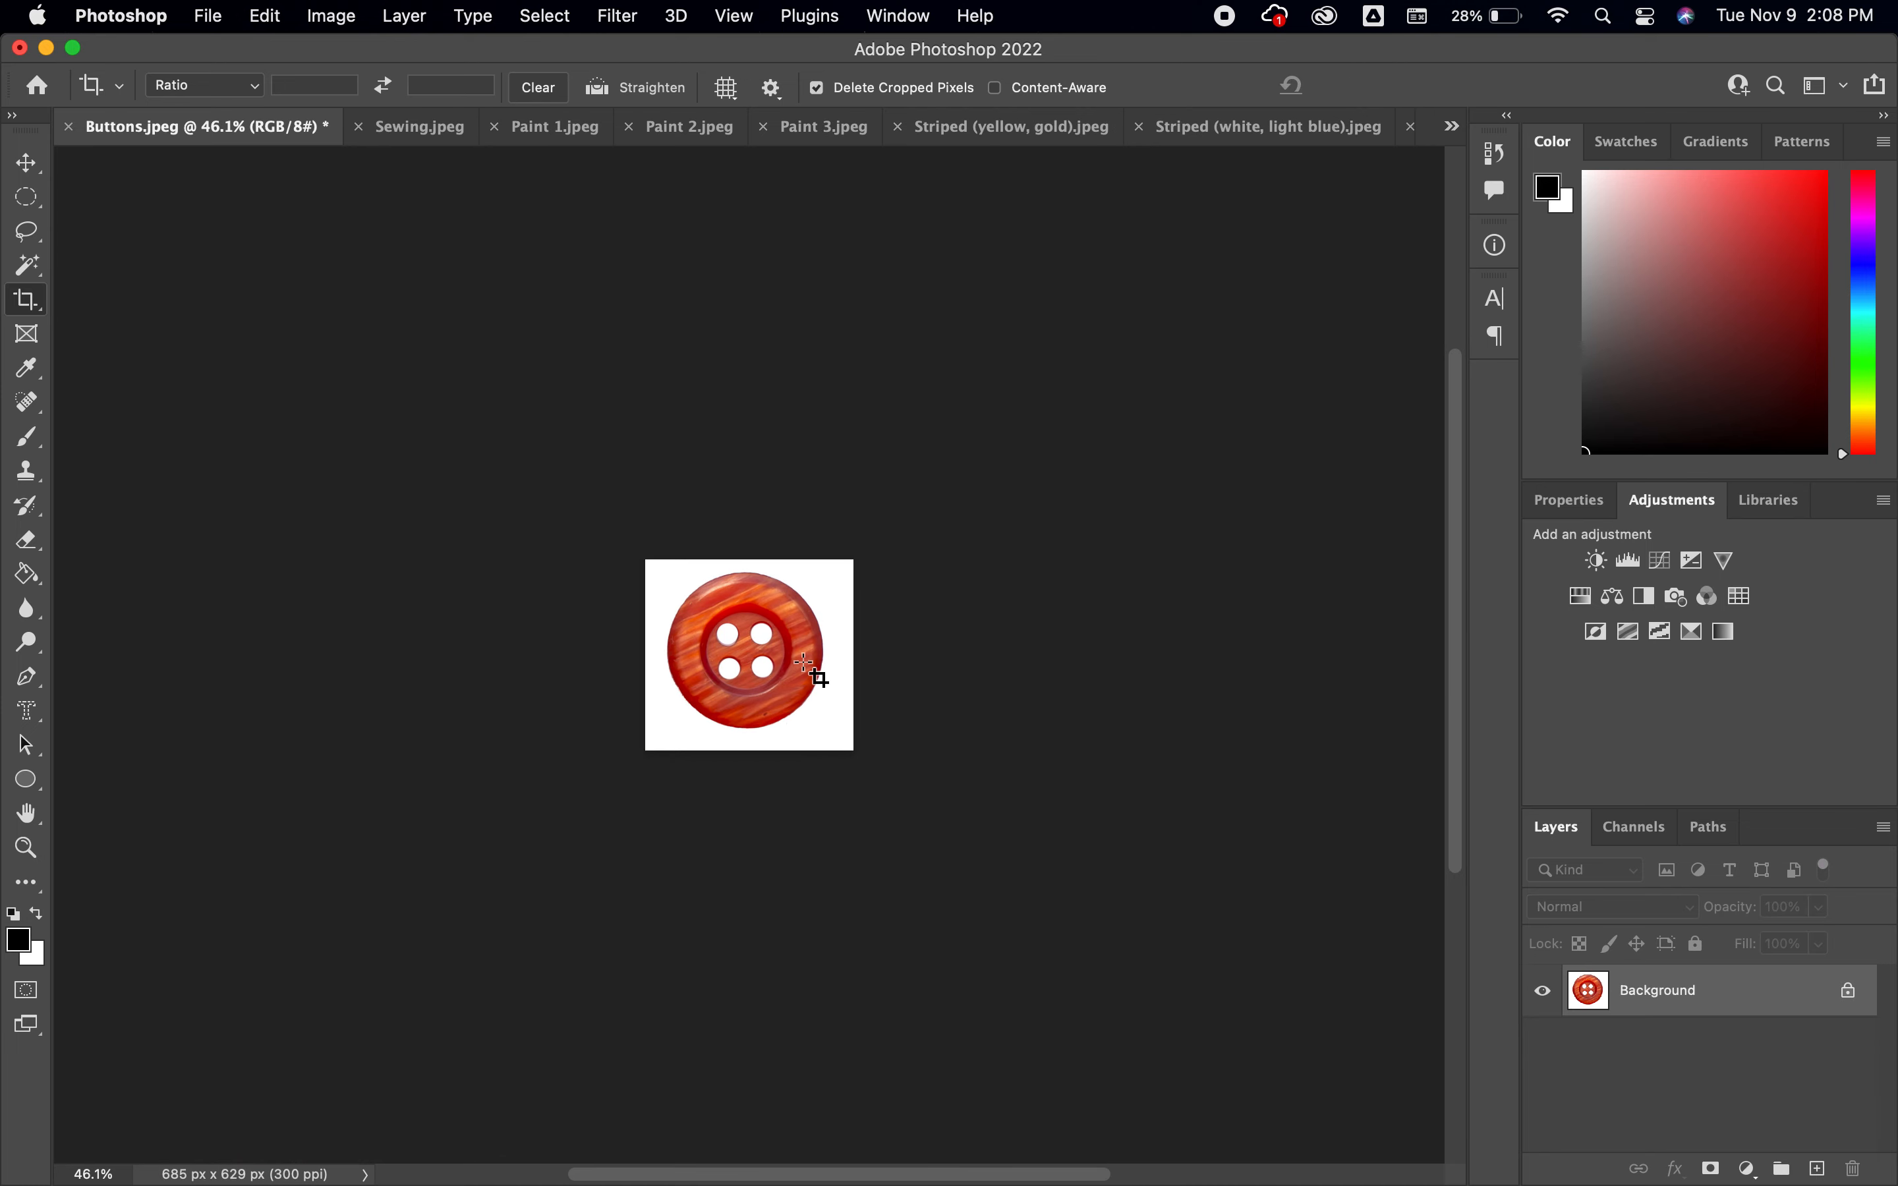
key(super+0)
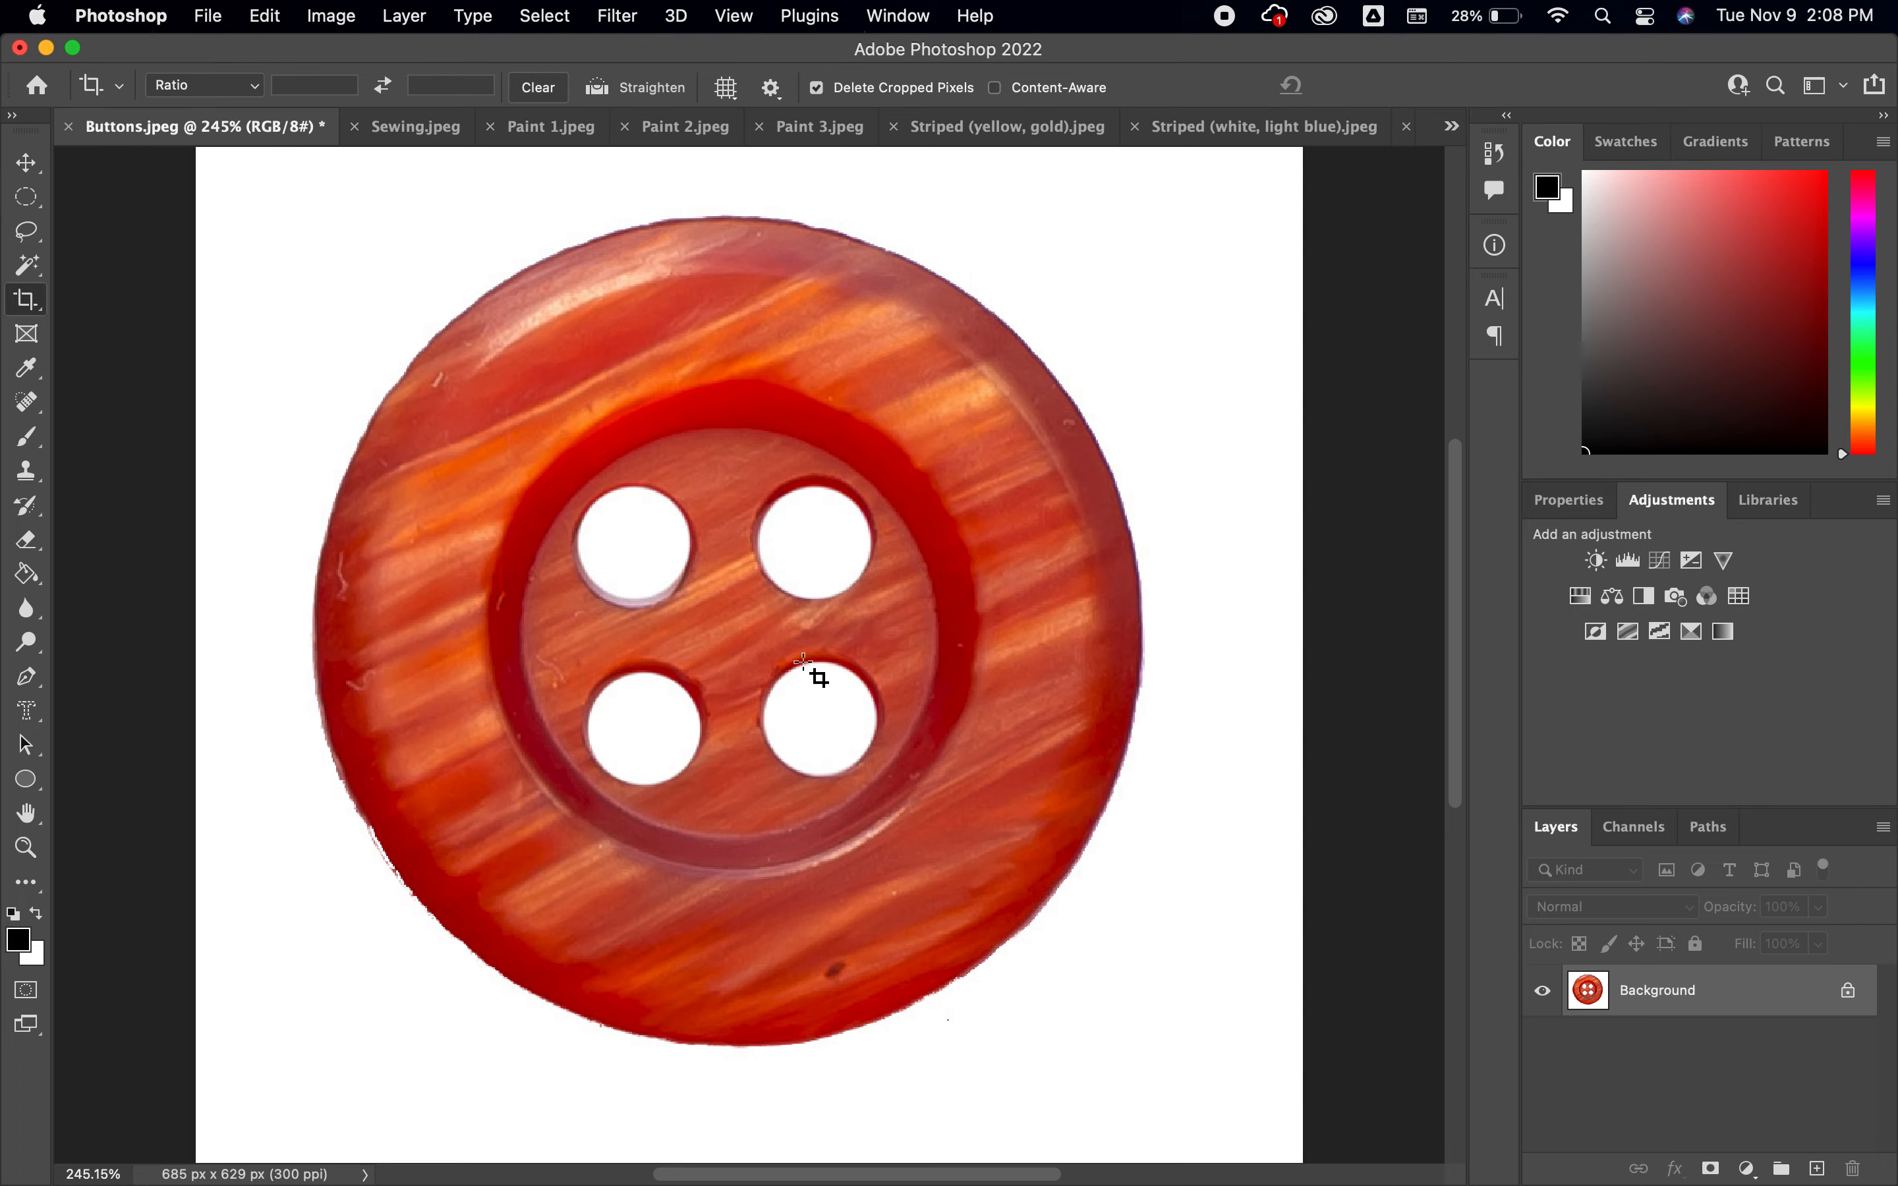
Select the white area around the red button with the Magic Wand at tolerance 50, and again at tolerance 0
click(36, 267)
click(320, 265)
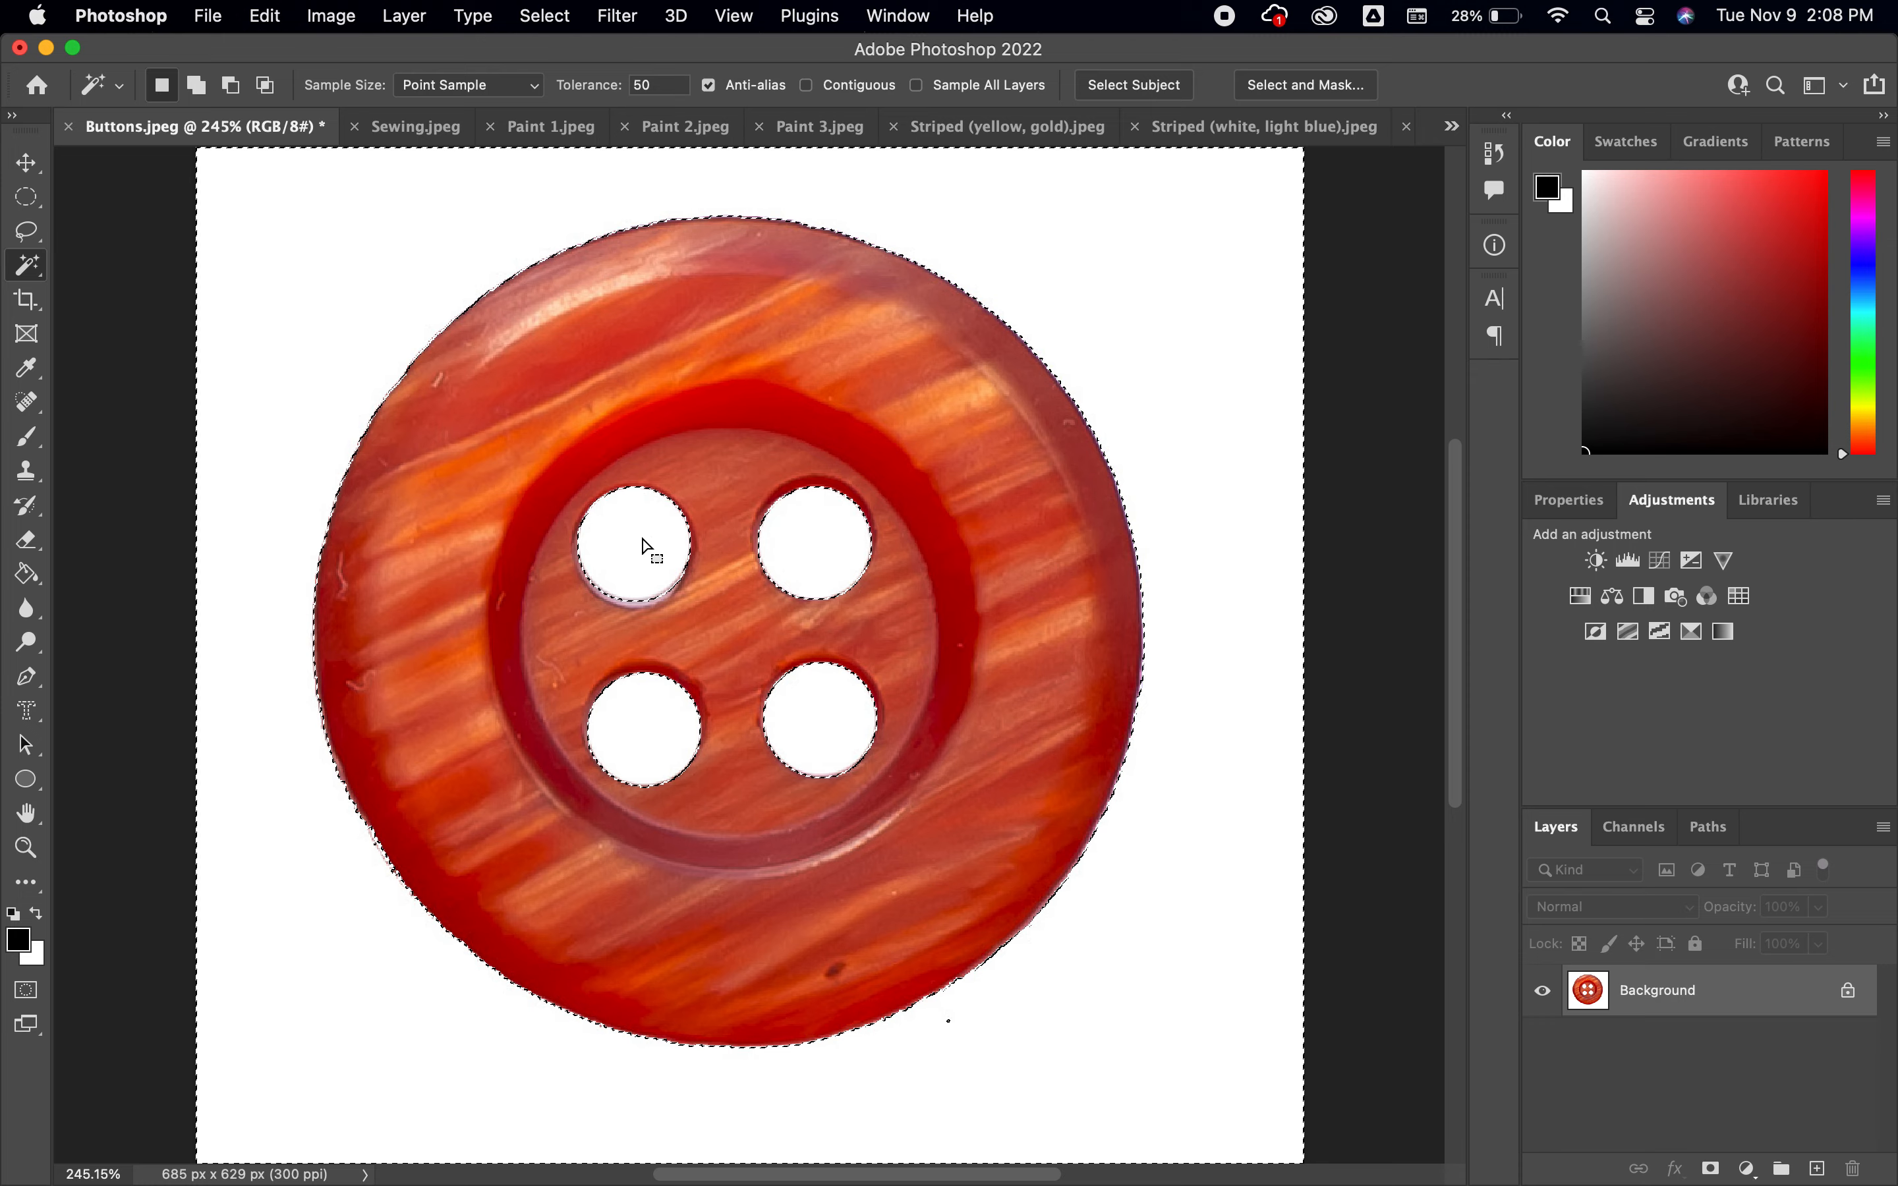
double_click(663, 86)
text(0)
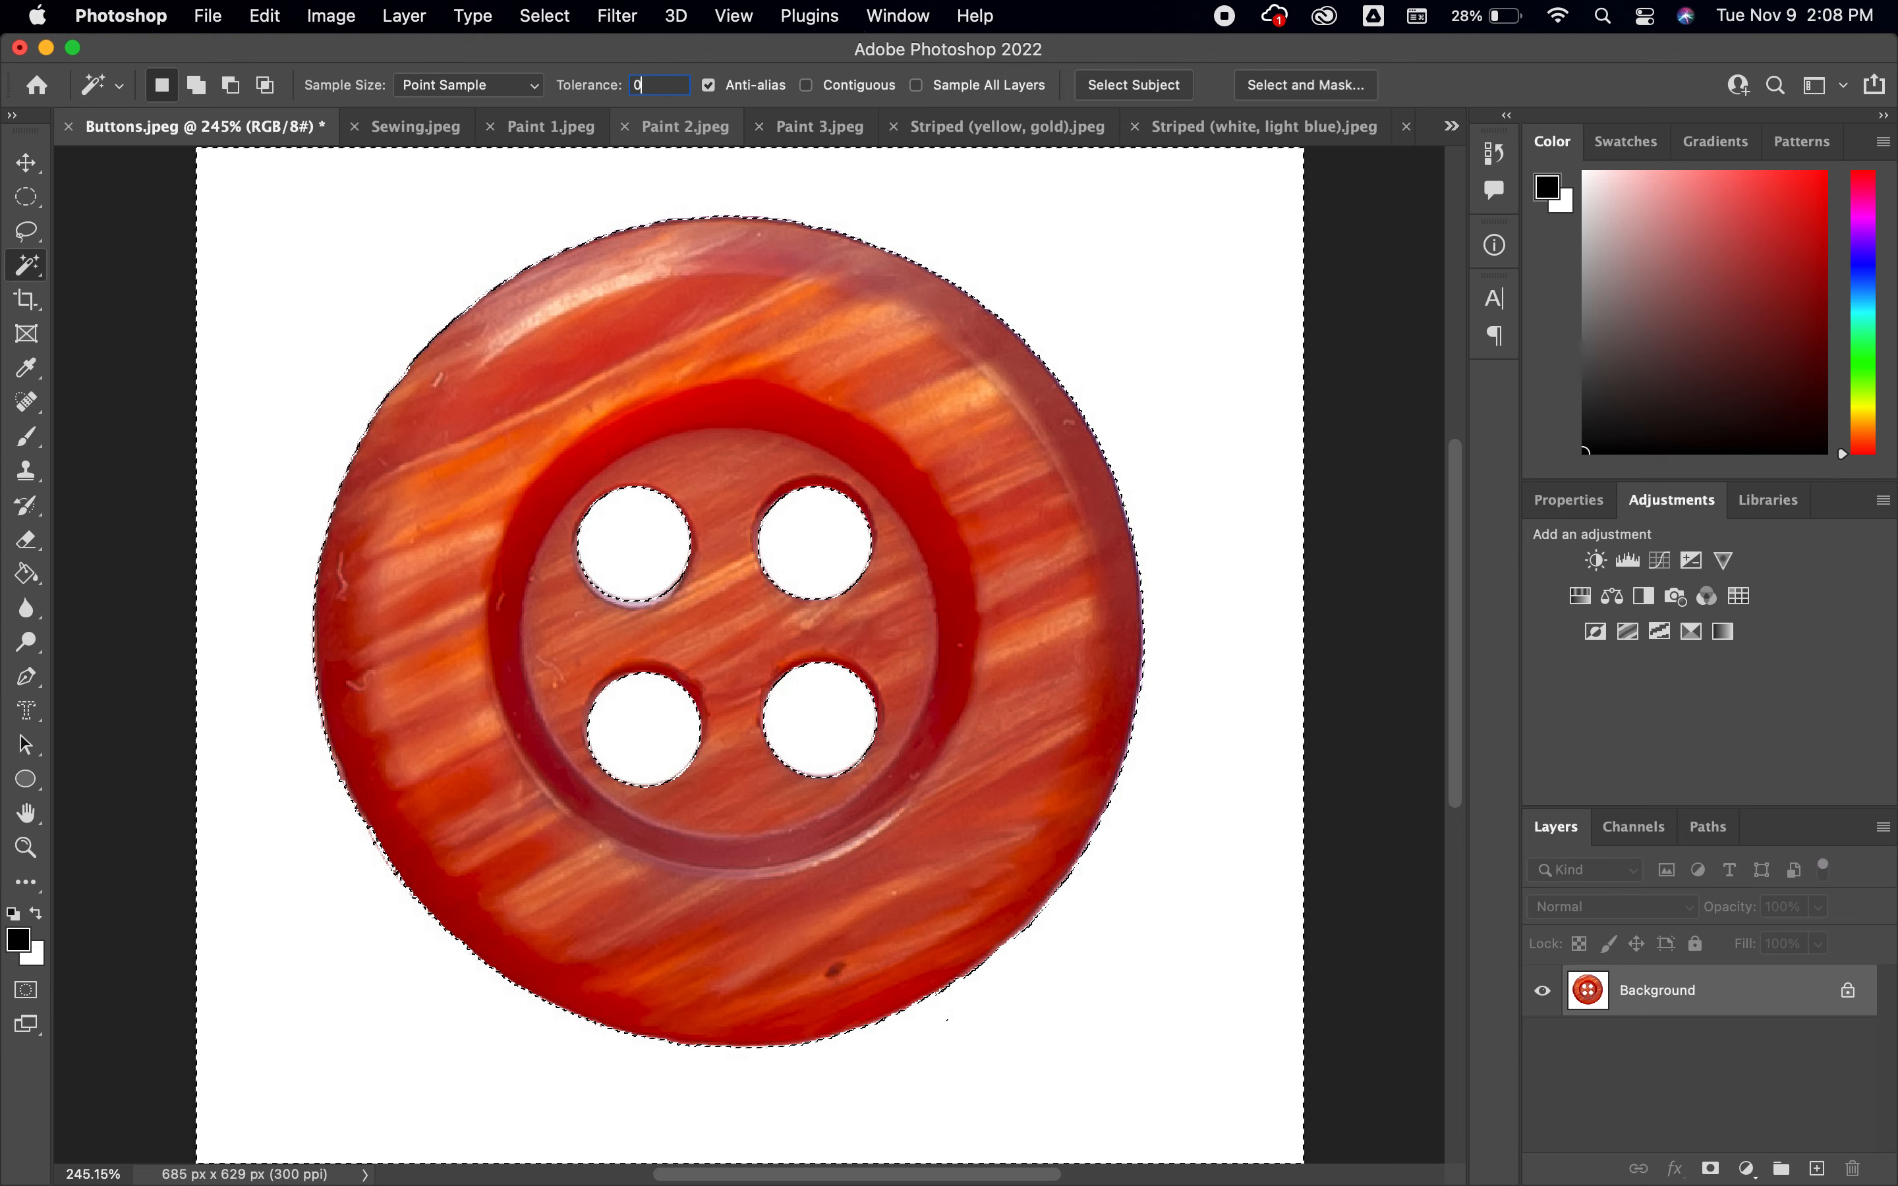
click(344, 300)
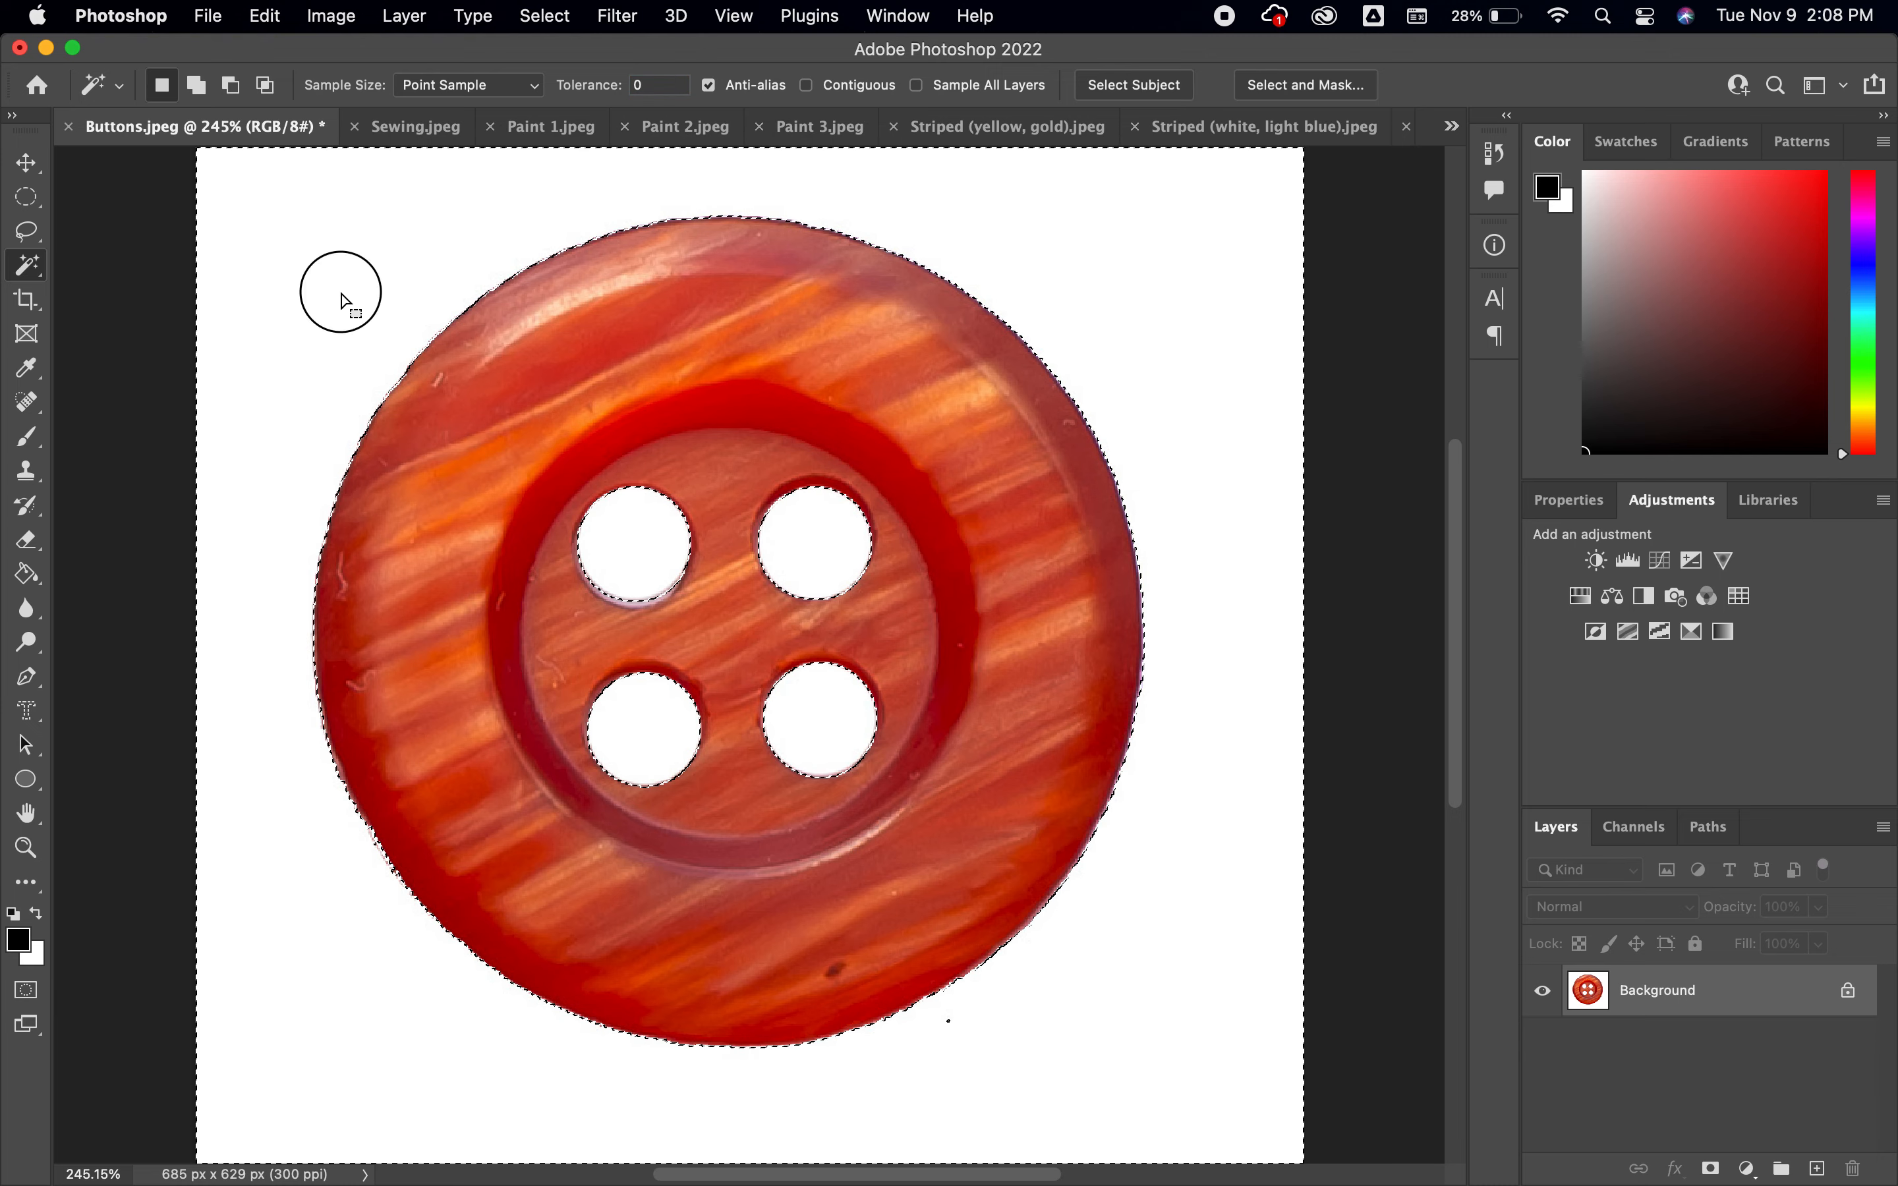
click(320, 272)
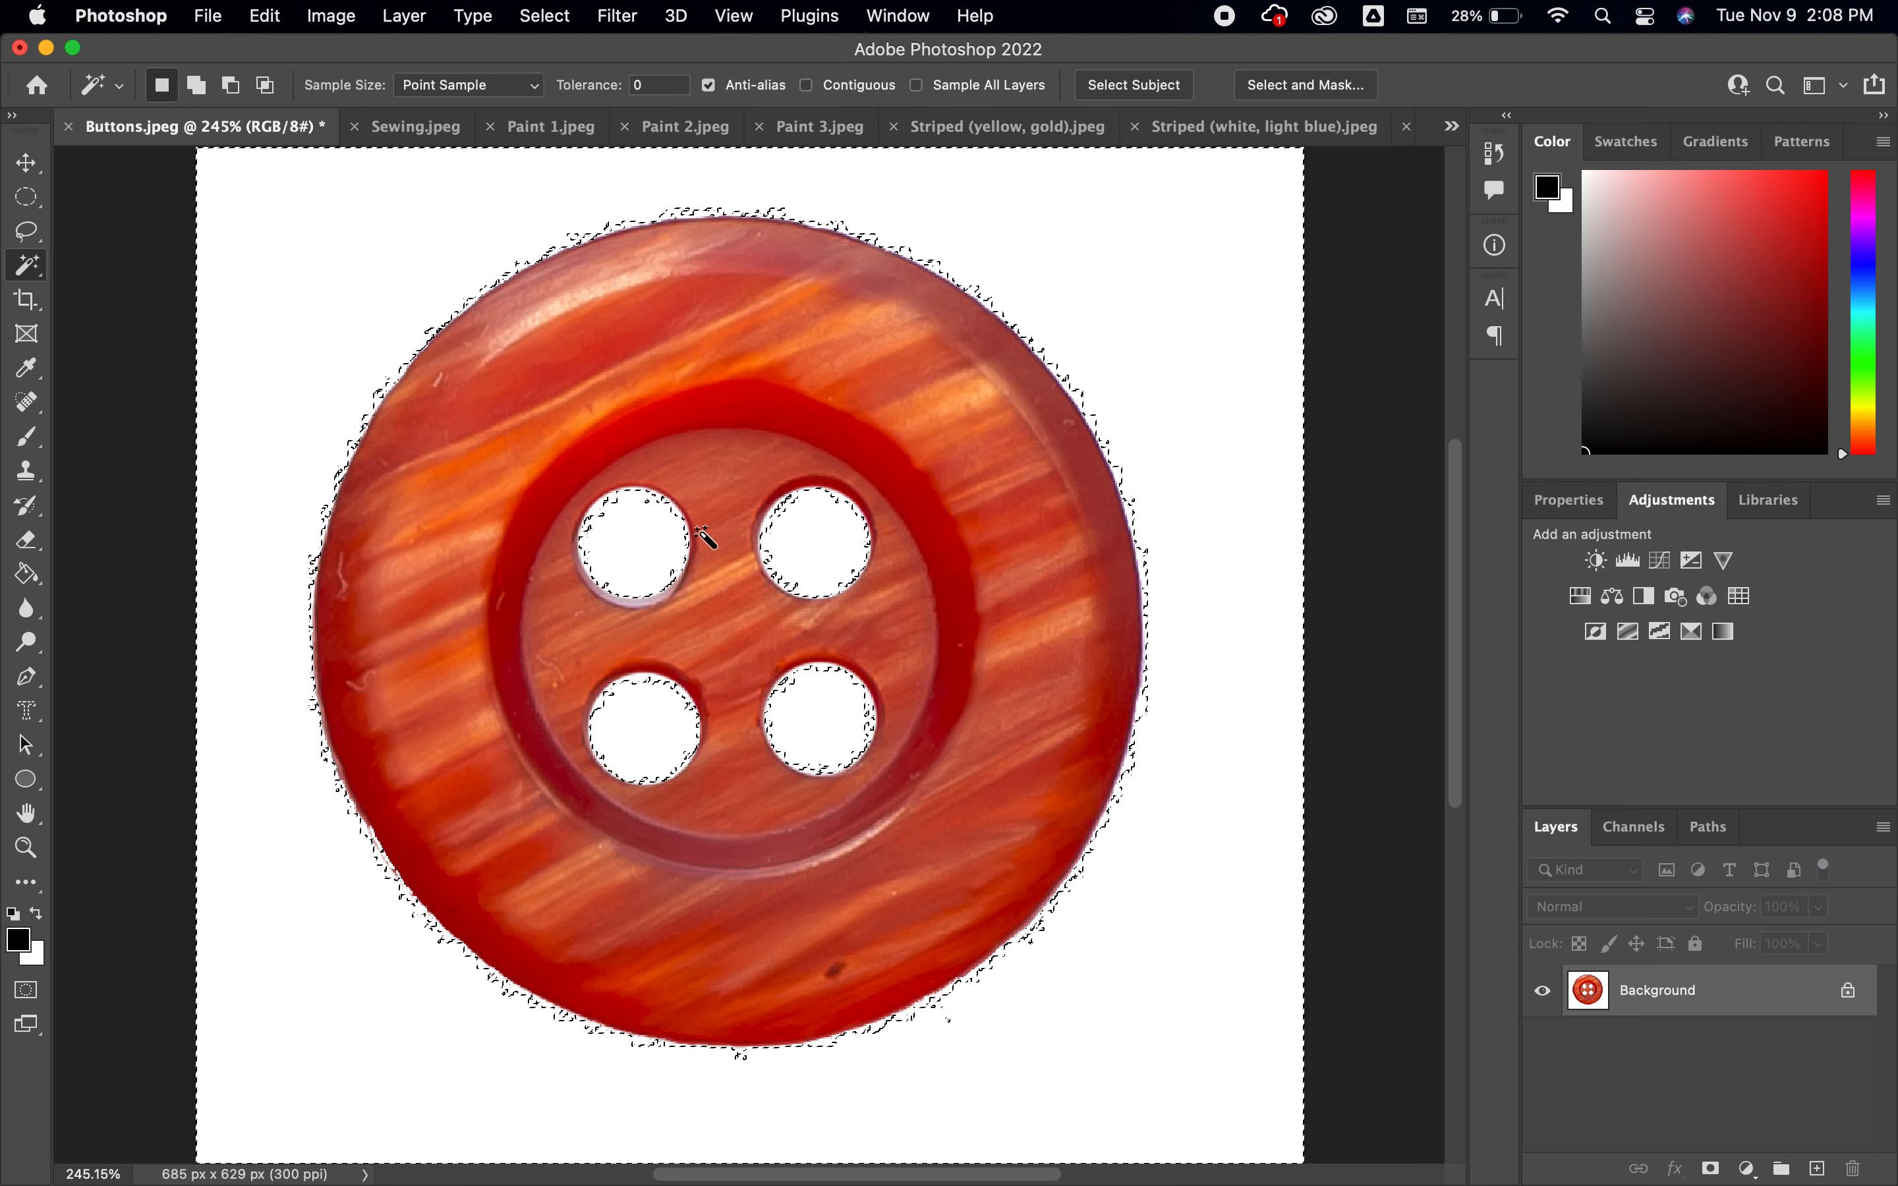
Try a Magic Wand selection of the white background with the tolerance set to 300
double_click(667, 86)
text(300)
click(313, 242)
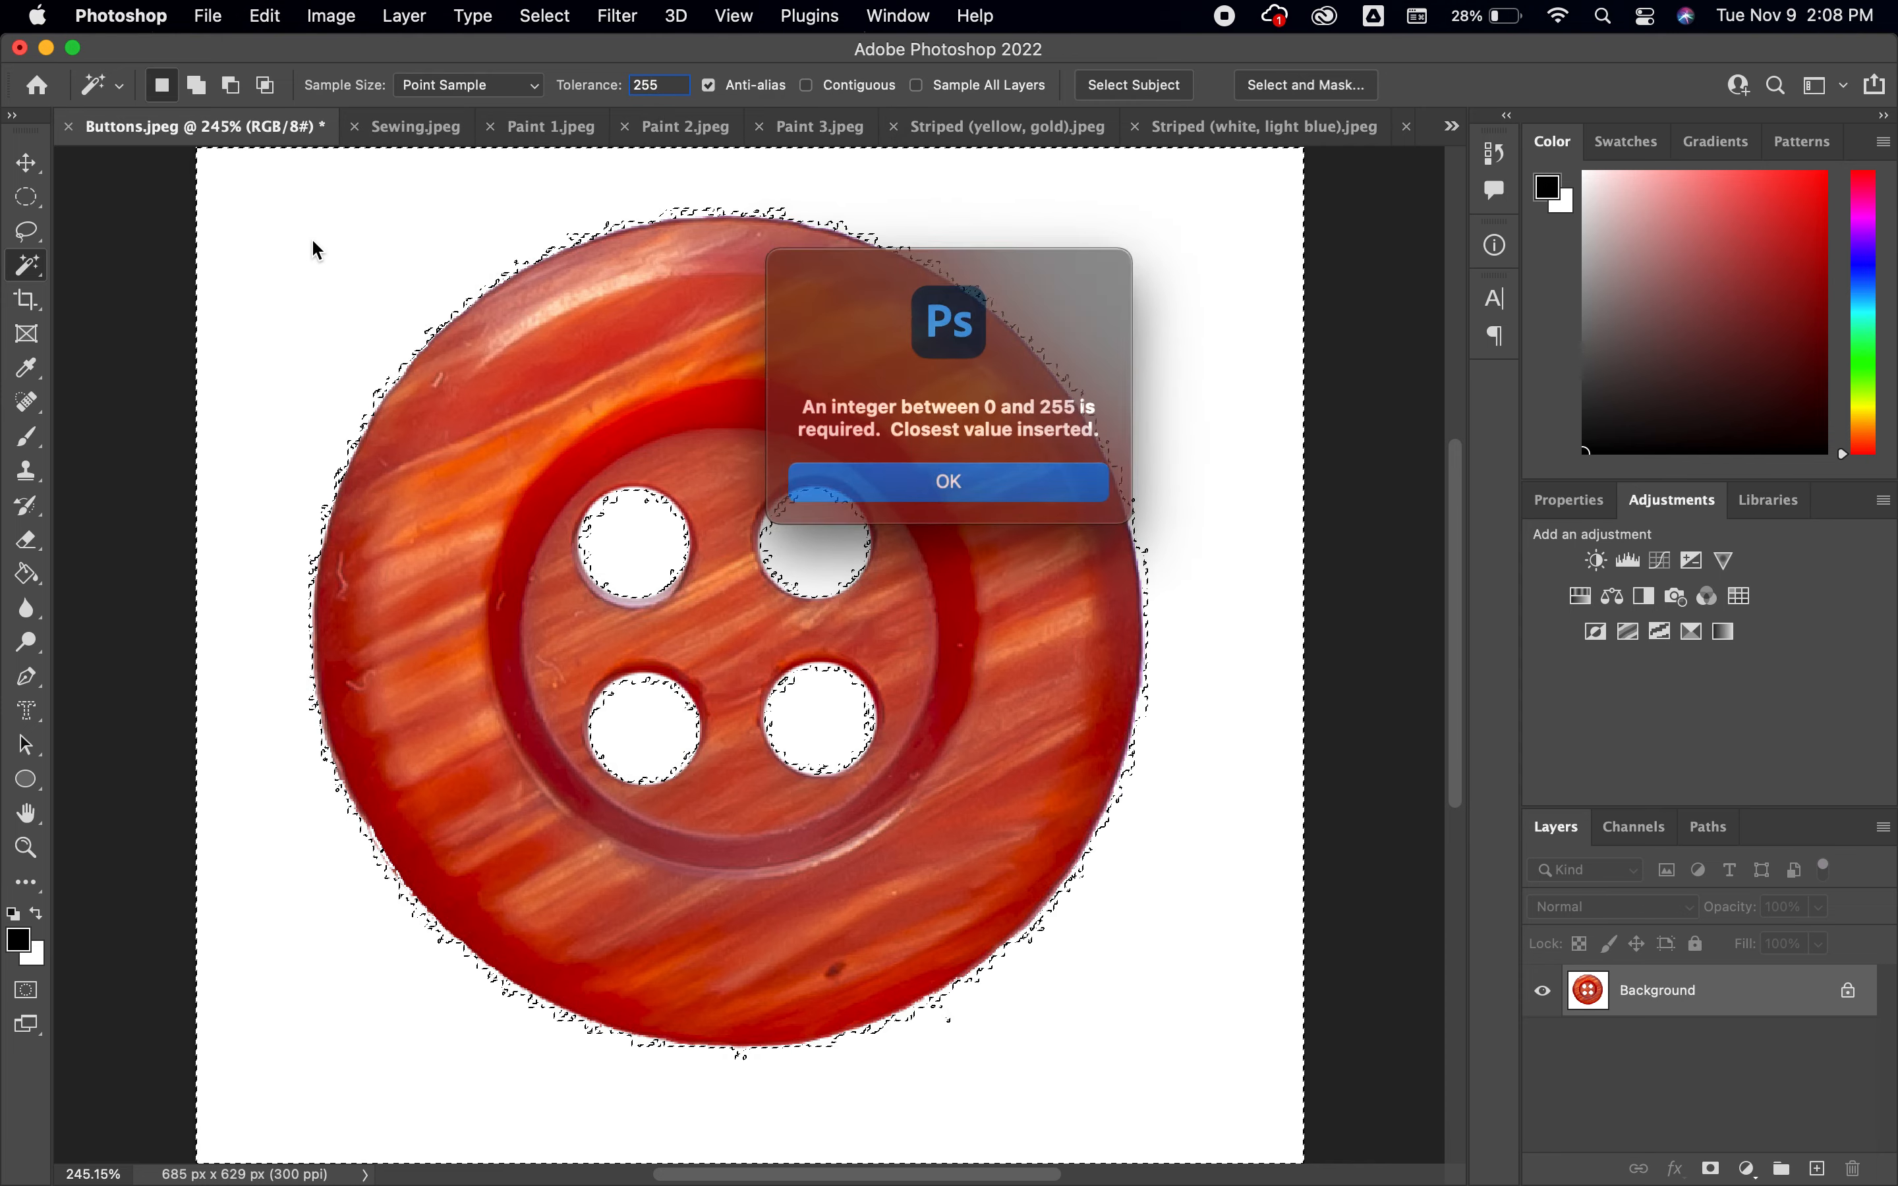
click(1011, 476)
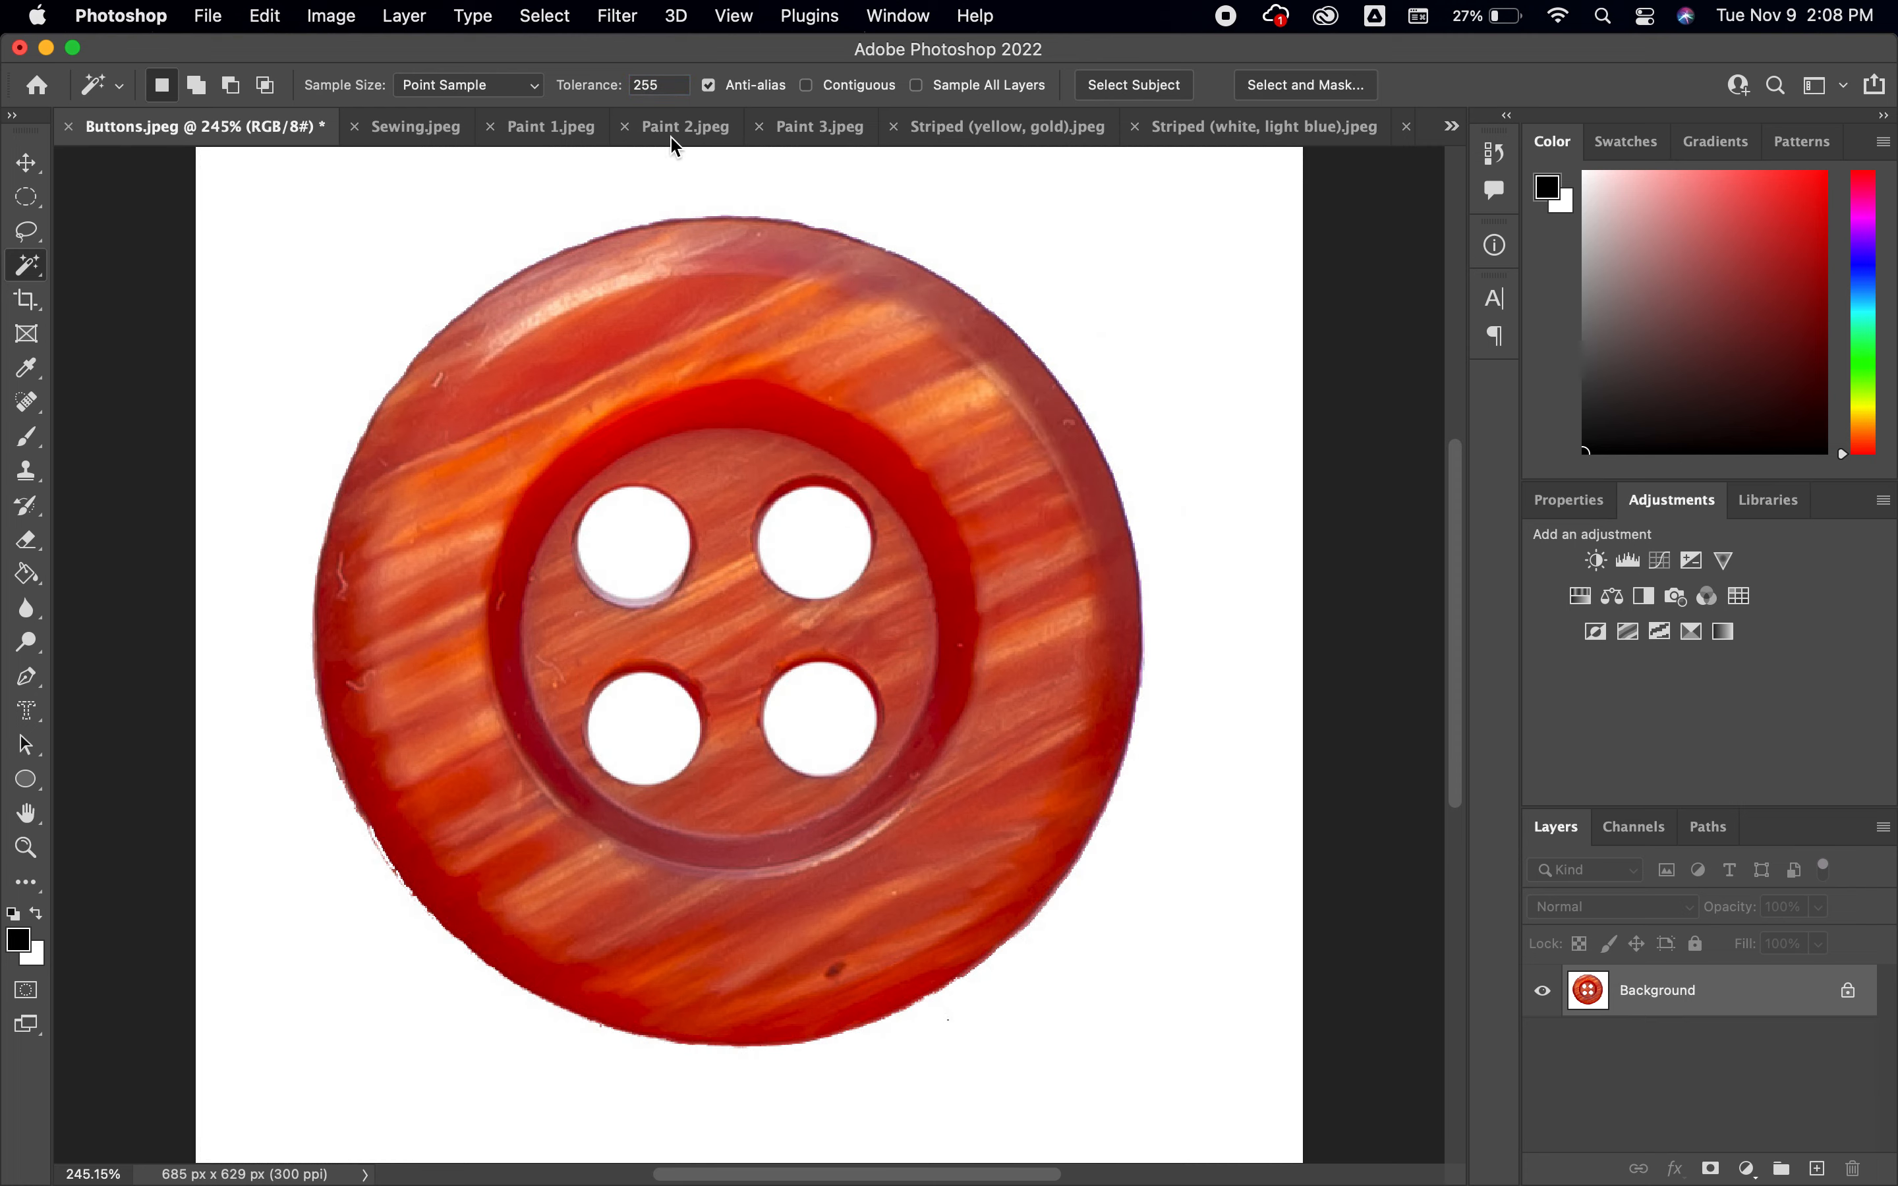
Try selecting the white background with the Magic Wand tolerance set to 150
click(668, 87)
click(349, 271)
click(674, 87)
click(325, 327)
click(357, 288)
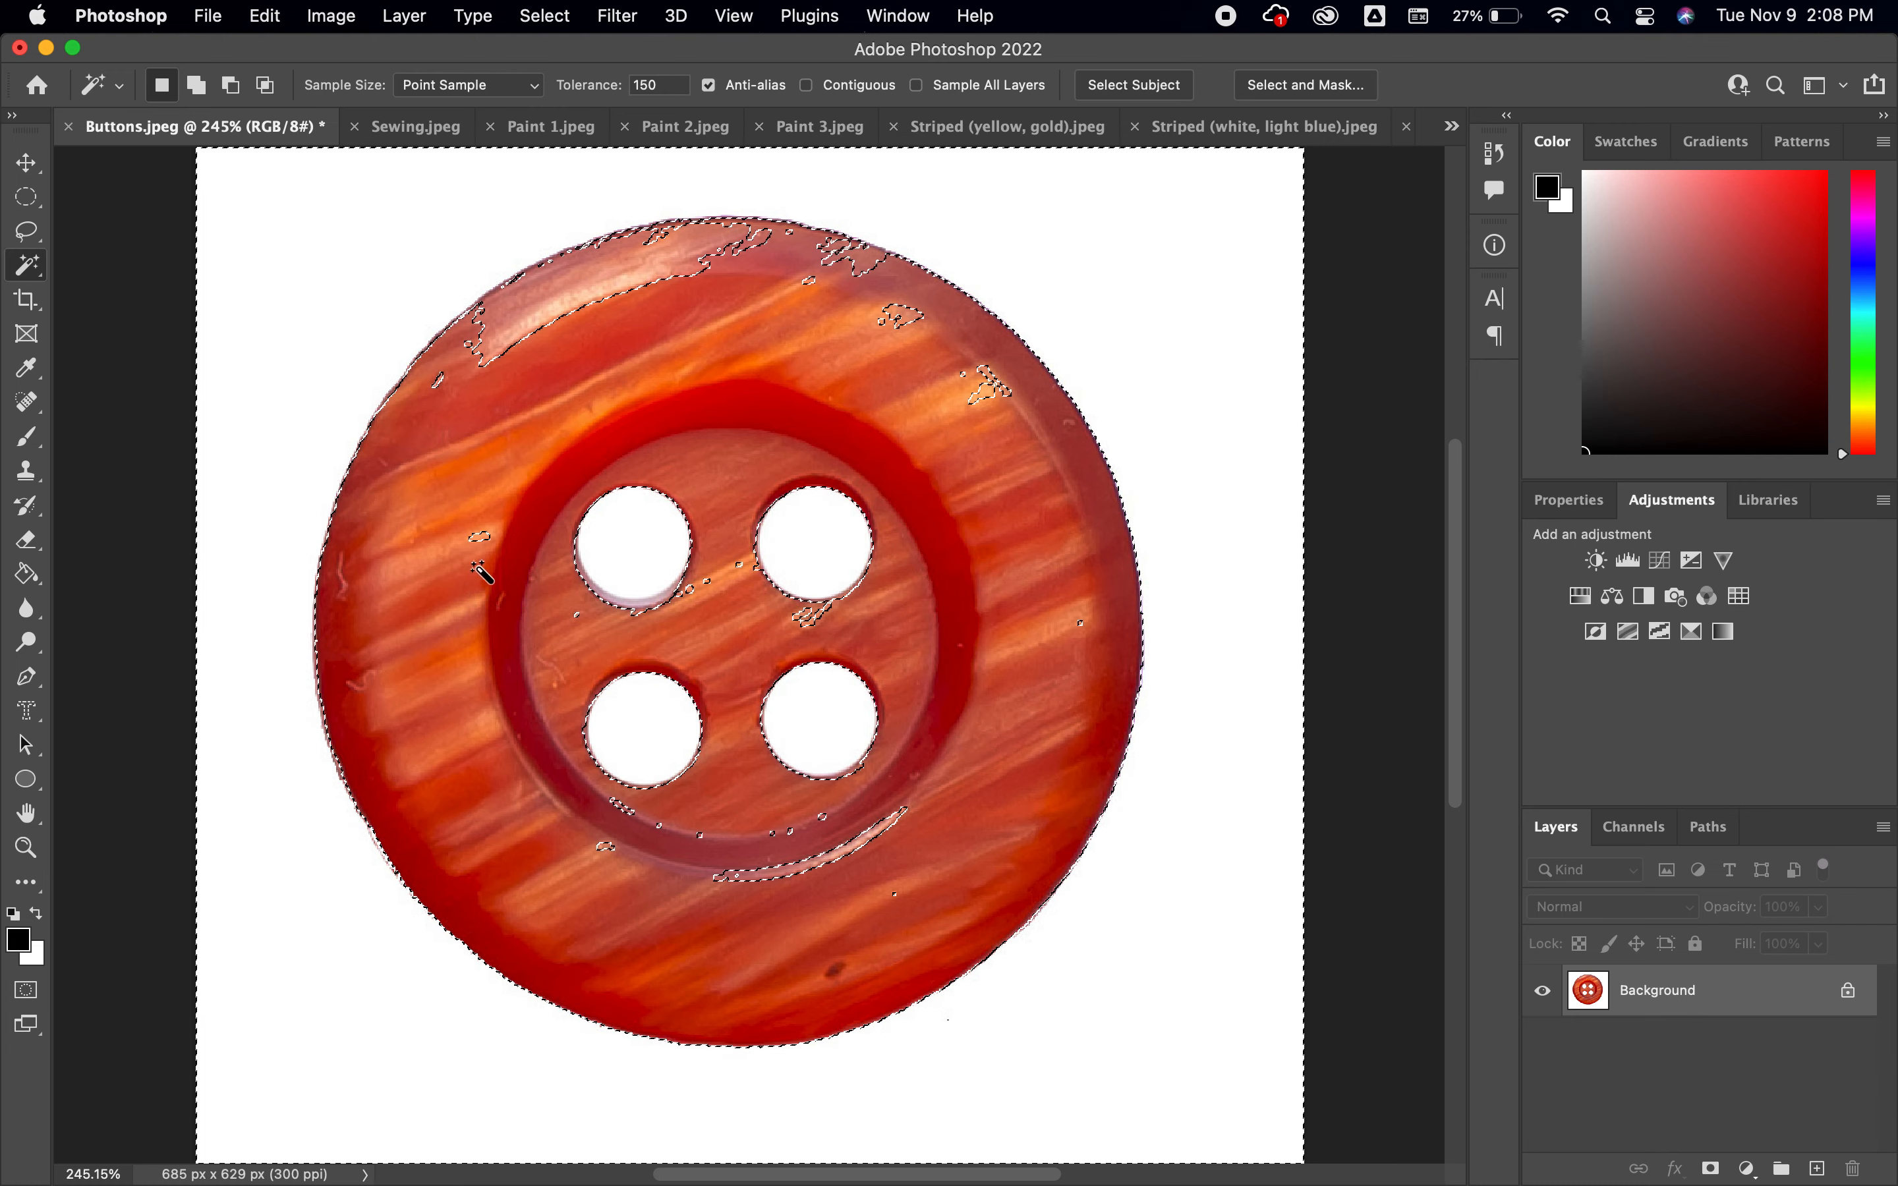
Set the Magic Wand tolerance to 30 and reselect the white areas around the button and in its holes
click(661, 85)
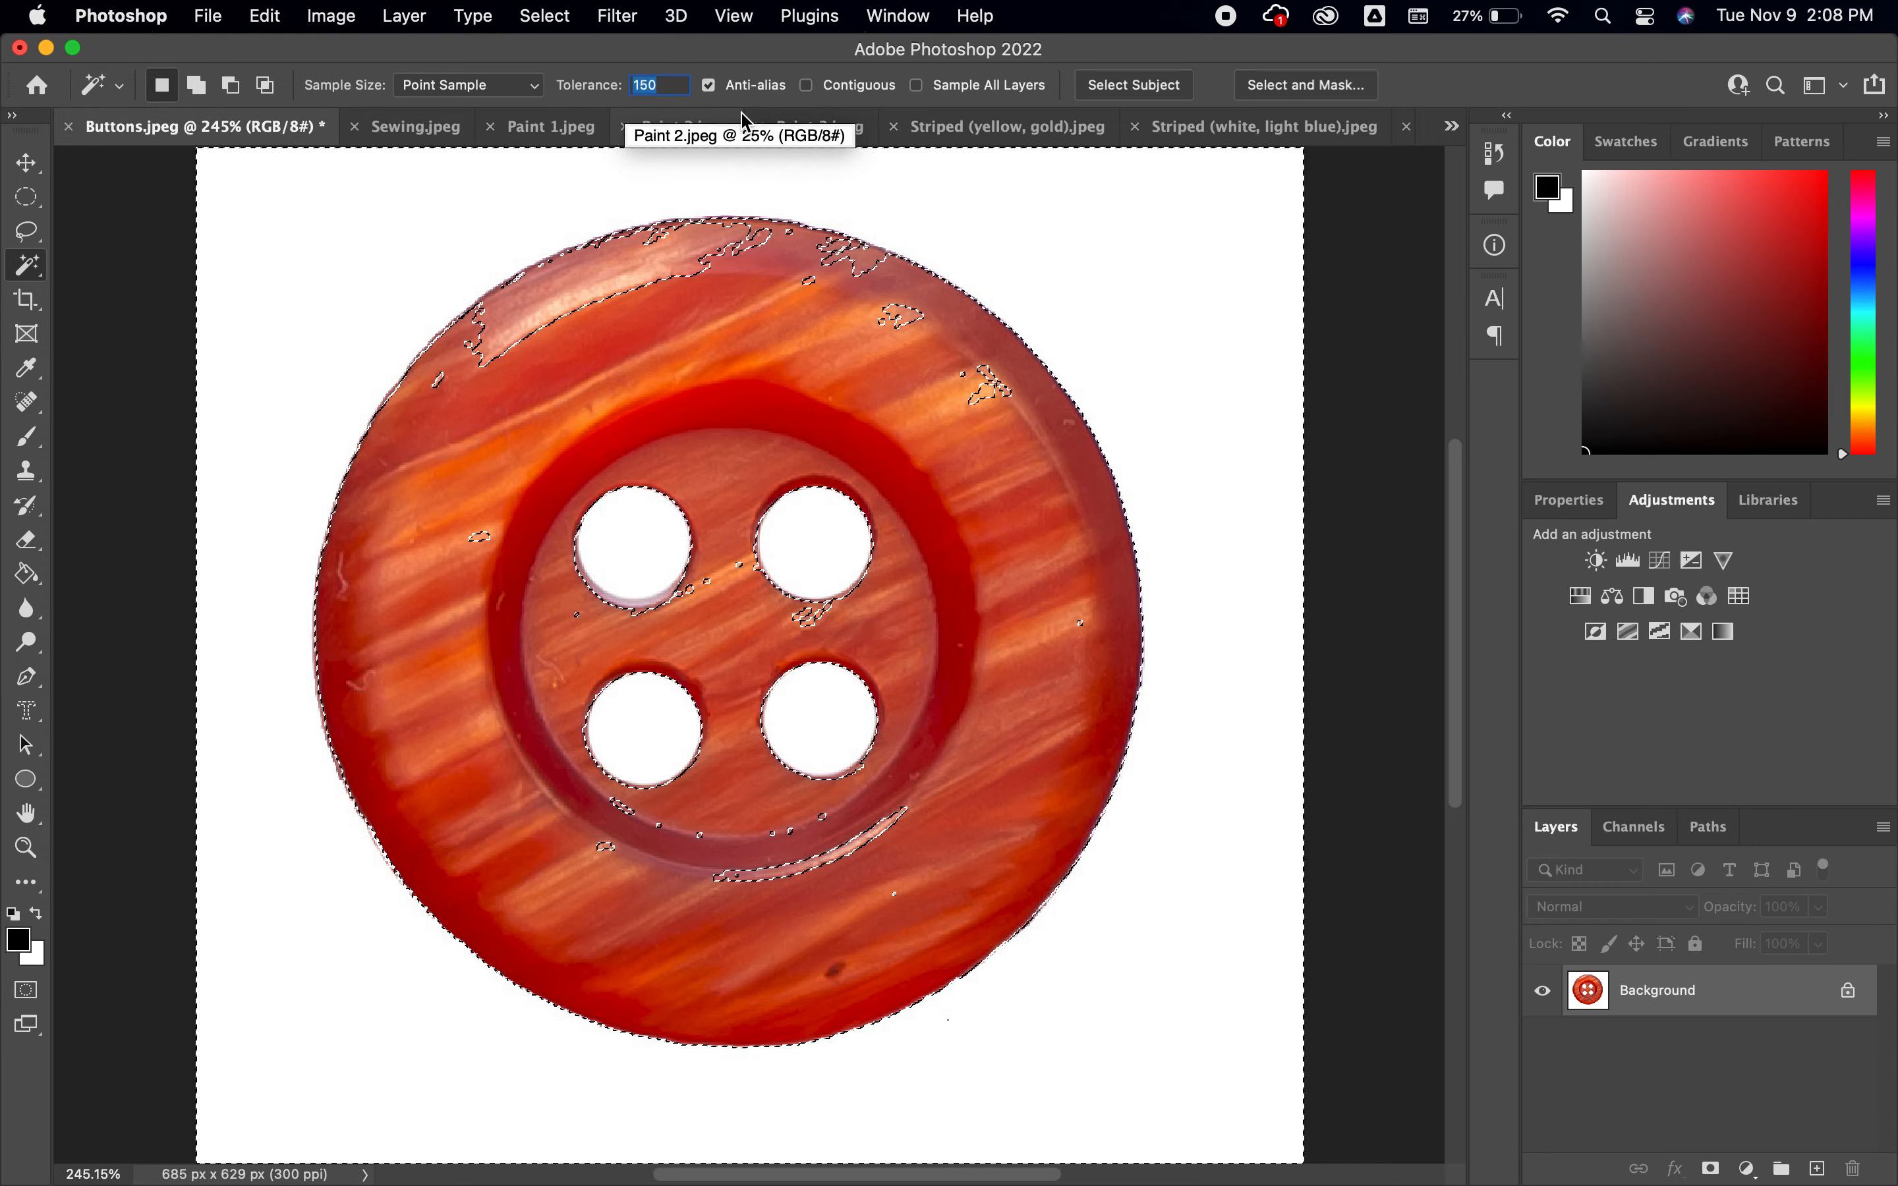
text(30)
key(super+d)
click(309, 281)
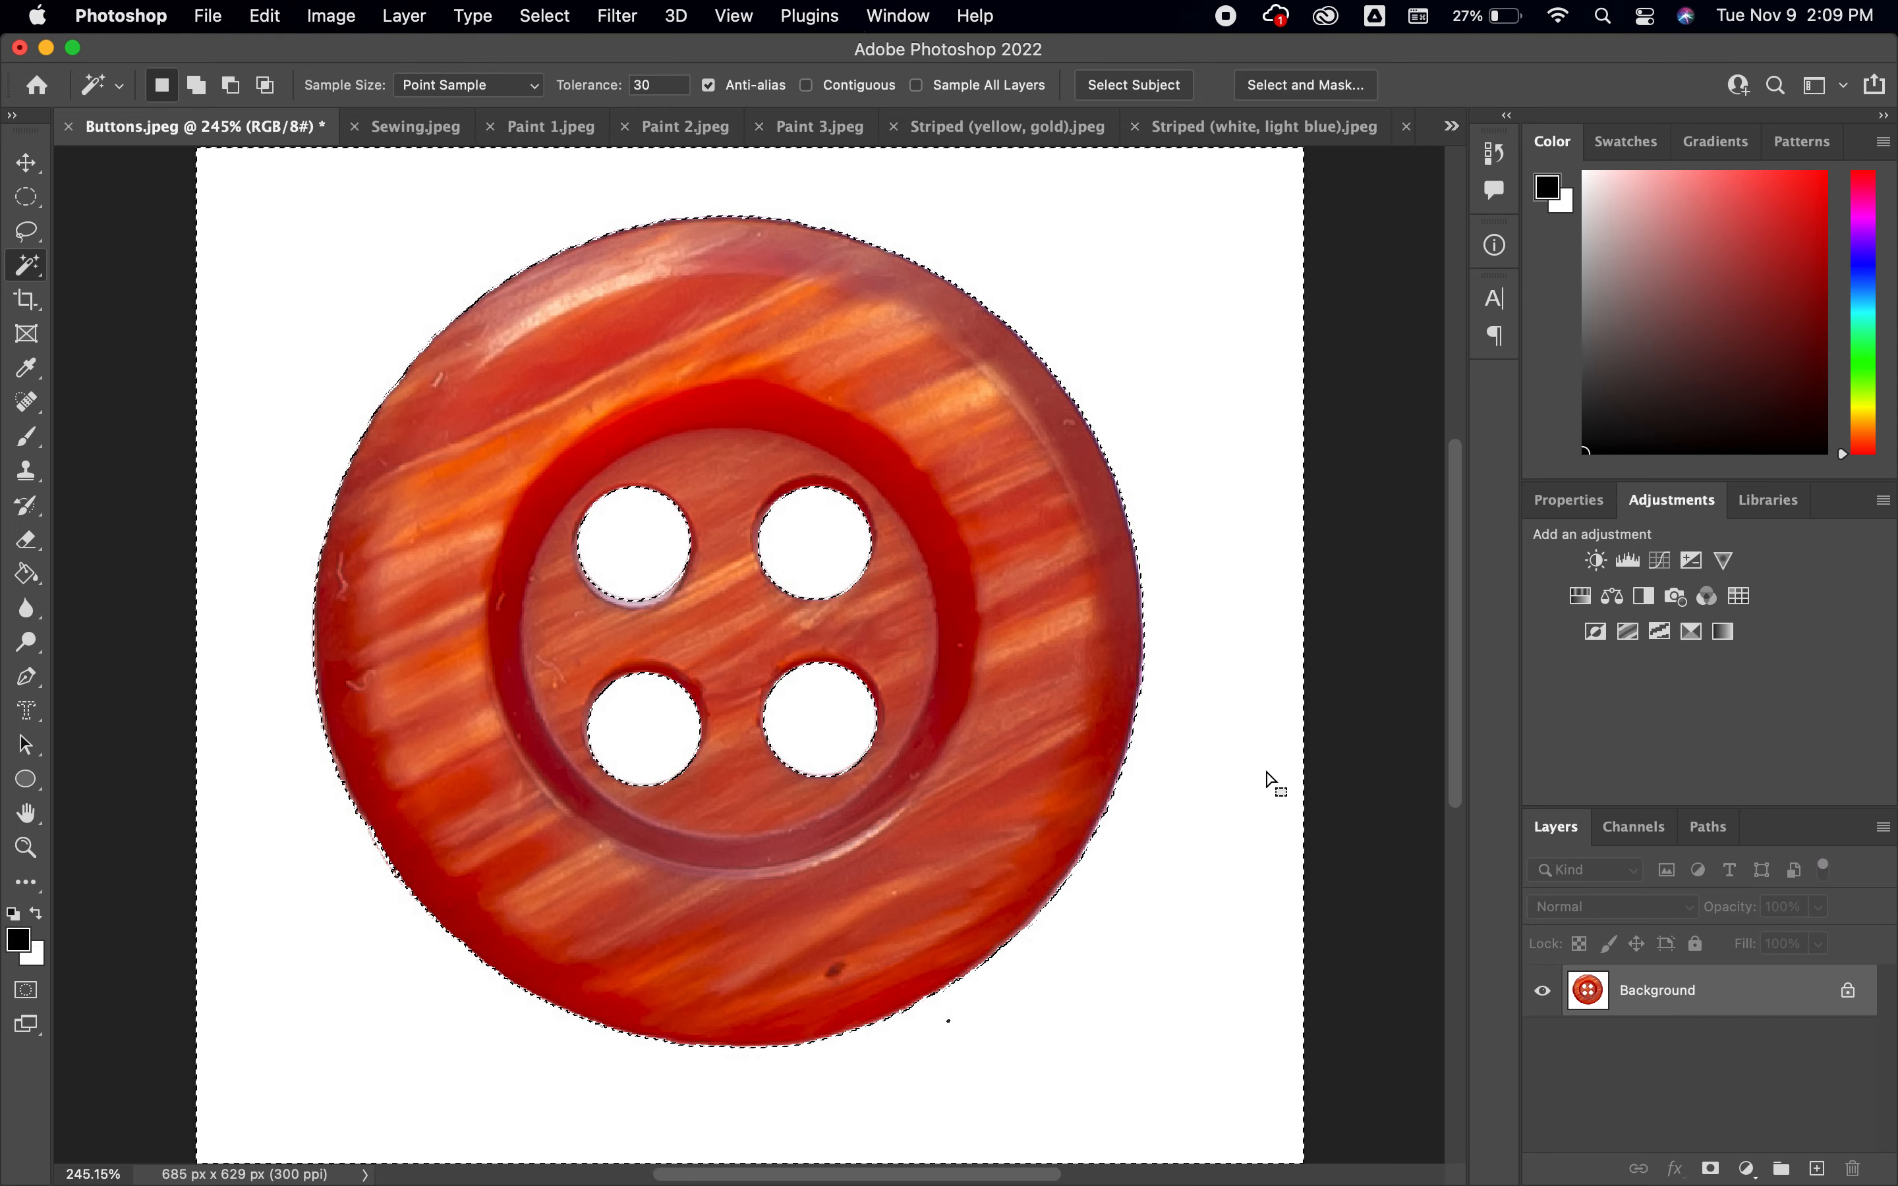
Convert the Background into a regular layer named Layer 0, delete the selected white areas and clear the selection
key(shift+BackSpace)
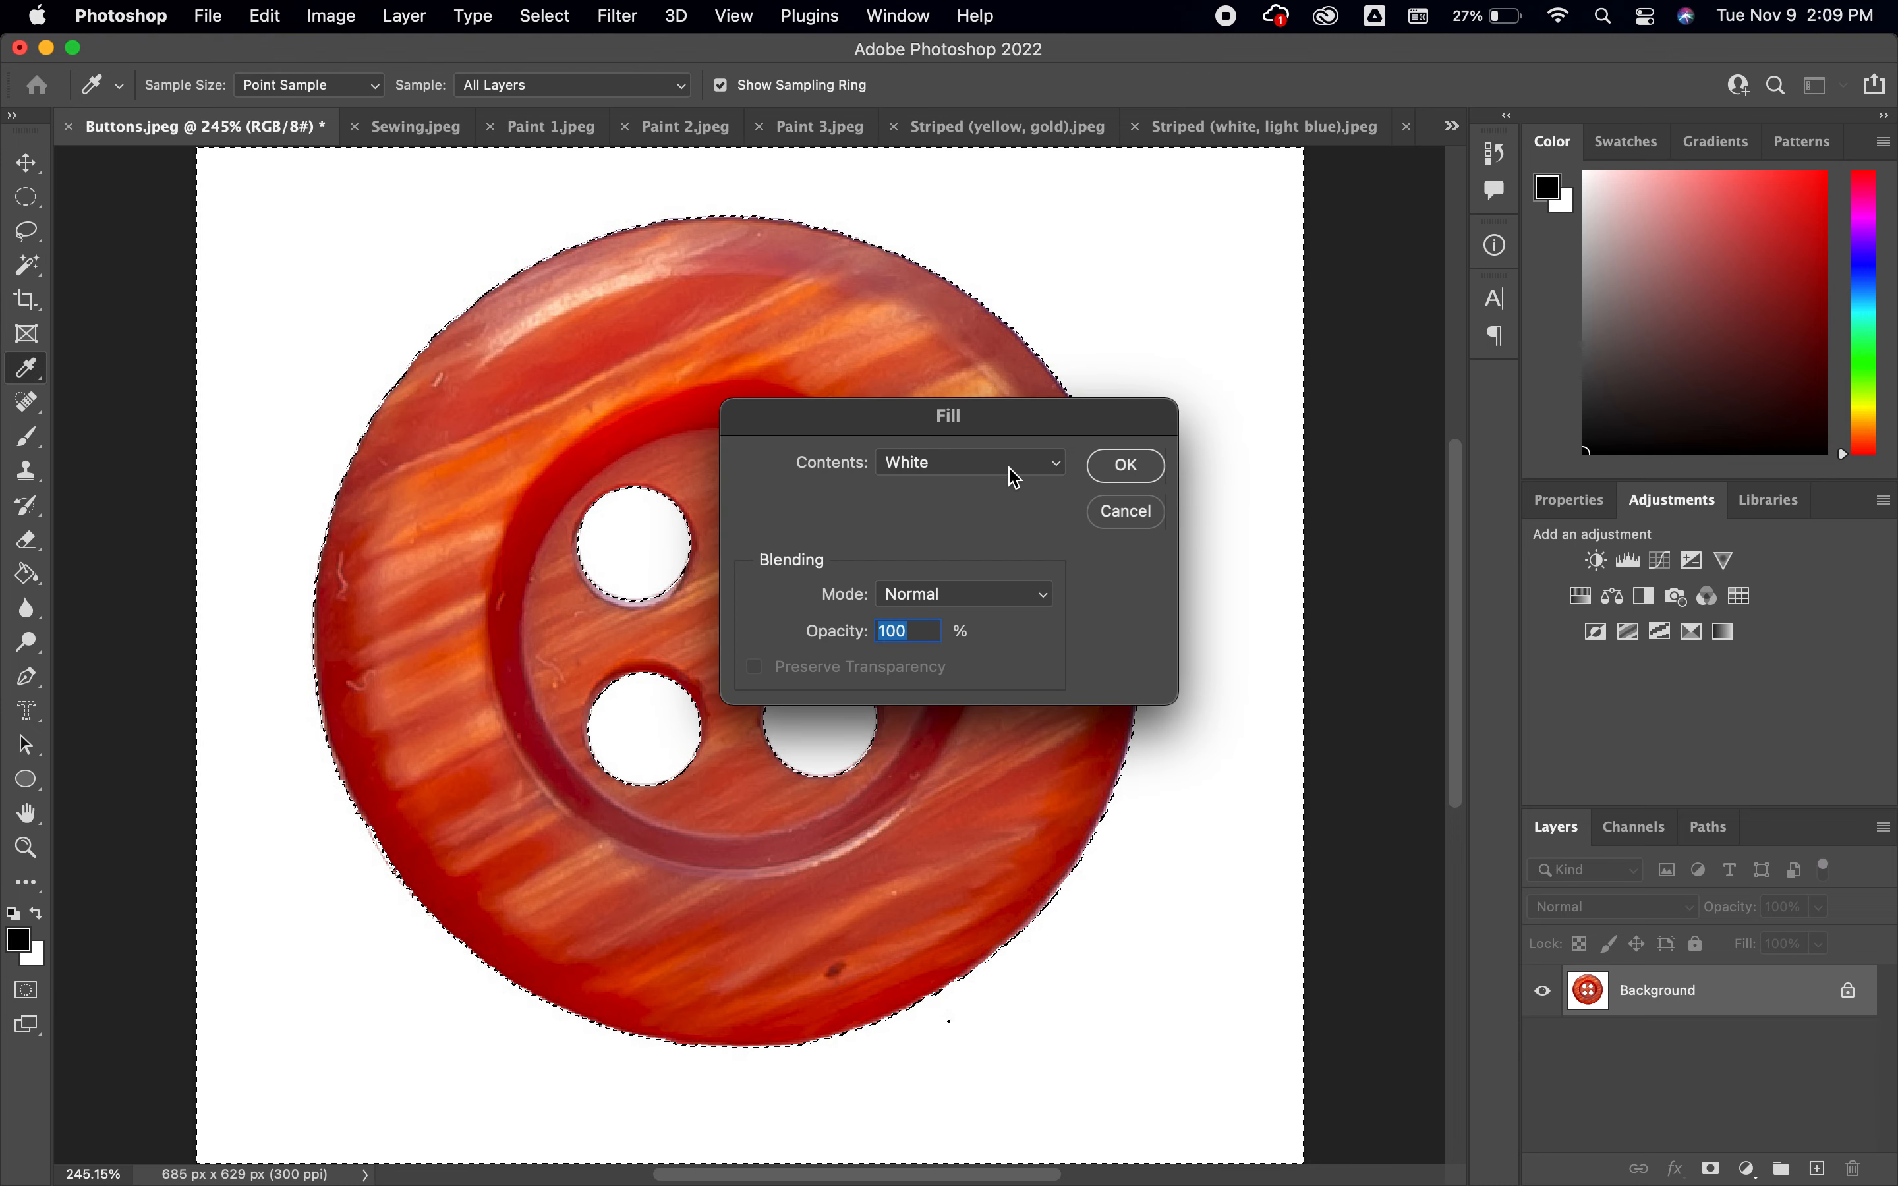
click(1126, 512)
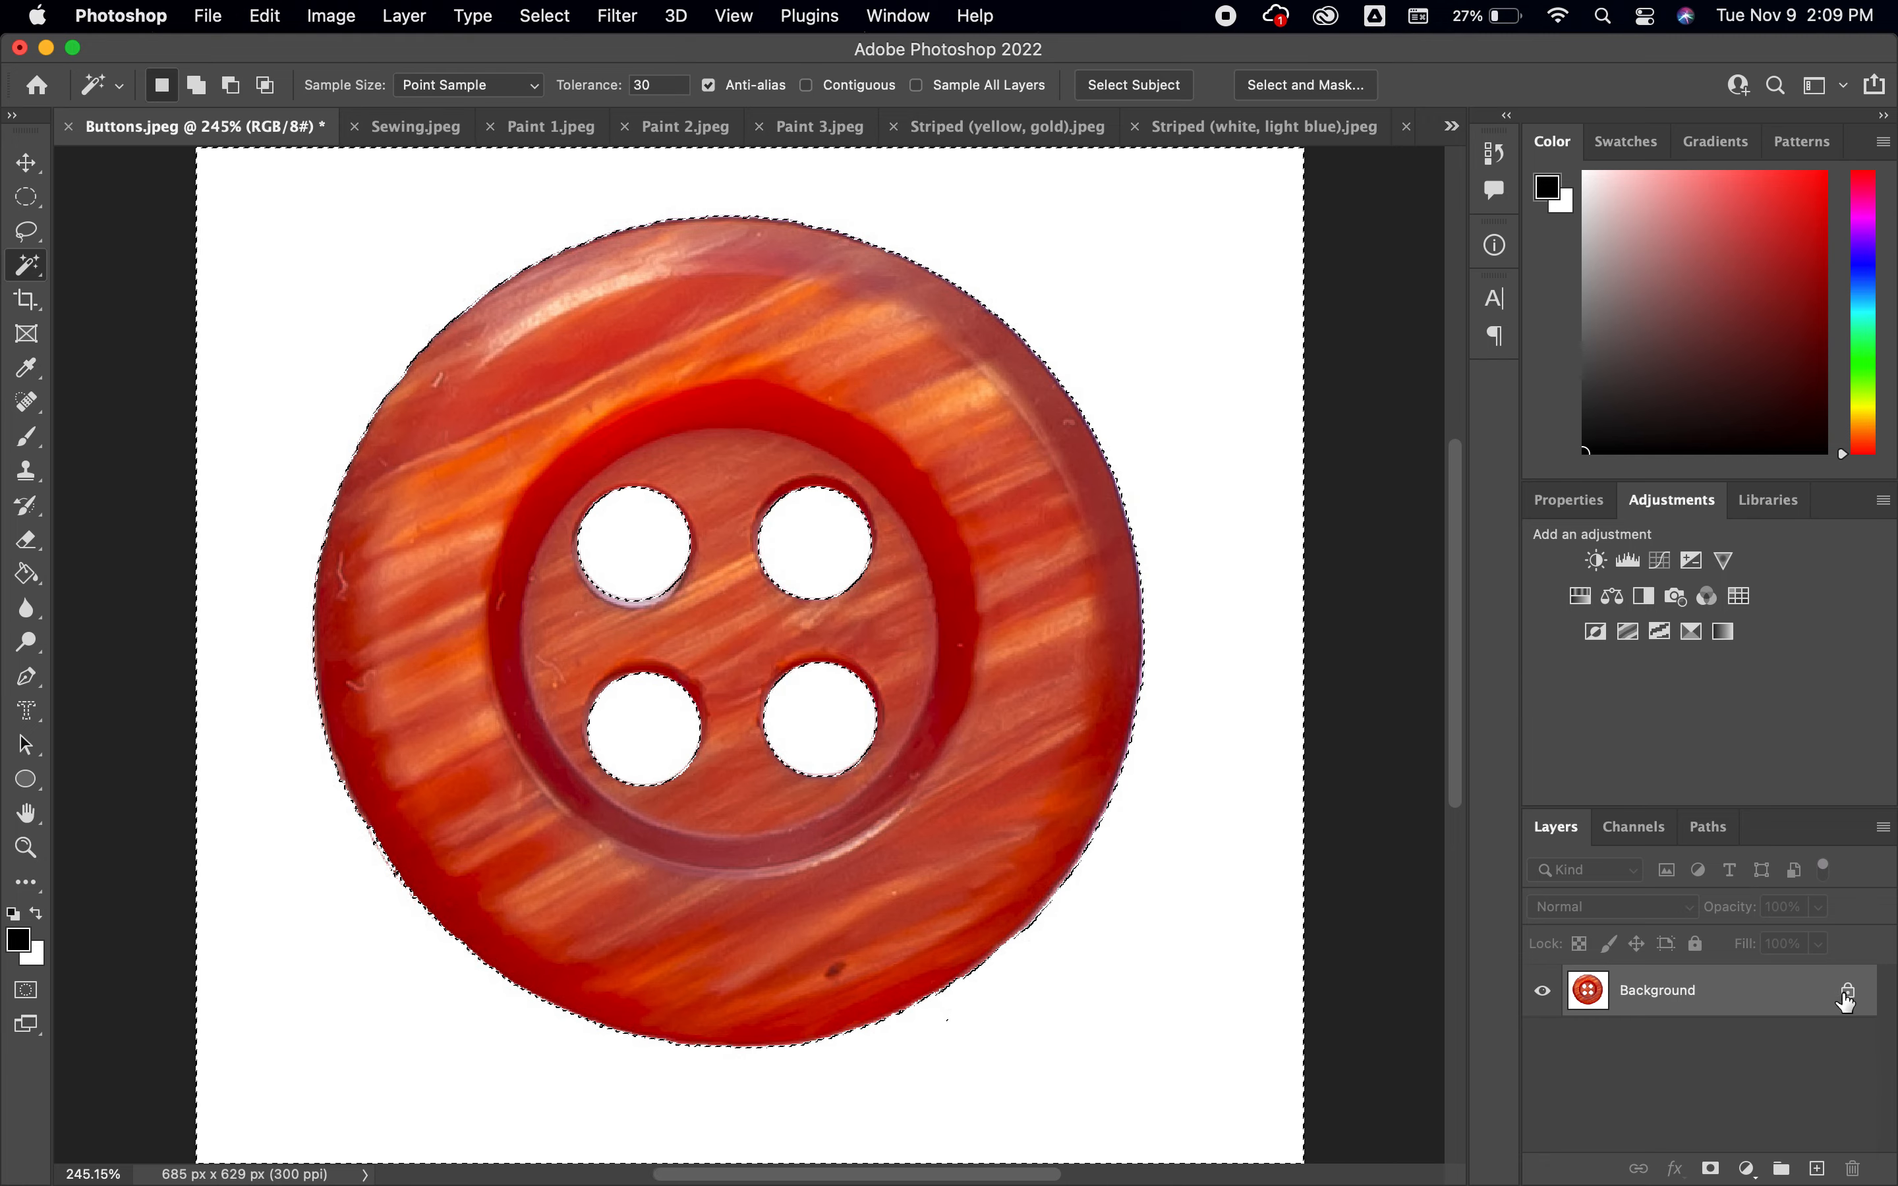
double_click(1675, 1001)
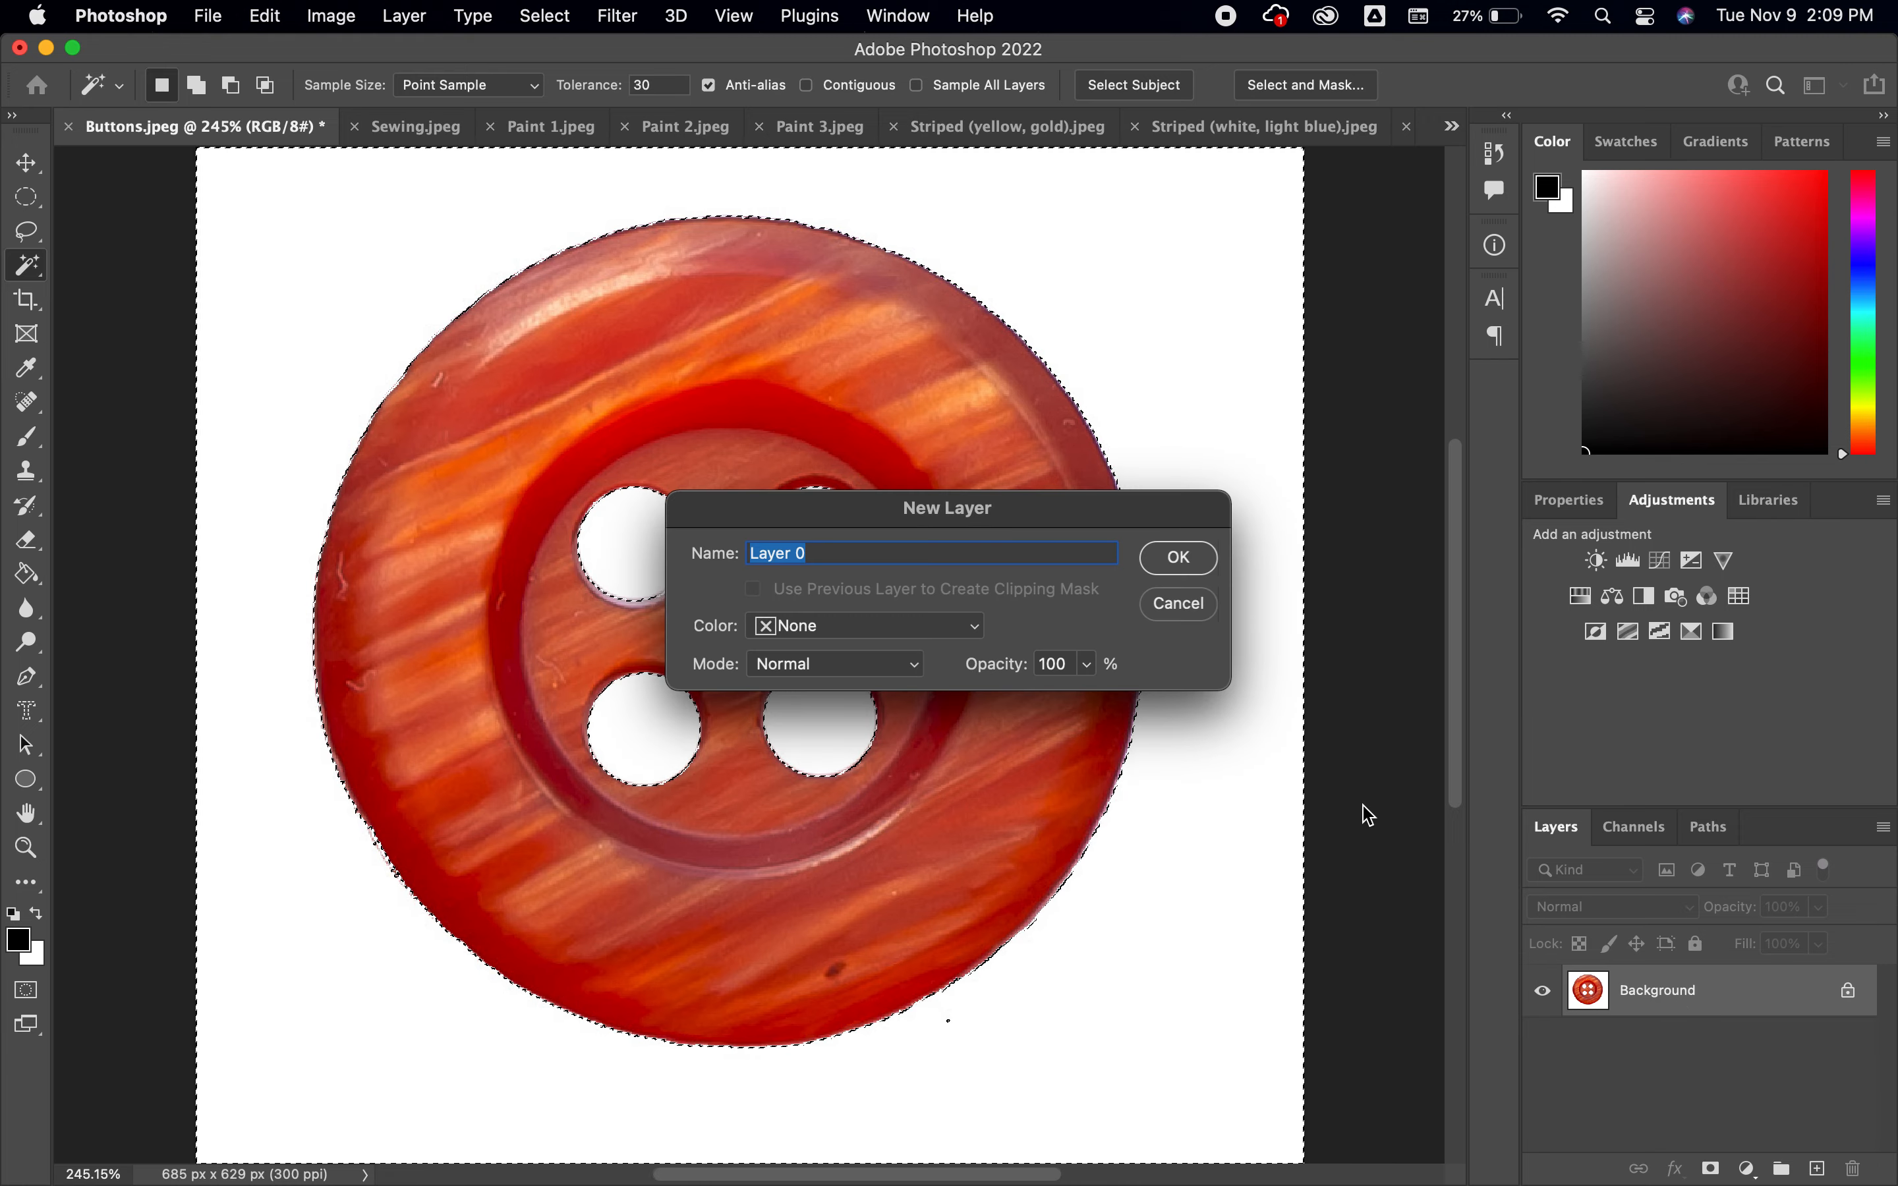
click(1176, 556)
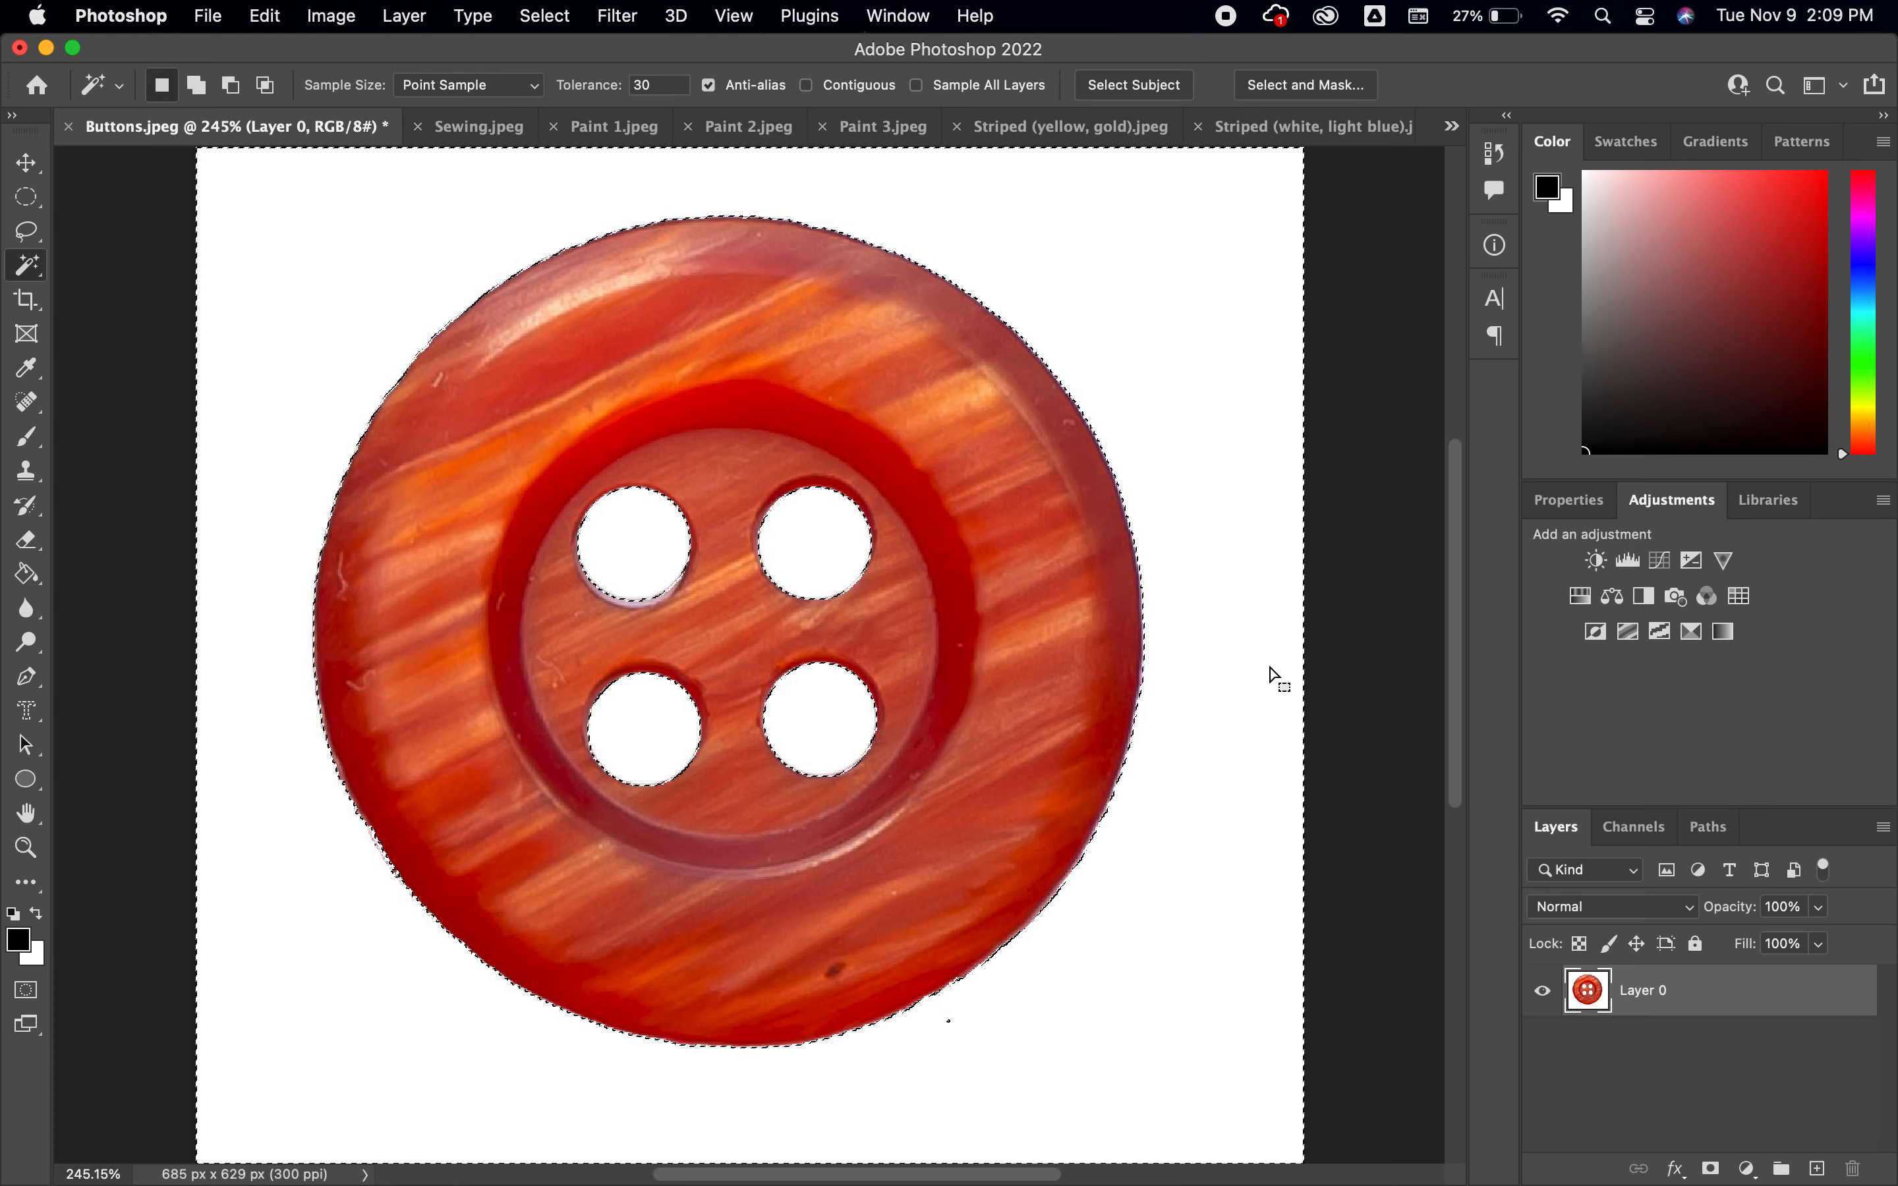
key(Delete)
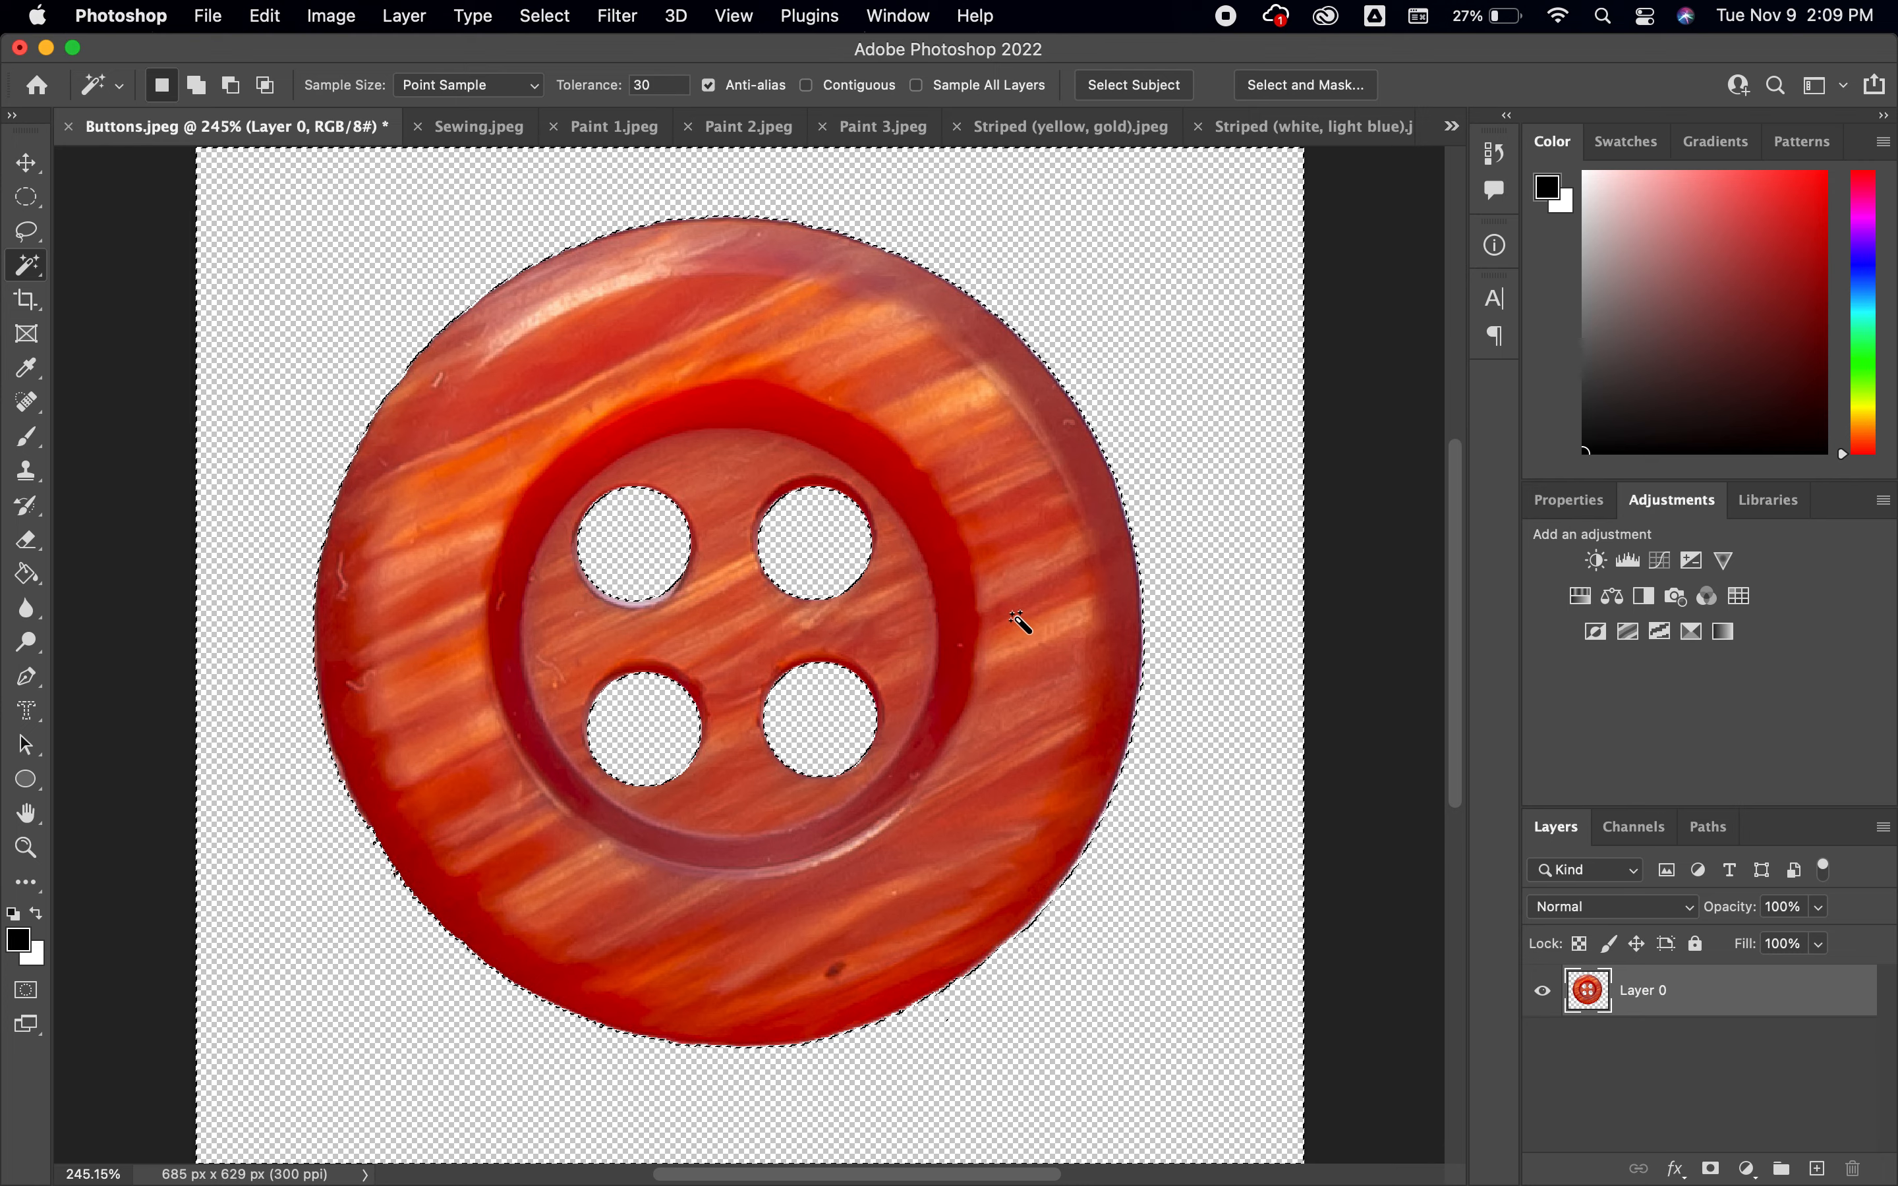
key(super+d)
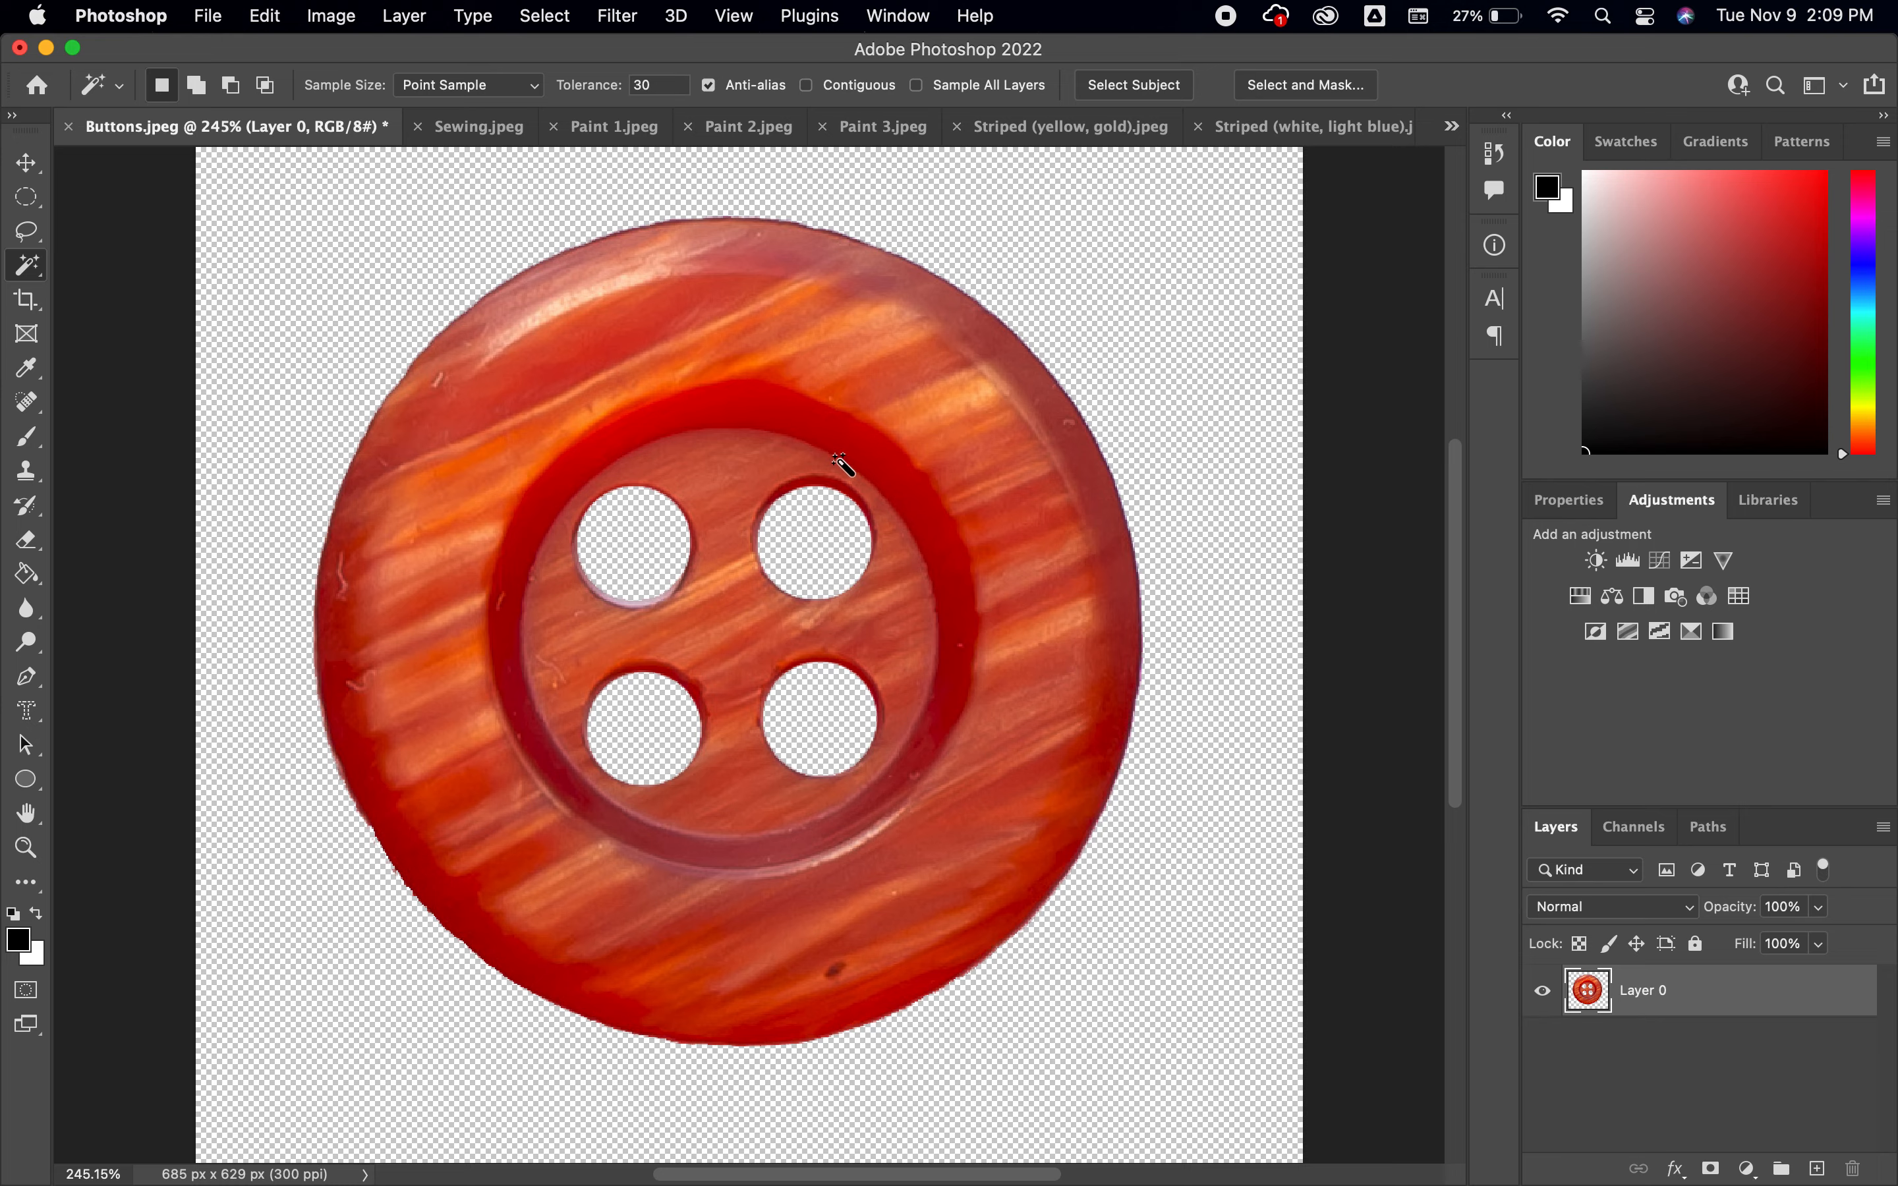
Crop the canvas tightly around the cut-out button to about 534 x 534 px
click(26, 299)
drag(189, 145, 242, 179)
drag(1253, 1143, 1181, 1090)
key(Return)
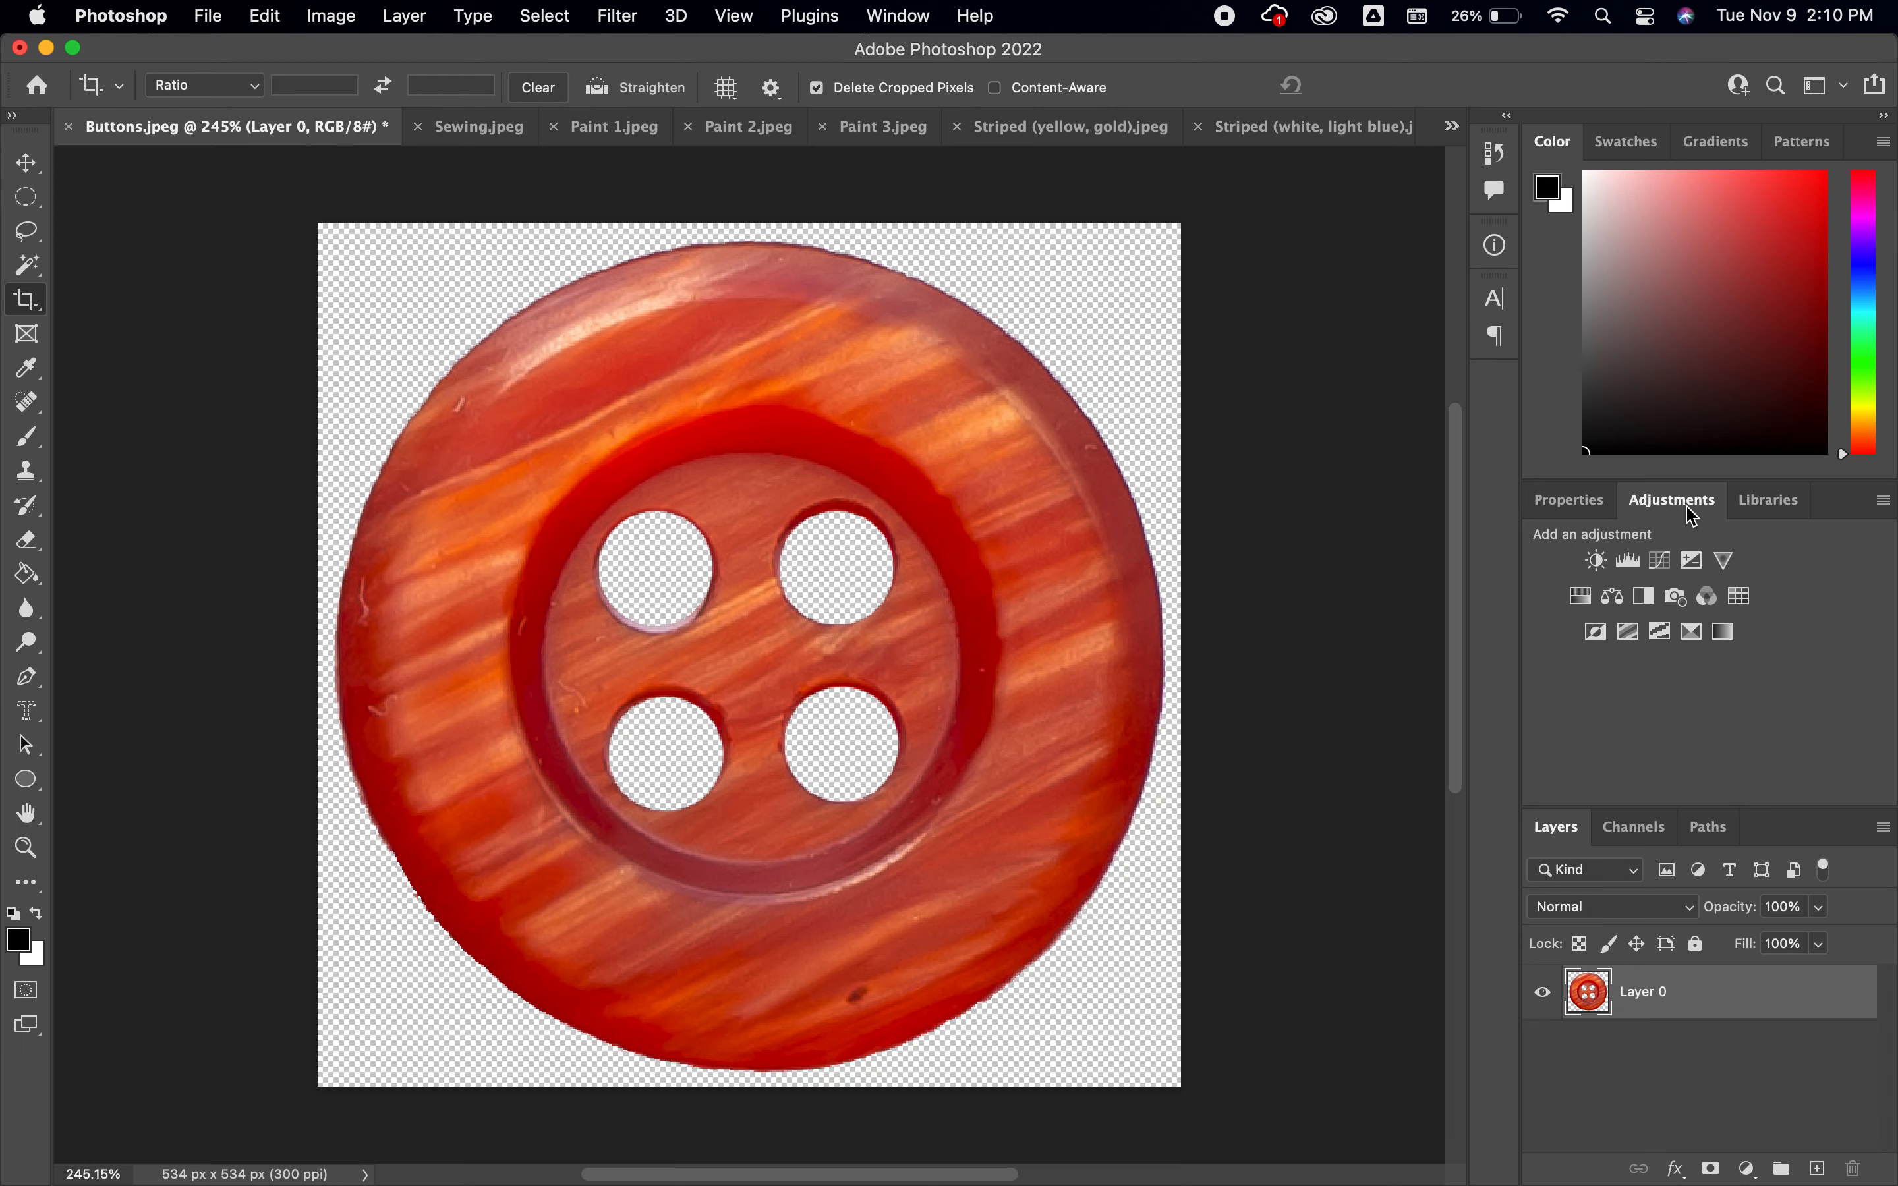
Add a Hue/Saturation adjustment layer above the button with hue +8 and saturation -30
click(1581, 598)
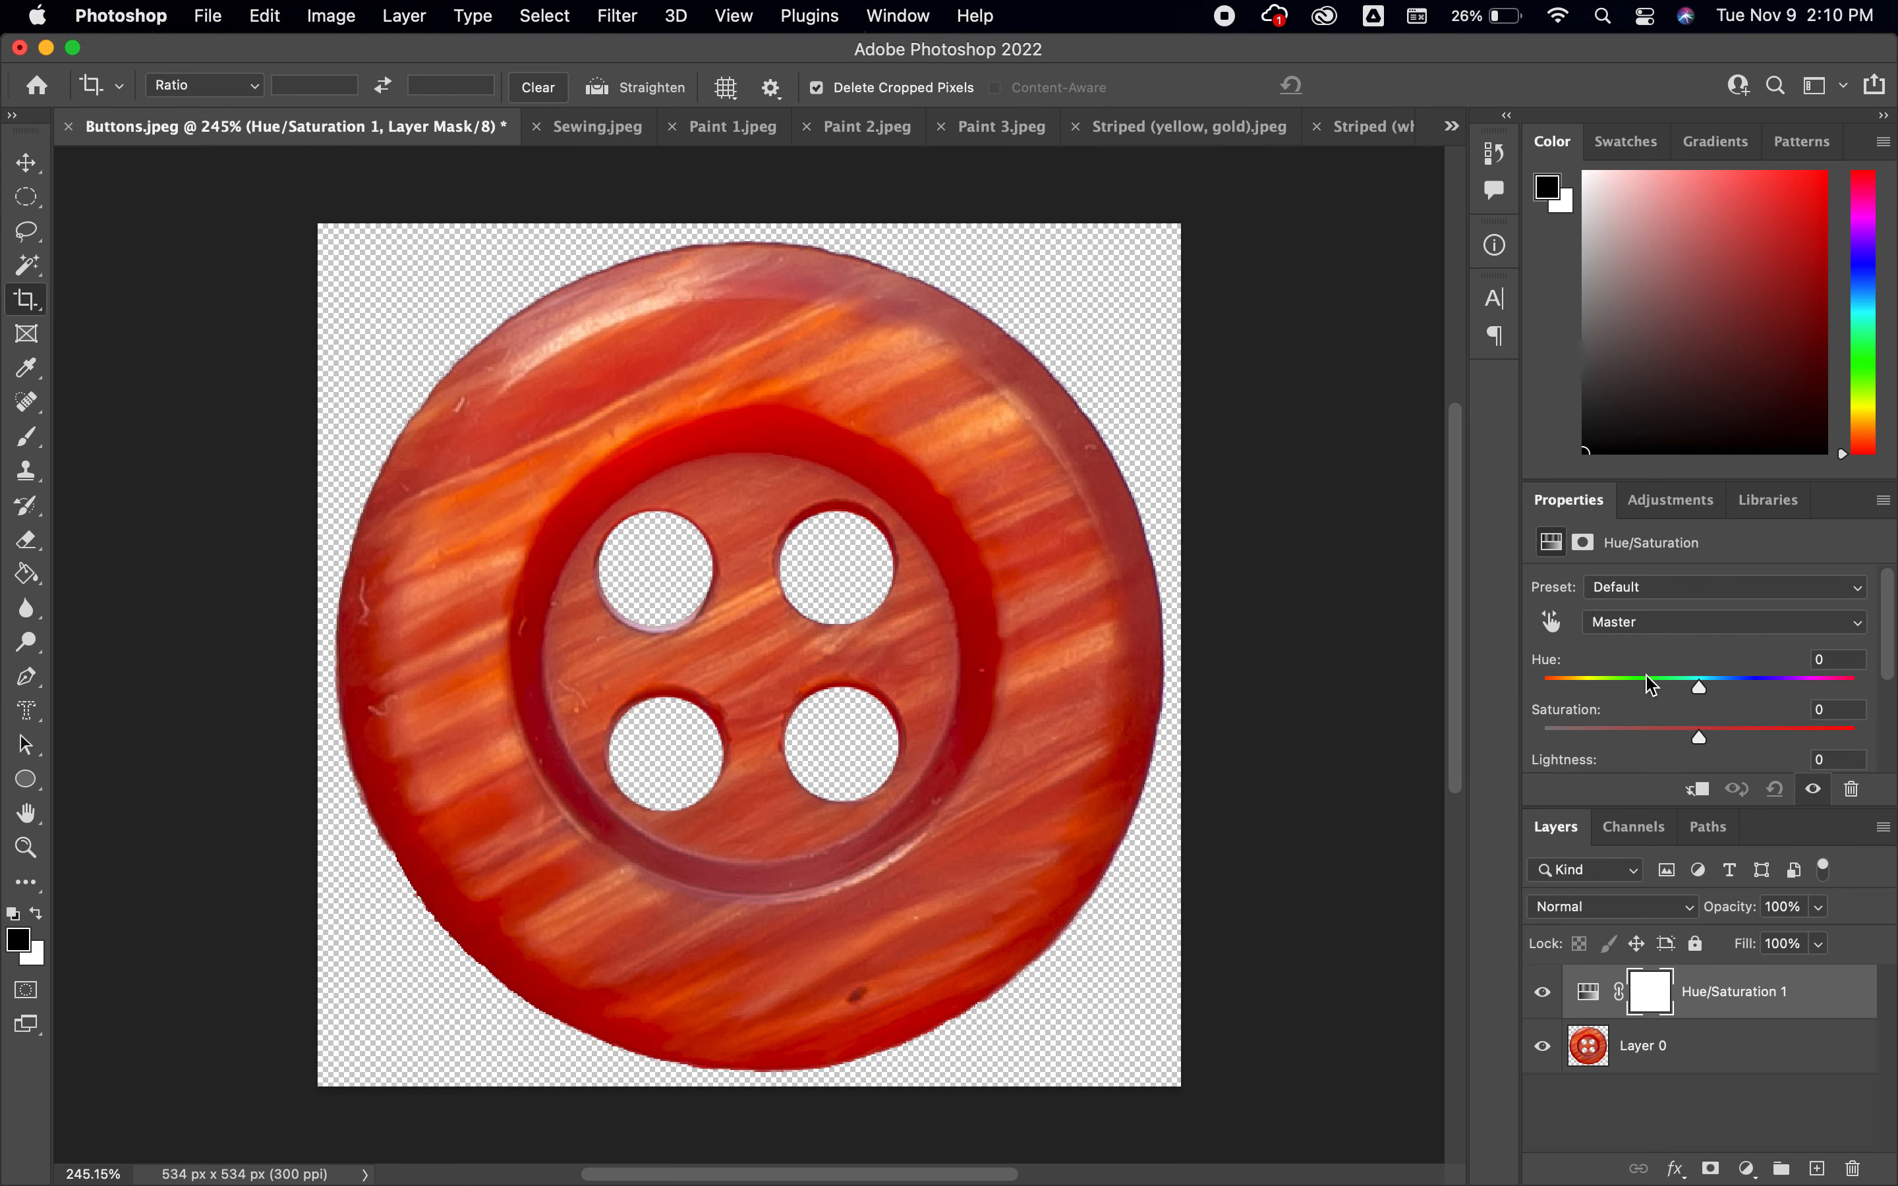
drag(1701, 693, 1534, 741)
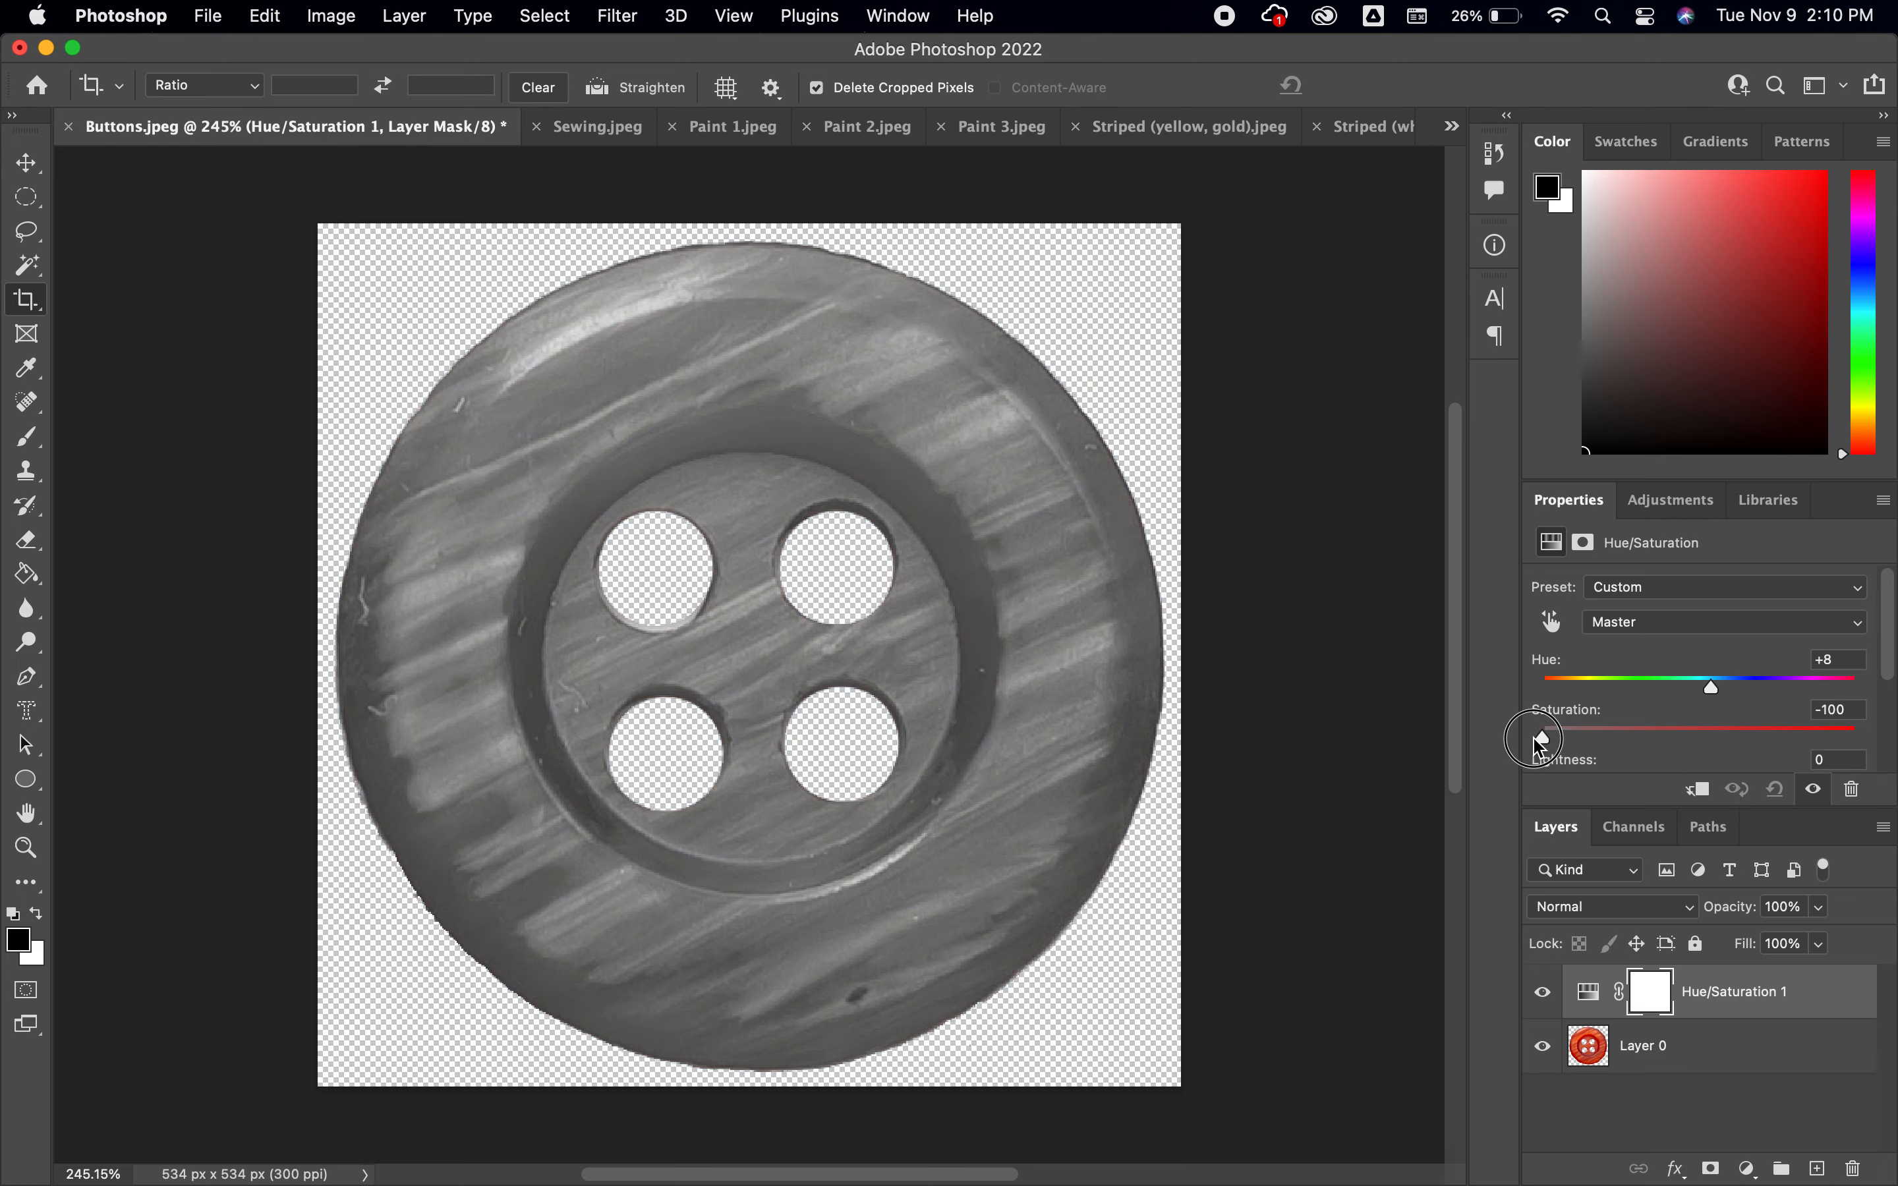
drag(1535, 741, 1657, 753)
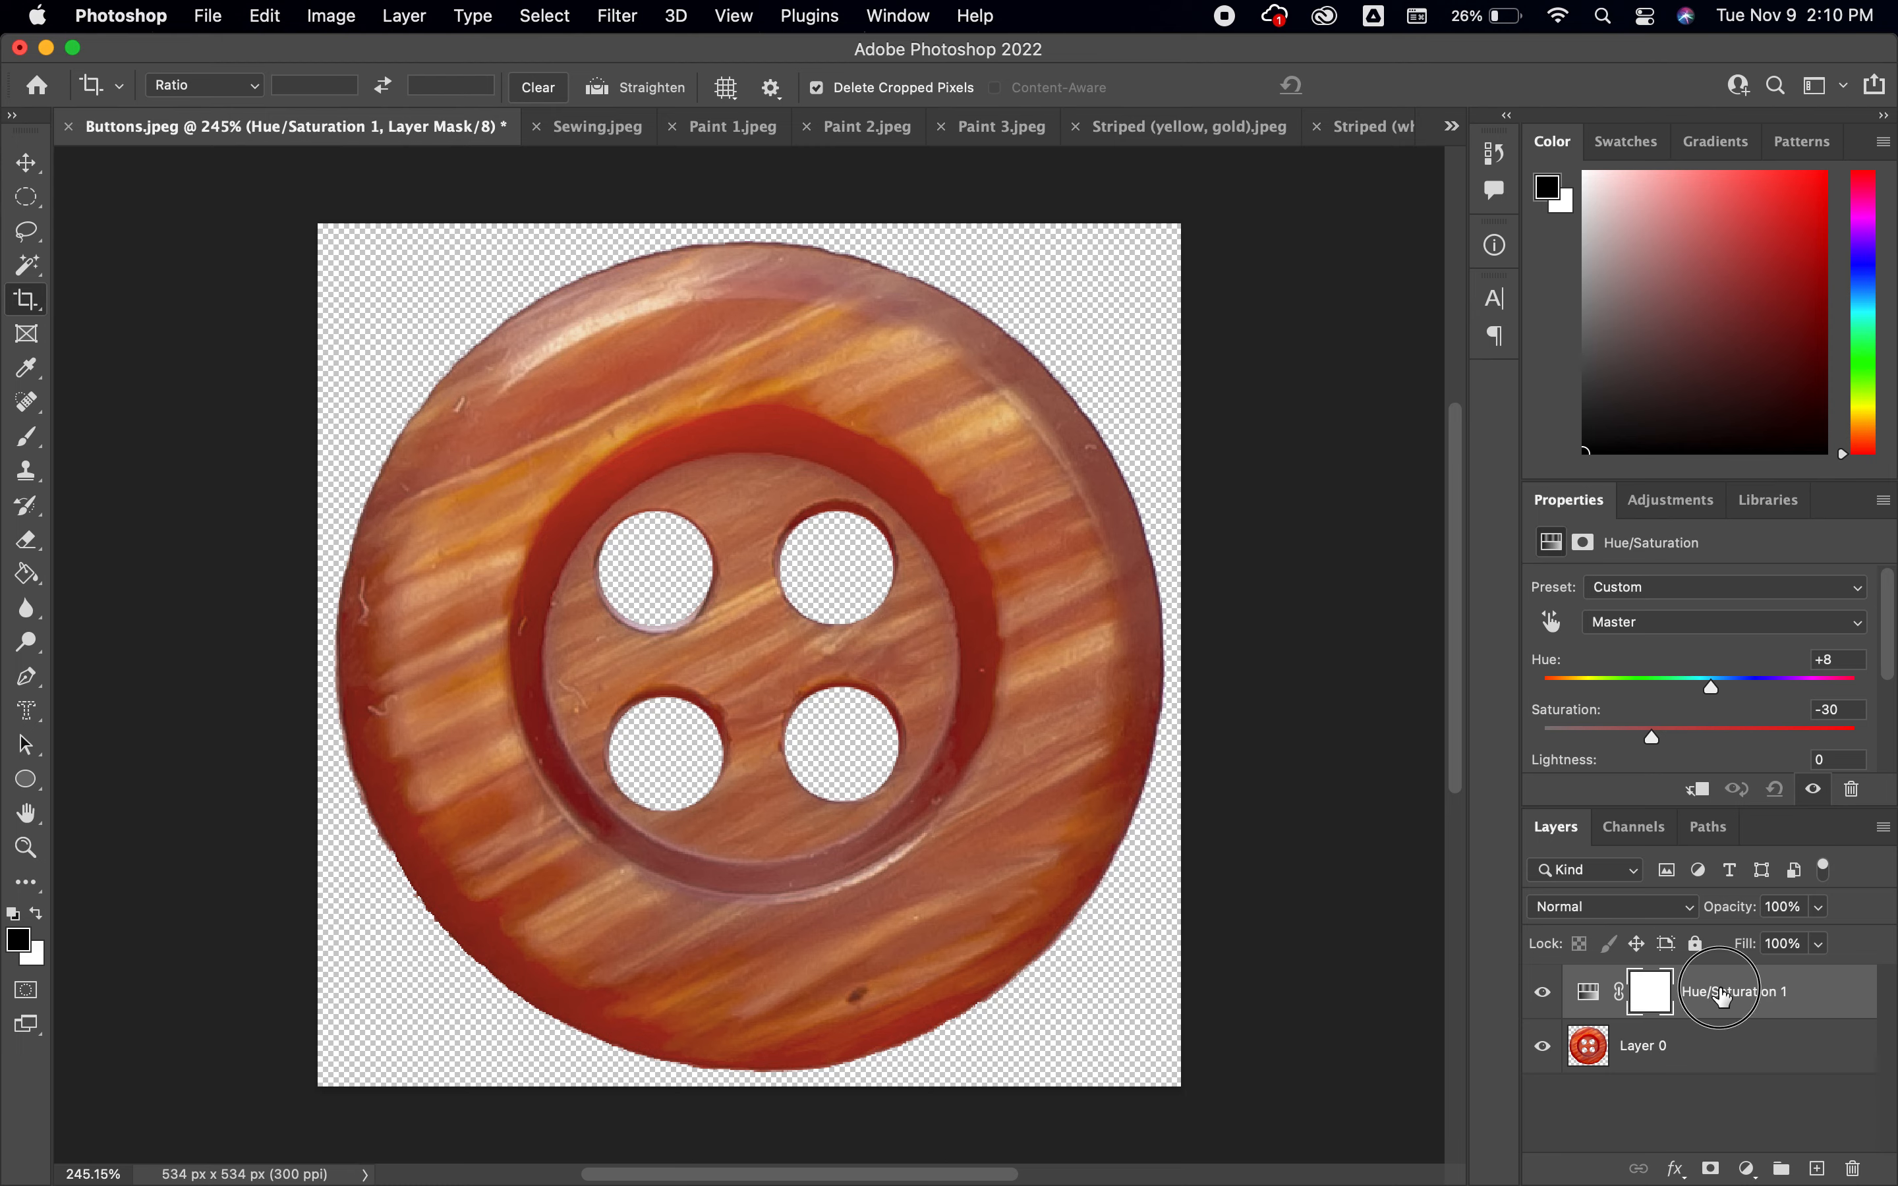
click(1721, 995)
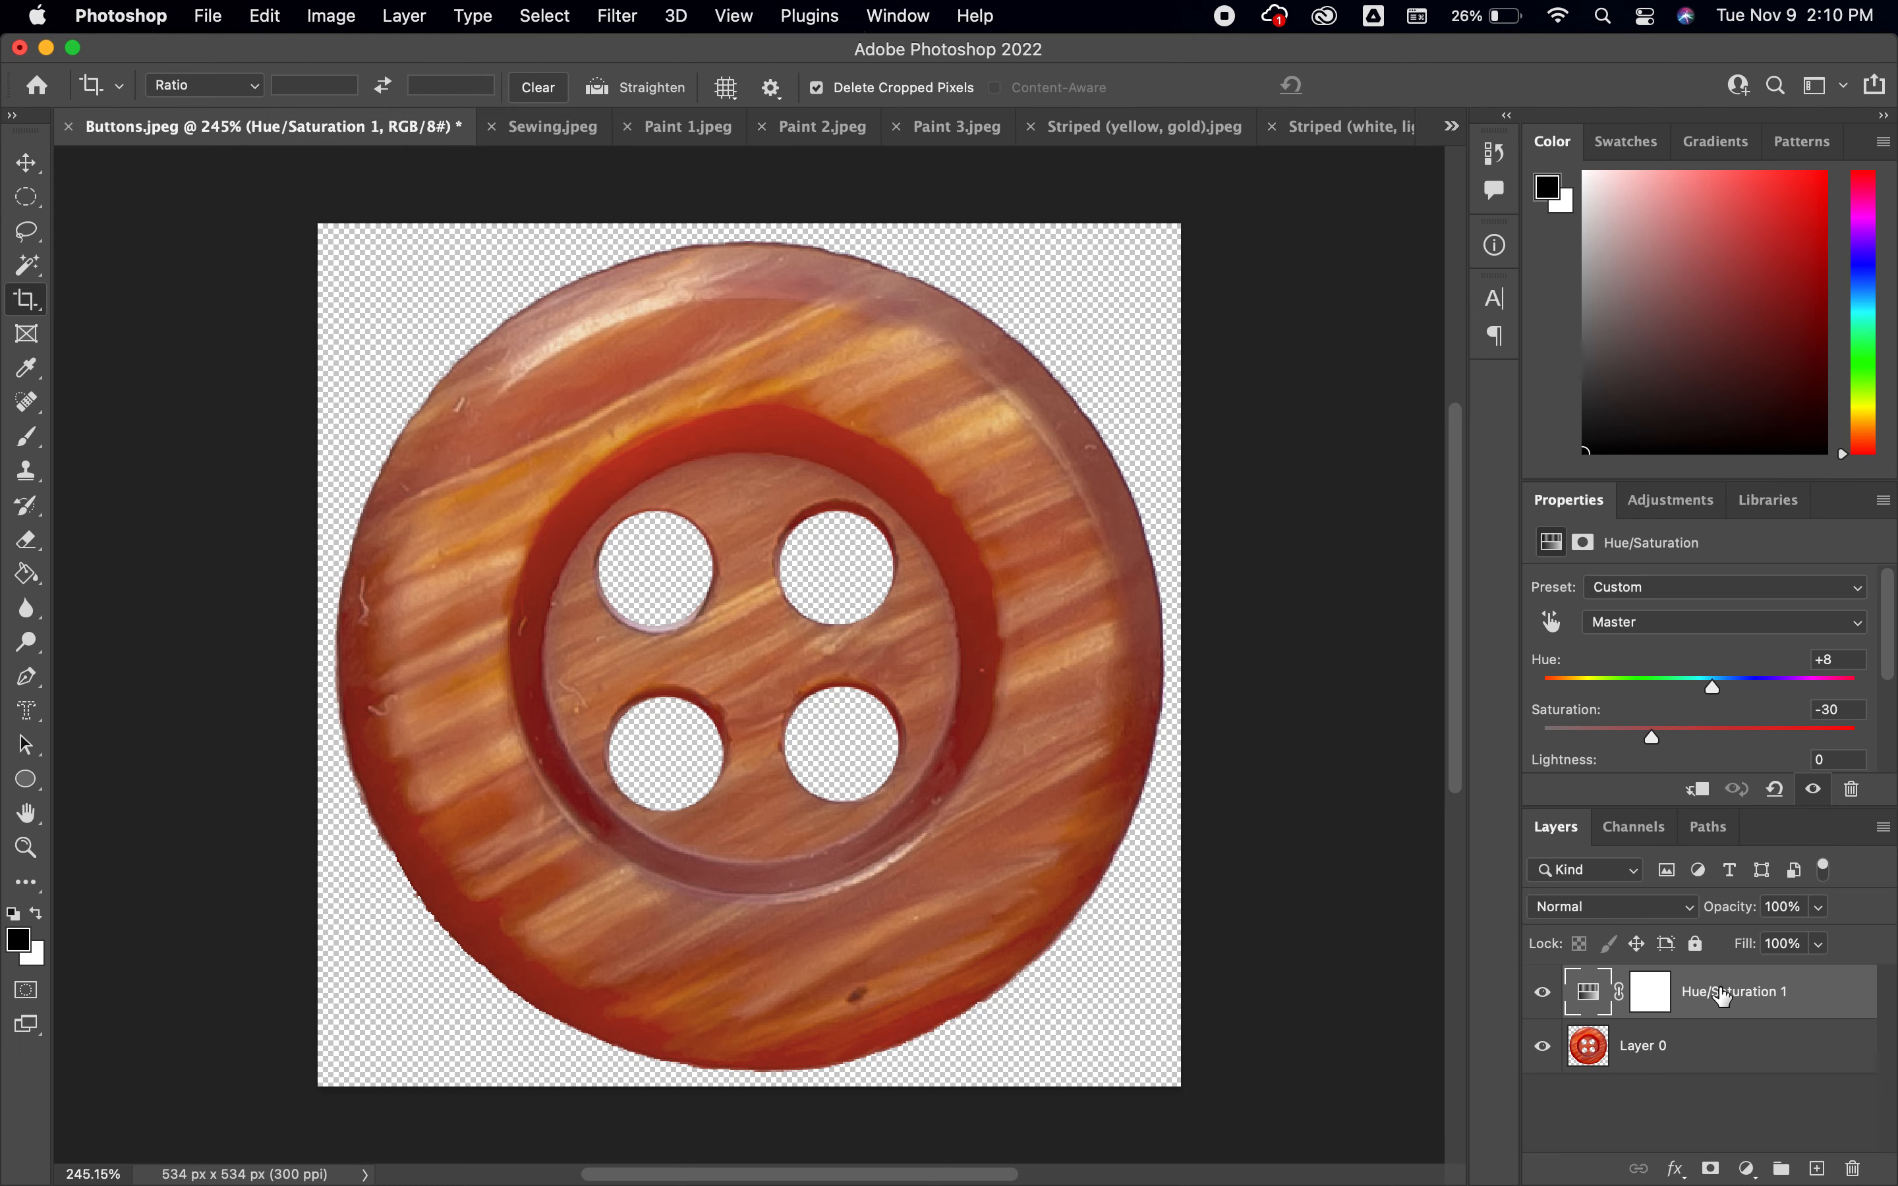
Add a Brightness/Contrast adjustment layer and lower the brightness to -93
click(1670, 511)
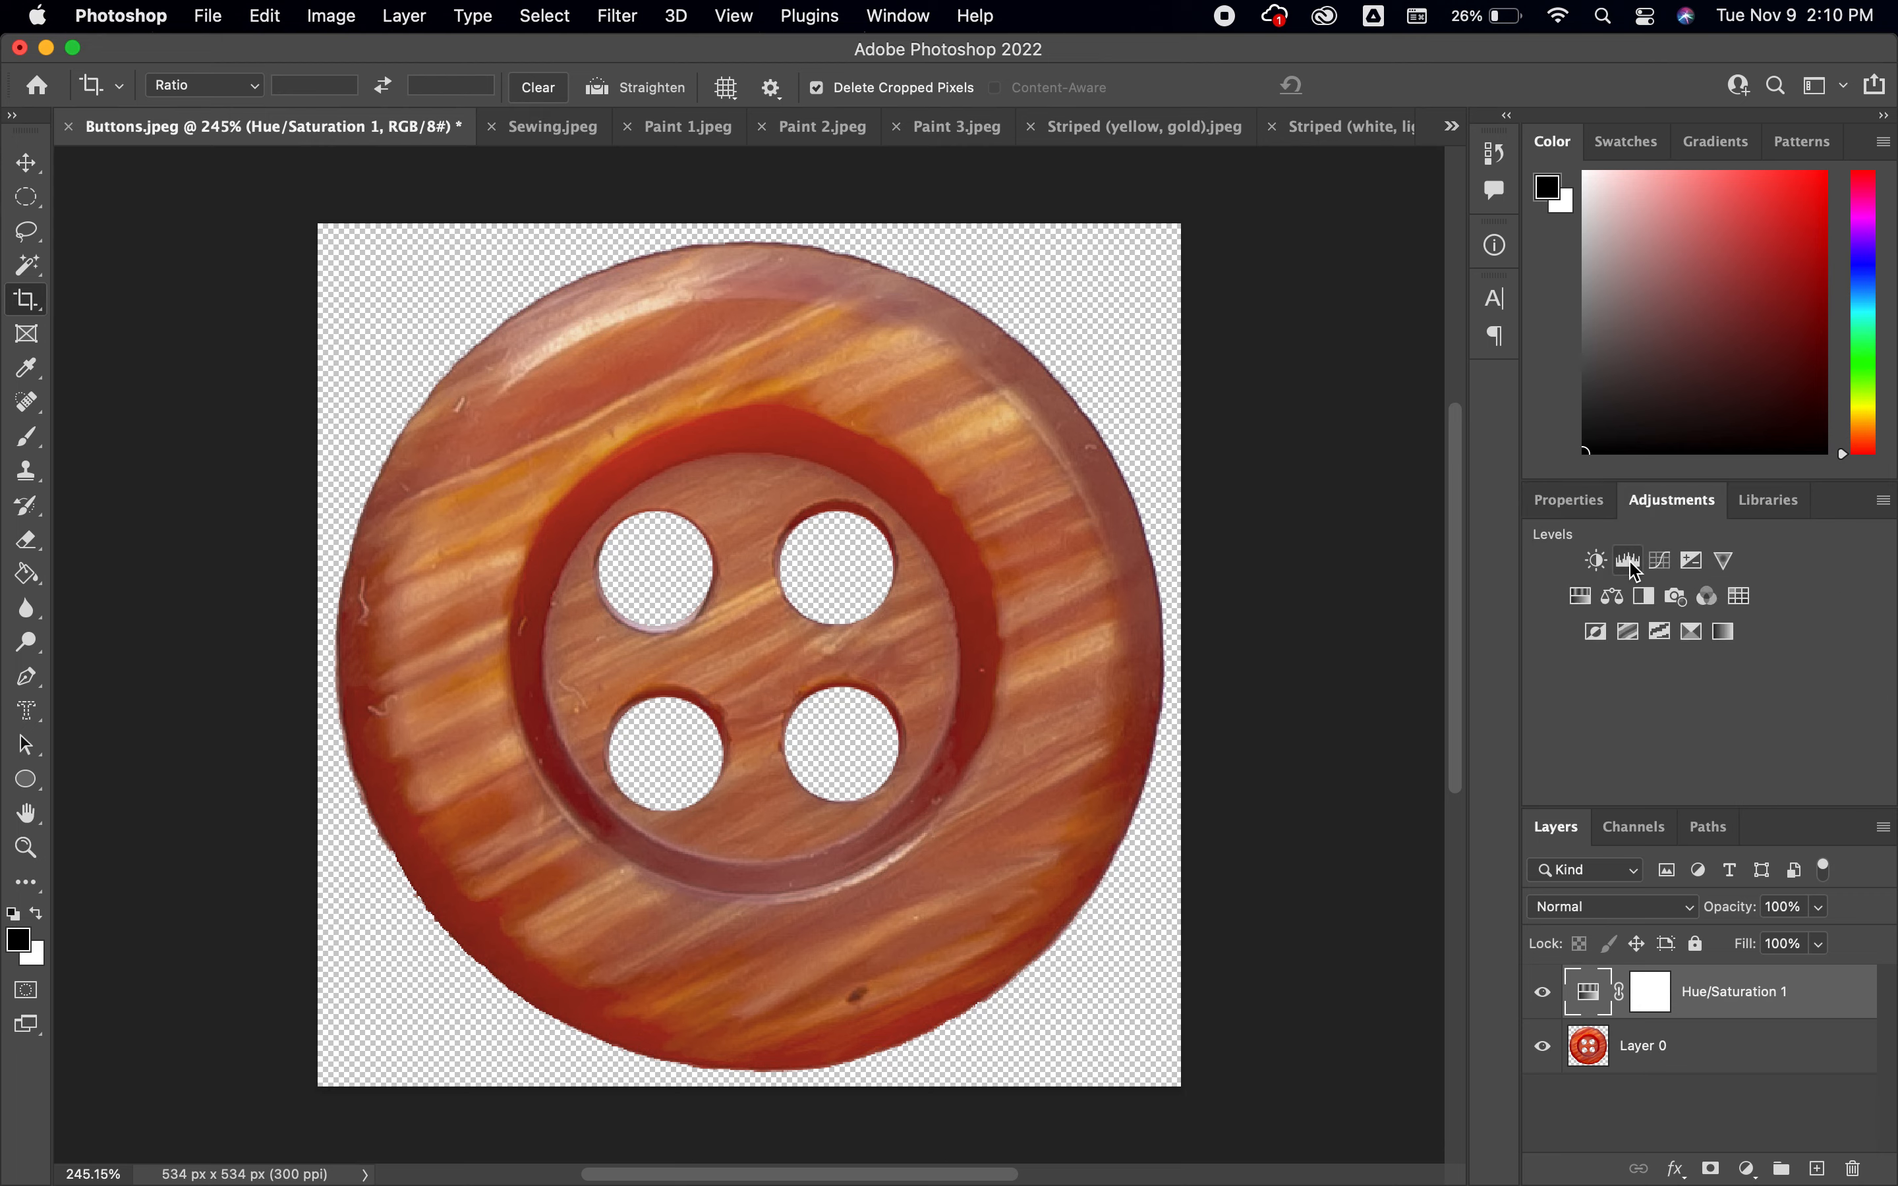
click(1595, 561)
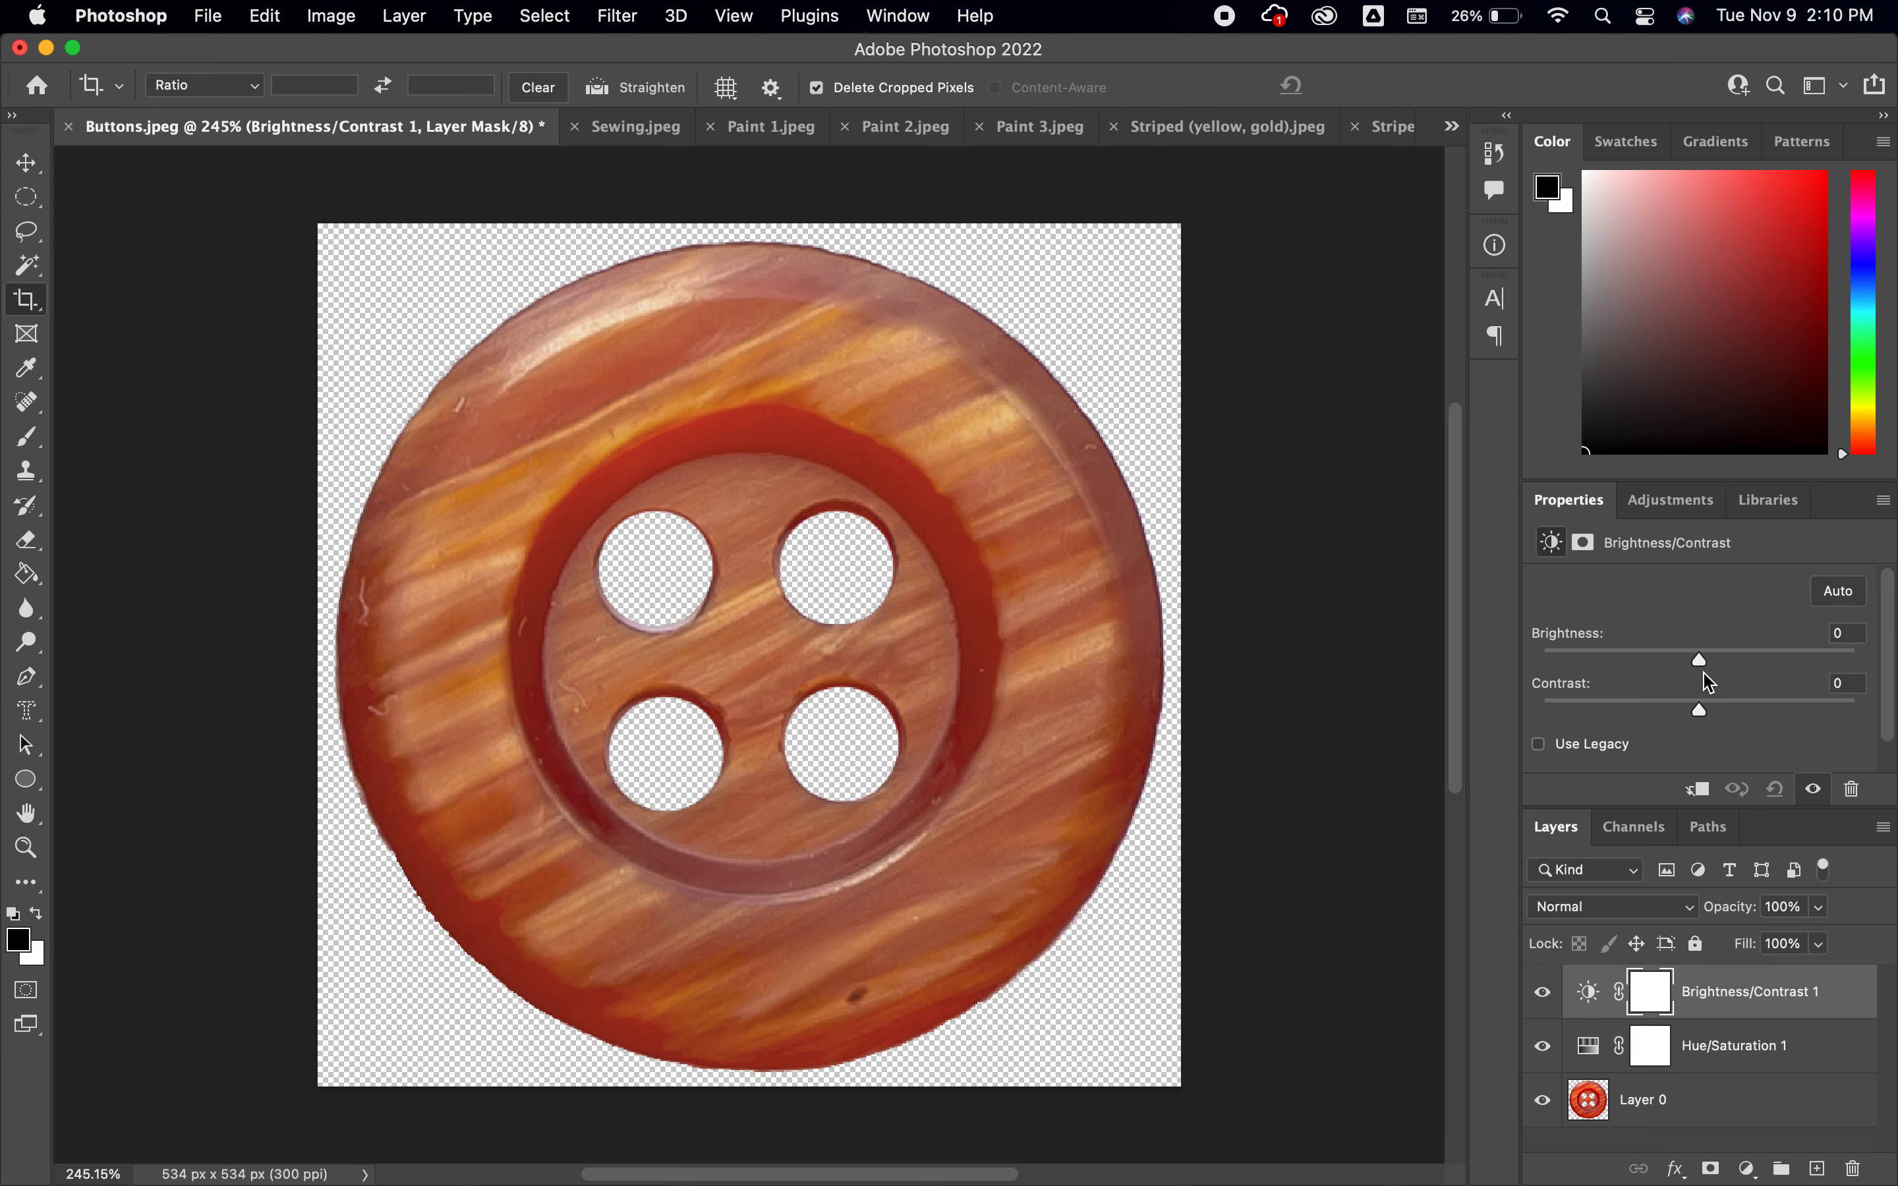
drag(1698, 661, 1608, 682)
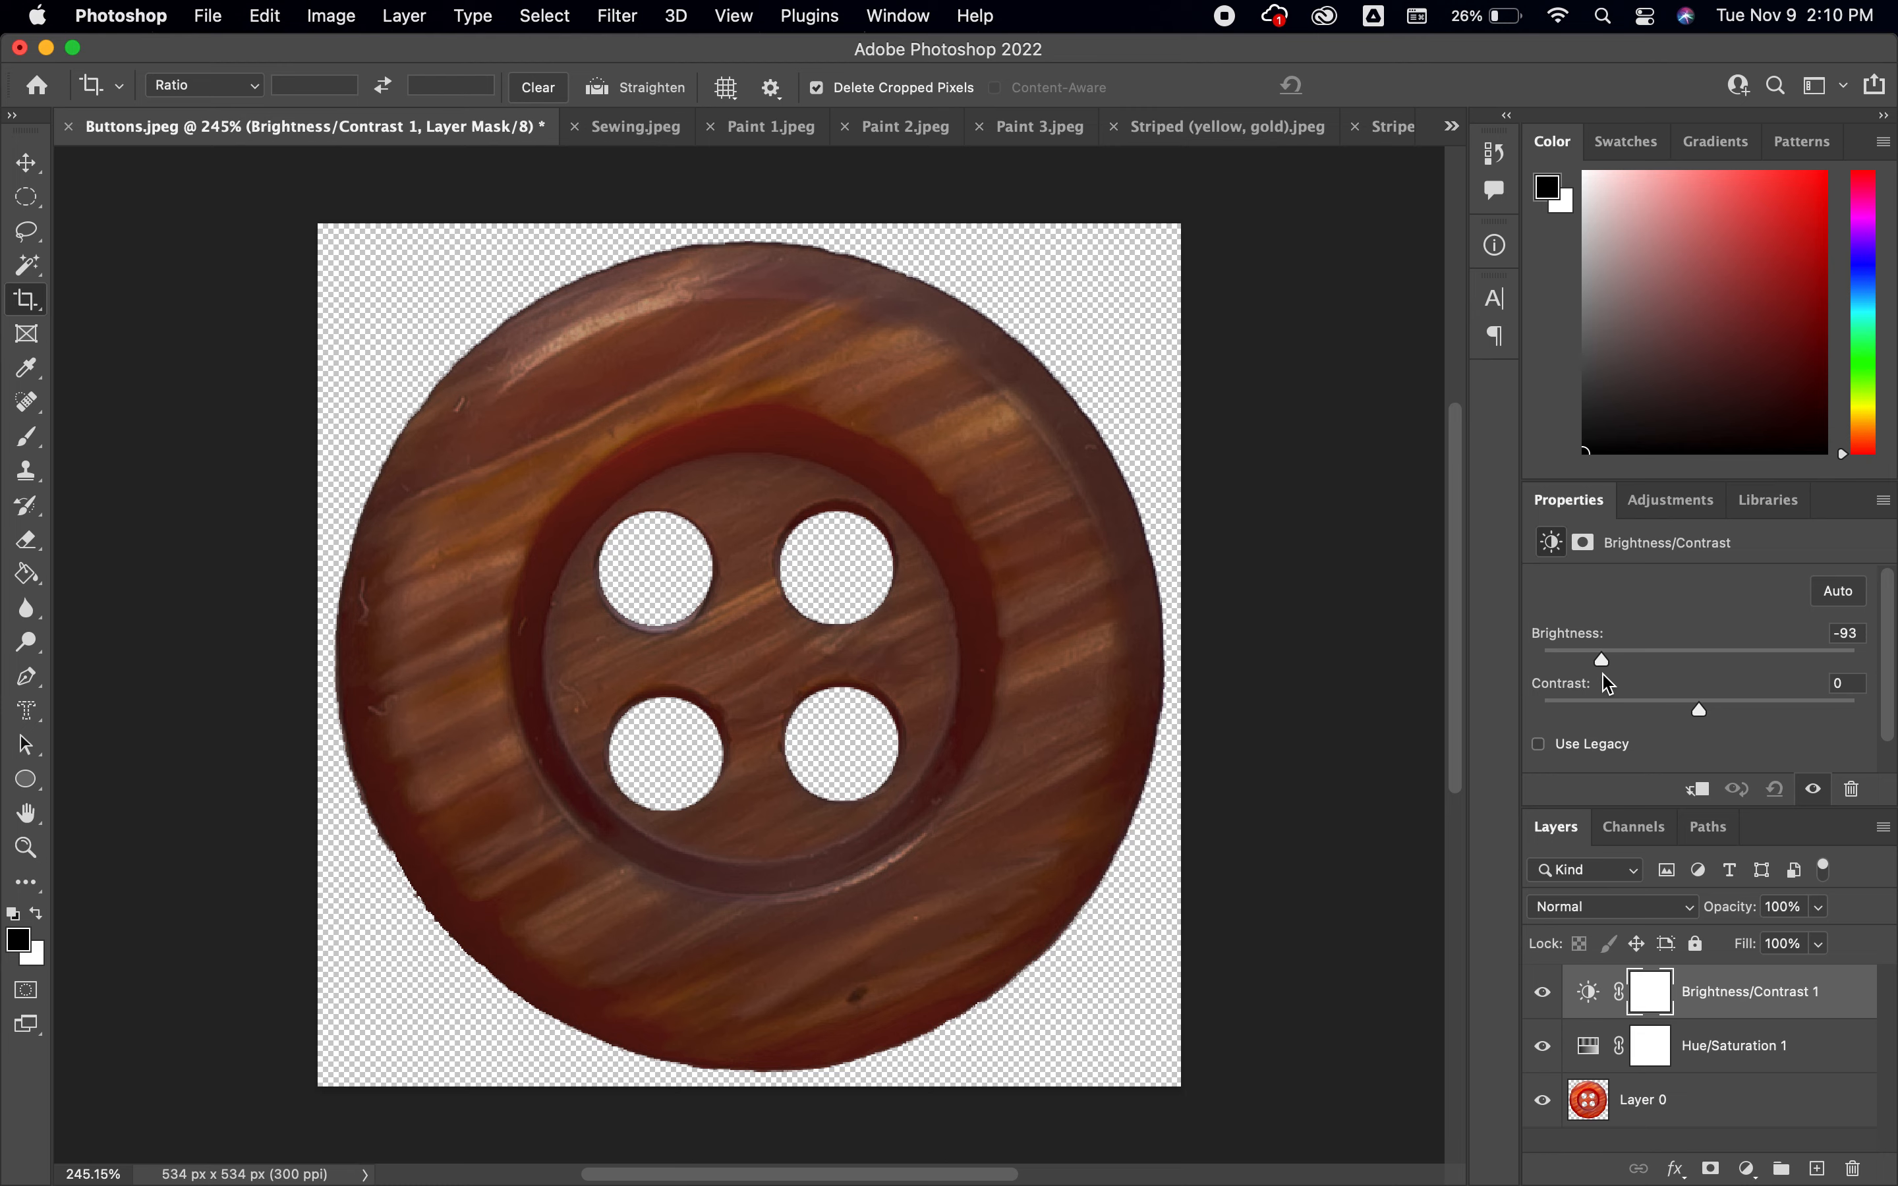
Refine the Hue/Saturation layer to hue +2 and saturation -50, and set the Brightness/Contrast layer's brightness to -77
click(1734, 1055)
drag(1715, 692, 1619, 749)
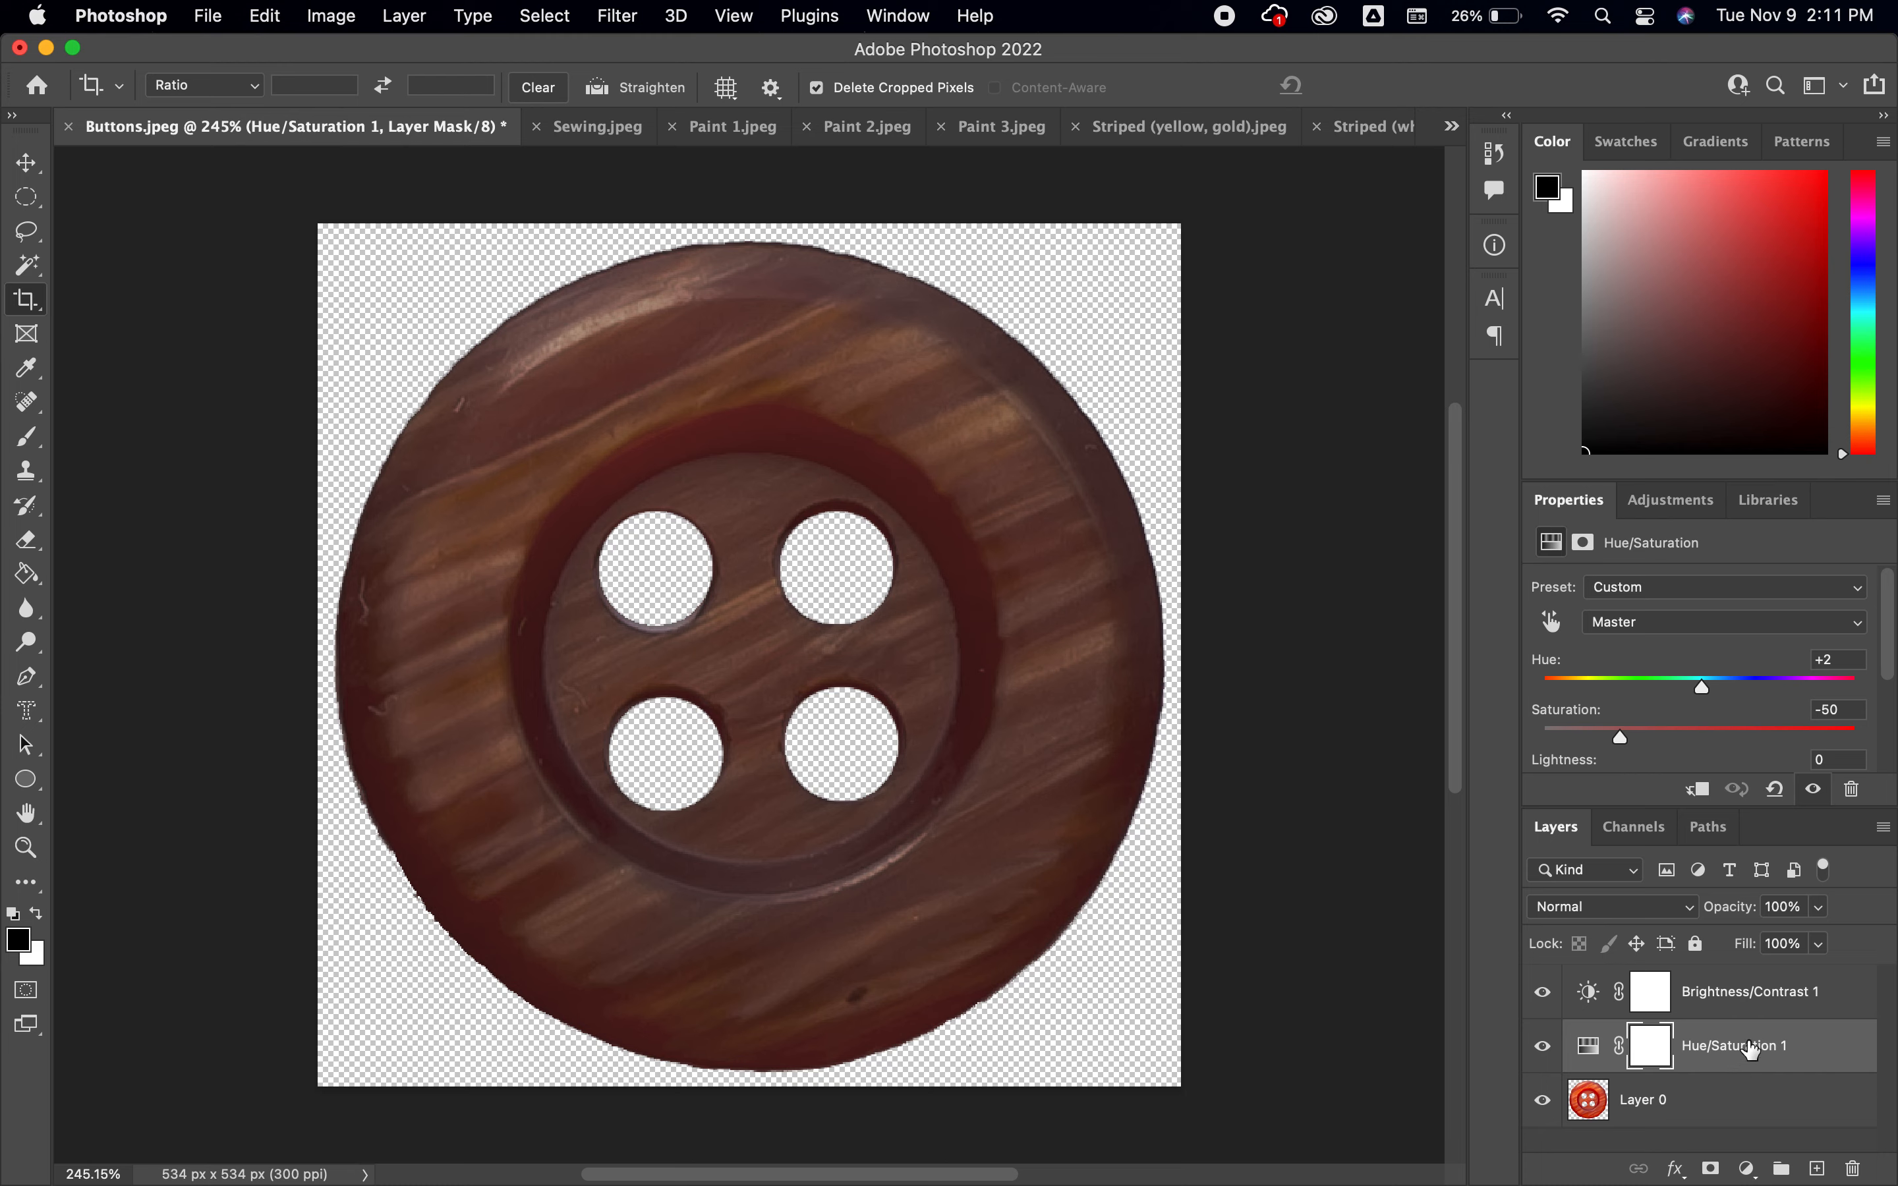
click(1774, 1006)
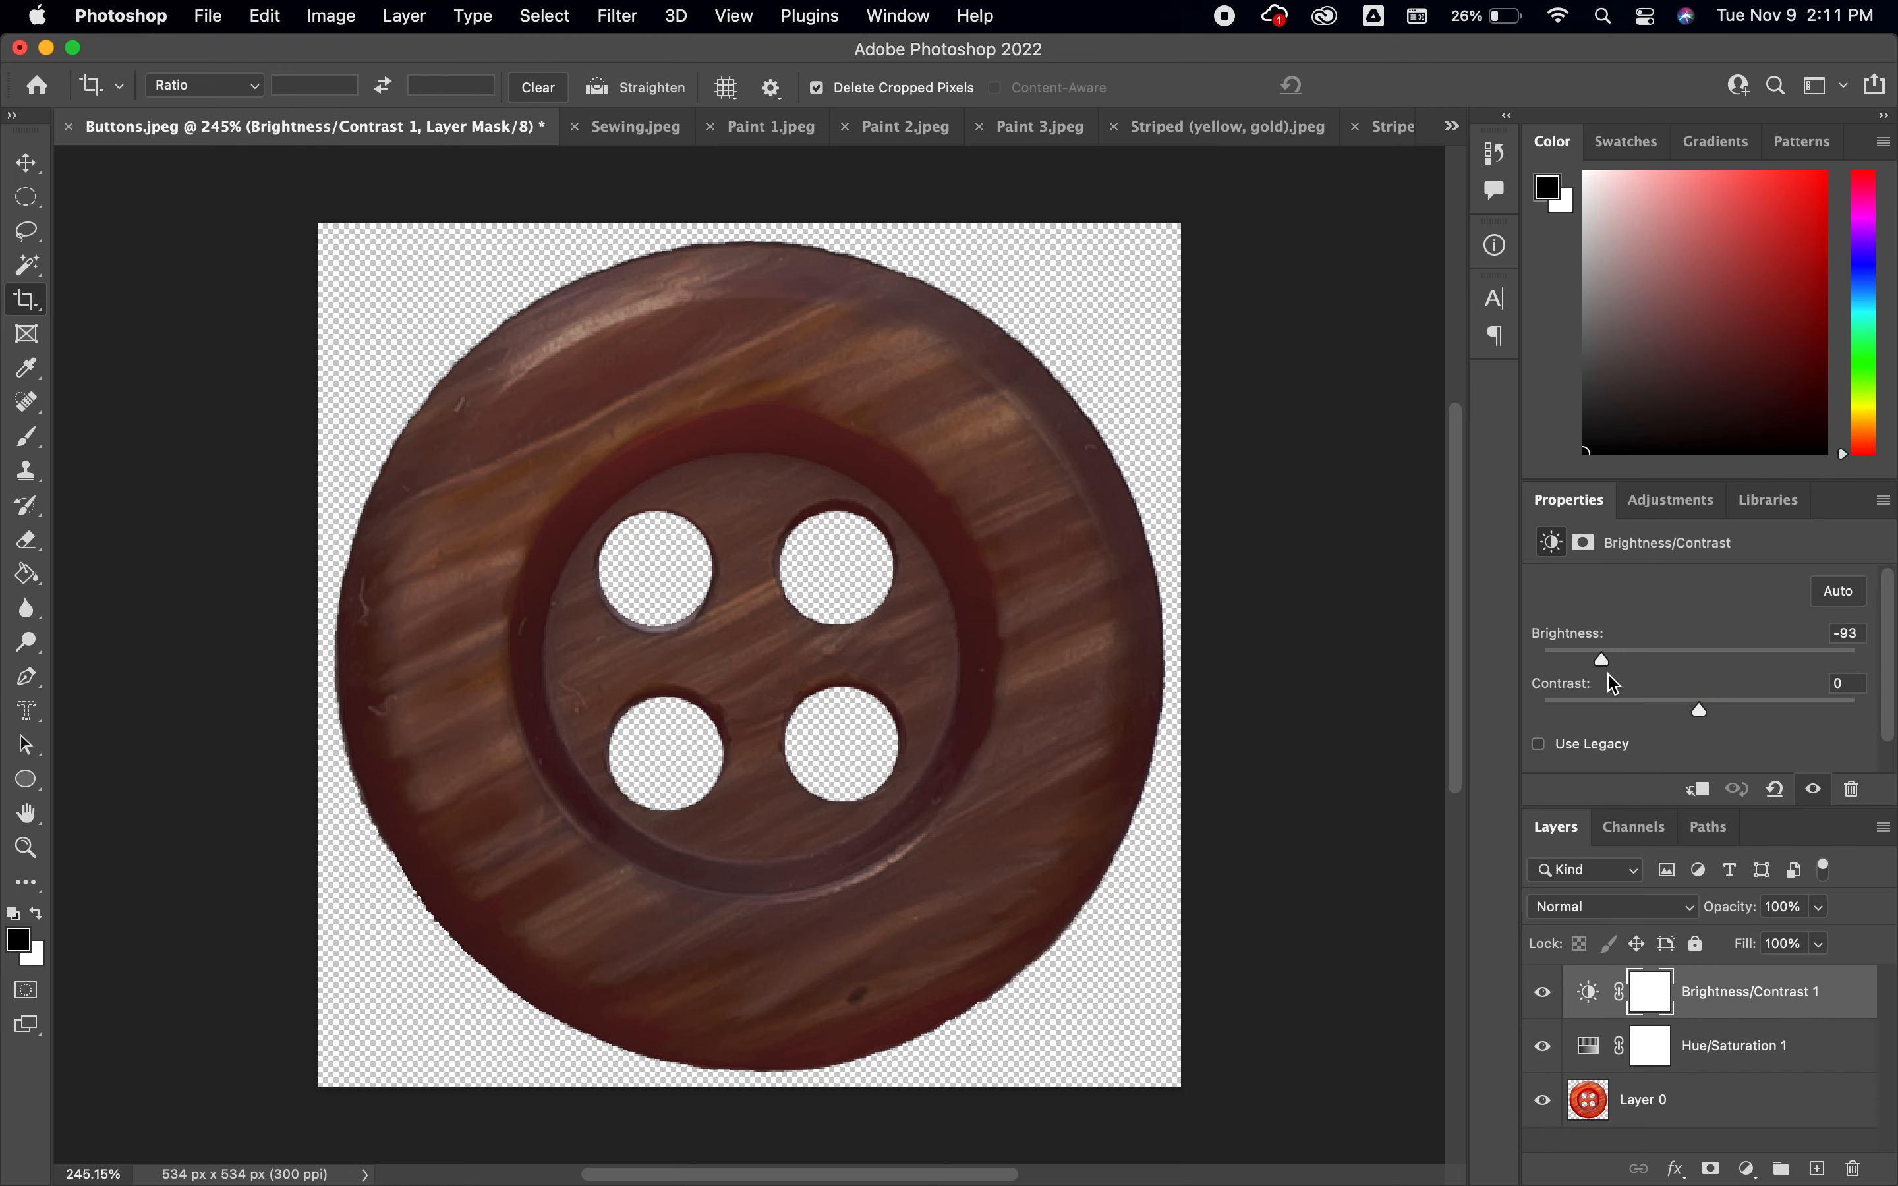
drag(1609, 671, 1622, 672)
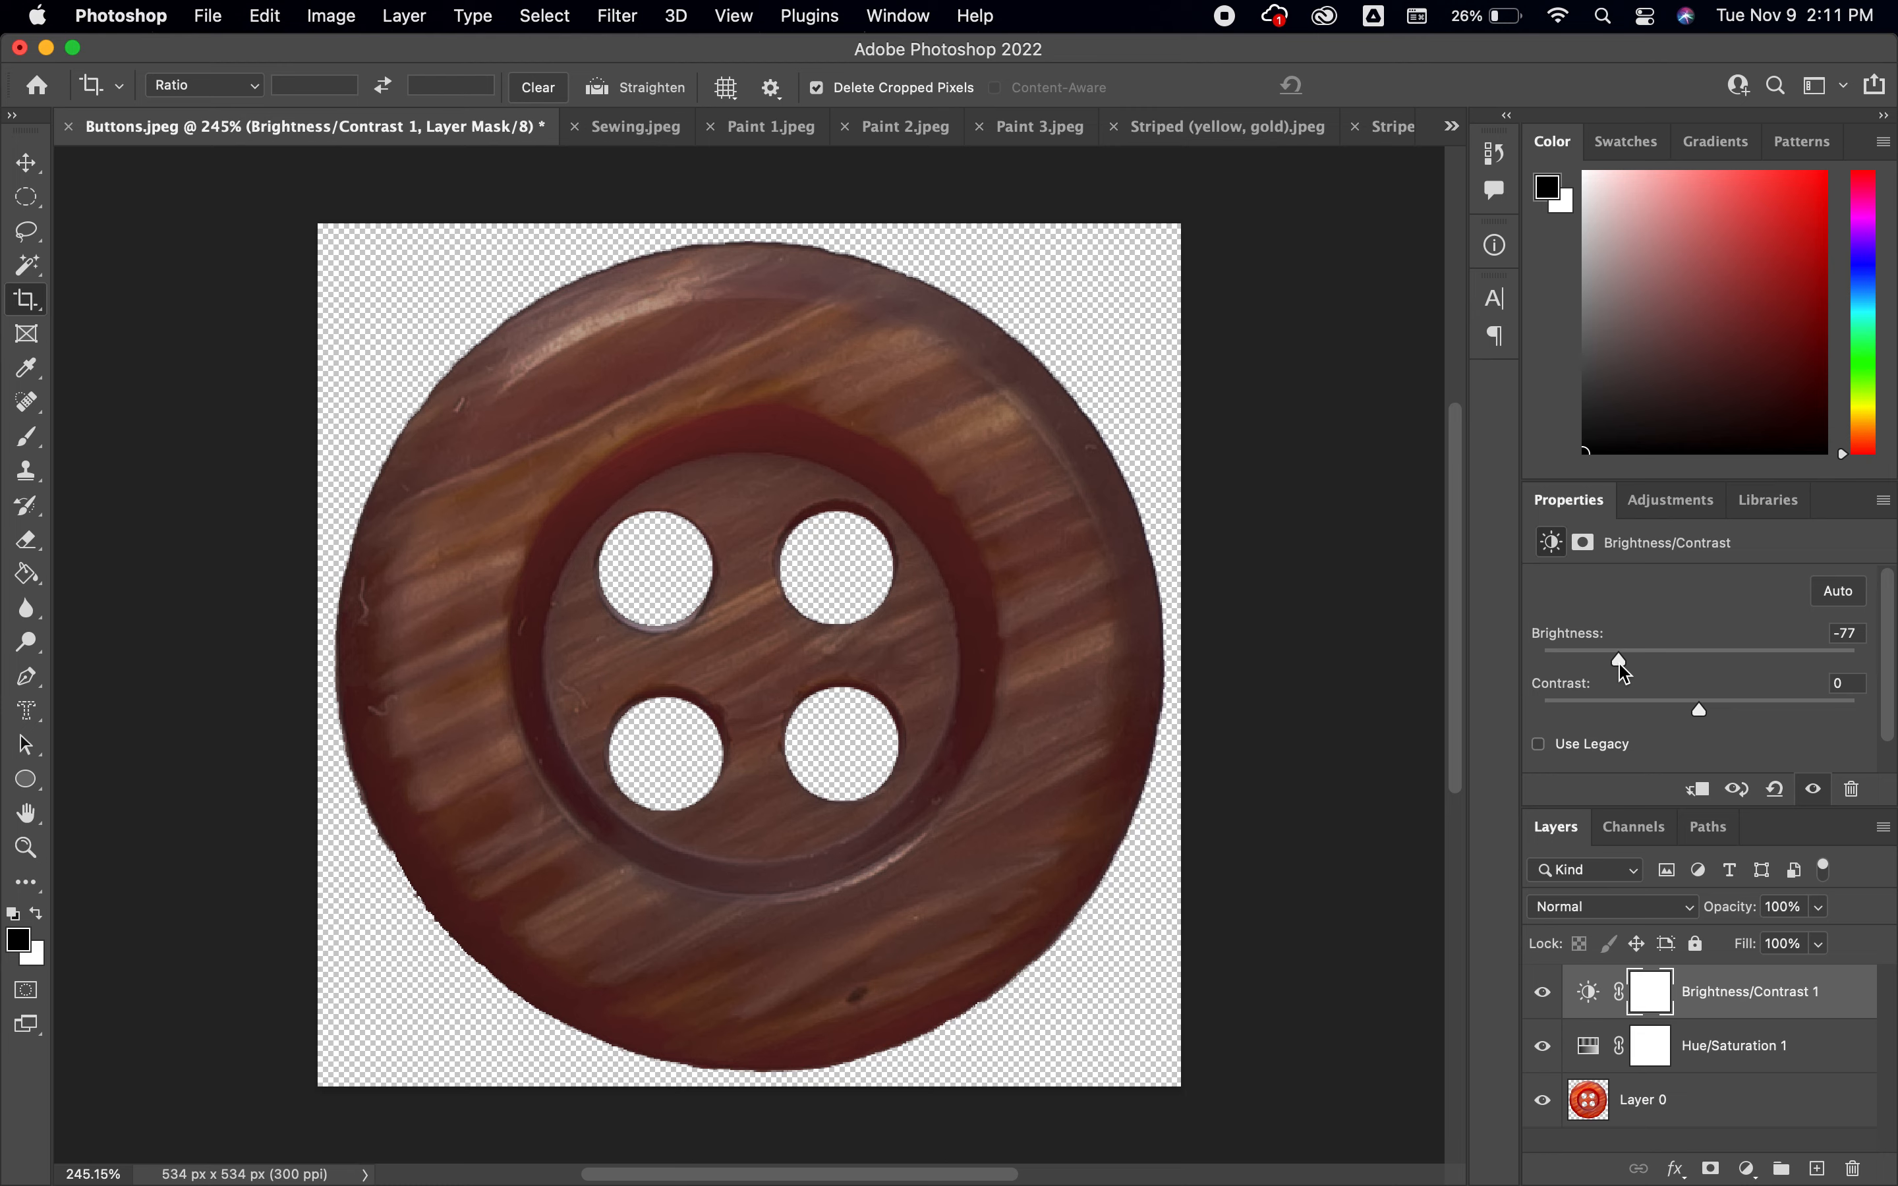
Revert the document through its history to the original Buttons.jpeg snapshot, and then to the first Crop state
click(1495, 155)
drag(1461, 247, 1461, 170)
click(1405, 196)
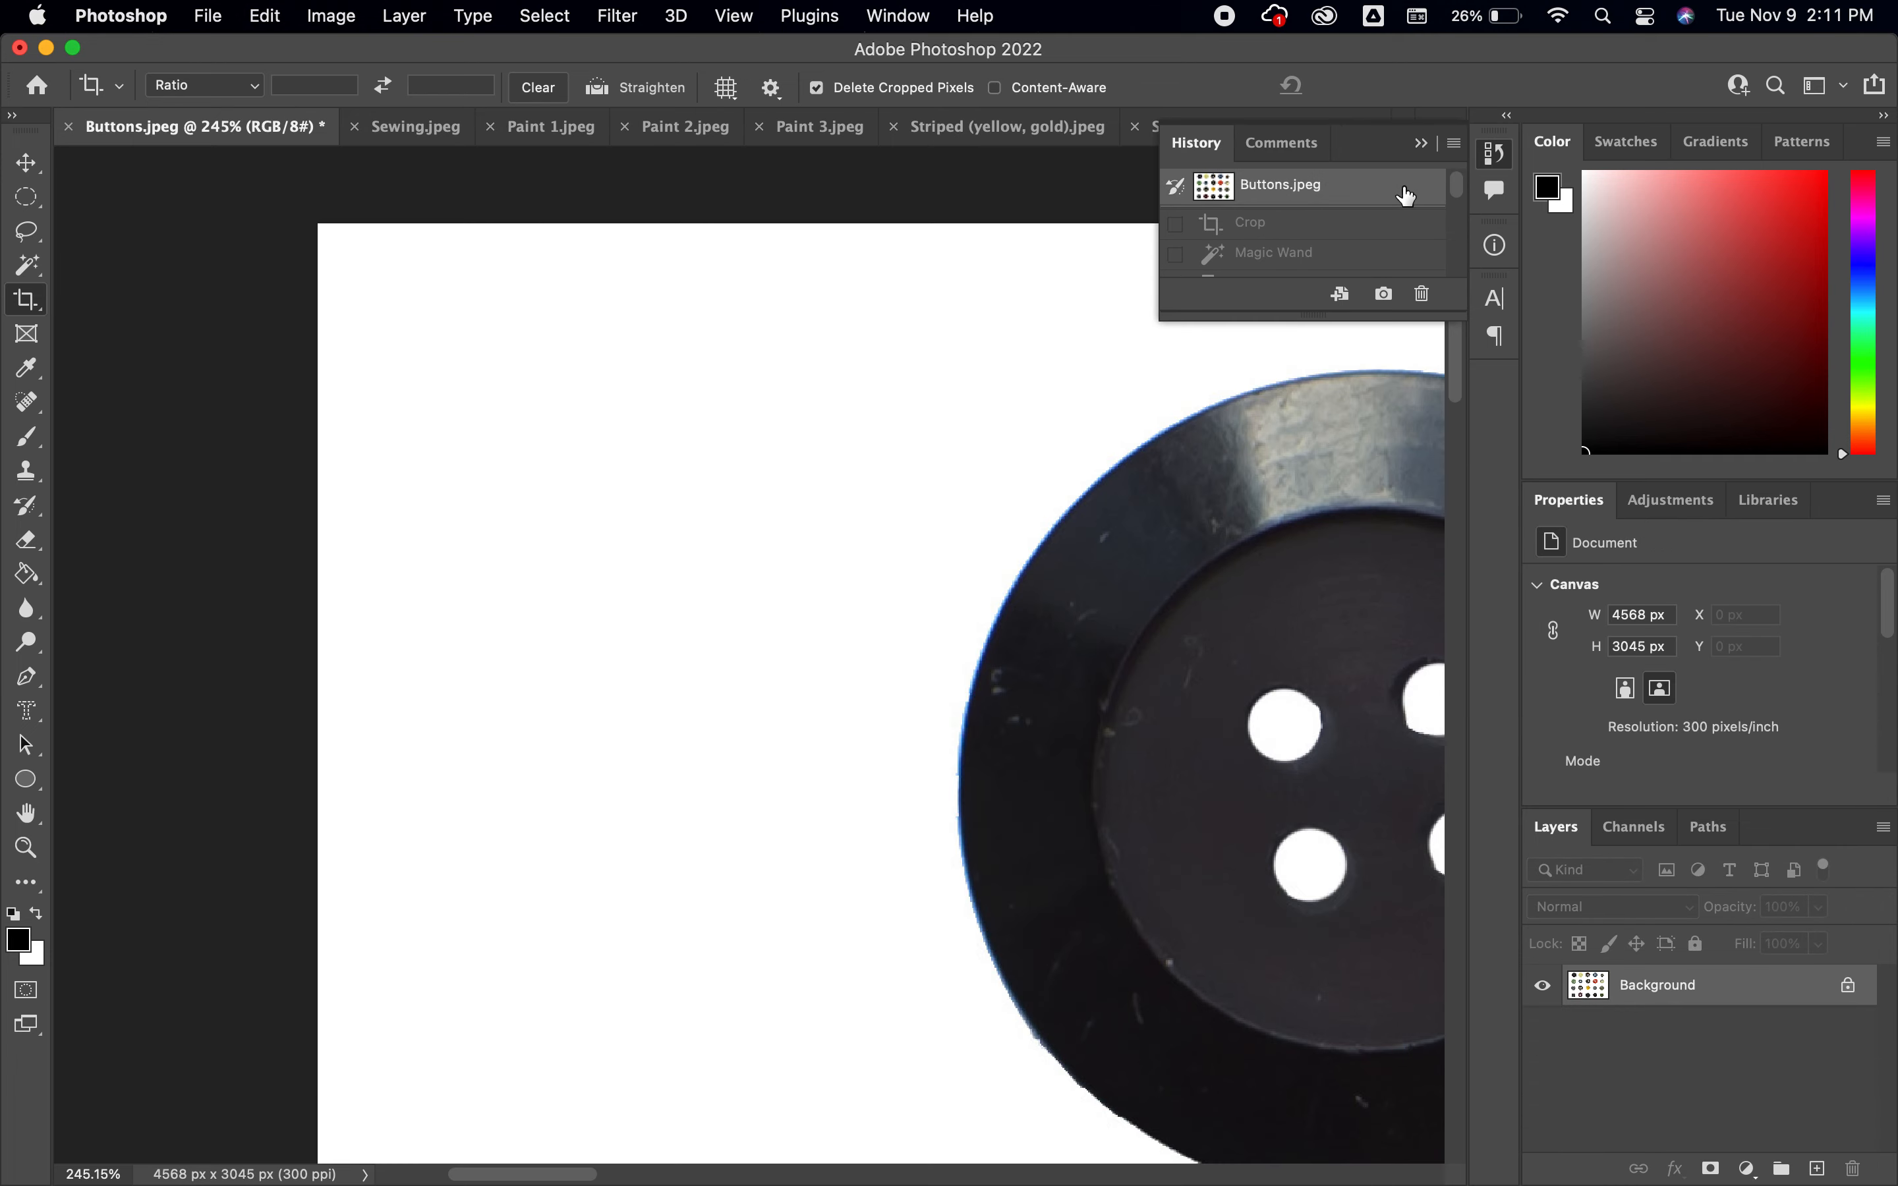
key(super+0)
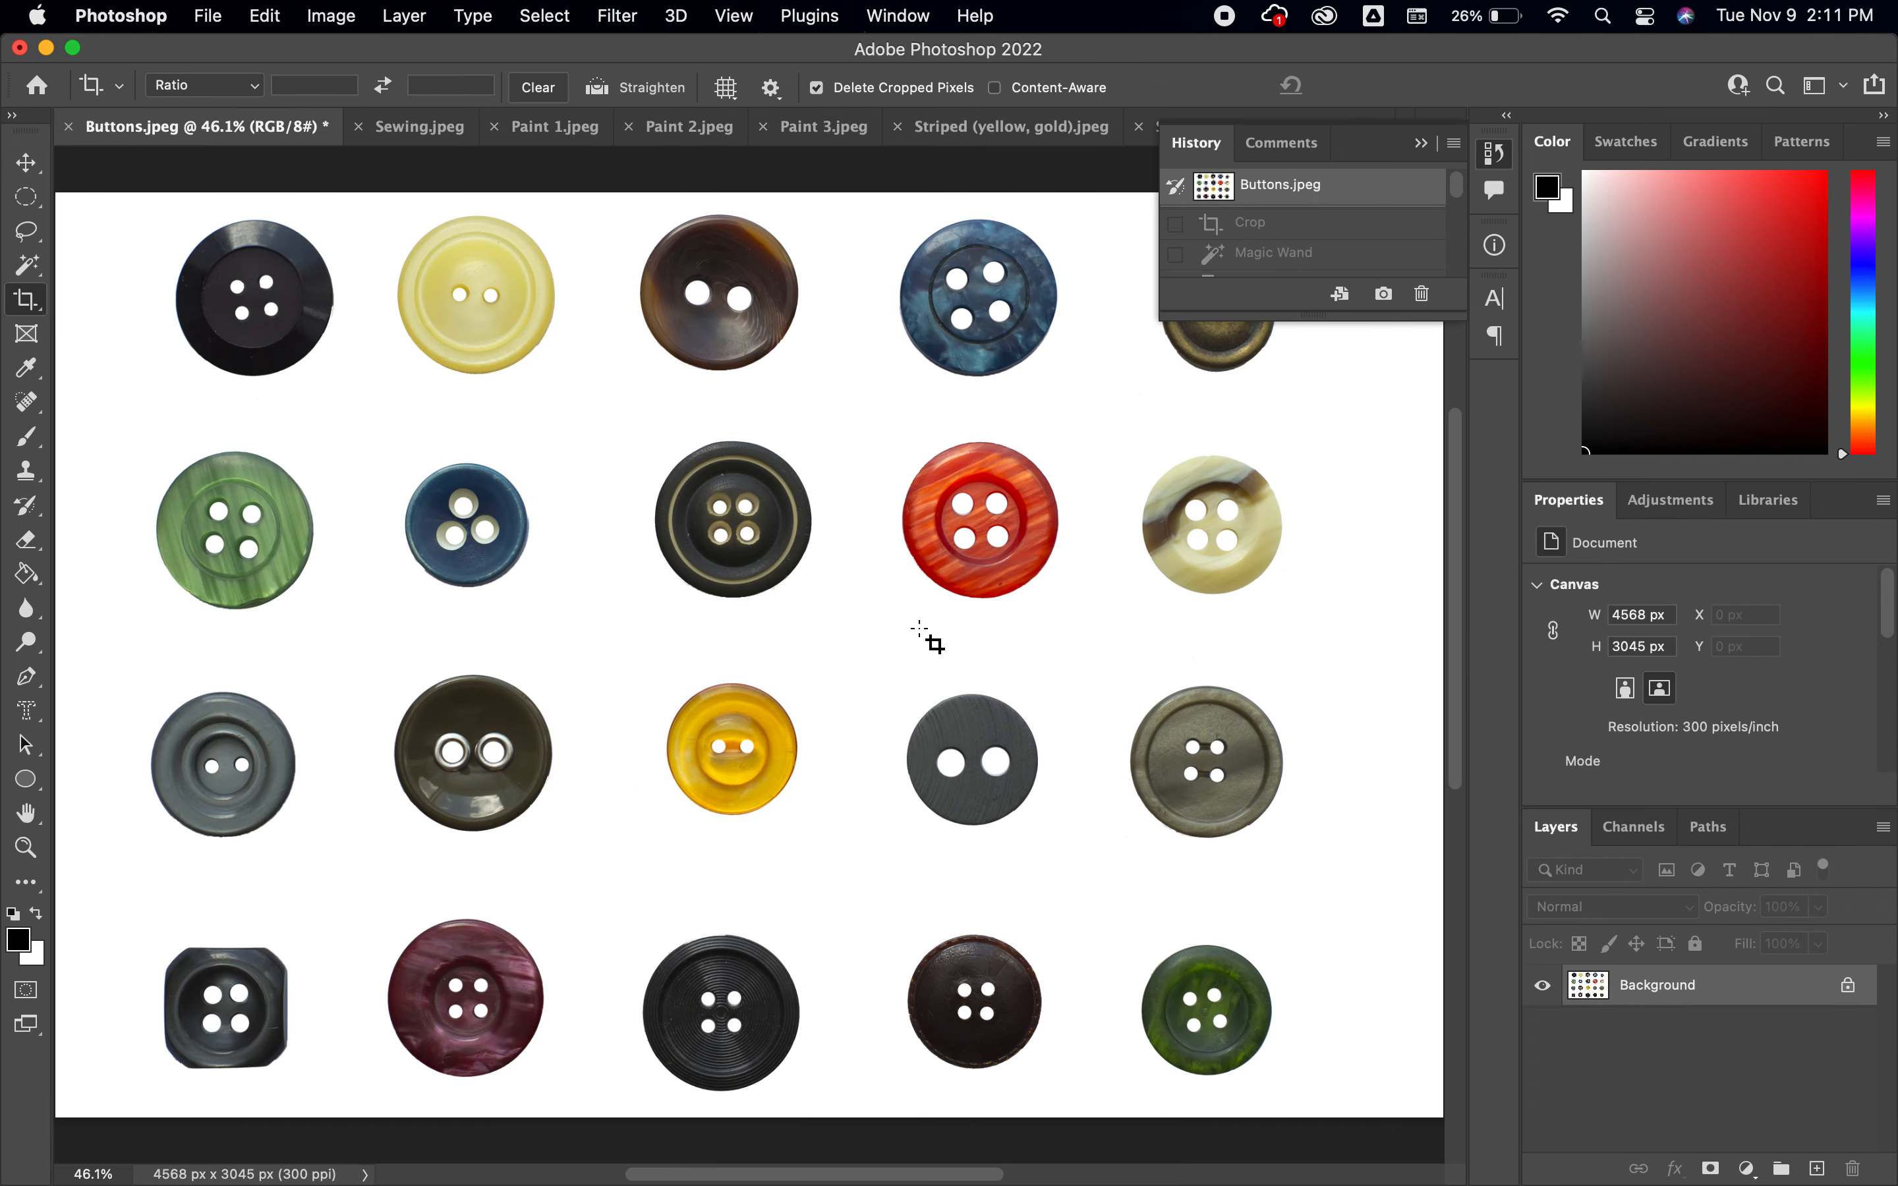
click(1337, 236)
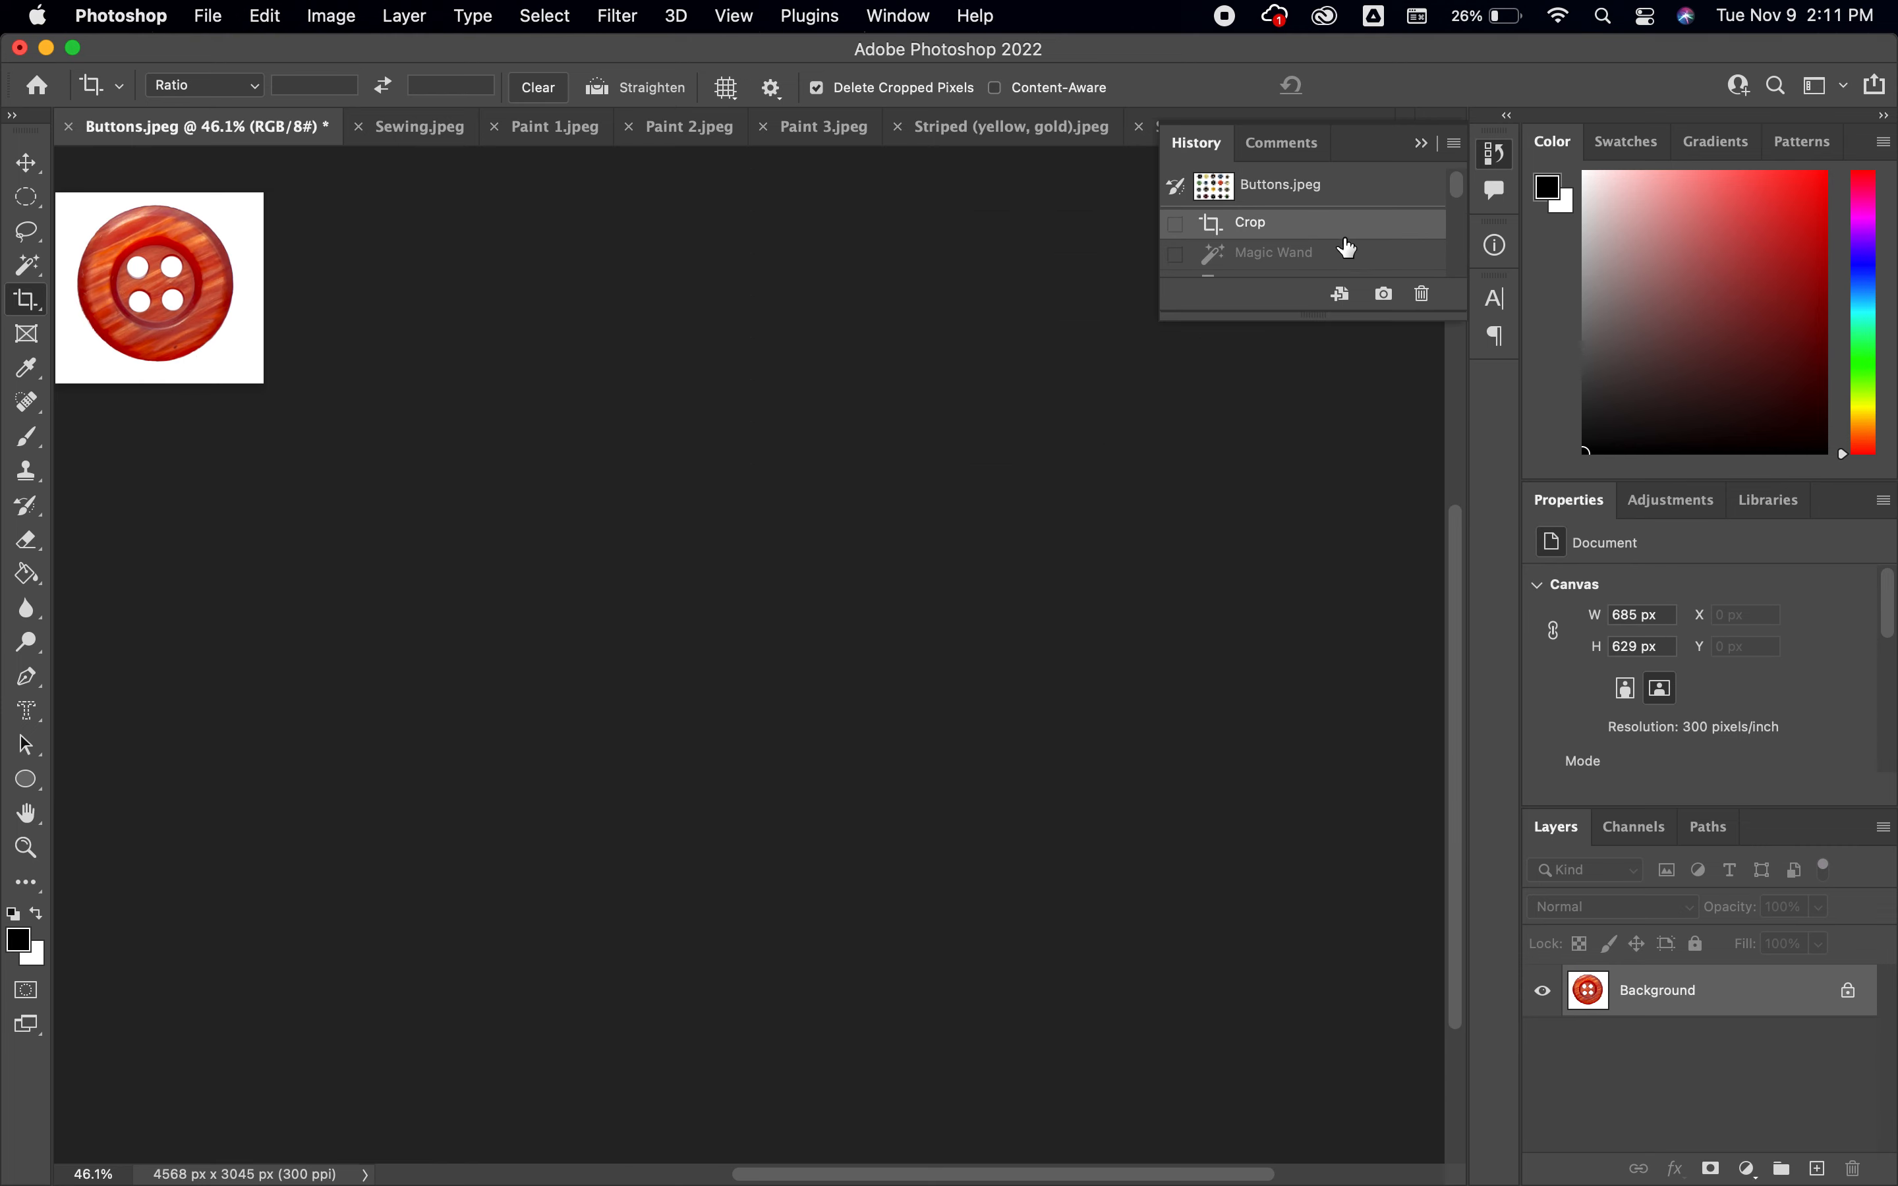
key(super+0)
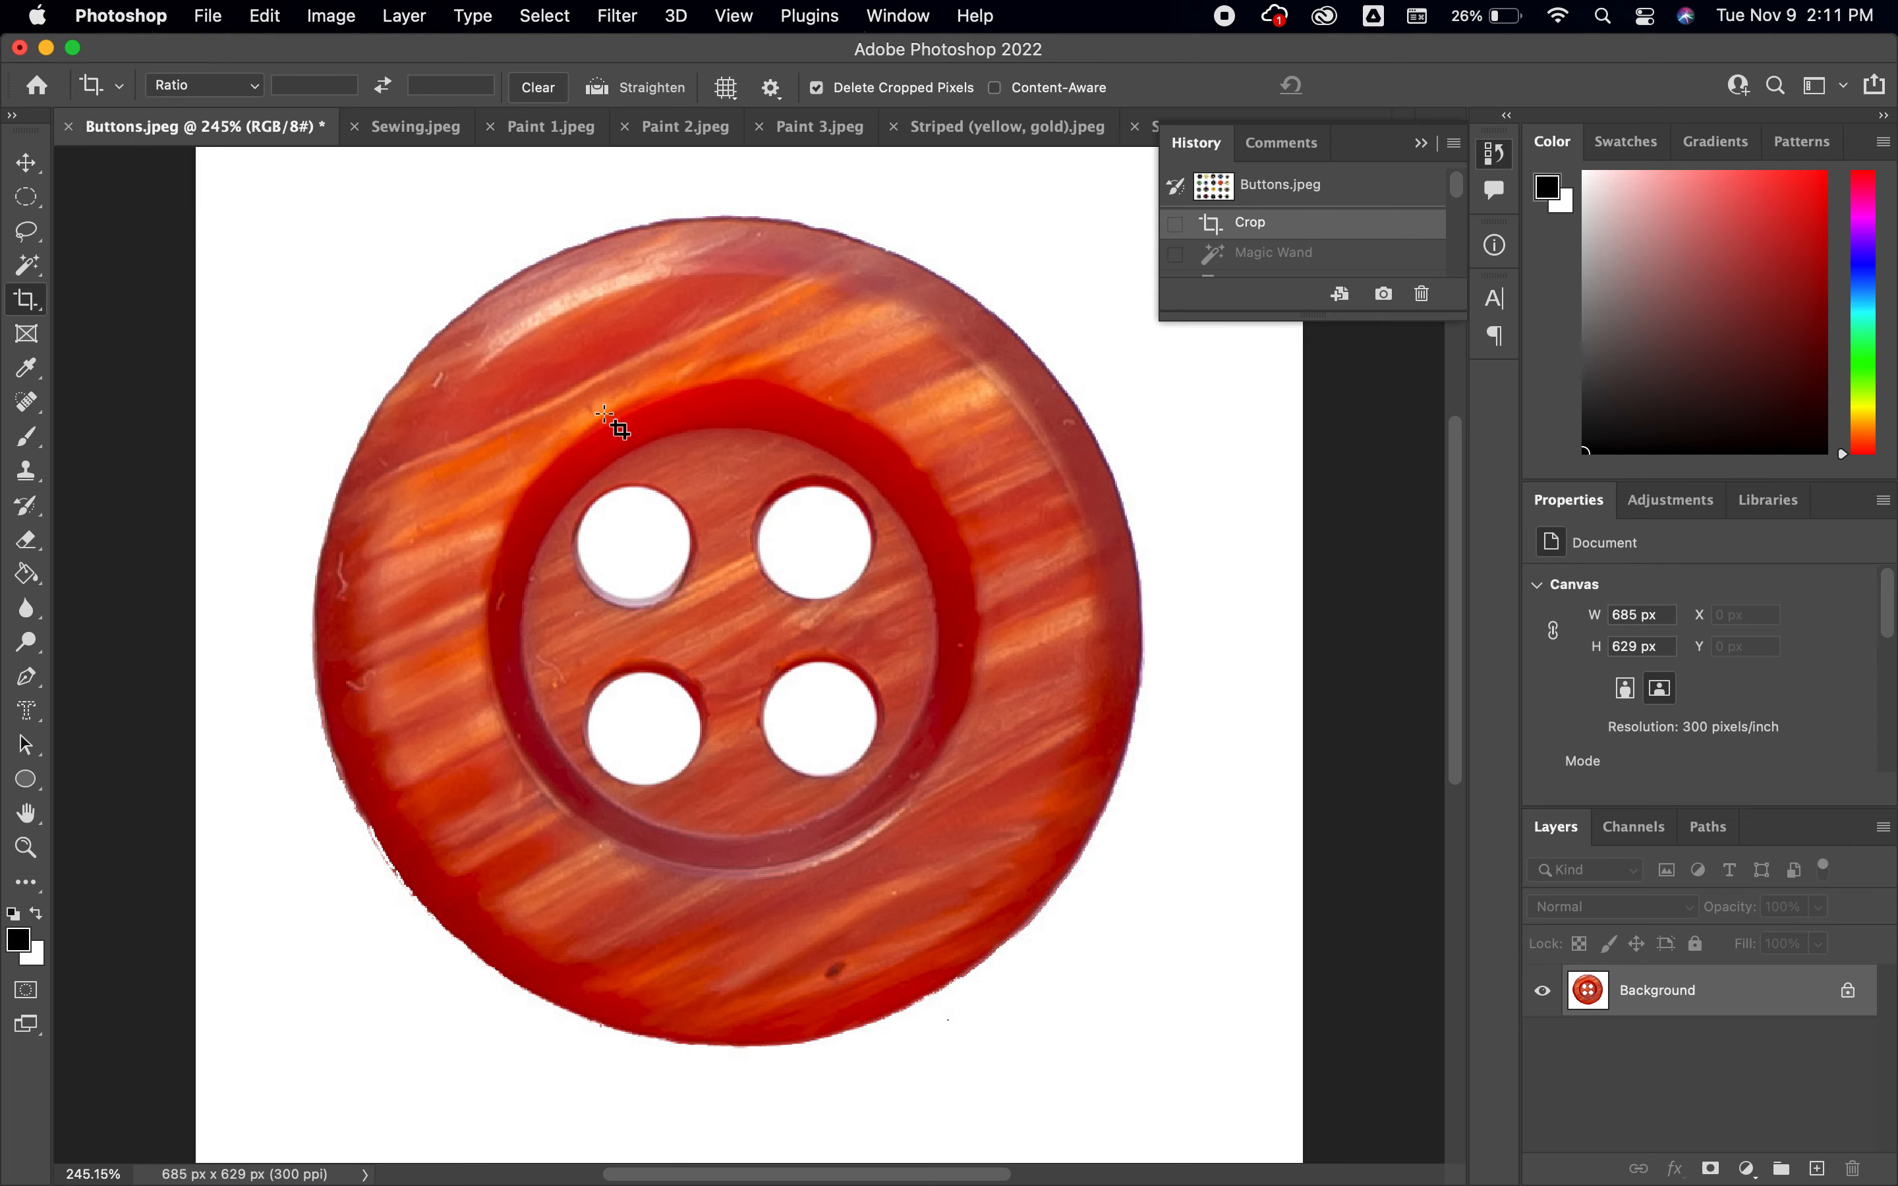
Restore the document to its latest Brightness/Contrast history state and close the history
drag(1464, 199, 1461, 296)
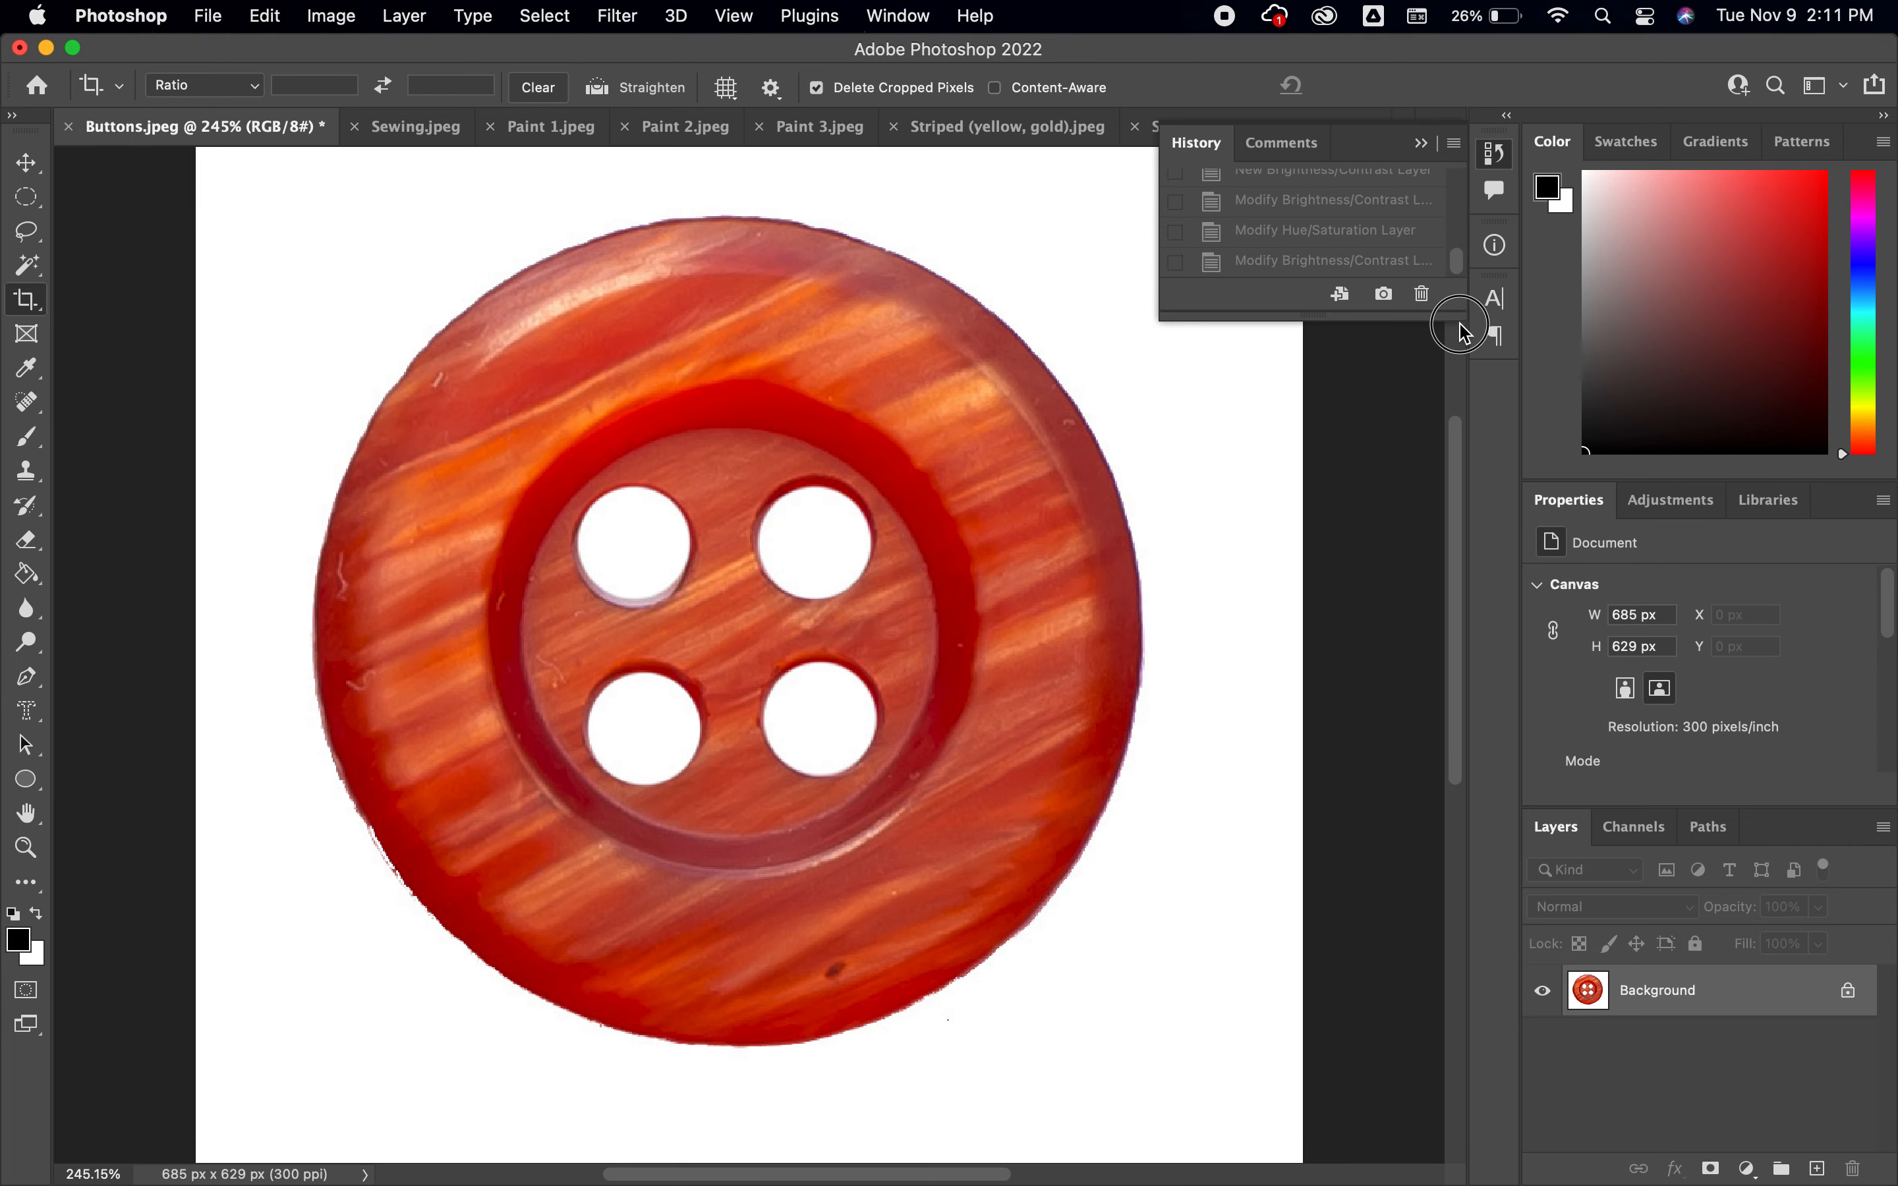
click(1368, 262)
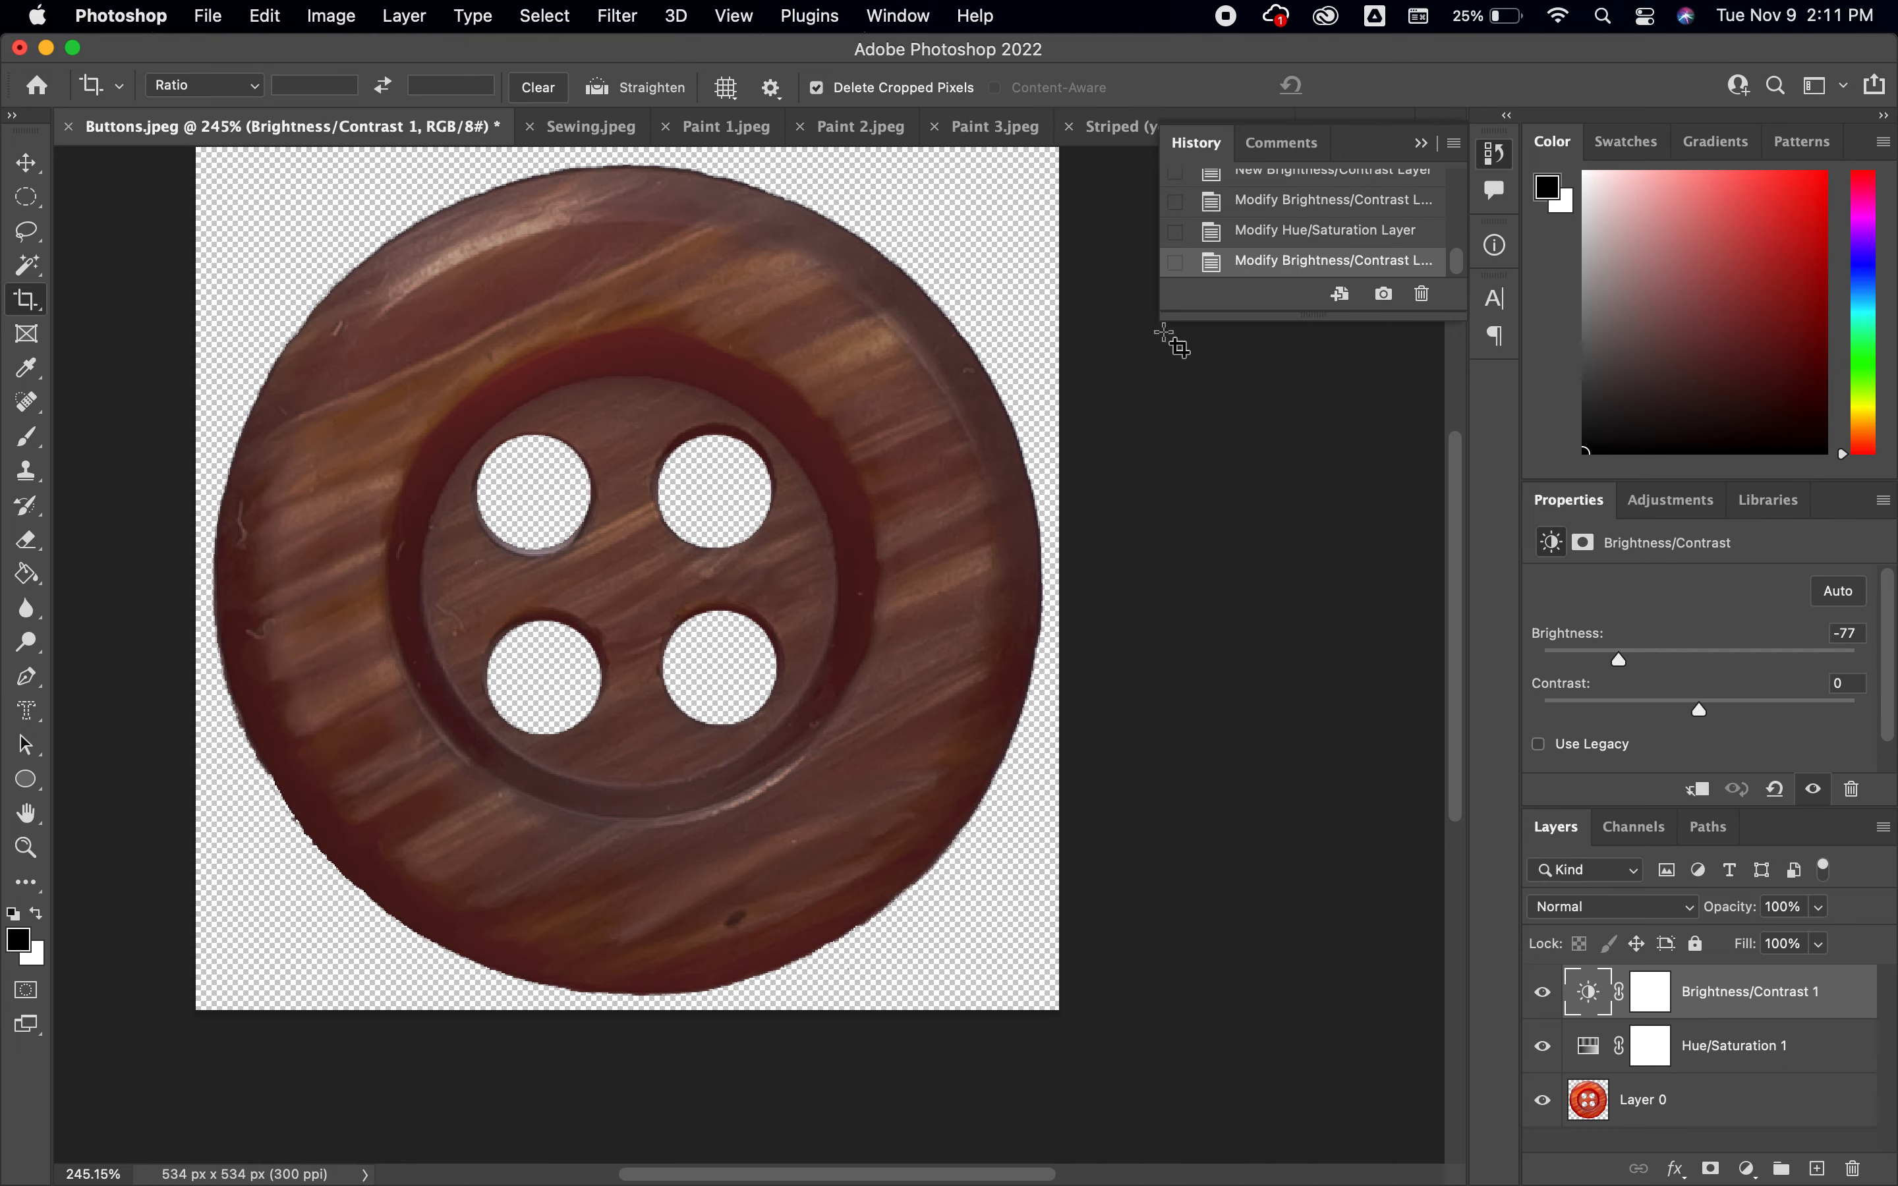
click(1494, 153)
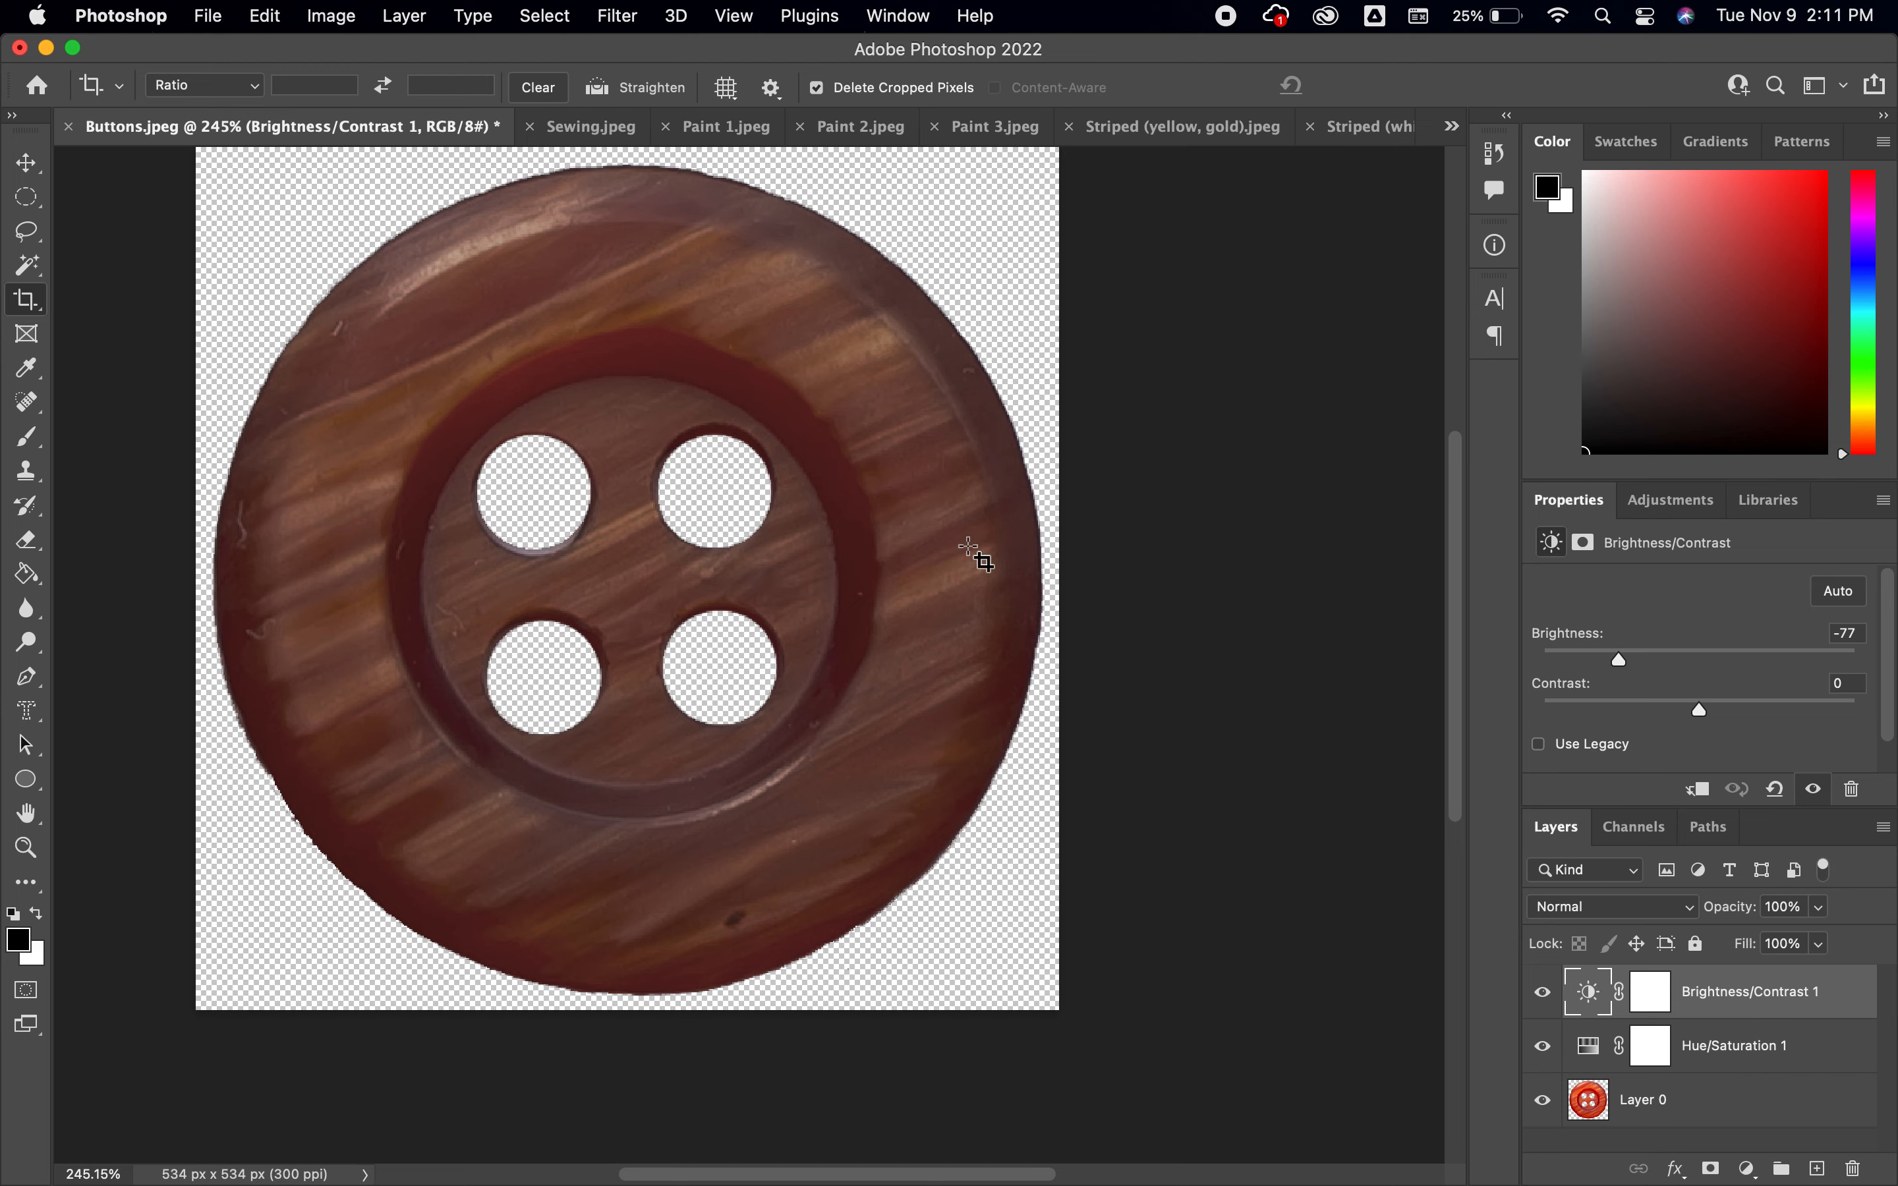
Close the Sewing.jpeg document and close Buttons.jpeg without saving its changes
click(531, 127)
click(69, 127)
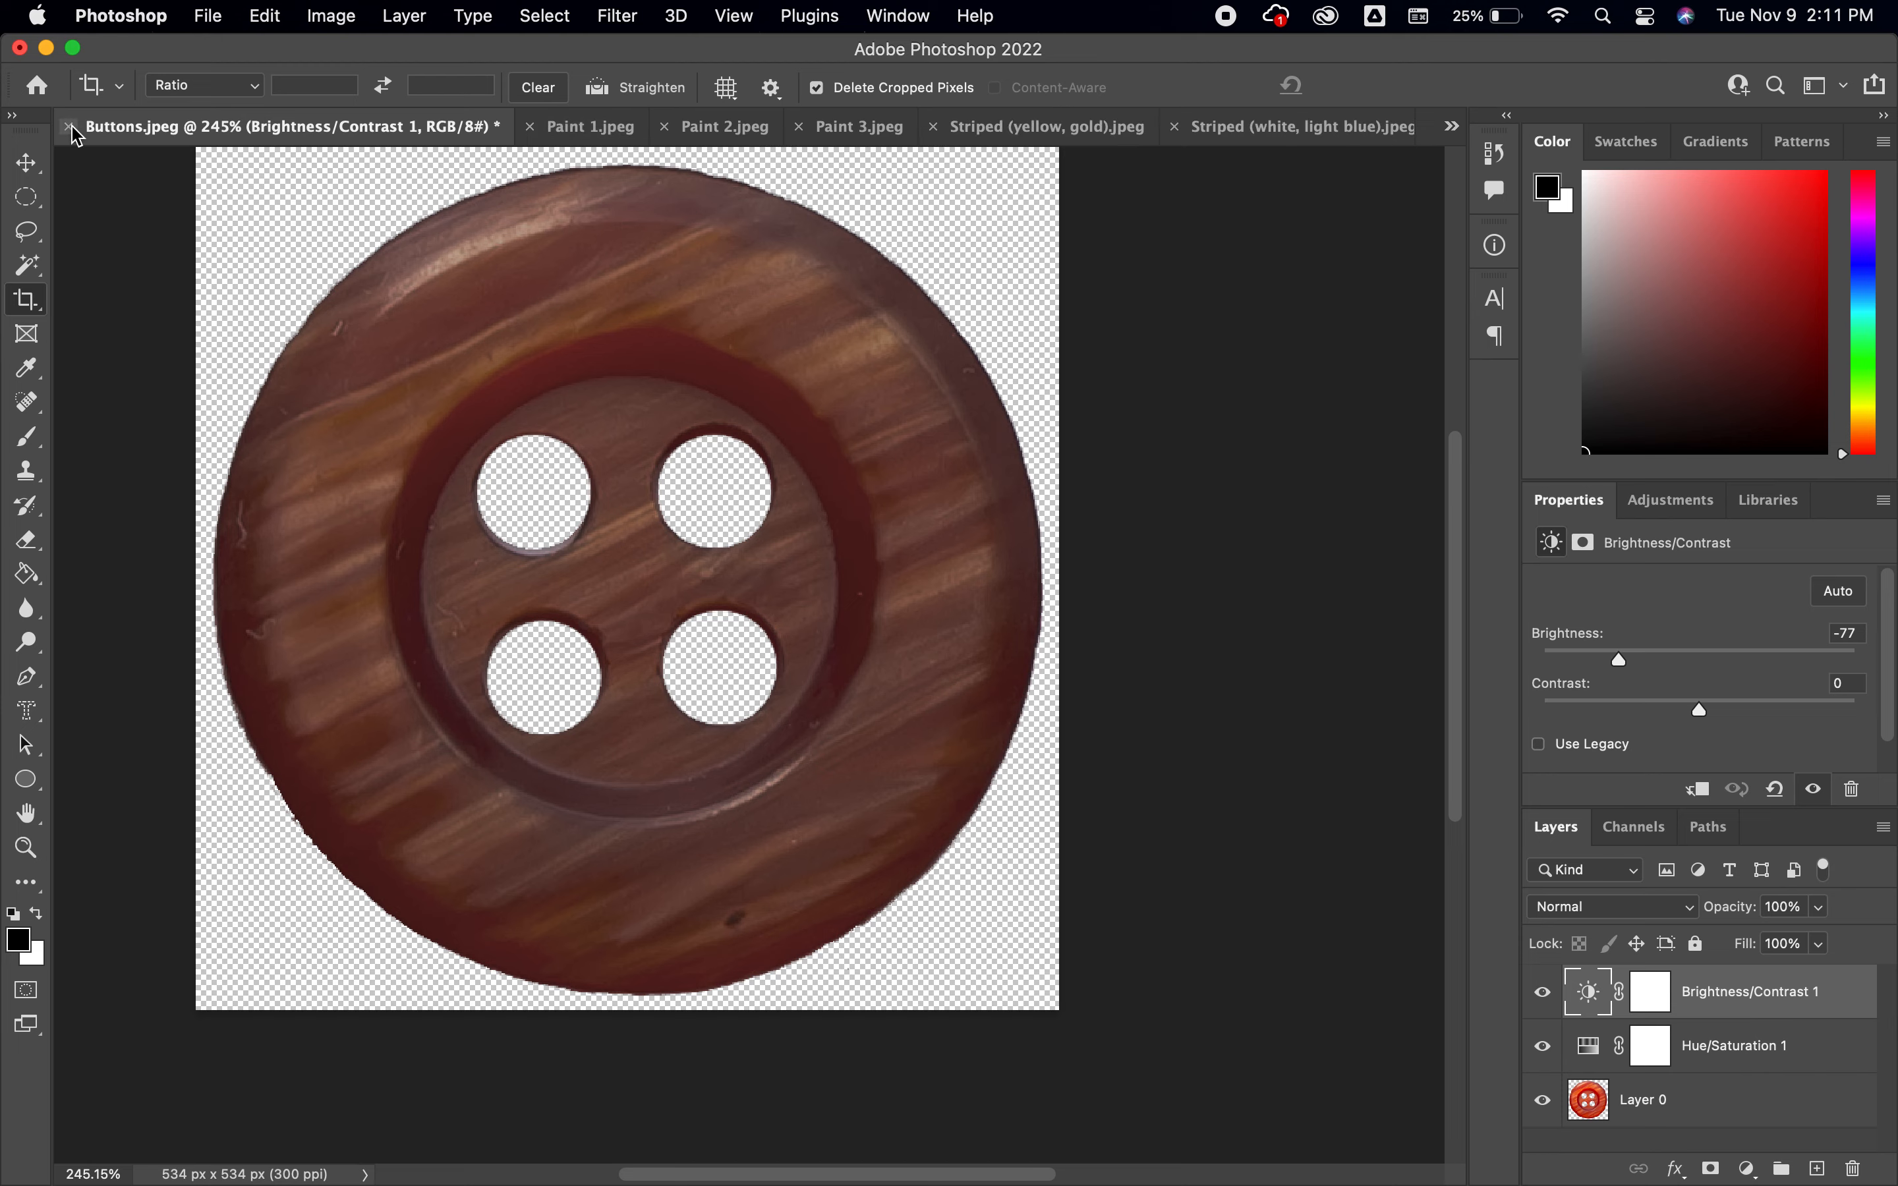
click(933, 514)
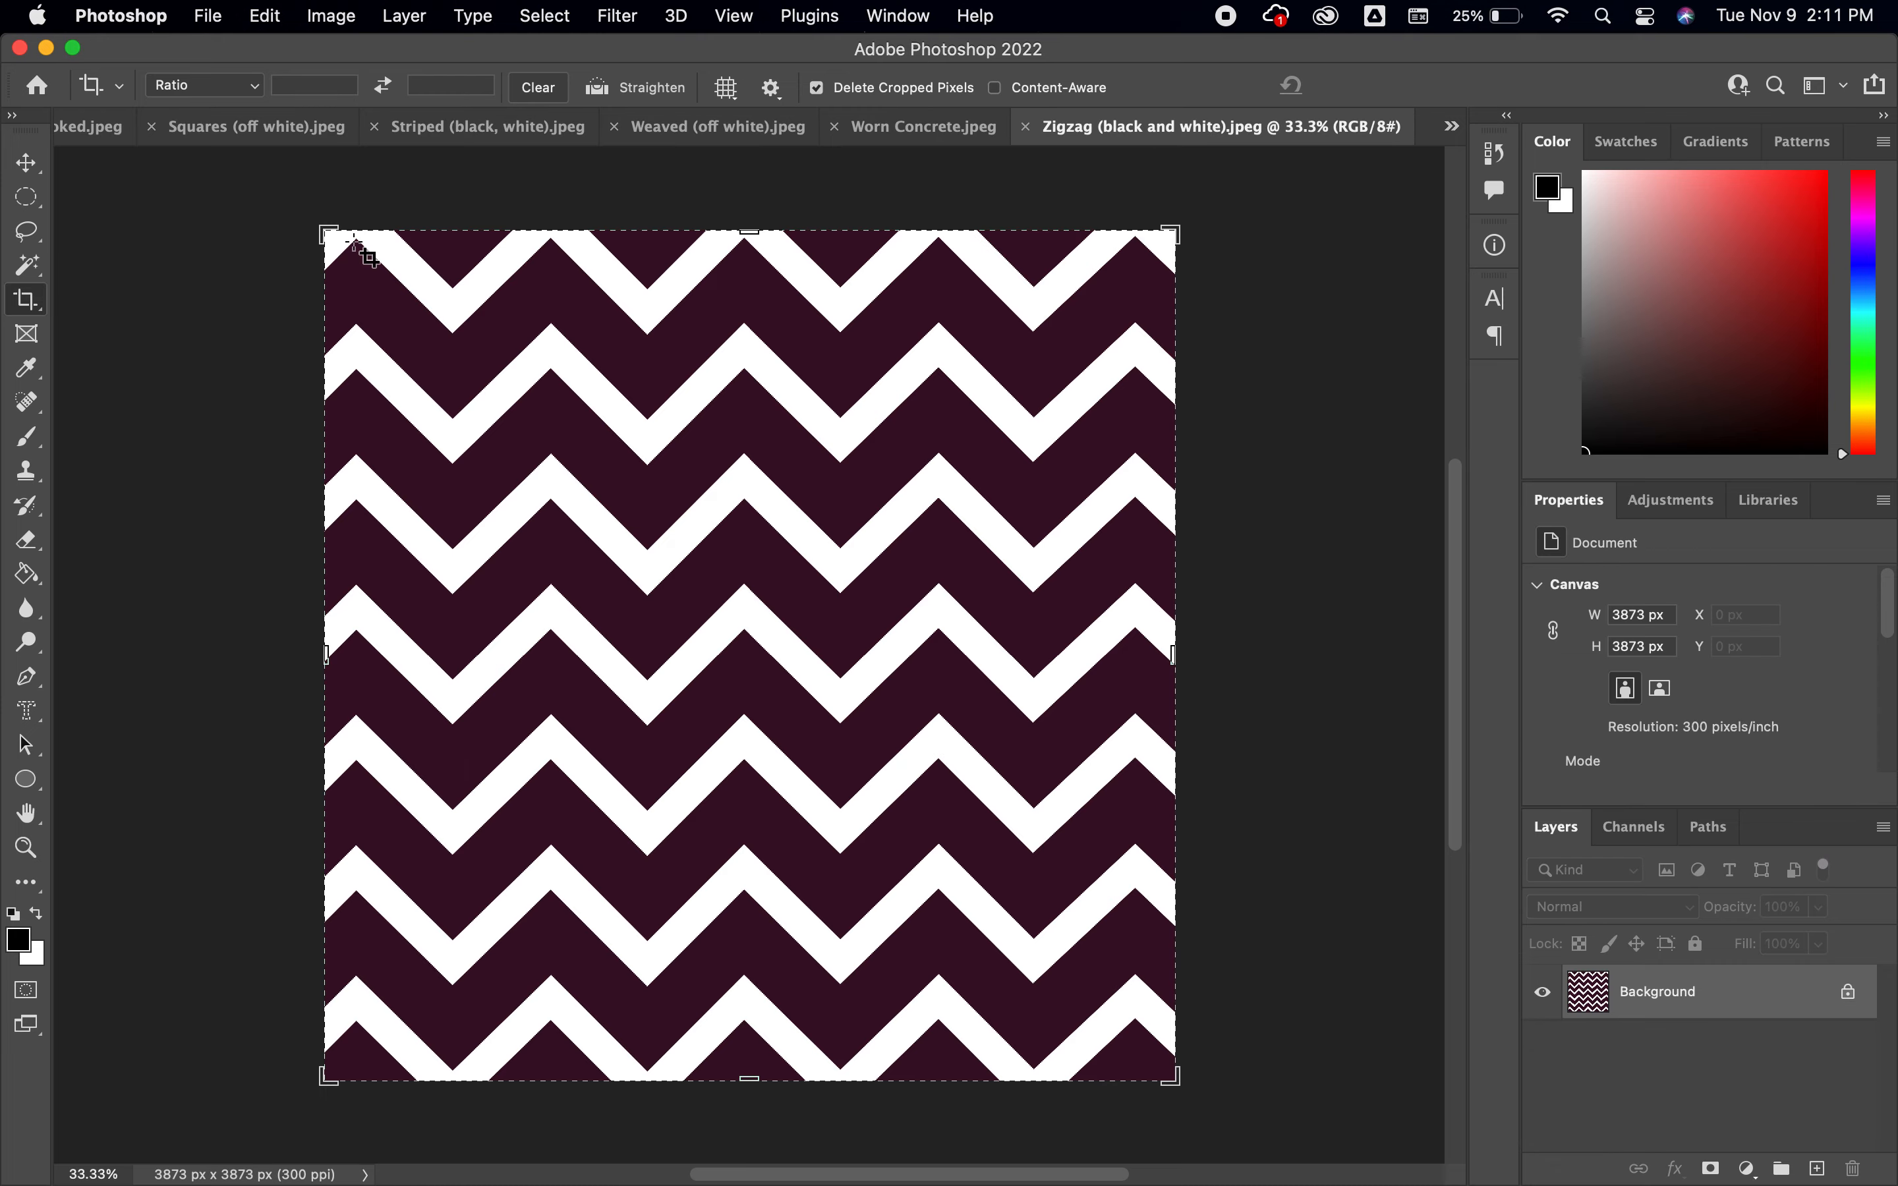
Add a Hue/Saturation adjustment layer to Zigzag (black and white).jpeg with hue +128 and saturation +82
click(26, 164)
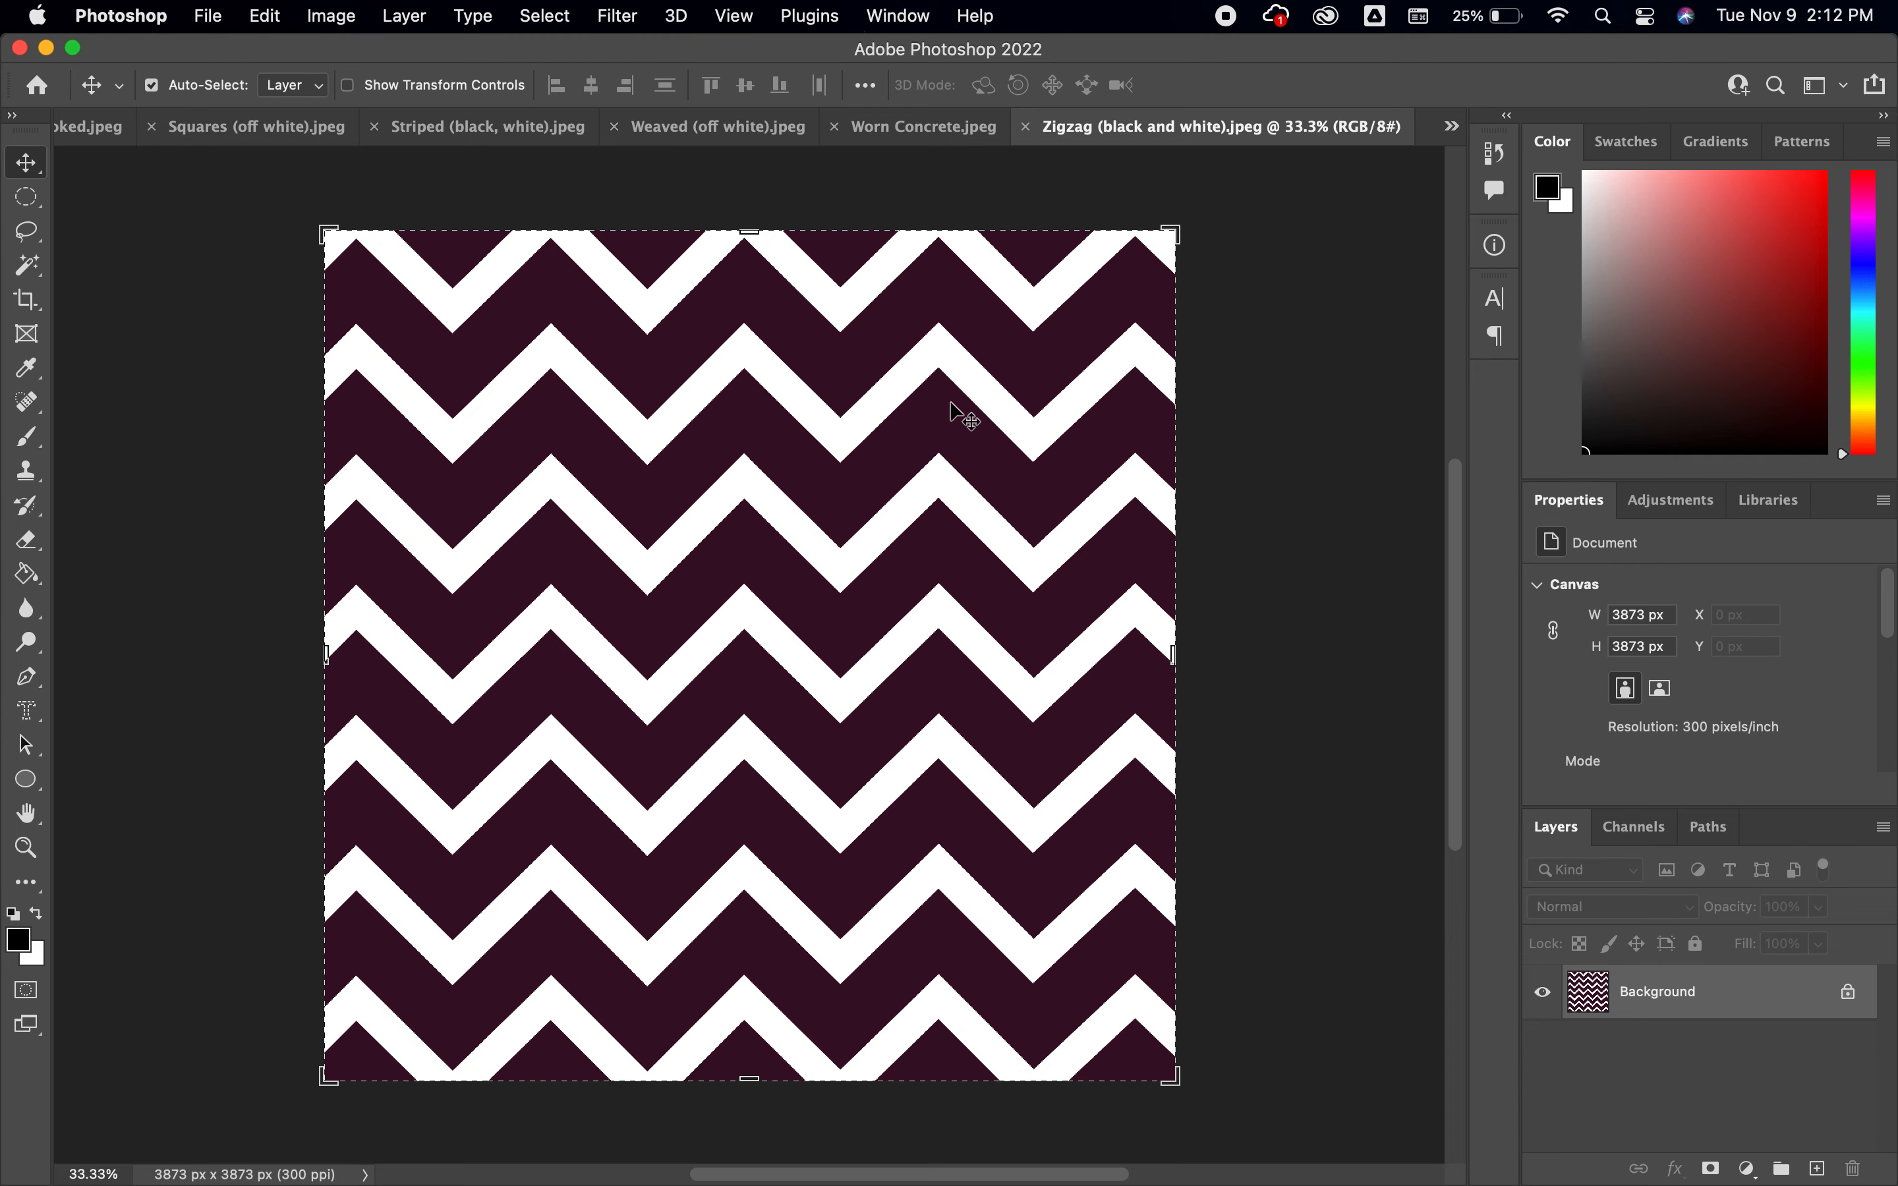
click(1684, 511)
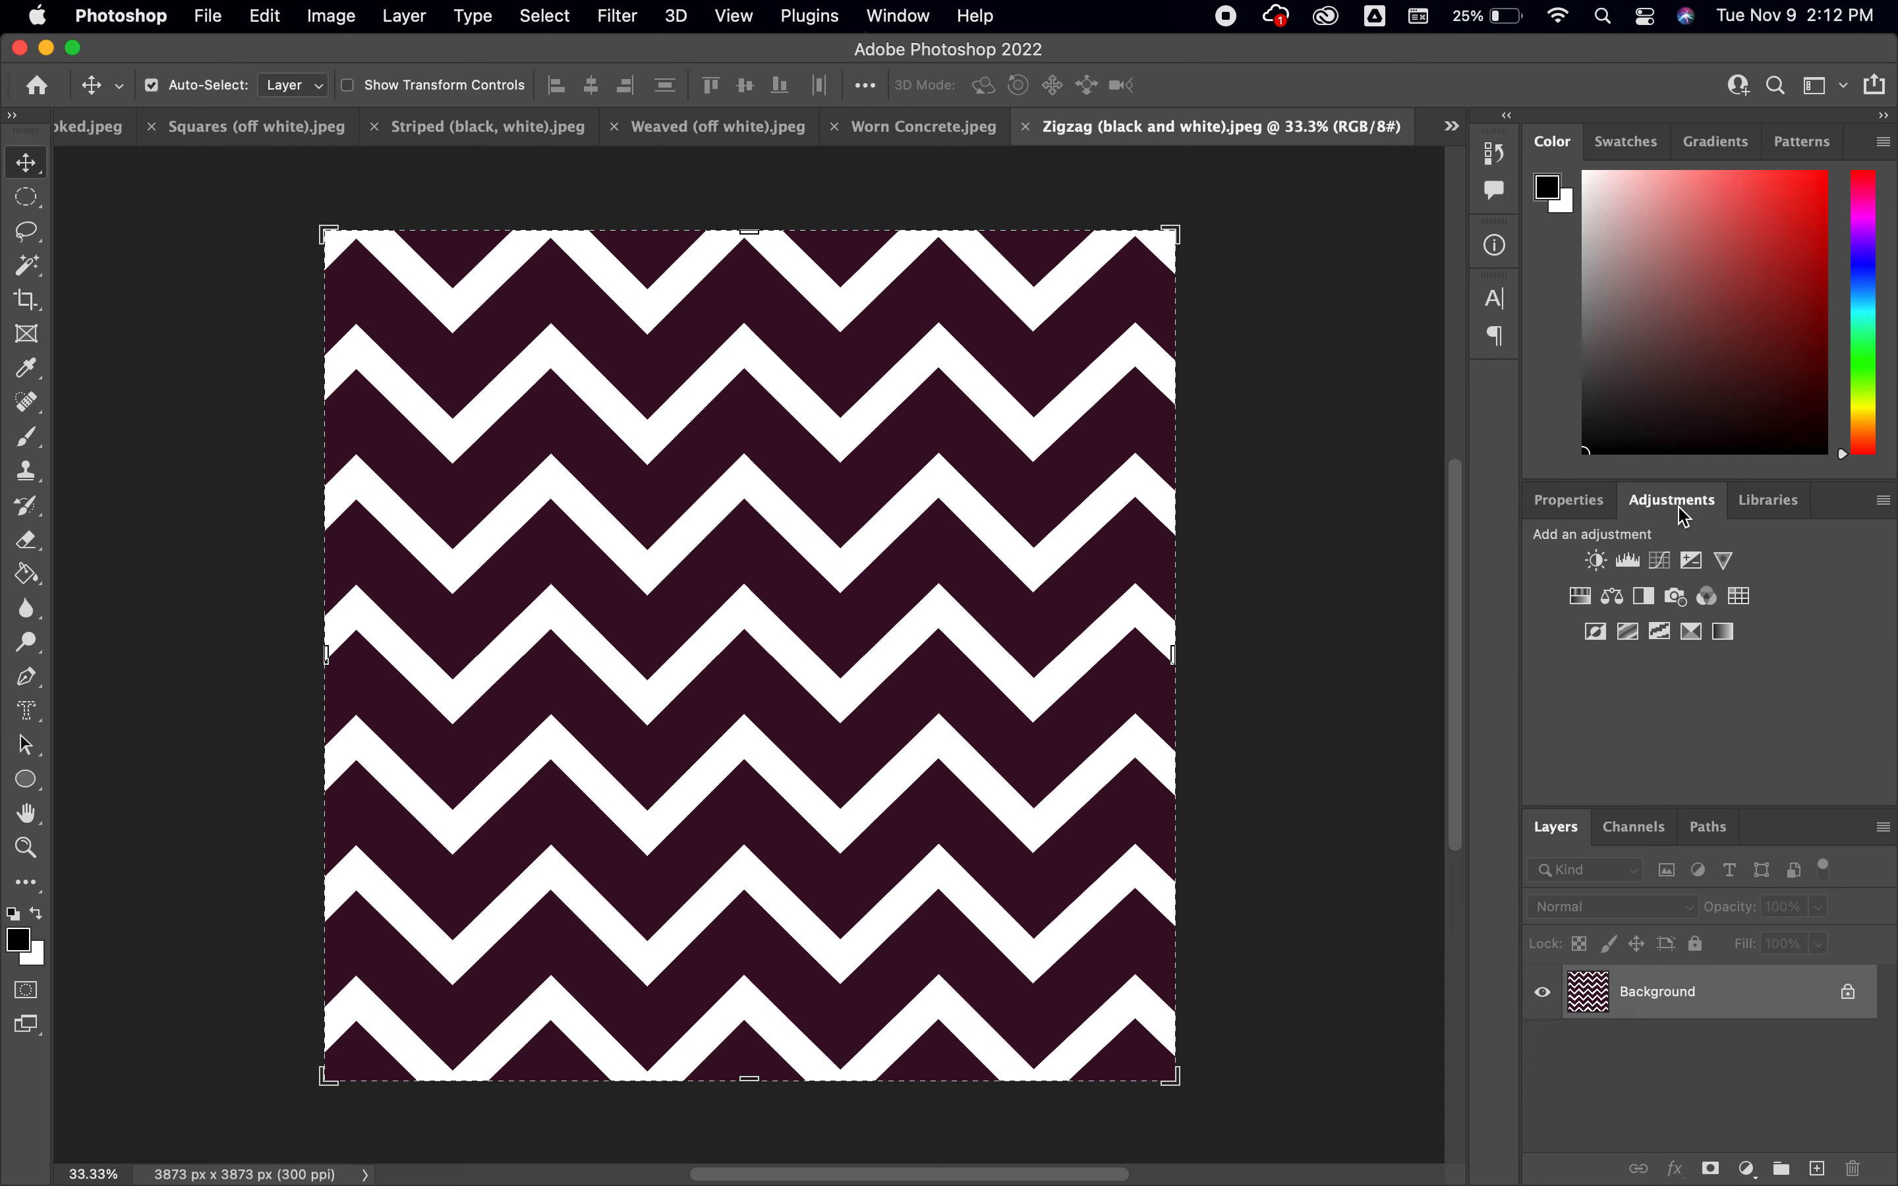
click(1592, 597)
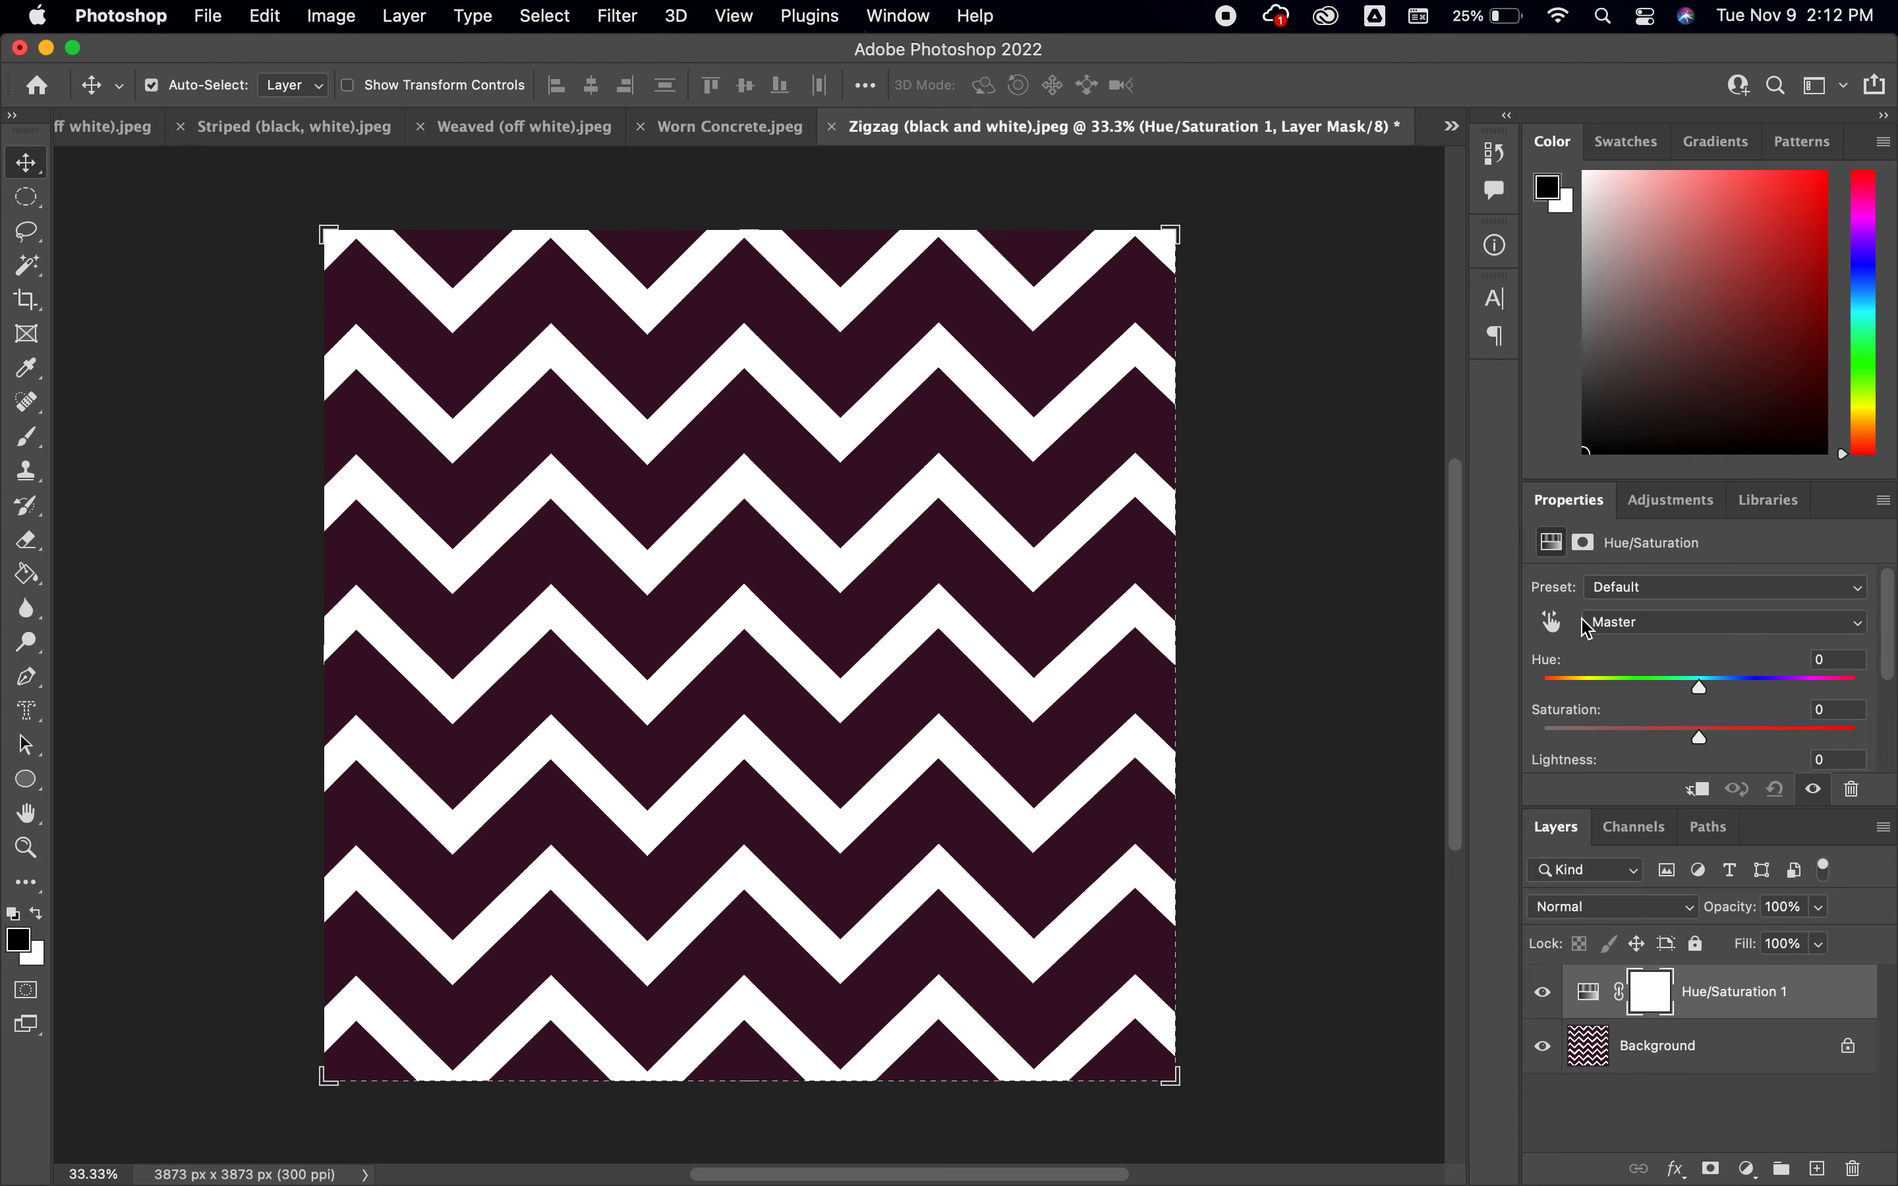
drag(1703, 700, 1819, 715)
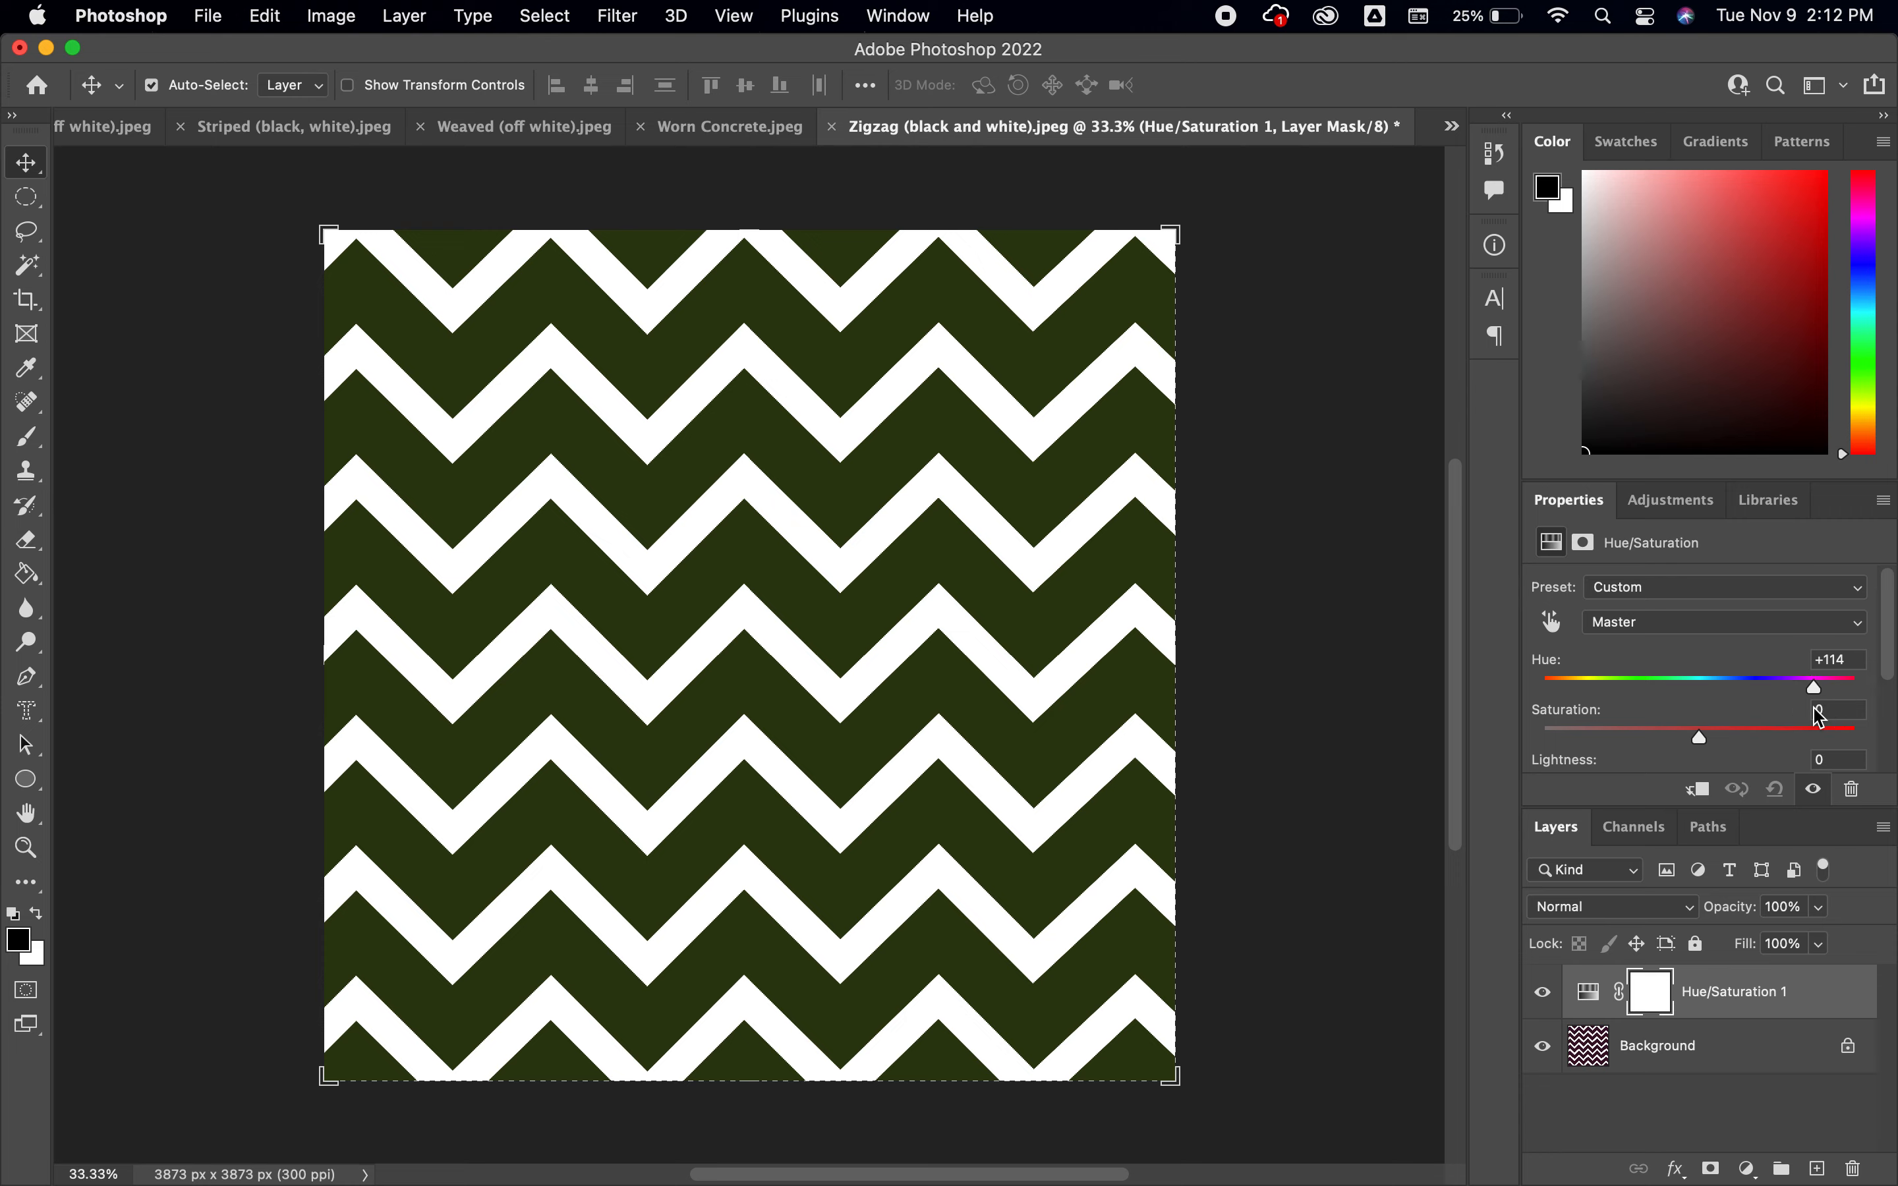
drag(1709, 738, 1833, 765)
mouse_move(1819, 704)
mouse_down()
mouse_move(1778, 684)
mouse_move(1827, 703)
mouse_up()
Add a Brightness/Contrast adjustment layer with brightness 150, and lower the Hue/Saturation layer's saturation to -81
click(1668, 515)
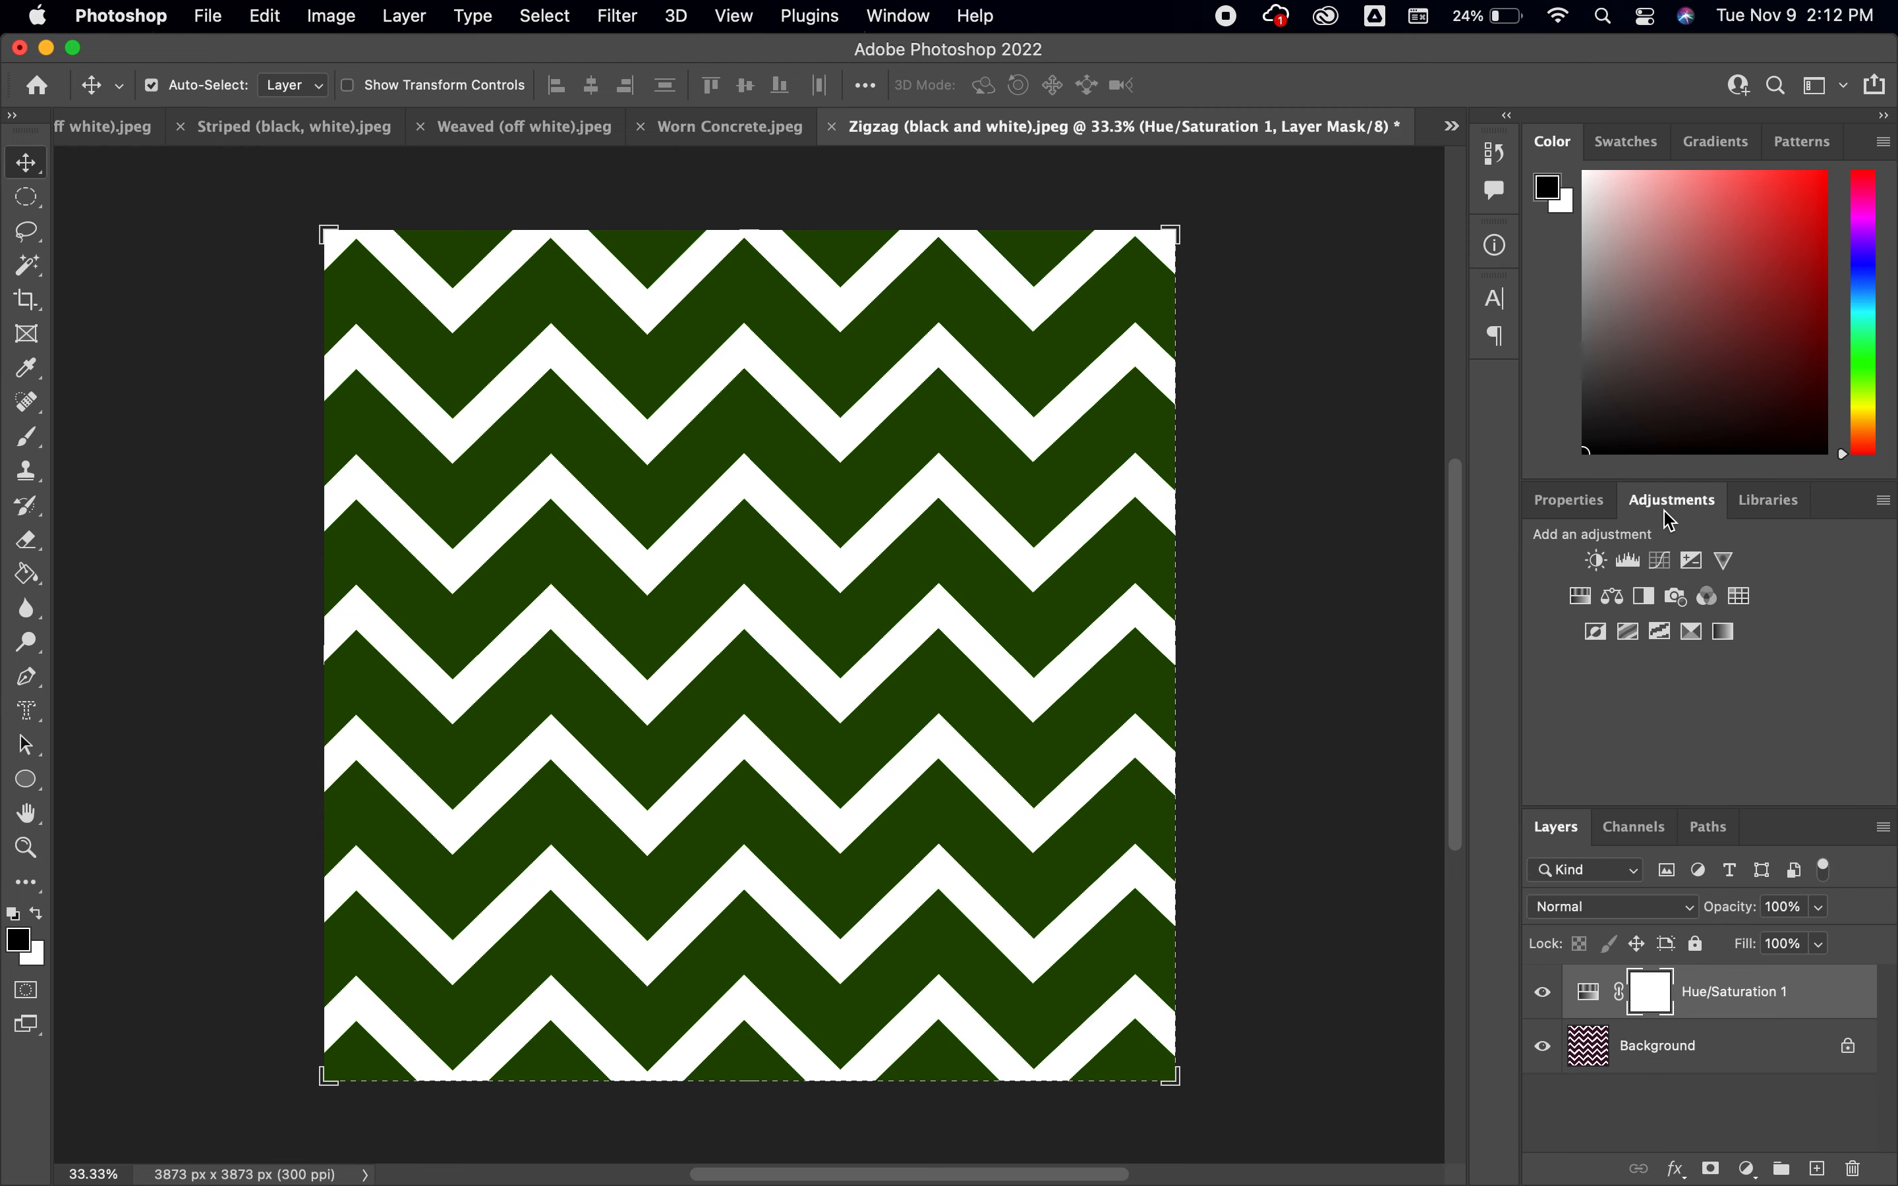
click(1596, 560)
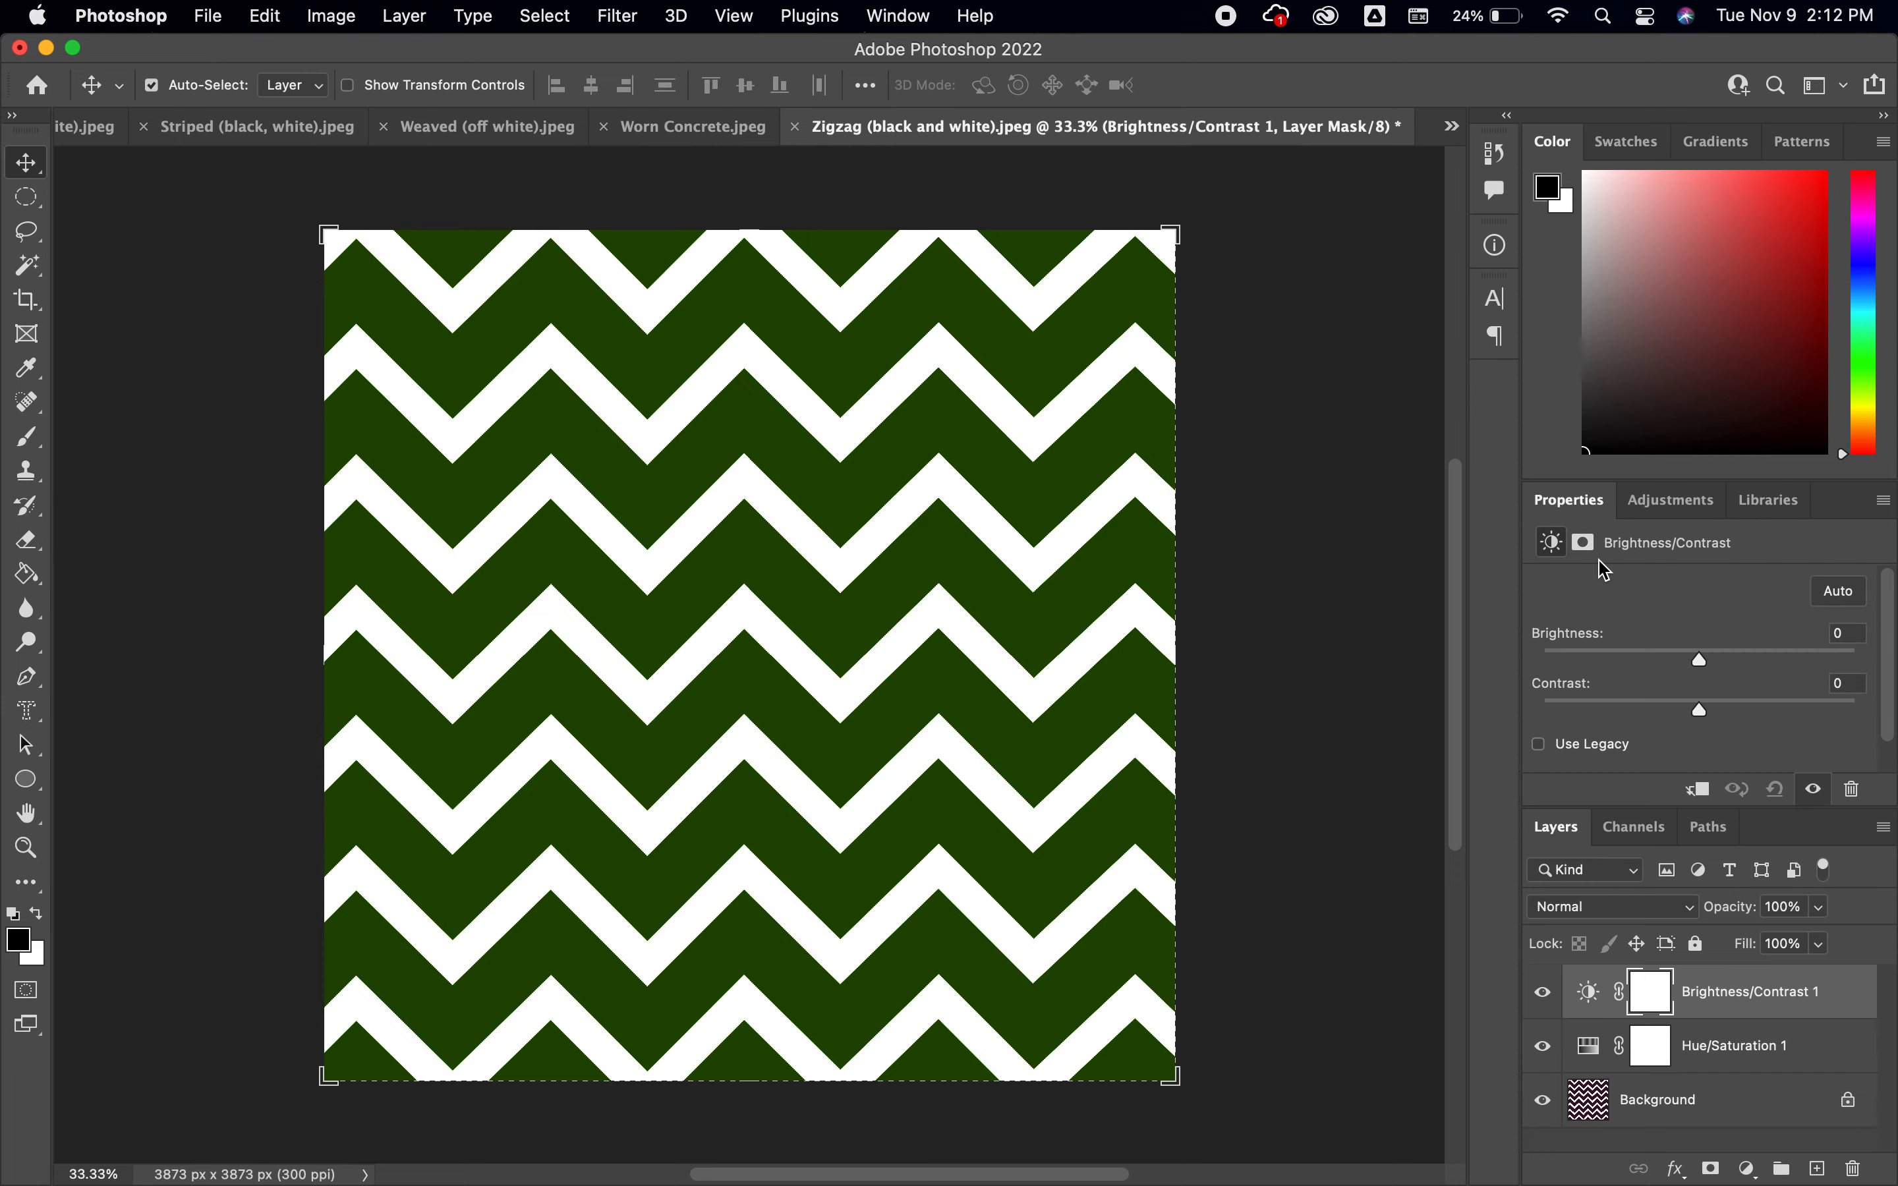
drag(1705, 668, 1856, 667)
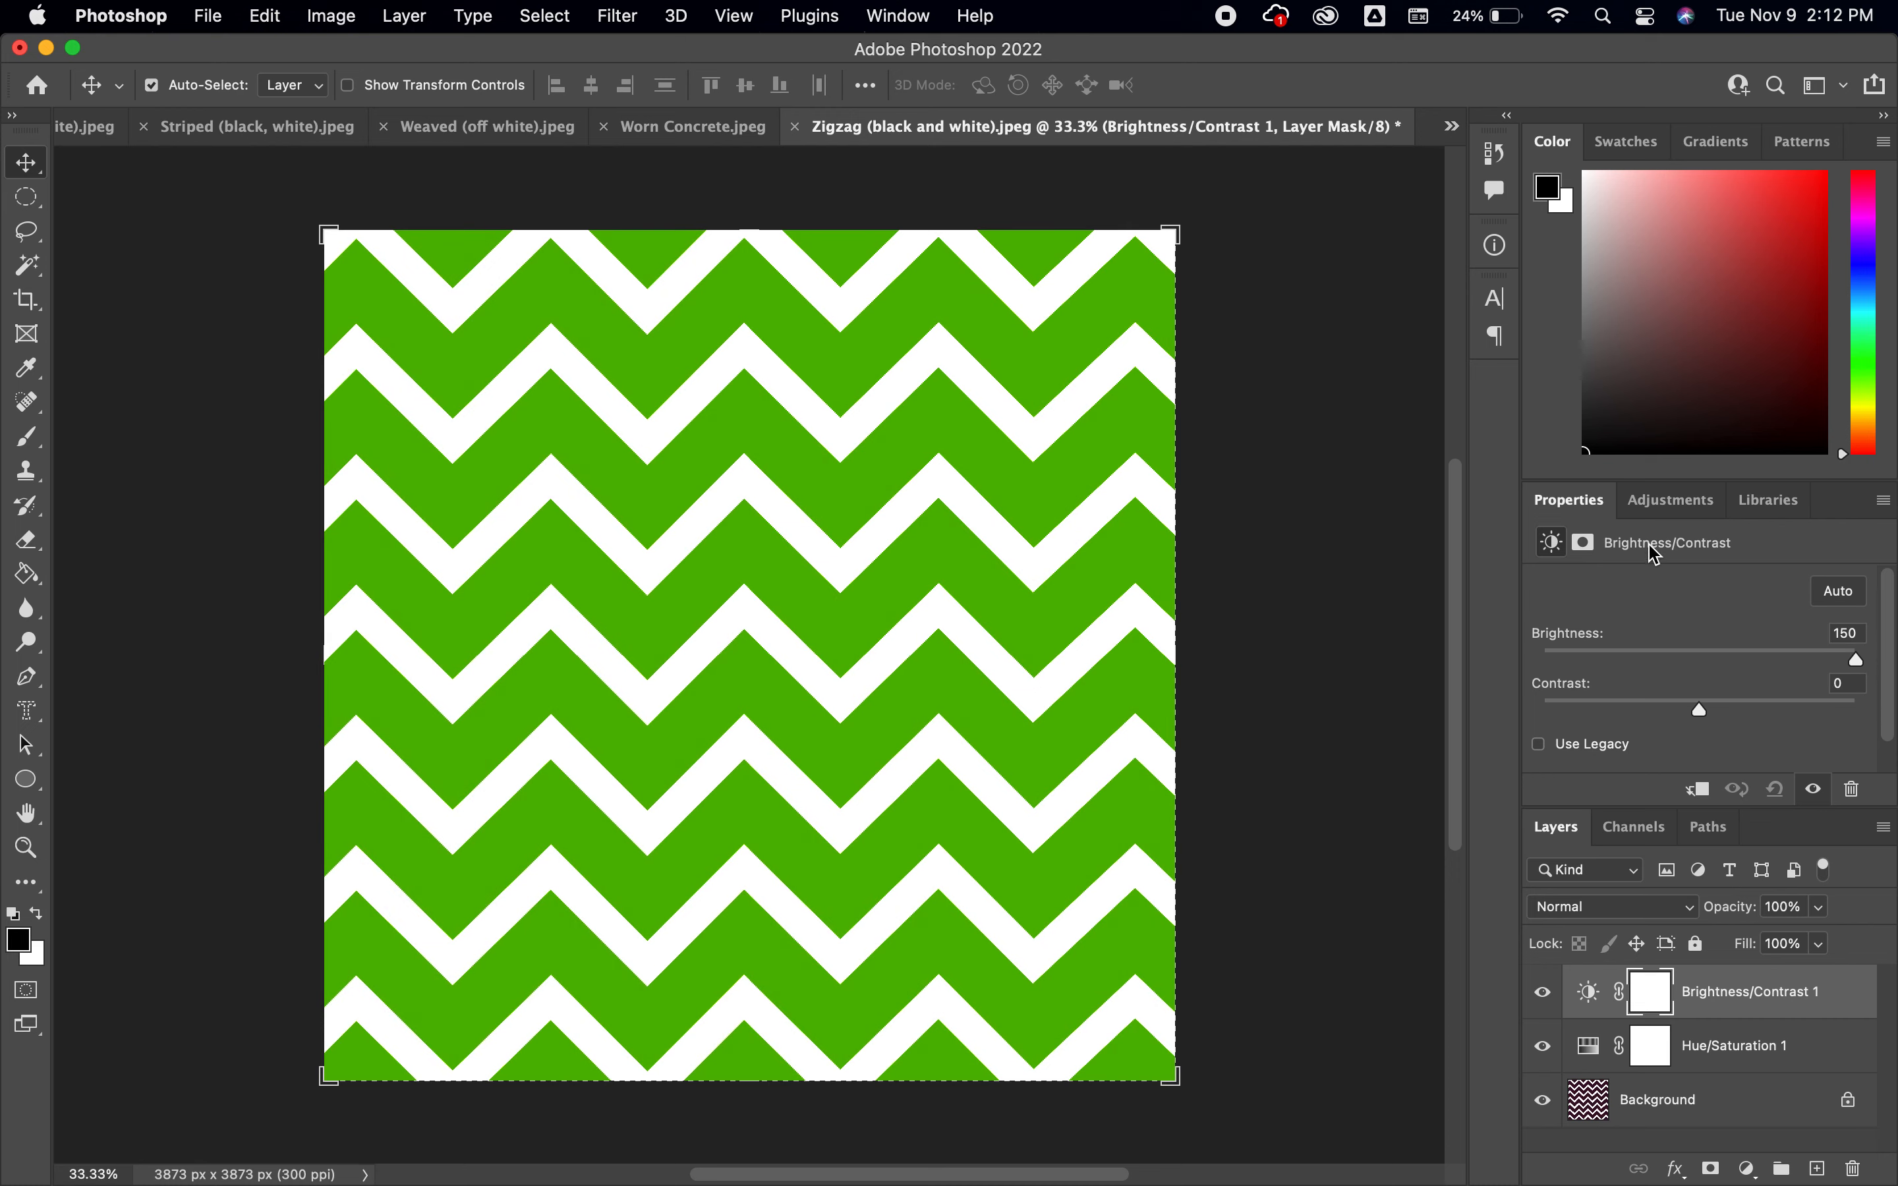
click(1729, 1045)
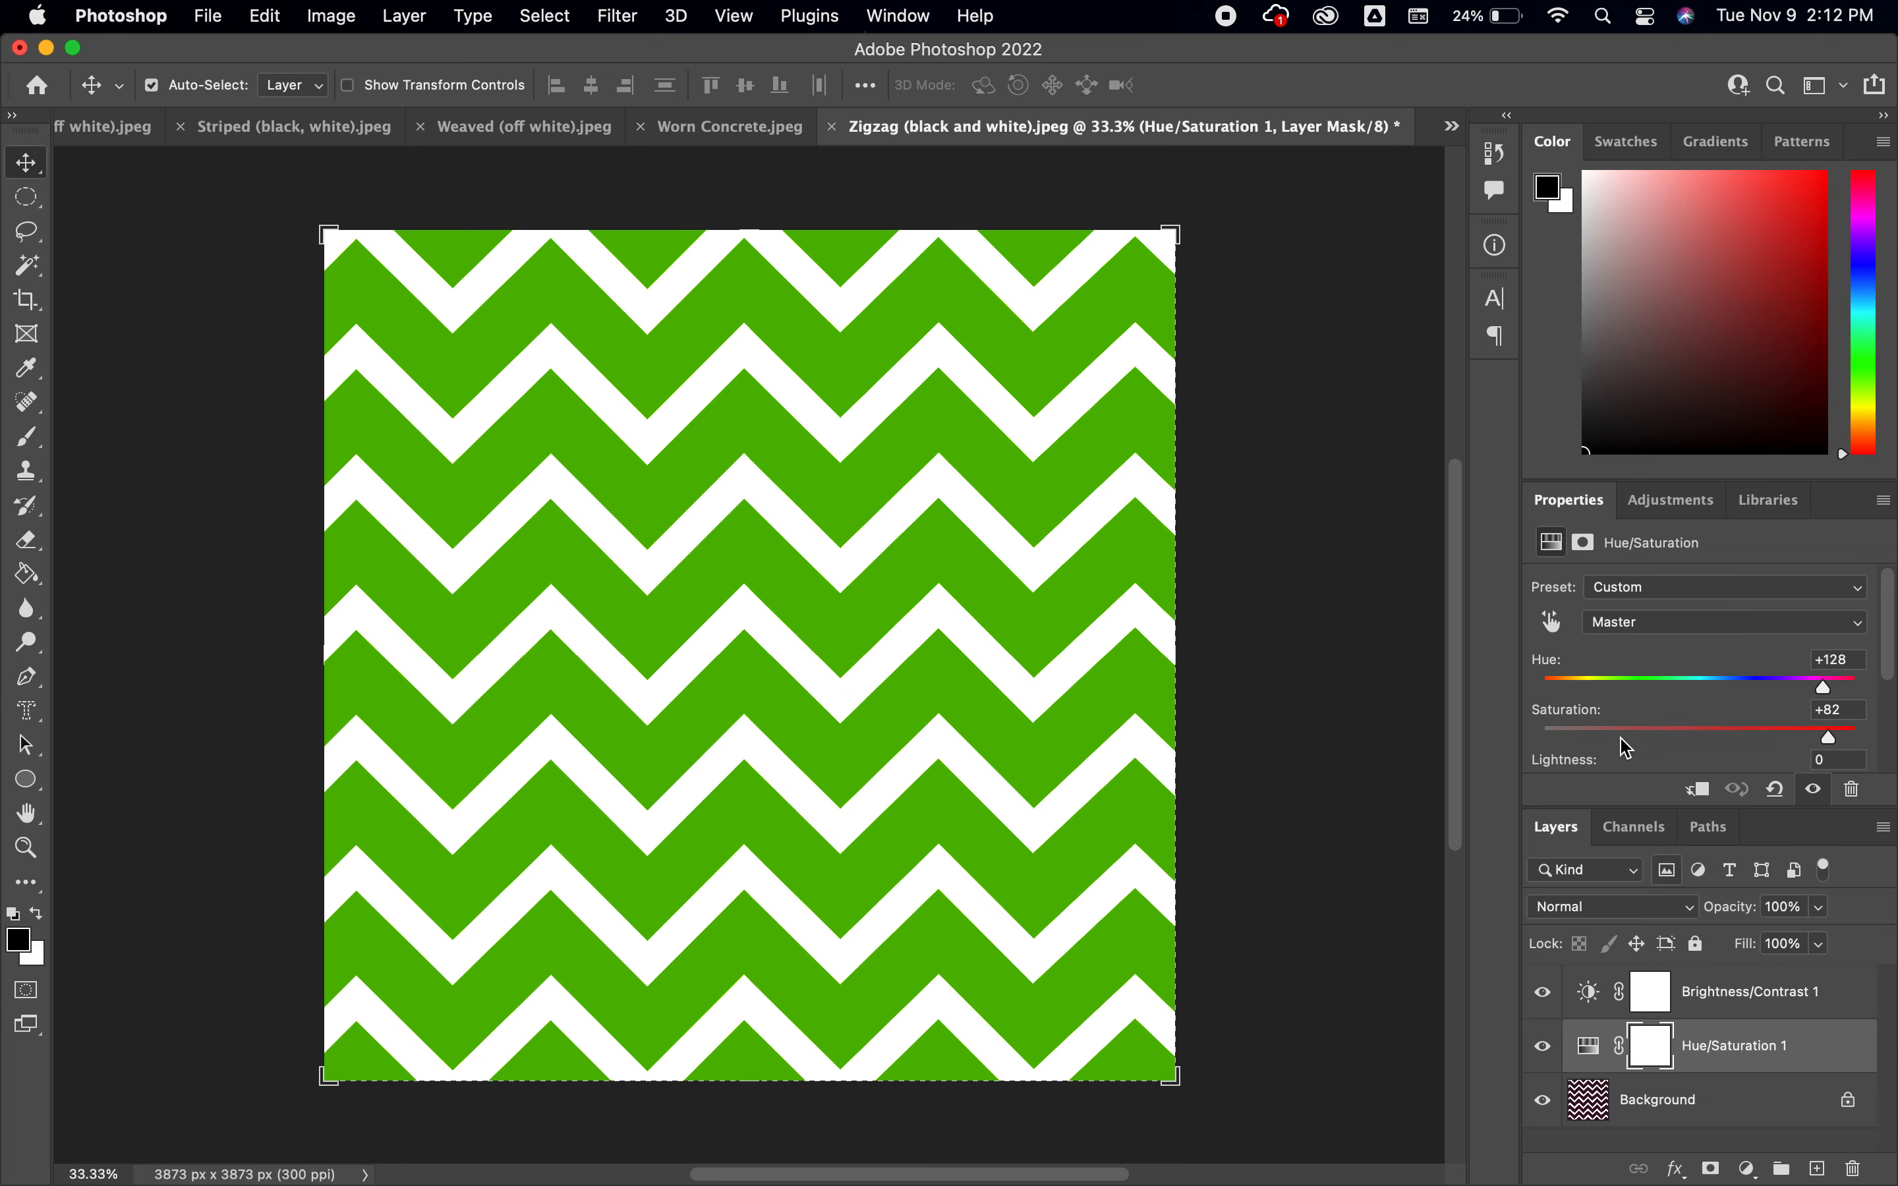
drag(1827, 738, 1580, 778)
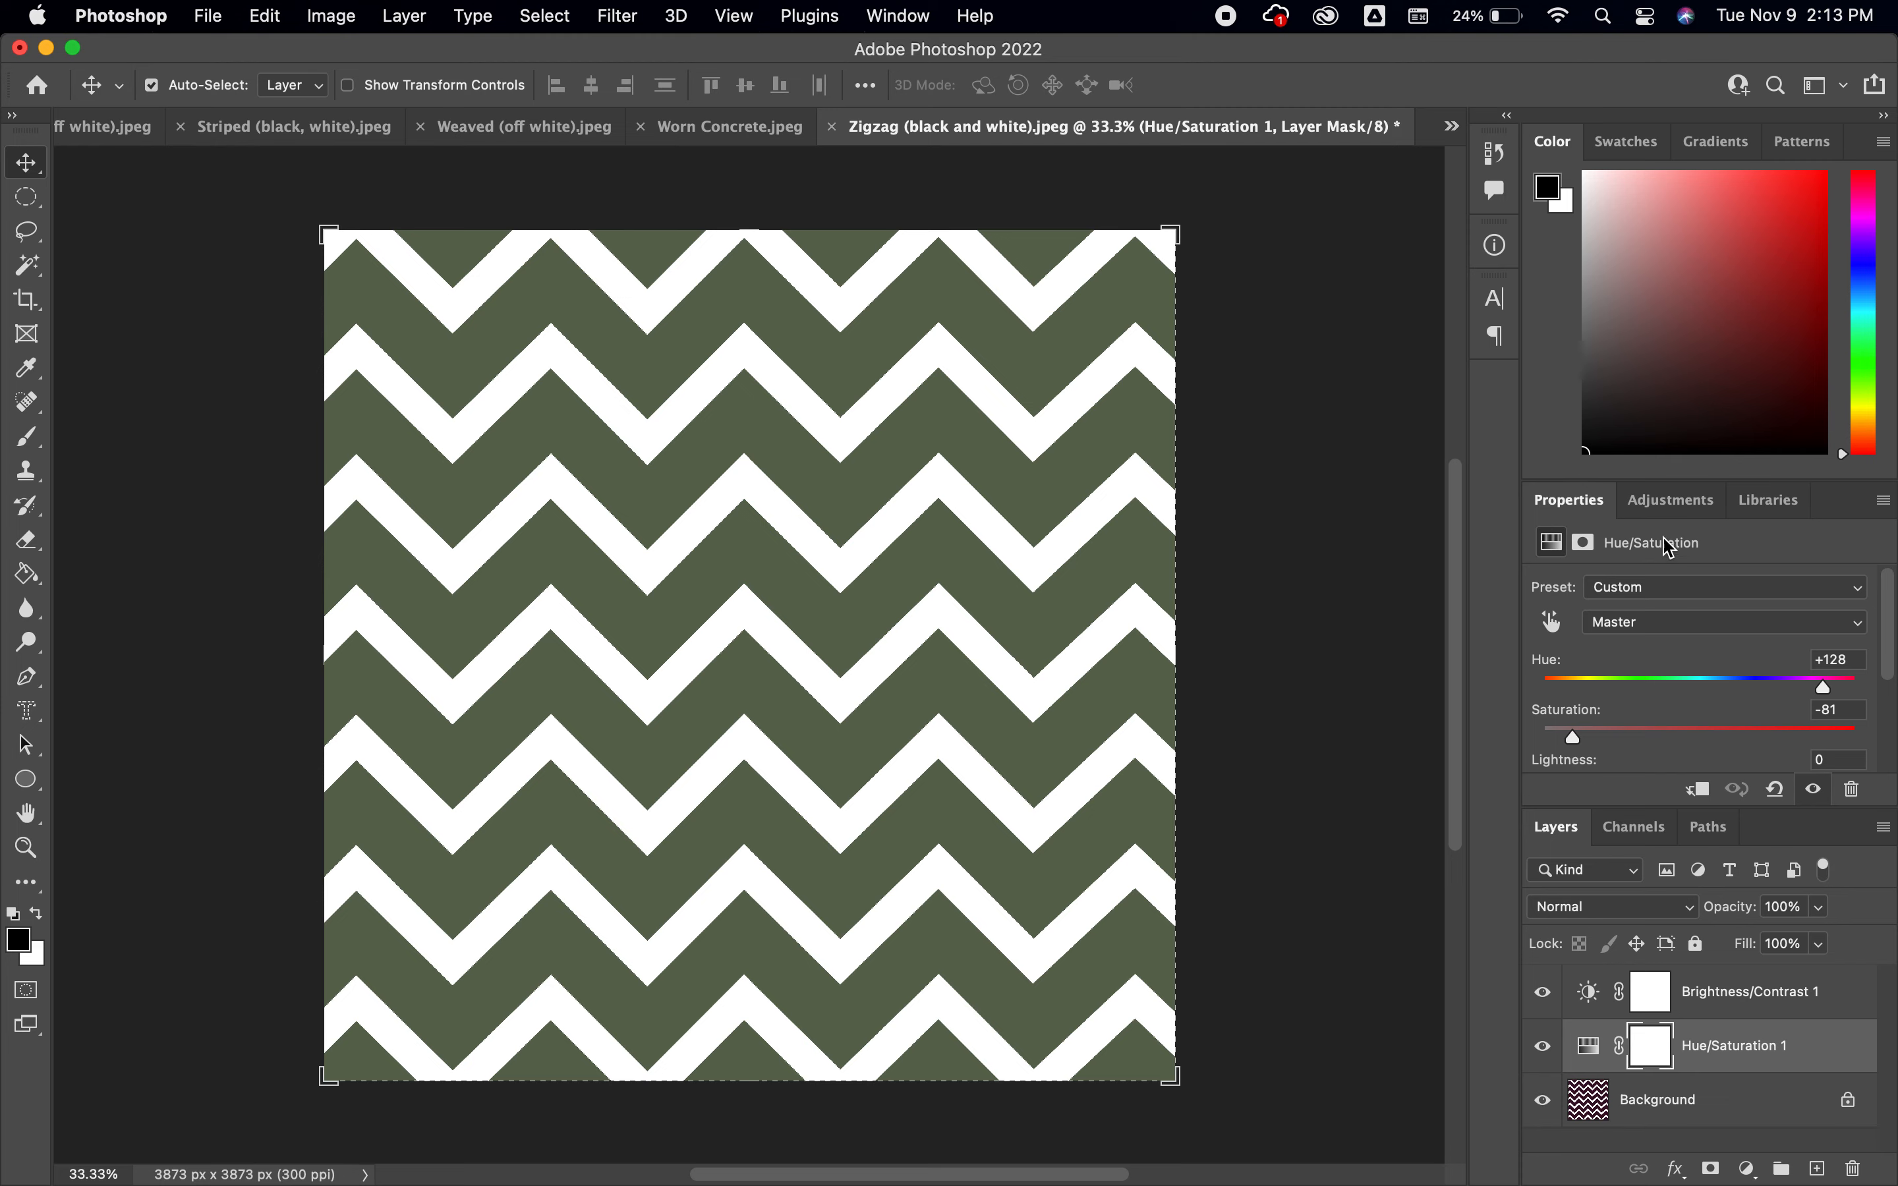
Add a Levels adjustment layer above the Hue/Saturation layer and set its midtone input level to 2.10
click(1673, 502)
click(1634, 571)
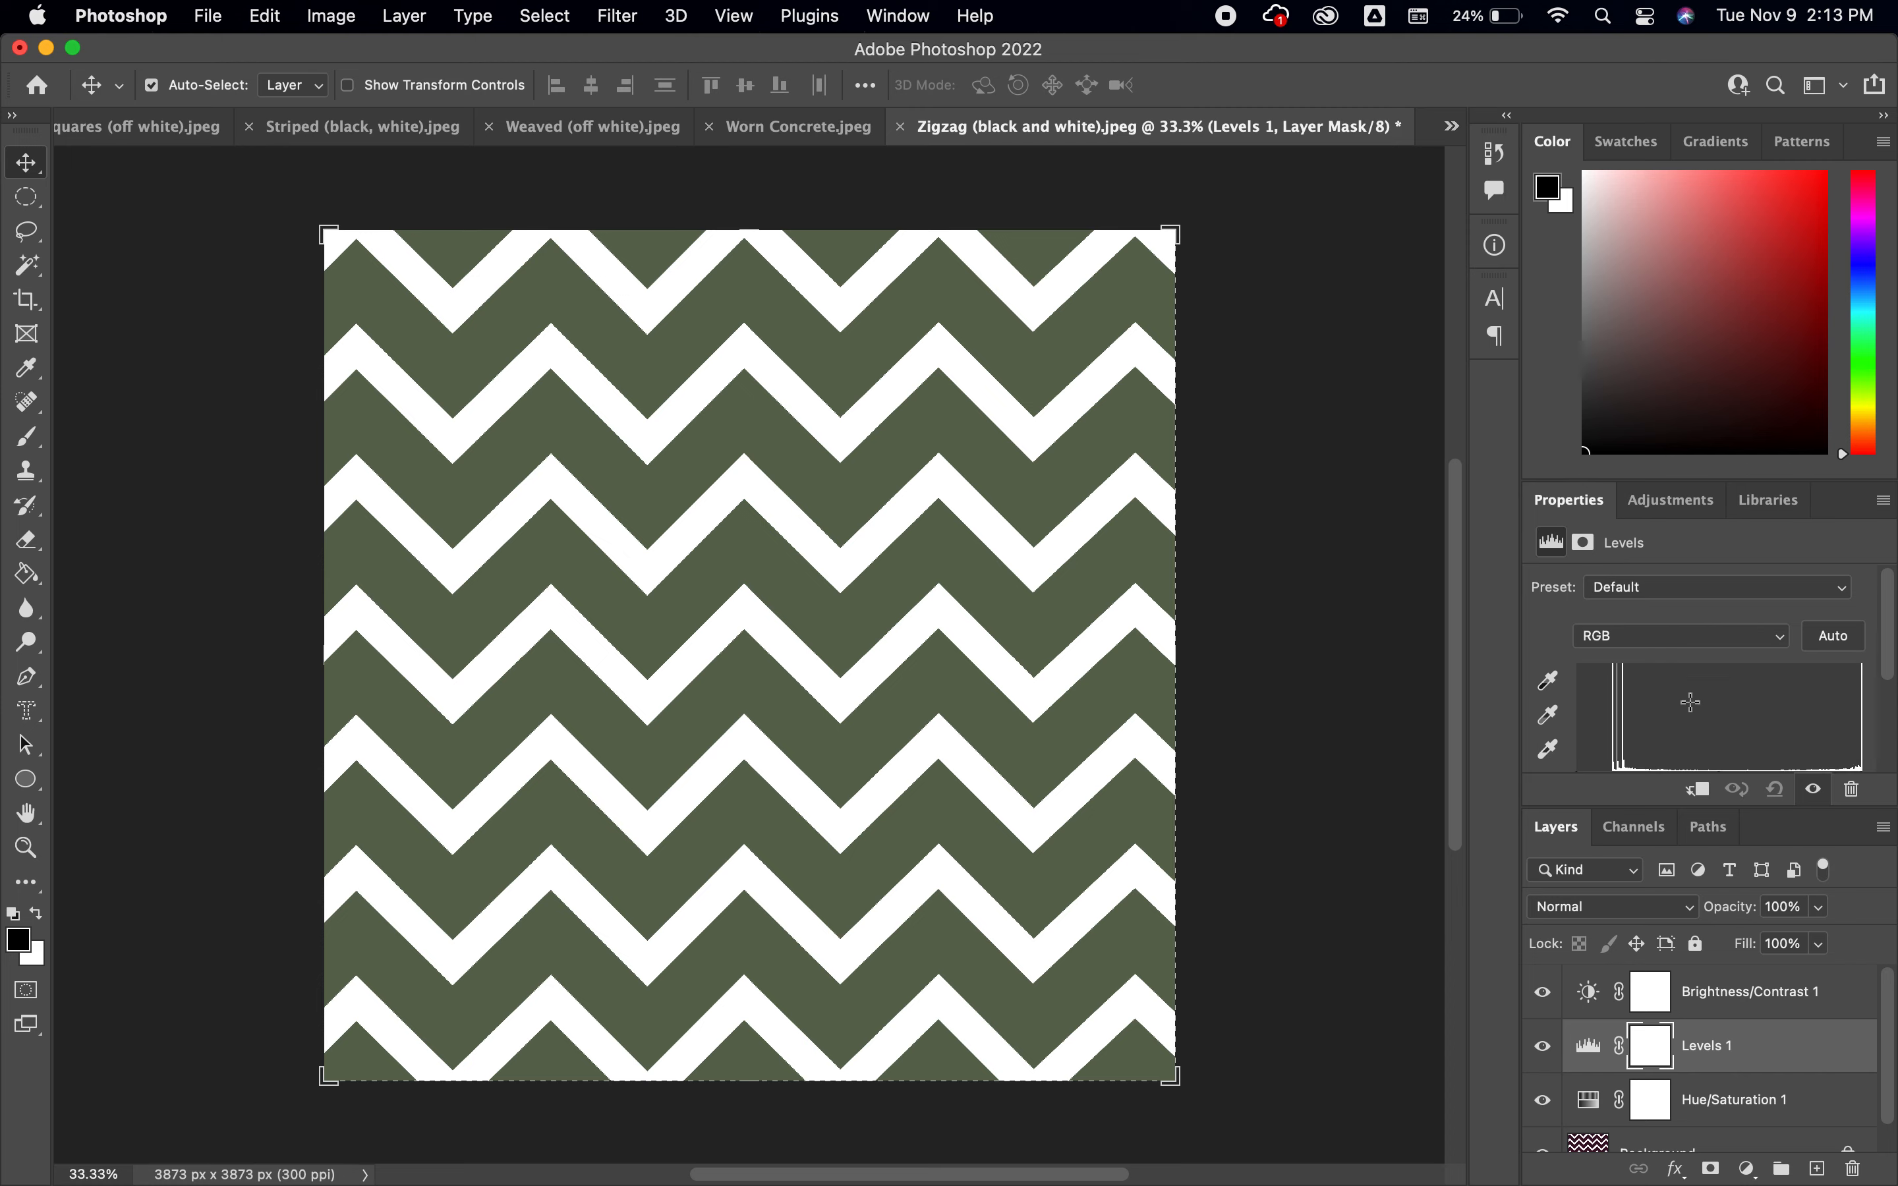
scroll(1710, 713, down, 2)
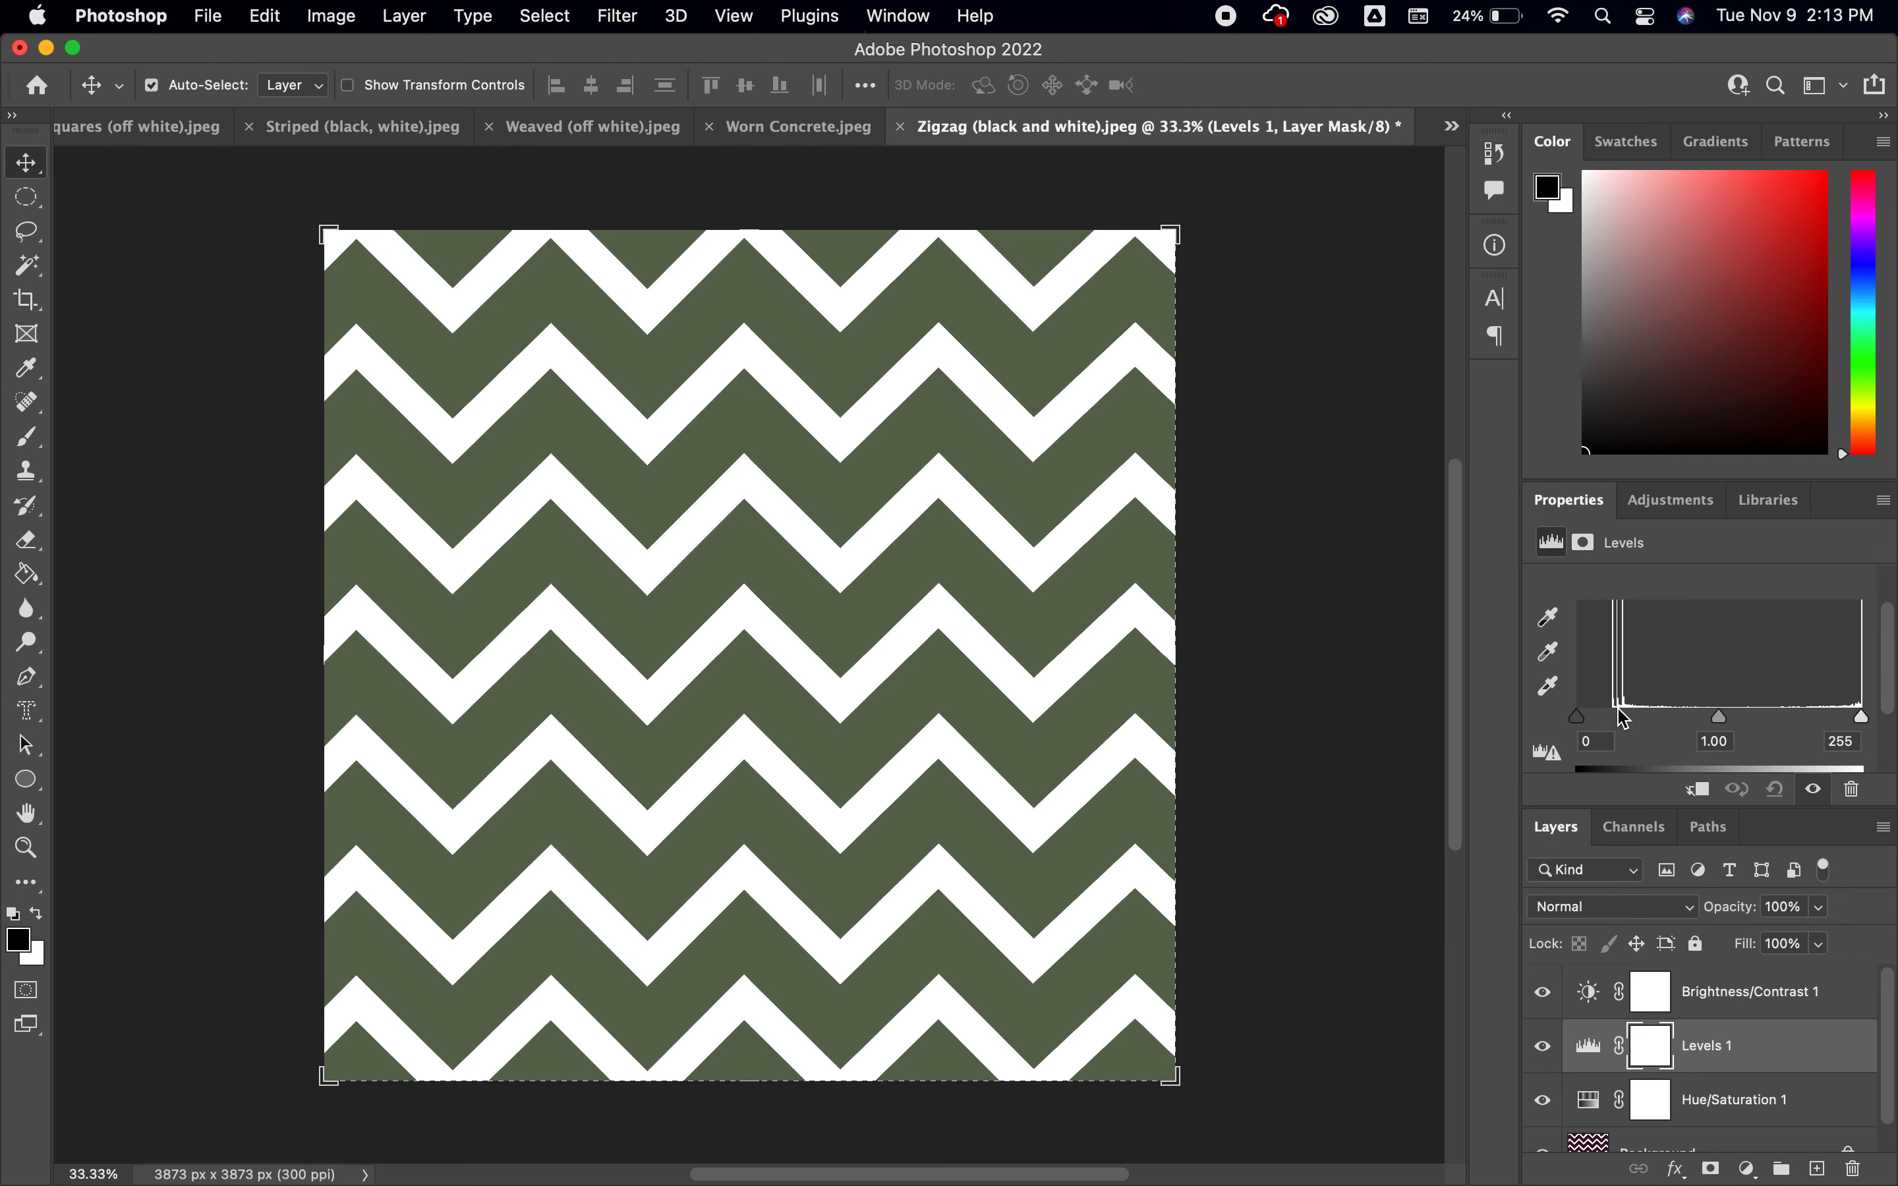
scroll(1624, 718, down, 2)
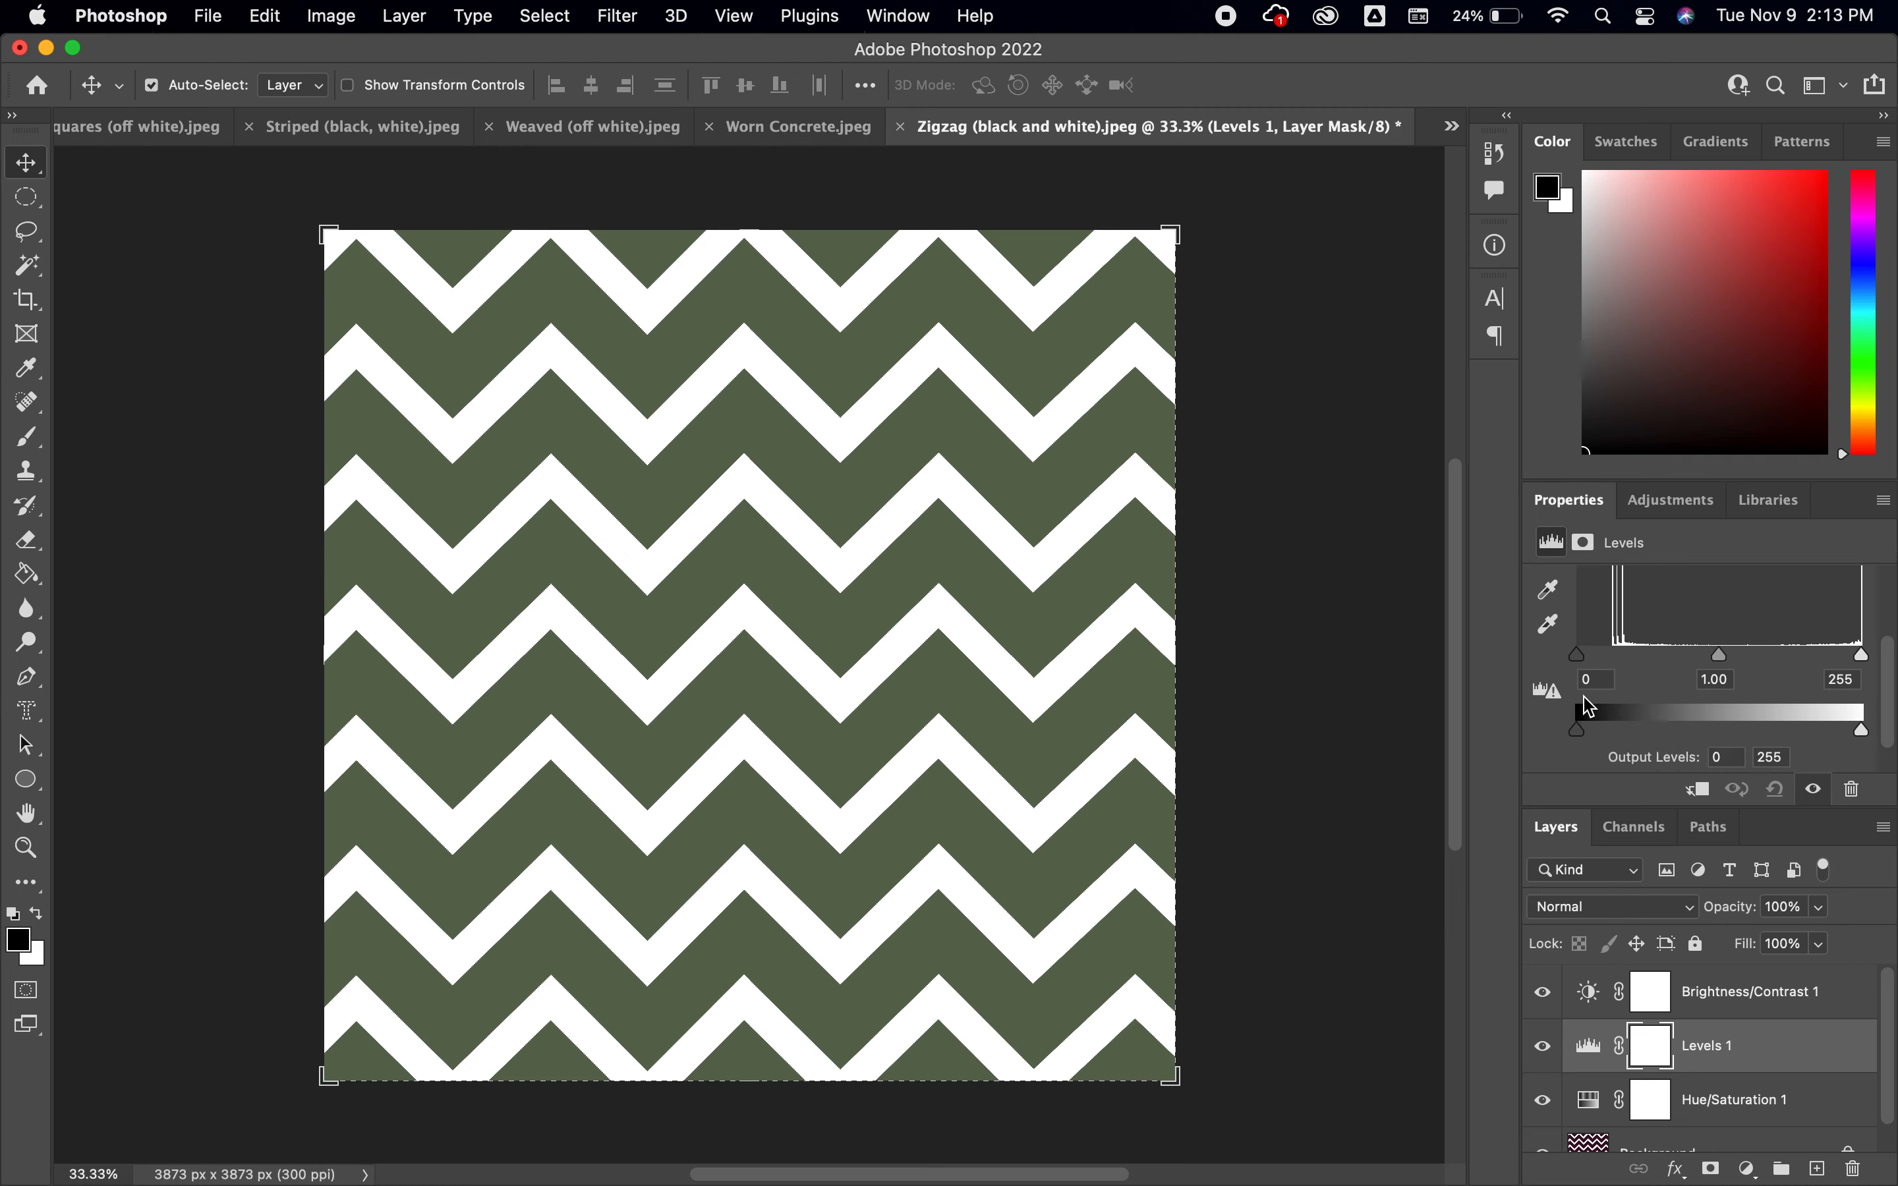
mouse_move(1579, 654)
mouse_down()
mouse_move(1603, 656)
mouse_move(1562, 657)
mouse_up()
drag(1723, 663, 1650, 670)
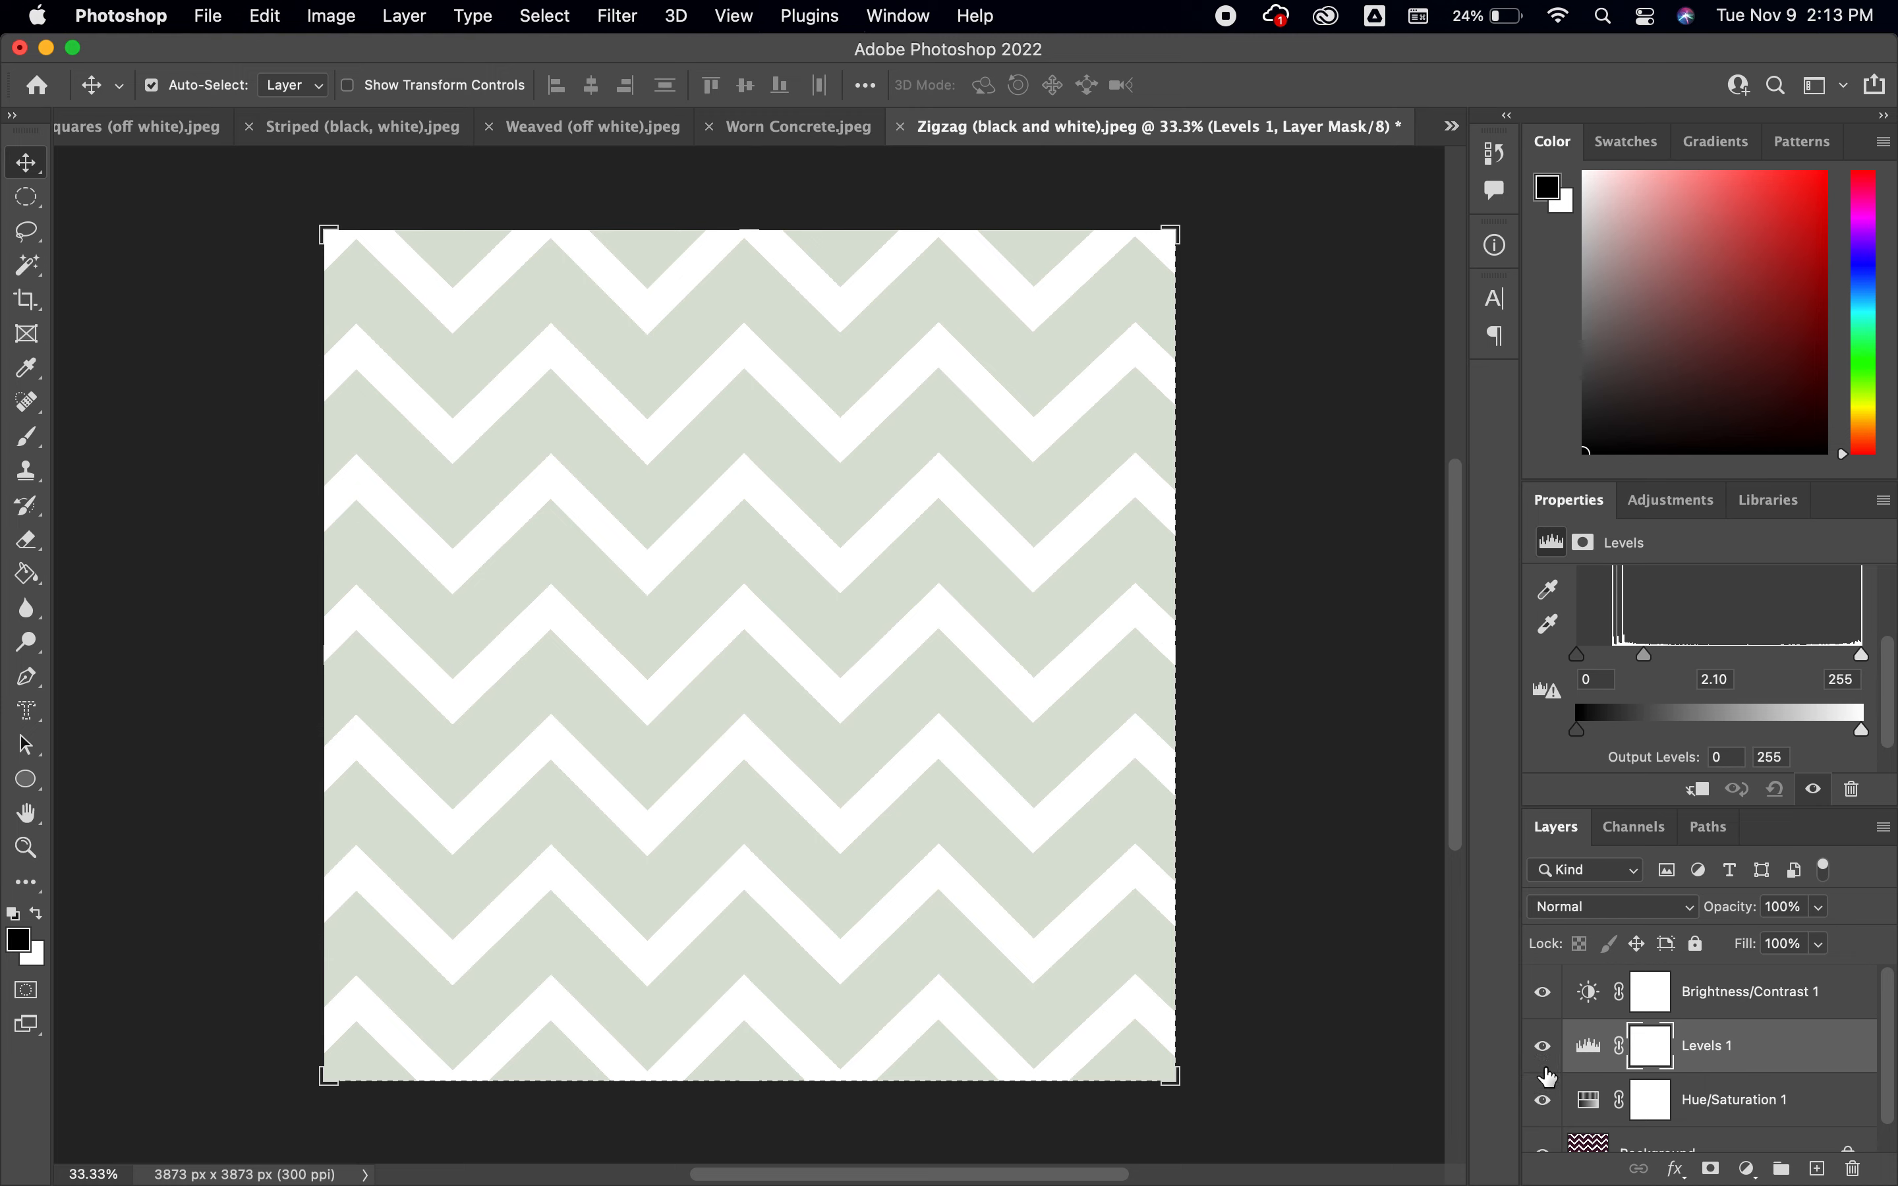
Hide and reshow the Hue/Saturation, Levels and Brightness/Contrast layers one at a time to compare their effects
click(1542, 1105)
click(1542, 1101)
click(1543, 1047)
click(1542, 1048)
click(1541, 993)
click(1542, 993)
Close the Zigzag (black and white).jpeg document without saving its changes
click(902, 130)
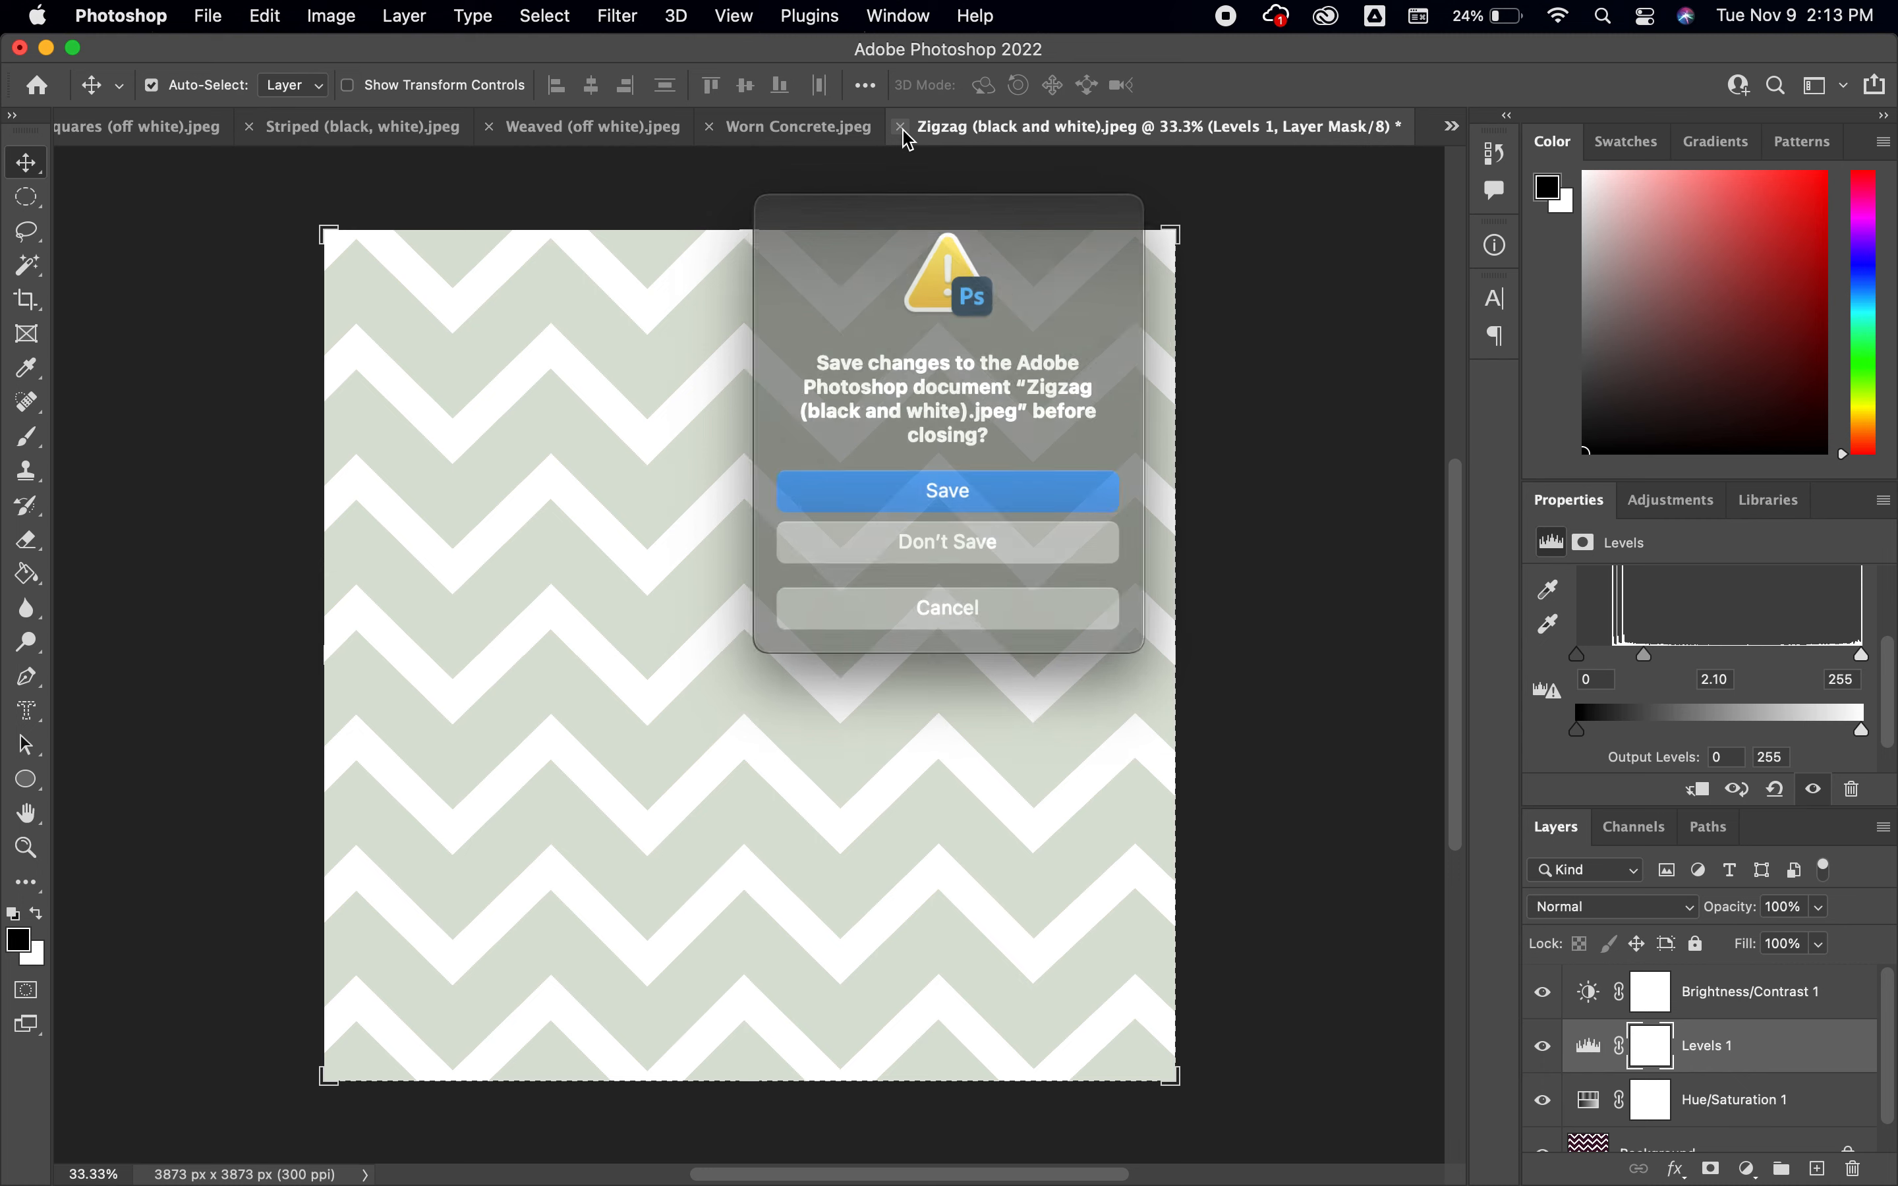
click(980, 540)
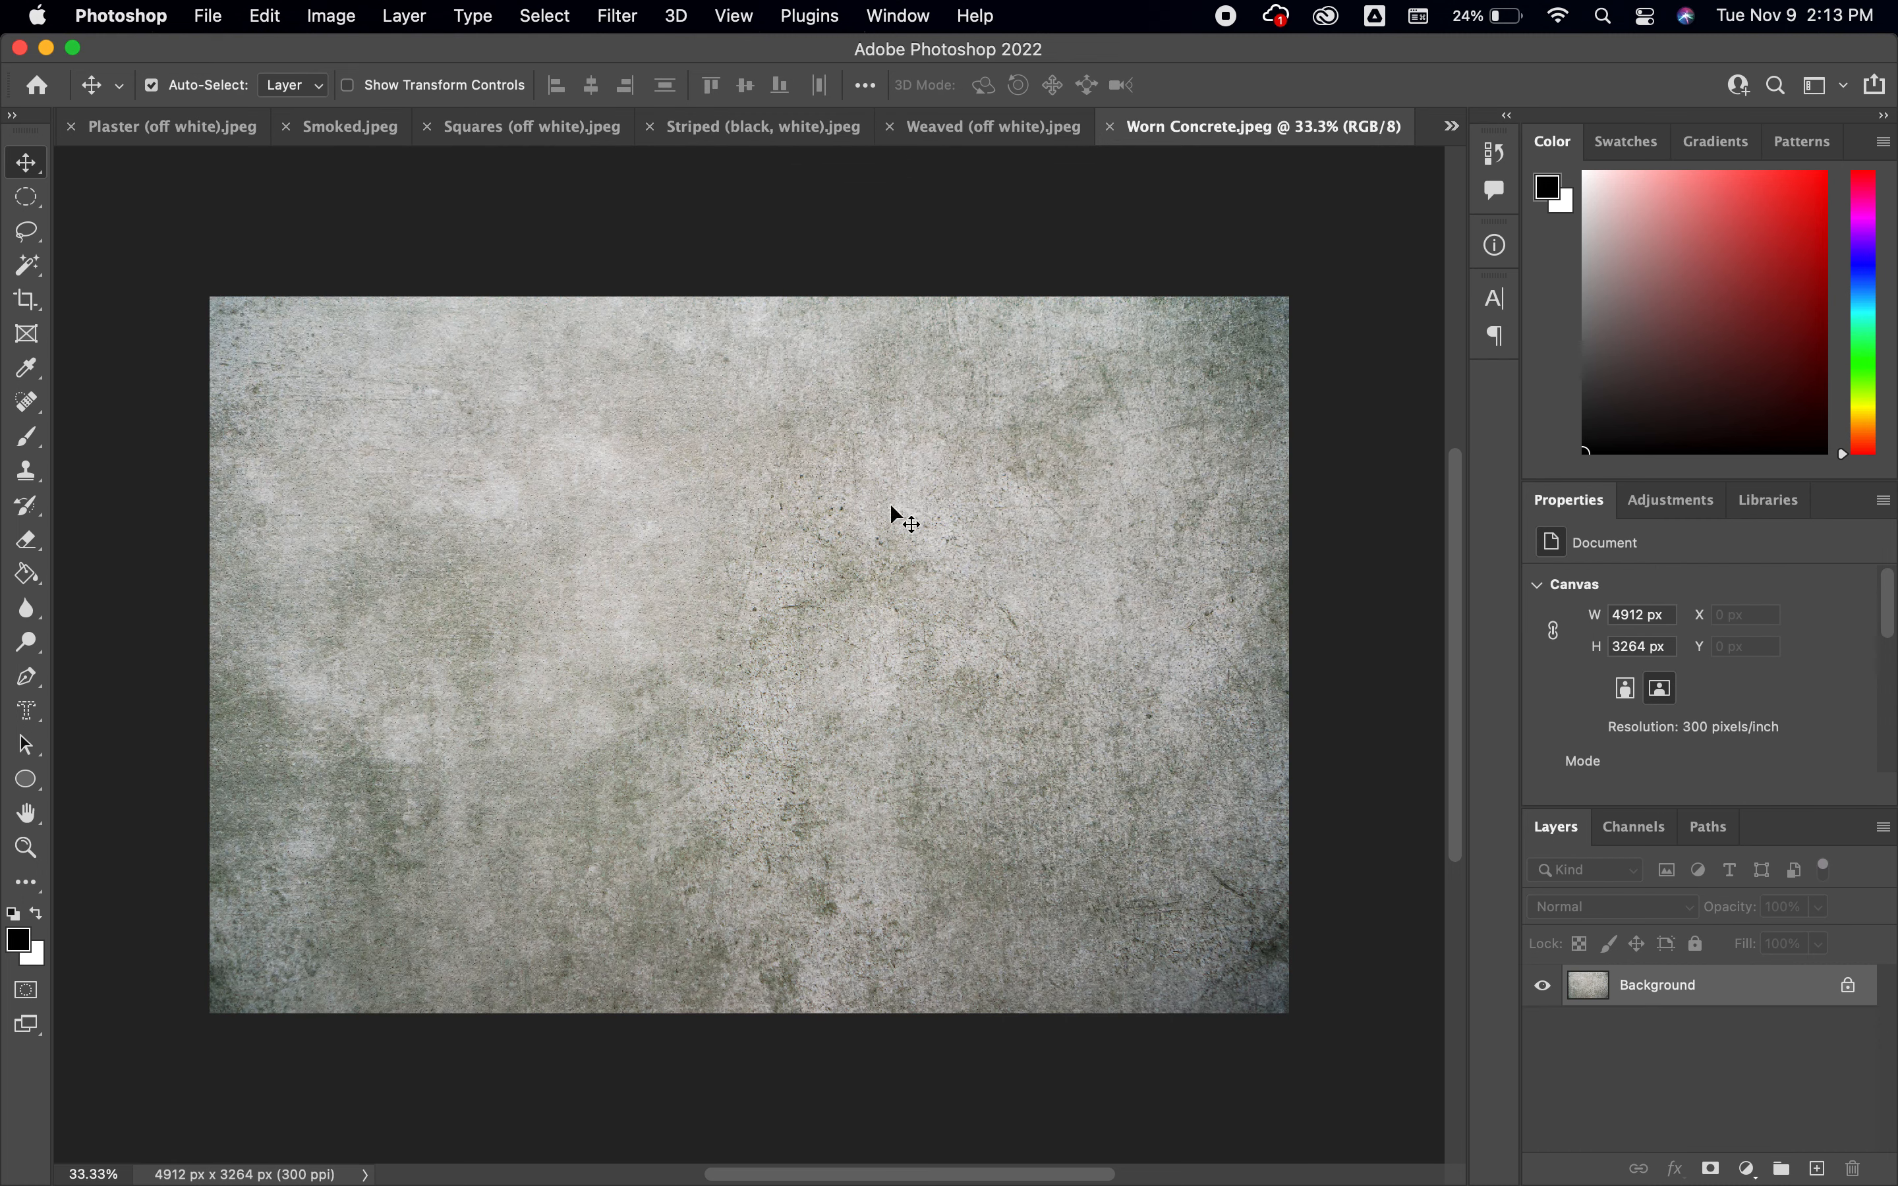
Look through the open Plaster, Smoked, Squares, Striped (black, white) and Weaved documents to compare their patterns and color modes
click(147, 133)
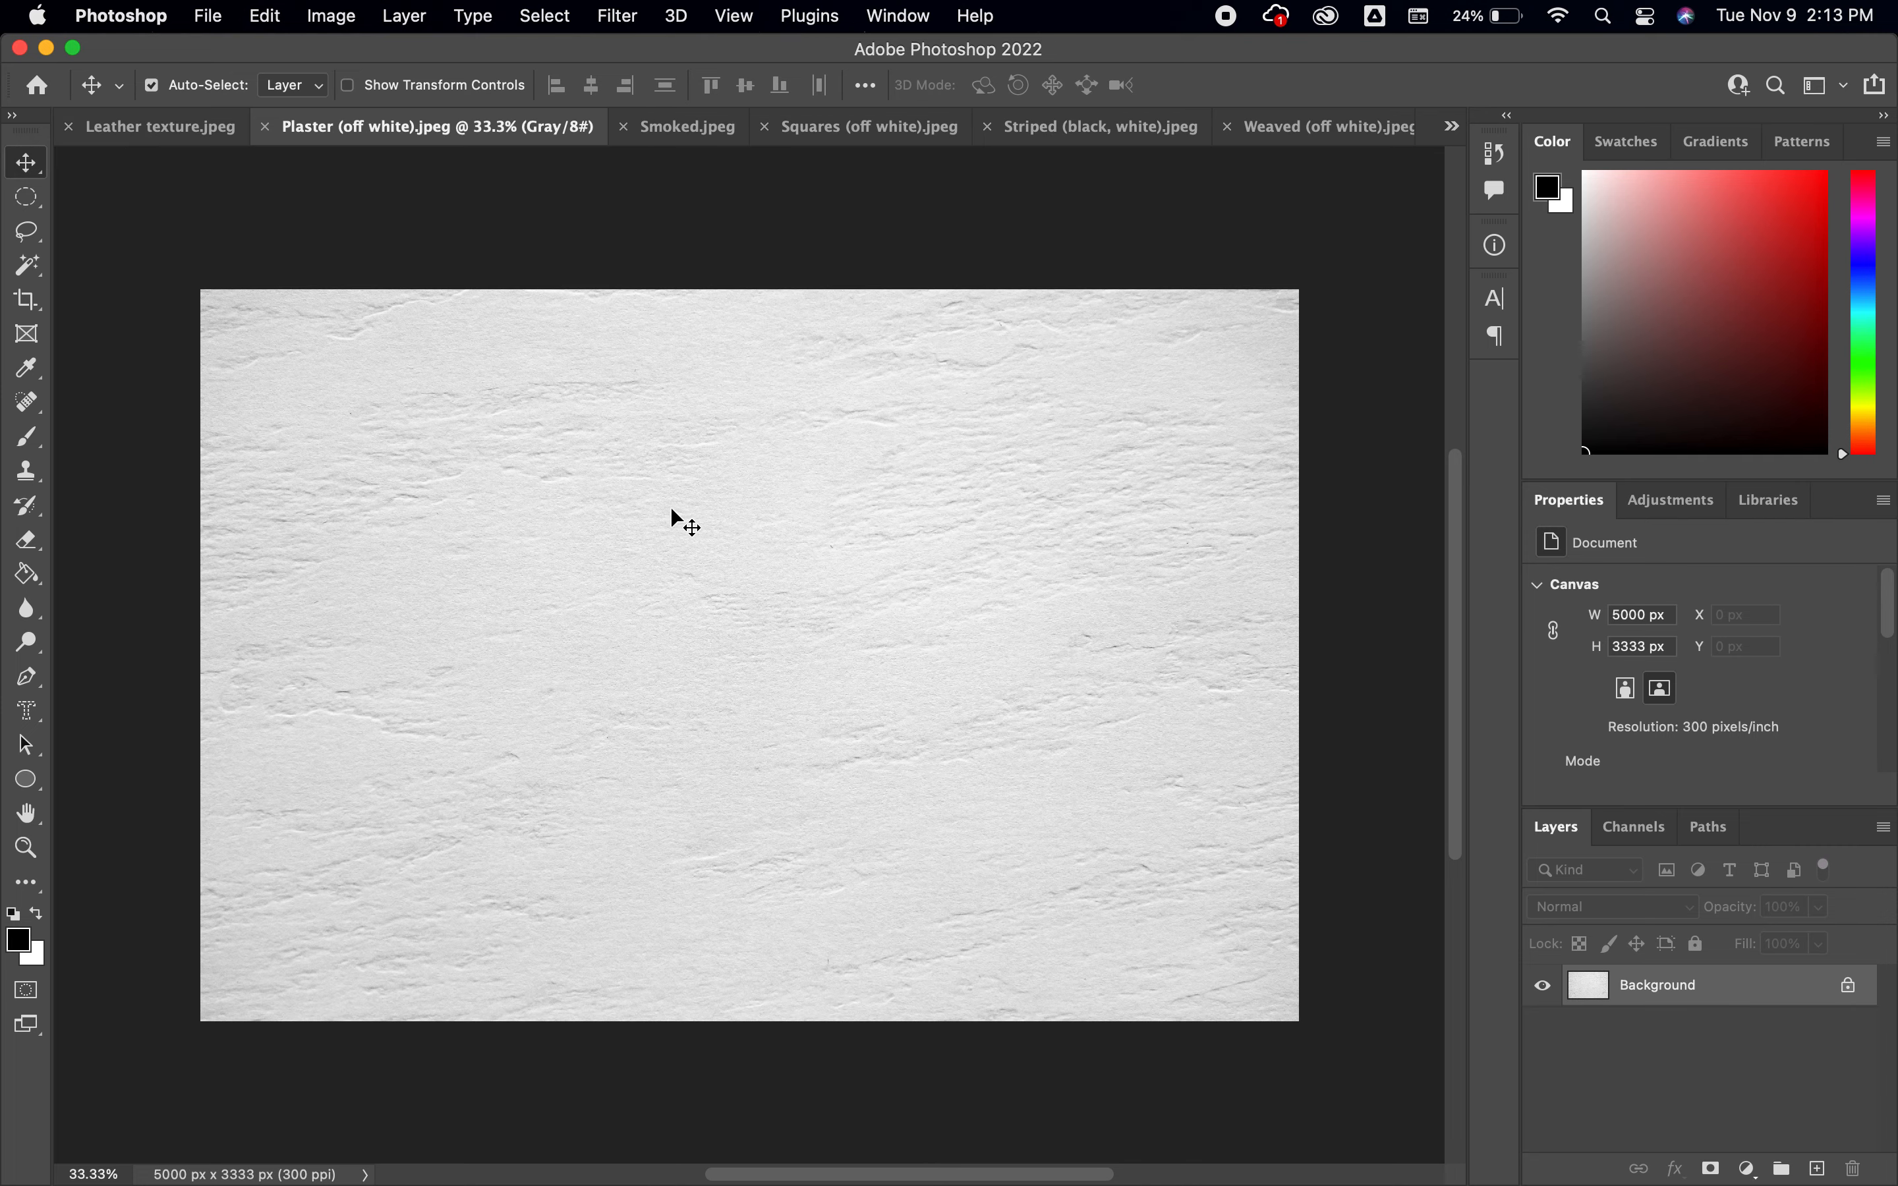
click(679, 132)
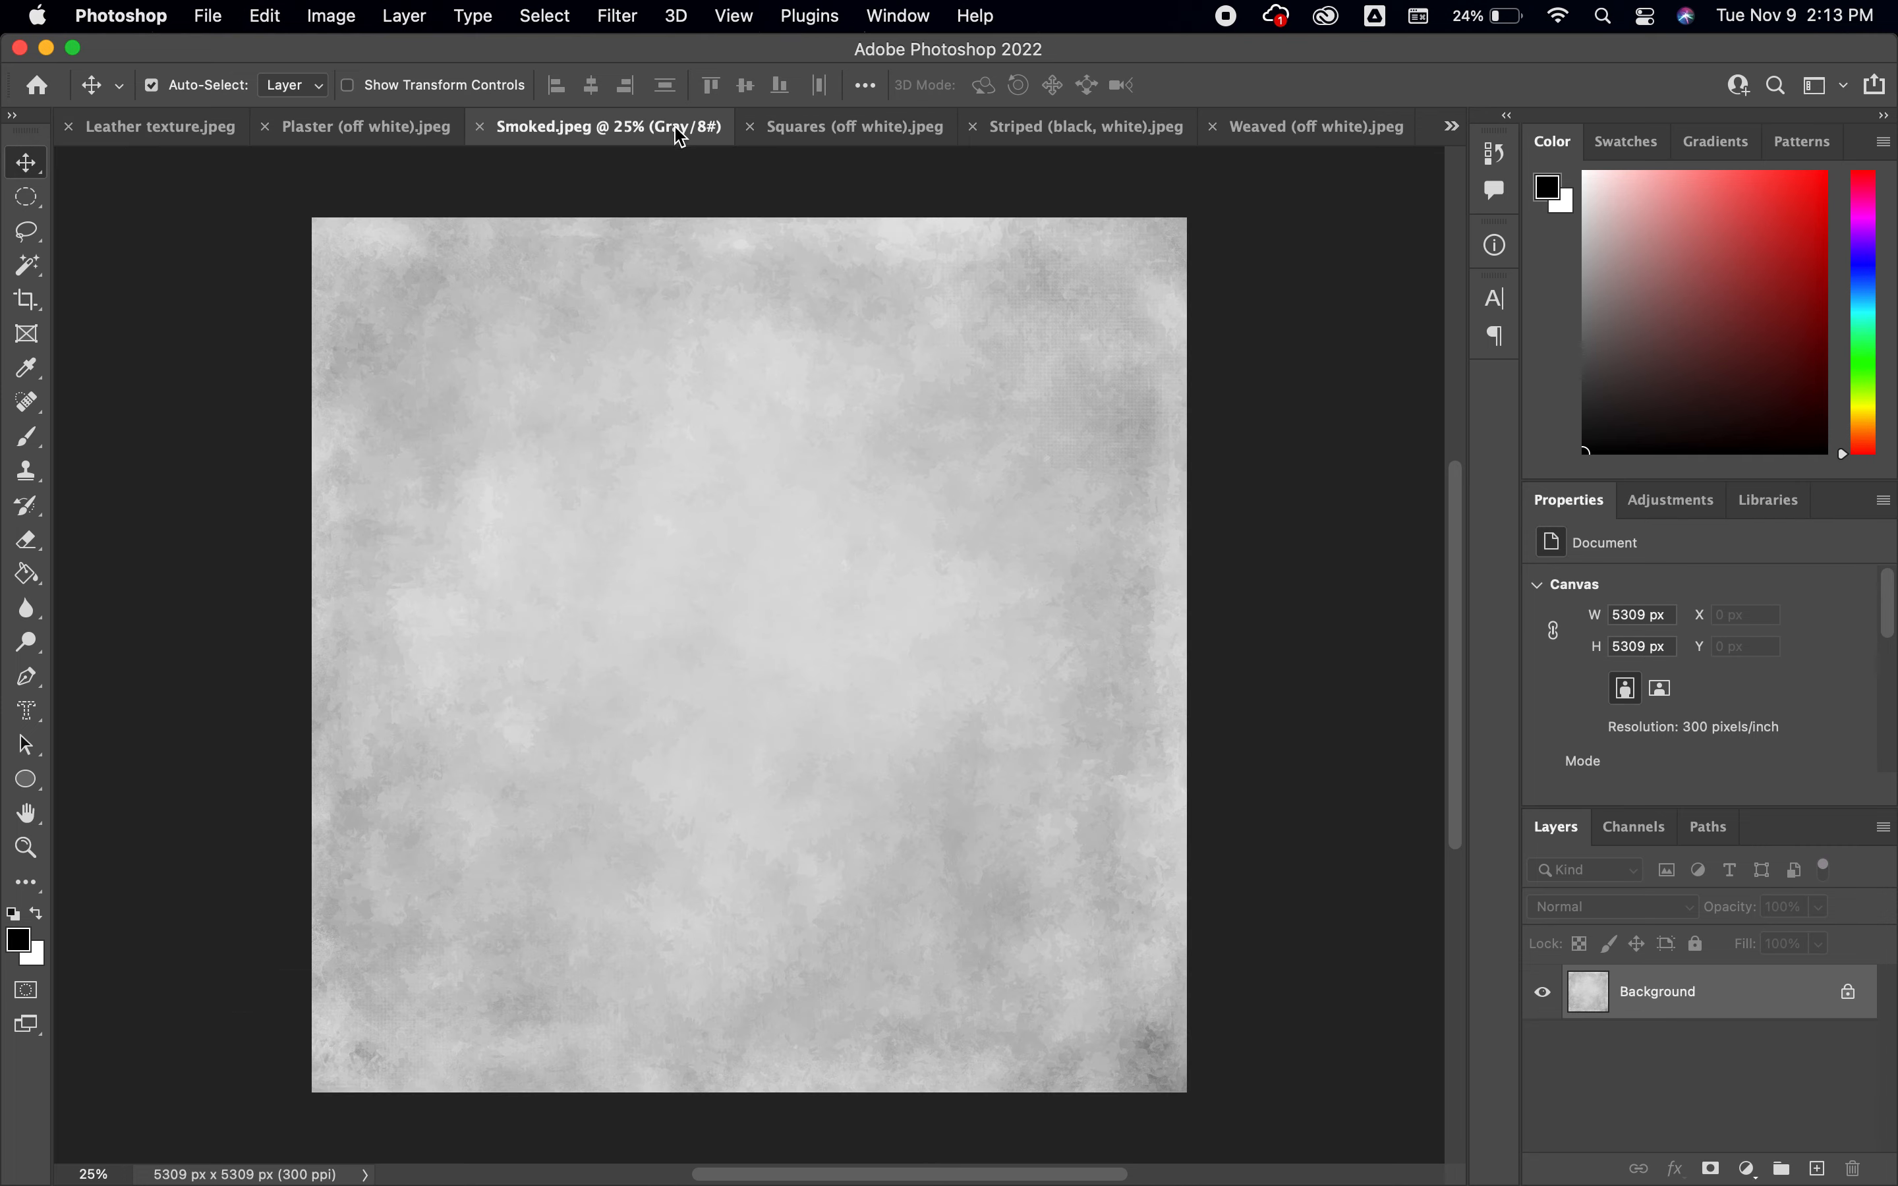
click(856, 128)
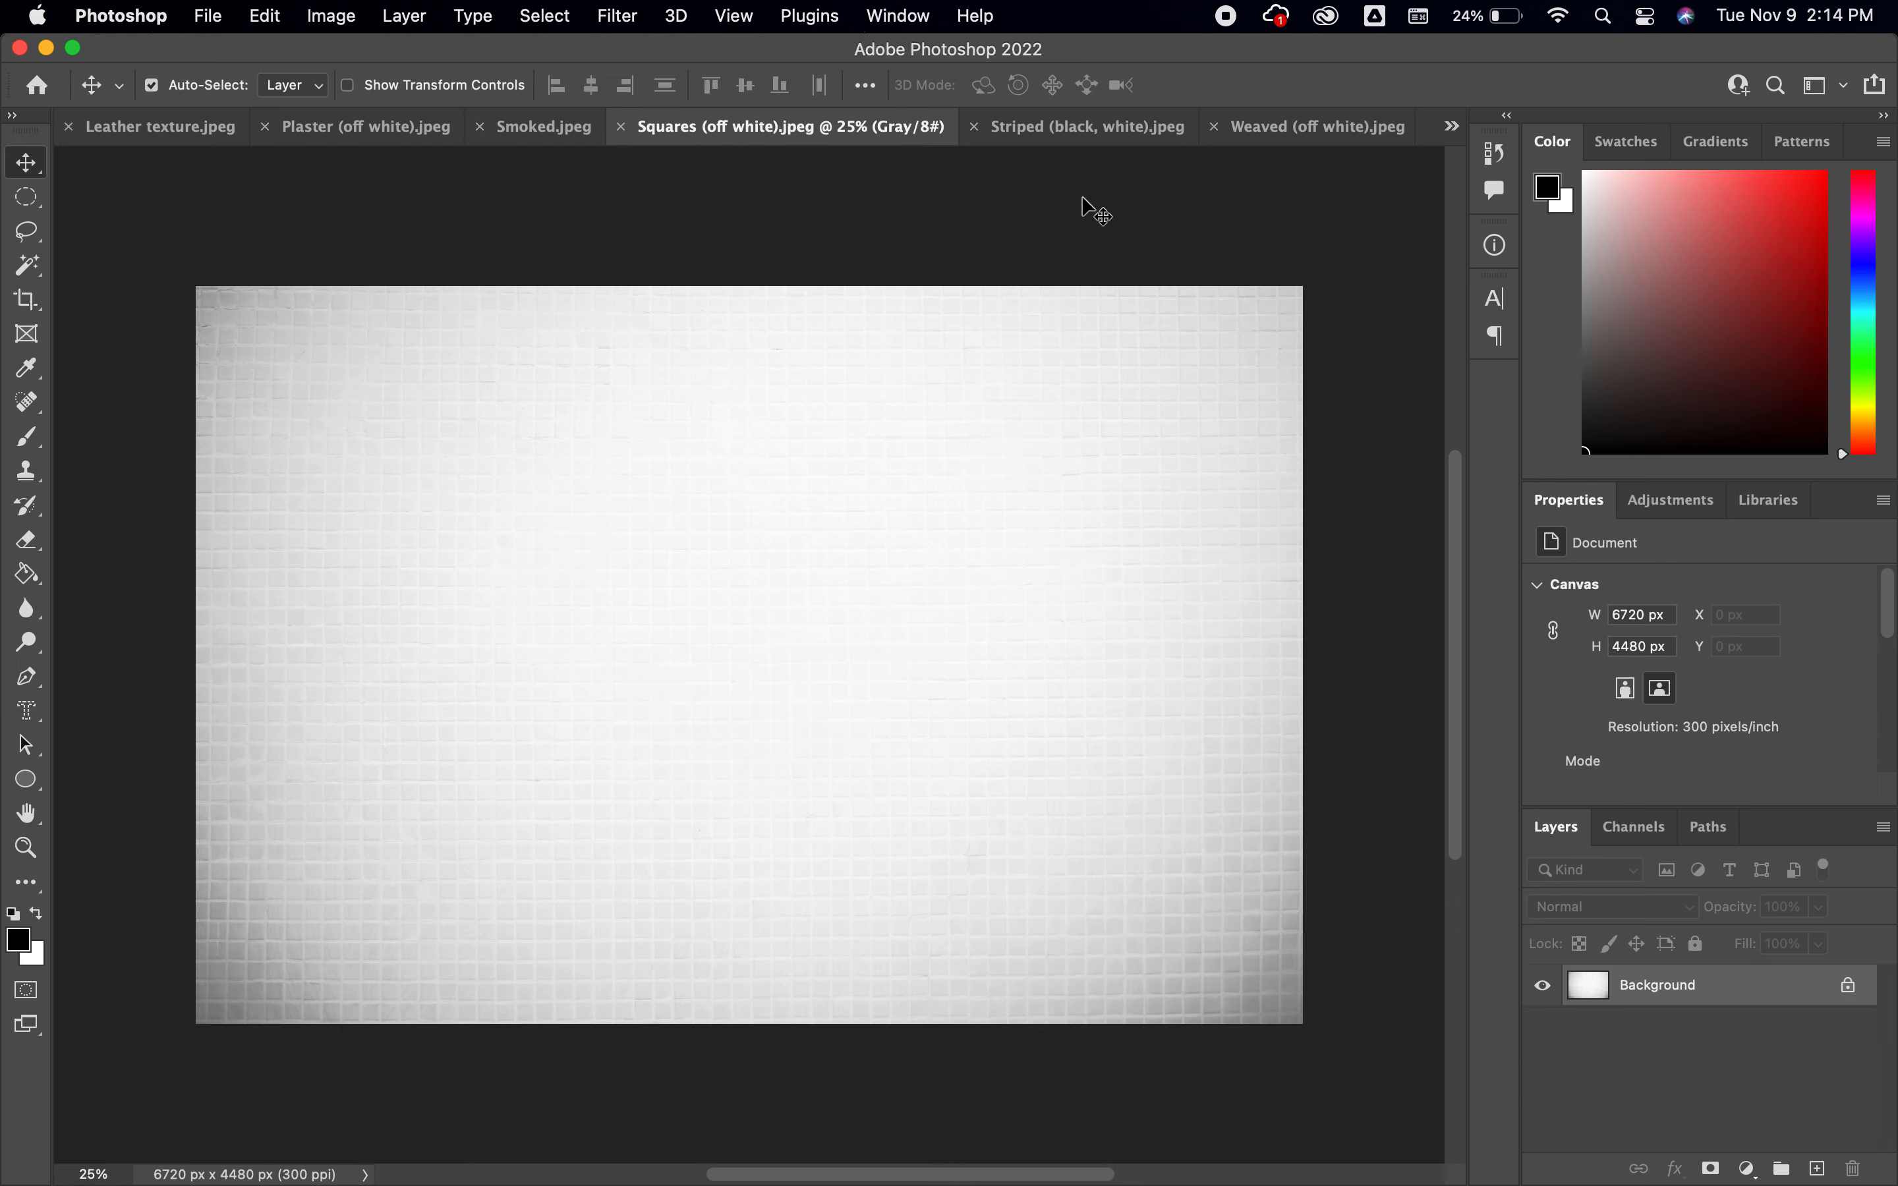
click(1073, 129)
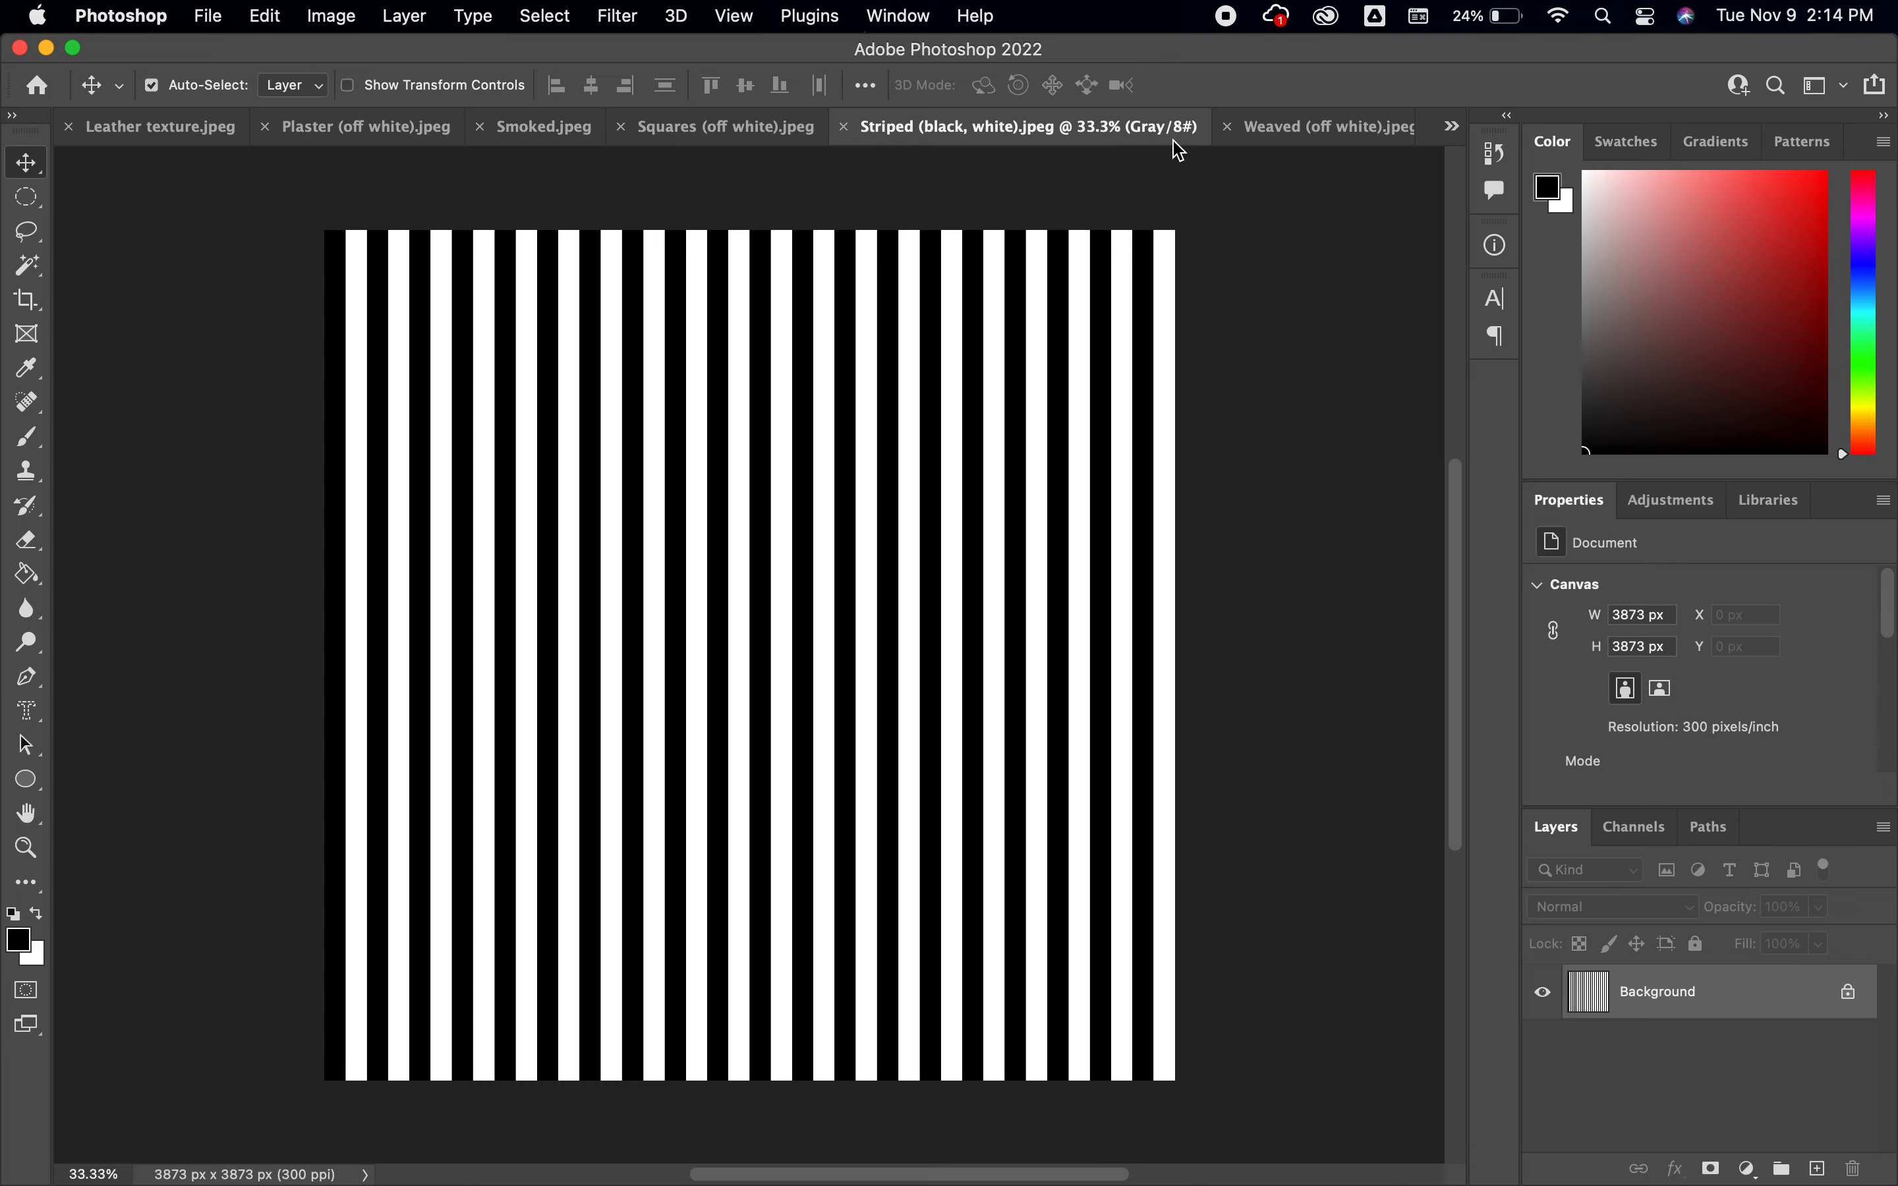
click(1312, 131)
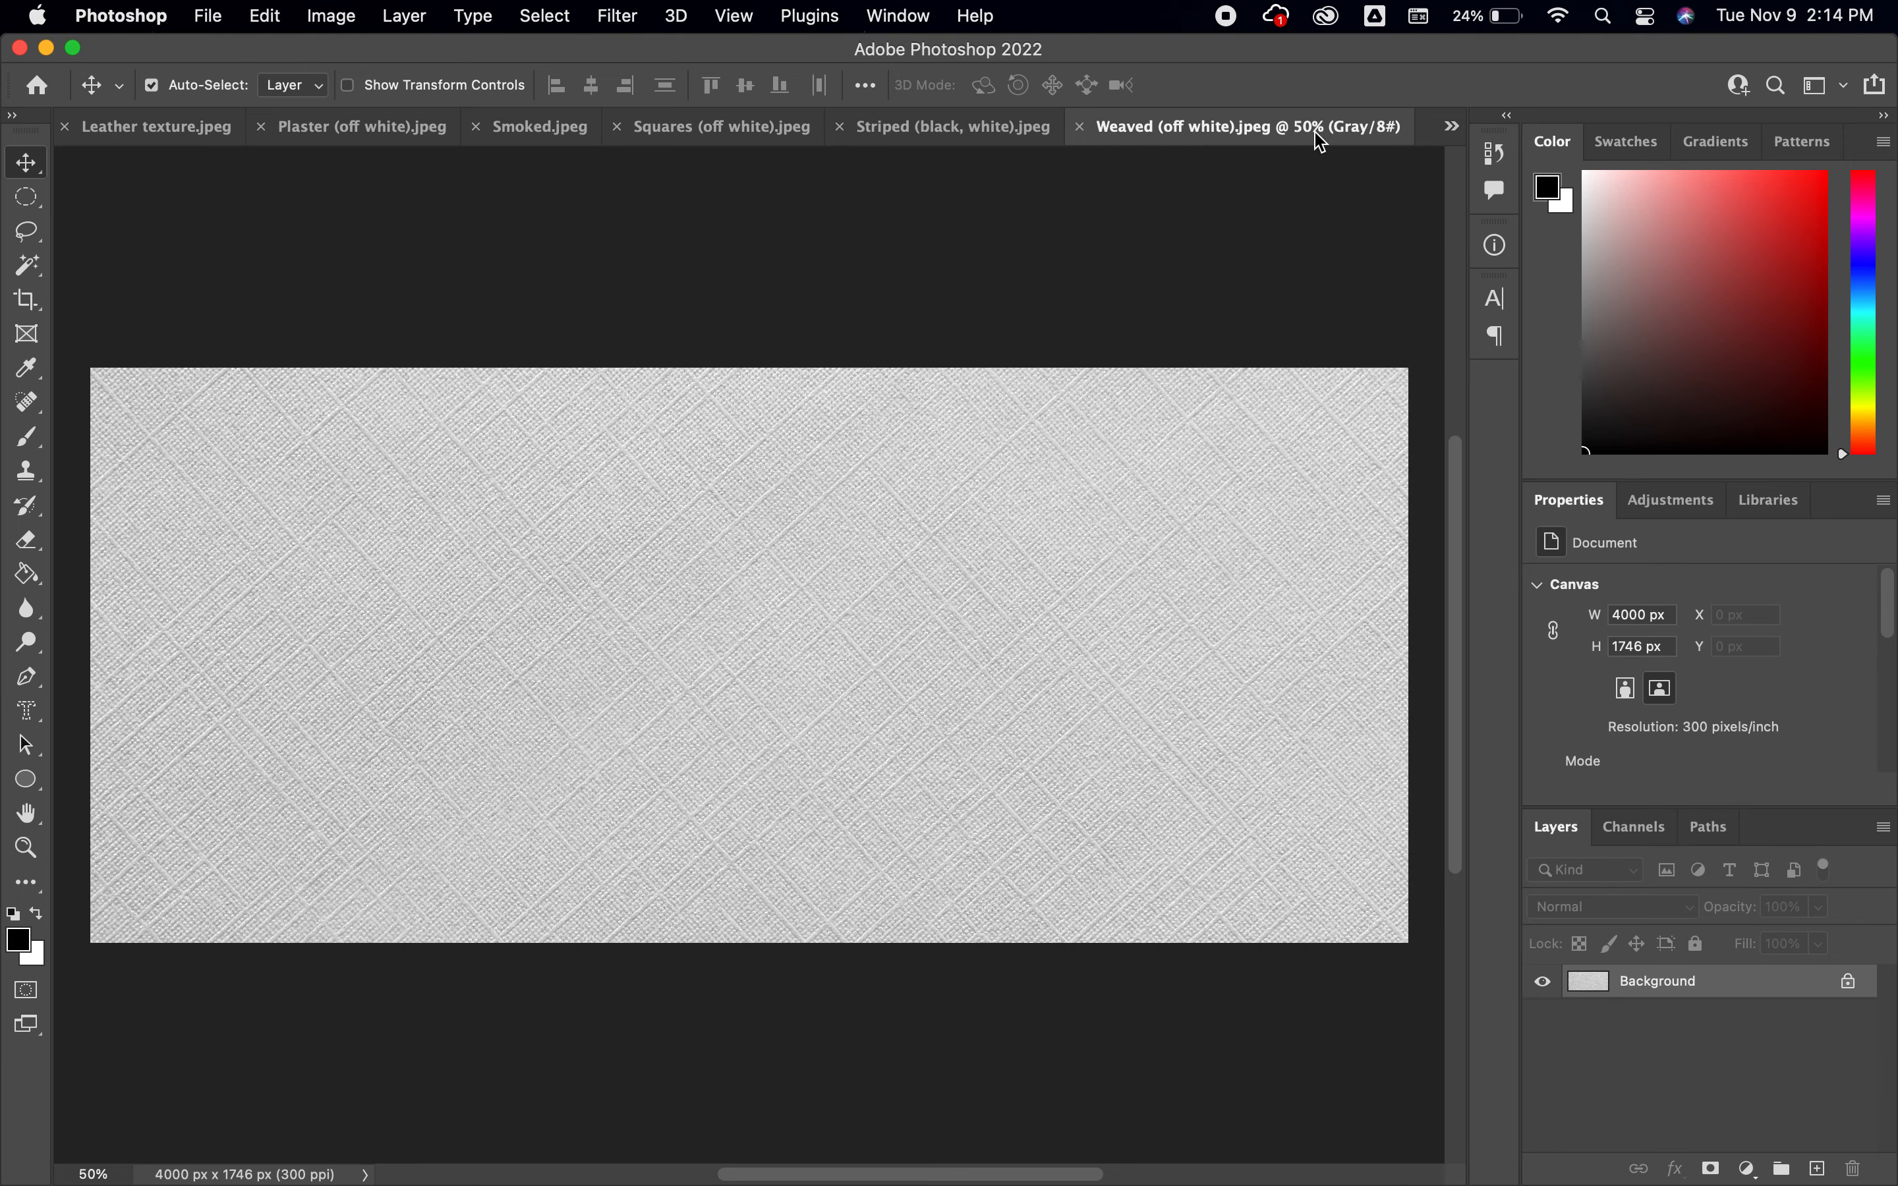
click(940, 133)
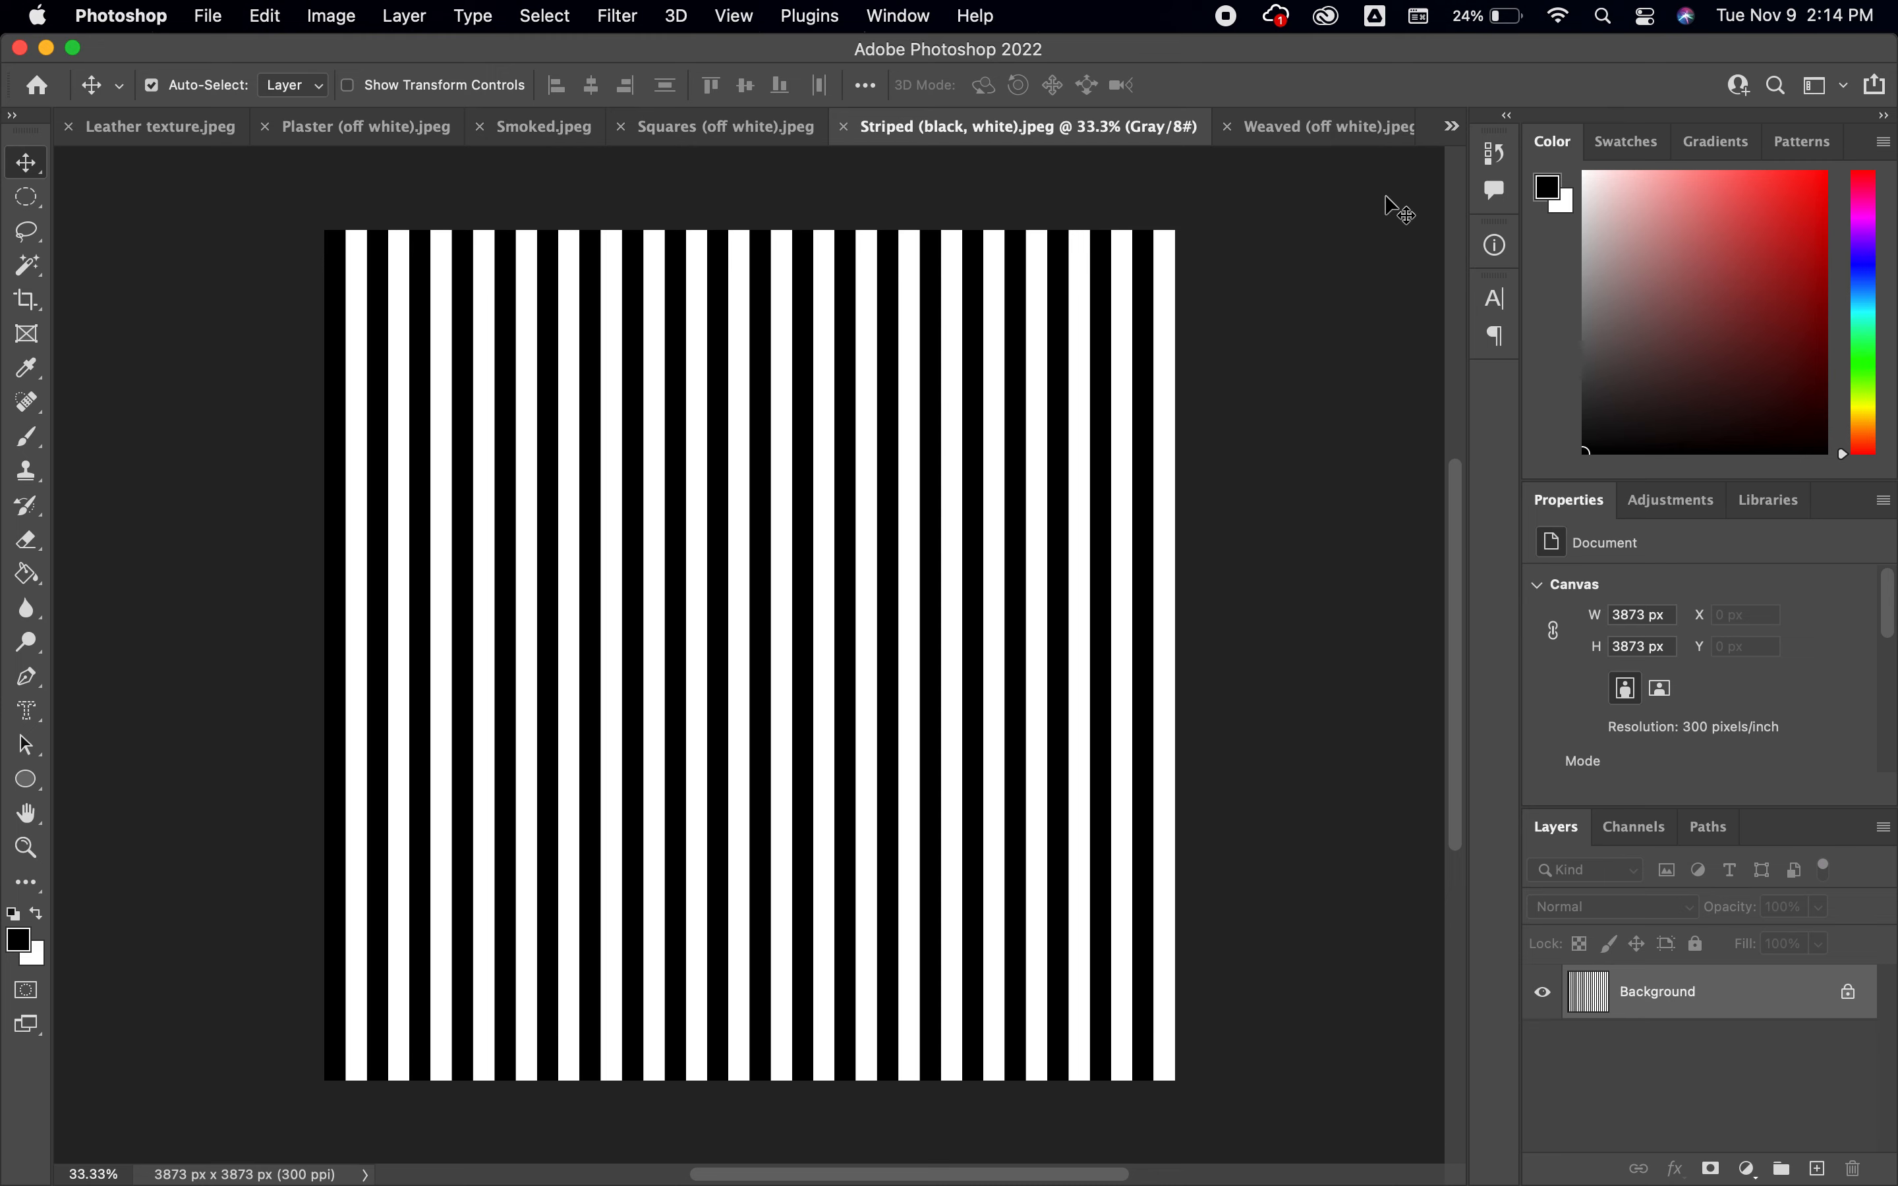
Tint Paint 1.jpeg pink using a Hue/Saturation adjustment layer with hue -31, and close the document without saving
click(1452, 126)
click(1548, 145)
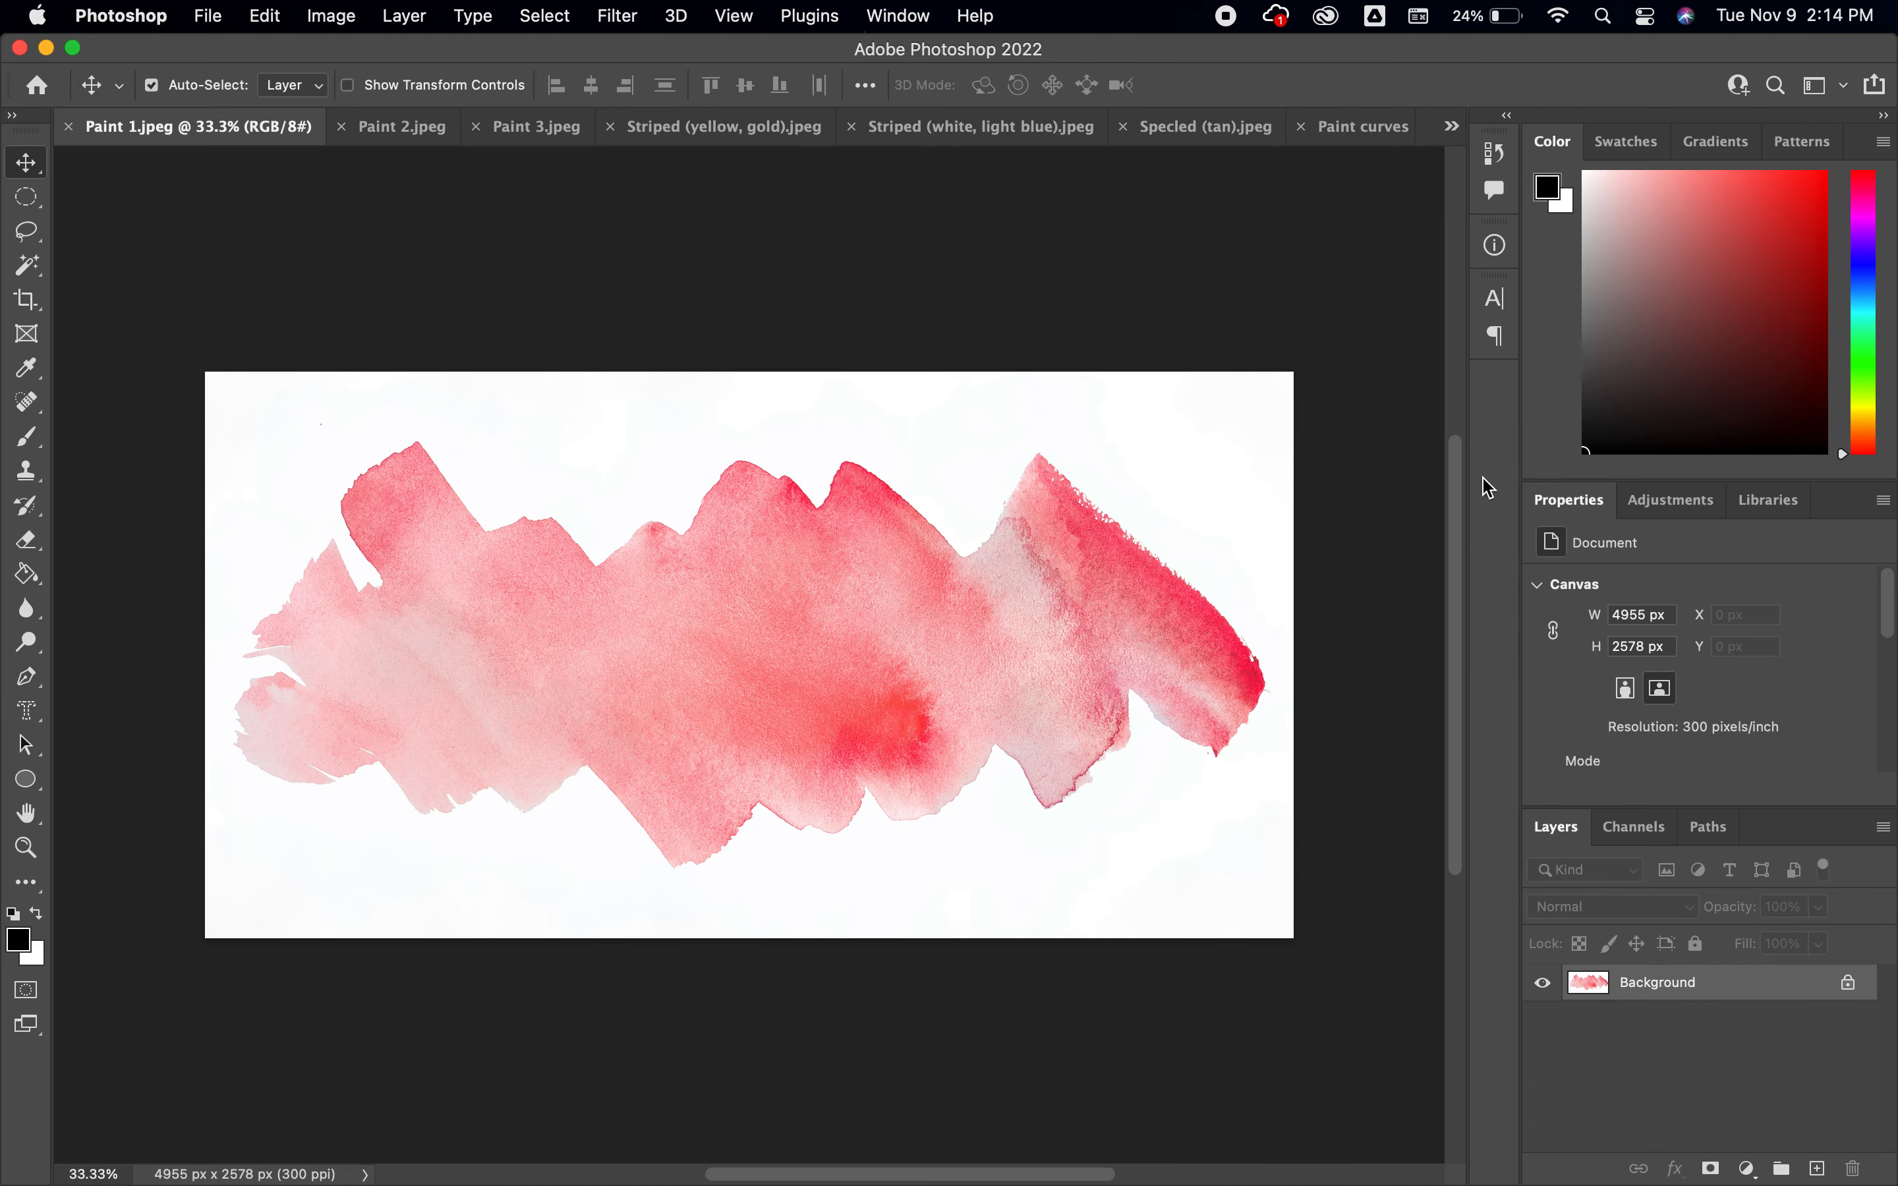
click(1674, 503)
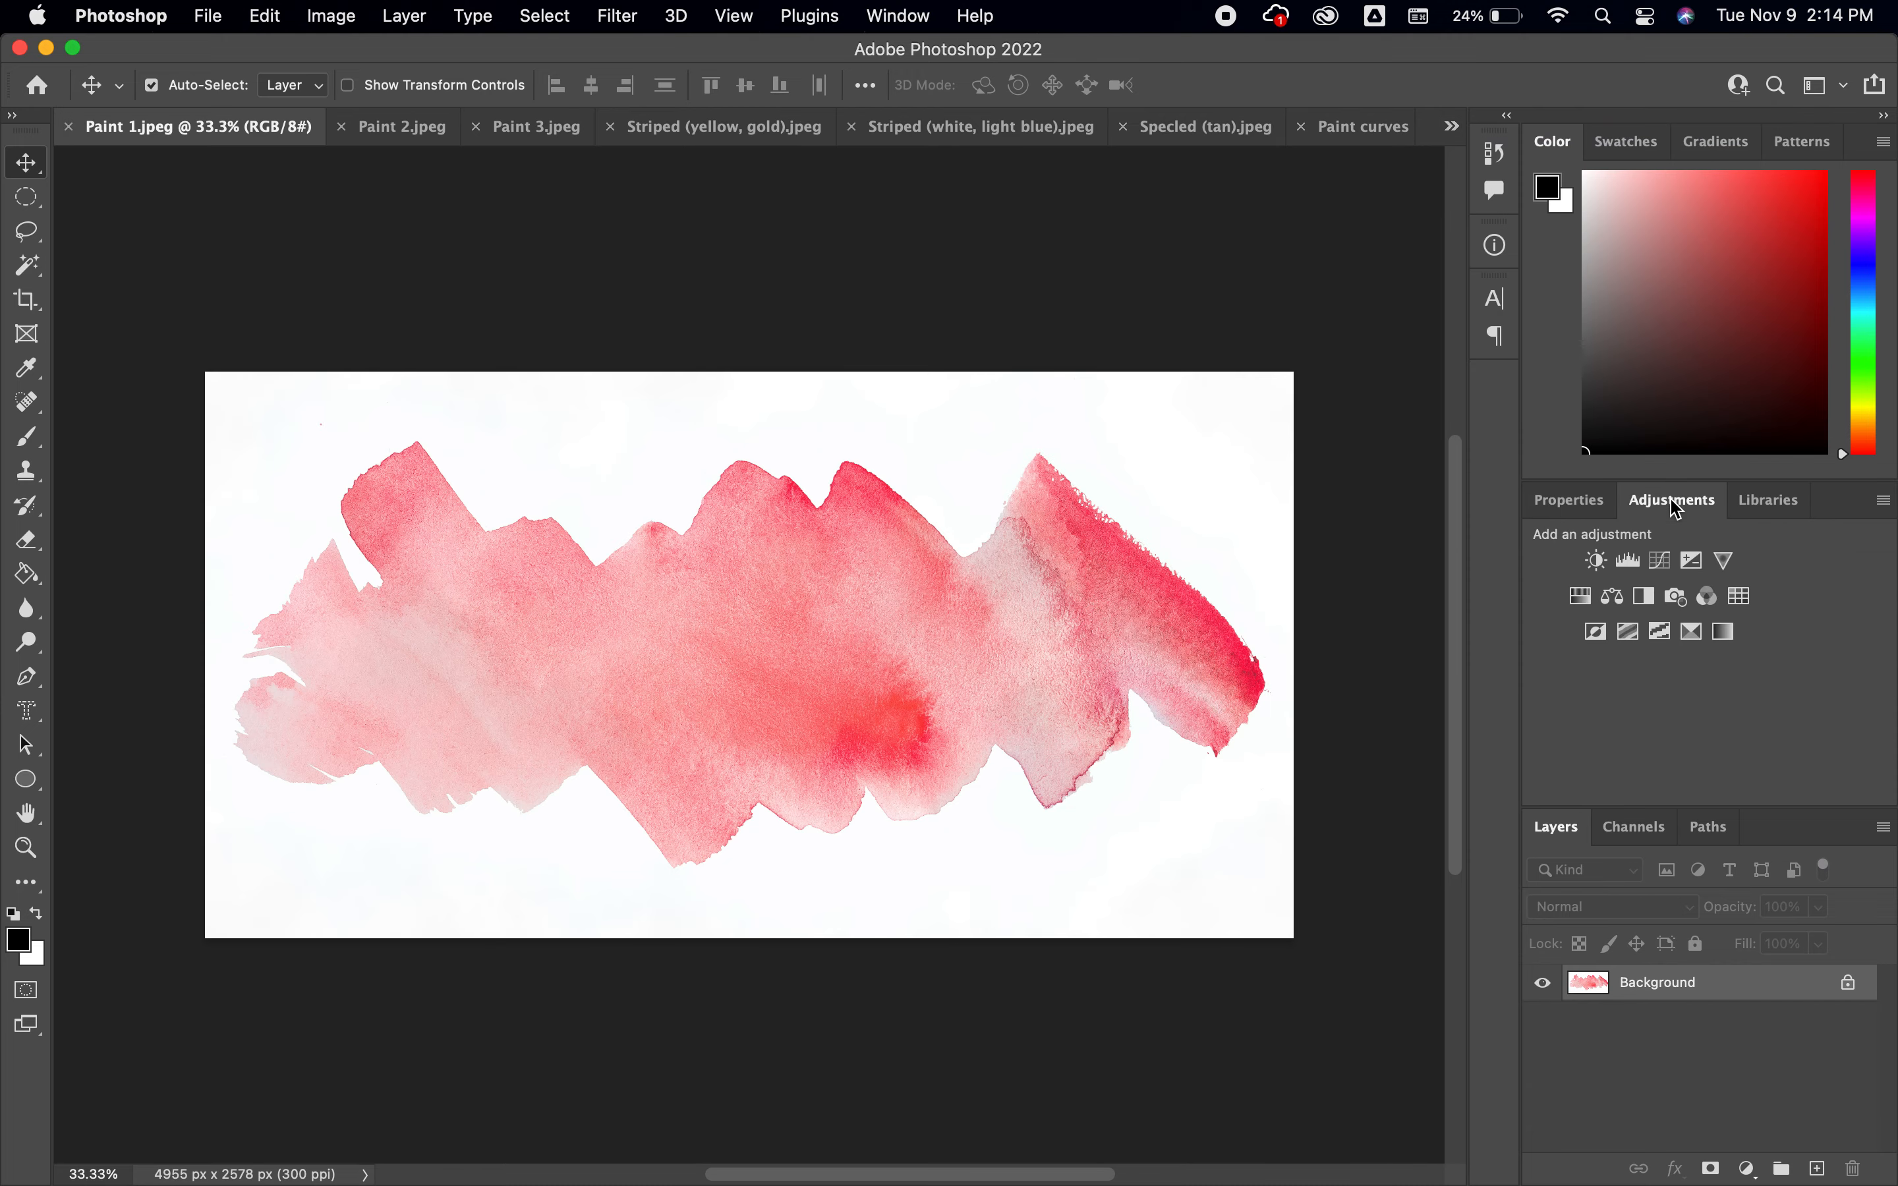
click(1582, 598)
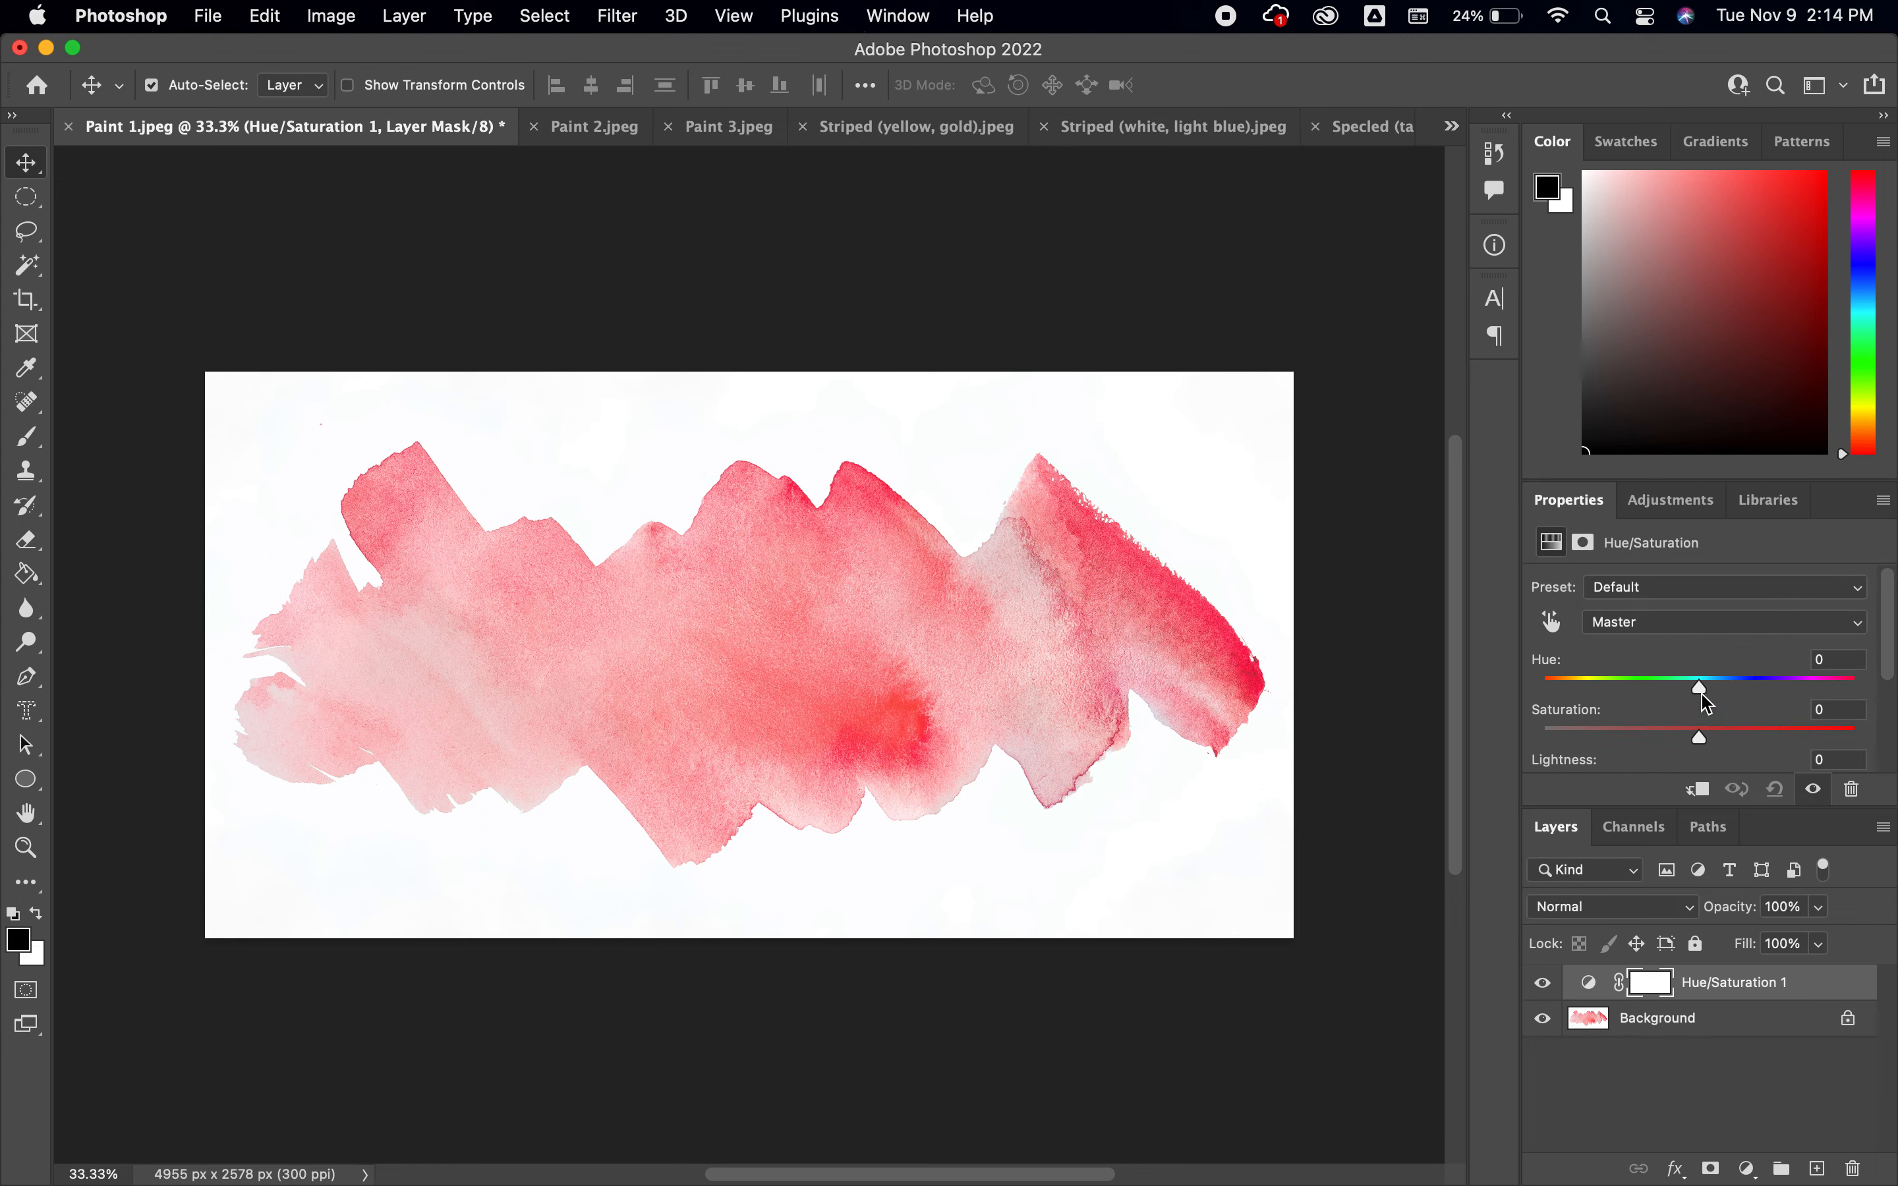
drag(1705, 700, 1650, 687)
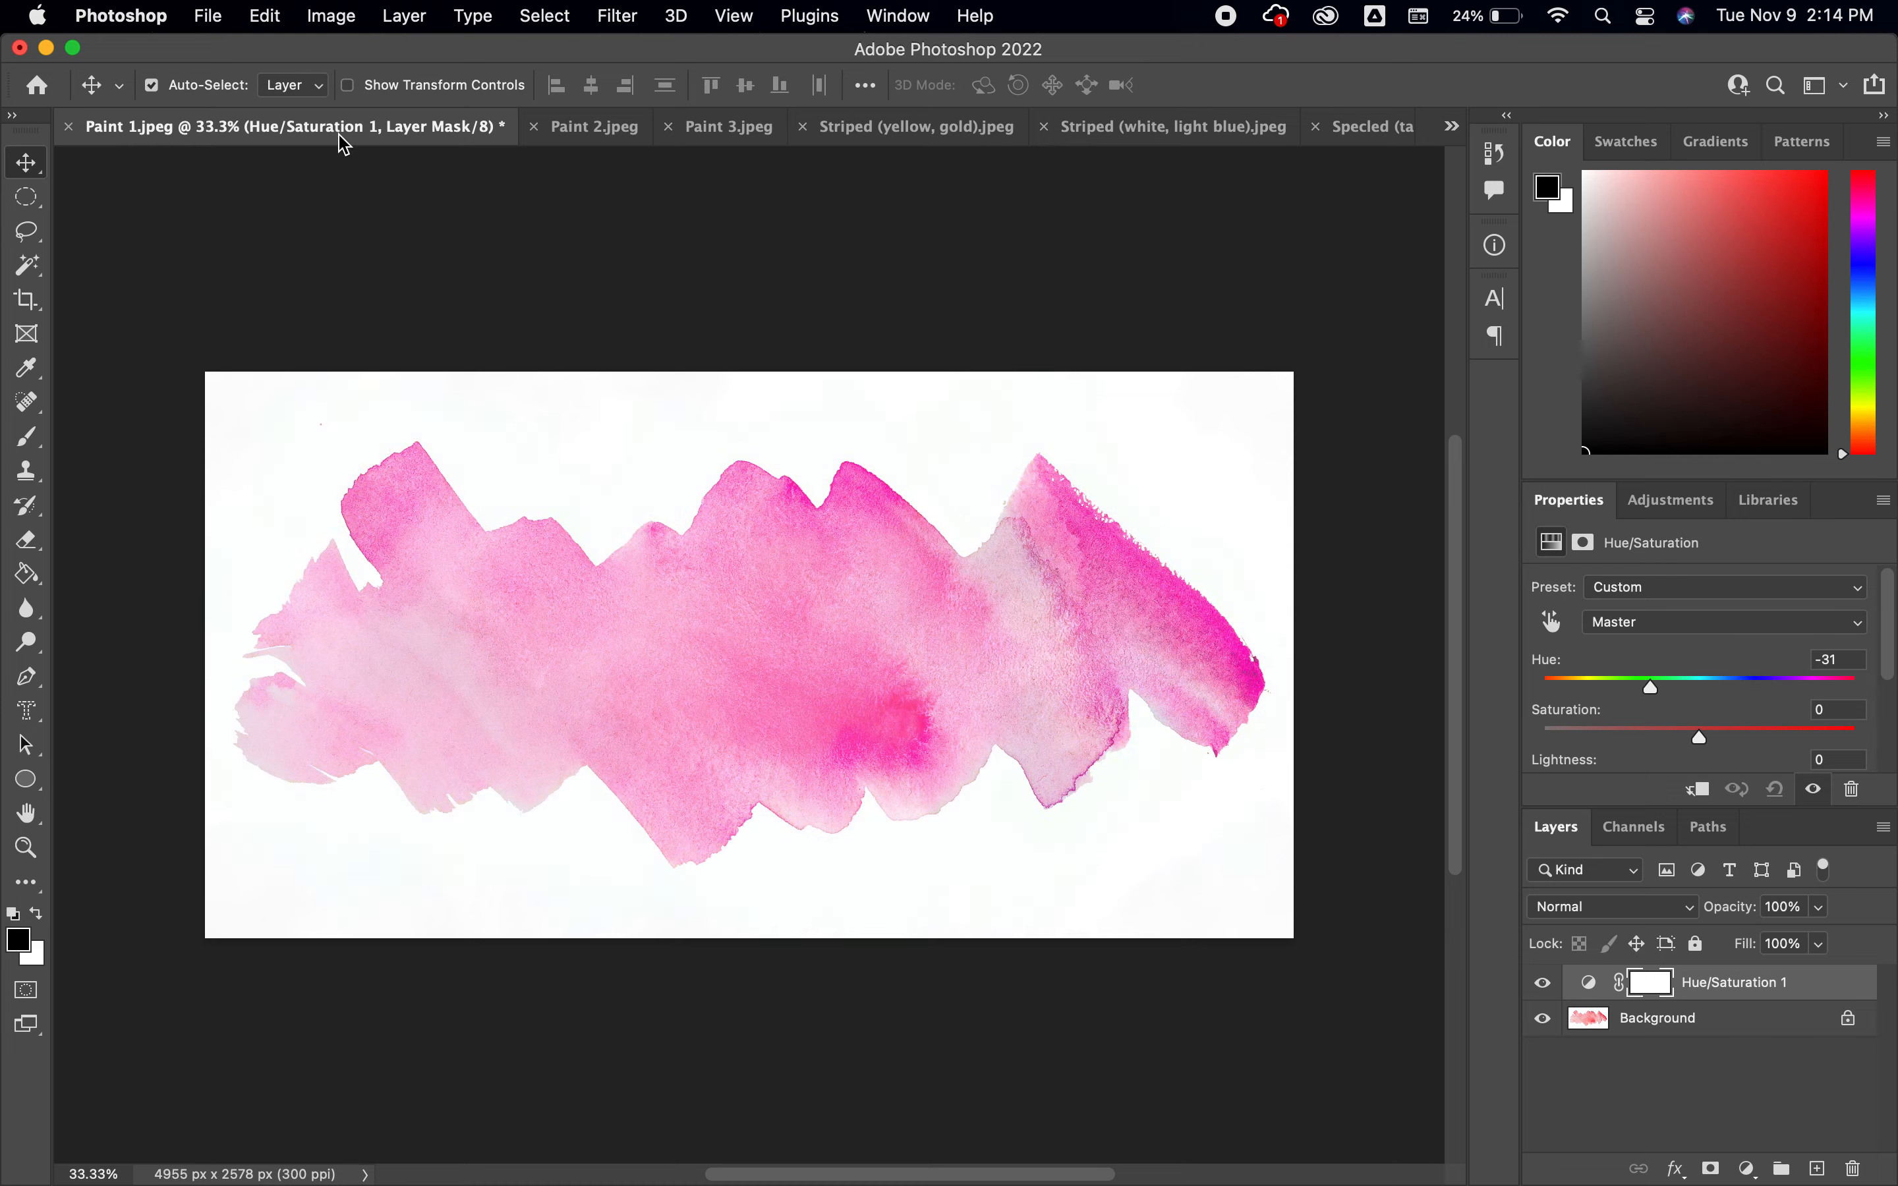
click(68, 130)
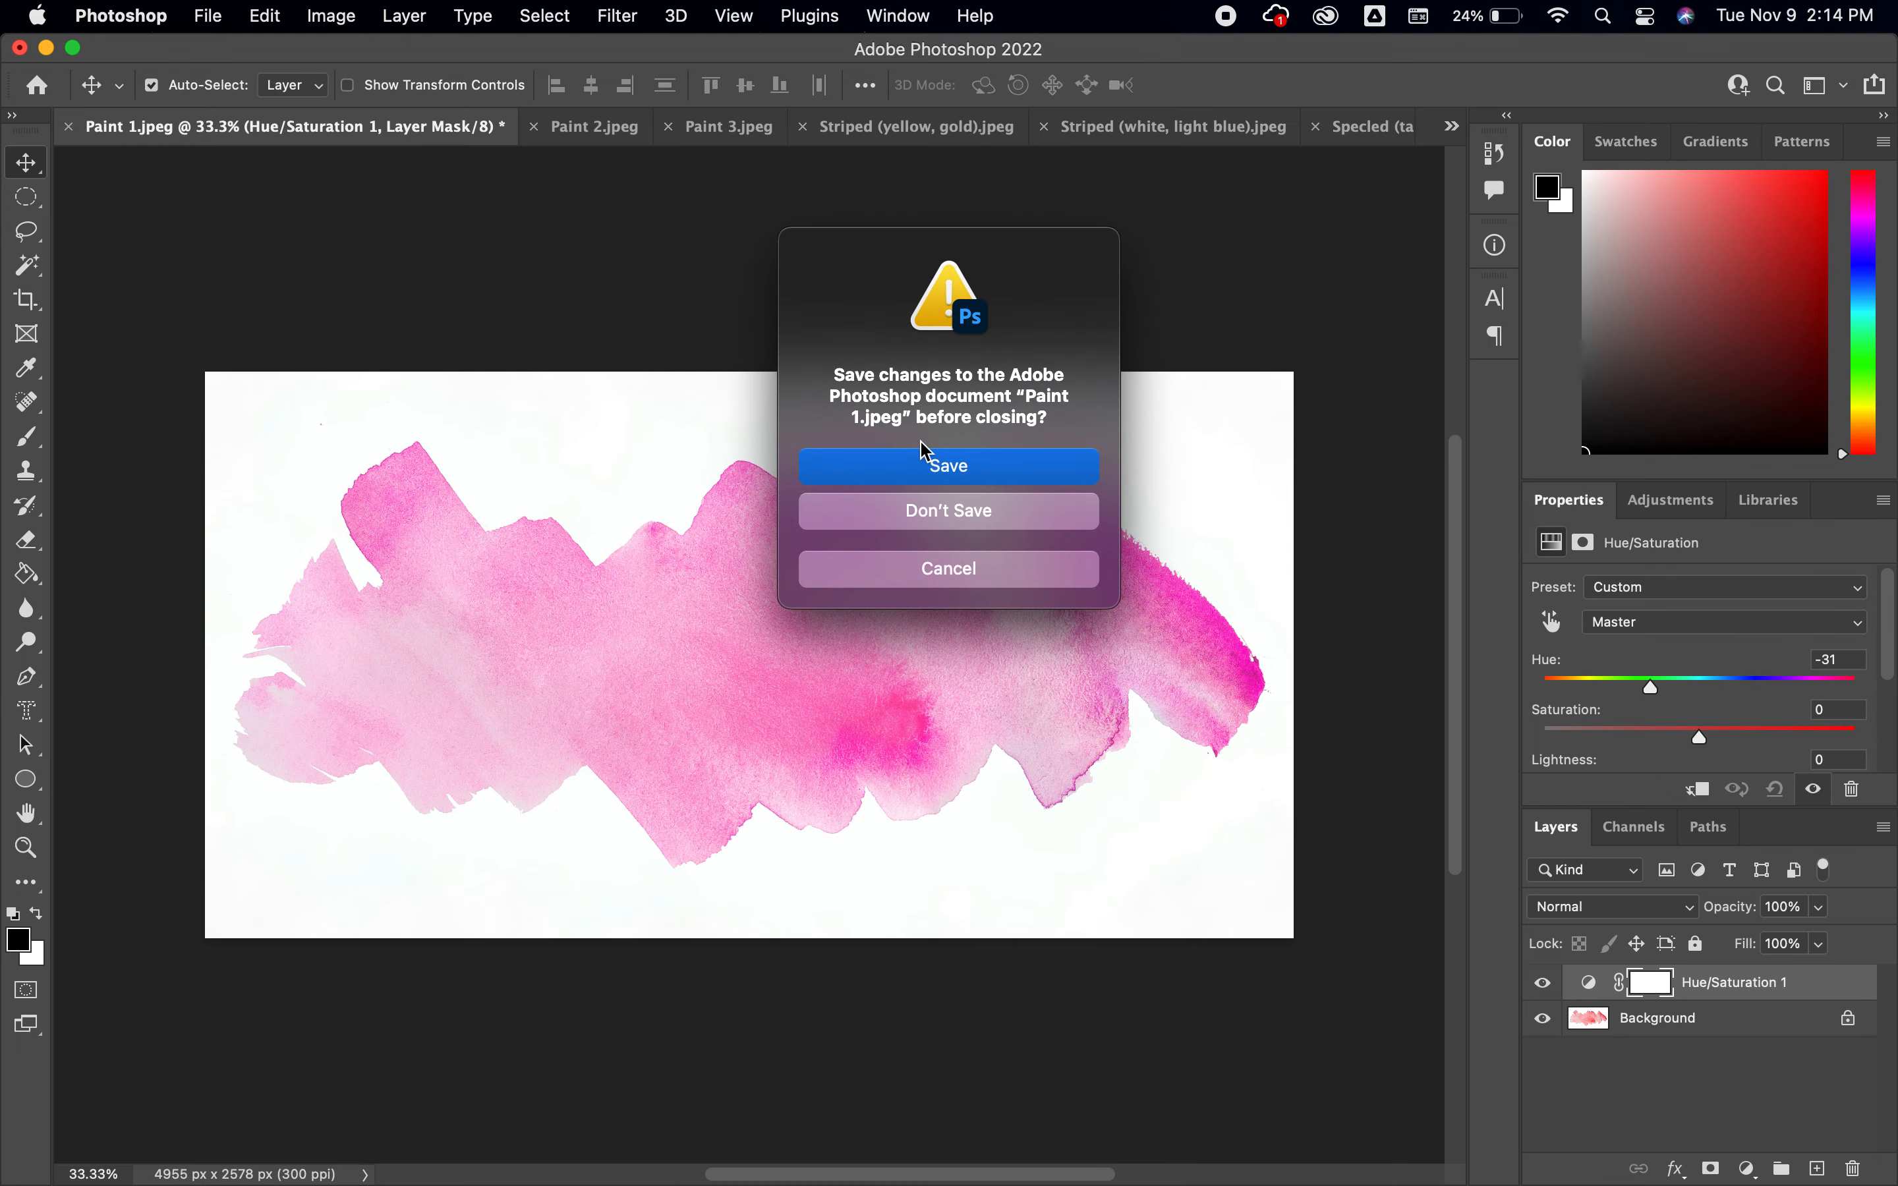
click(950, 508)
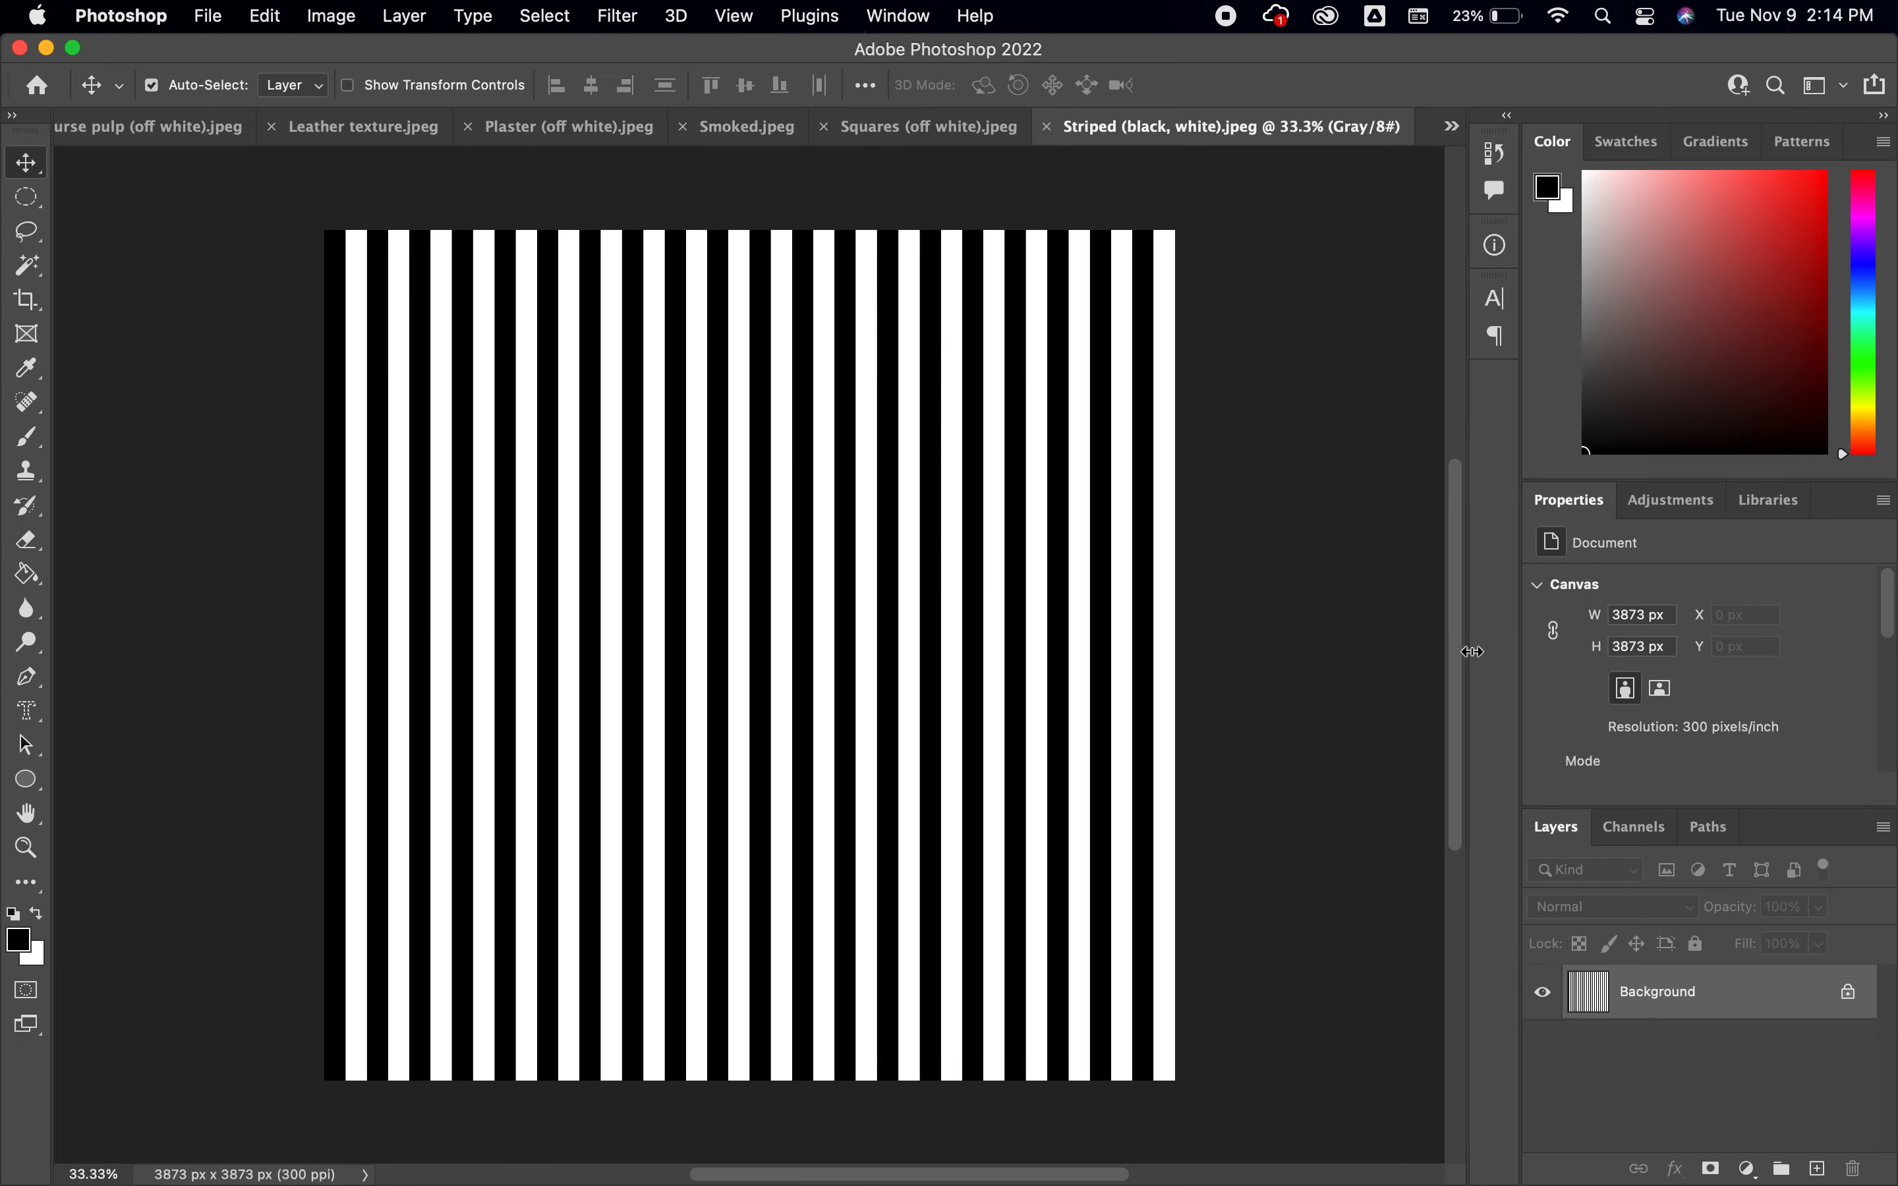
Convert the Striped (black, white).jpeg document from grayscale to RGB Color mode
click(1670, 503)
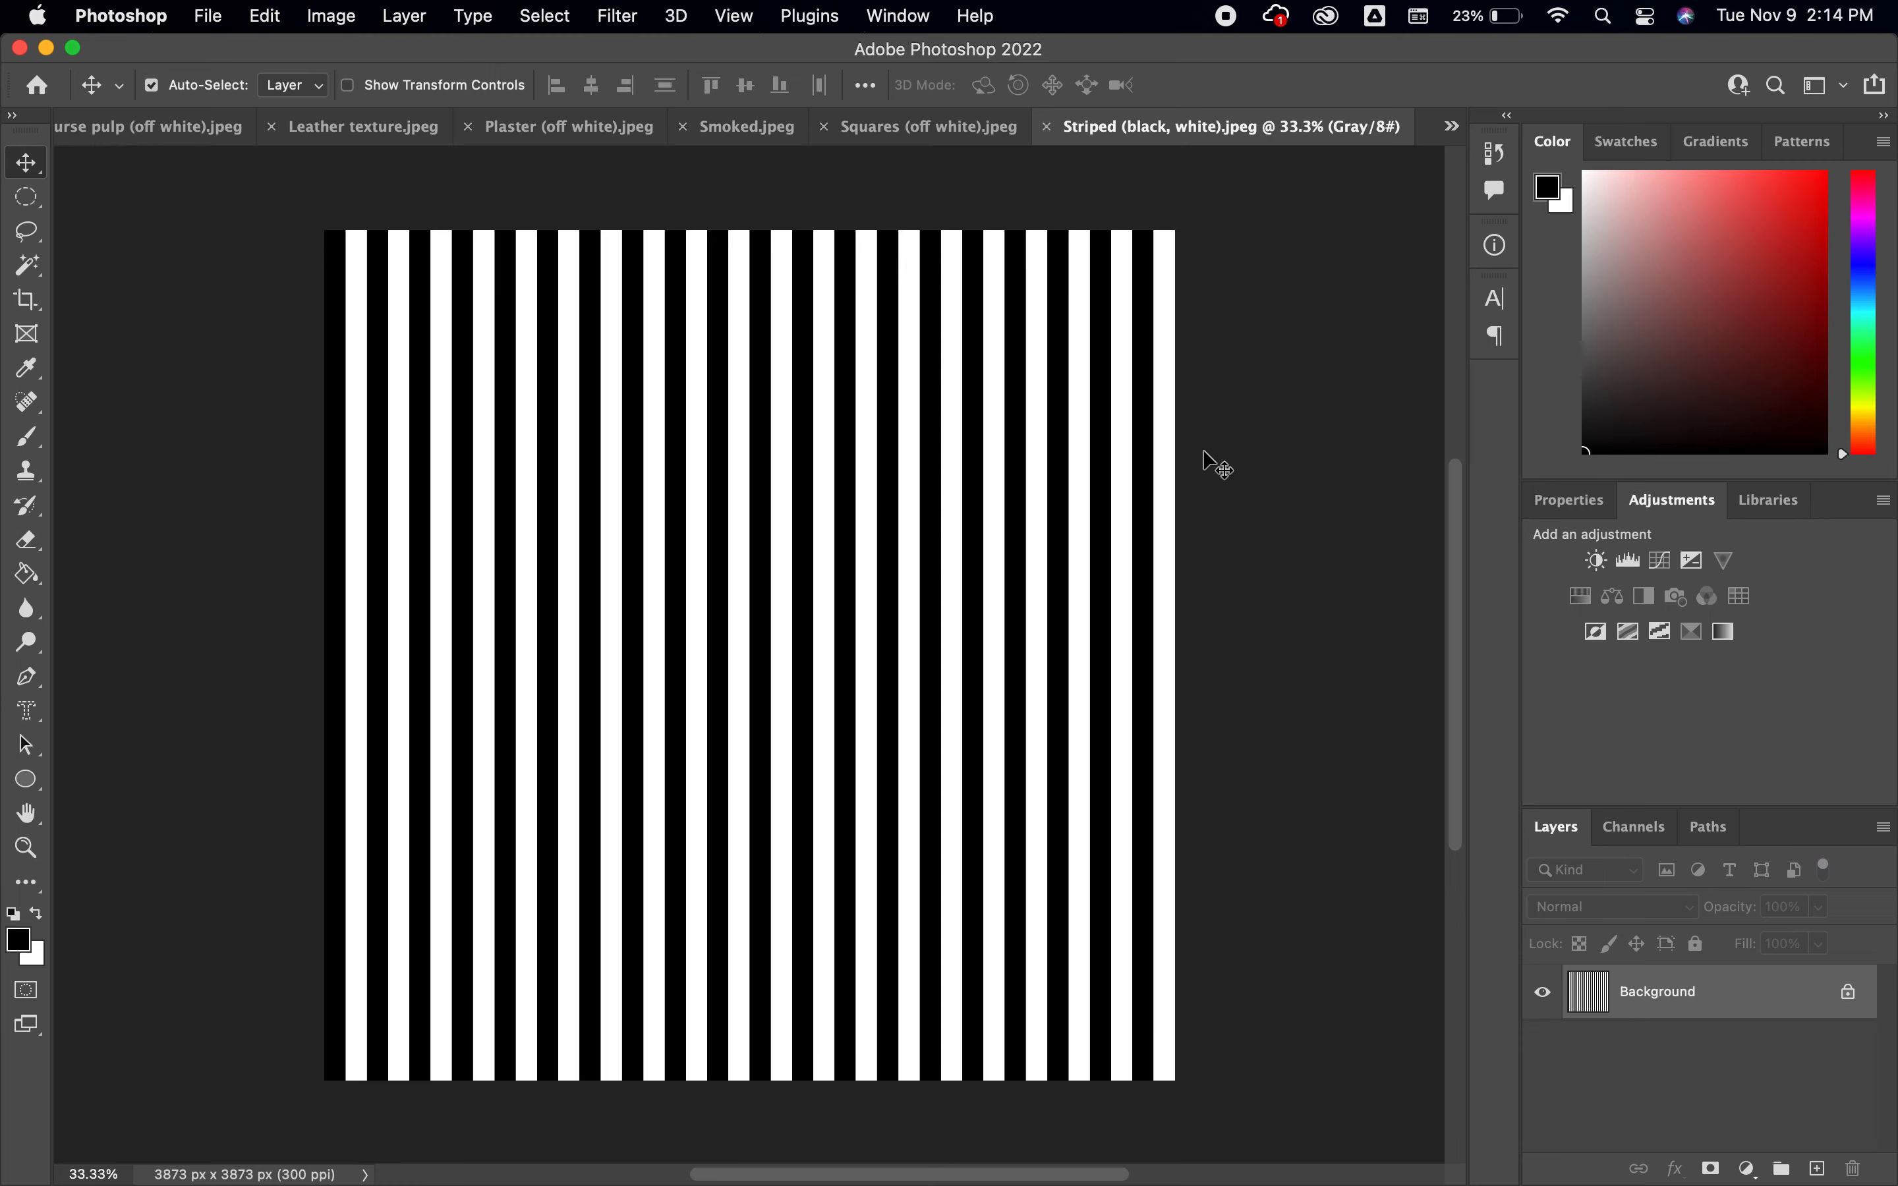
click(356, 24)
mouse_move(363, 52)
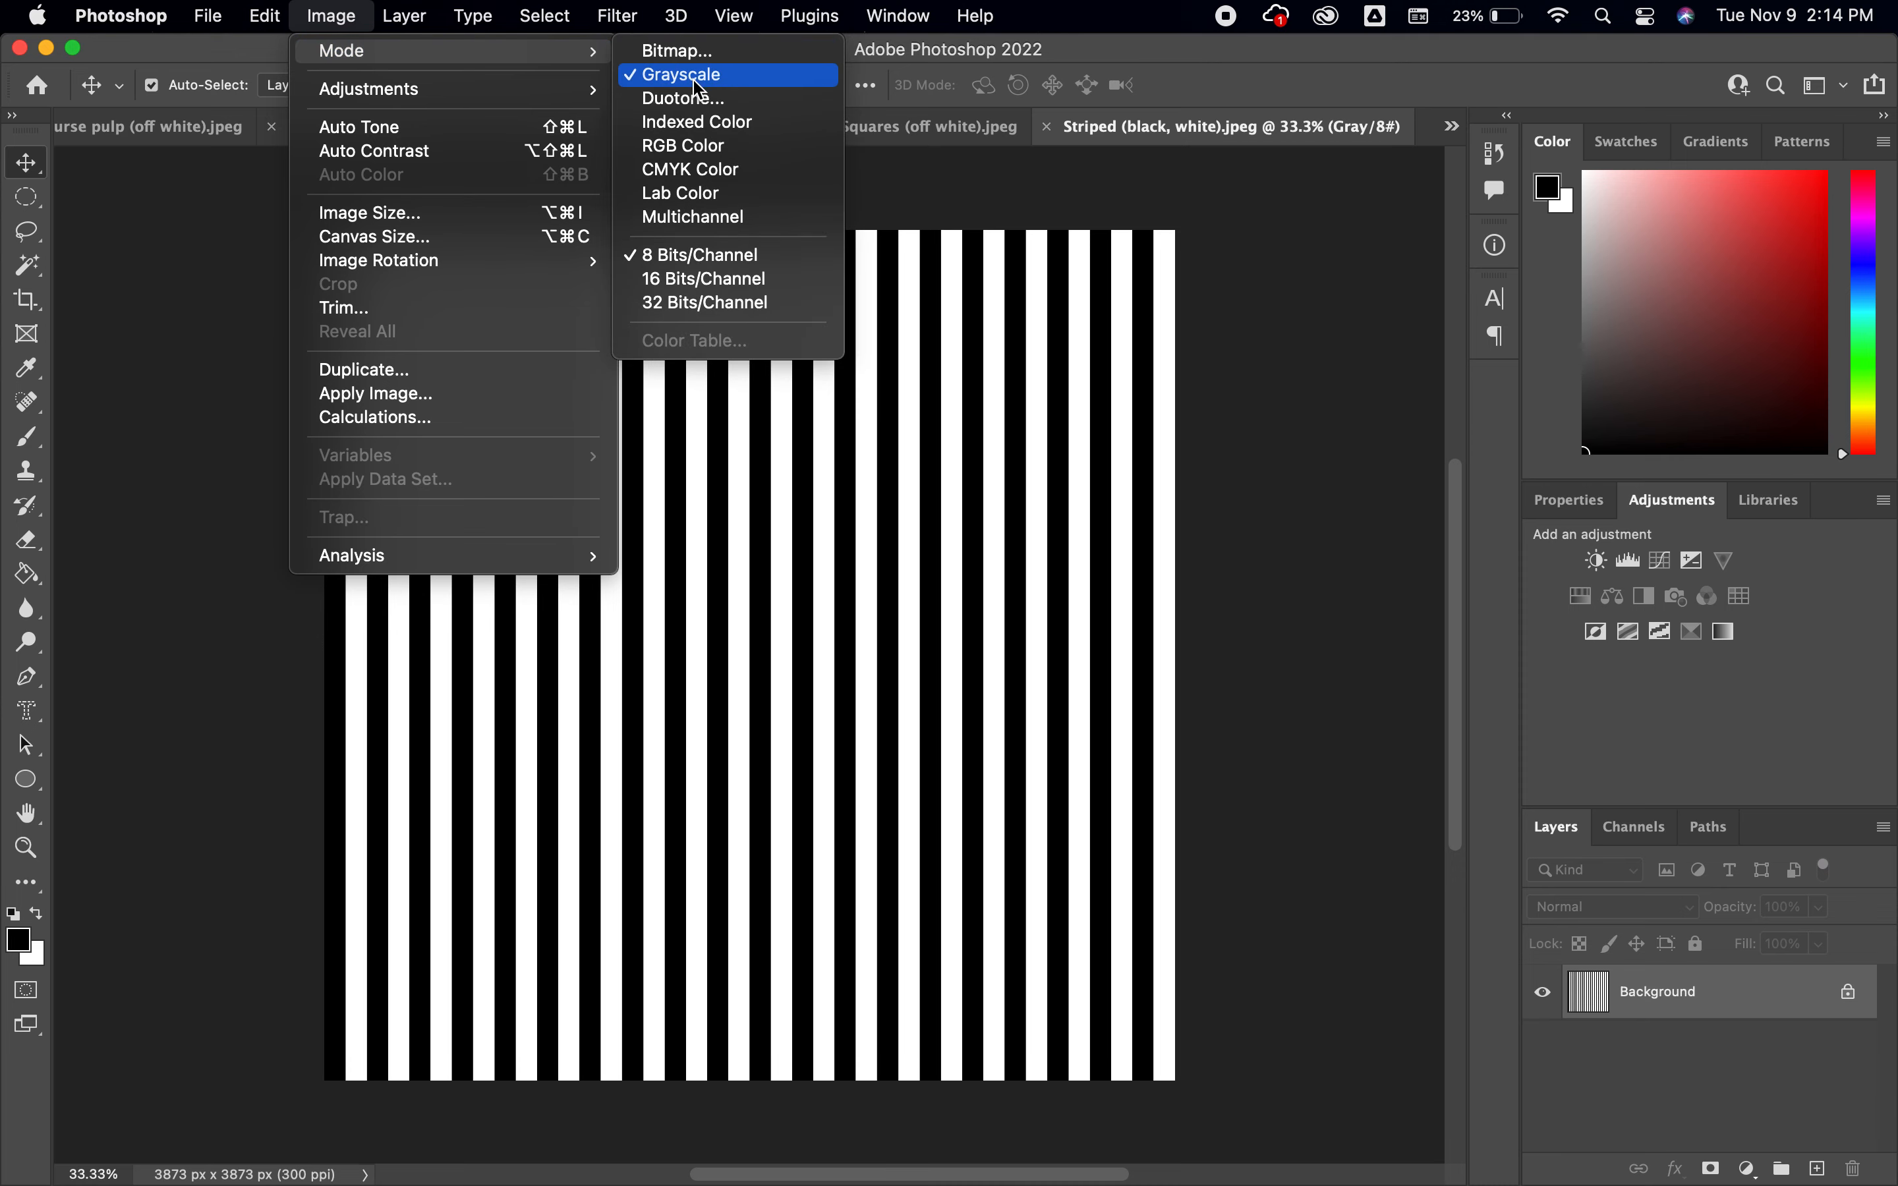
click(725, 149)
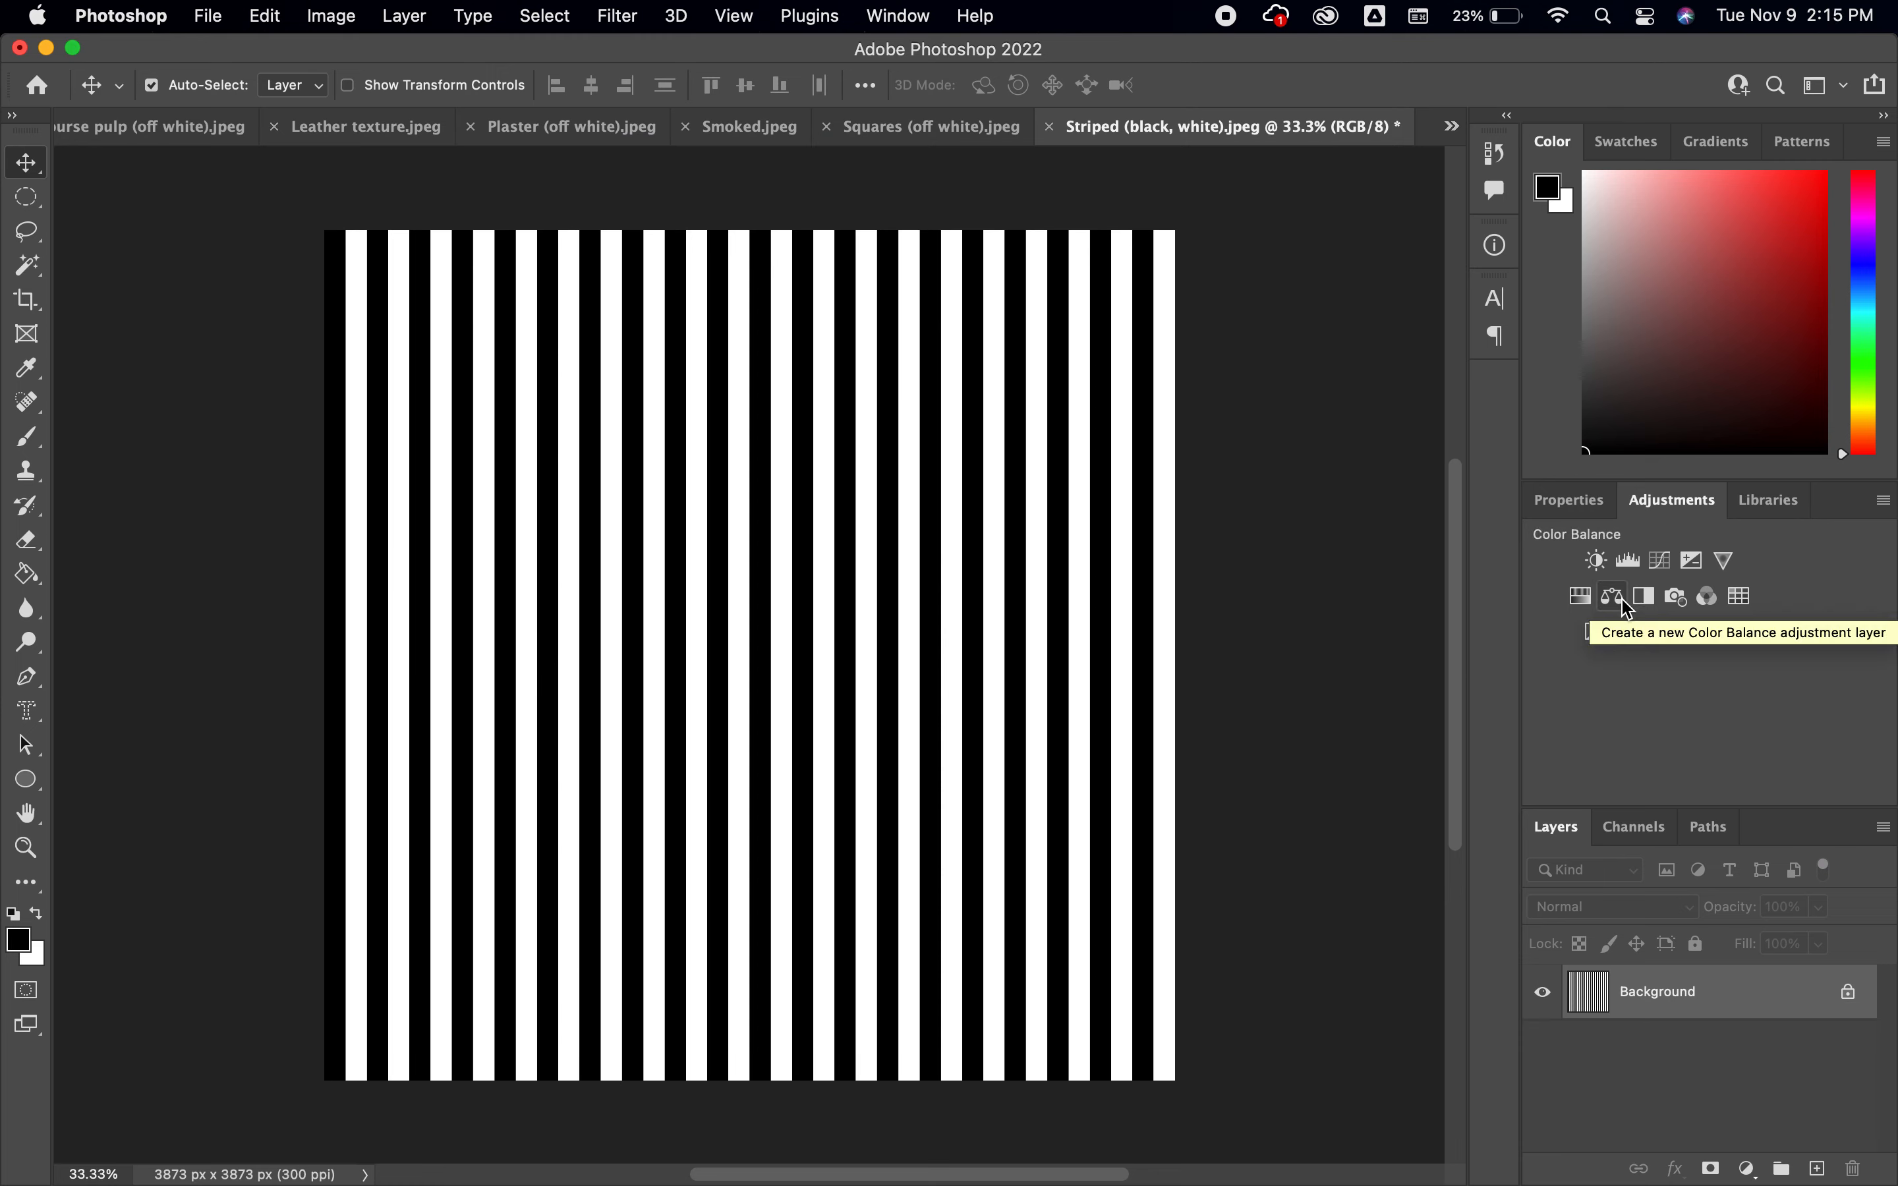
Try to recolor the black and white stripes with a Hue/Saturation adjustment layer, and delete that layer
click(1582, 598)
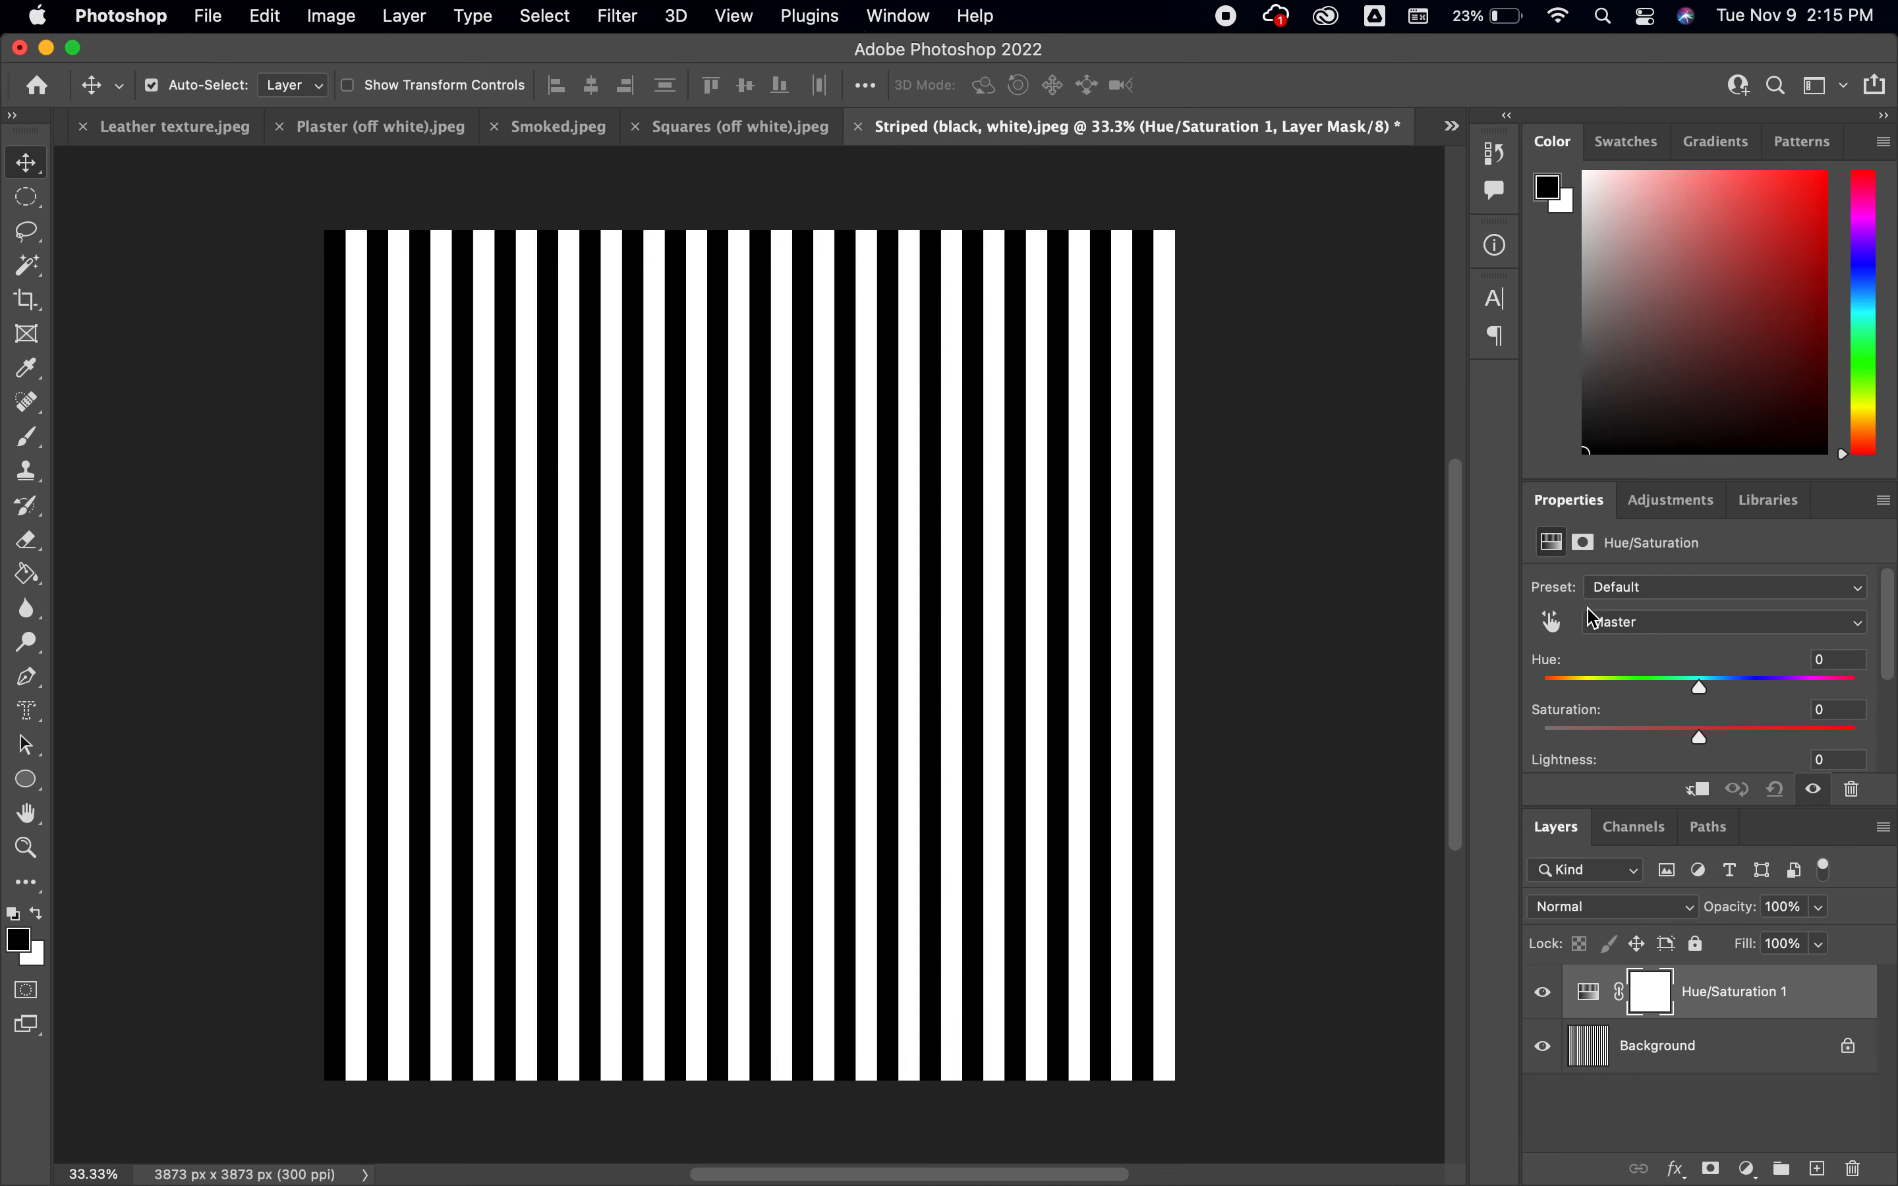
mouse_move(1707, 697)
mouse_down()
mouse_move(1551, 687)
mouse_move(1855, 690)
mouse_move(1700, 696)
mouse_up()
mouse_move(1703, 747)
mouse_down()
mouse_move(1820, 741)
mouse_move(1686, 762)
mouse_up()
drag(1787, 998, 1853, 1169)
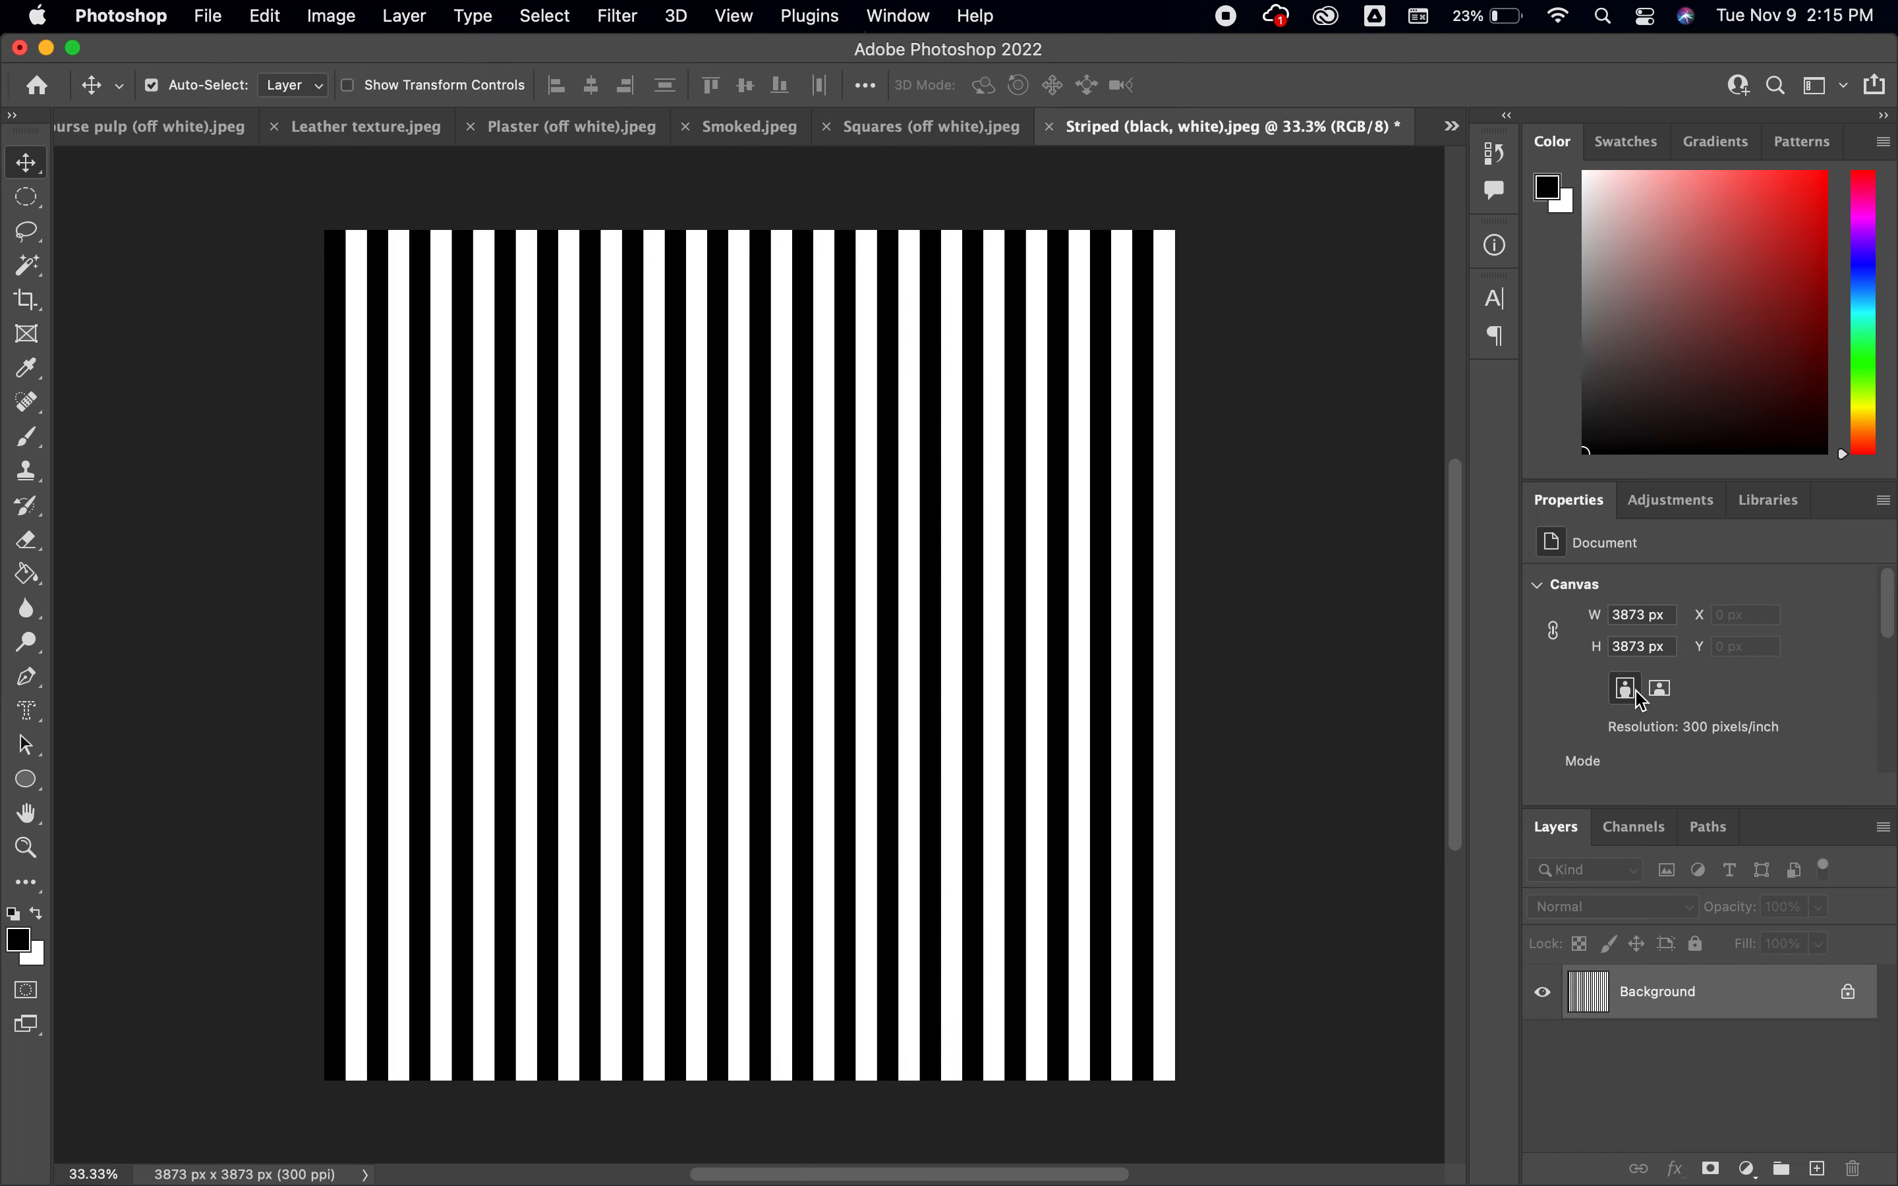
Try to alter the stripes with a Brightness/Contrast adjustment layer, and delete that layer
click(1670, 499)
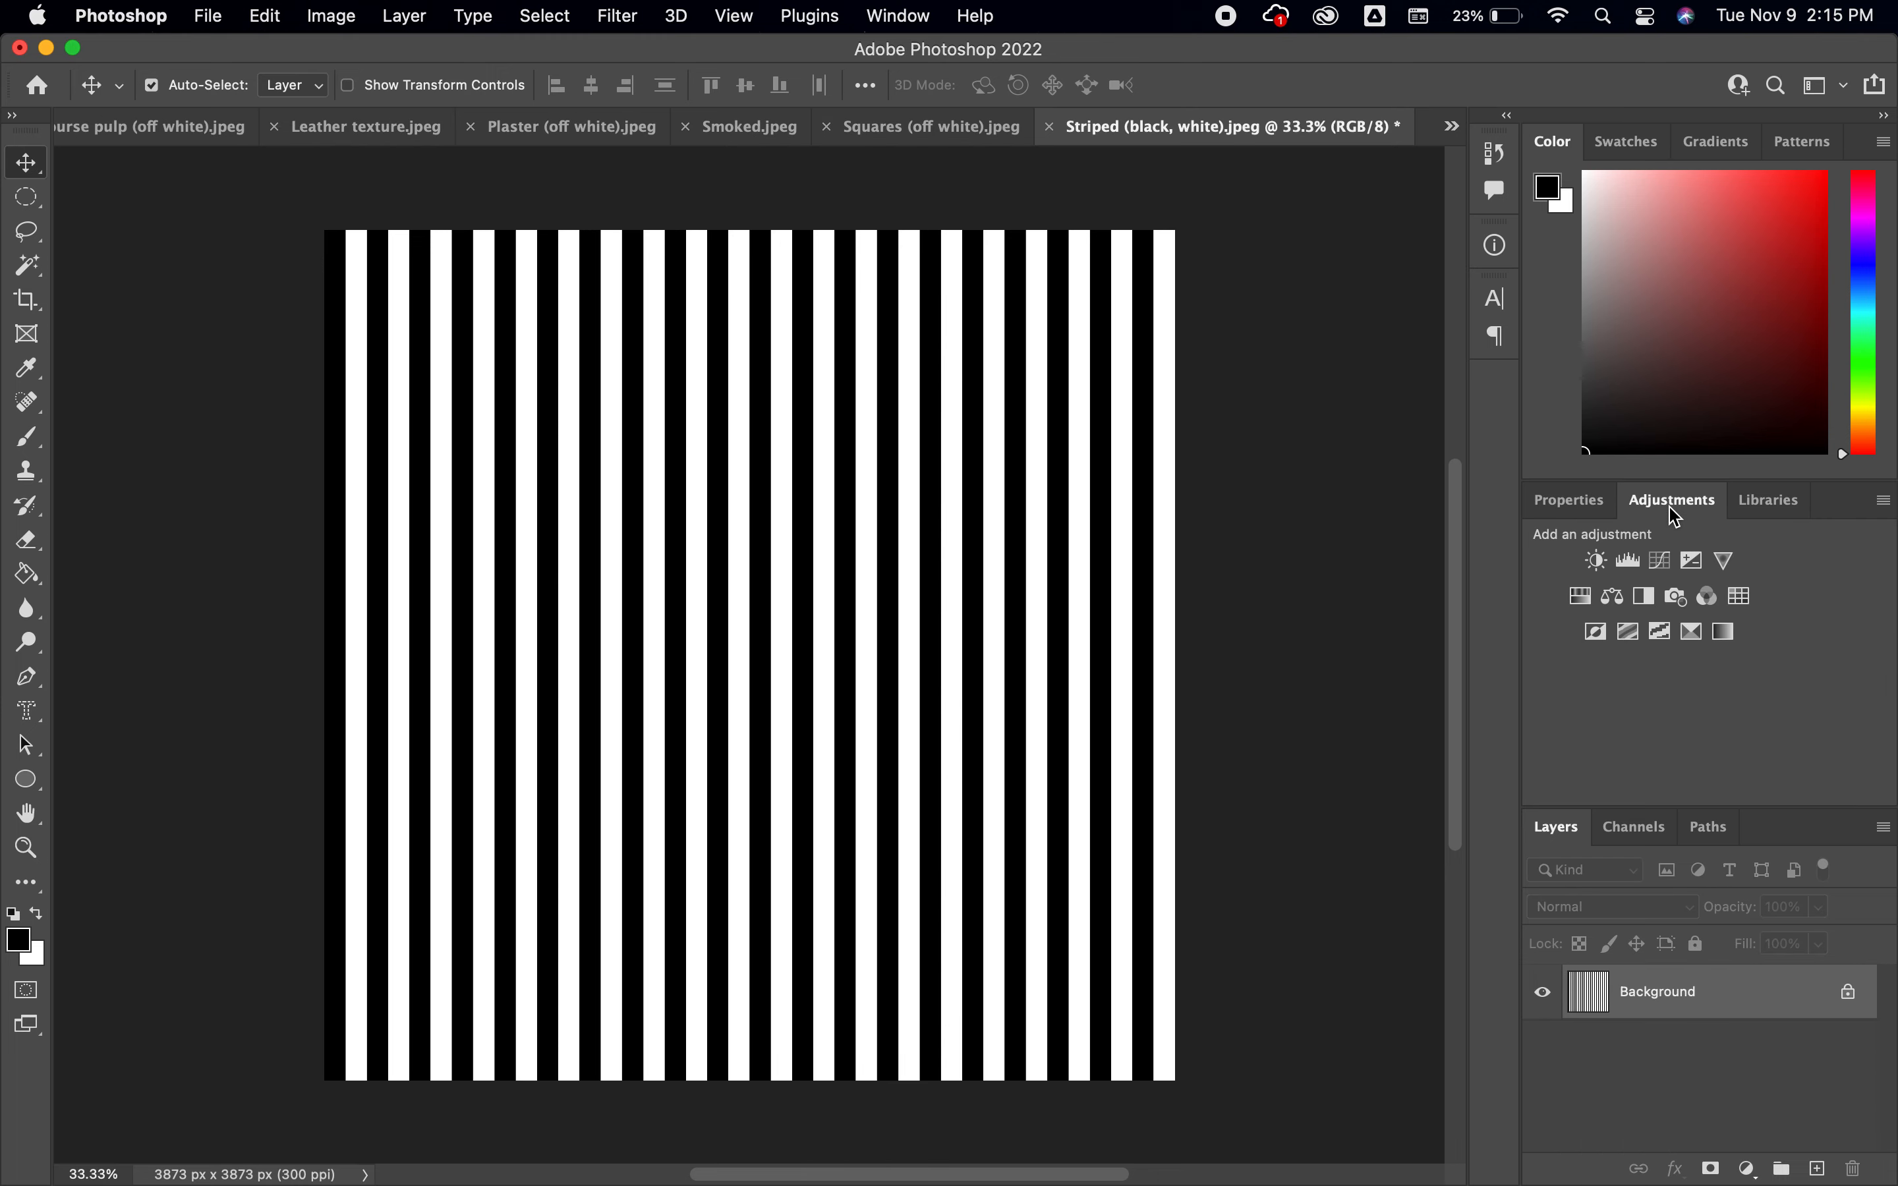
click(1597, 560)
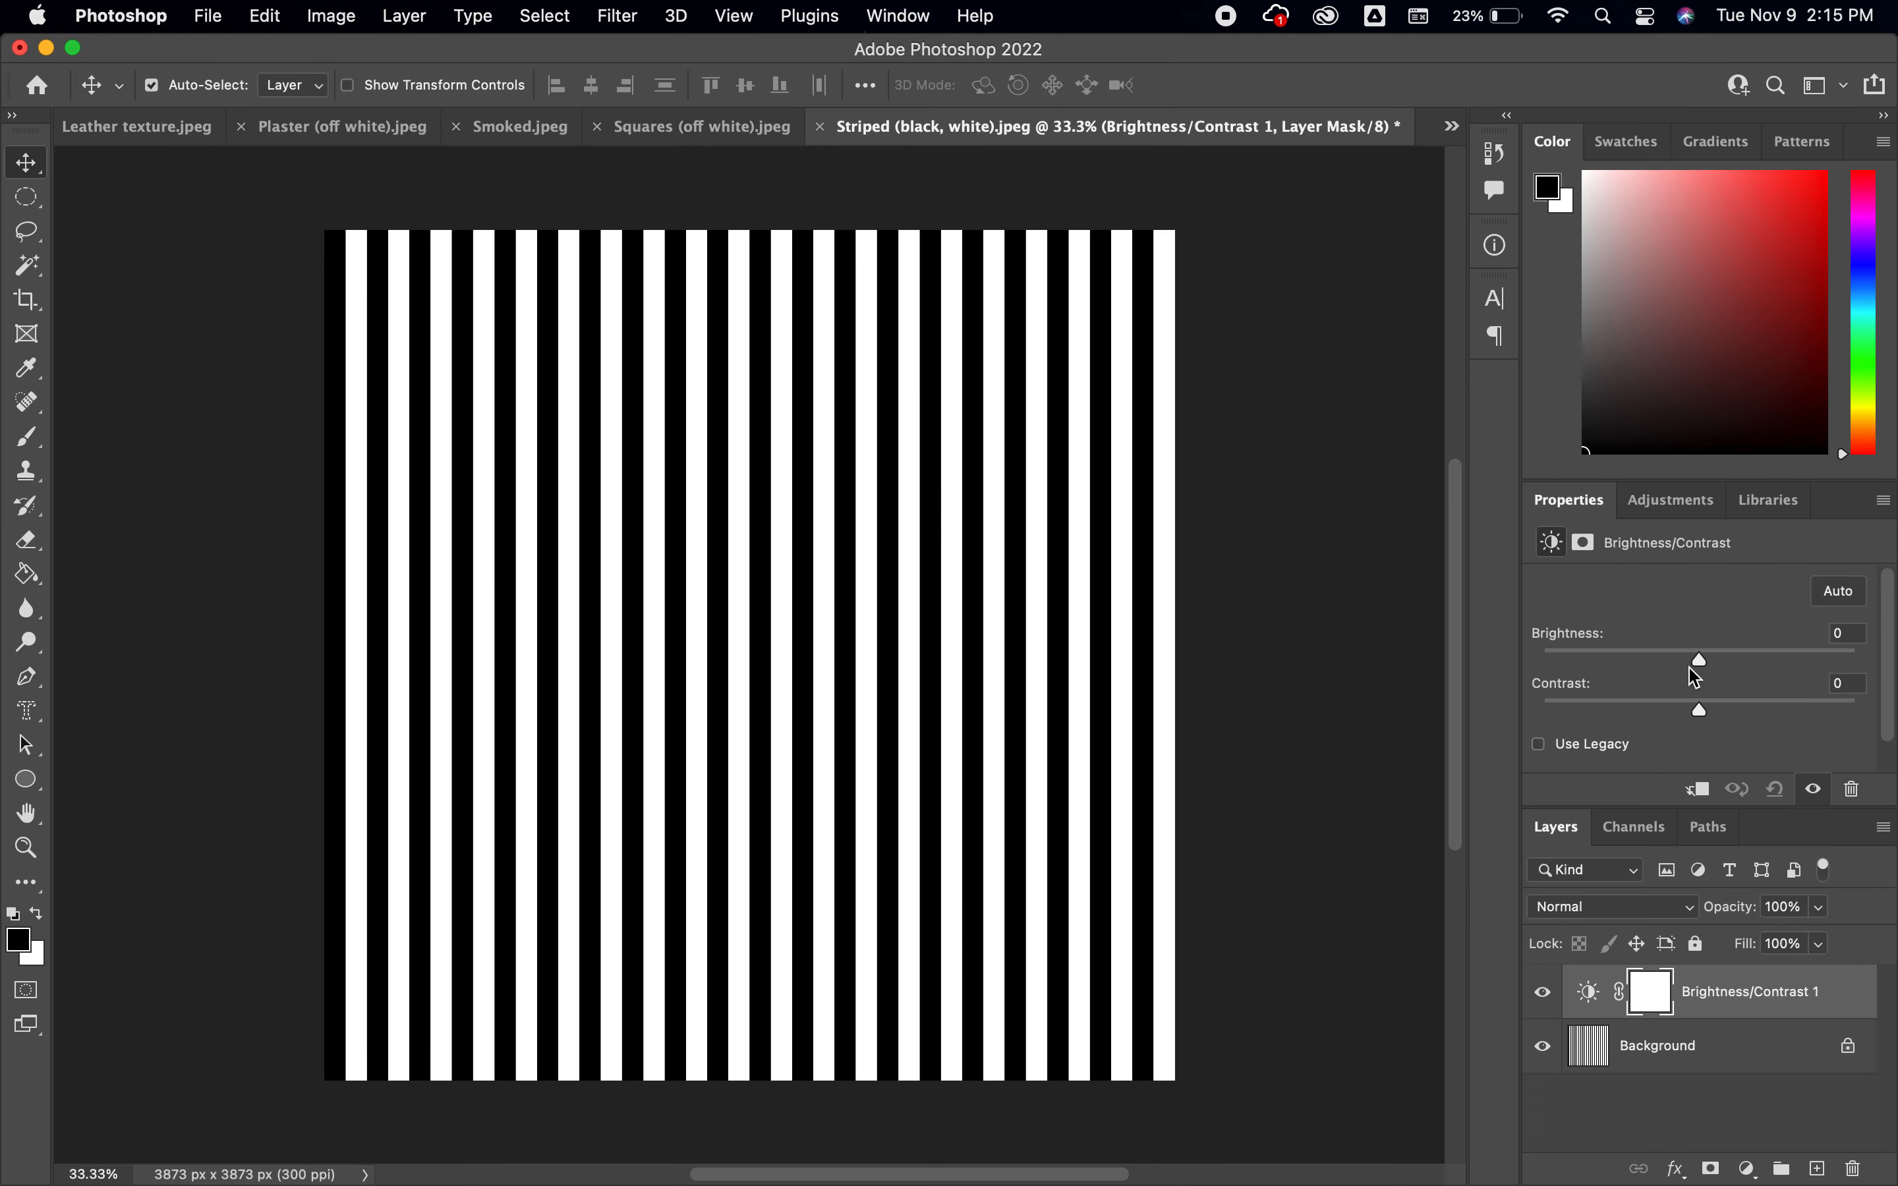
mouse_move(1704, 661)
mouse_down()
mouse_move(1822, 664)
mouse_move(1539, 667)
mouse_move(1791, 662)
mouse_move(1701, 676)
mouse_up()
drag(1780, 992, 1856, 1162)
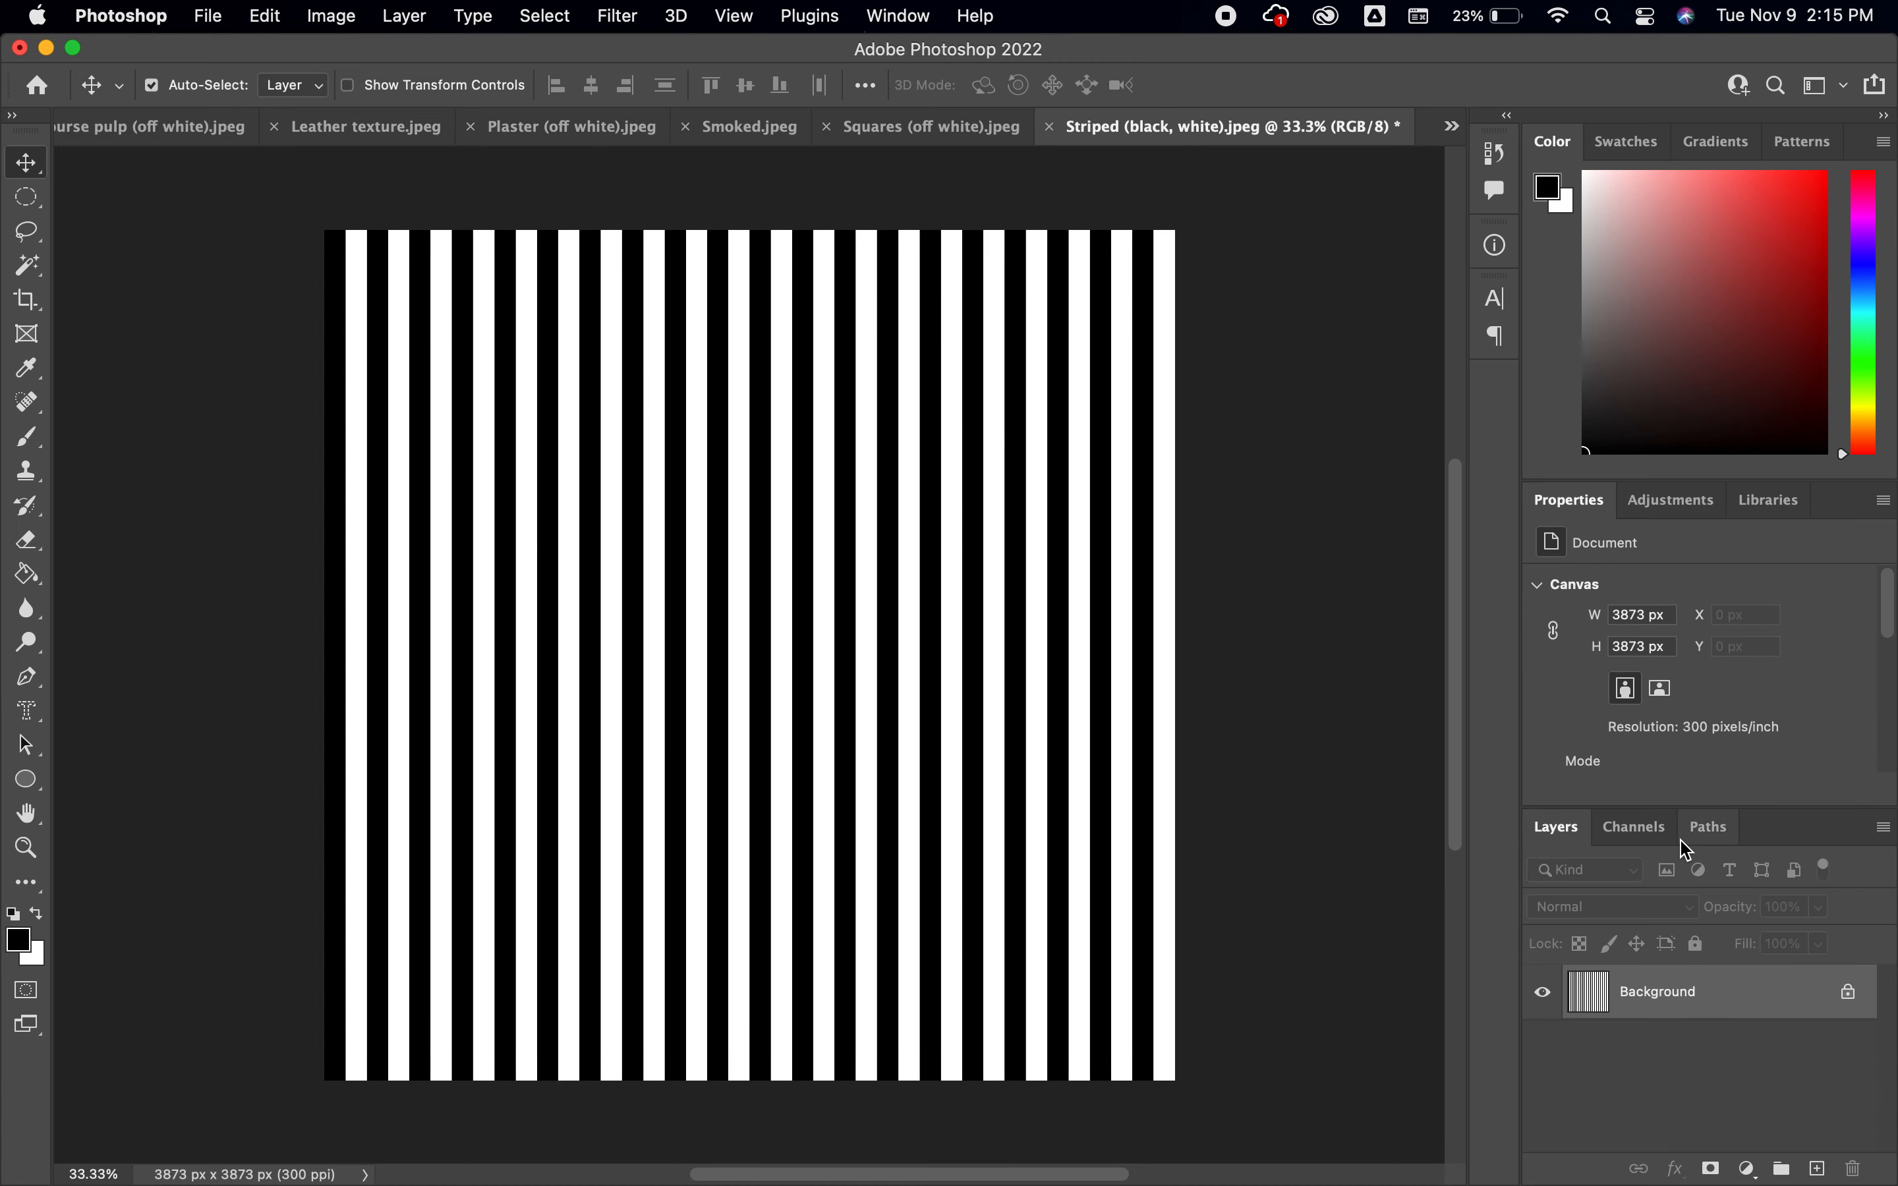
Add a Levels adjustment layer to the black and white striped image
click(1670, 500)
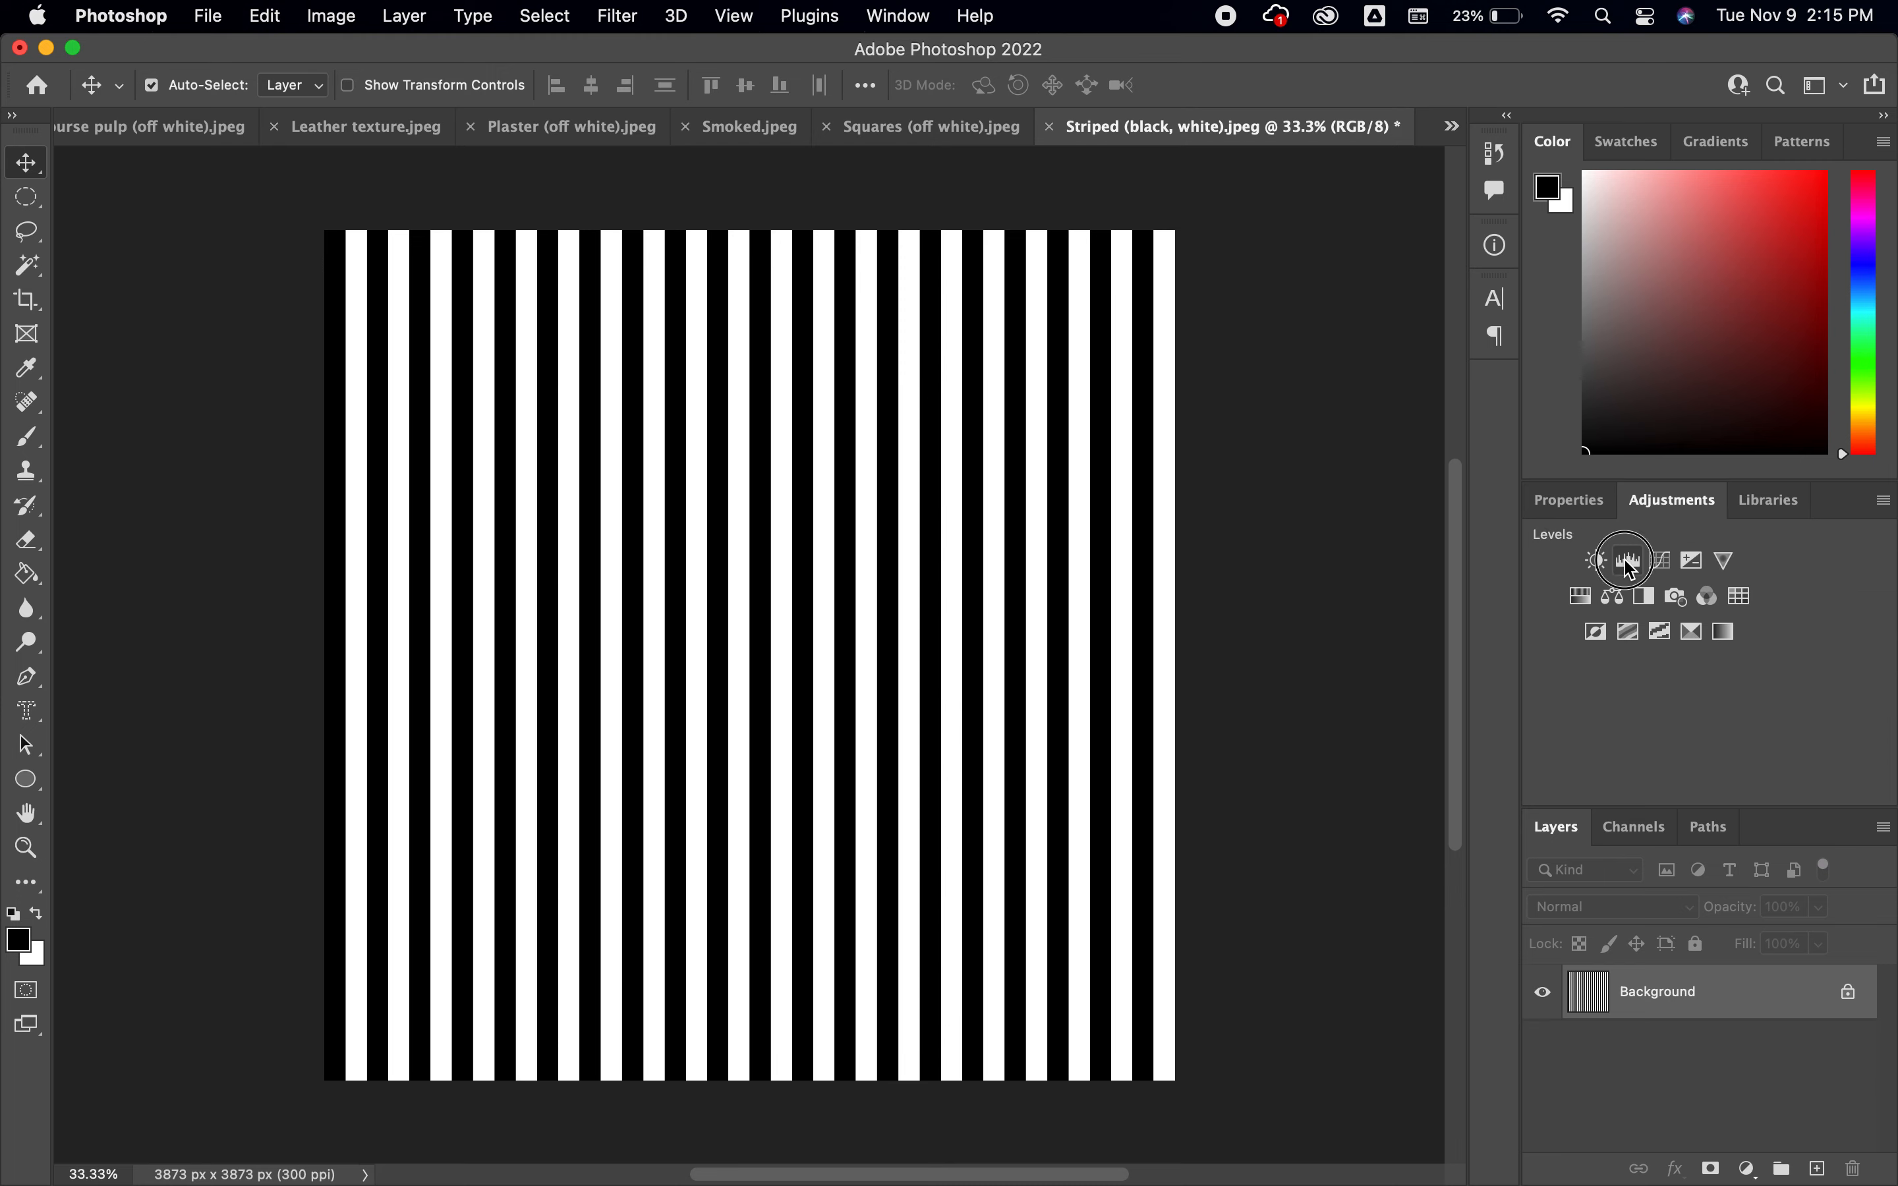
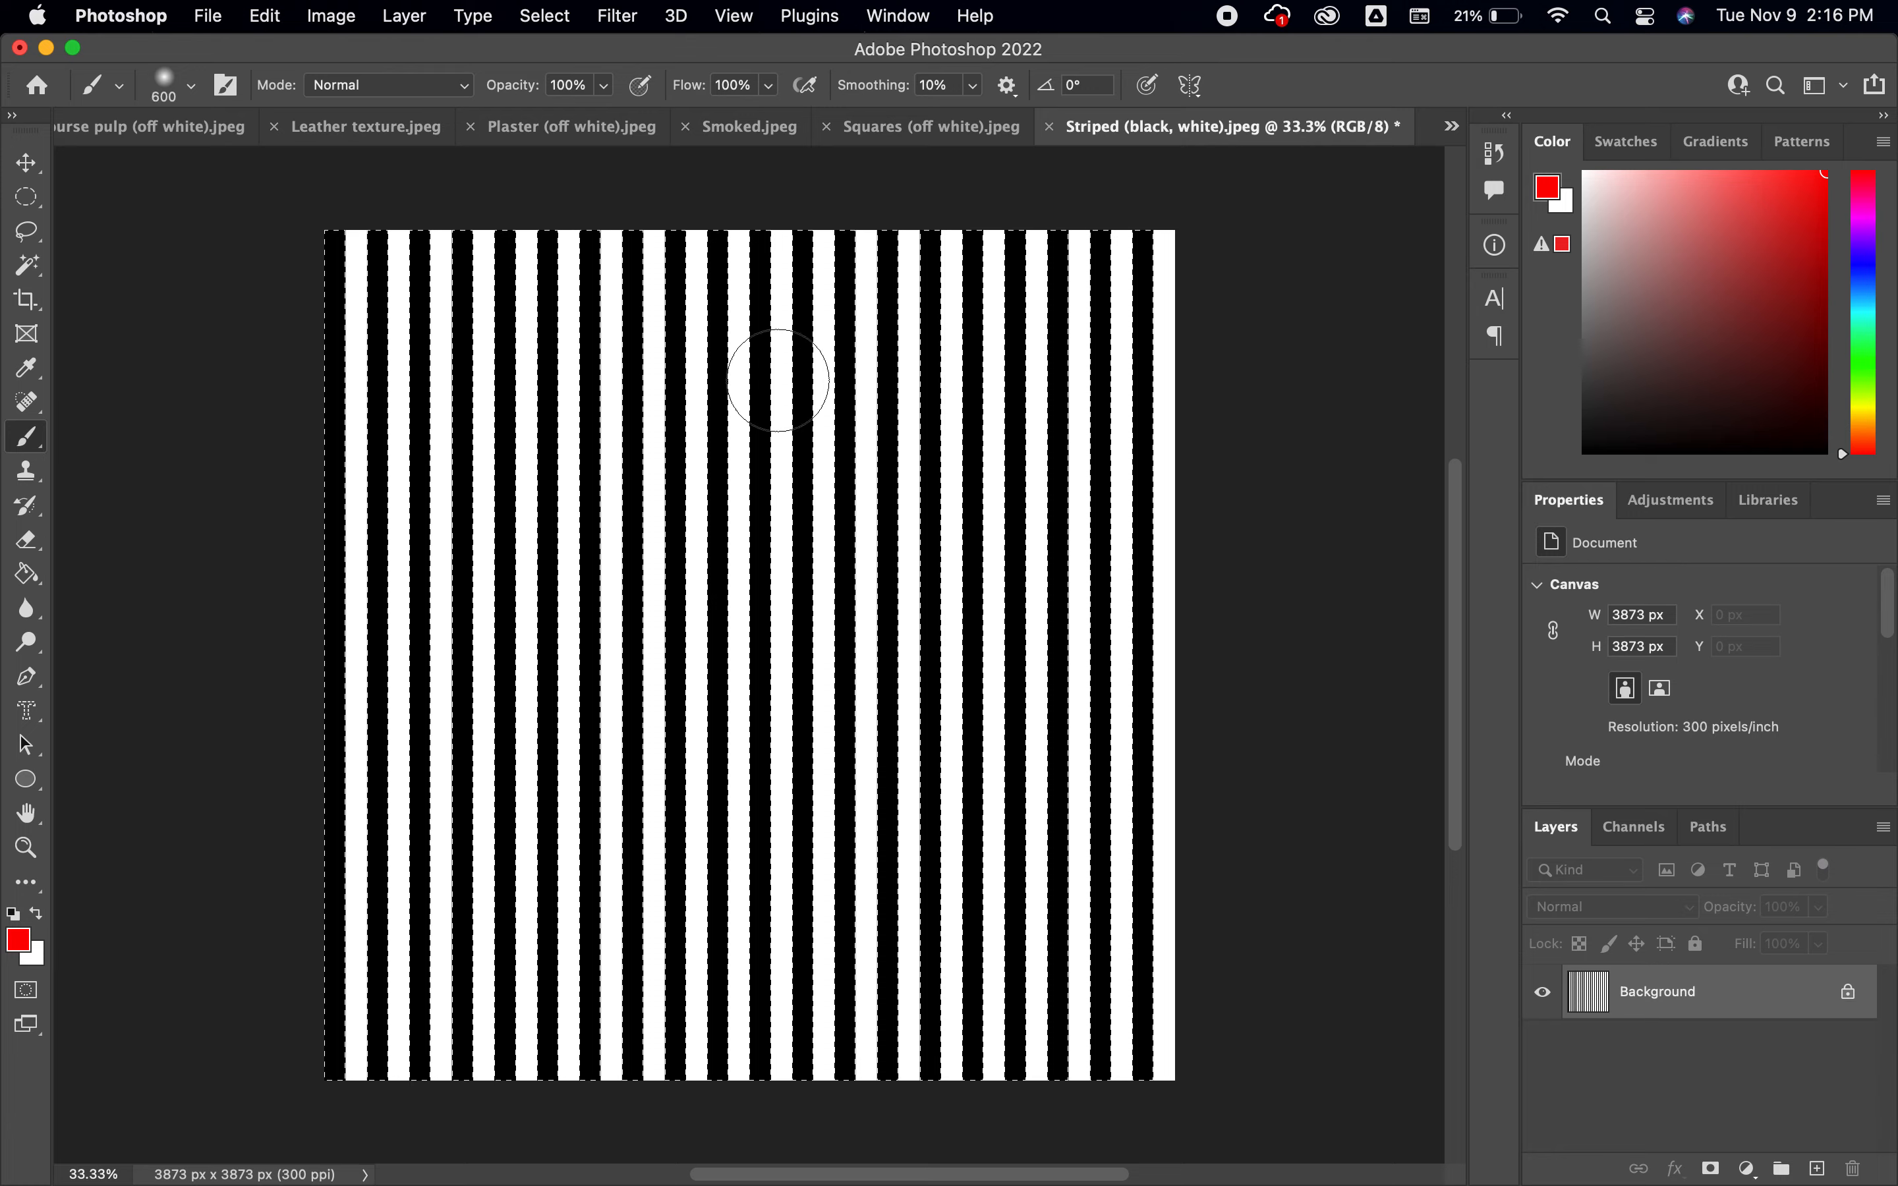
Paint all the selected black stripes red with an enlarged brush, and clear the selection
mouse_move(779, 379)
mouse_down()
mouse_move(513, 313)
mouse_move(530, 321)
mouse_move(299, 350)
mouse_move(400, 268)
mouse_move(491, 390)
mouse_move(402, 624)
mouse_move(421, 806)
mouse_move(434, 798)
mouse_move(528, 971)
mouse_move(432, 1095)
mouse_move(529, 1092)
mouse_move(677, 1041)
mouse_move(716, 1072)
mouse_move(824, 1046)
mouse_move(865, 1013)
mouse_move(1115, 989)
mouse_move(1119, 1062)
mouse_move(1079, 868)
mouse_move(1122, 828)
mouse_move(1040, 748)
mouse_move(802, 750)
mouse_move(488, 713)
mouse_move(759, 478)
mouse_move(942, 432)
mouse_move(1047, 486)
mouse_move(1139, 490)
mouse_move(941, 390)
mouse_up()
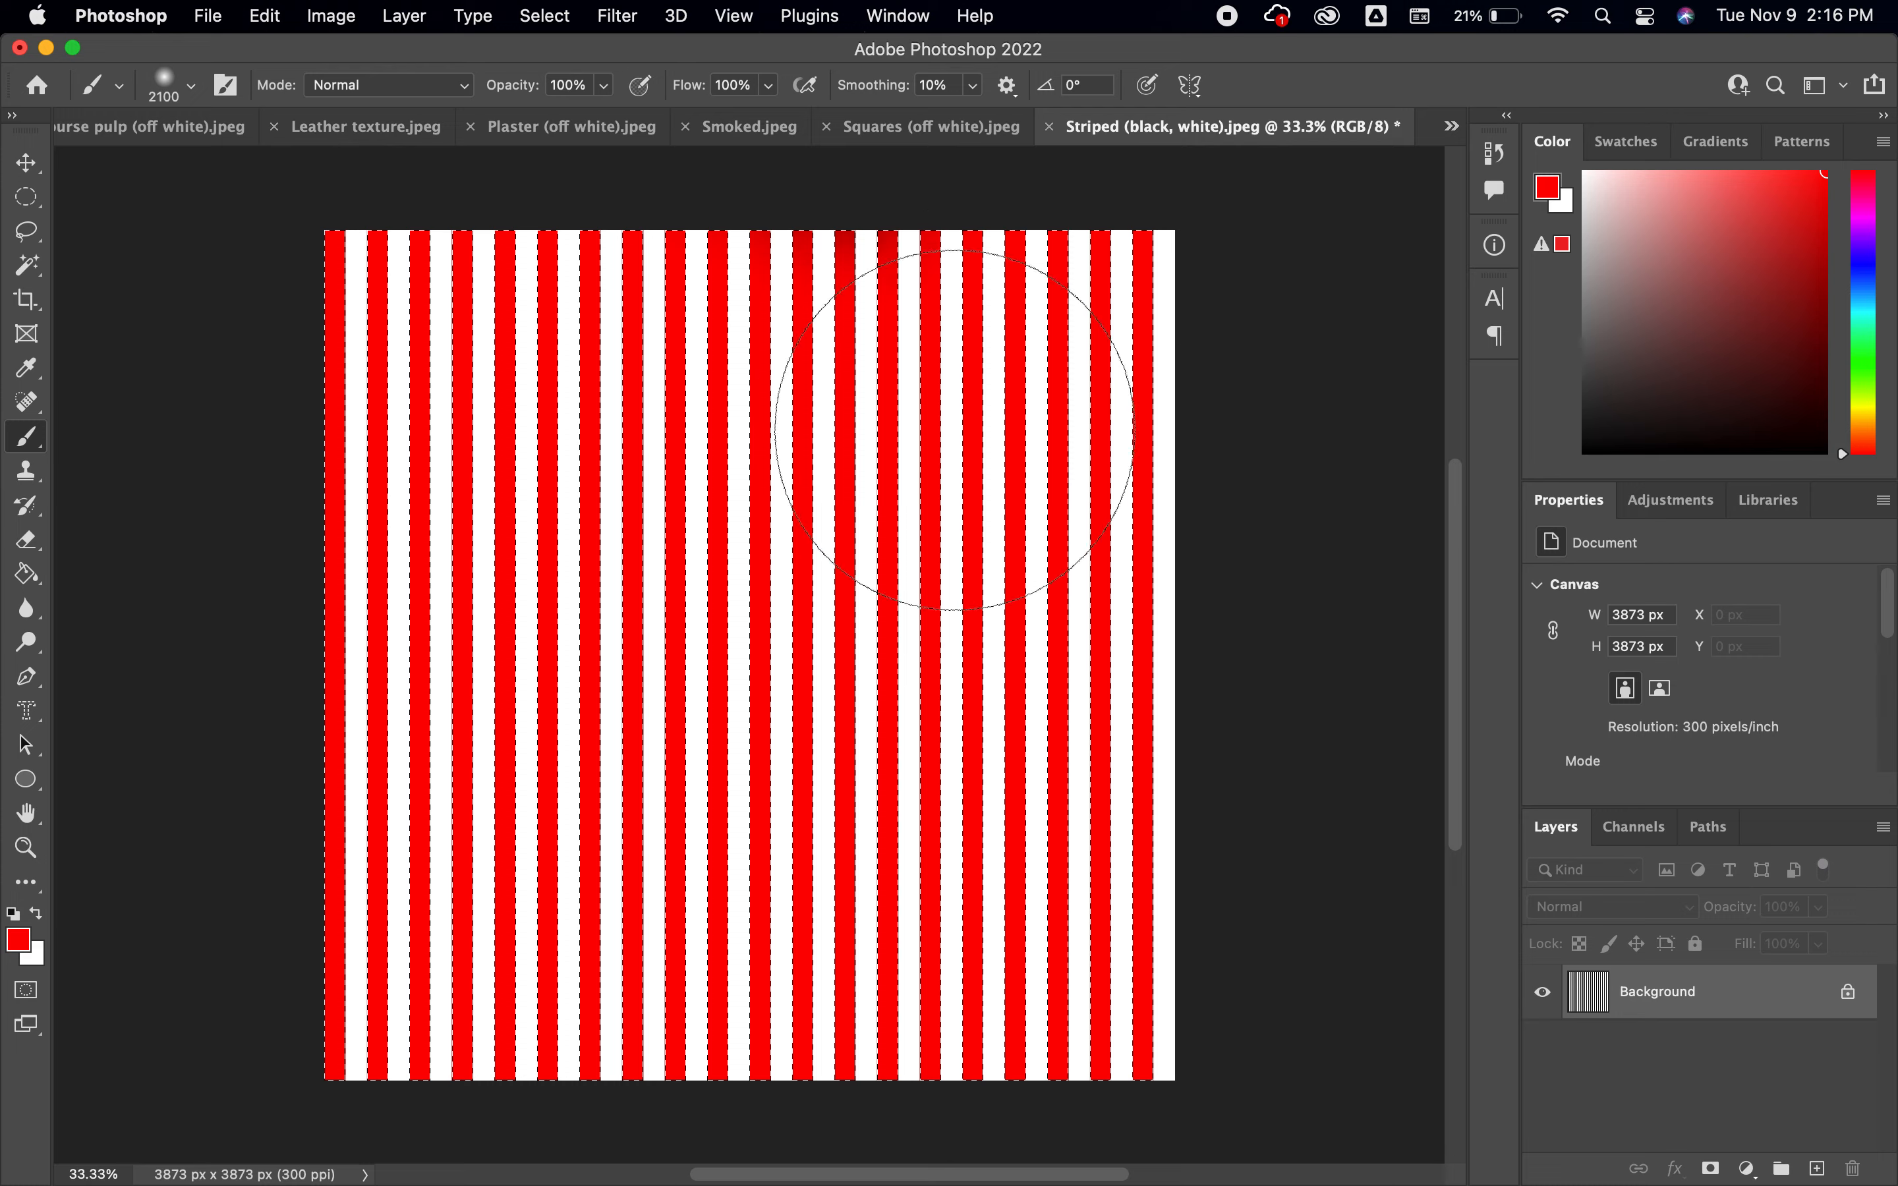
key(super+d)
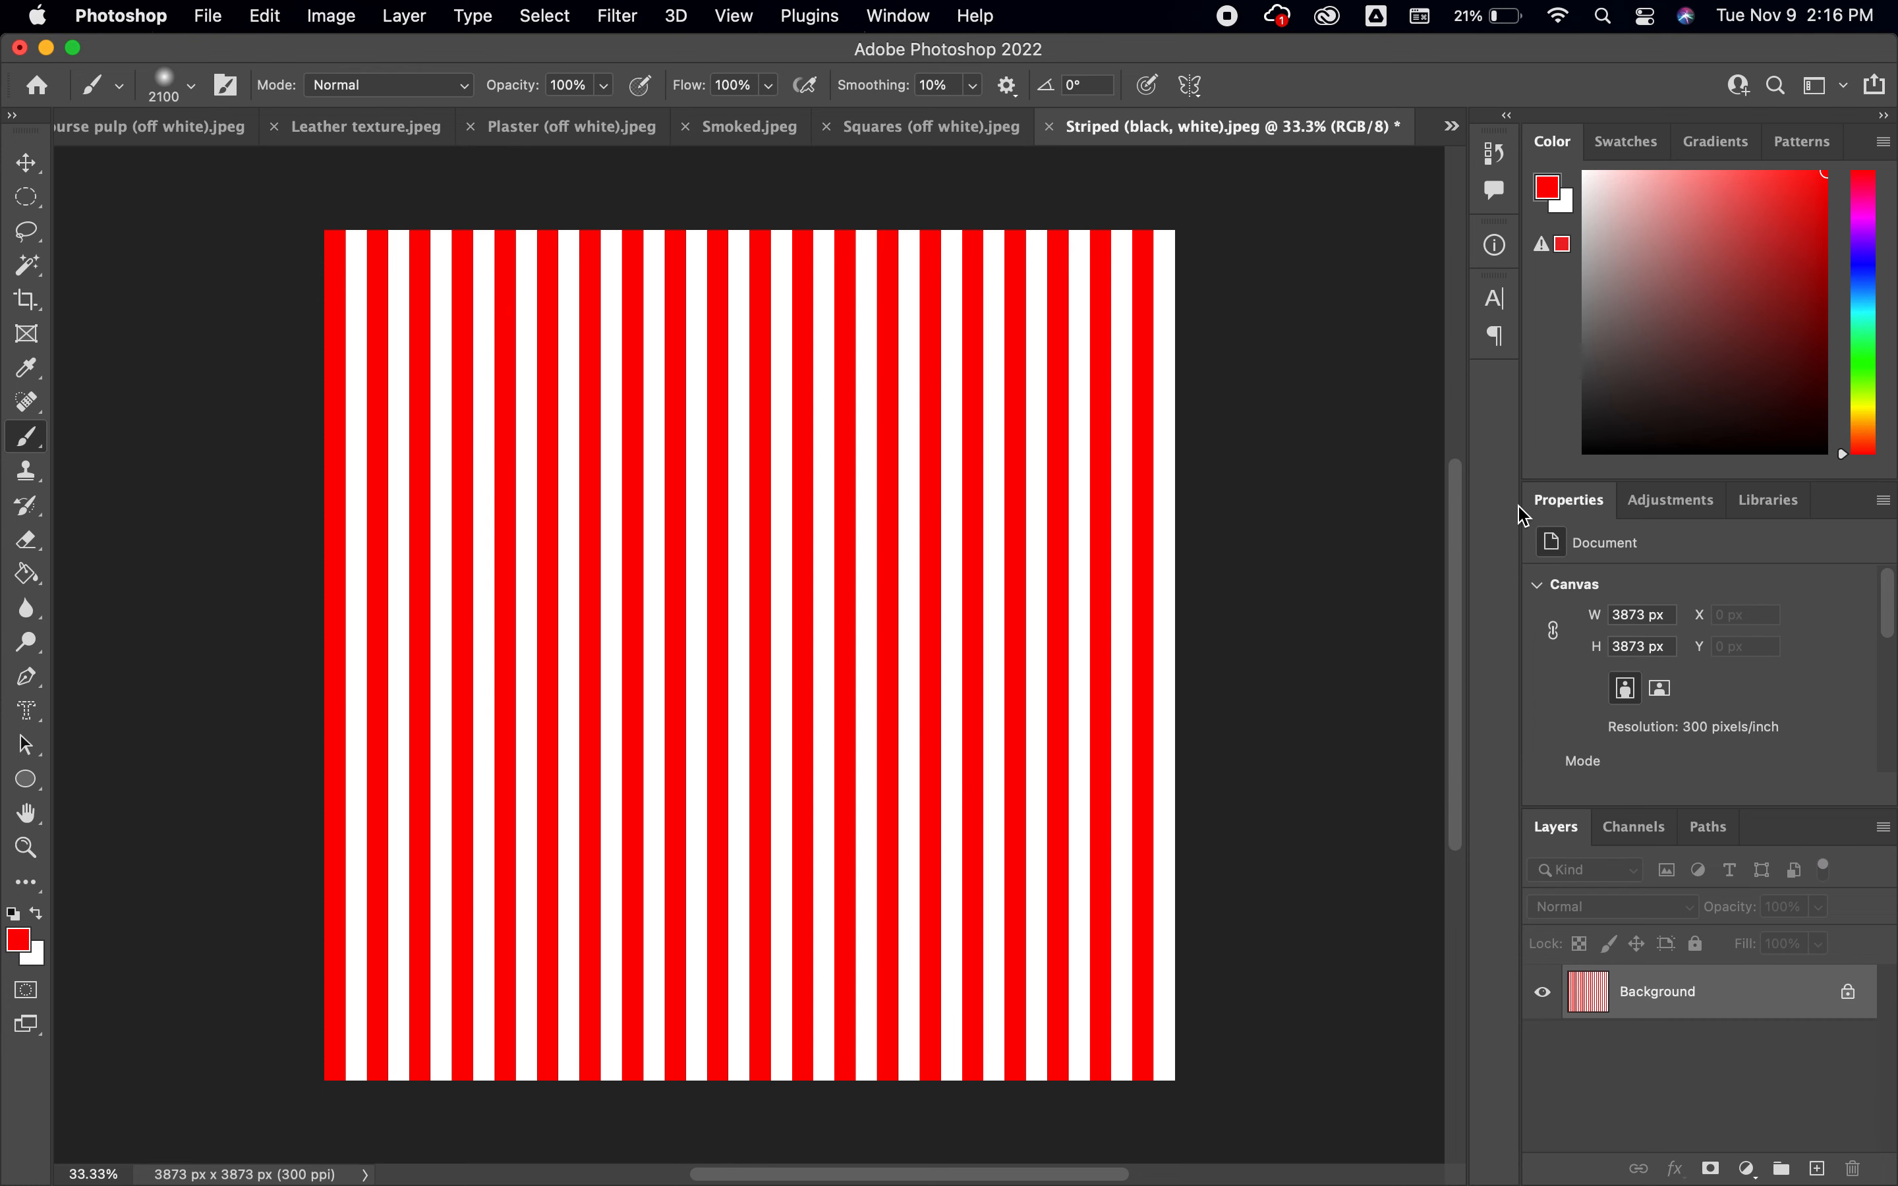
Try to recolor the red stripes with a Hue/Saturation adjustment layer, and delete that layer
click(1670, 504)
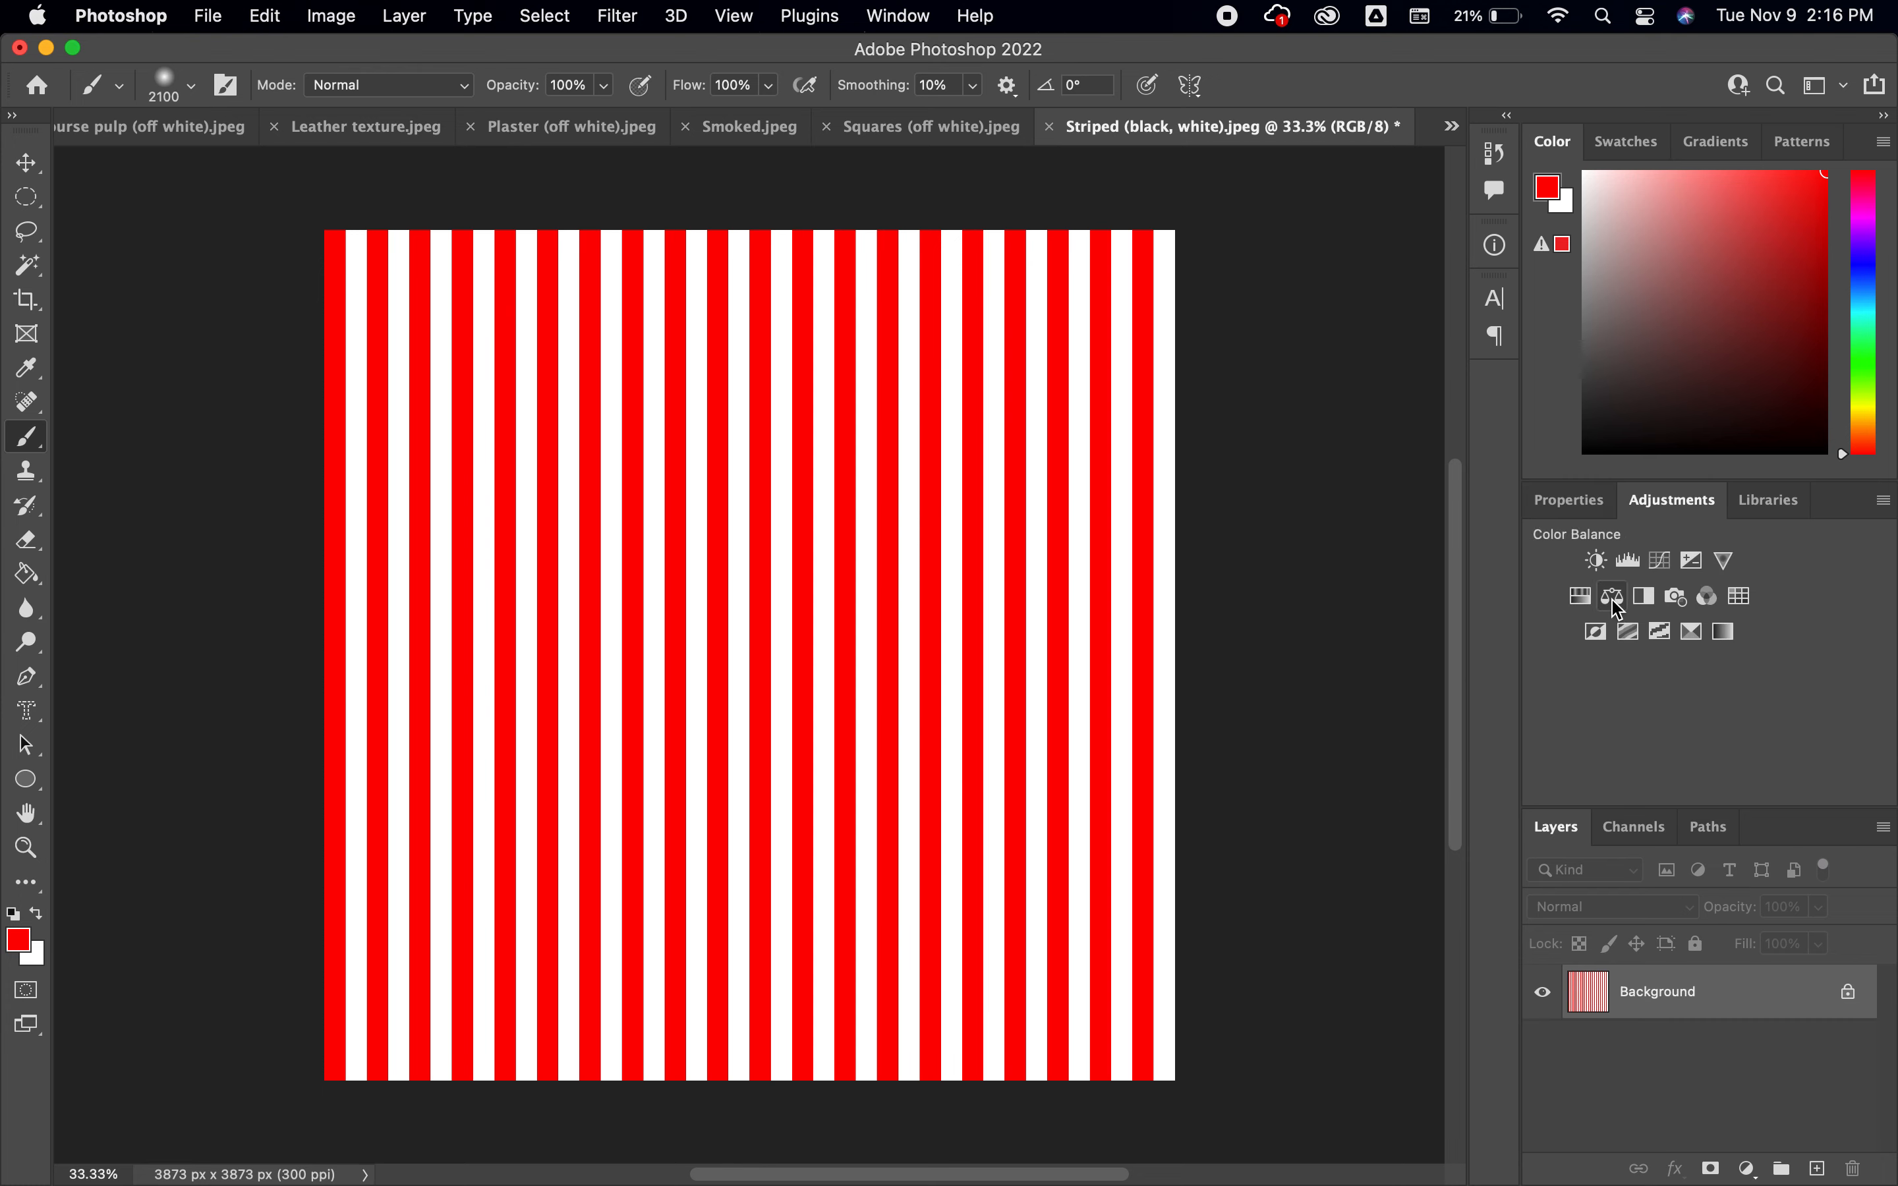
click(1581, 598)
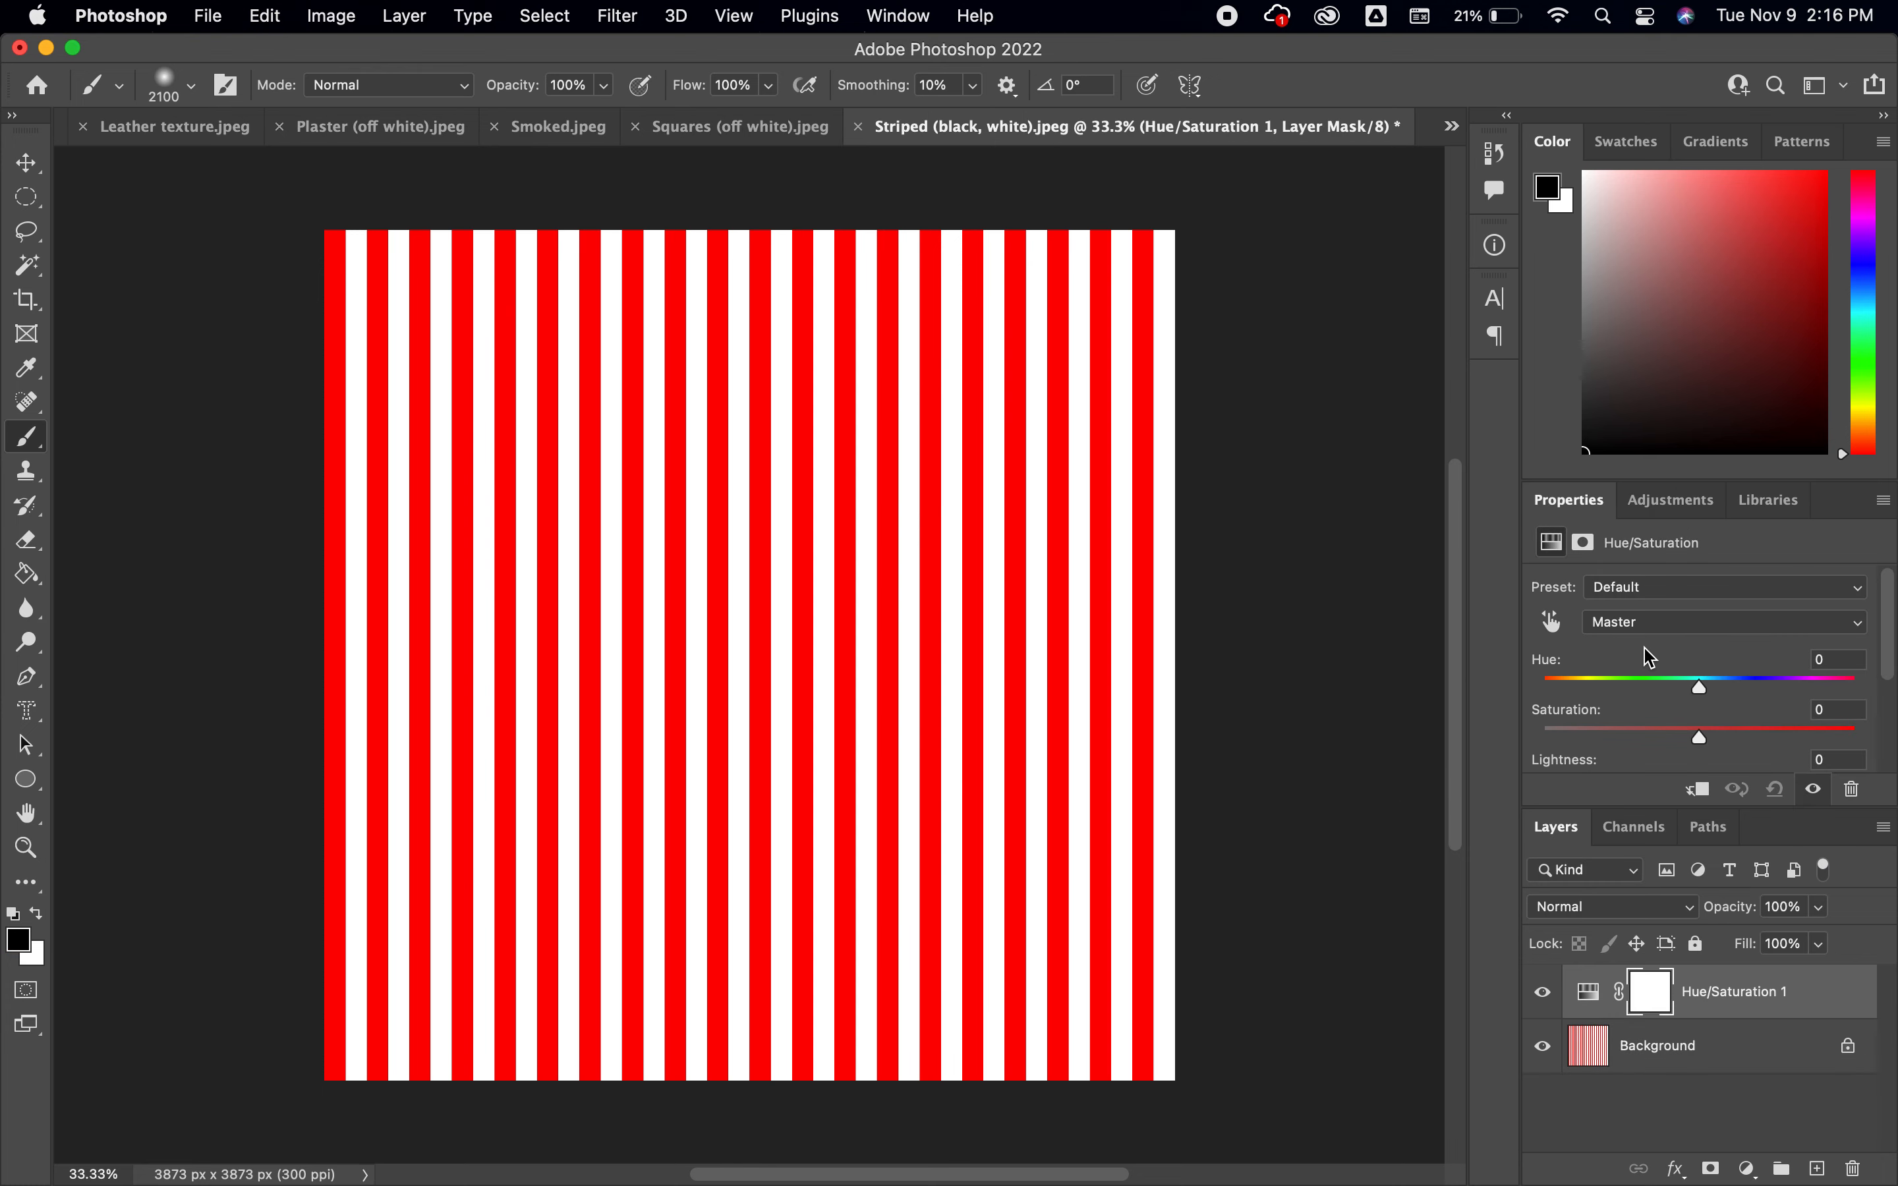
mouse_move(1706, 697)
mouse_down()
mouse_move(1611, 691)
mouse_move(1779, 690)
mouse_move(1708, 700)
mouse_move(1709, 721)
mouse_up()
drag(1826, 1008, 1852, 1168)
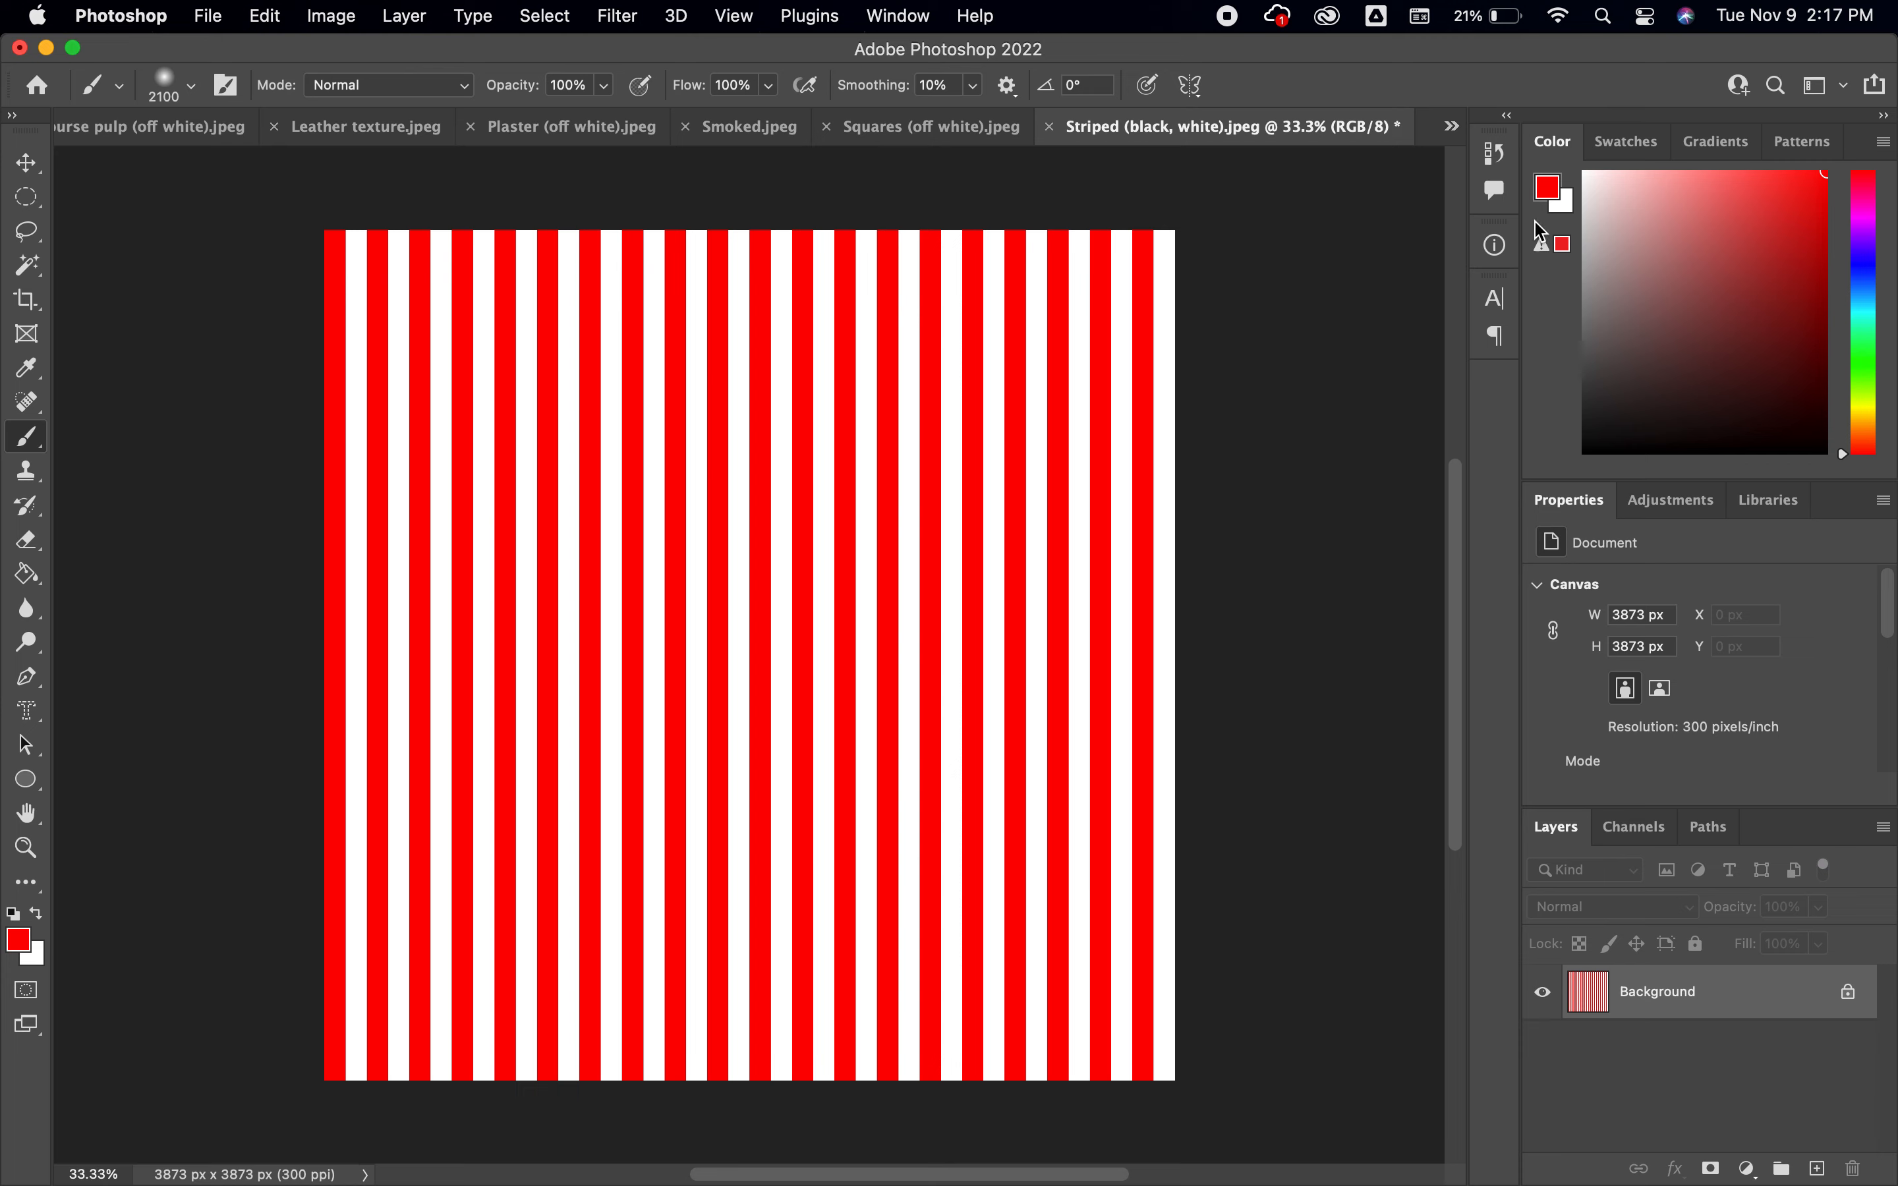
Revert the striped document to its original opened snapshot in the history
click(1498, 155)
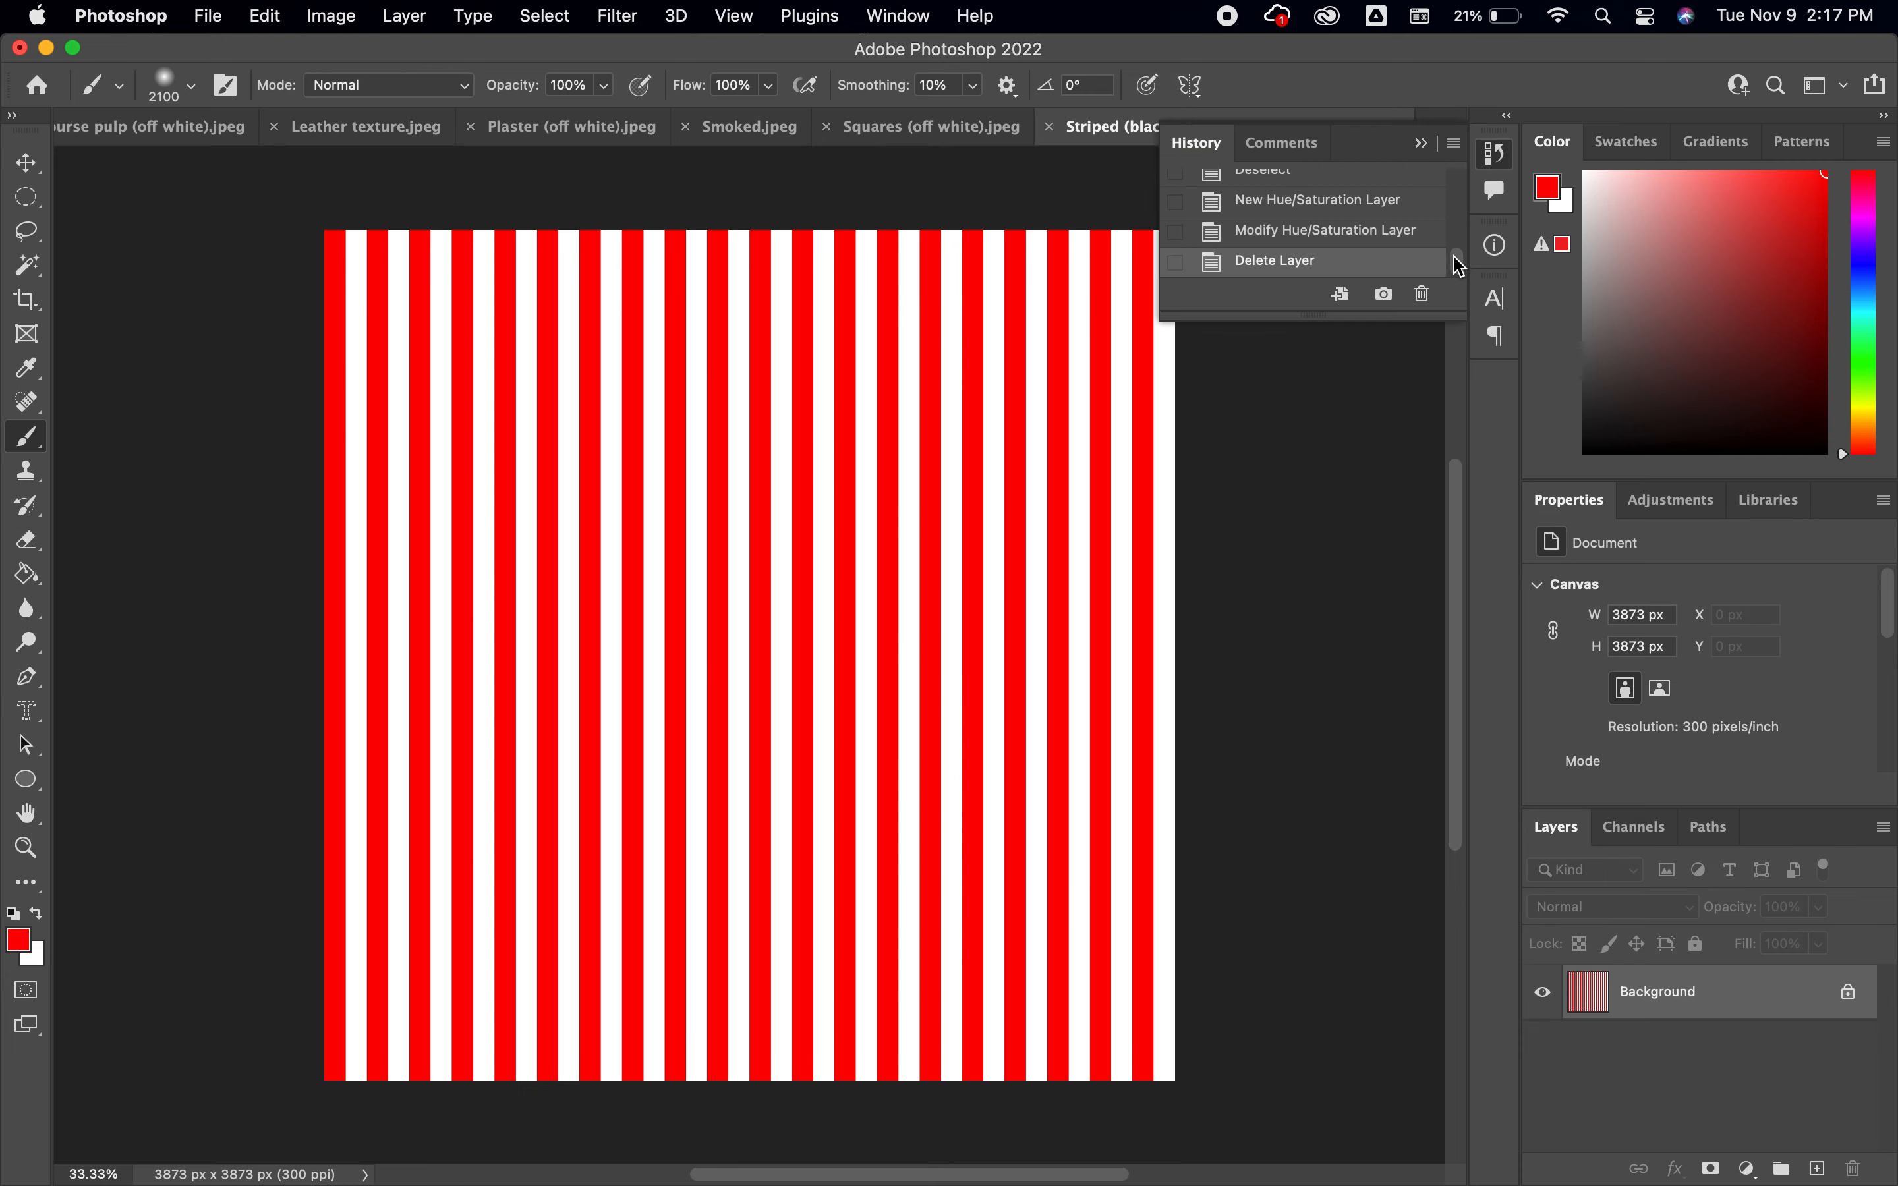
drag(1463, 270, 1468, 182)
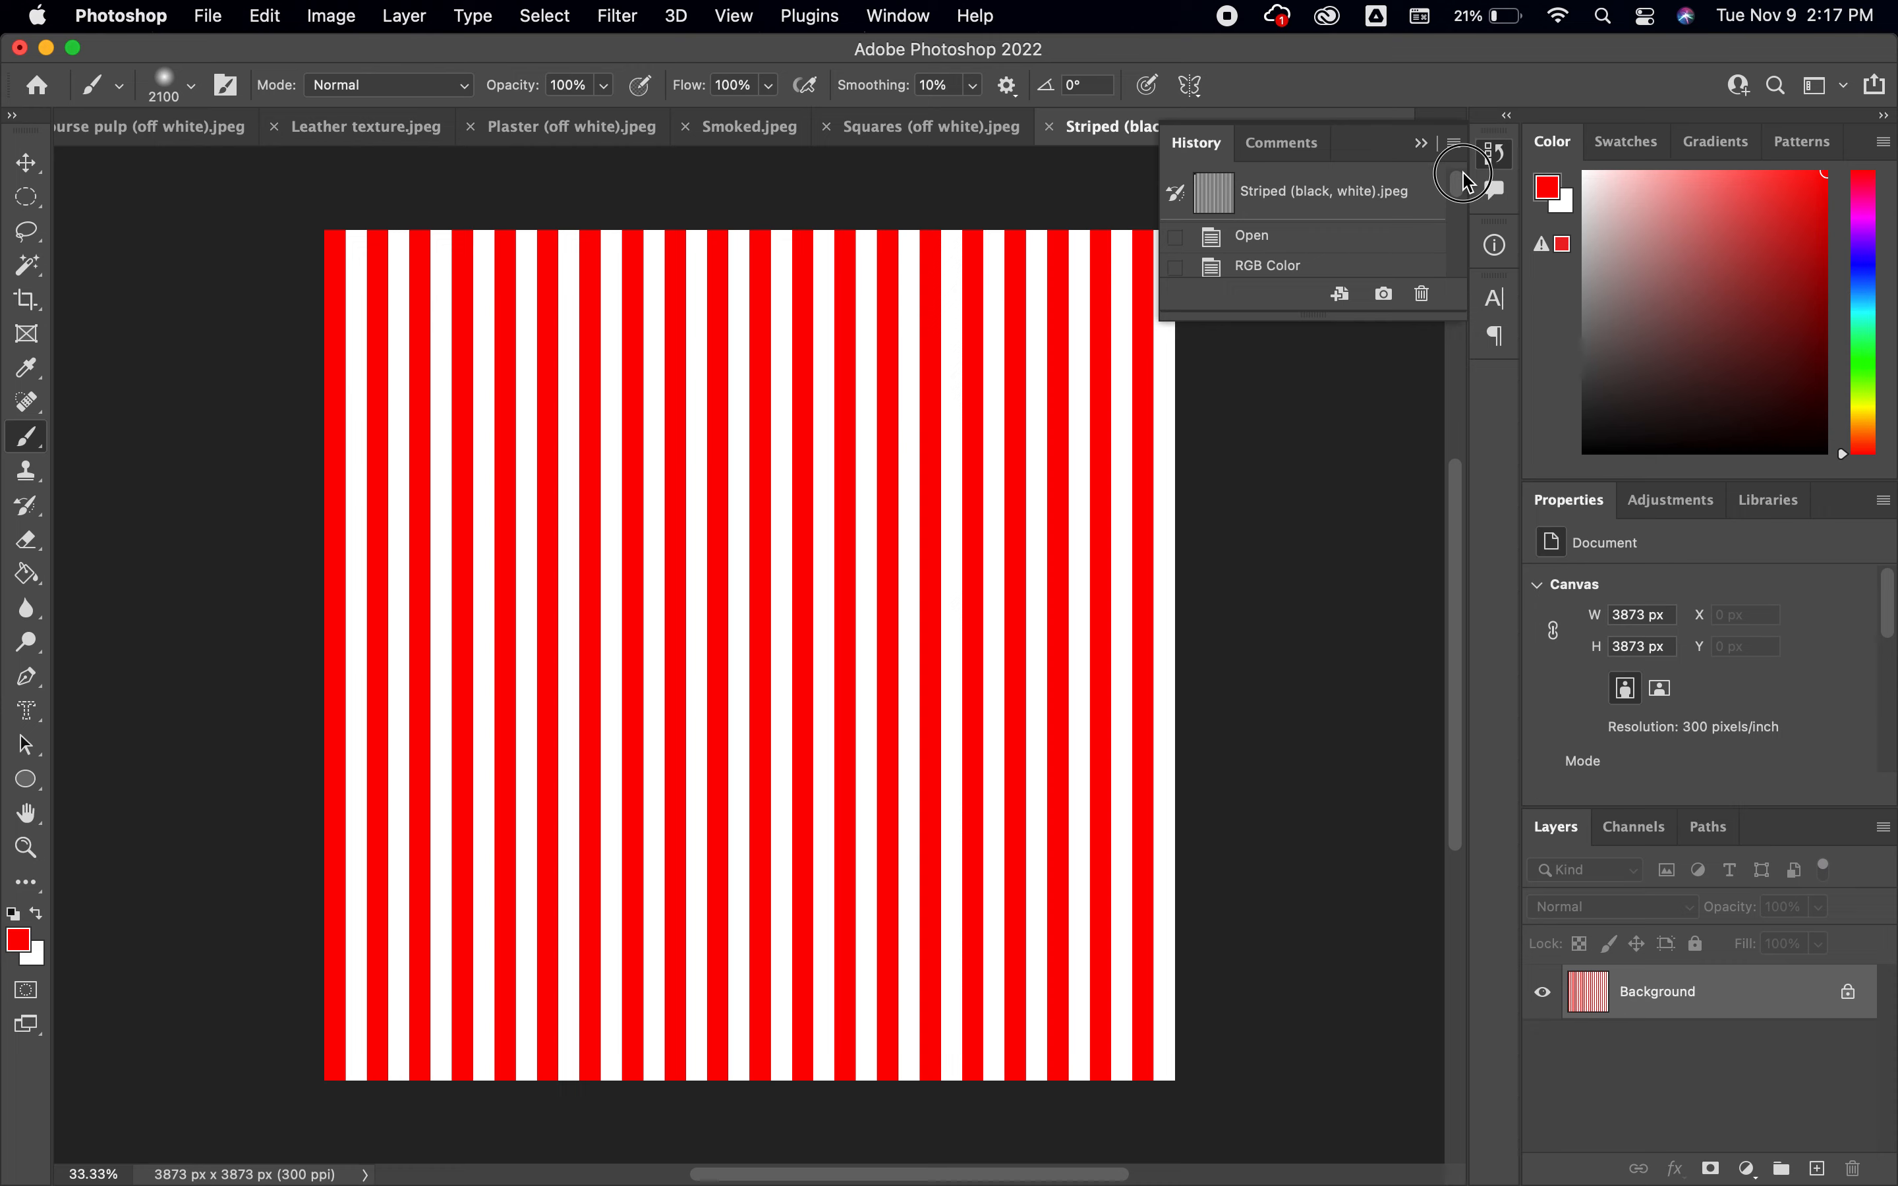
click(1370, 202)
click(1496, 157)
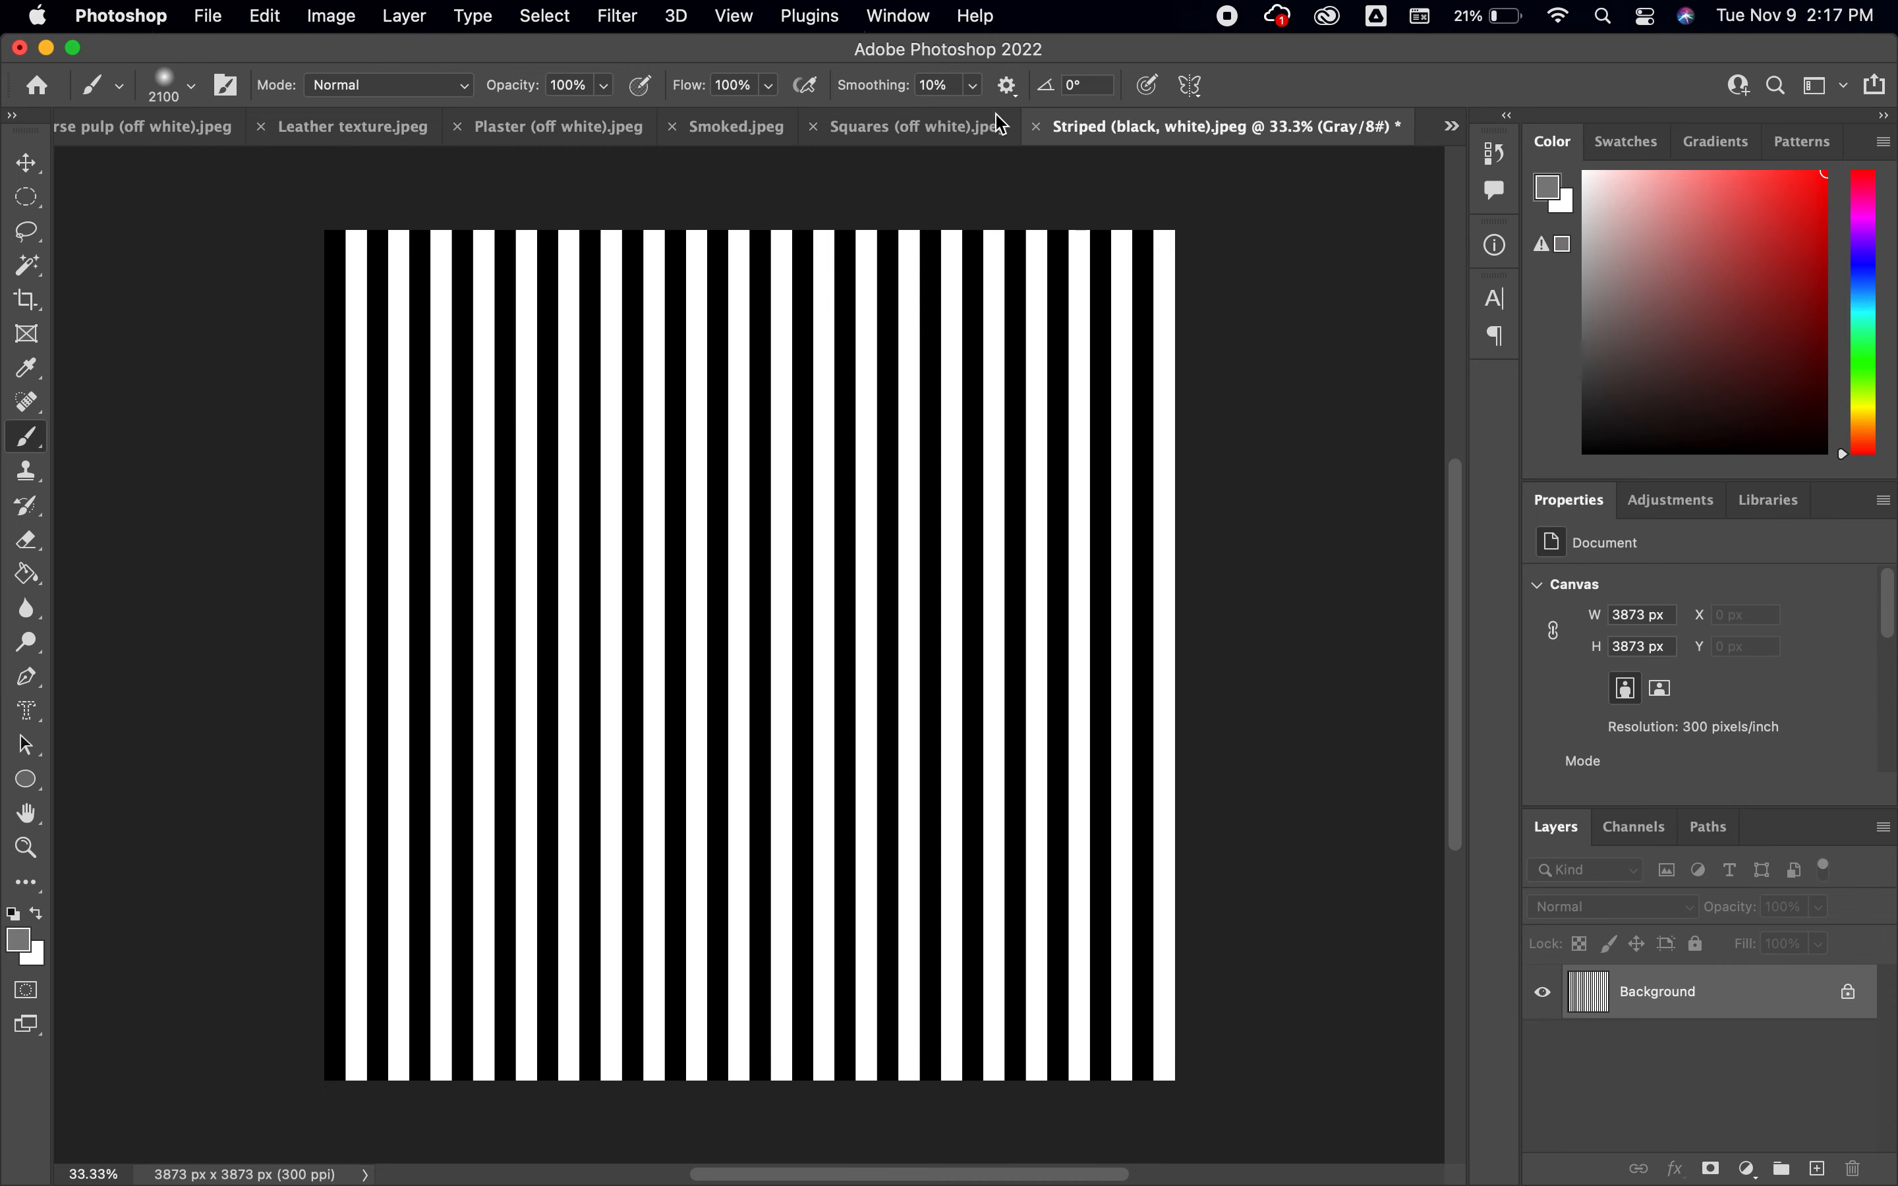
Convert the reverted striped image to RGB Color mode, and close the document without saving
click(345, 22)
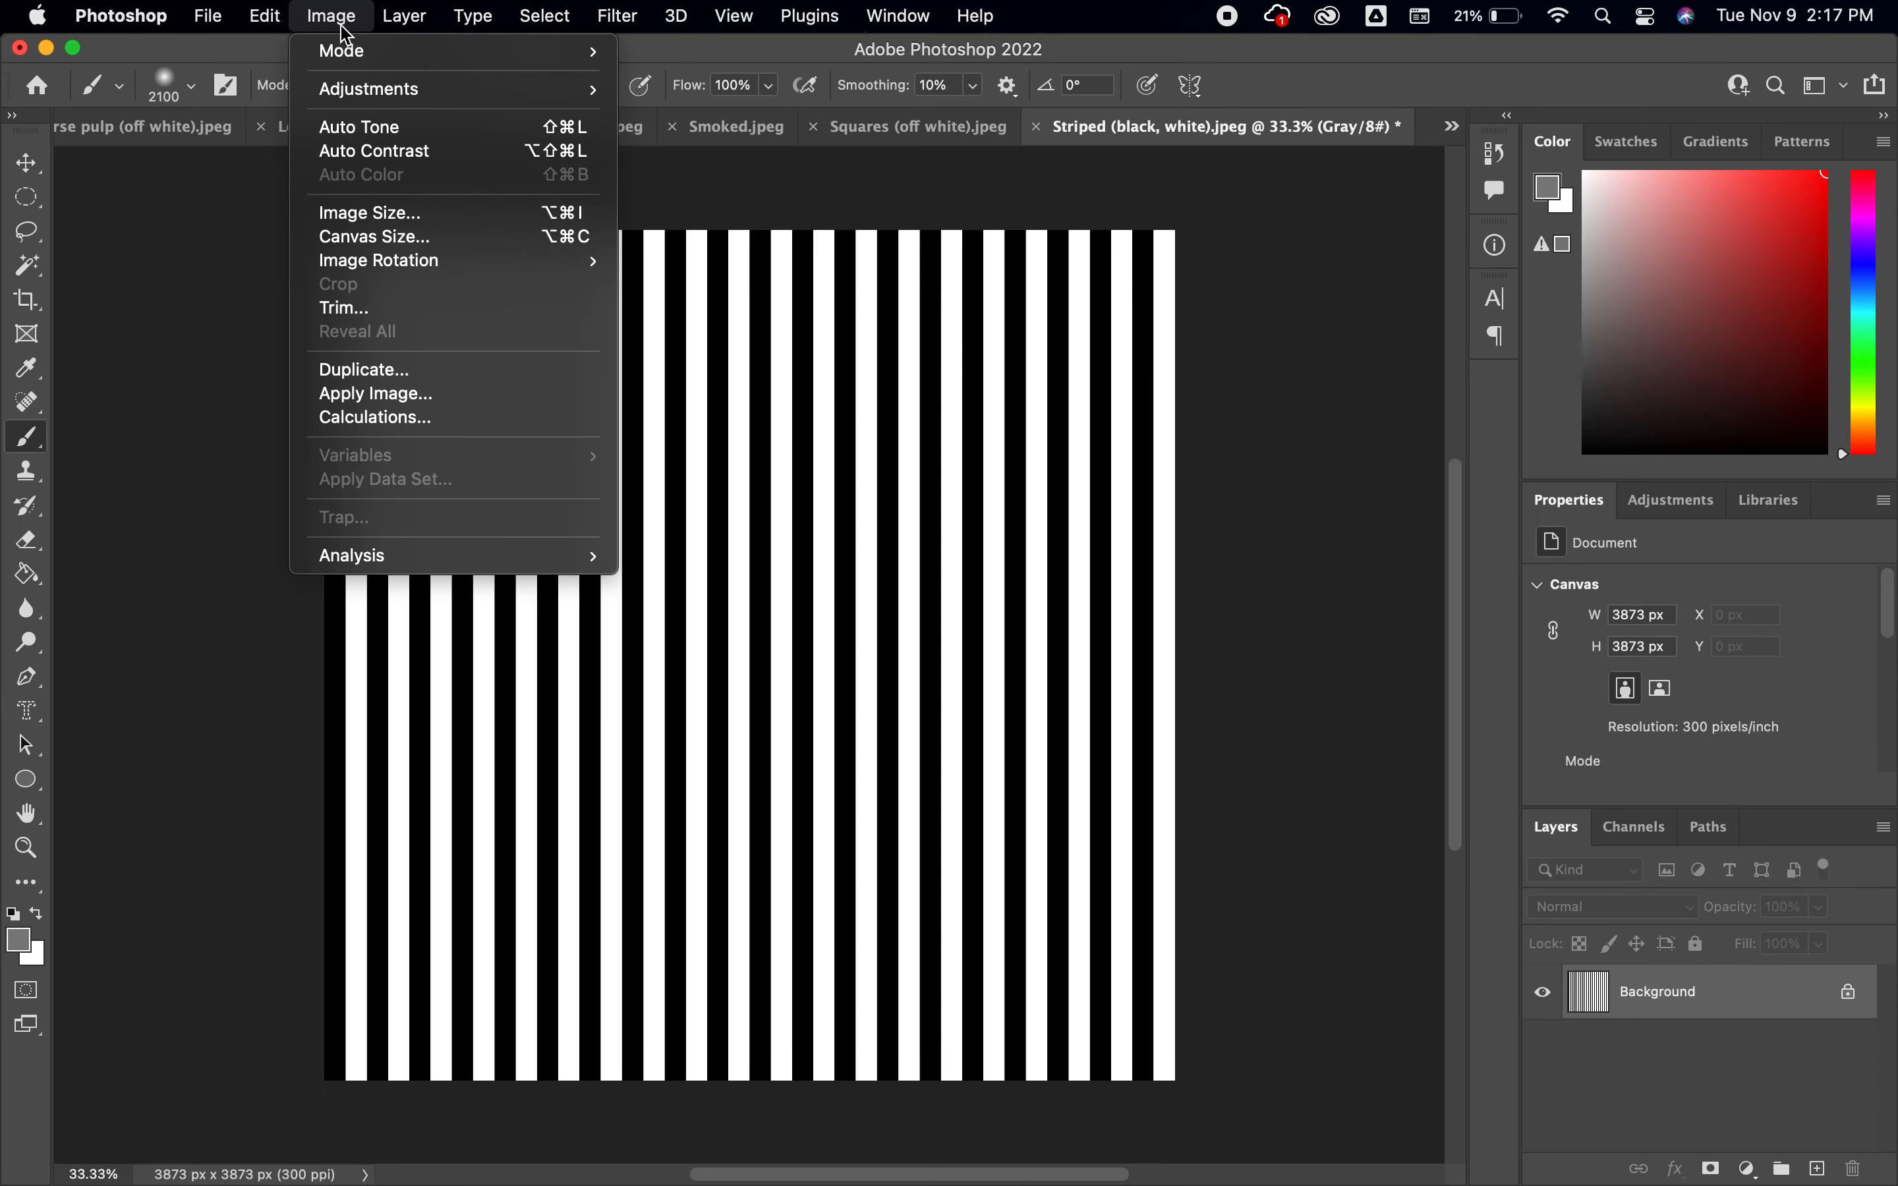
mouse_move(359, 52)
click(682, 145)
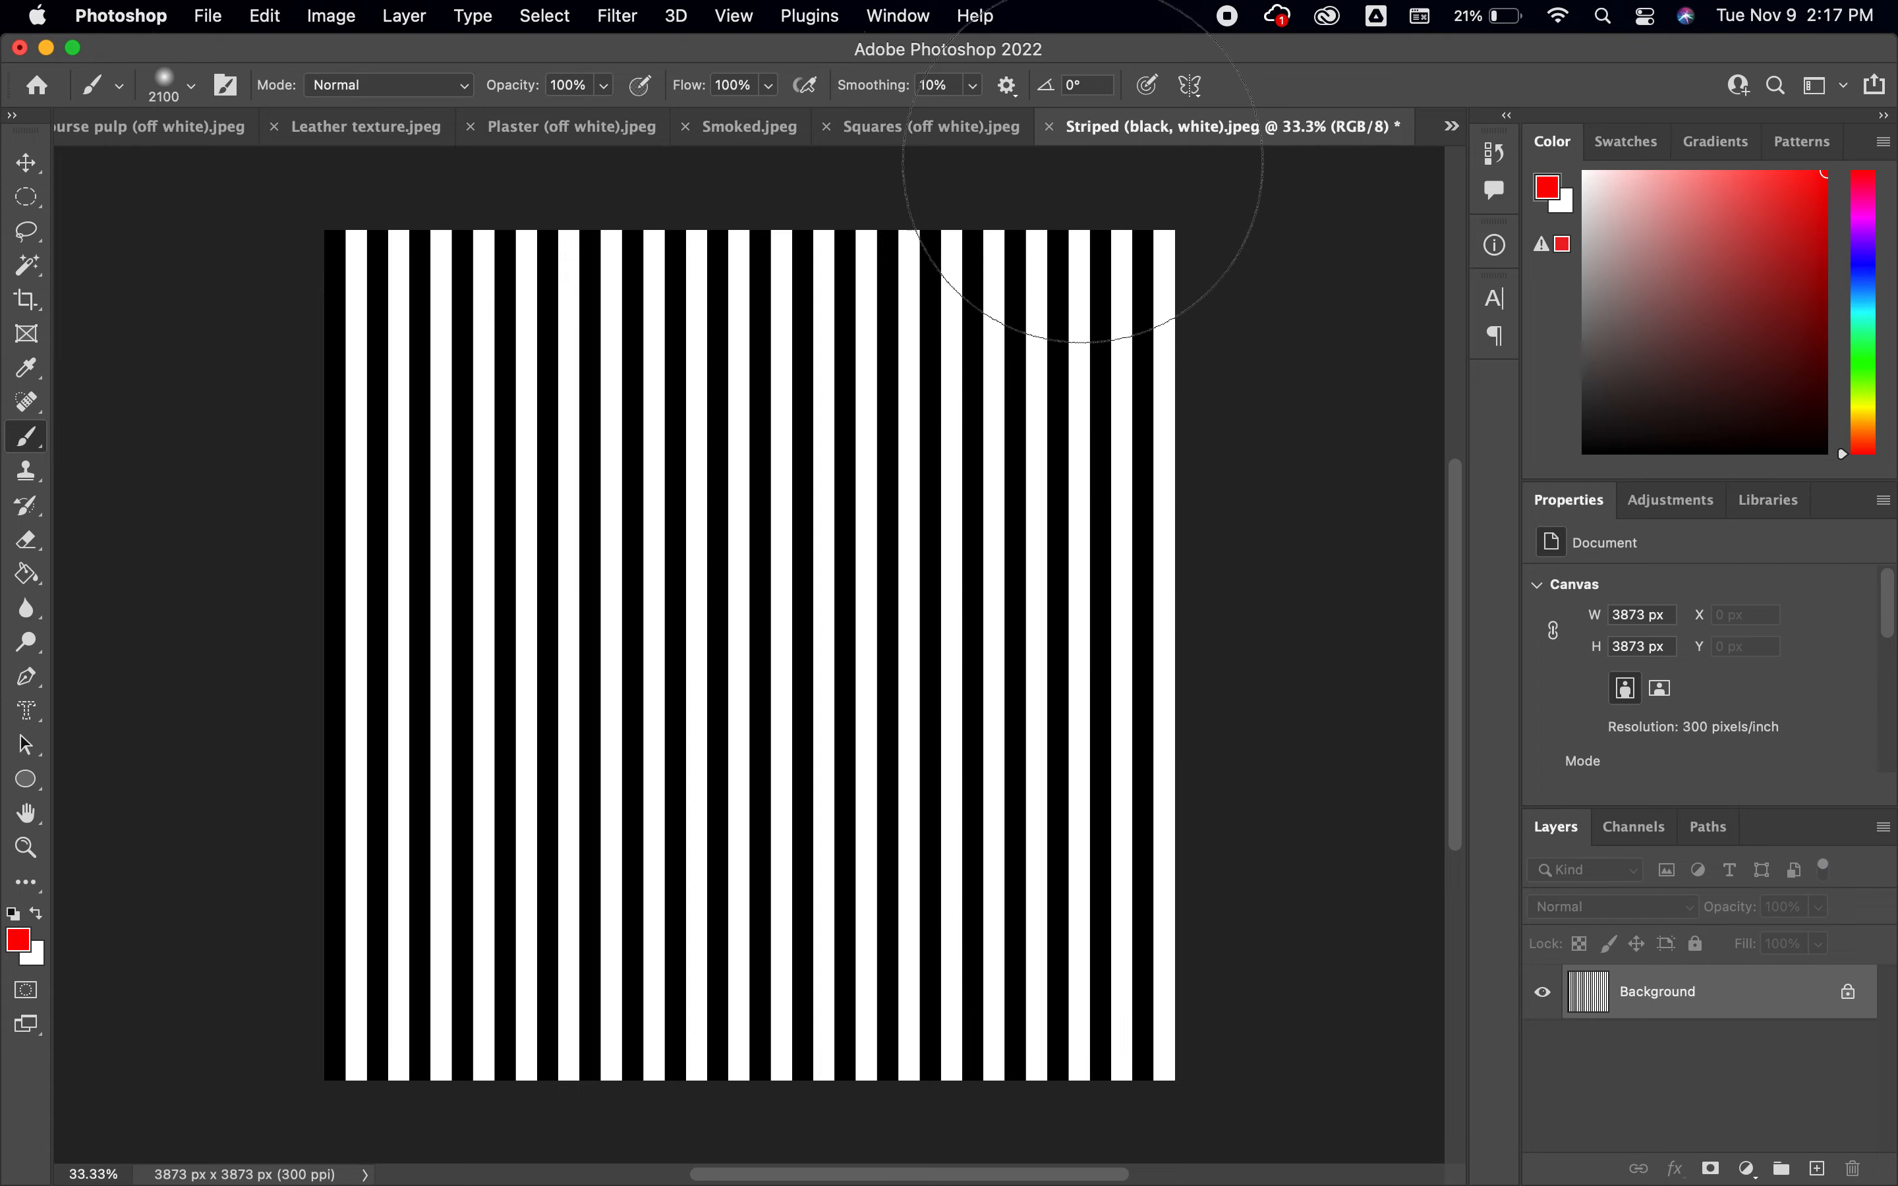
click(1050, 127)
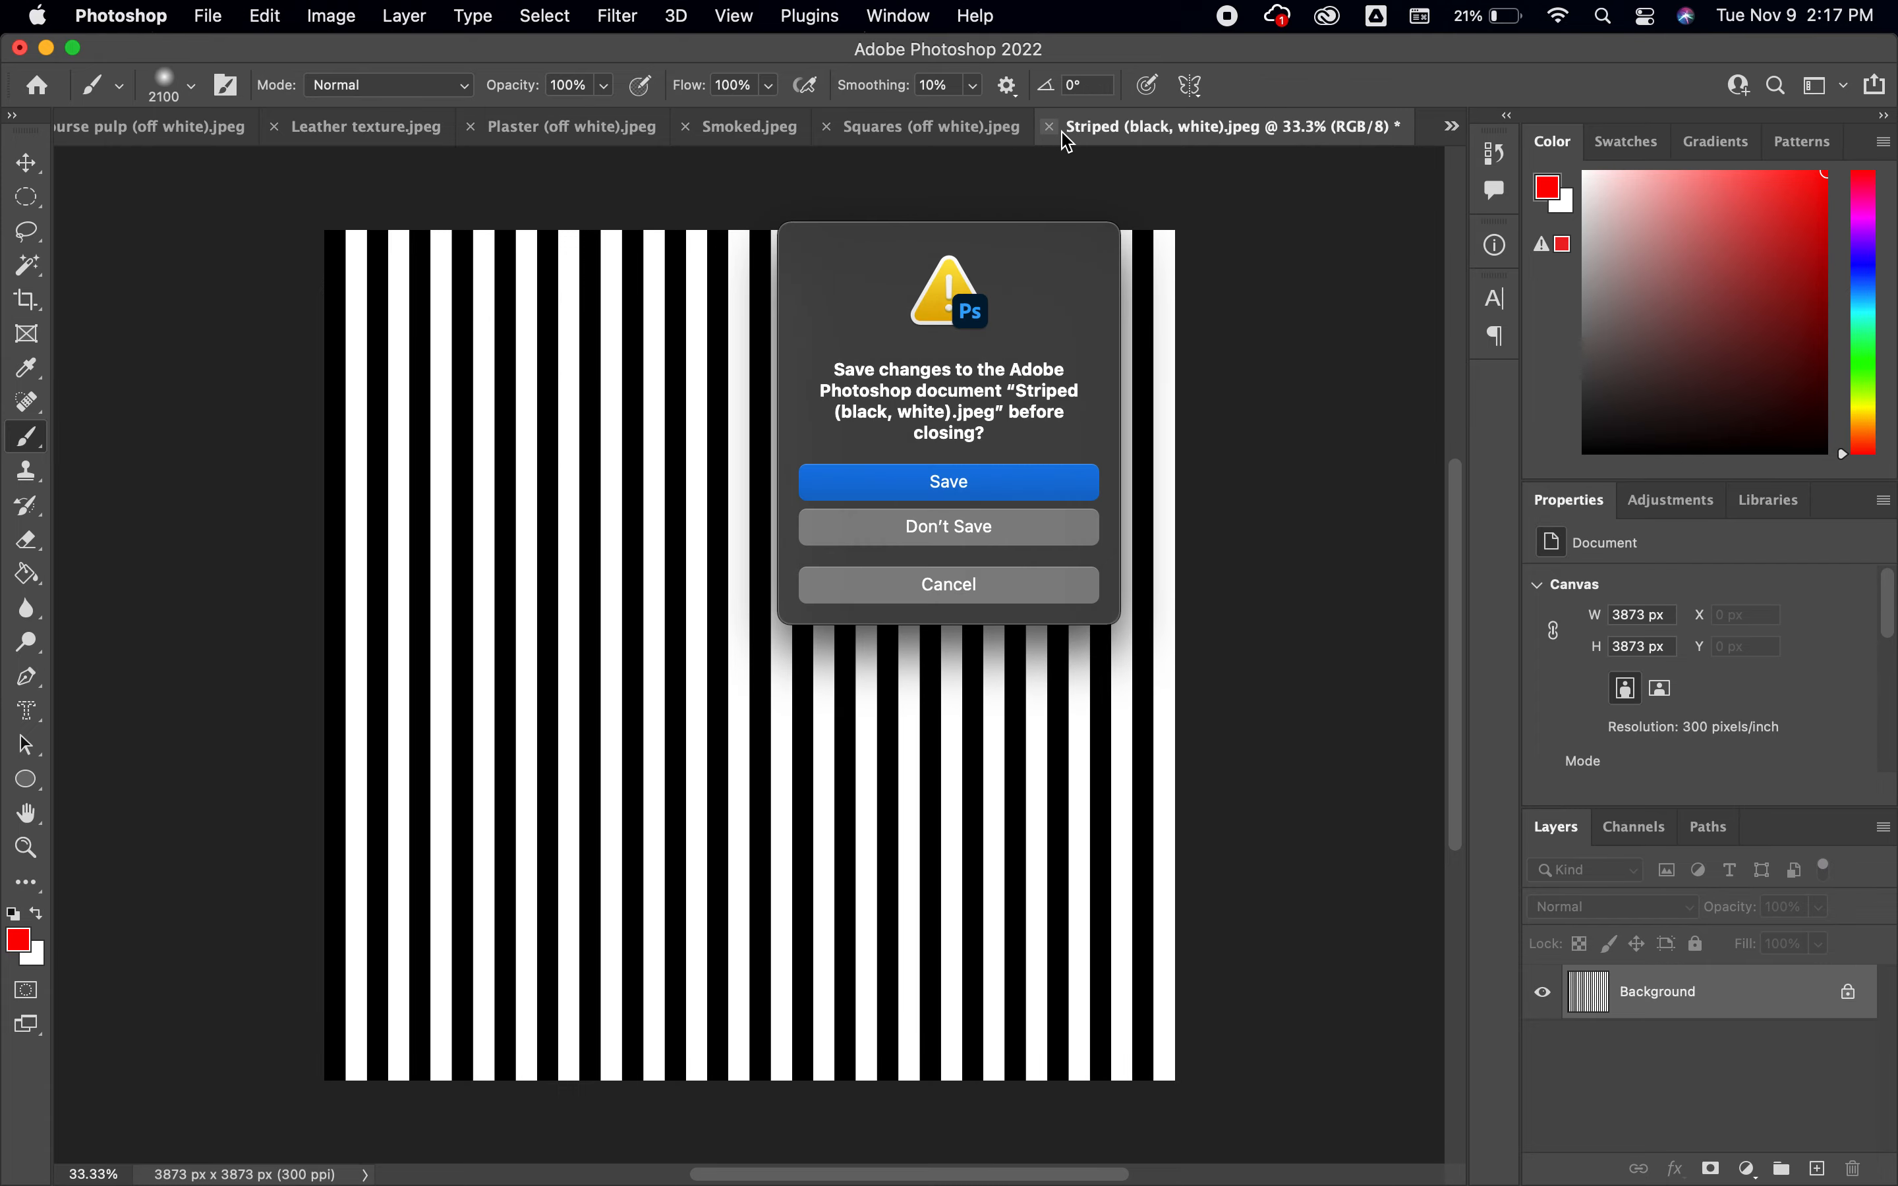
click(1016, 539)
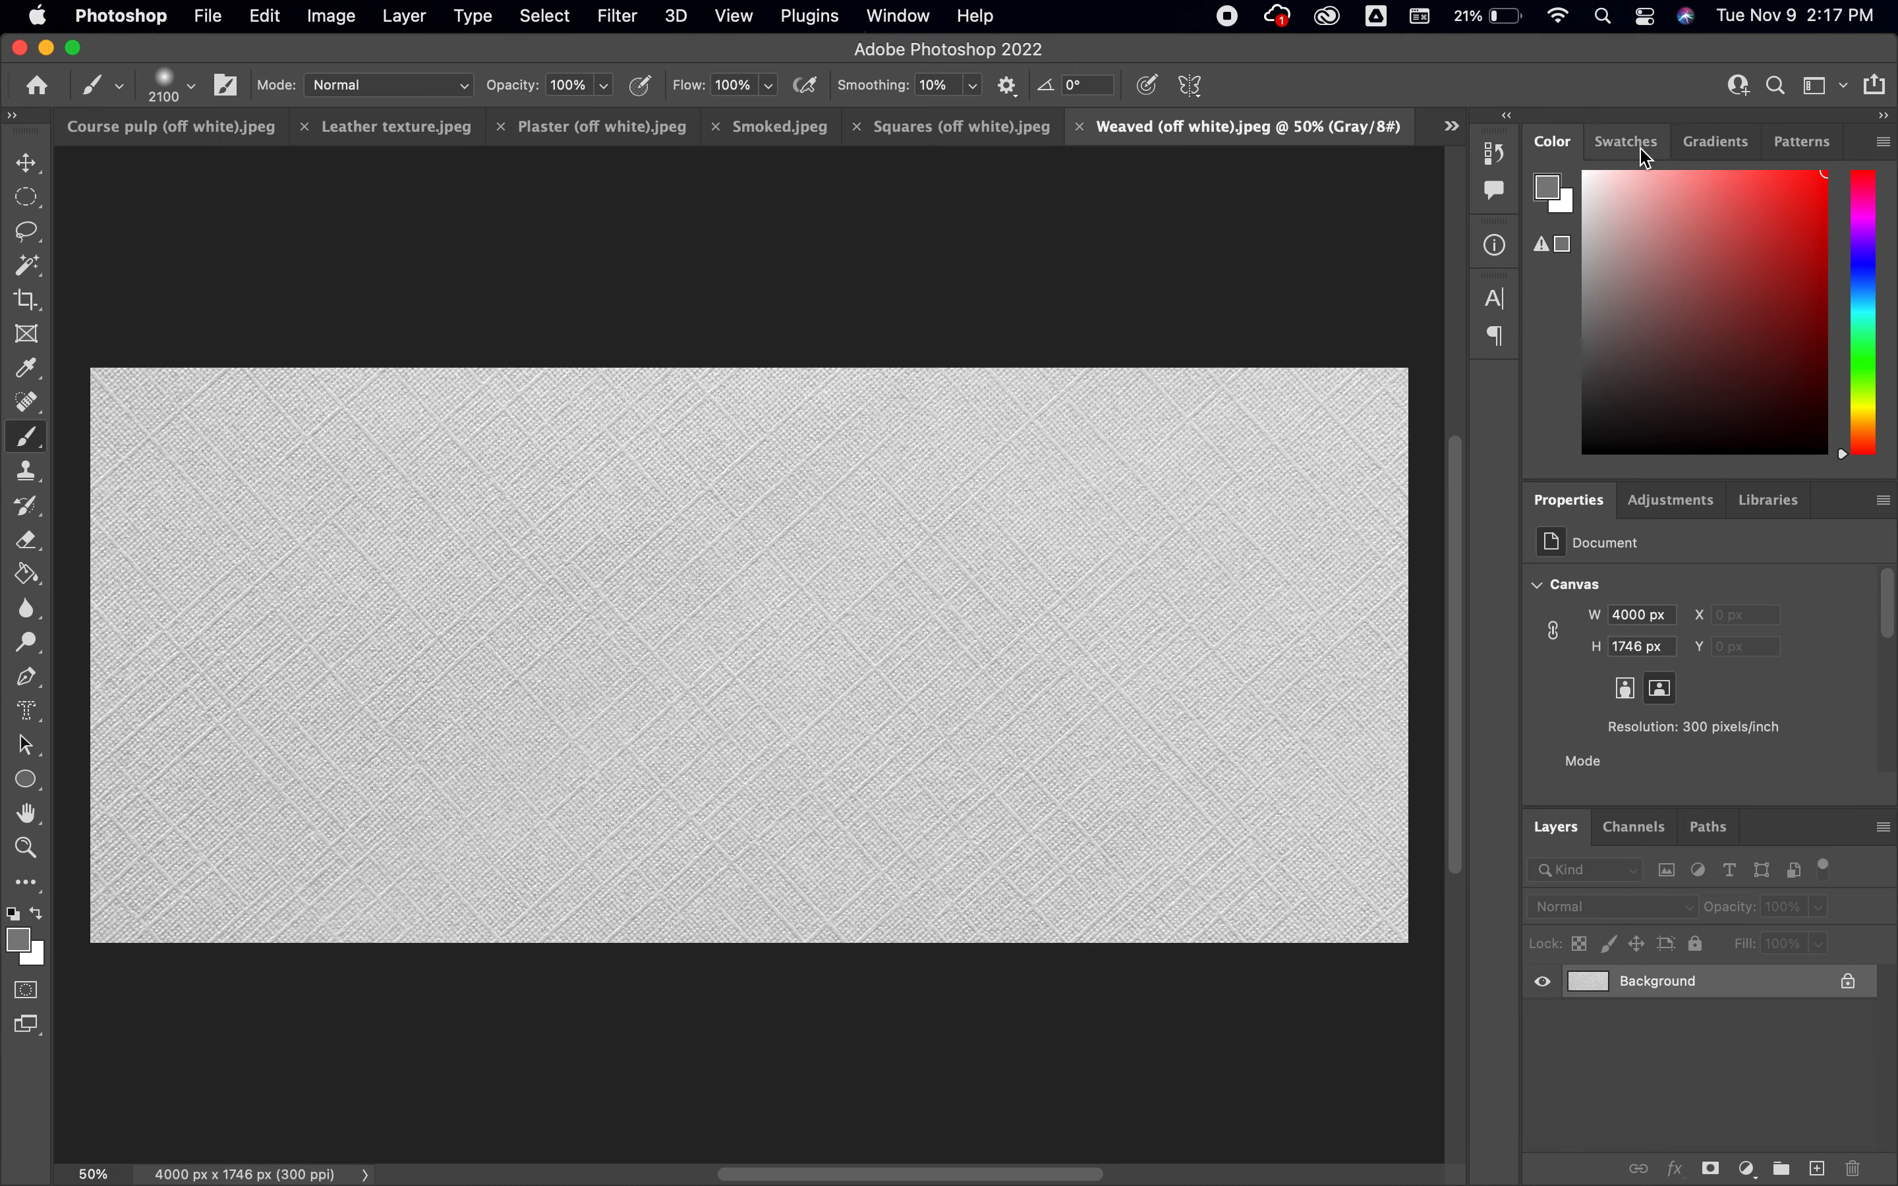
Add a Levels adjustment layer to the weaved texture with input values of 123 shadows, 2.76 midtones and 229 highlights
click(1670, 499)
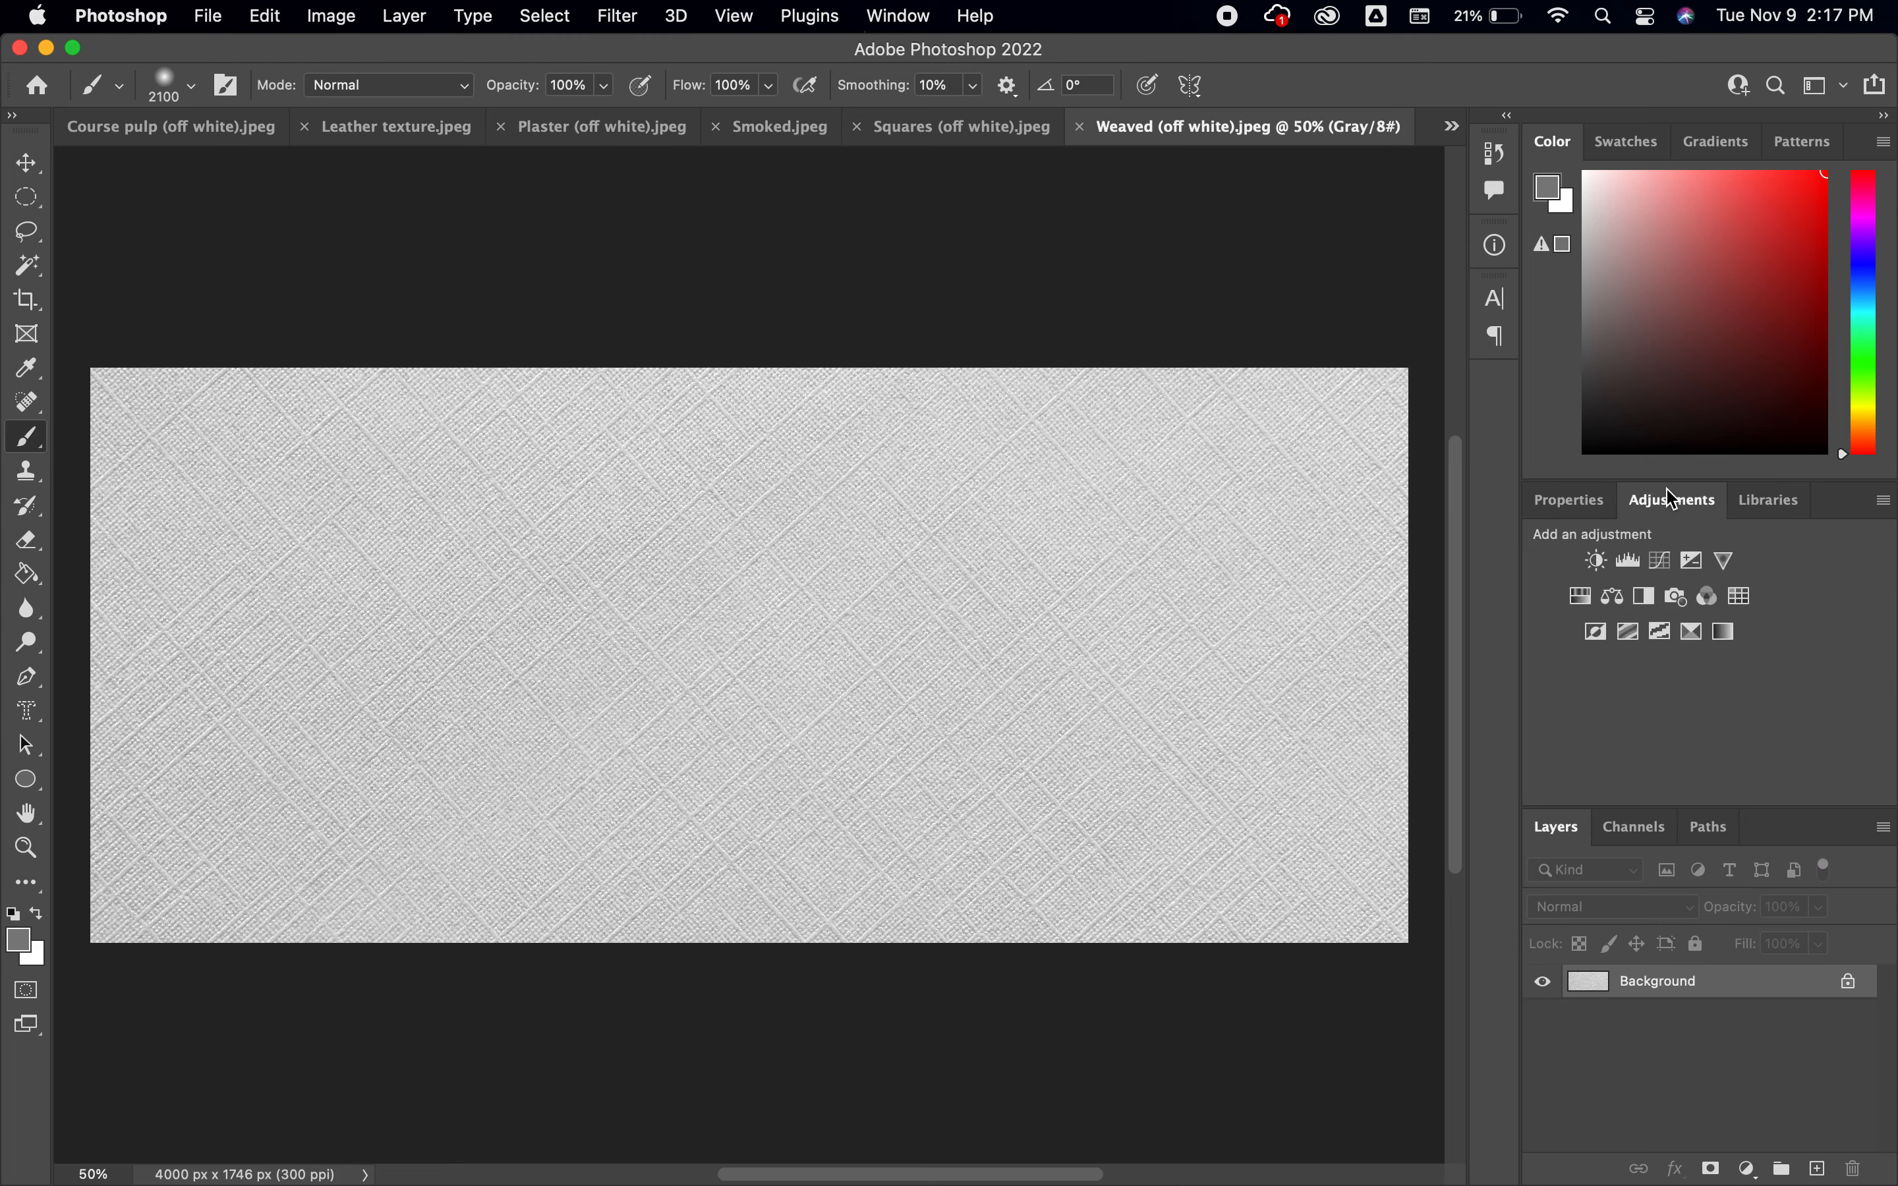
click(1630, 565)
scroll(1770, 666, down, 3)
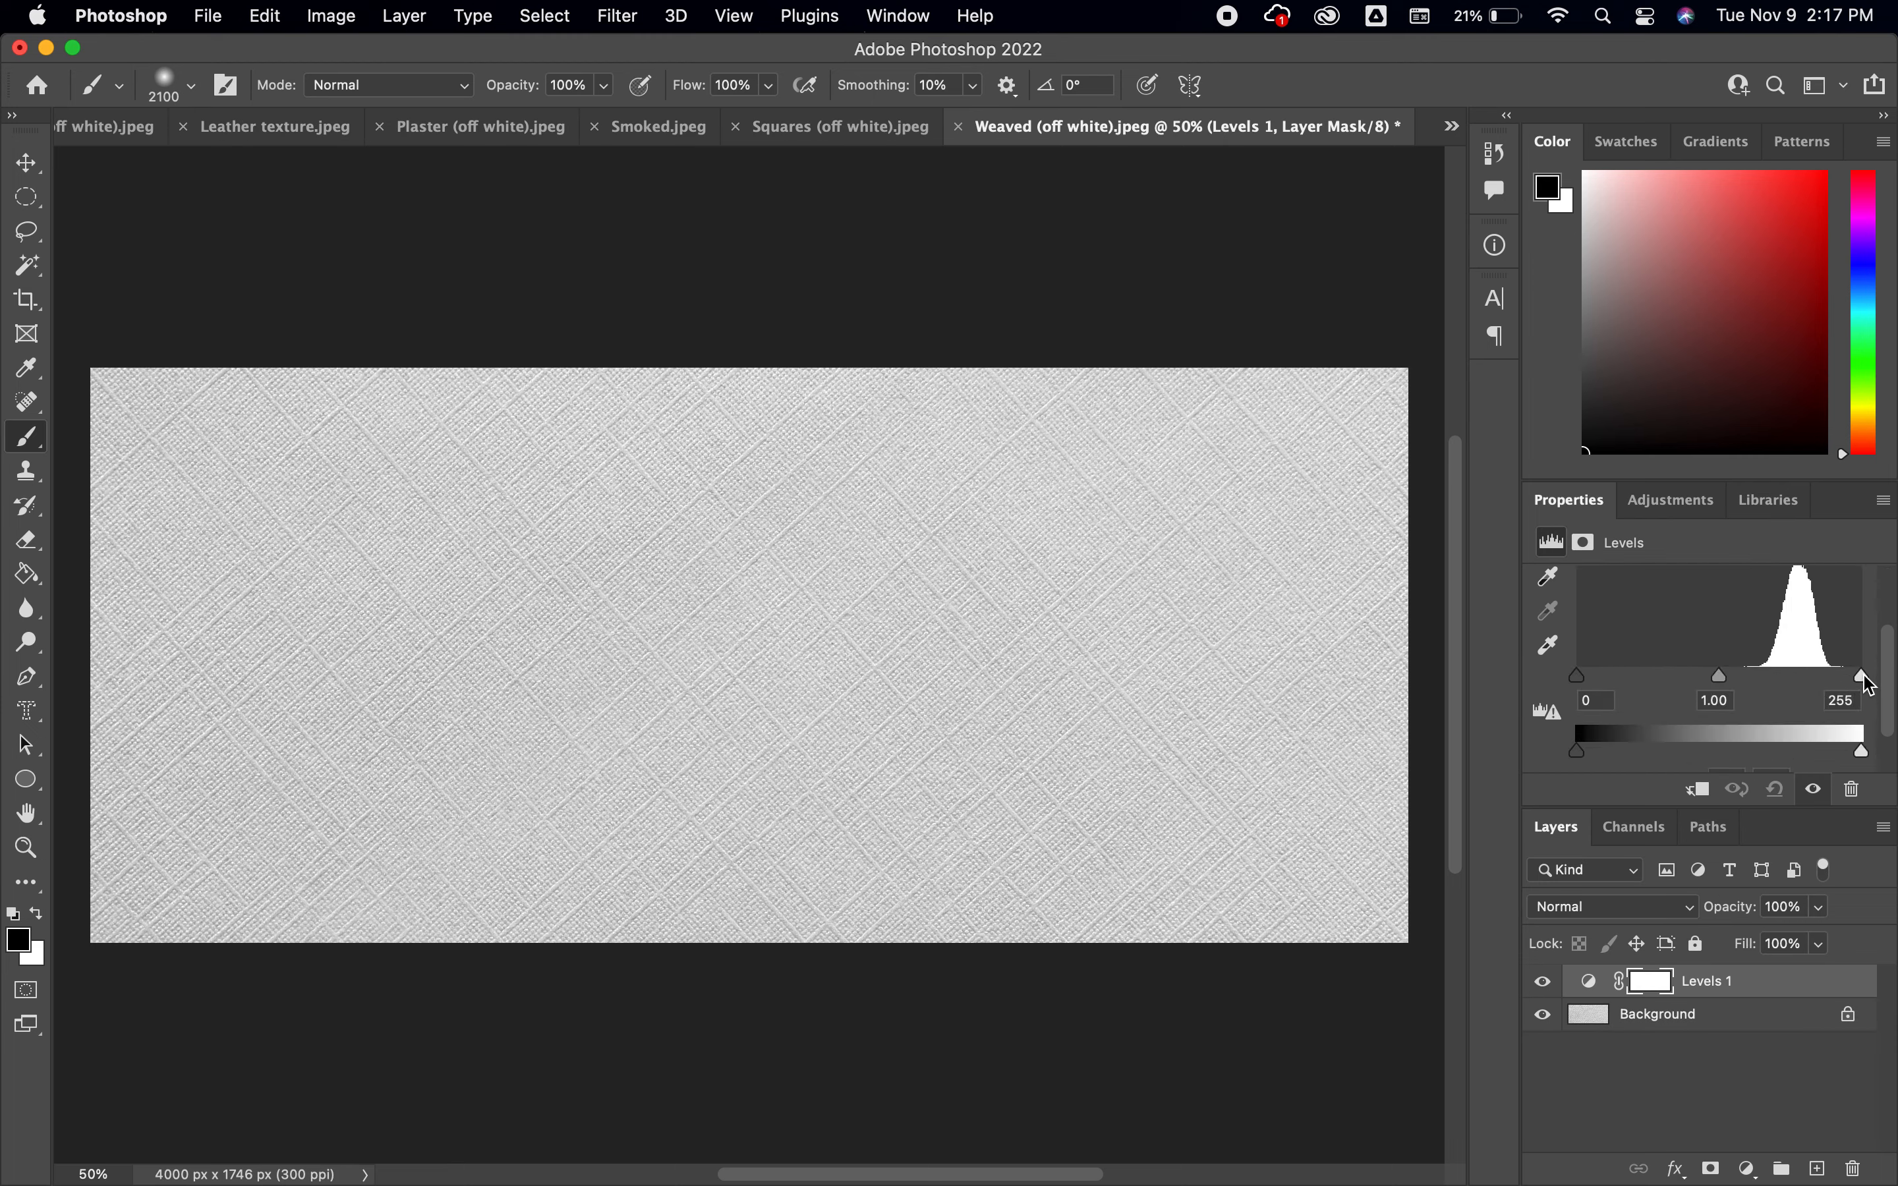
drag(1864, 684, 1832, 678)
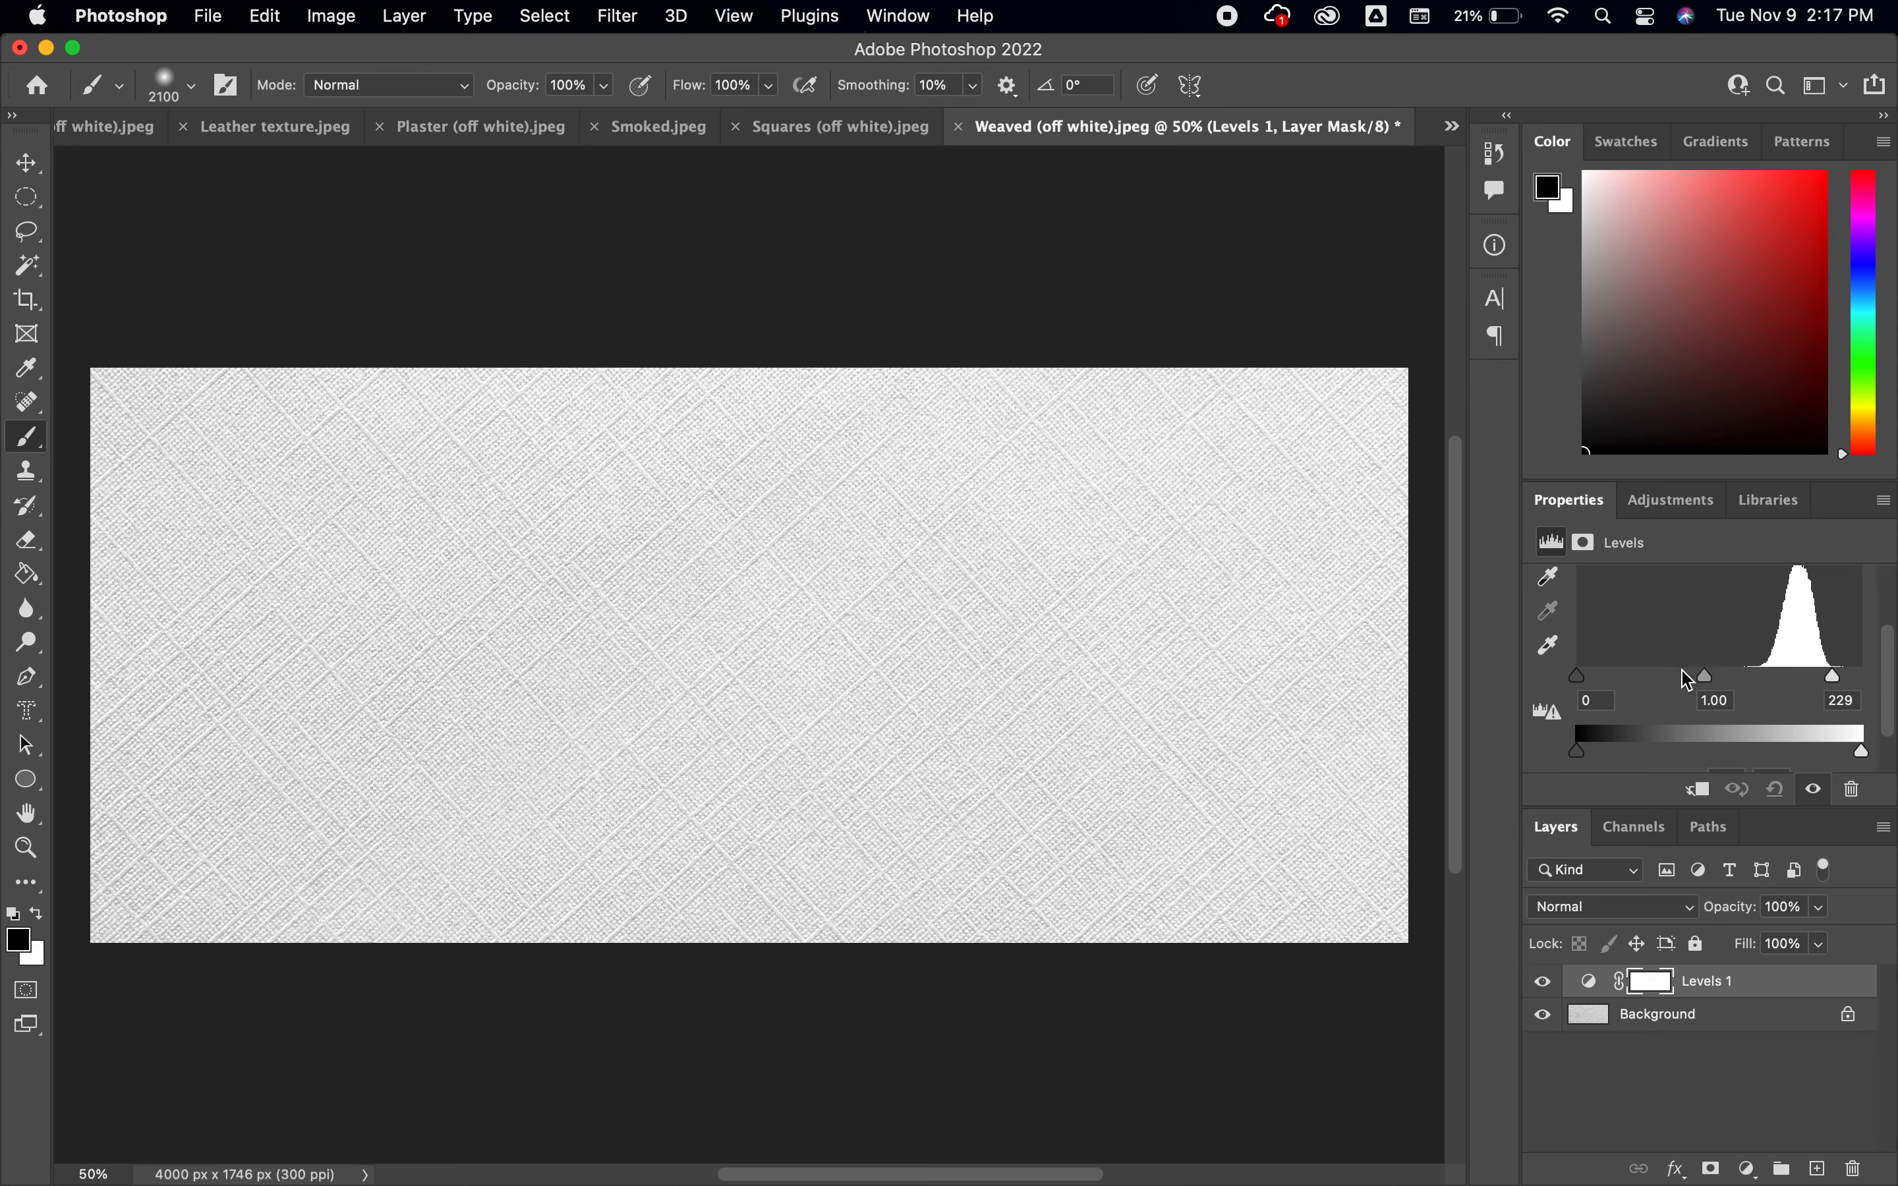
drag(1585, 689, 1742, 685)
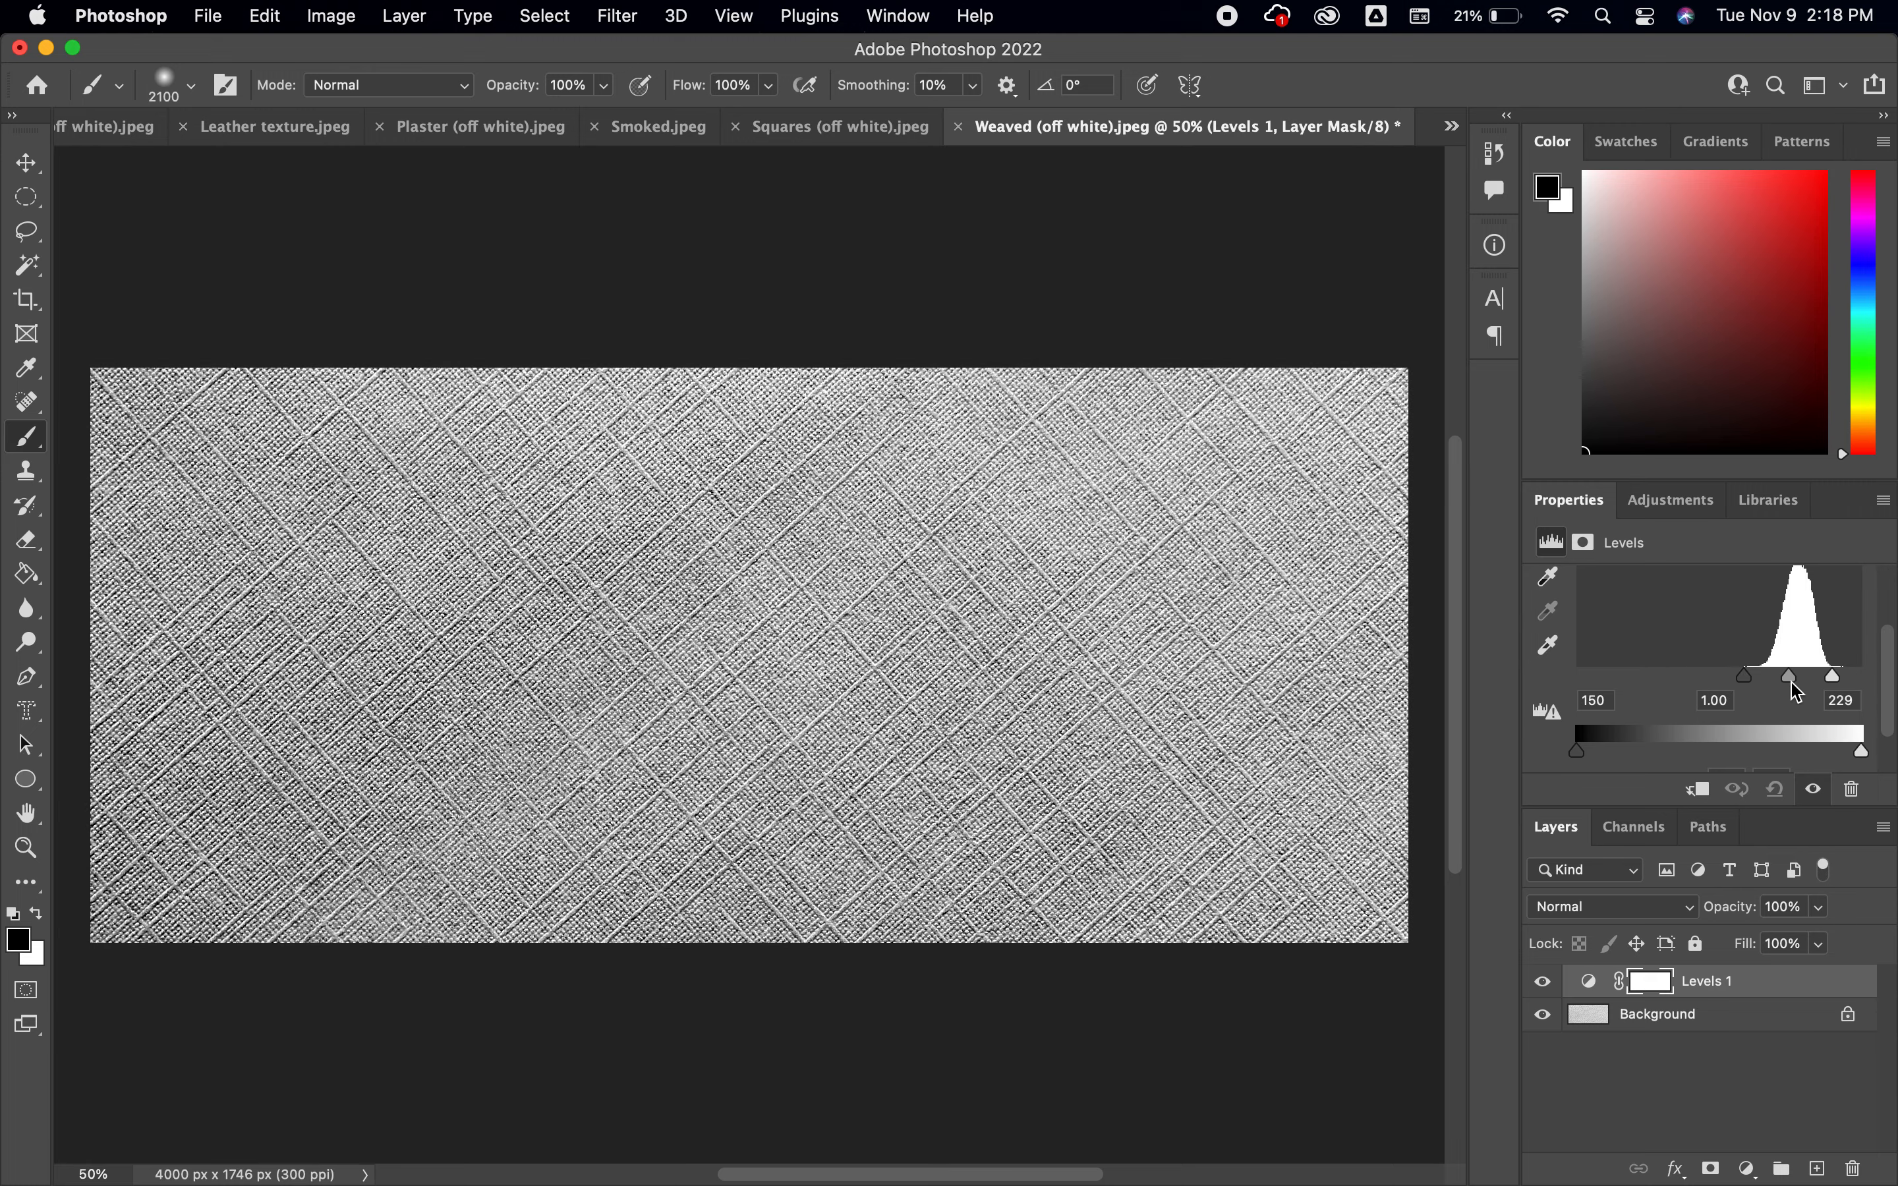
drag(1796, 685, 1757, 688)
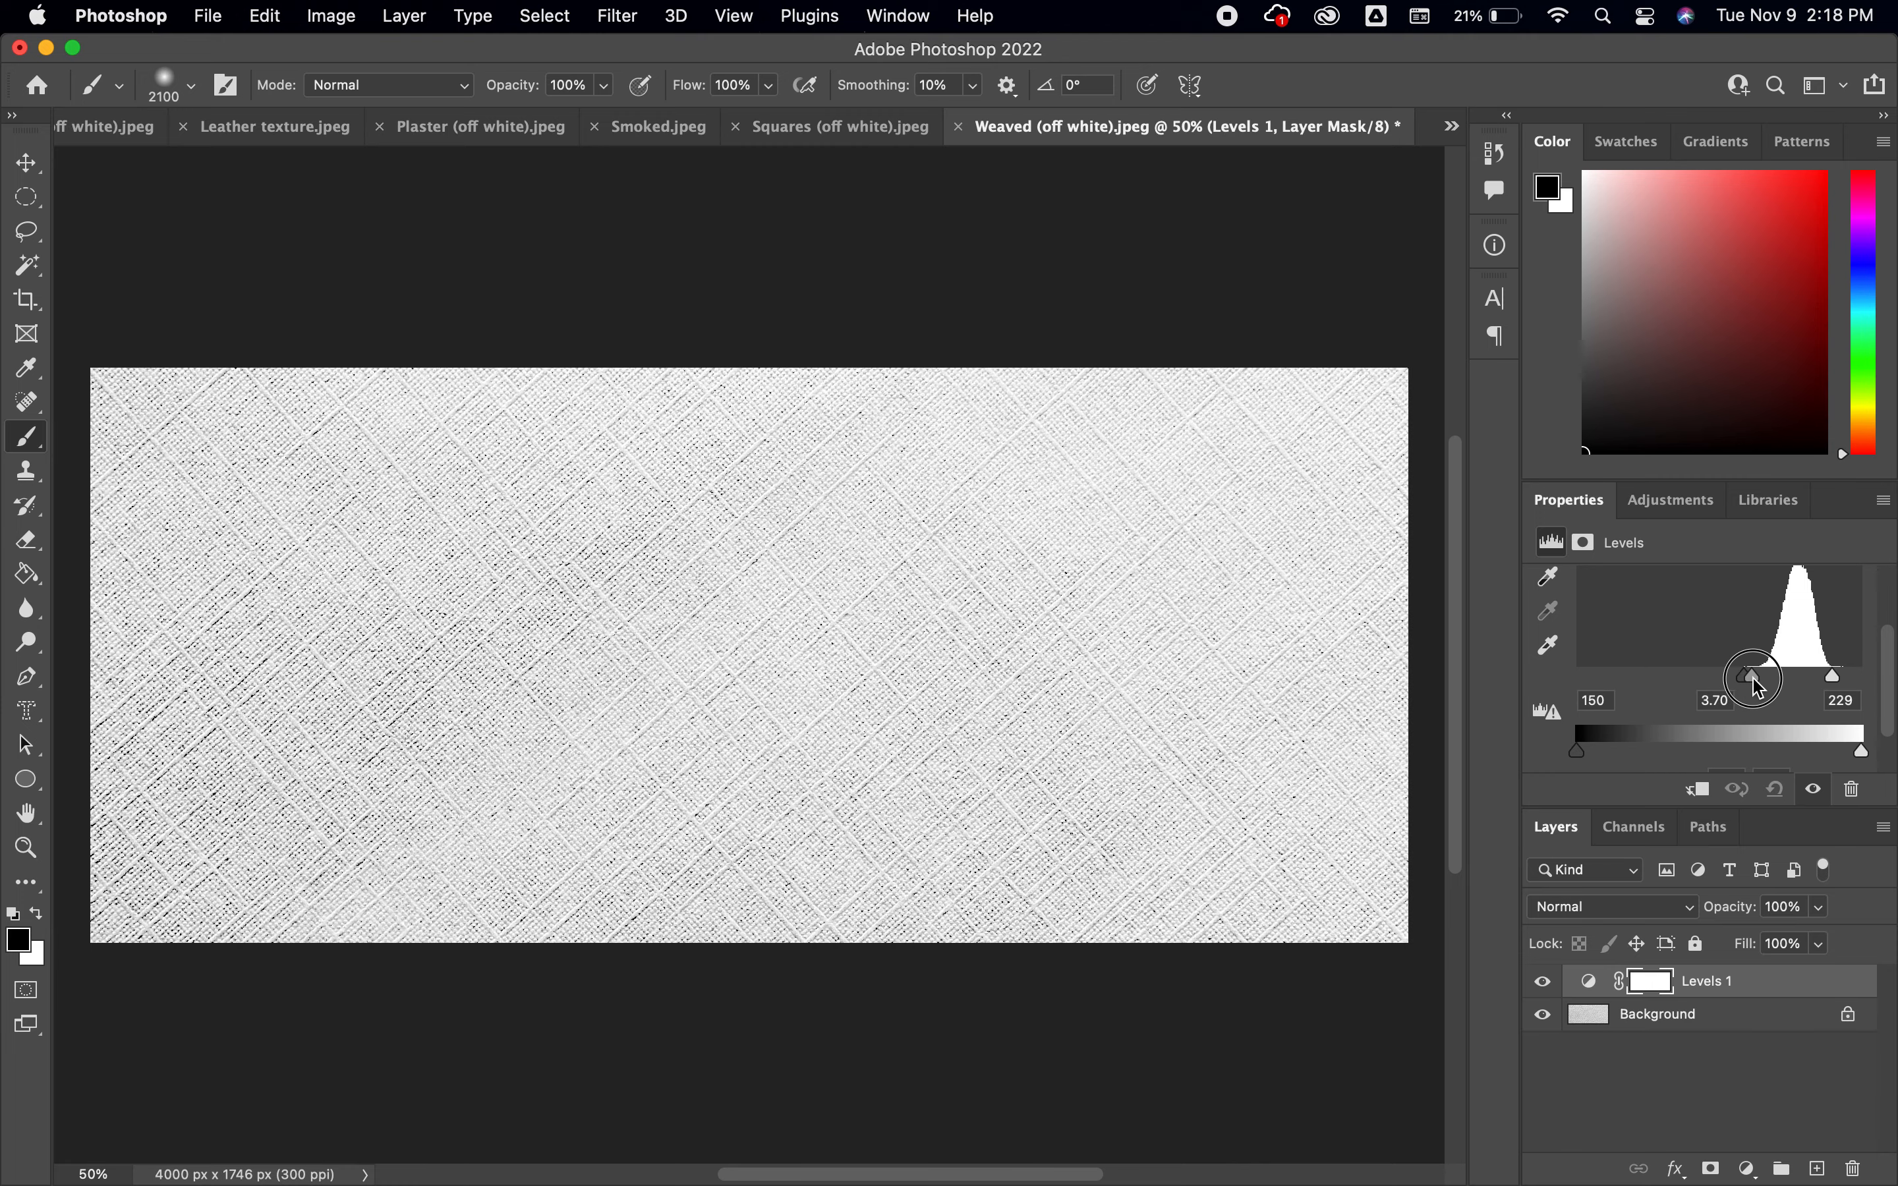
mouse_move(1739, 688)
mouse_down()
mouse_move(1698, 687)
mouse_move(1745, 687)
mouse_up()
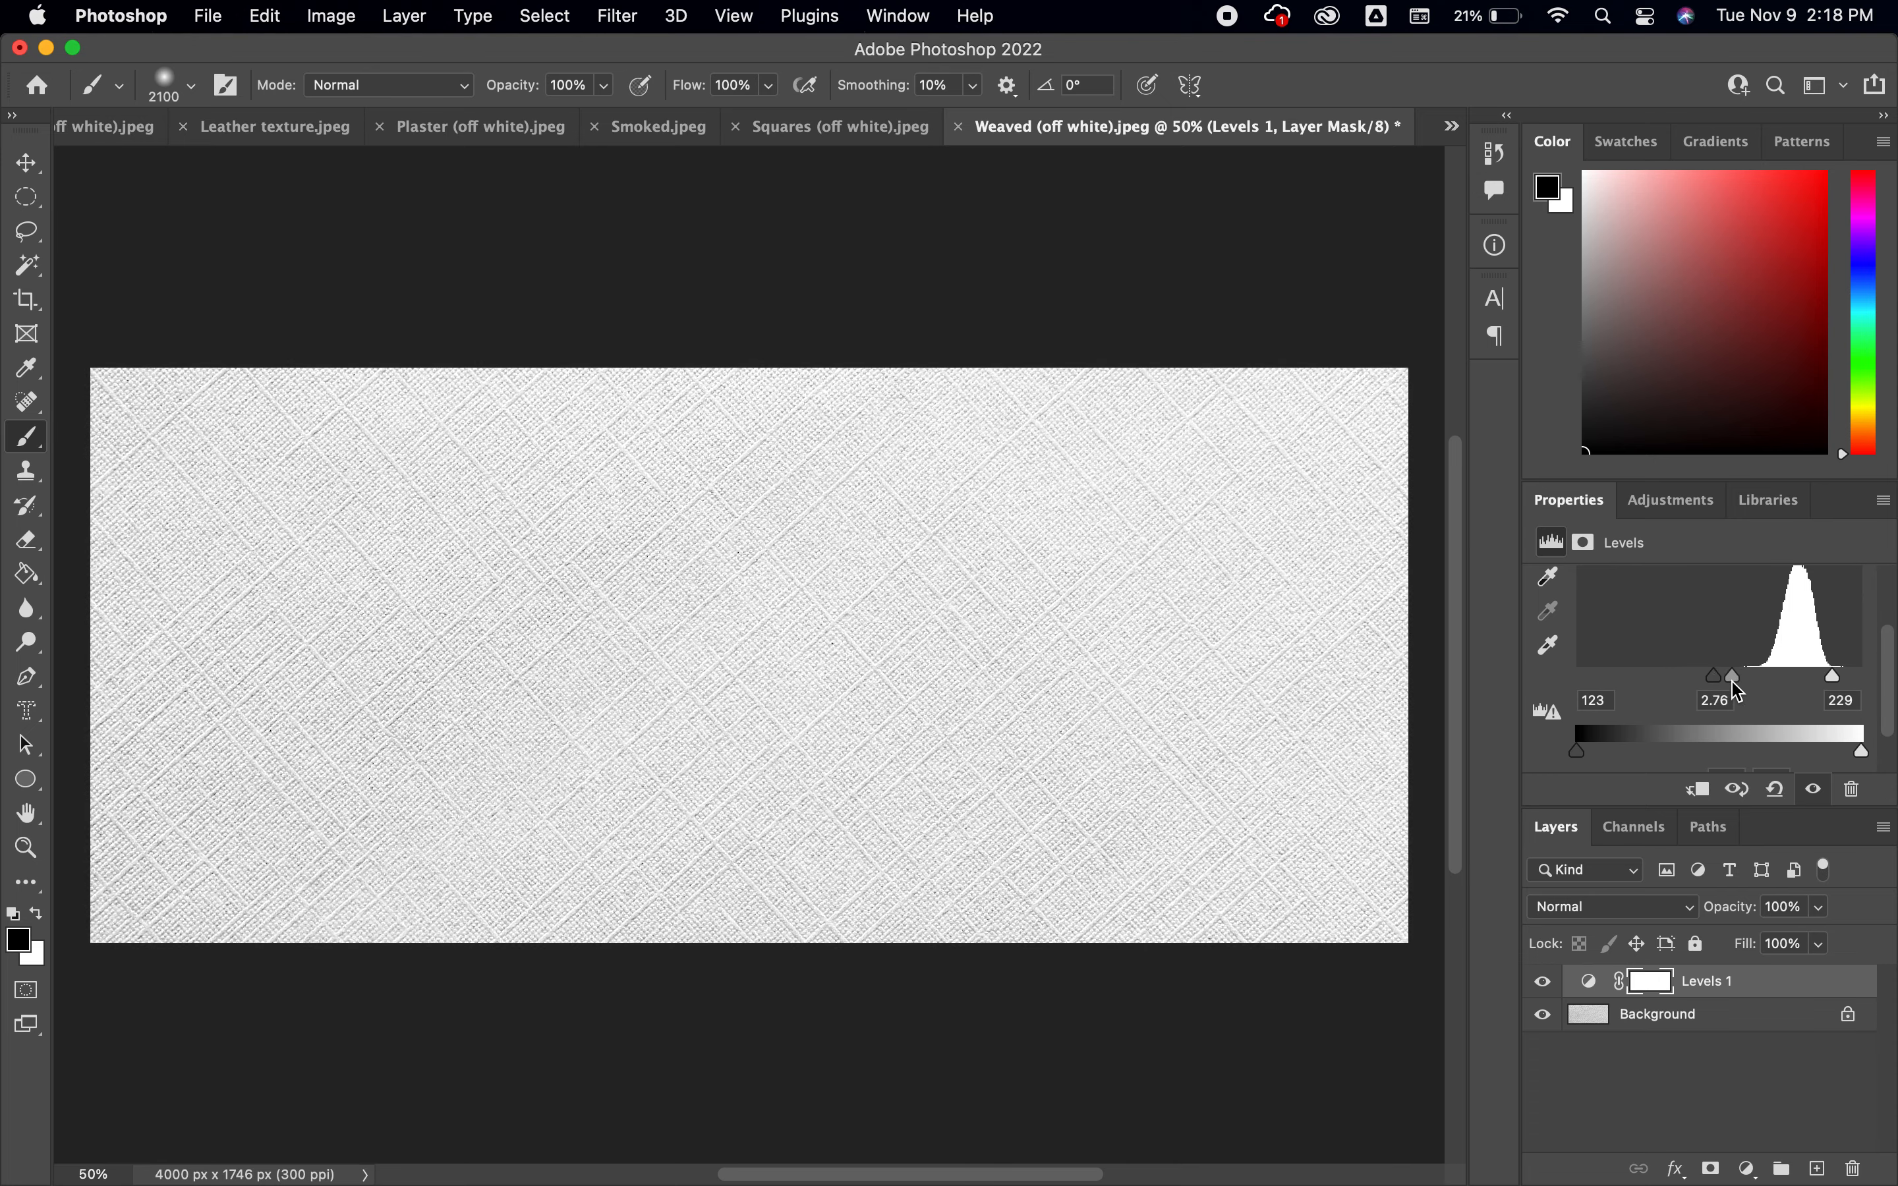
Reduce the brush size to 400 and add a new blank layer above the Levels adjustment layer
click(1753, 1020)
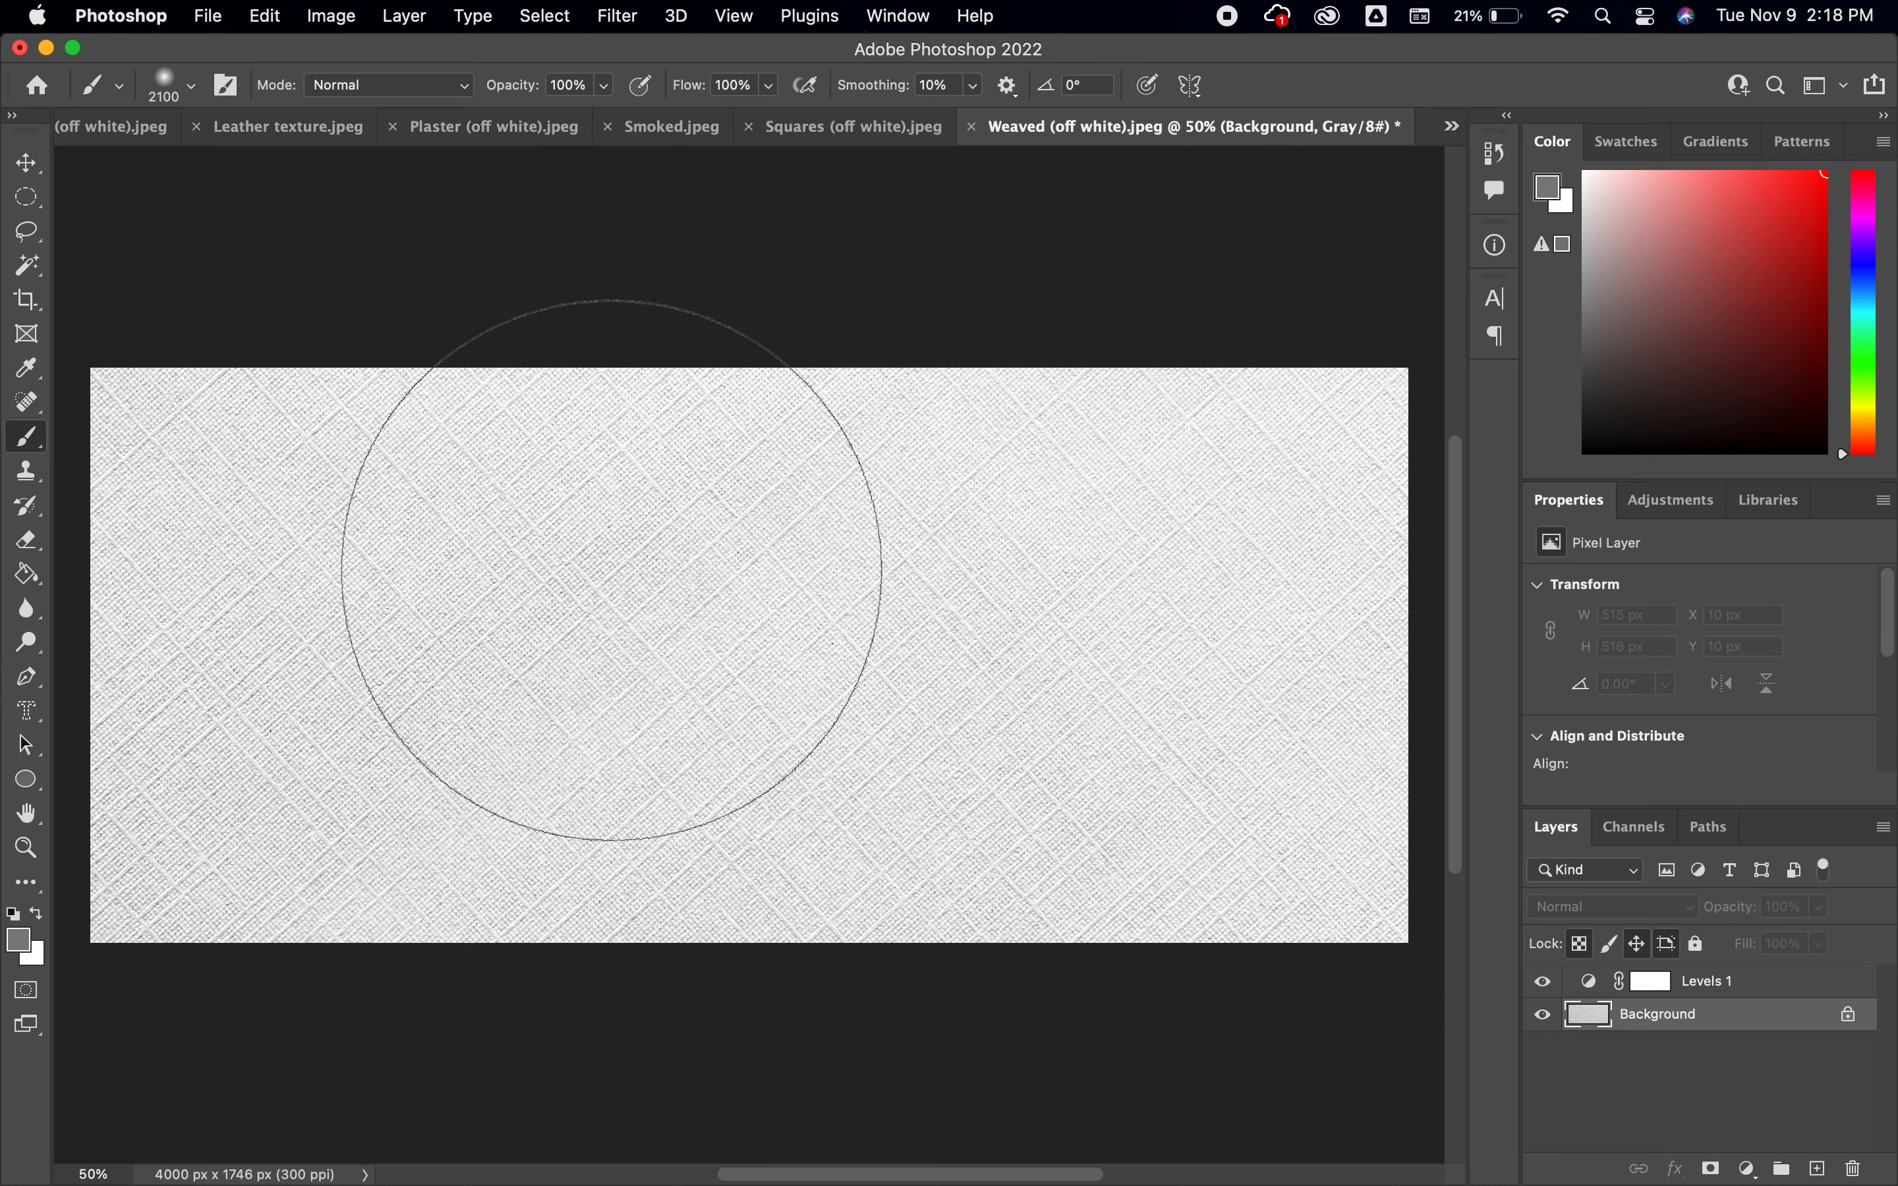
key(bracketleft)
key(bracketleft)
key(bracketleft)
key(bracketleft)
key(bracketleft)
key(bracketleft)
key(bracketleft)
key(bracketleft)
key(bracketleft)
key(bracketleft)
key(bracketleft)
key(bracketleft)
key(bracketleft)
key(bracketleft)
key(bracketleft)
key(bracketleft)
key(bracketleft)
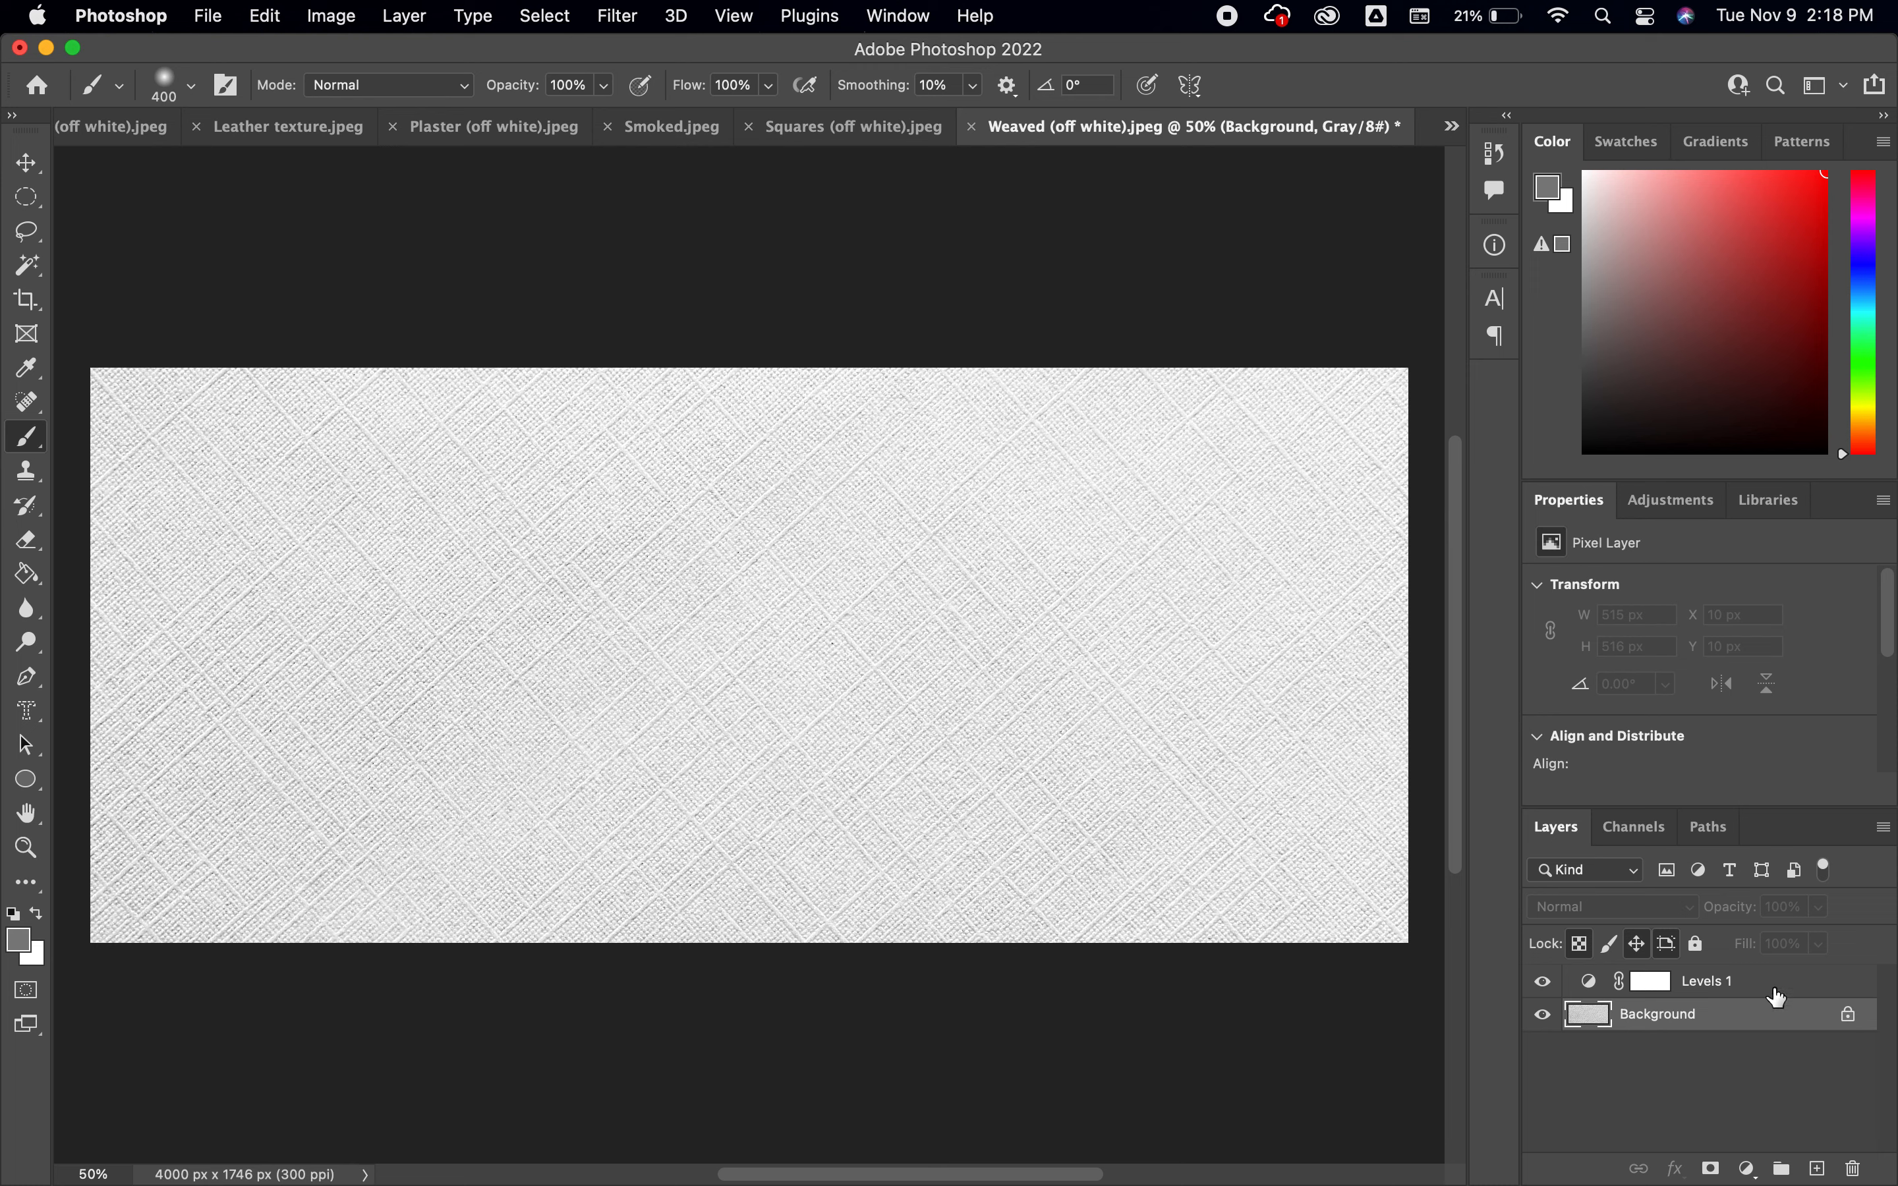
click(1818, 1169)
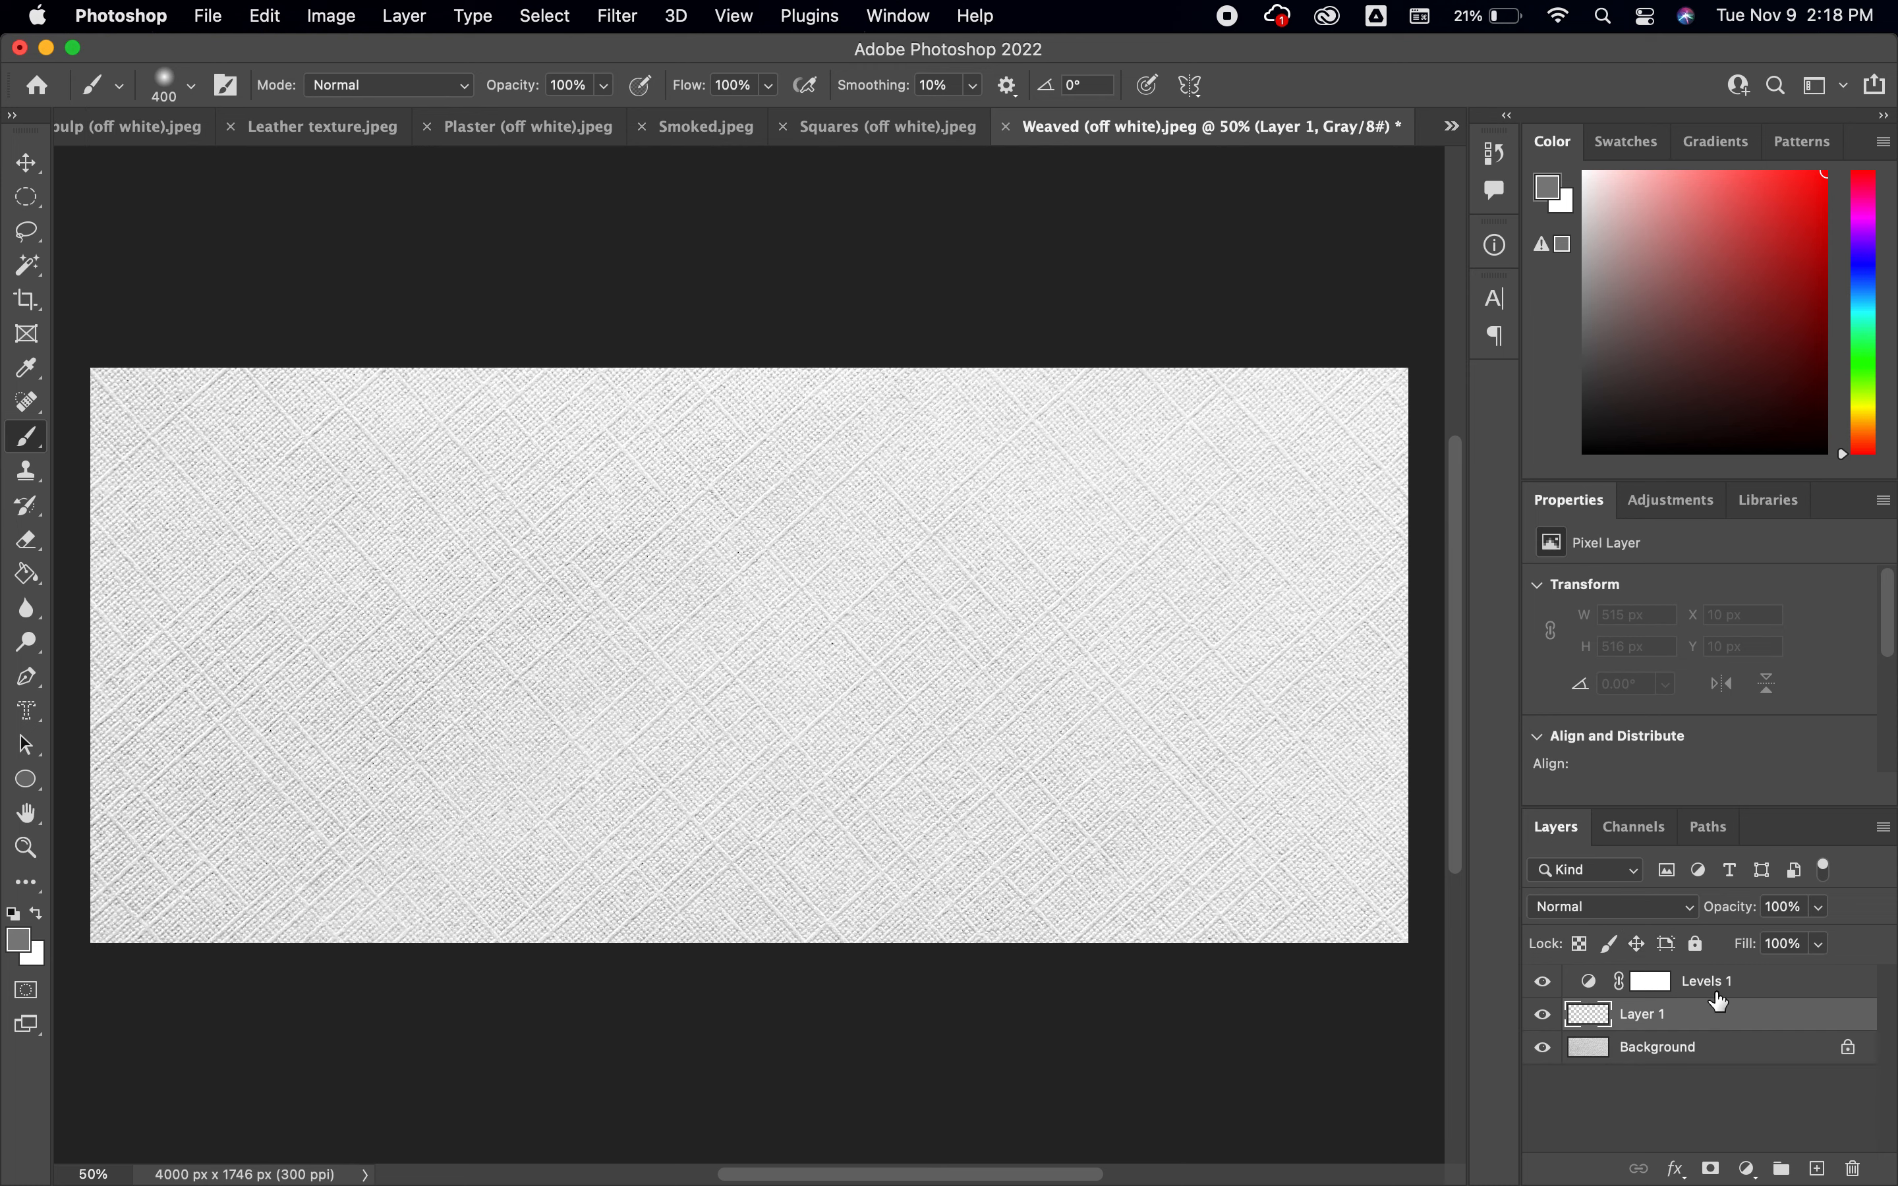
drag(1715, 1020, 1713, 975)
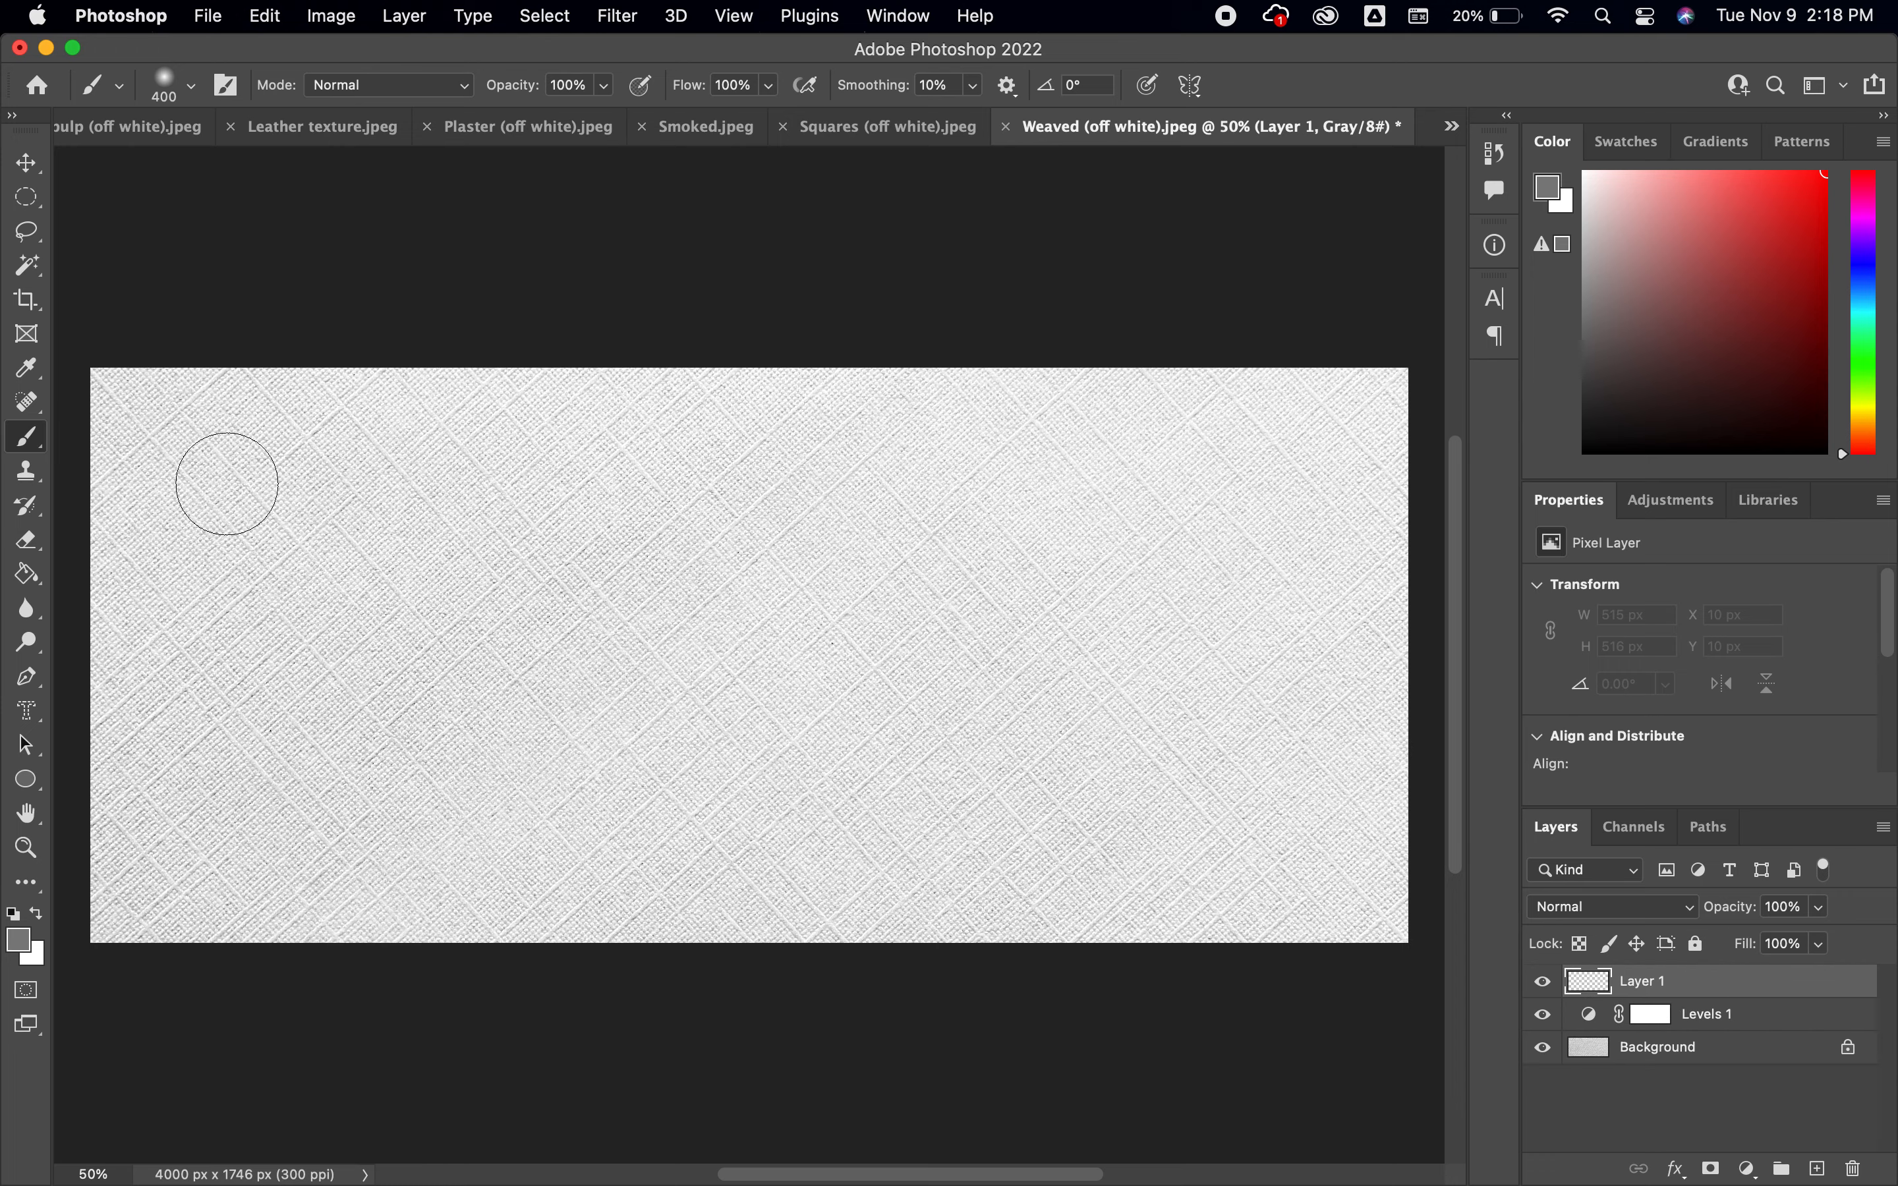
Set the foreground color to orange, ff8a00
click(21, 941)
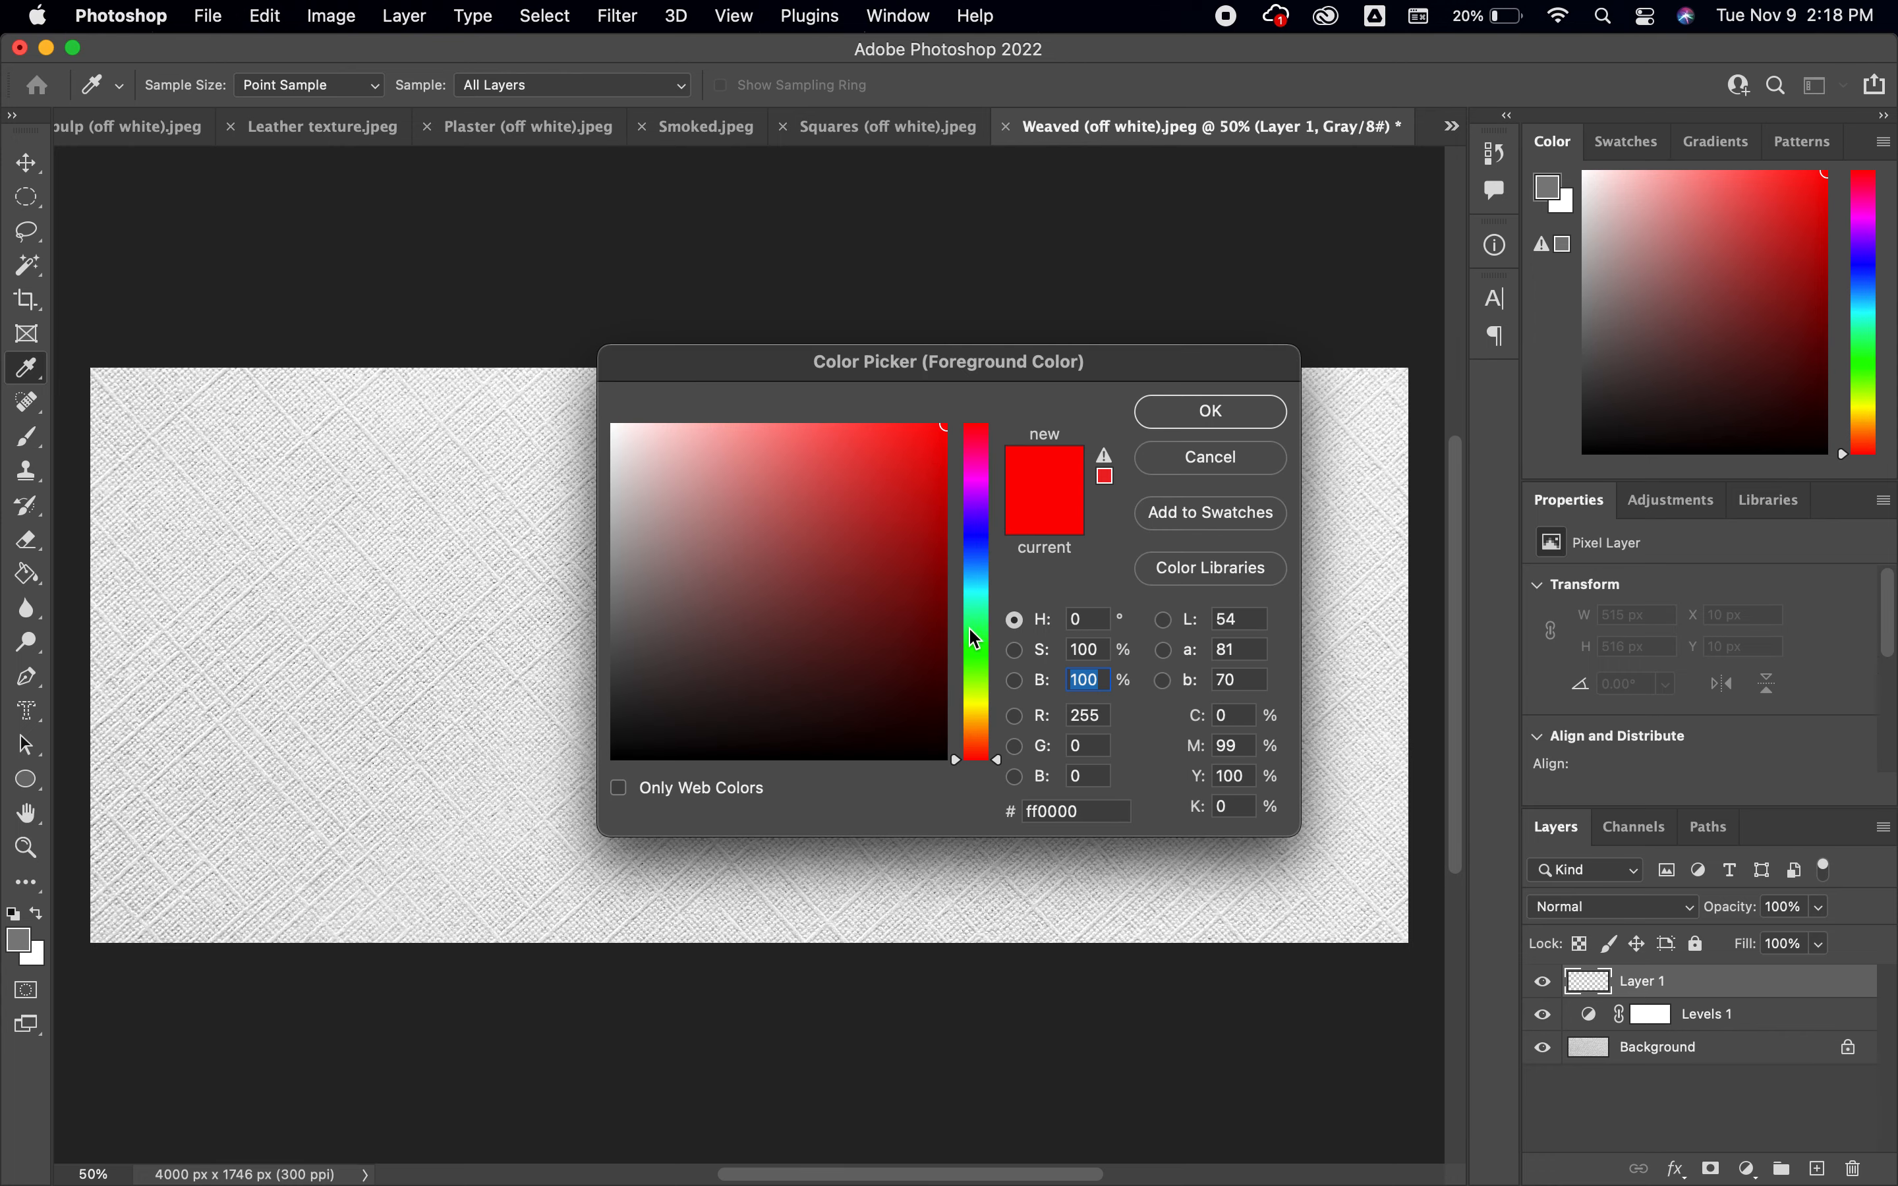
drag(982, 738, 985, 706)
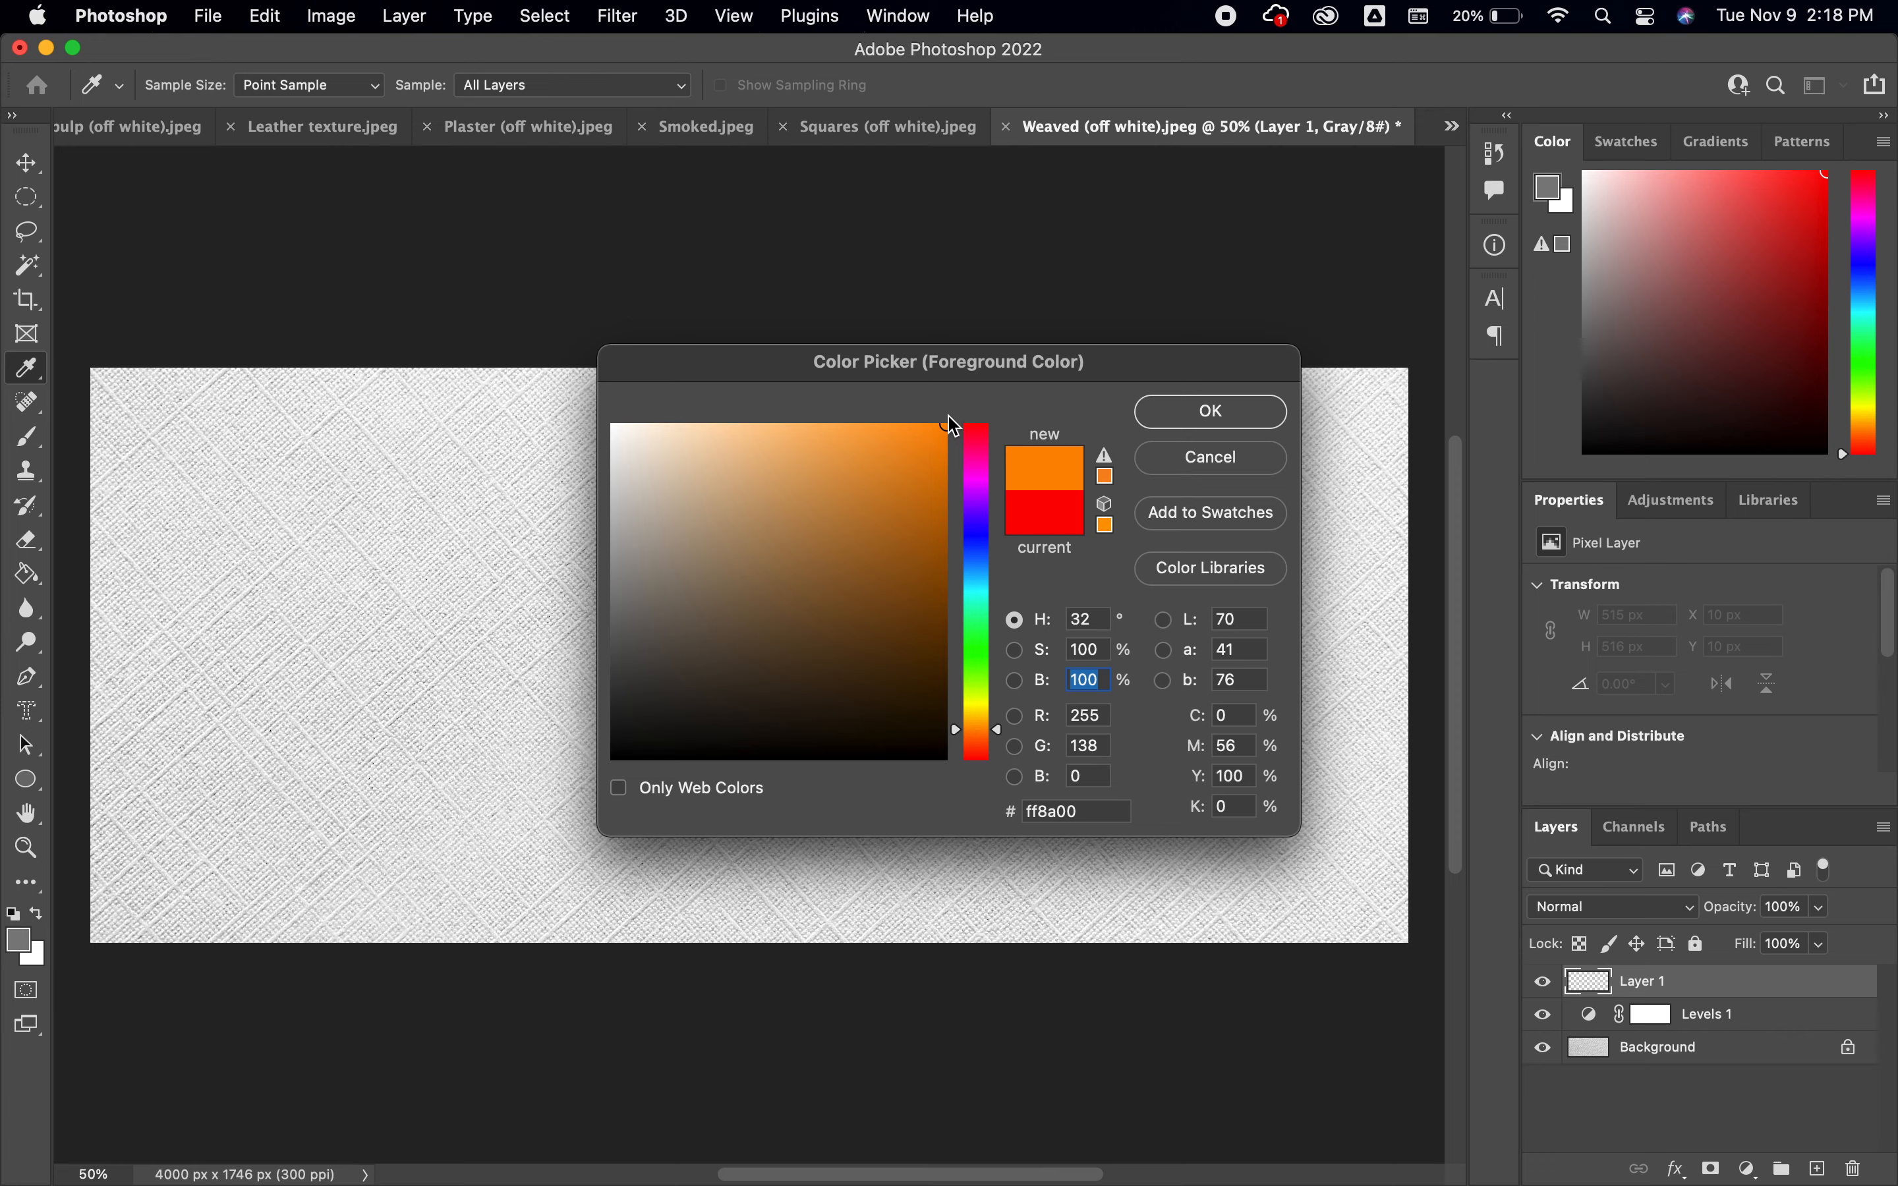
click(1247, 410)
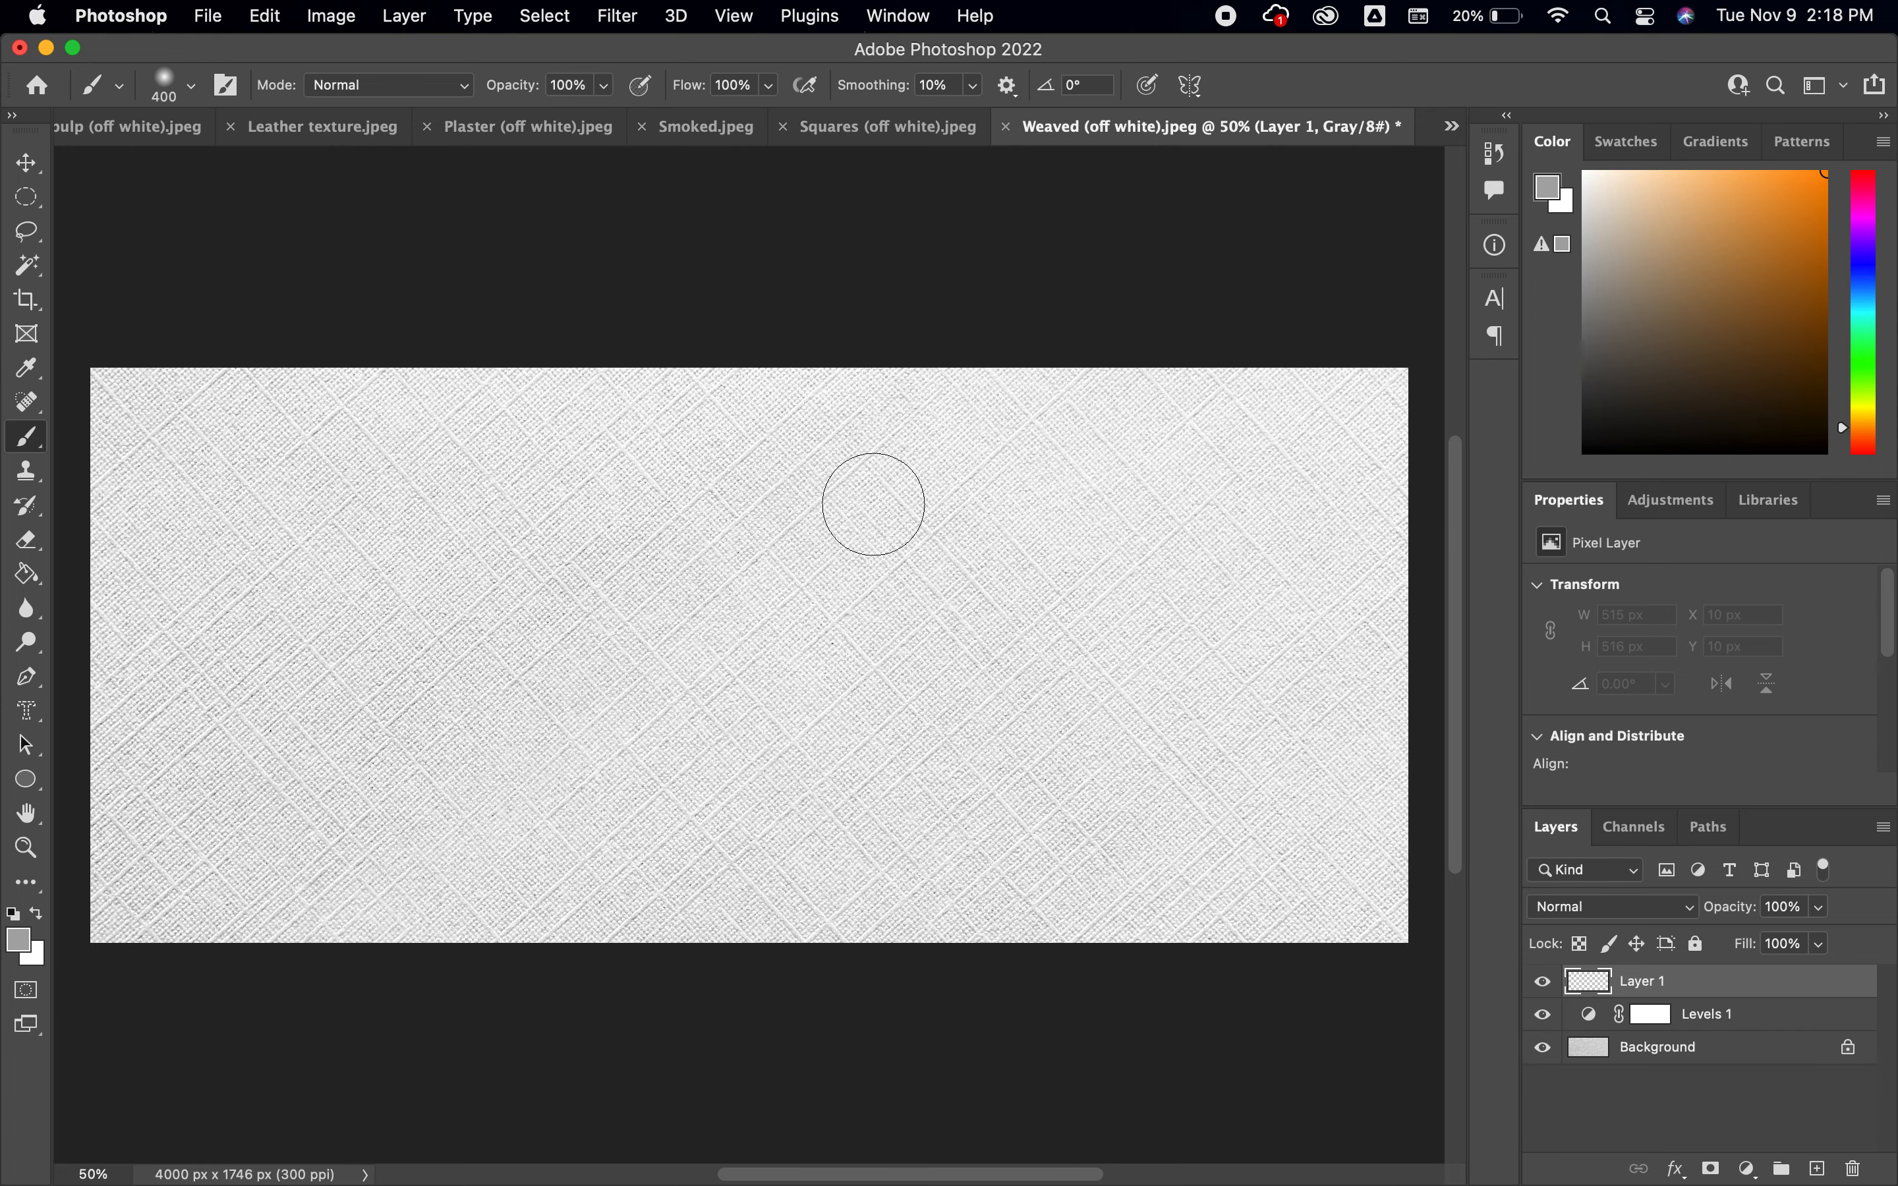
Paint over the whole canvas on the new layer with the brush enlarged to 1700, and reduce the brush to 300
key(bracketright)
key(bracketright)
key(bracketright)
key(bracketright)
key(bracketright)
key(bracketright)
key(bracketright)
key(bracketright)
key(bracketright)
key(bracketright)
key(bracketright)
key(bracketright)
key(bracketright)
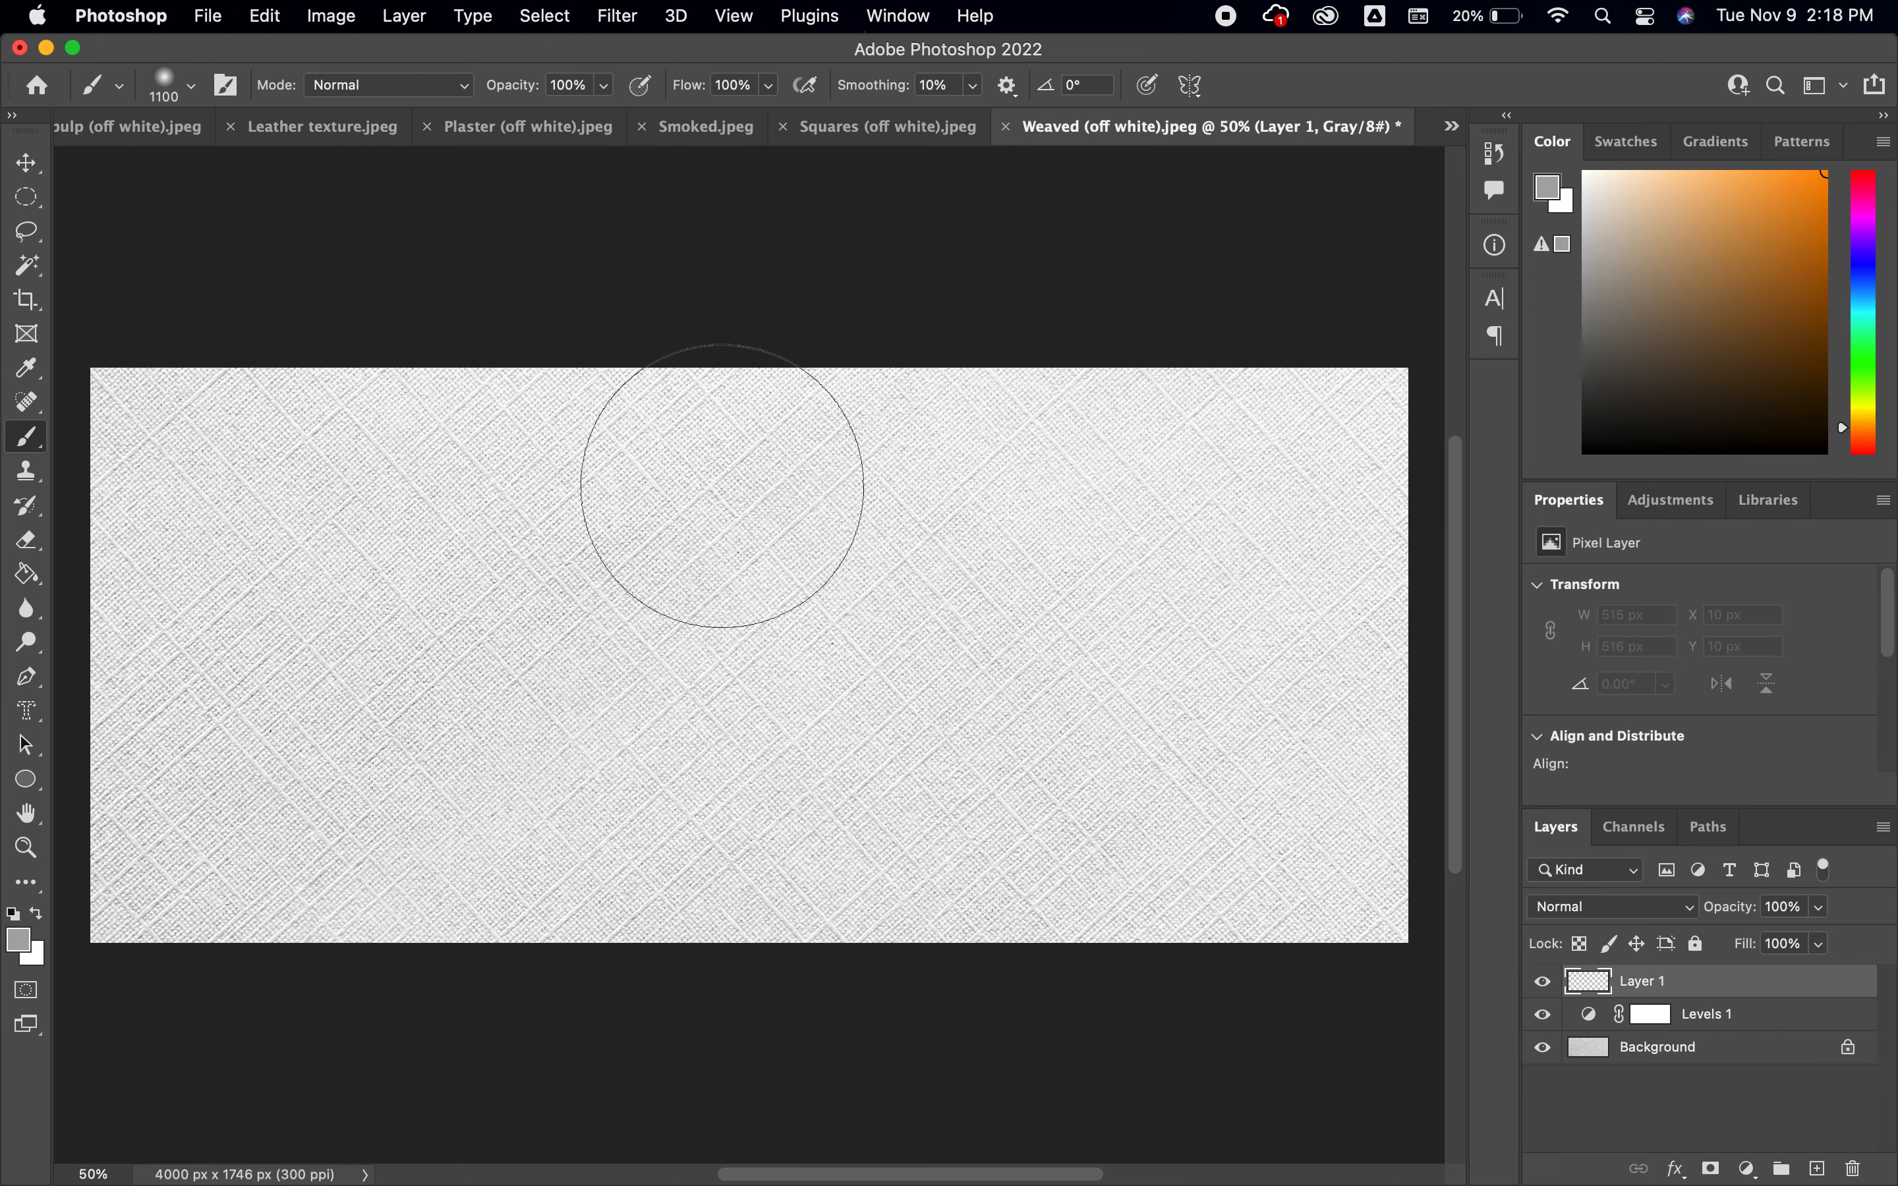
mouse_move(337, 396)
mouse_down()
mouse_move(424, 383)
mouse_move(292, 395)
mouse_move(24, 524)
mouse_move(99, 561)
mouse_move(246, 780)
mouse_move(294, 915)
mouse_move(171, 880)
mouse_move(345, 718)
mouse_move(408, 509)
mouse_move(495, 424)
mouse_move(553, 417)
mouse_move(593, 629)
mouse_move(705, 893)
mouse_move(735, 884)
mouse_move(909, 969)
mouse_move(889, 729)
mouse_move(945, 550)
mouse_move(640, 383)
mouse_move(730, 307)
mouse_move(1009, 318)
mouse_move(1269, 407)
mouse_move(1310, 524)
mouse_move(1308, 671)
mouse_move(1427, 781)
mouse_move(1435, 966)
mouse_move(1130, 1025)
mouse_move(1093, 914)
mouse_move(1002, 843)
mouse_move(773, 784)
mouse_up()
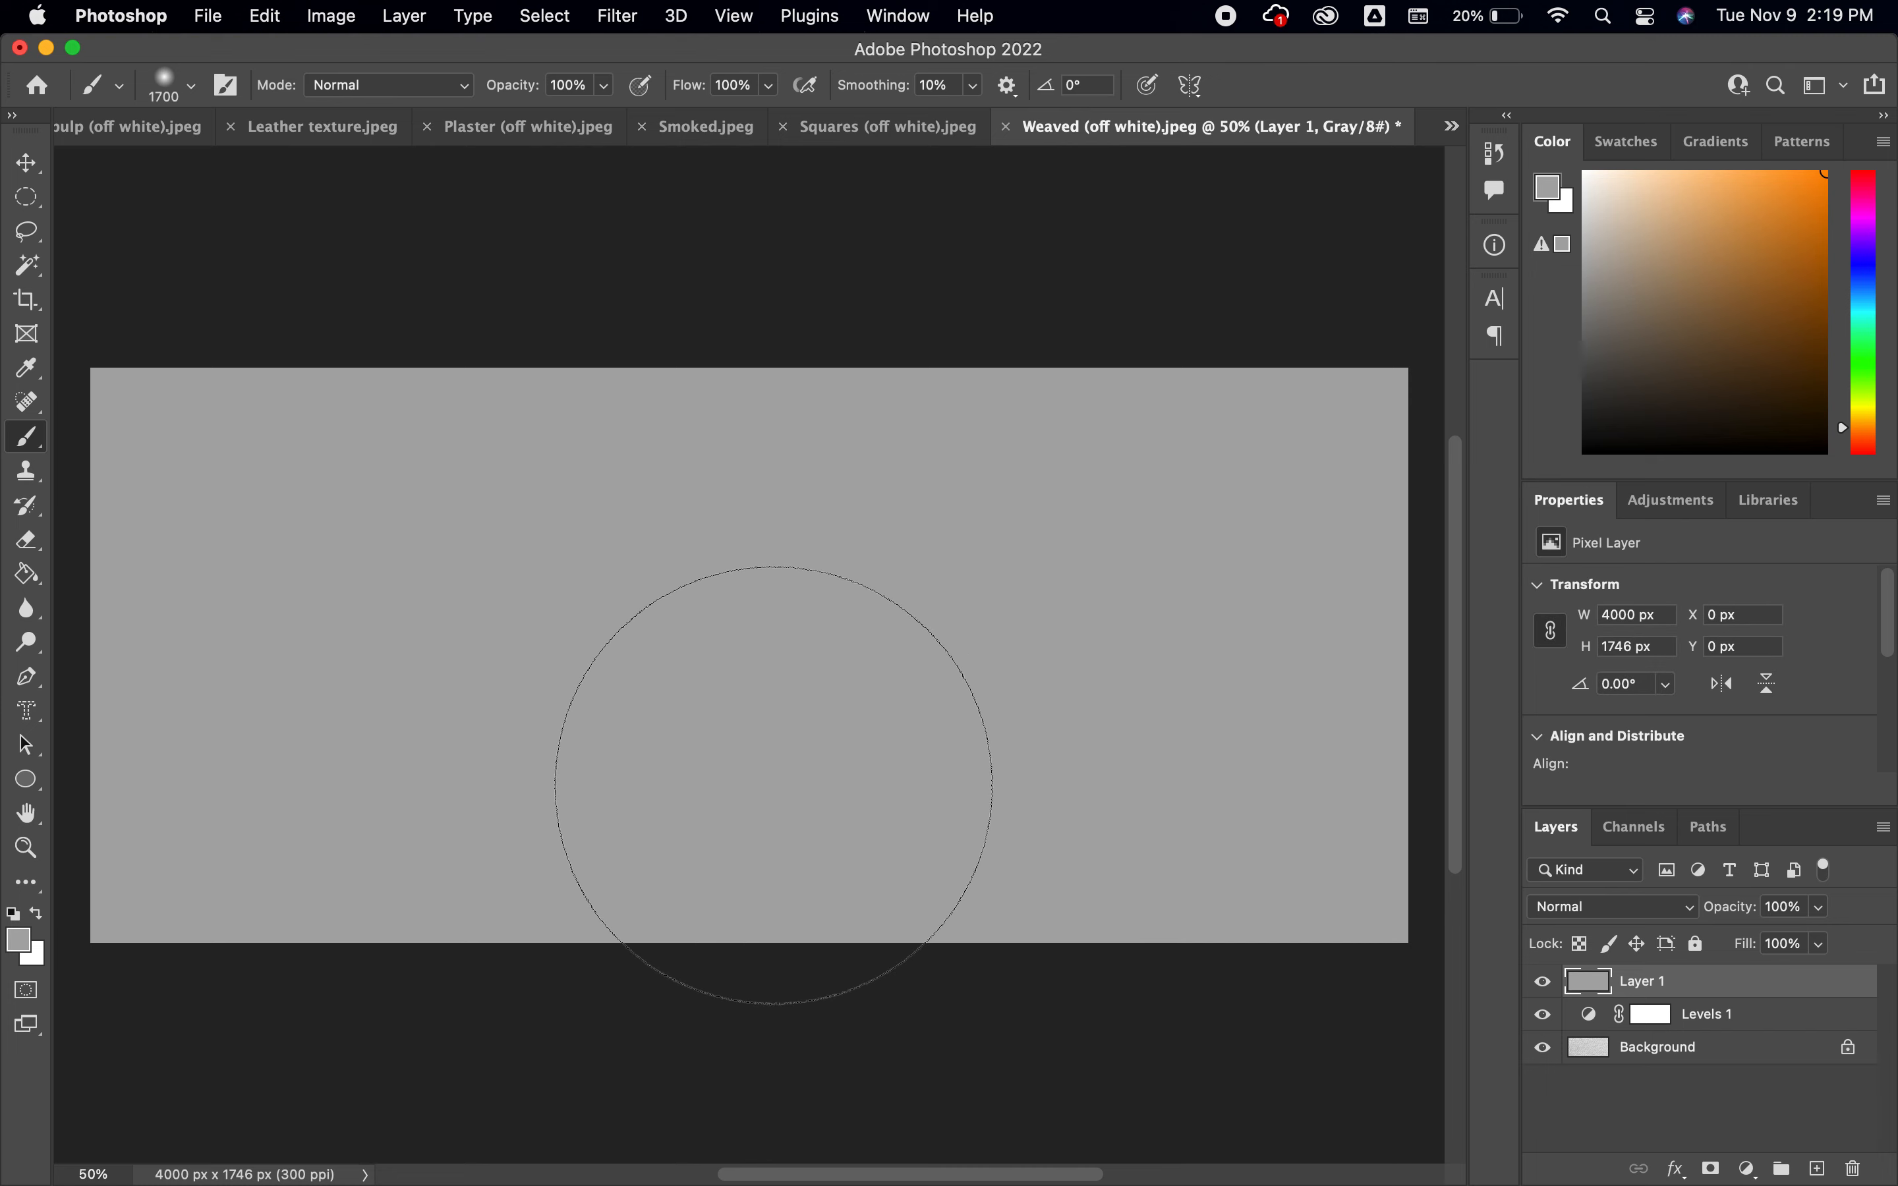
key(bracketleft)
key(bracketleft)
key(bracketleft)
key(bracketleft)
key(bracketleft)
key(bracketleft)
key(bracketleft)
key(bracketleft)
key(bracketleft)
key(bracketleft)
key(bracketleft)
key(bracketleft)
key(bracketleft)
key(bracketleft)
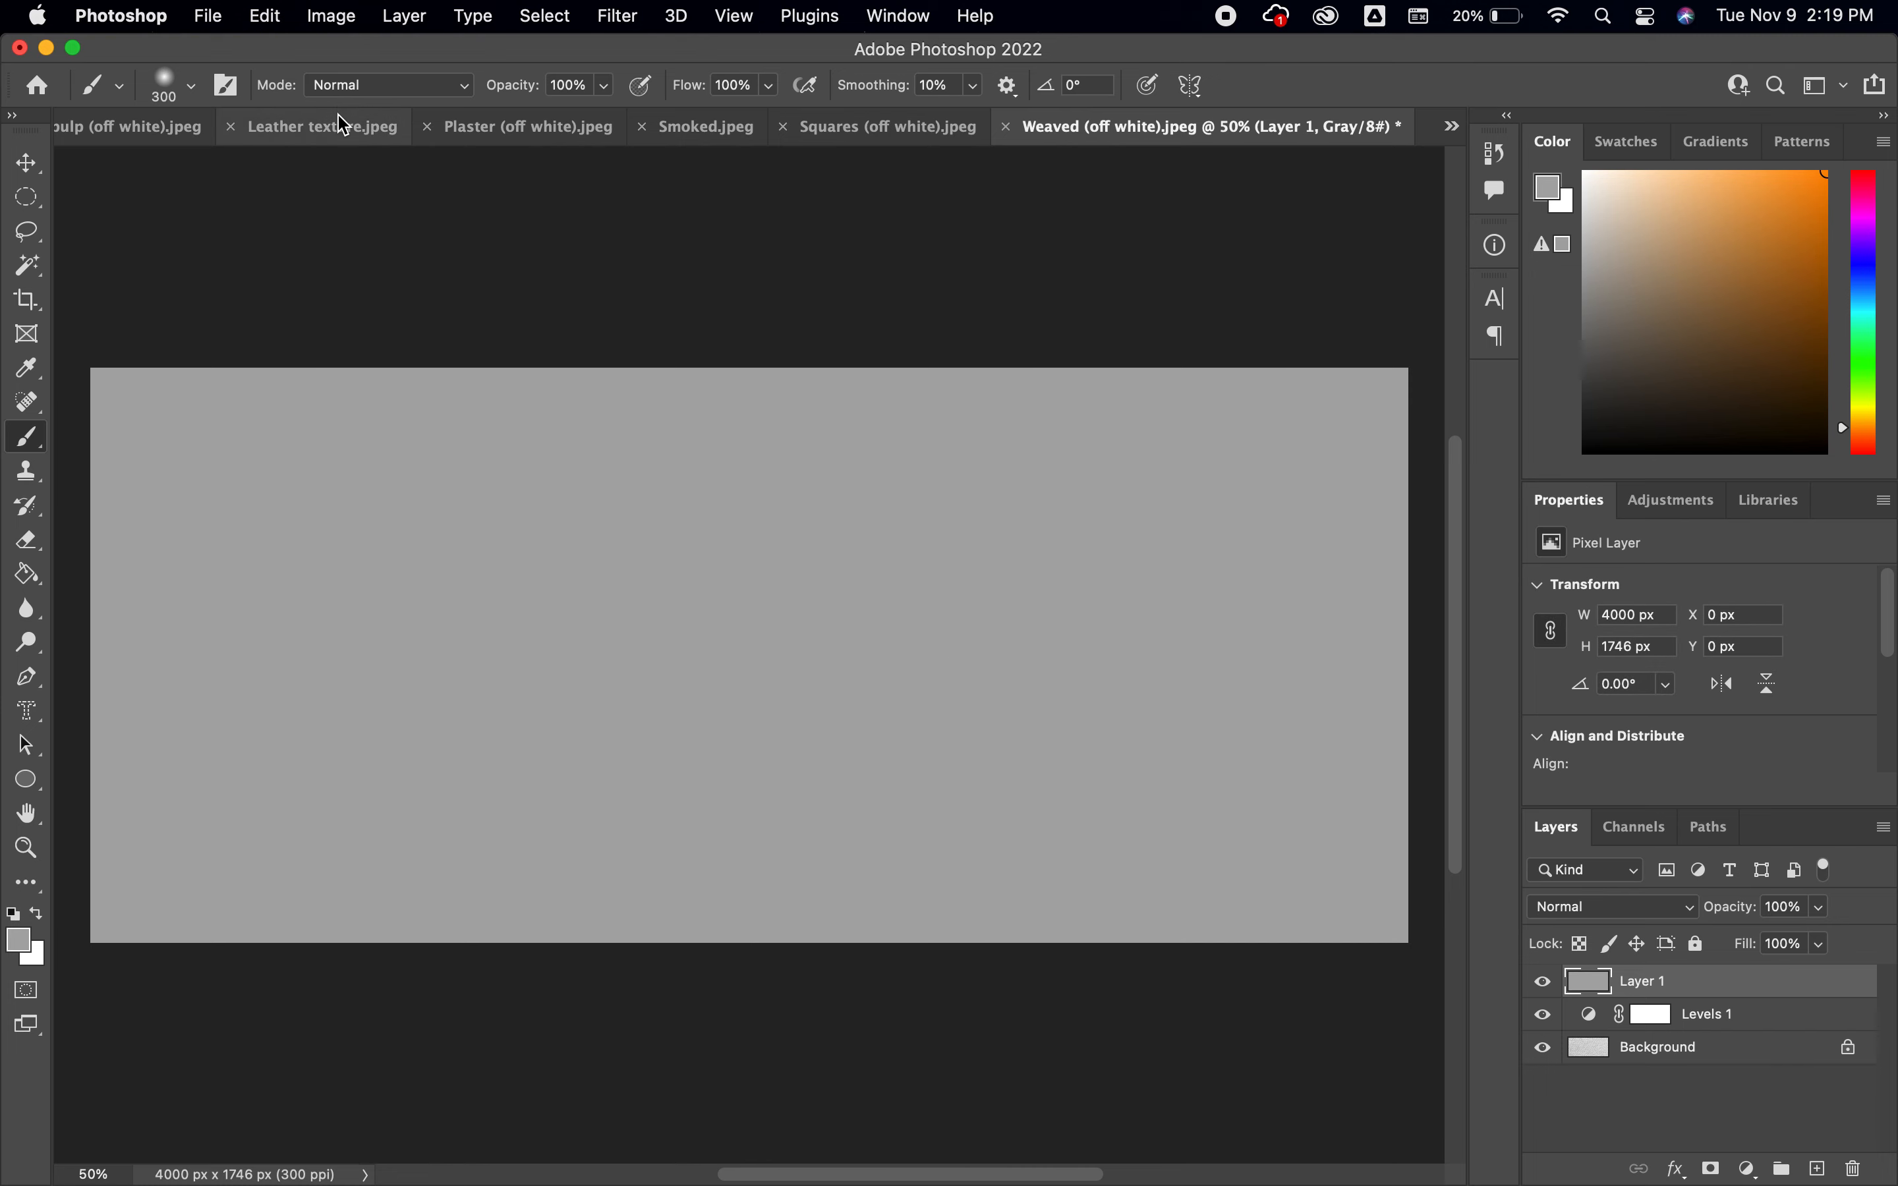
click(333, 17)
mouse_move(528, 54)
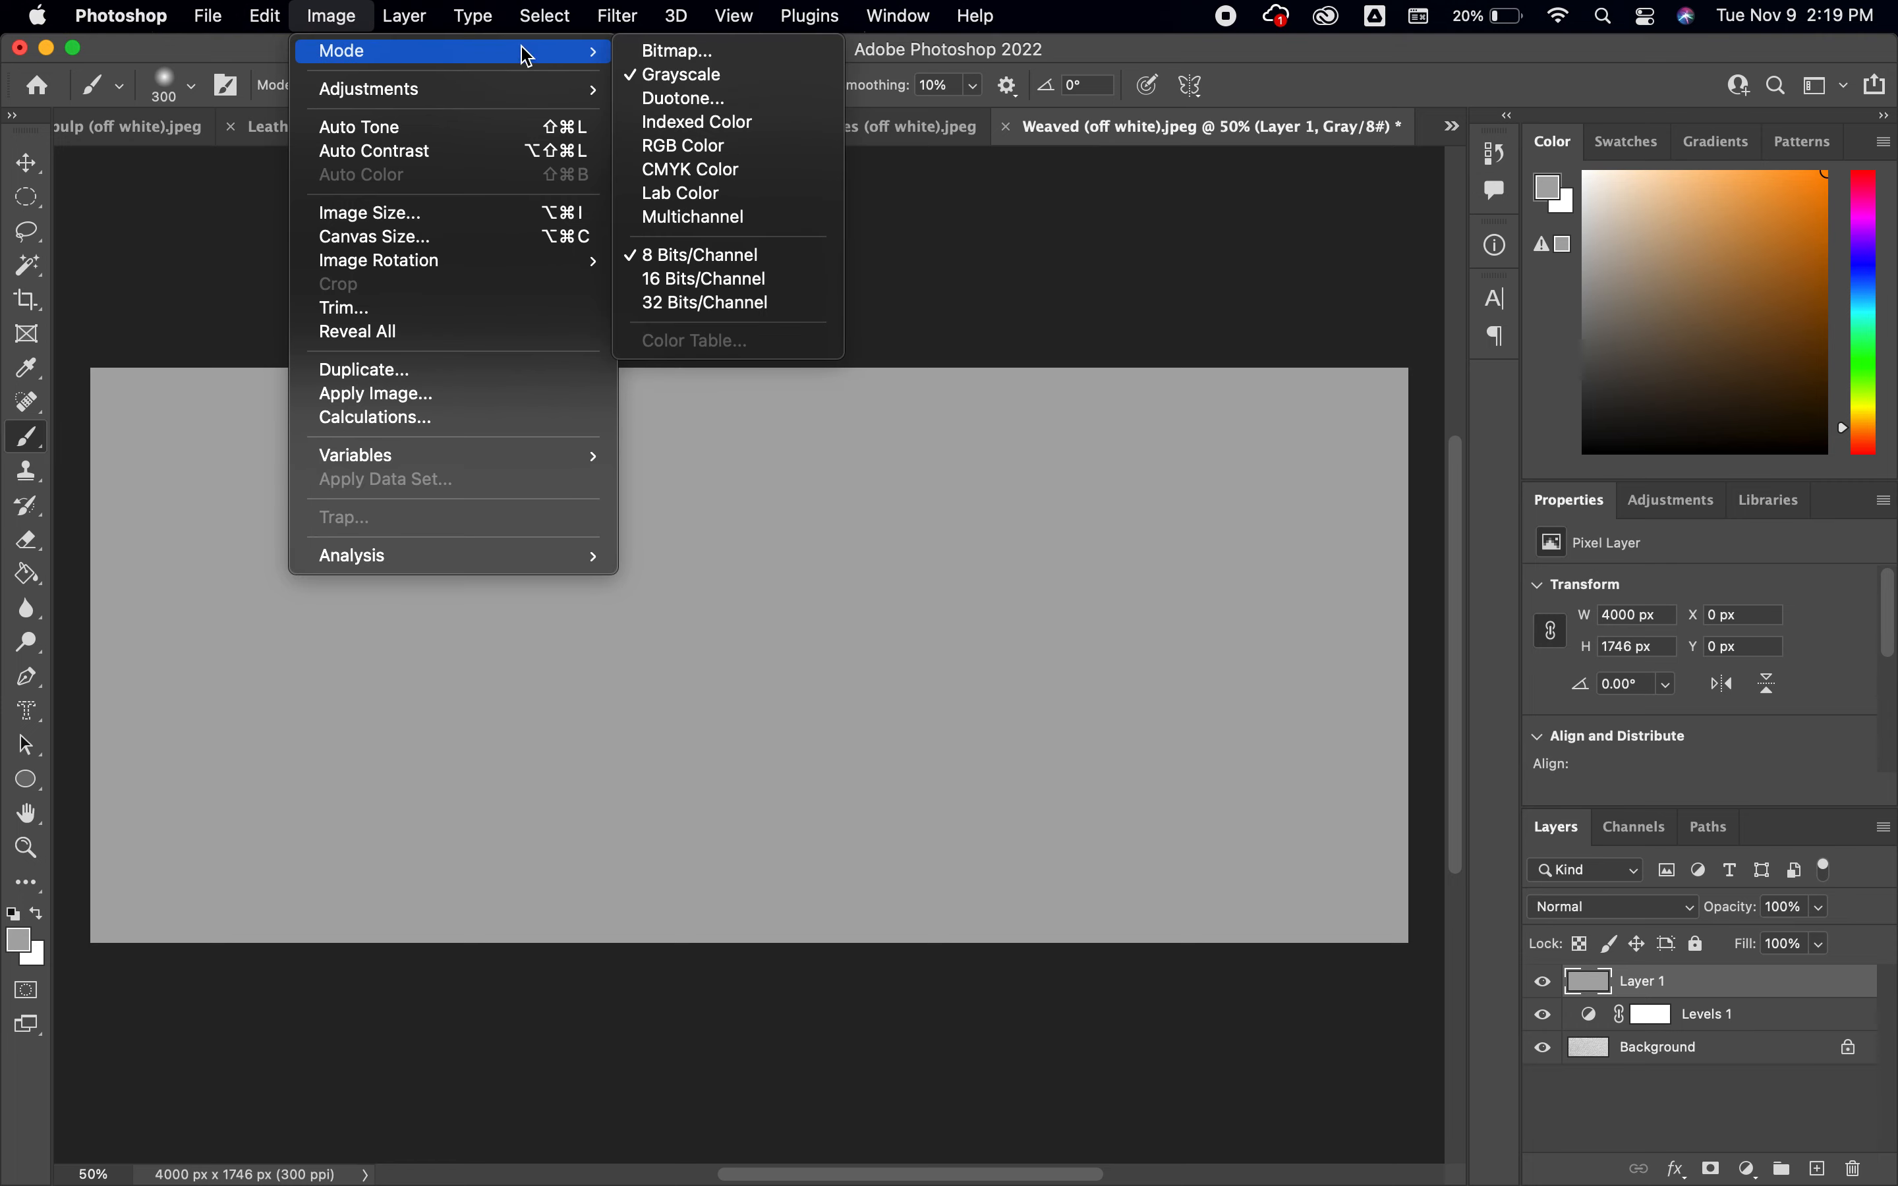
click(687, 151)
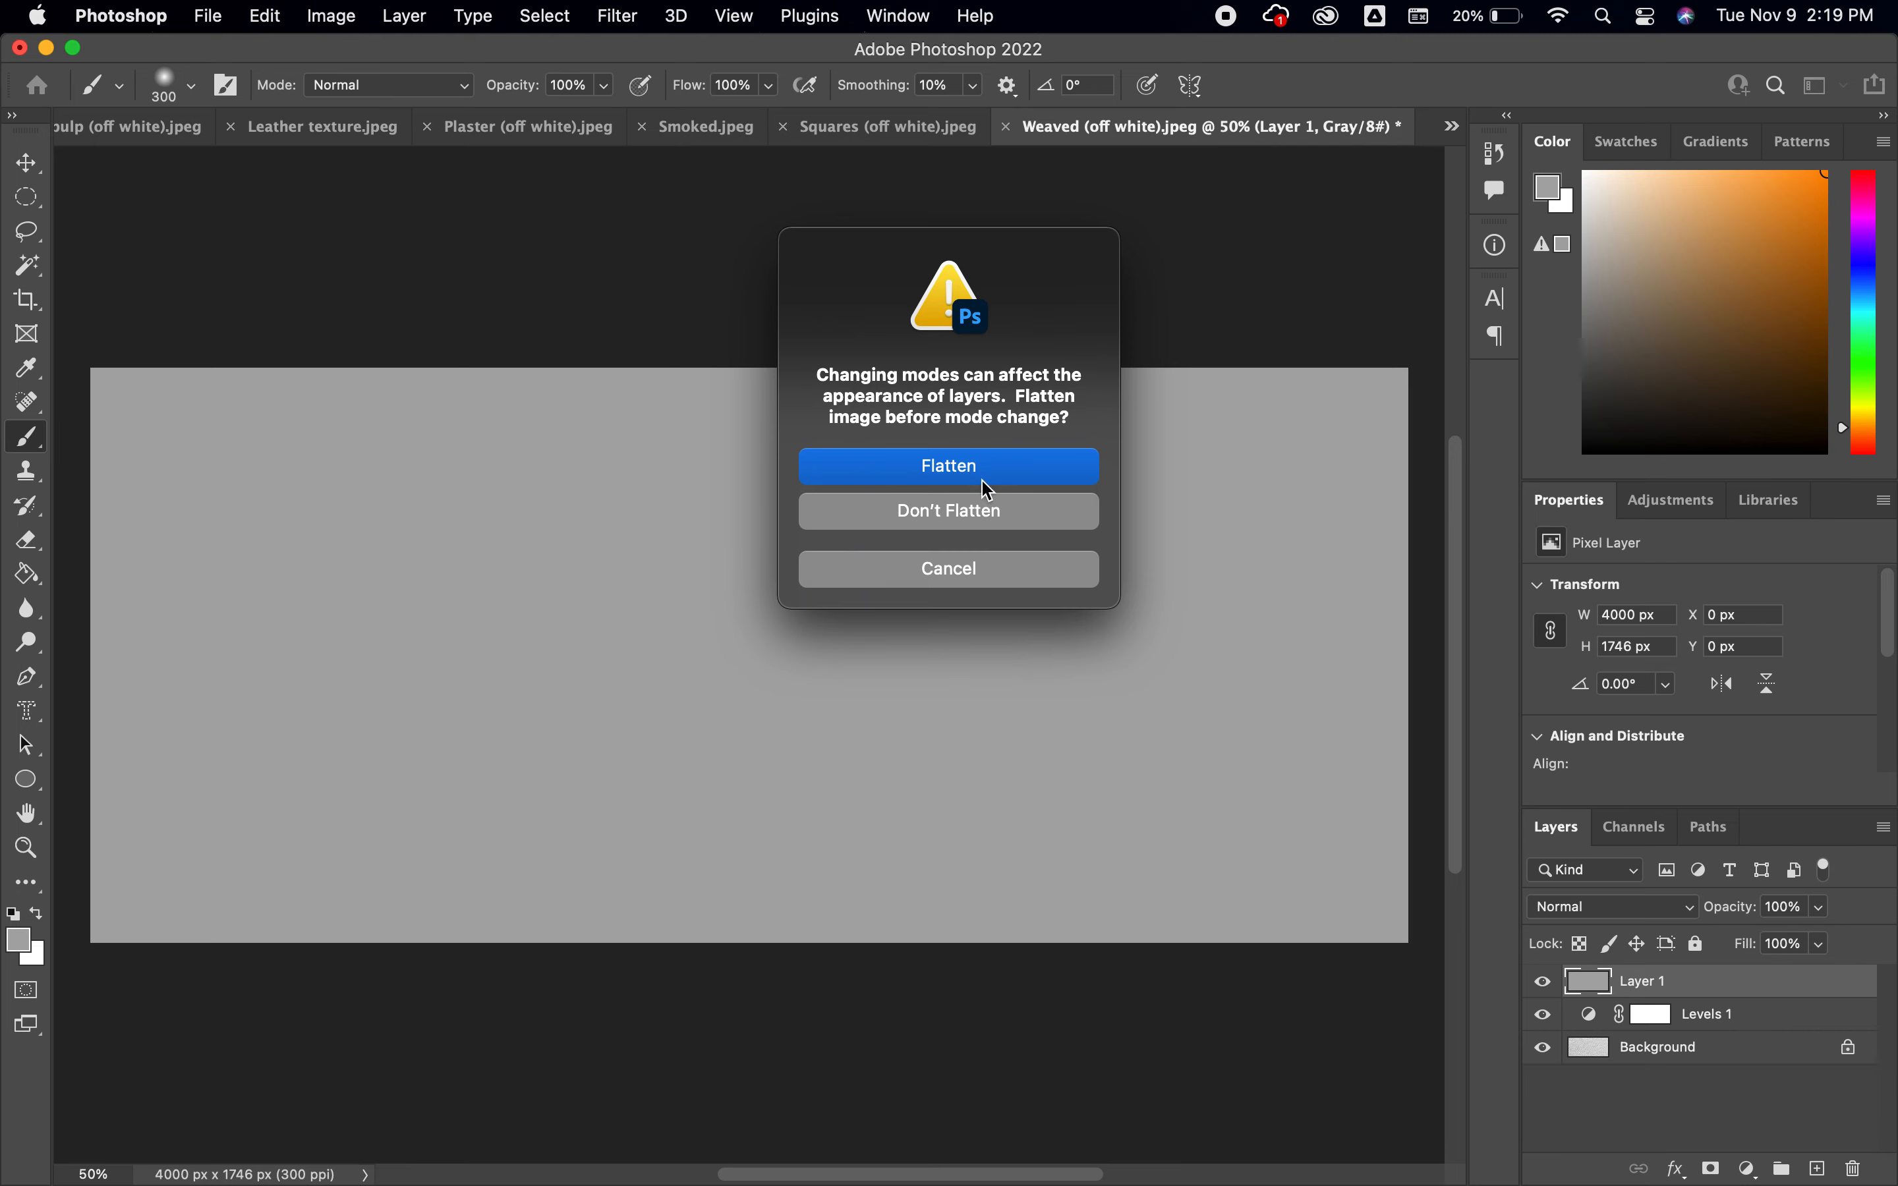
click(1017, 581)
Delete the painted layer and flatten the weaved texture image with its Levels adjustment
drag(1821, 996, 1853, 1169)
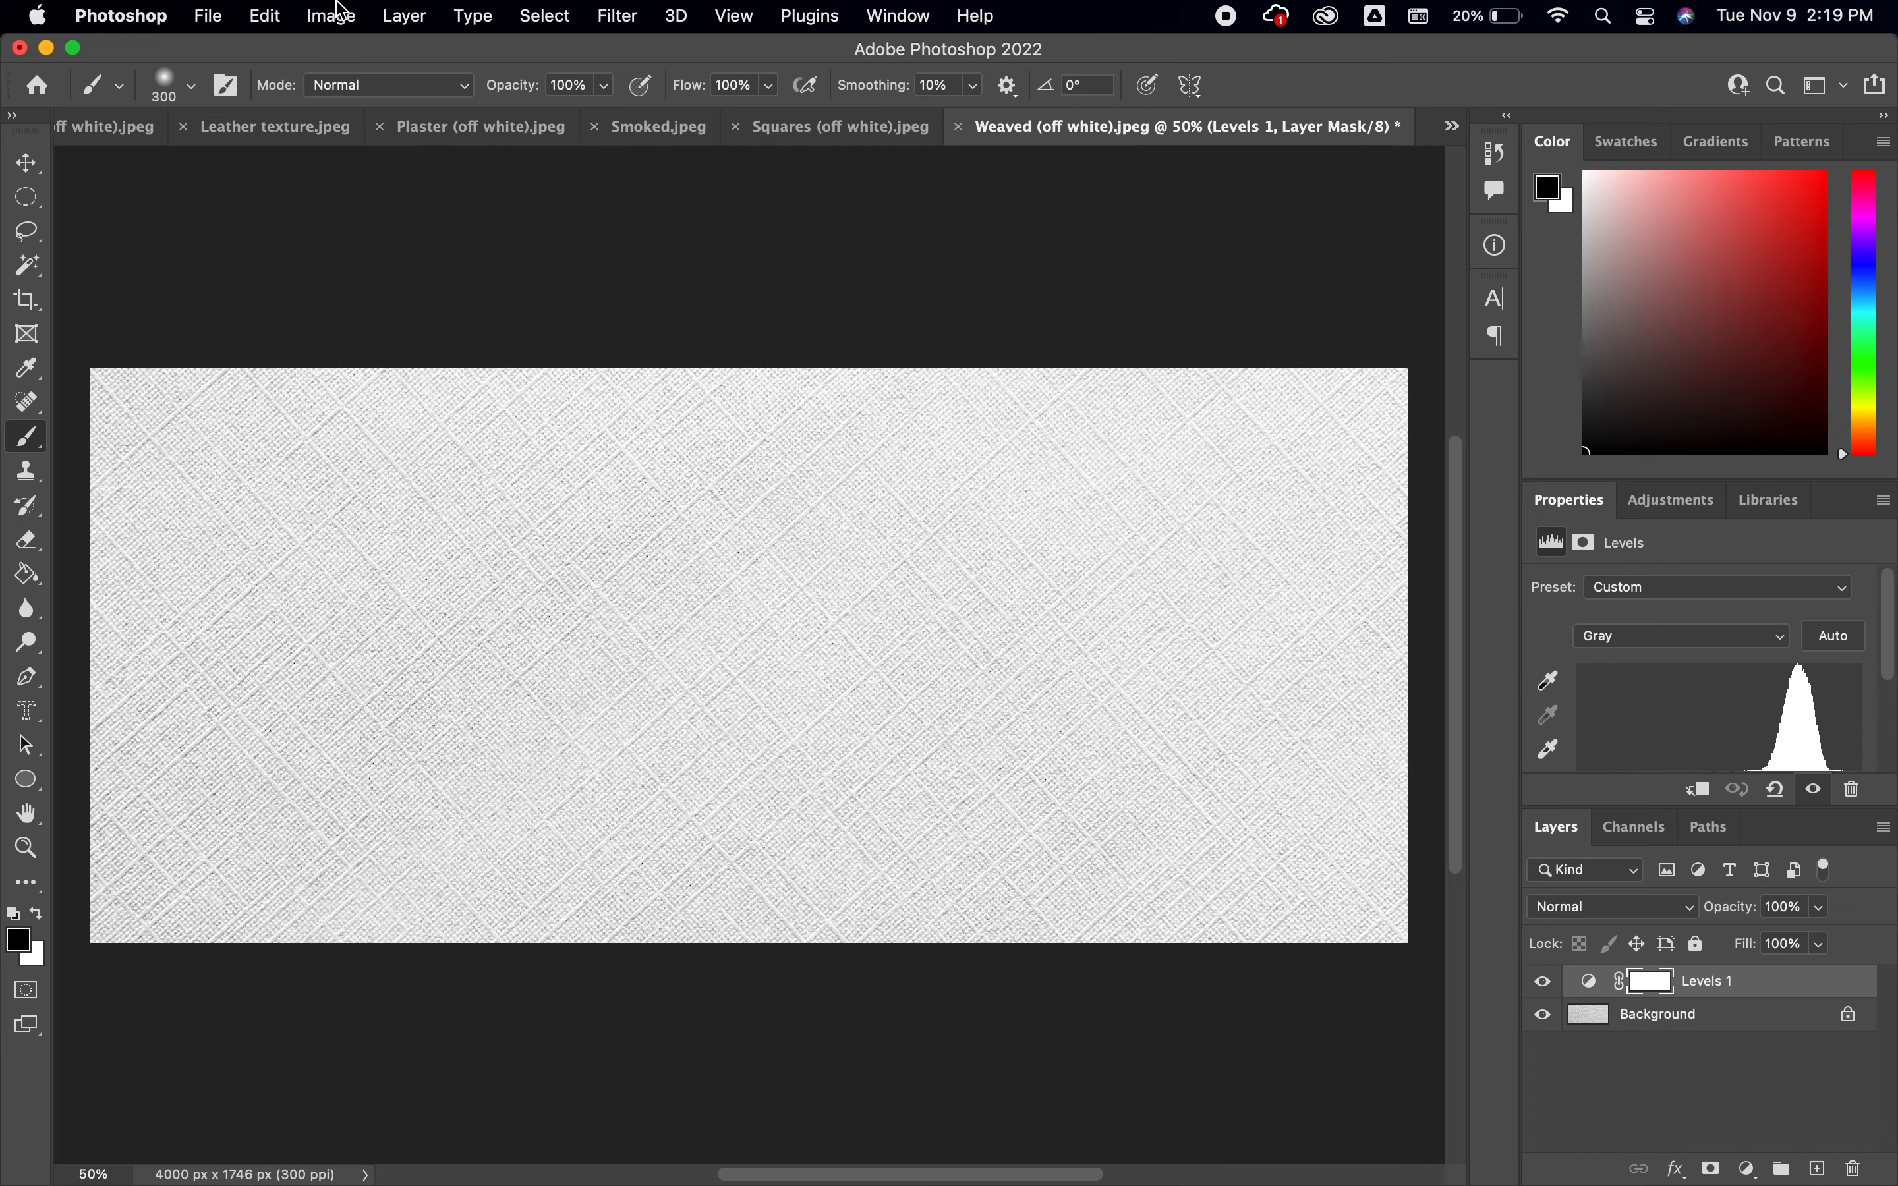
click(404, 17)
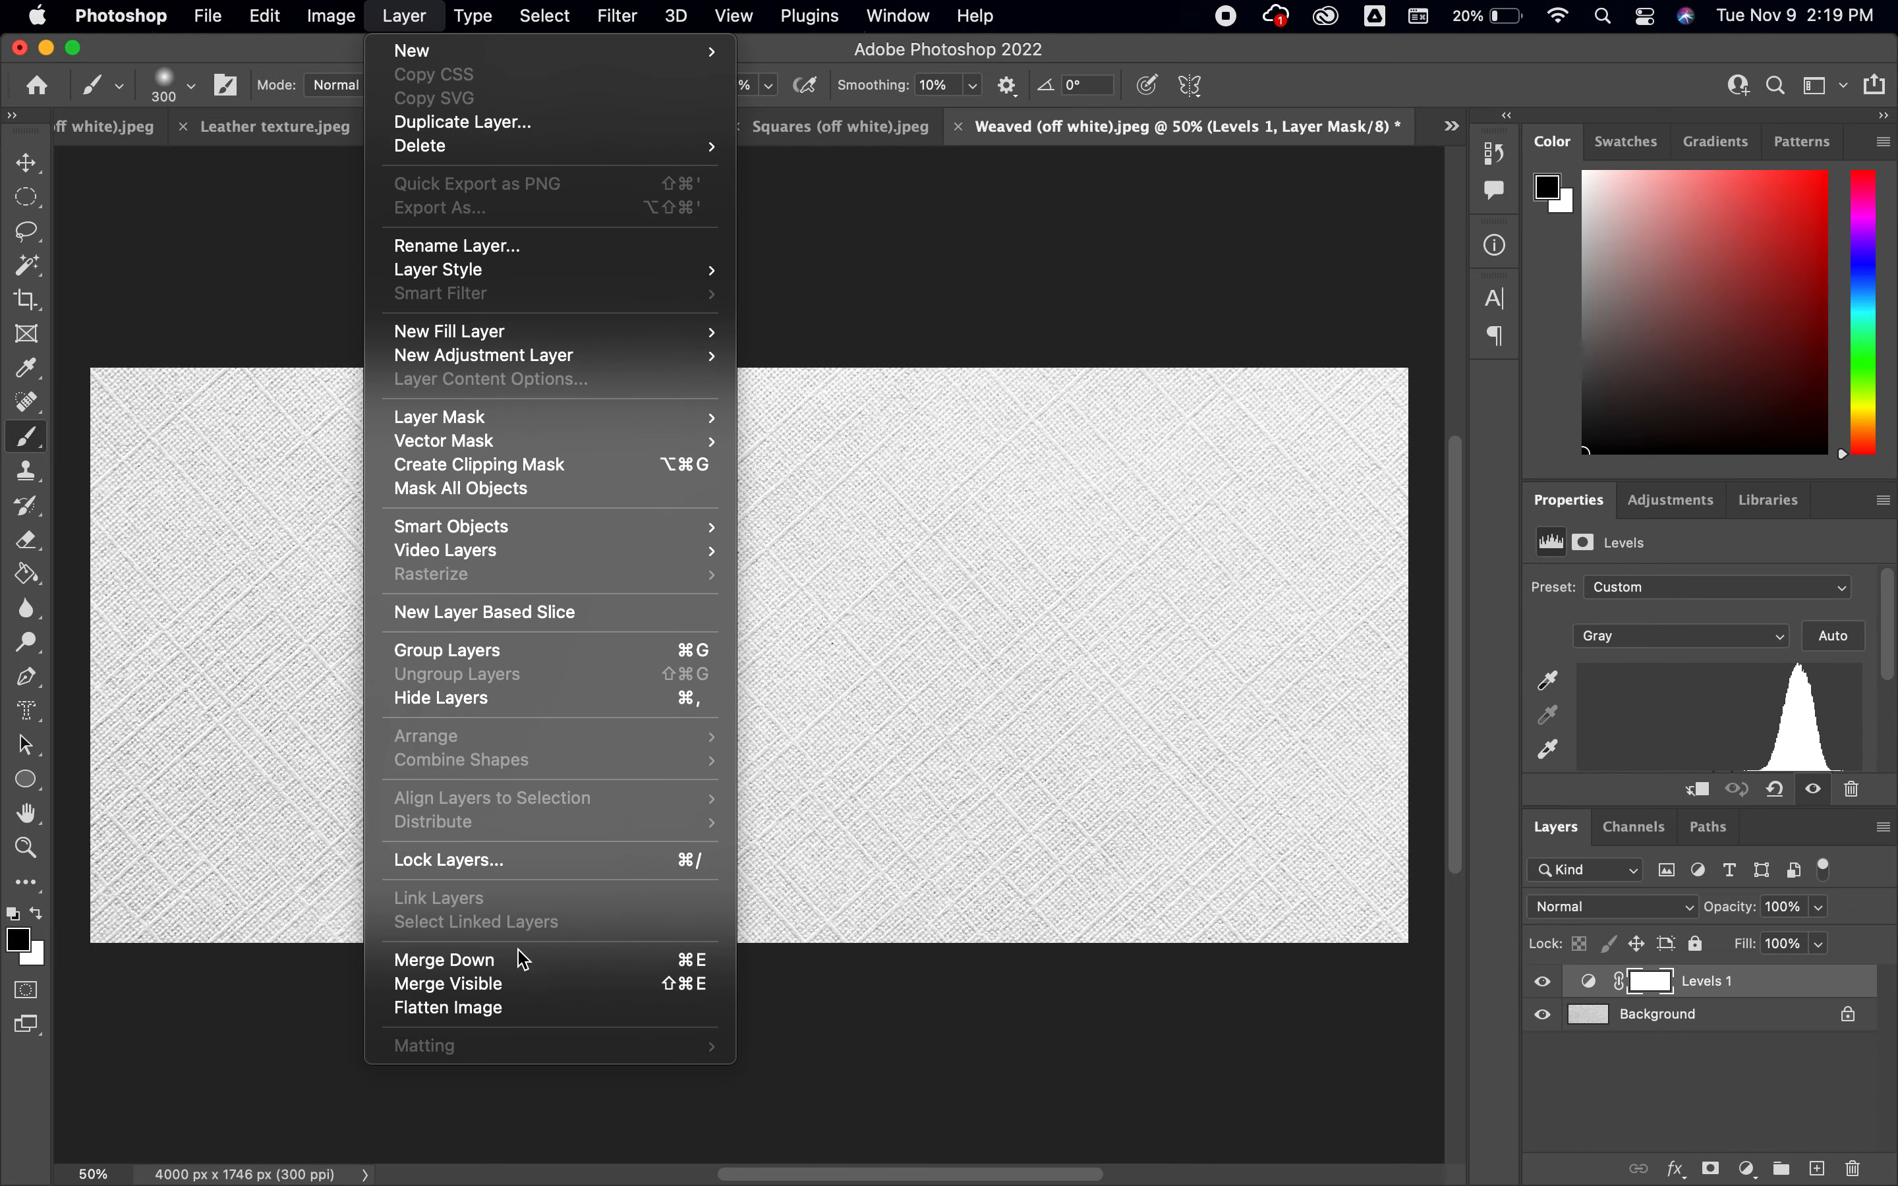
click(519, 1008)
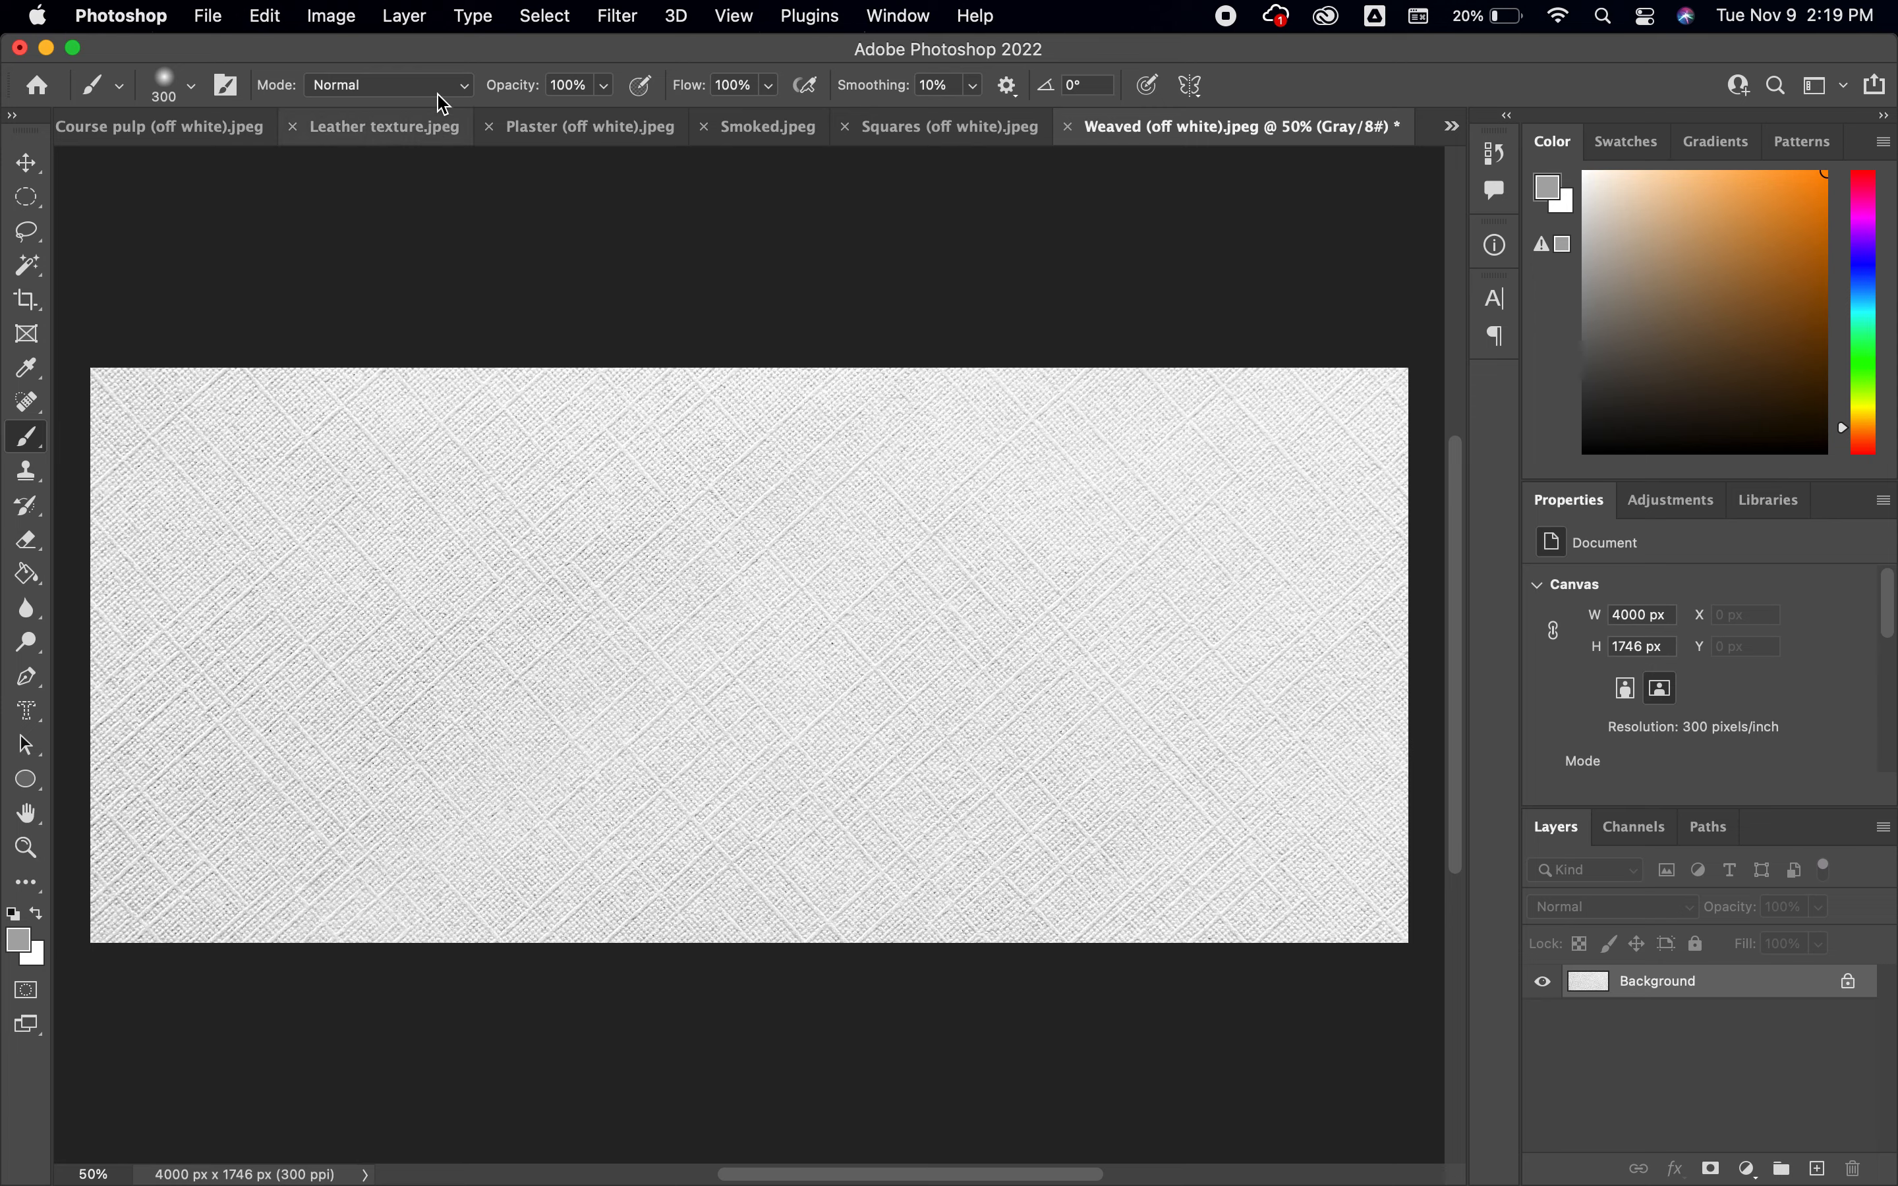
Convert the flattened weaved texture document from grayscale to RGB Color mode
click(330, 16)
mouse_move(345, 53)
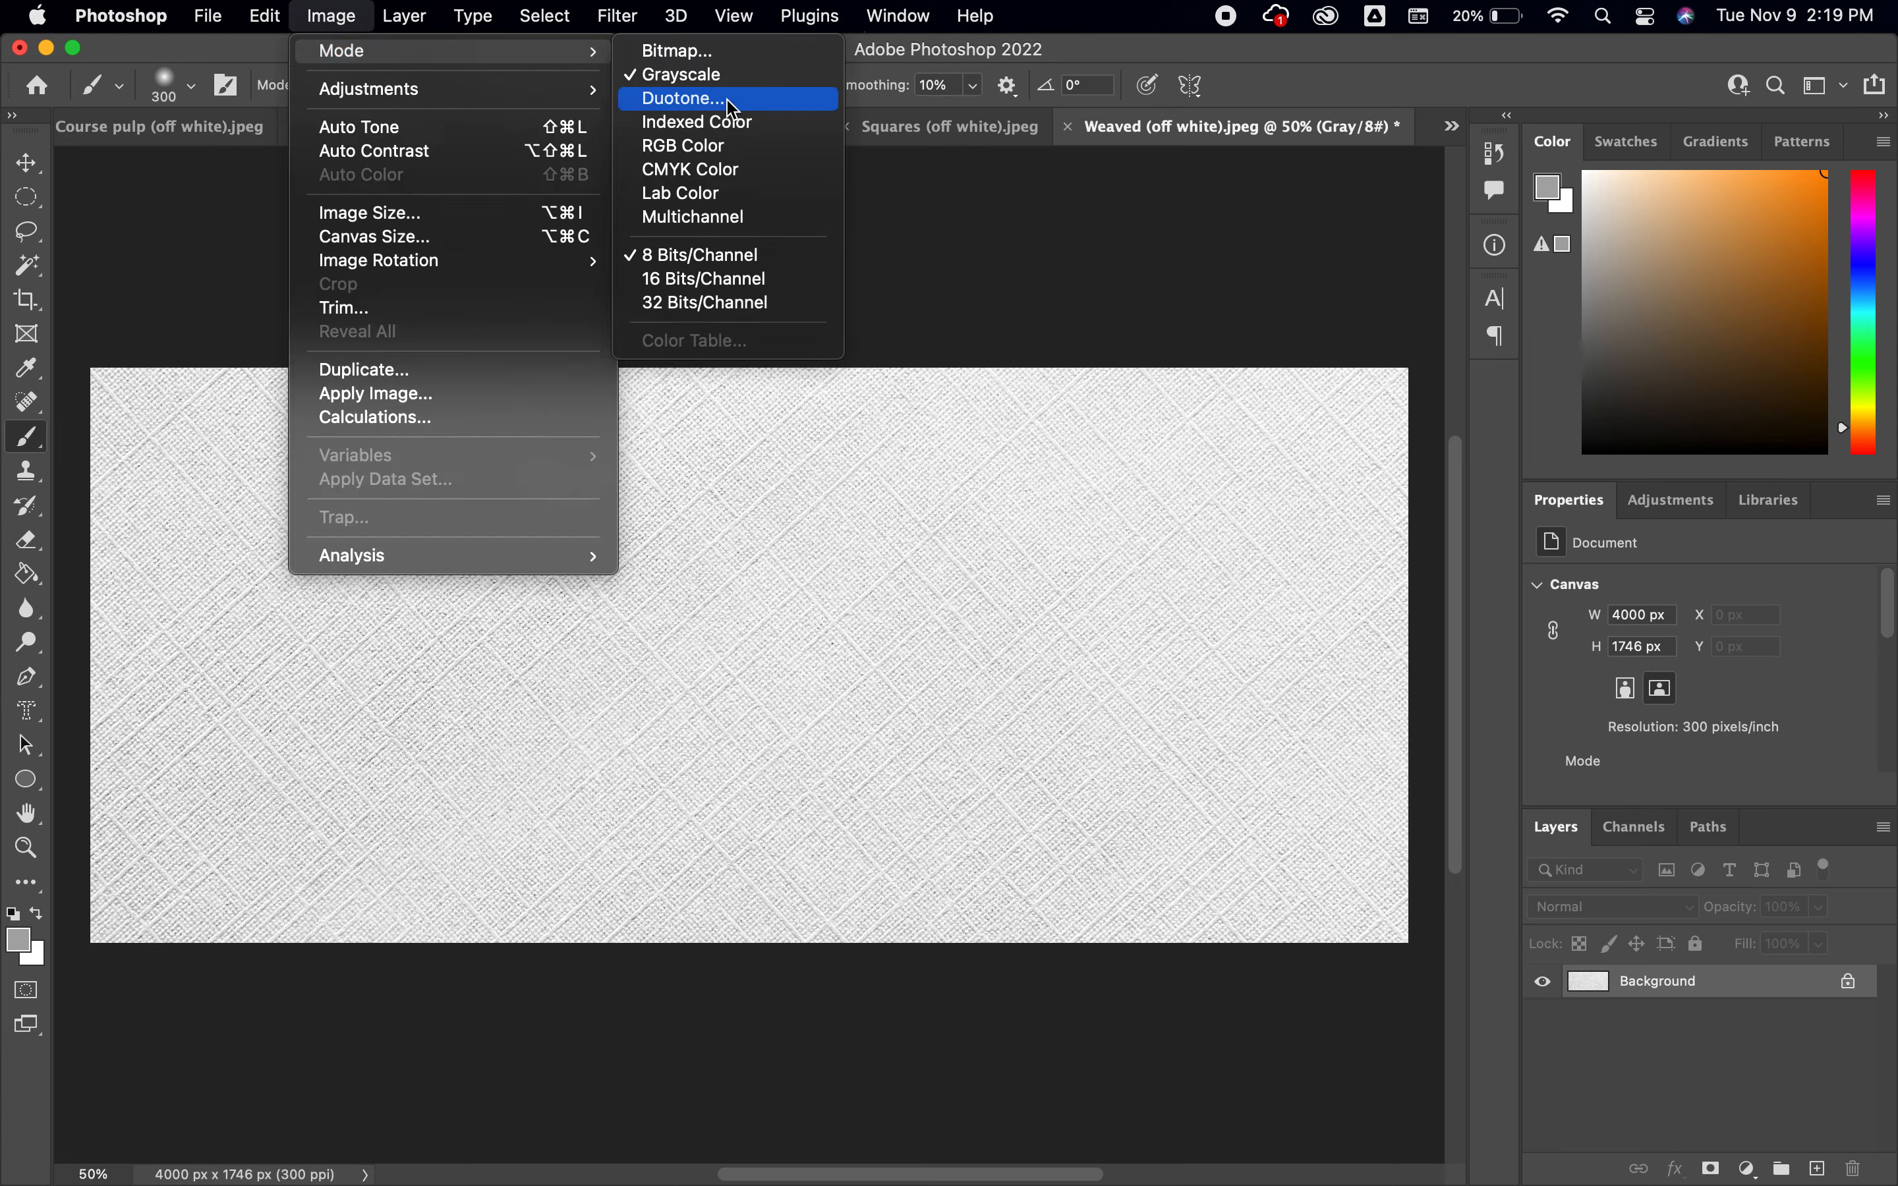
click(681, 145)
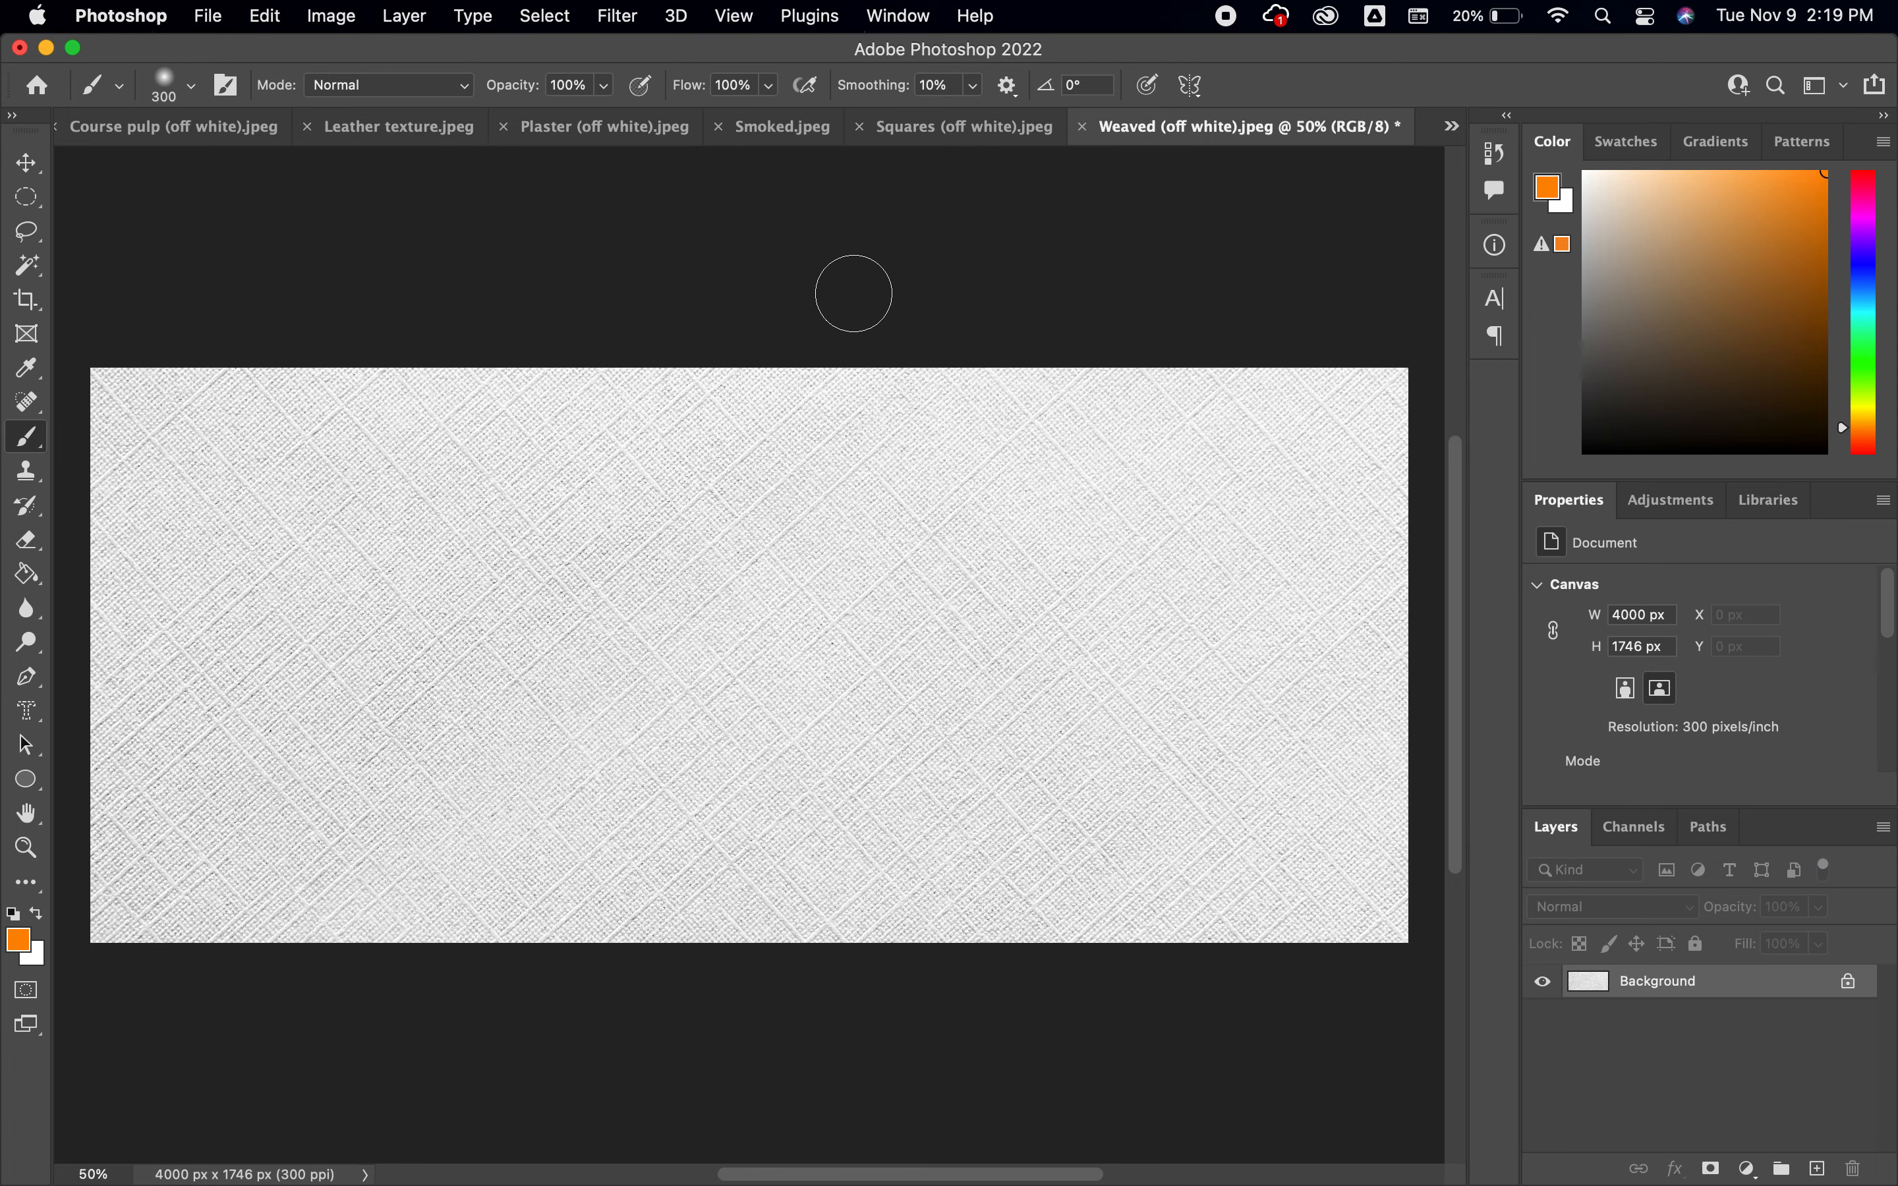
Add a new layer, cover the whole canvas in orange with the brush enlarged to 1800, and reduce the brush to 300
click(1814, 1169)
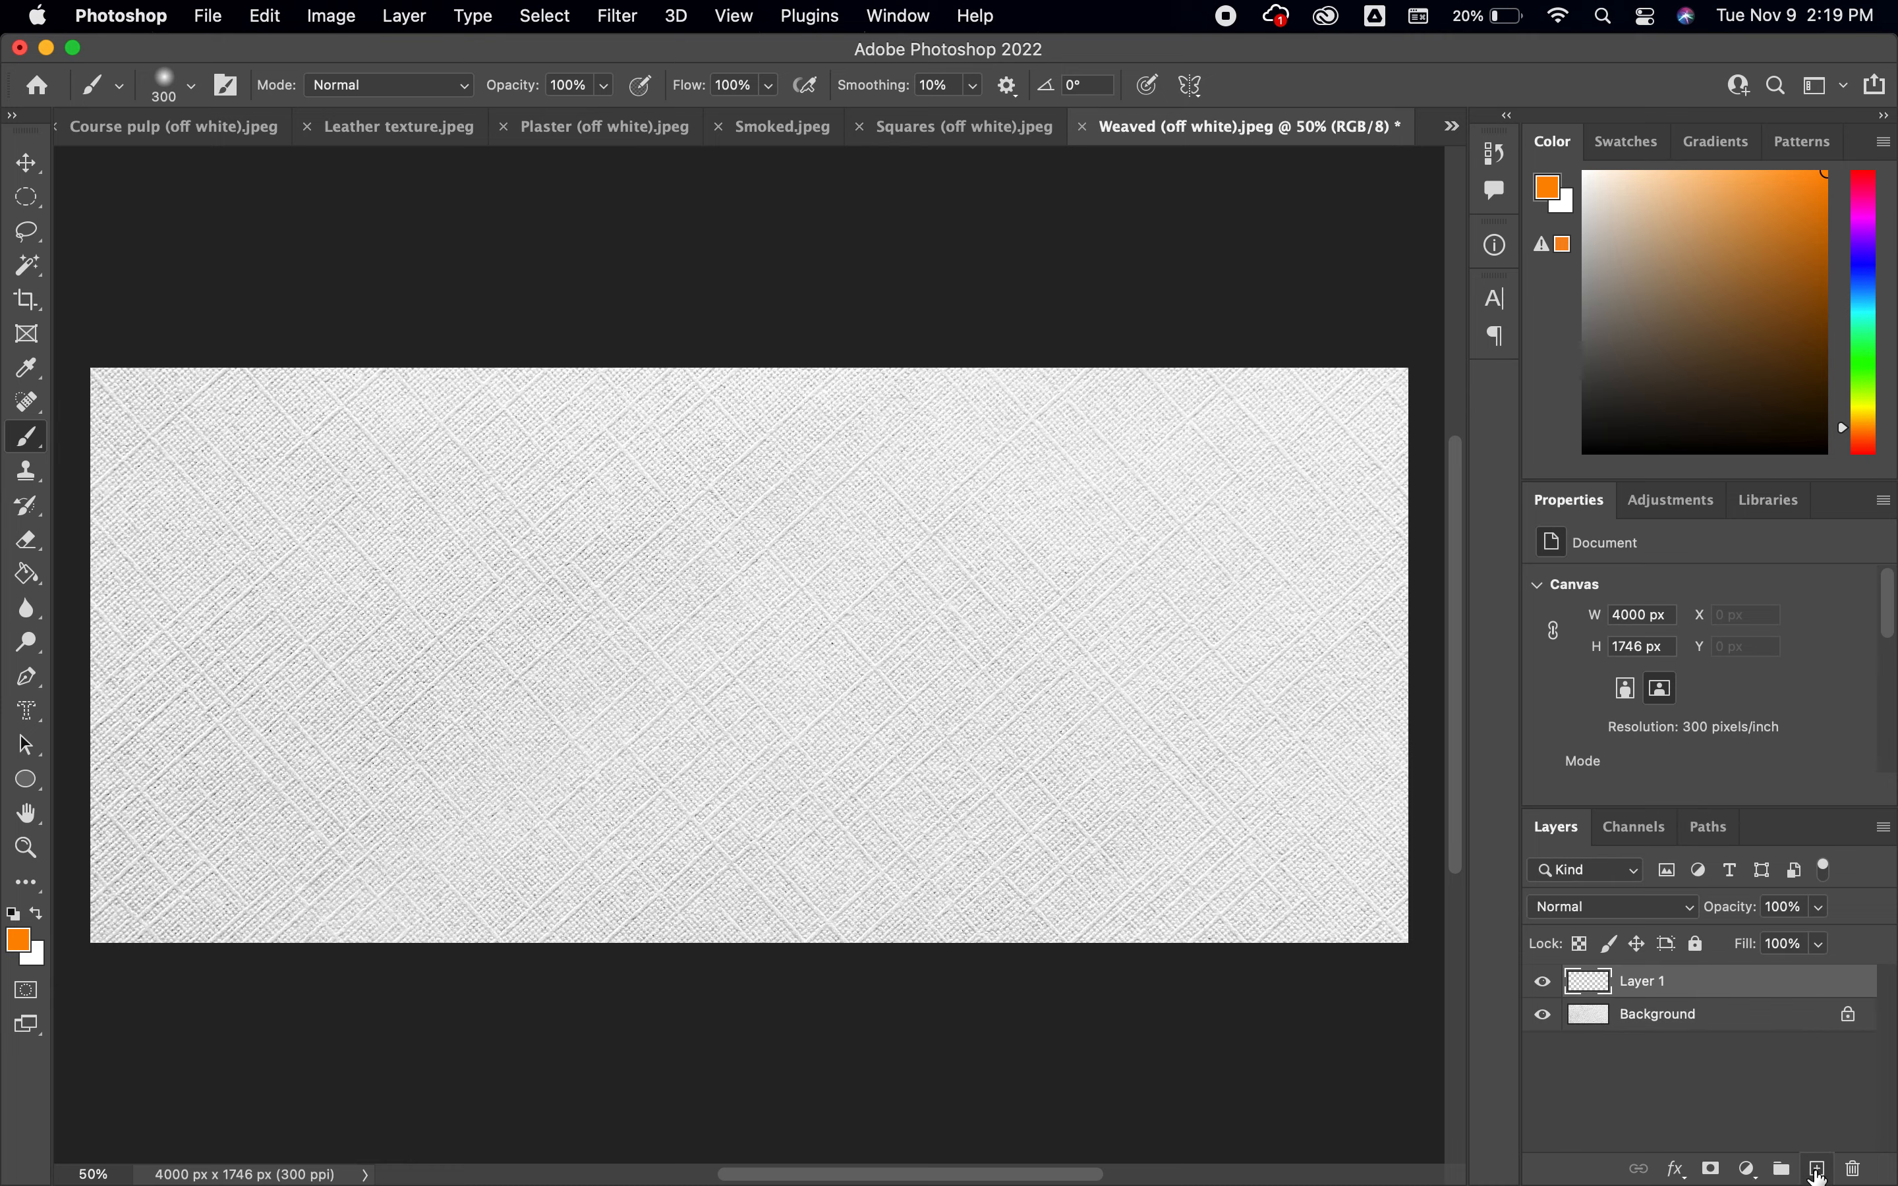
key(bracketright)
key(bracketright)
key(bracketright)
key(bracketright)
key(bracketright)
key(bracketright)
key(bracketright)
key(bracketright)
key(bracketright)
key(bracketright)
key(bracketright)
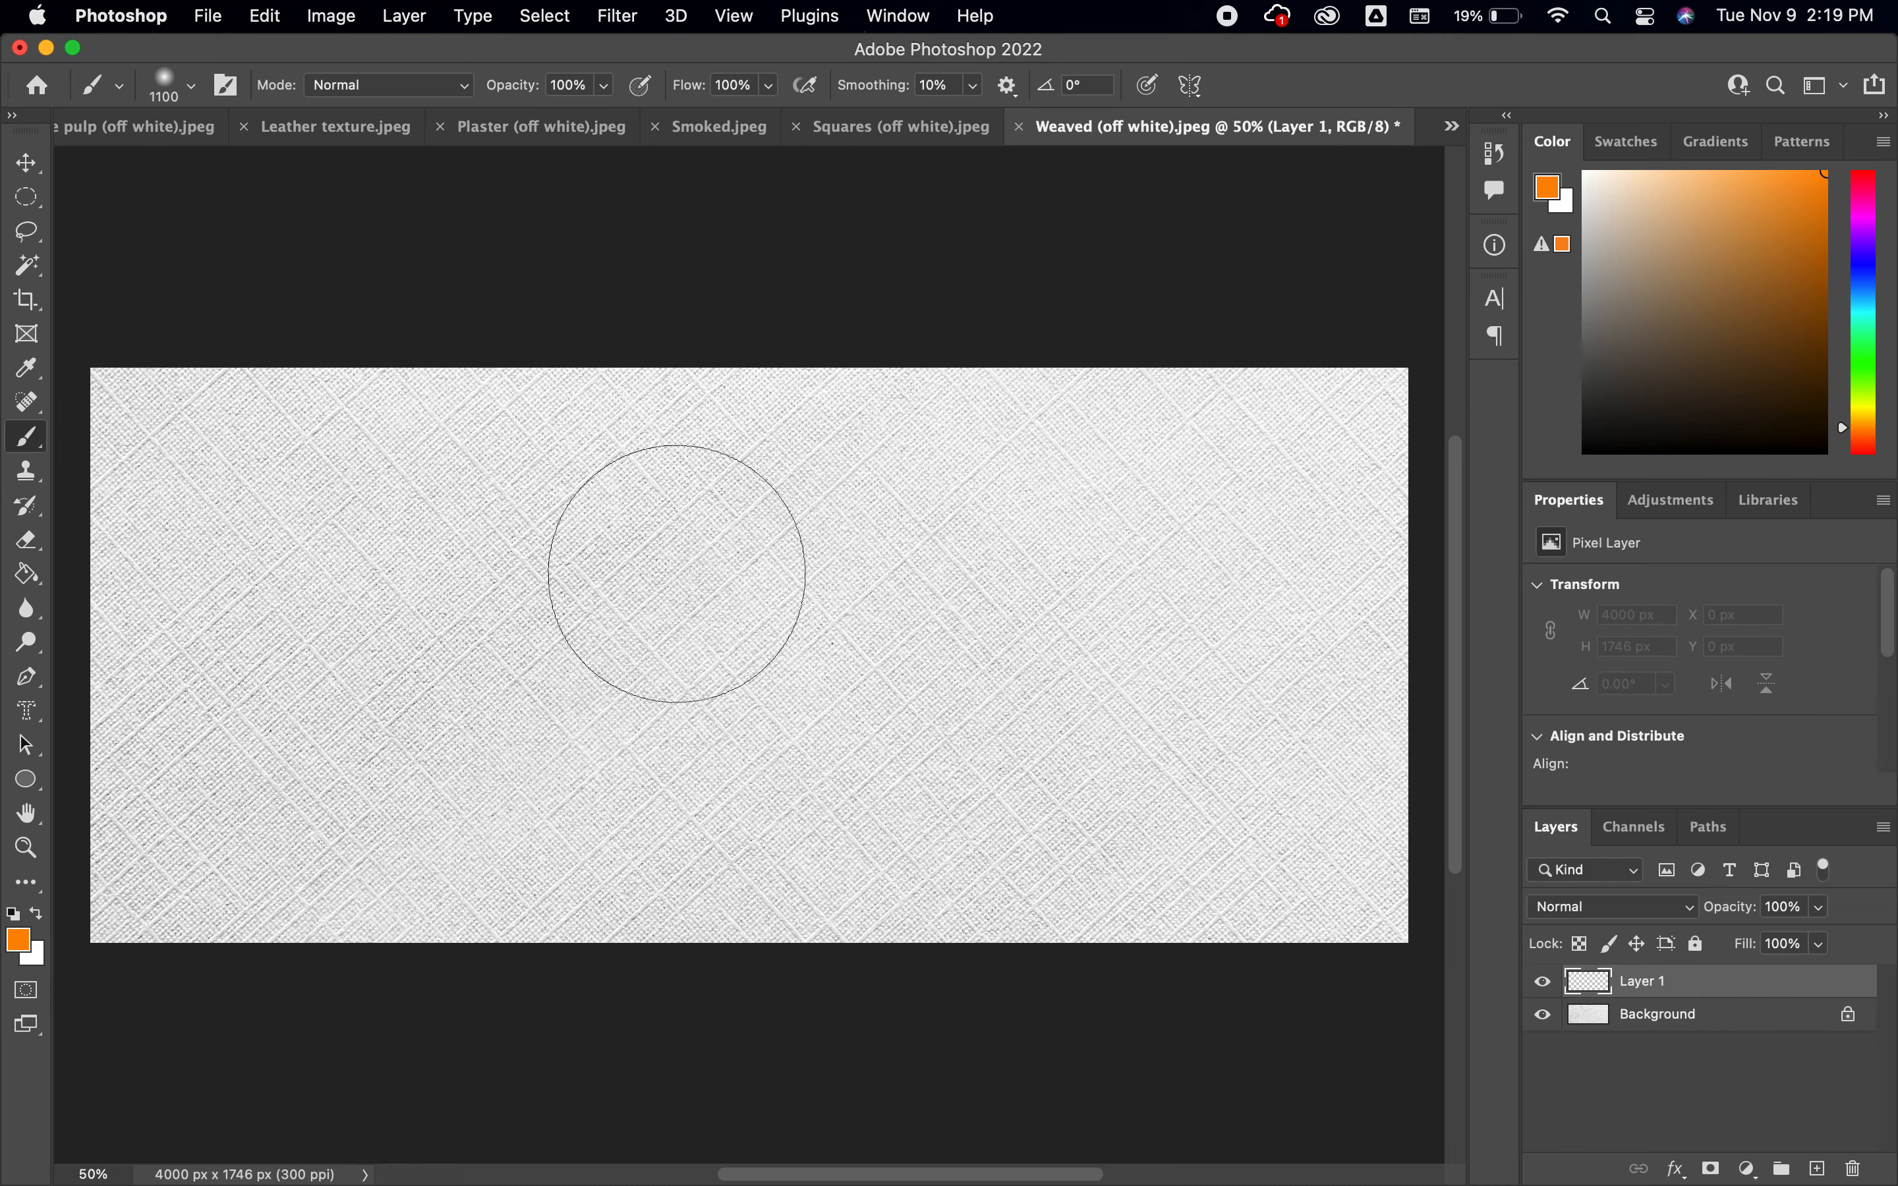
click(639, 556)
mouse_move(376, 429)
mouse_down()
mouse_move(114, 436)
mouse_move(400, 455)
mouse_move(291, 952)
mouse_move(309, 1033)
mouse_move(379, 851)
mouse_move(581, 806)
mouse_move(707, 431)
mouse_move(504, 391)
mouse_move(885, 320)
mouse_move(1348, 445)
mouse_move(1327, 462)
mouse_move(1369, 437)
mouse_move(1356, 543)
mouse_move(1448, 844)
mouse_move(1265, 917)
mouse_move(1079, 852)
mouse_move(974, 899)
mouse_move(740, 941)
mouse_move(777, 867)
mouse_move(997, 879)
mouse_up()
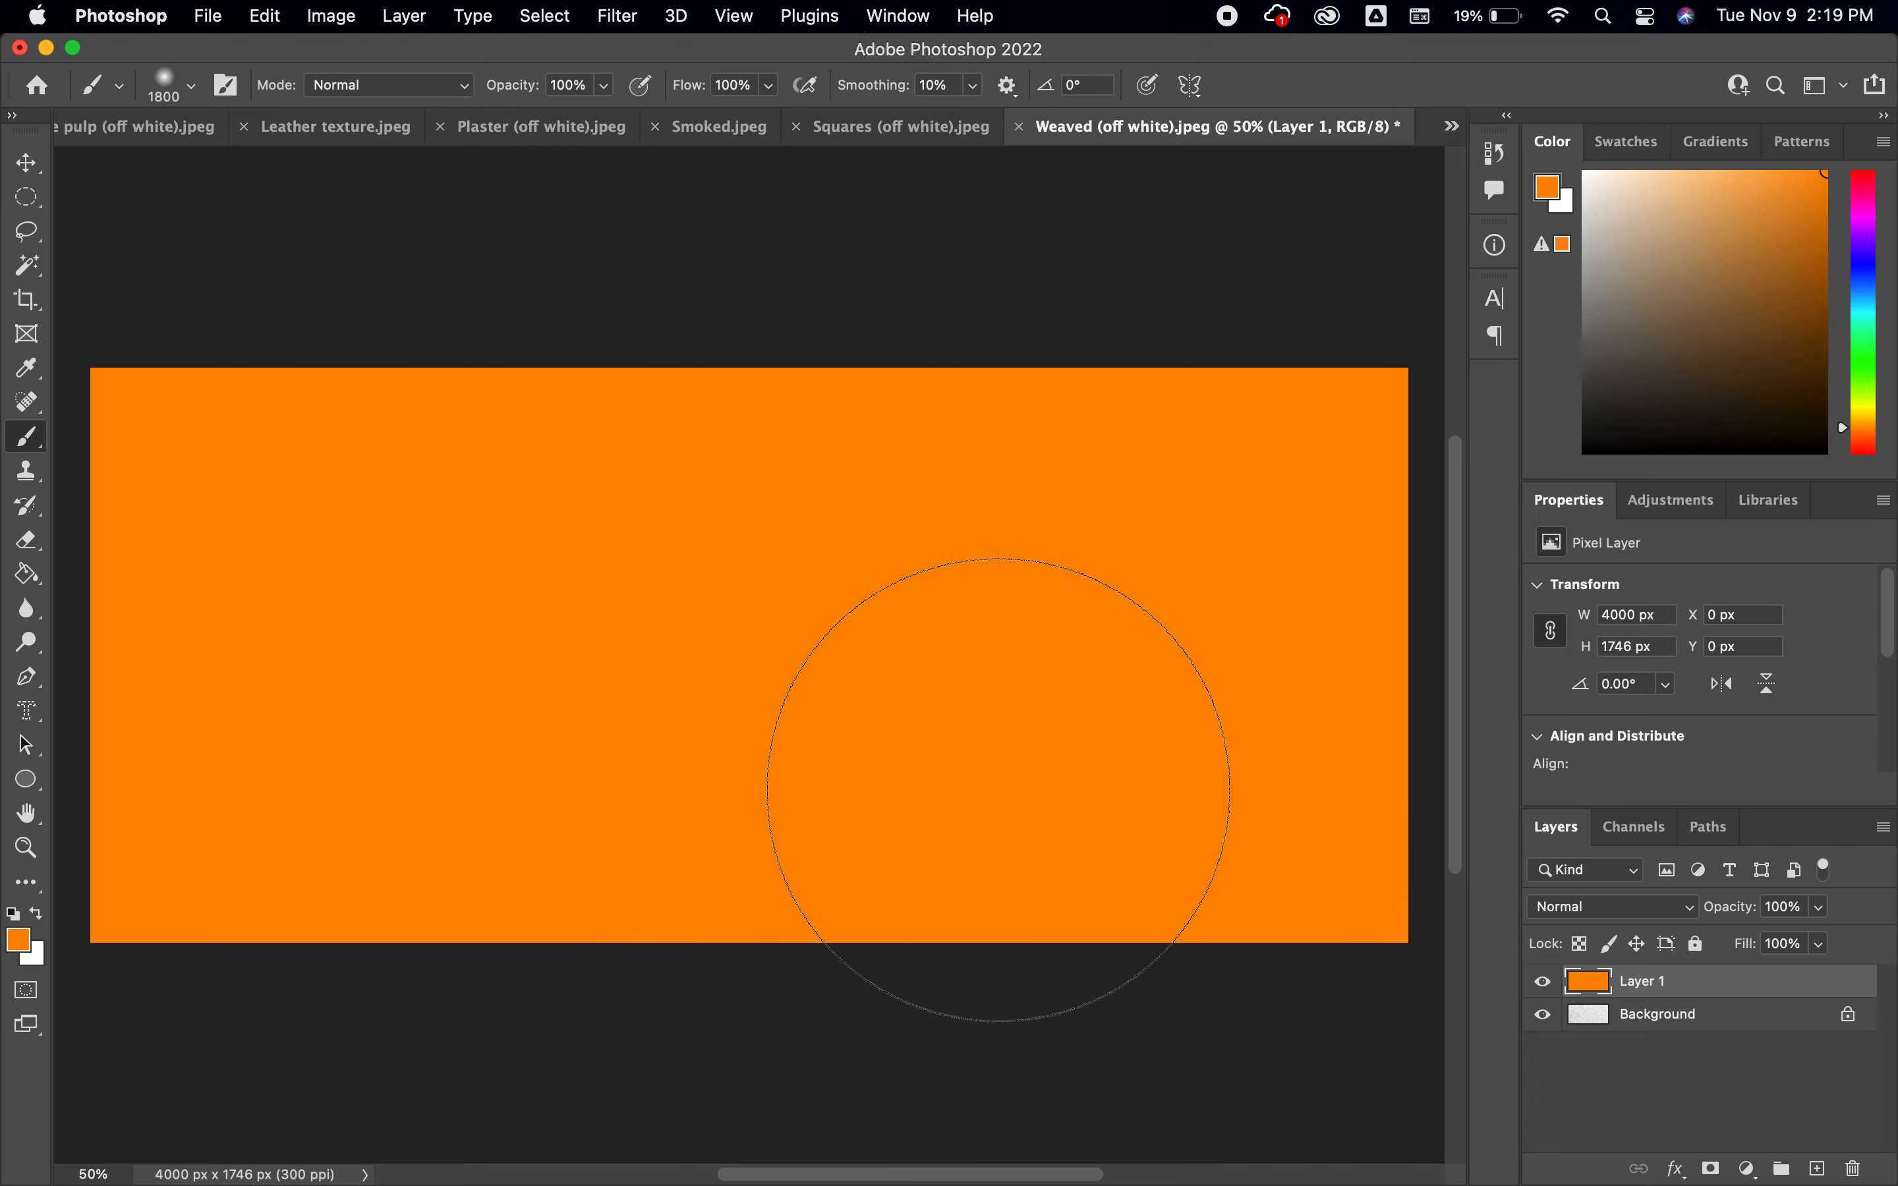
key(bracketleft)
key(bracketleft)
key(bracketleft)
key(bracketleft)
key(bracketleft)
key(bracketleft)
key(bracketleft)
key(bracketleft)
key(bracketleft)
key(bracketleft)
key(bracketleft)
key(bracketleft)
key(bracketleft)
key(bracketleft)
Try the orange layer at about 37% opacity and restore it to 100%
click(1822, 910)
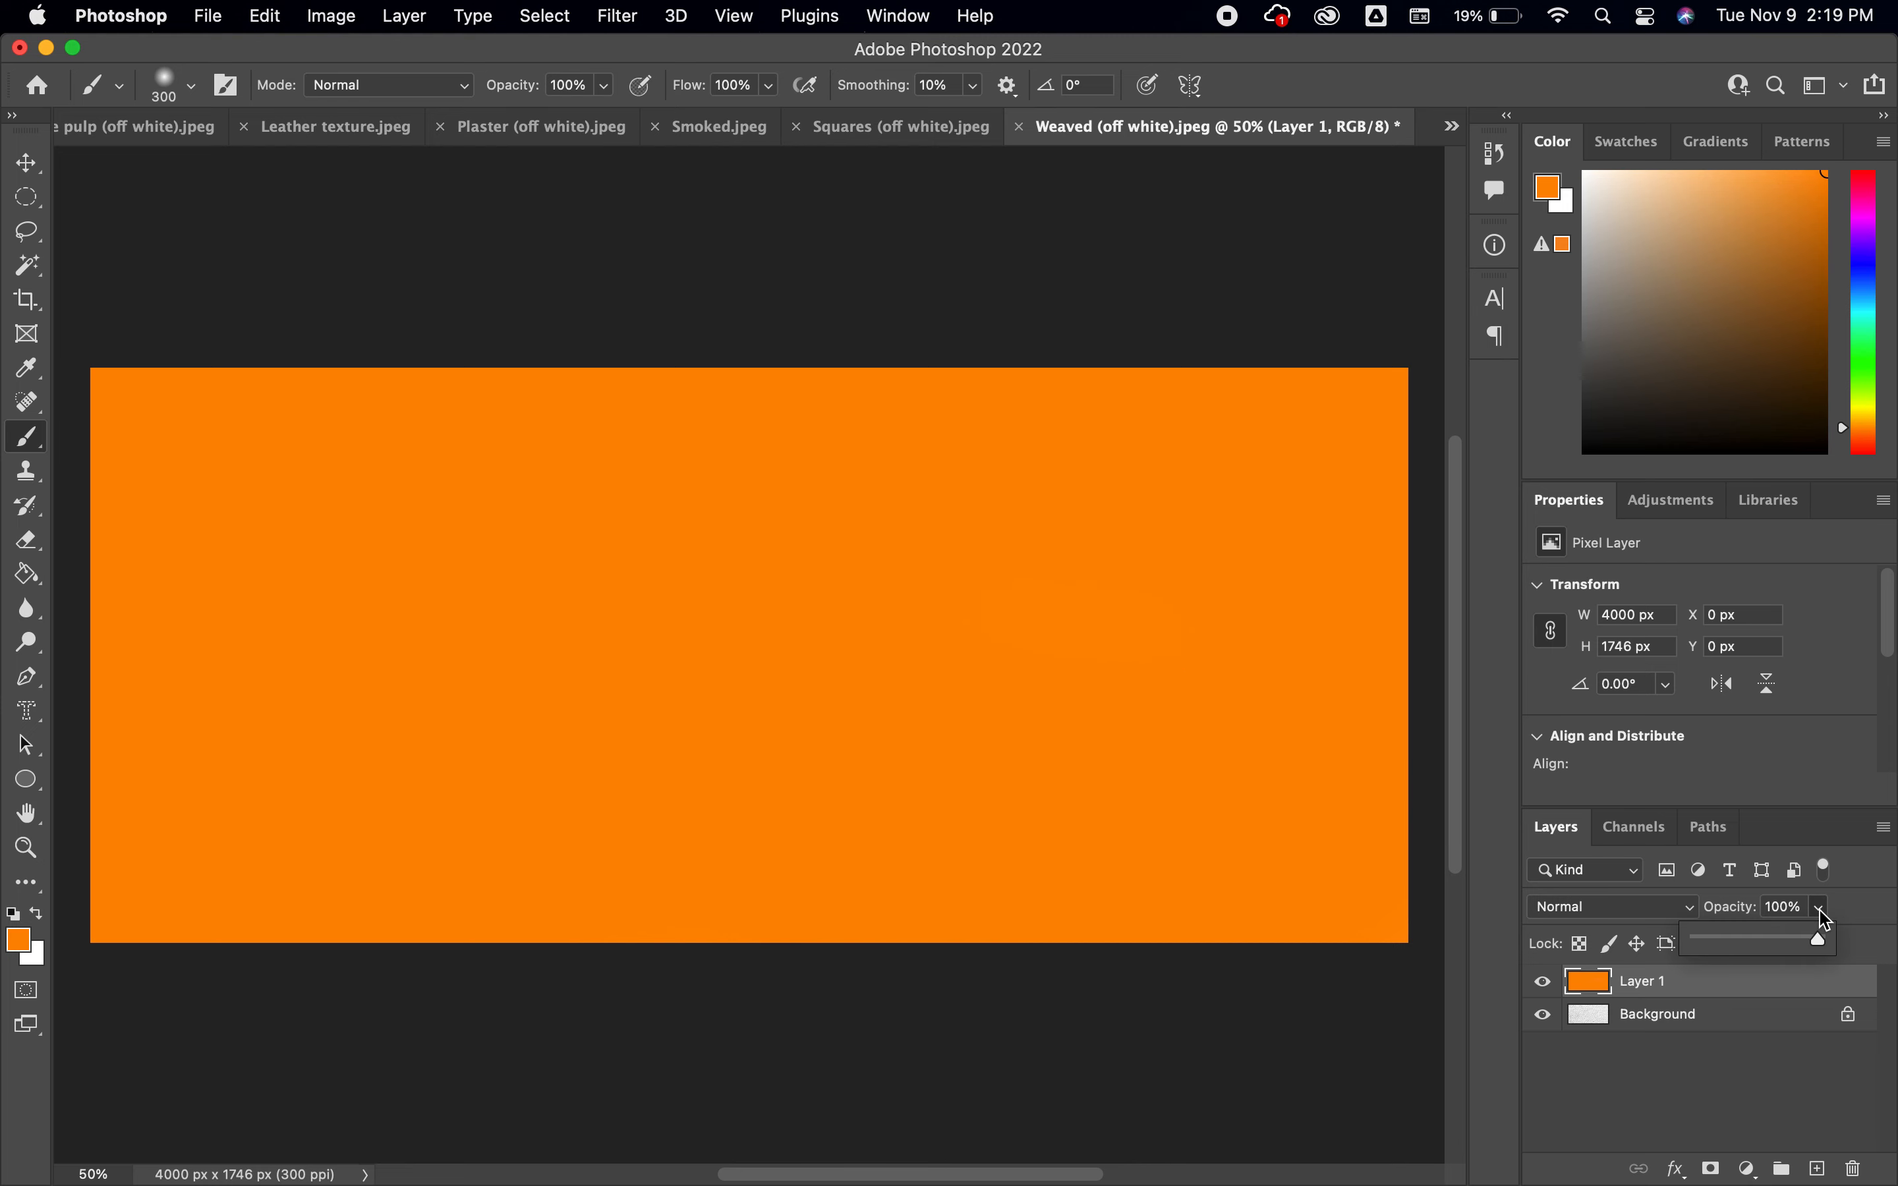
drag(1820, 945, 1749, 959)
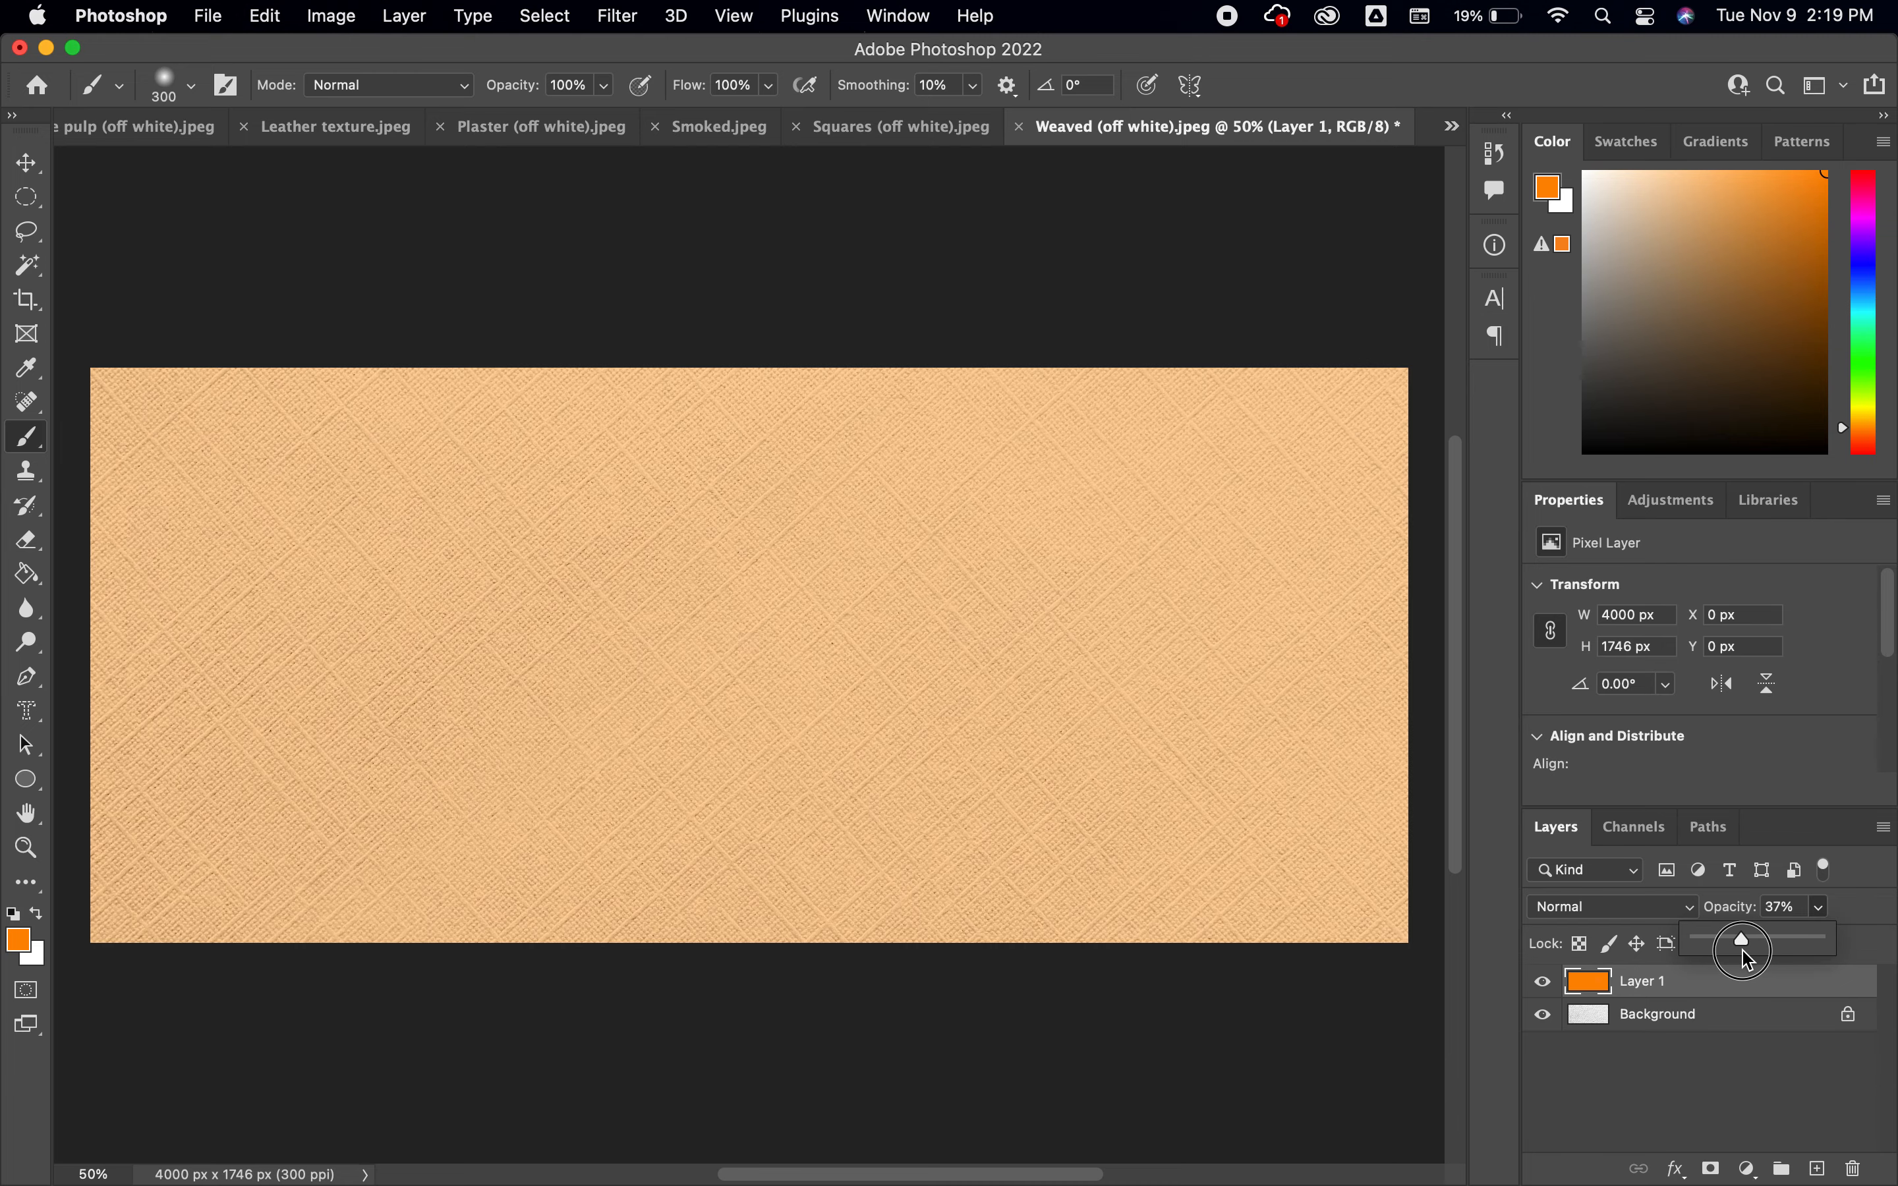
drag(1746, 959, 1855, 941)
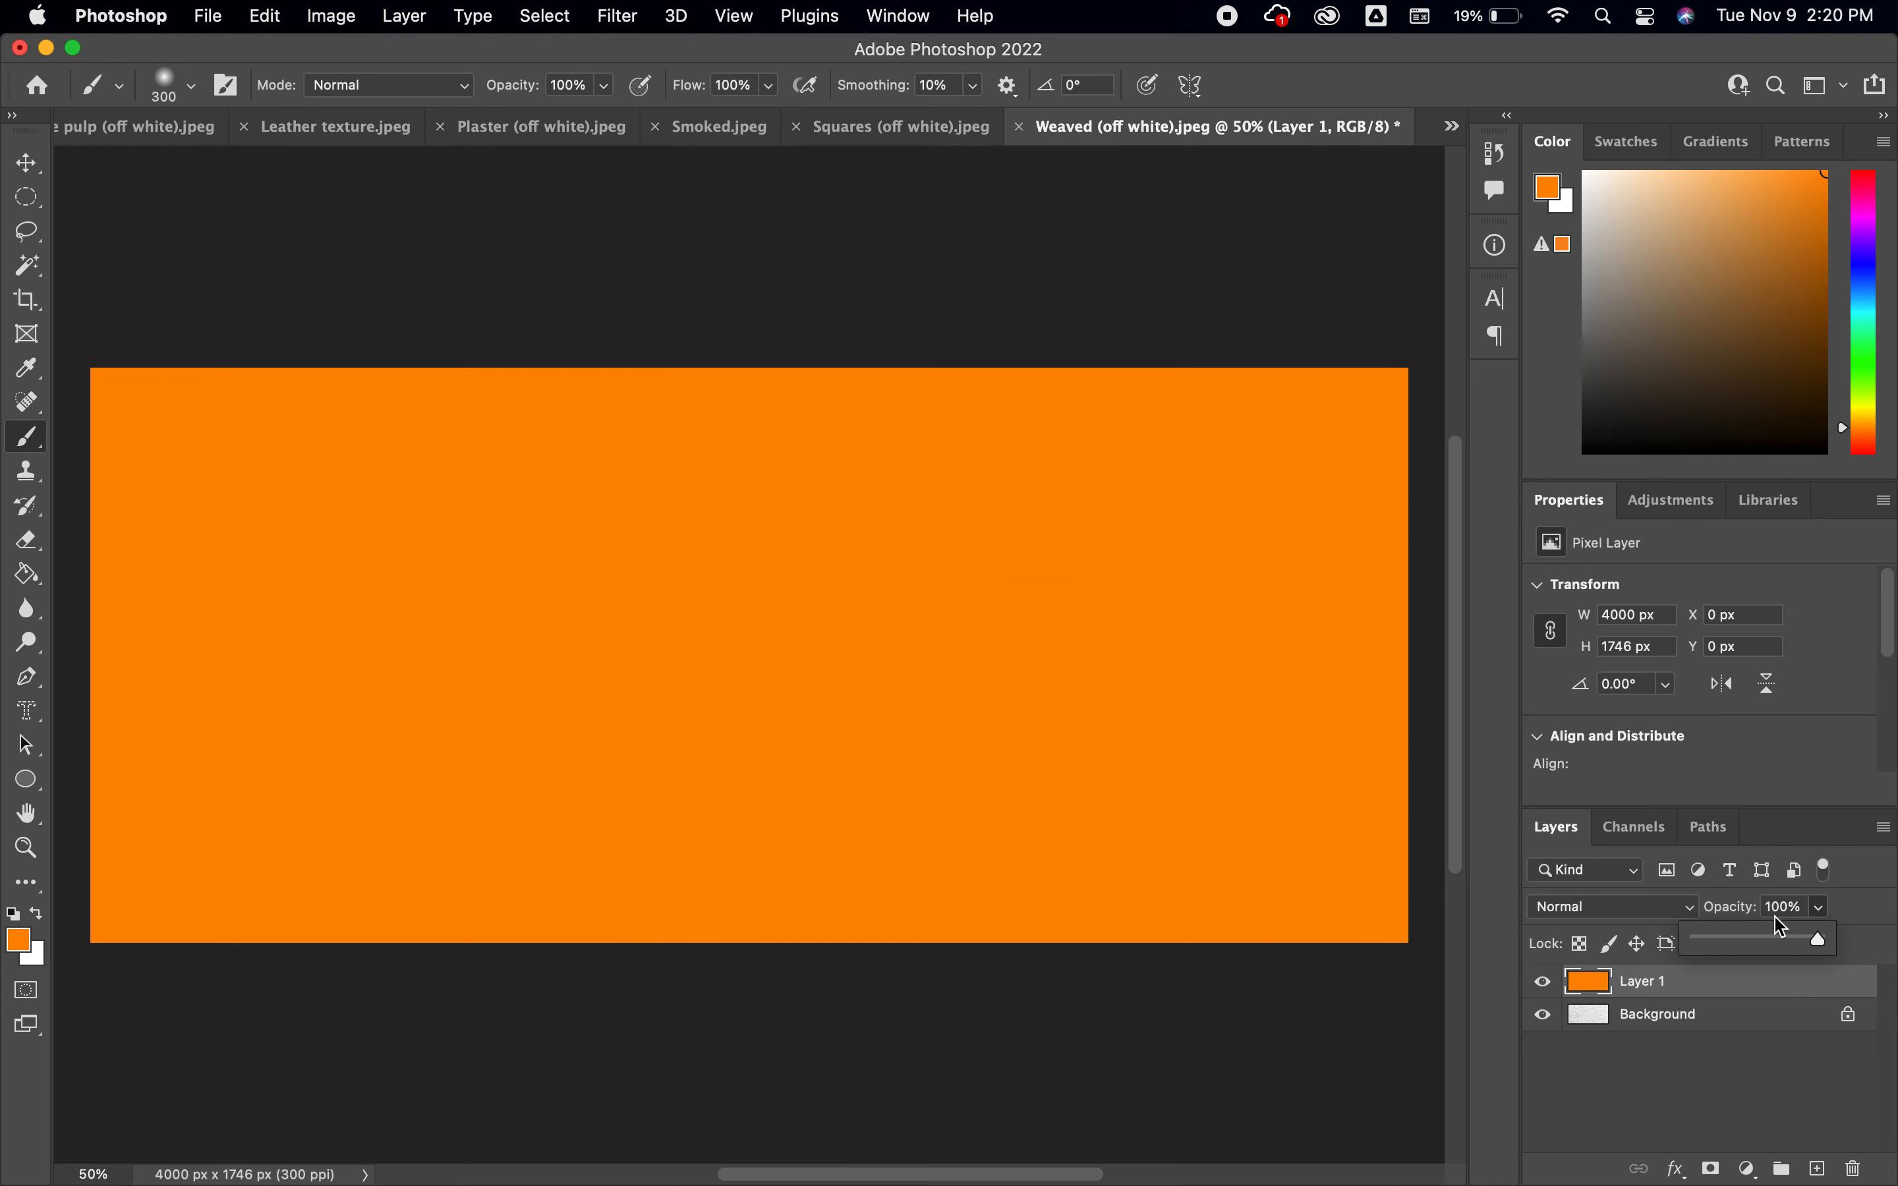
Set the orange layer's blend mode to Multiply and compare the image with the layer hidden and shown
click(1690, 909)
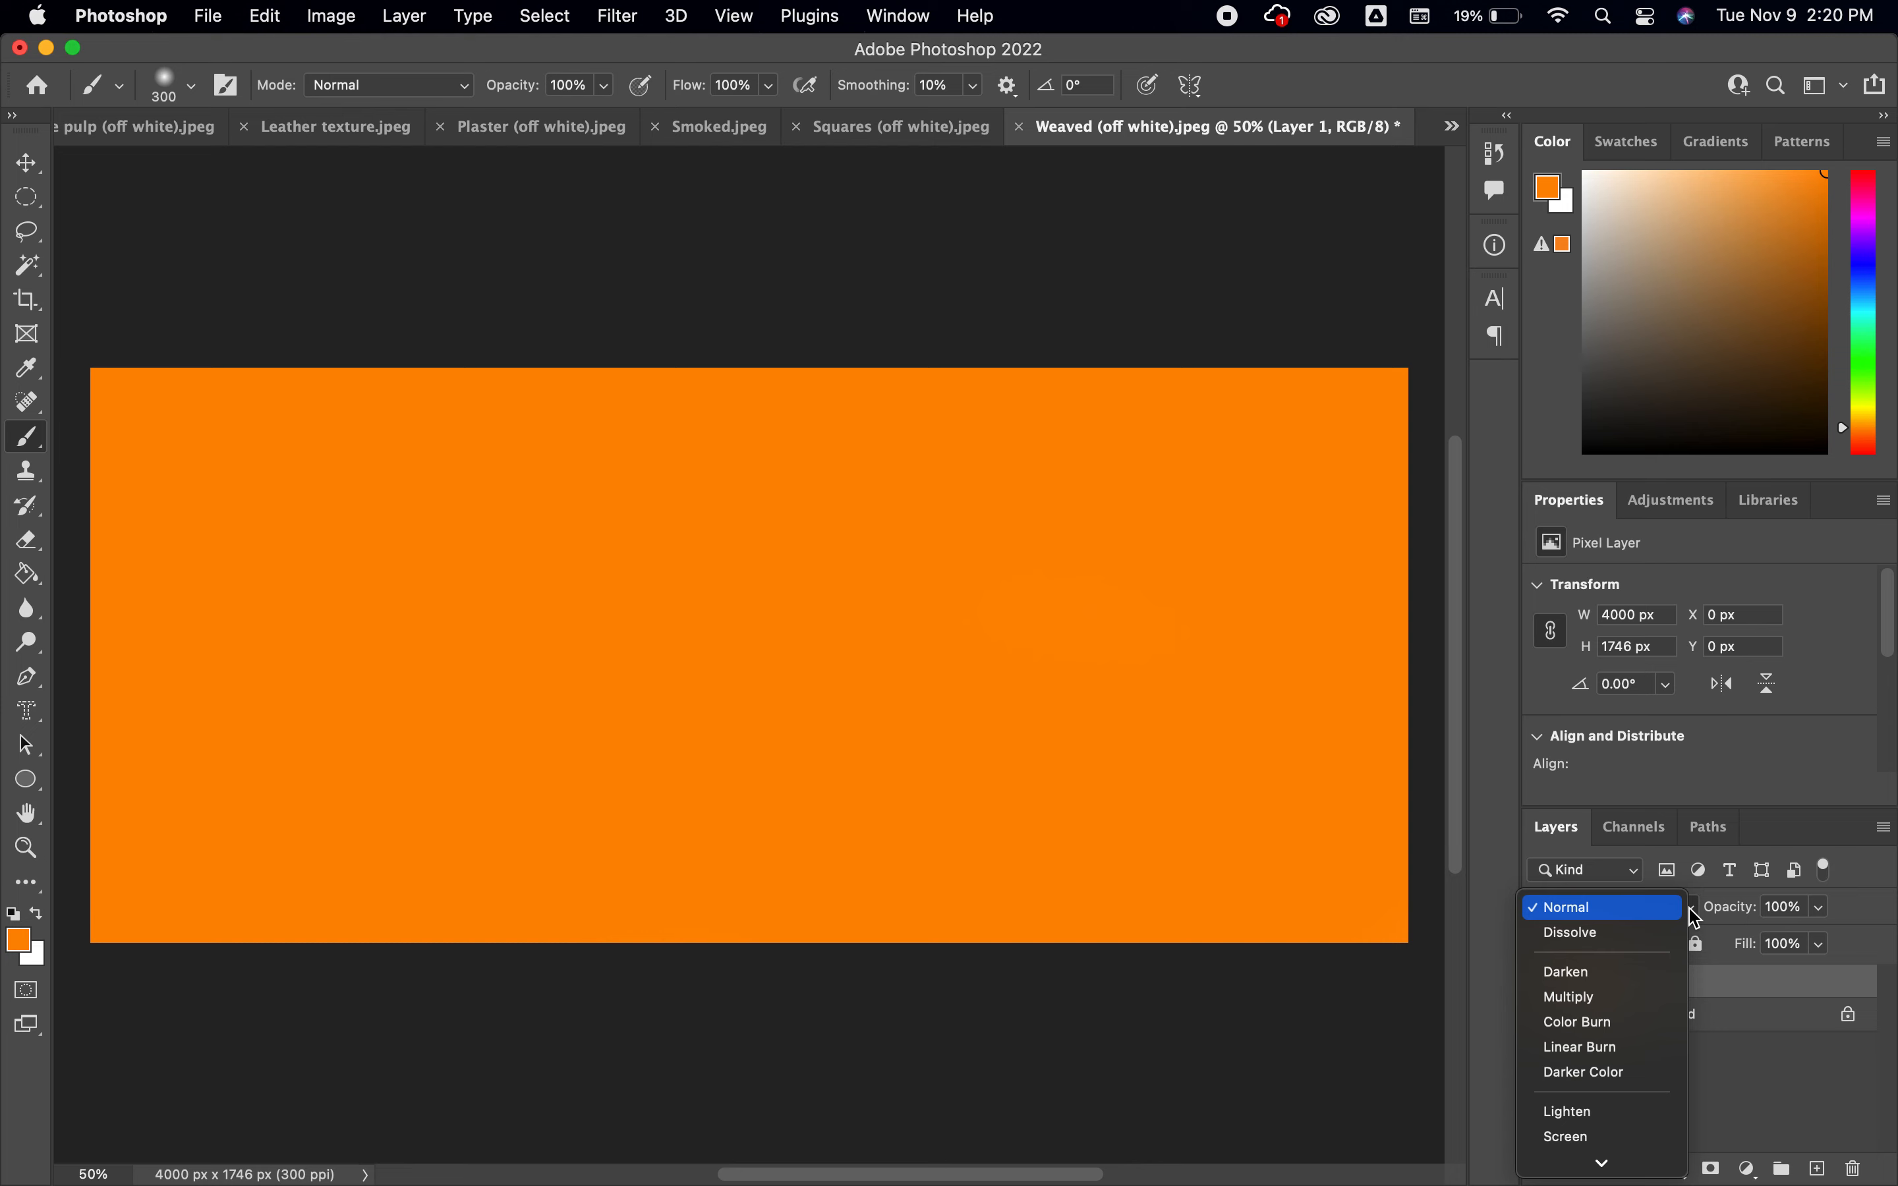
click(1694, 918)
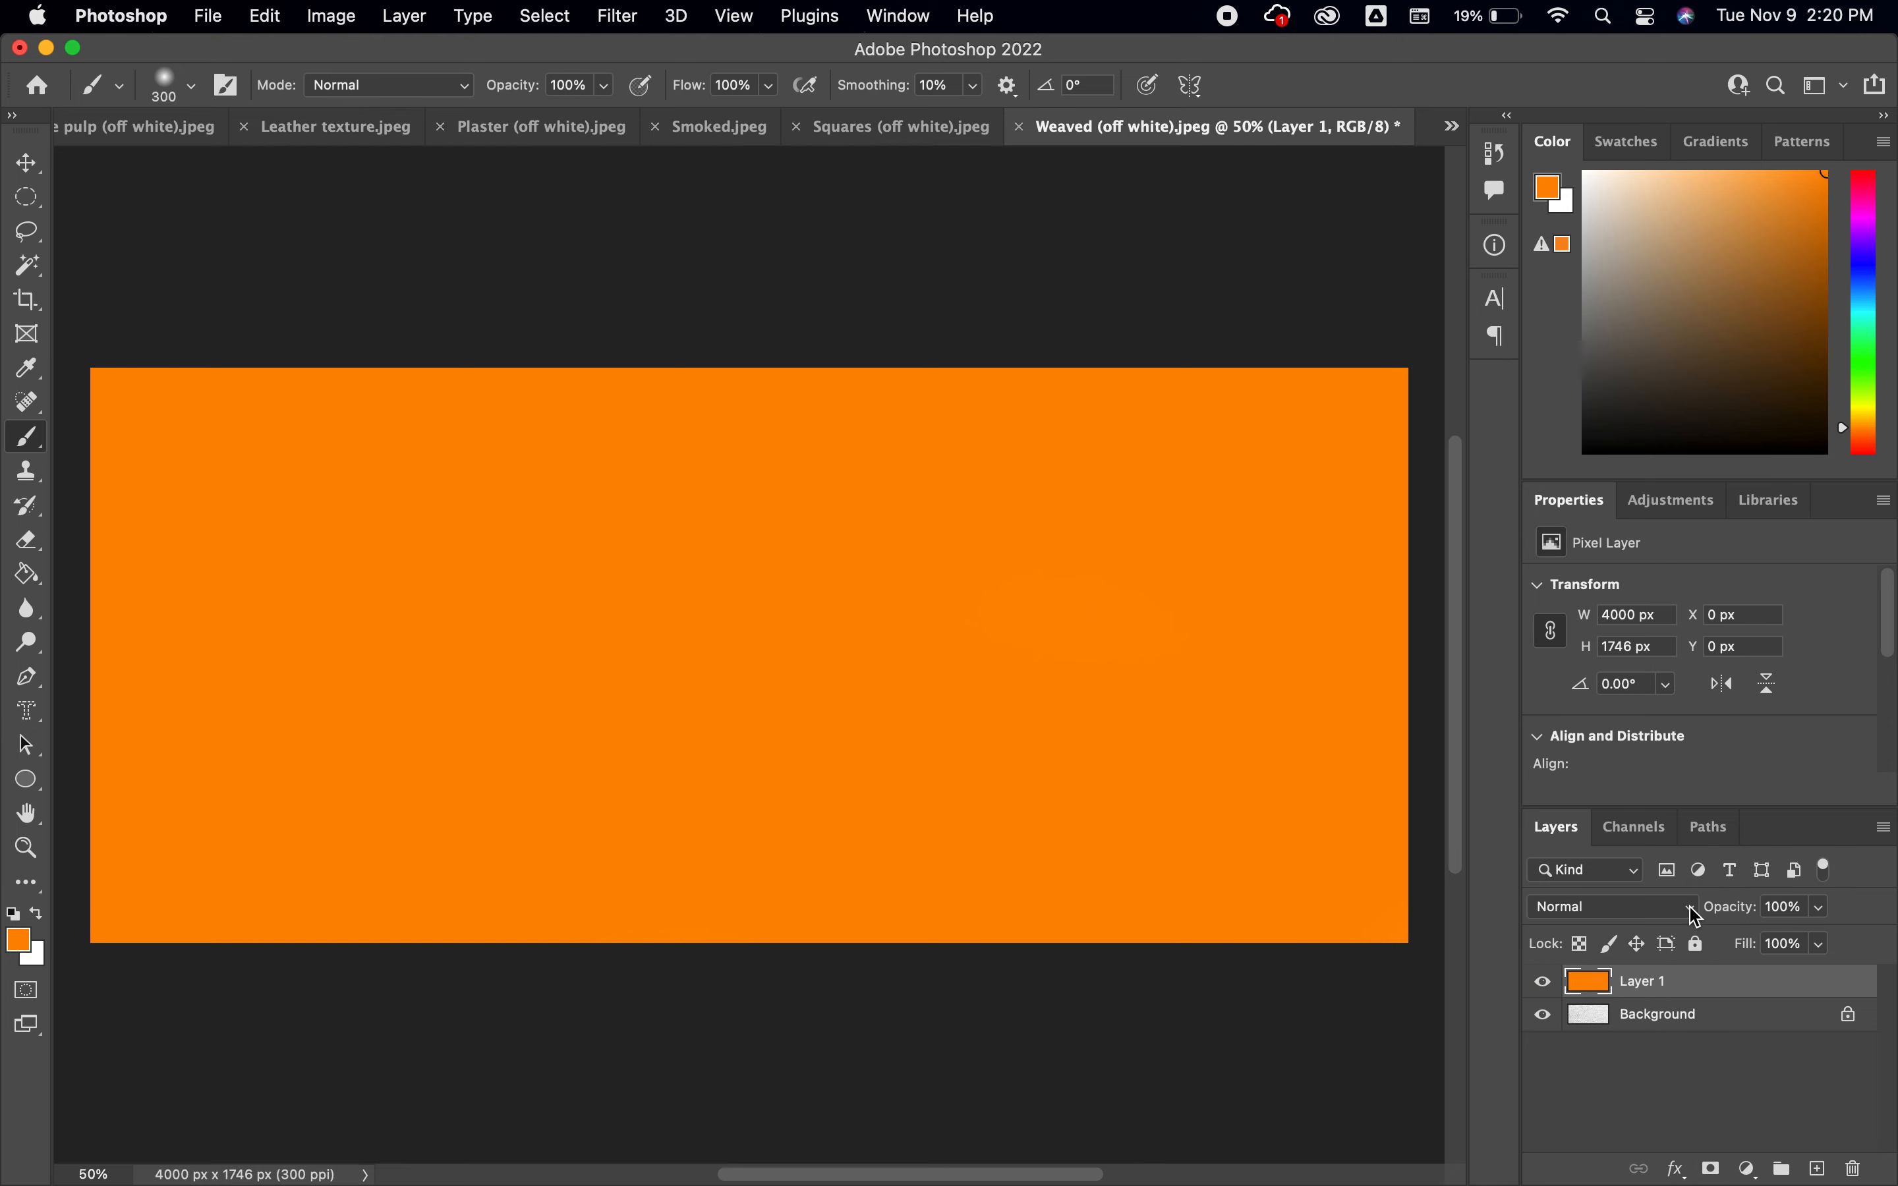
click(1694, 916)
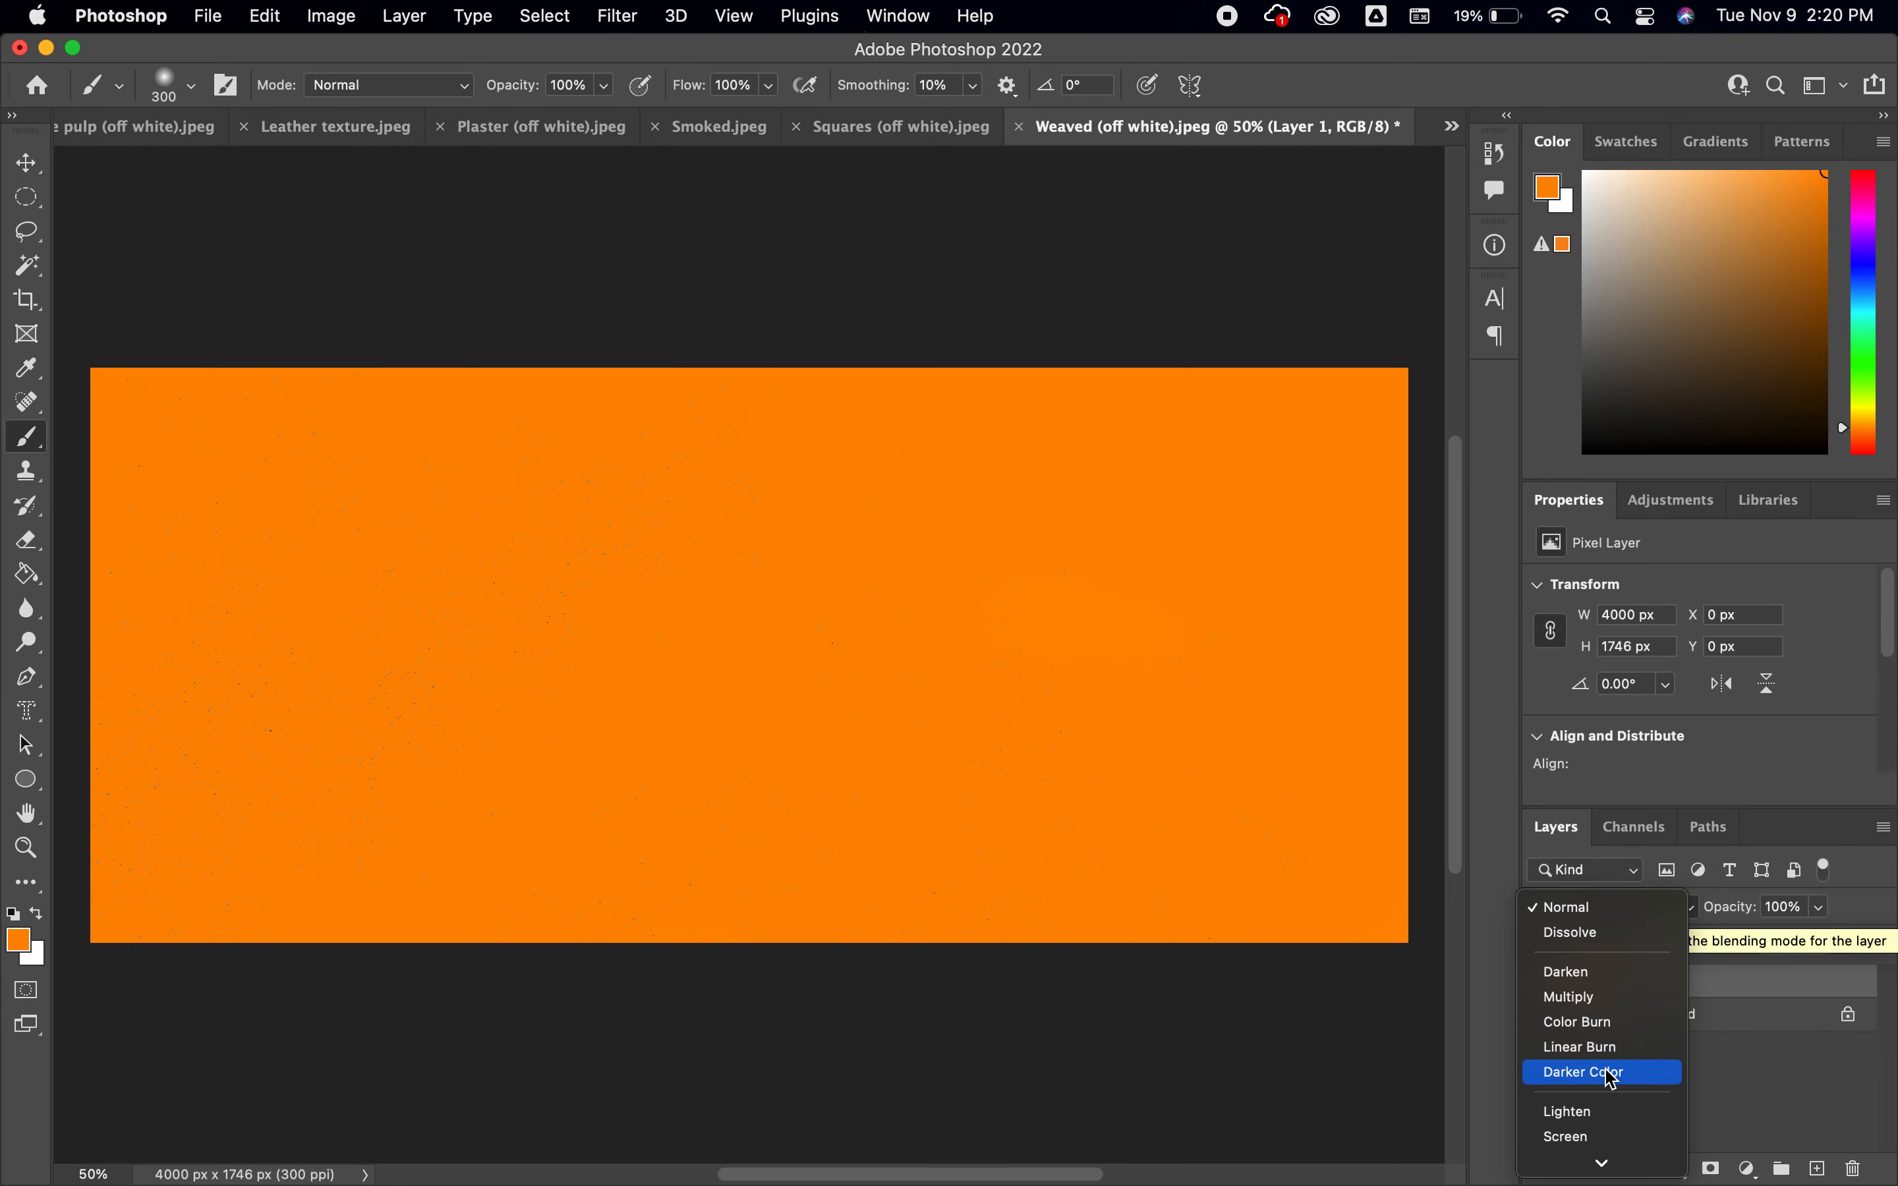
scroll(1630, 1084, down, 10)
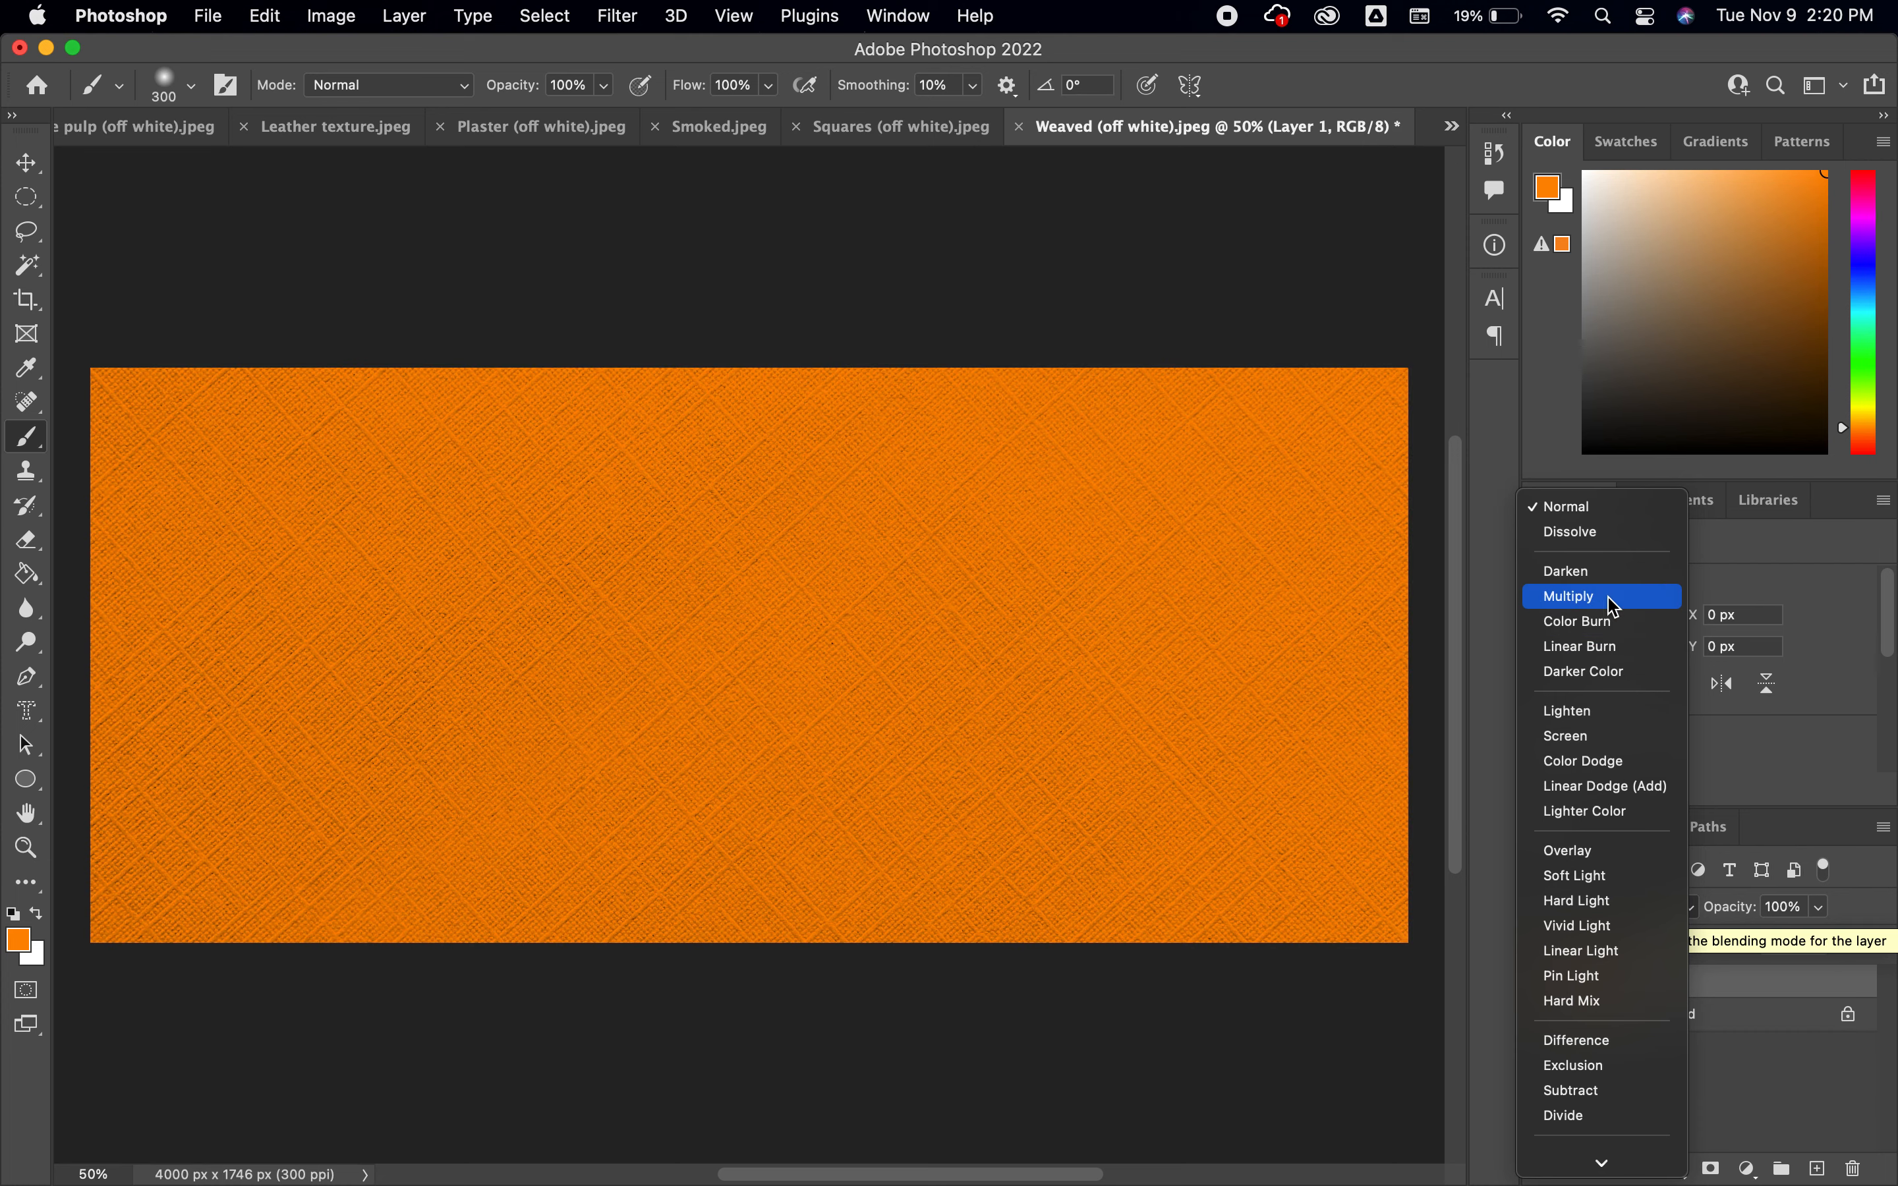
click(1613, 605)
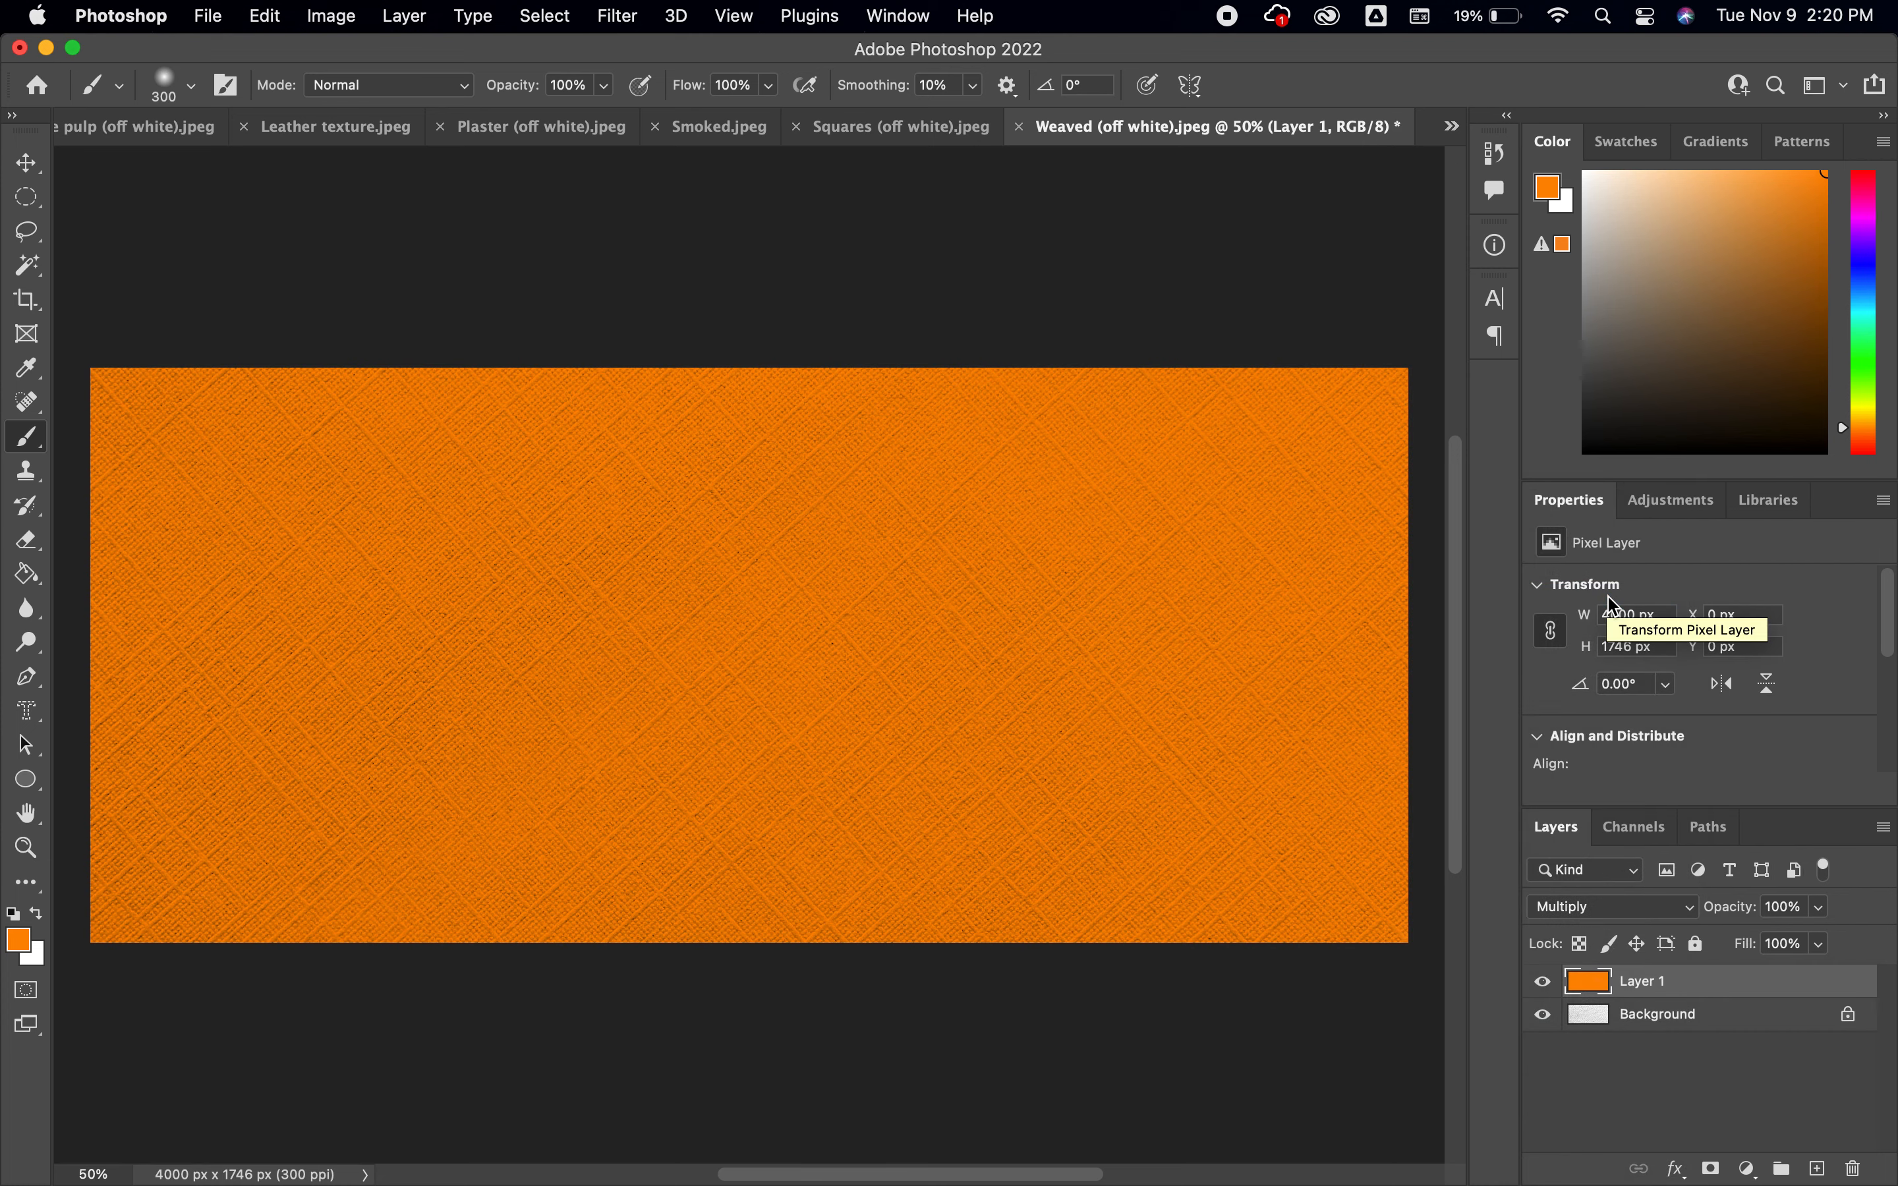
click(1543, 984)
click(1544, 984)
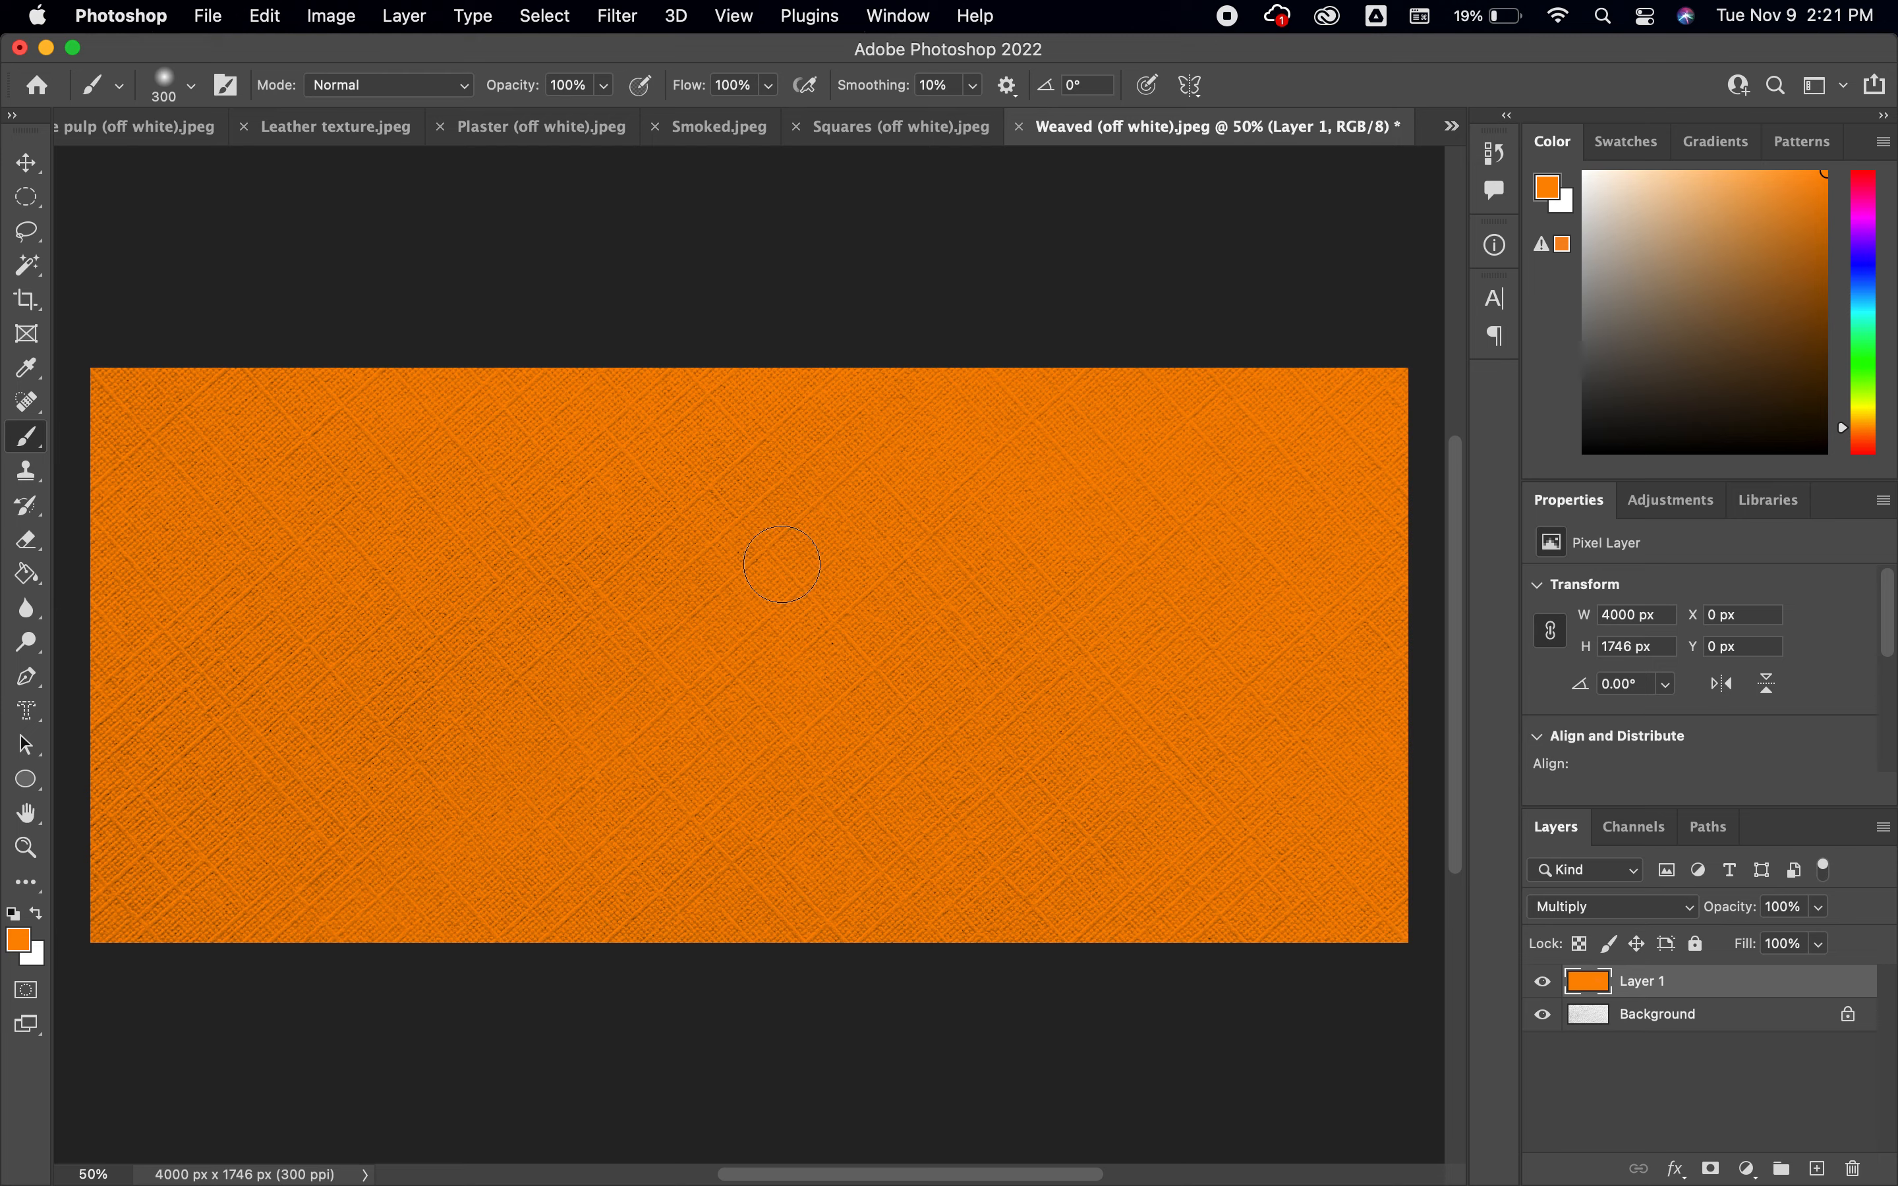
Enlarge the brush to 1100 and set the foreground color to pure blue
key(bracketright)
key(bracketright)
key(bracketright)
key(bracketright)
key(bracketright)
key(bracketright)
key(bracketright)
click(18, 938)
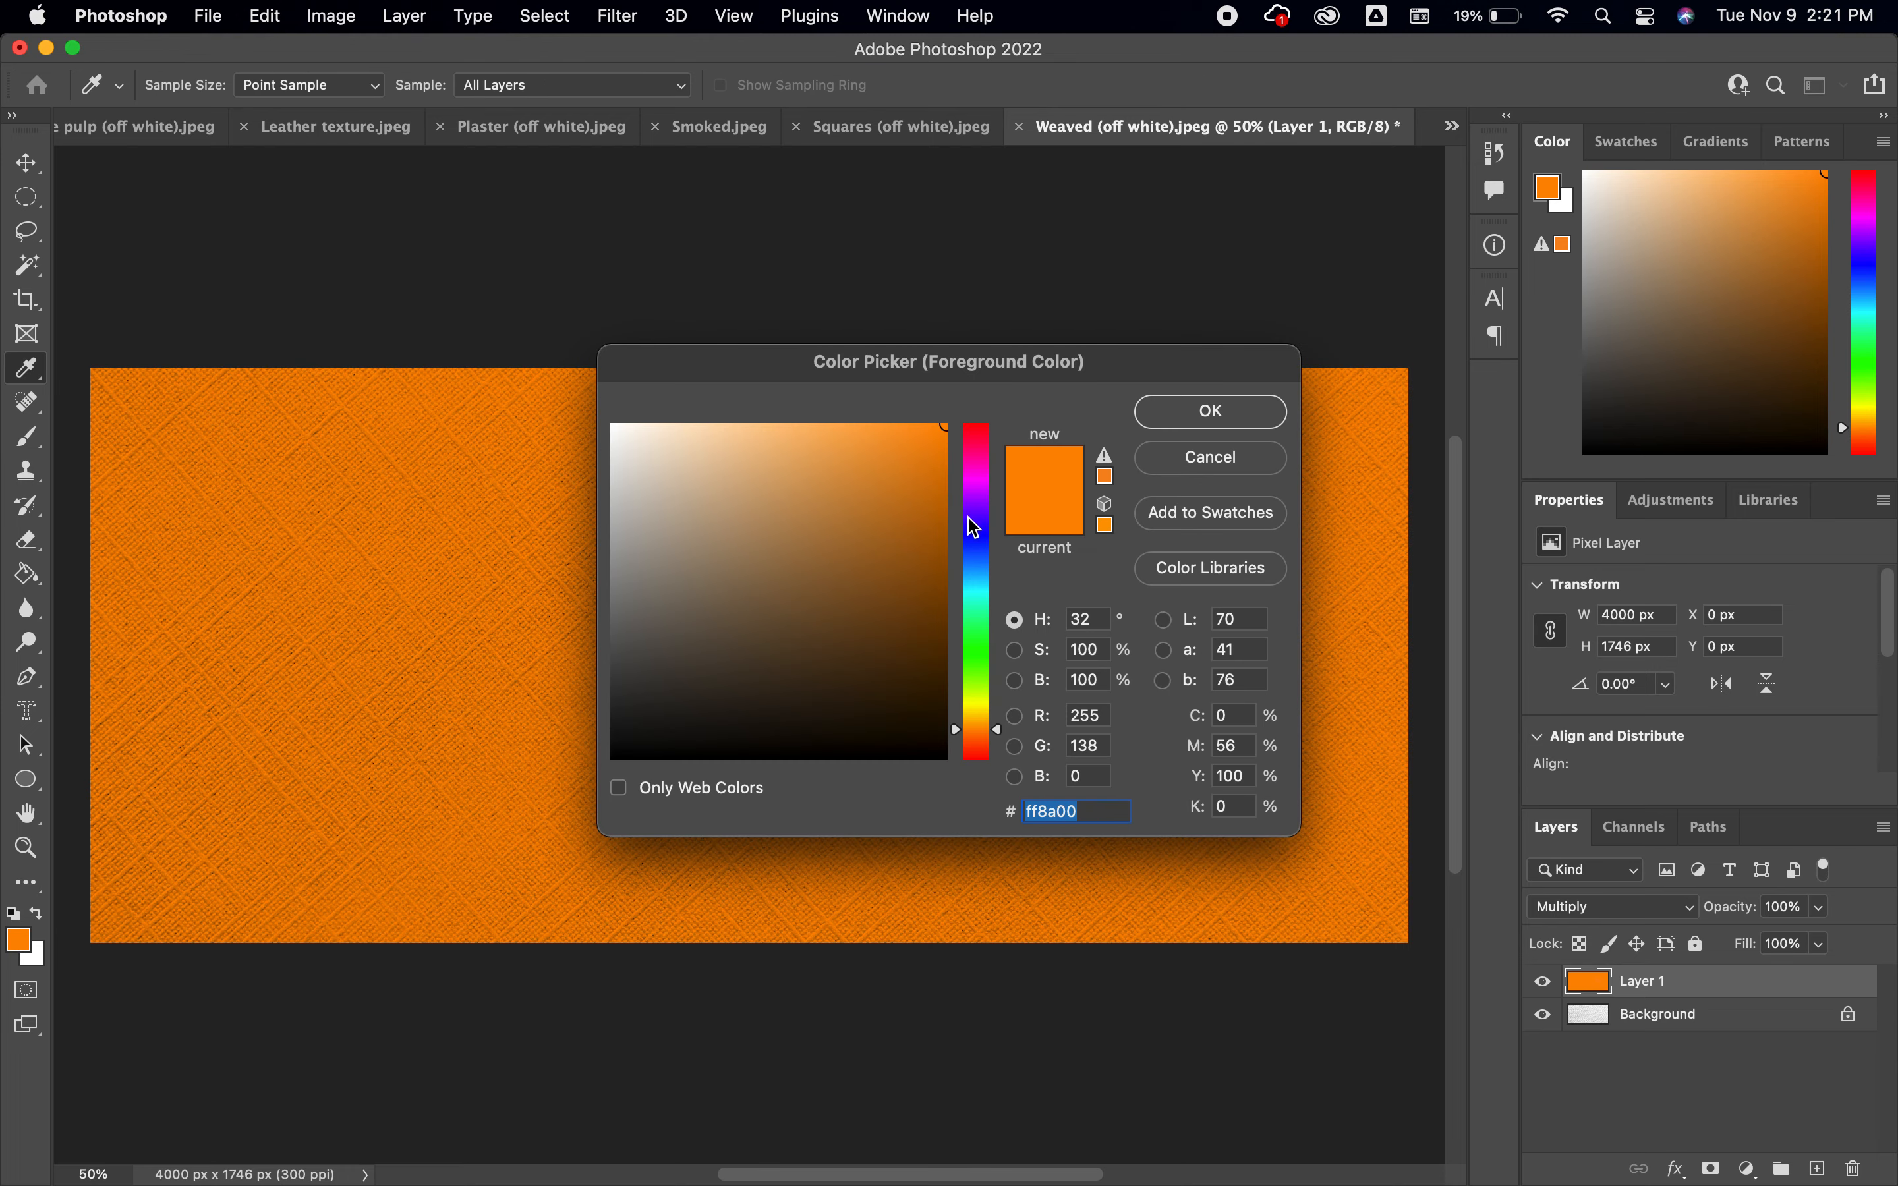
click(985, 535)
click(1210, 410)
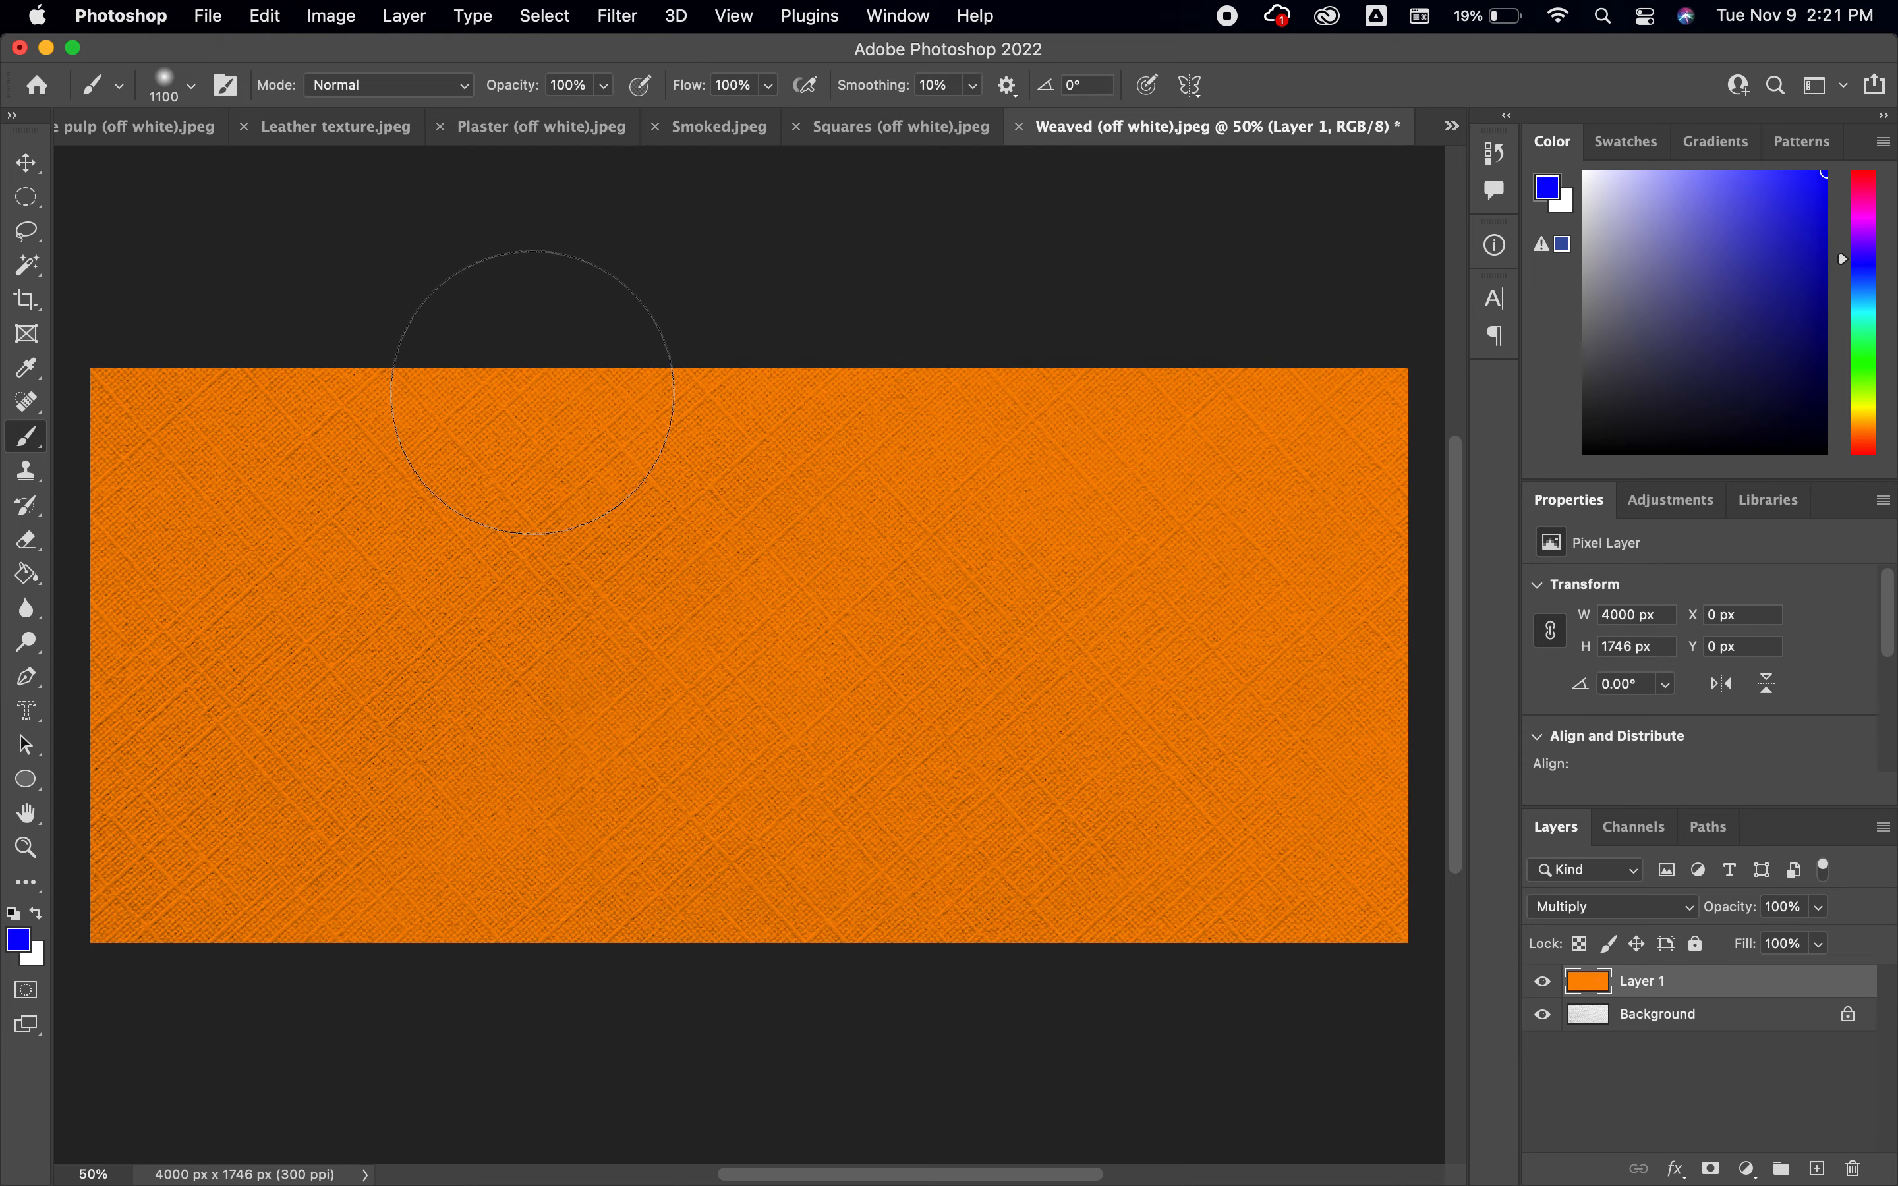
Paint blue over the entire Multiply layer and lower the layer's opacity to 71%
mouse_move(318, 411)
mouse_down()
mouse_move(12, 420)
mouse_move(87, 351)
mouse_move(397, 513)
mouse_move(204, 632)
mouse_move(116, 828)
mouse_move(186, 839)
mouse_move(232, 956)
mouse_move(335, 866)
mouse_move(511, 810)
mouse_move(568, 560)
mouse_move(486, 369)
mouse_move(512, 297)
mouse_move(622, 464)
mouse_move(827, 417)
mouse_move(1089, 413)
mouse_move(1271, 471)
mouse_move(1290, 447)
mouse_move(1392, 517)
mouse_move(1341, 586)
mouse_move(1362, 816)
mouse_move(1456, 832)
mouse_move(1420, 976)
mouse_move(899, 916)
mouse_move(1064, 753)
mouse_move(1276, 678)
mouse_move(744, 688)
mouse_move(630, 782)
mouse_move(428, 1010)
mouse_move(801, 895)
mouse_move(983, 870)
mouse_move(1016, 915)
mouse_move(531, 571)
mouse_move(296, 724)
mouse_up()
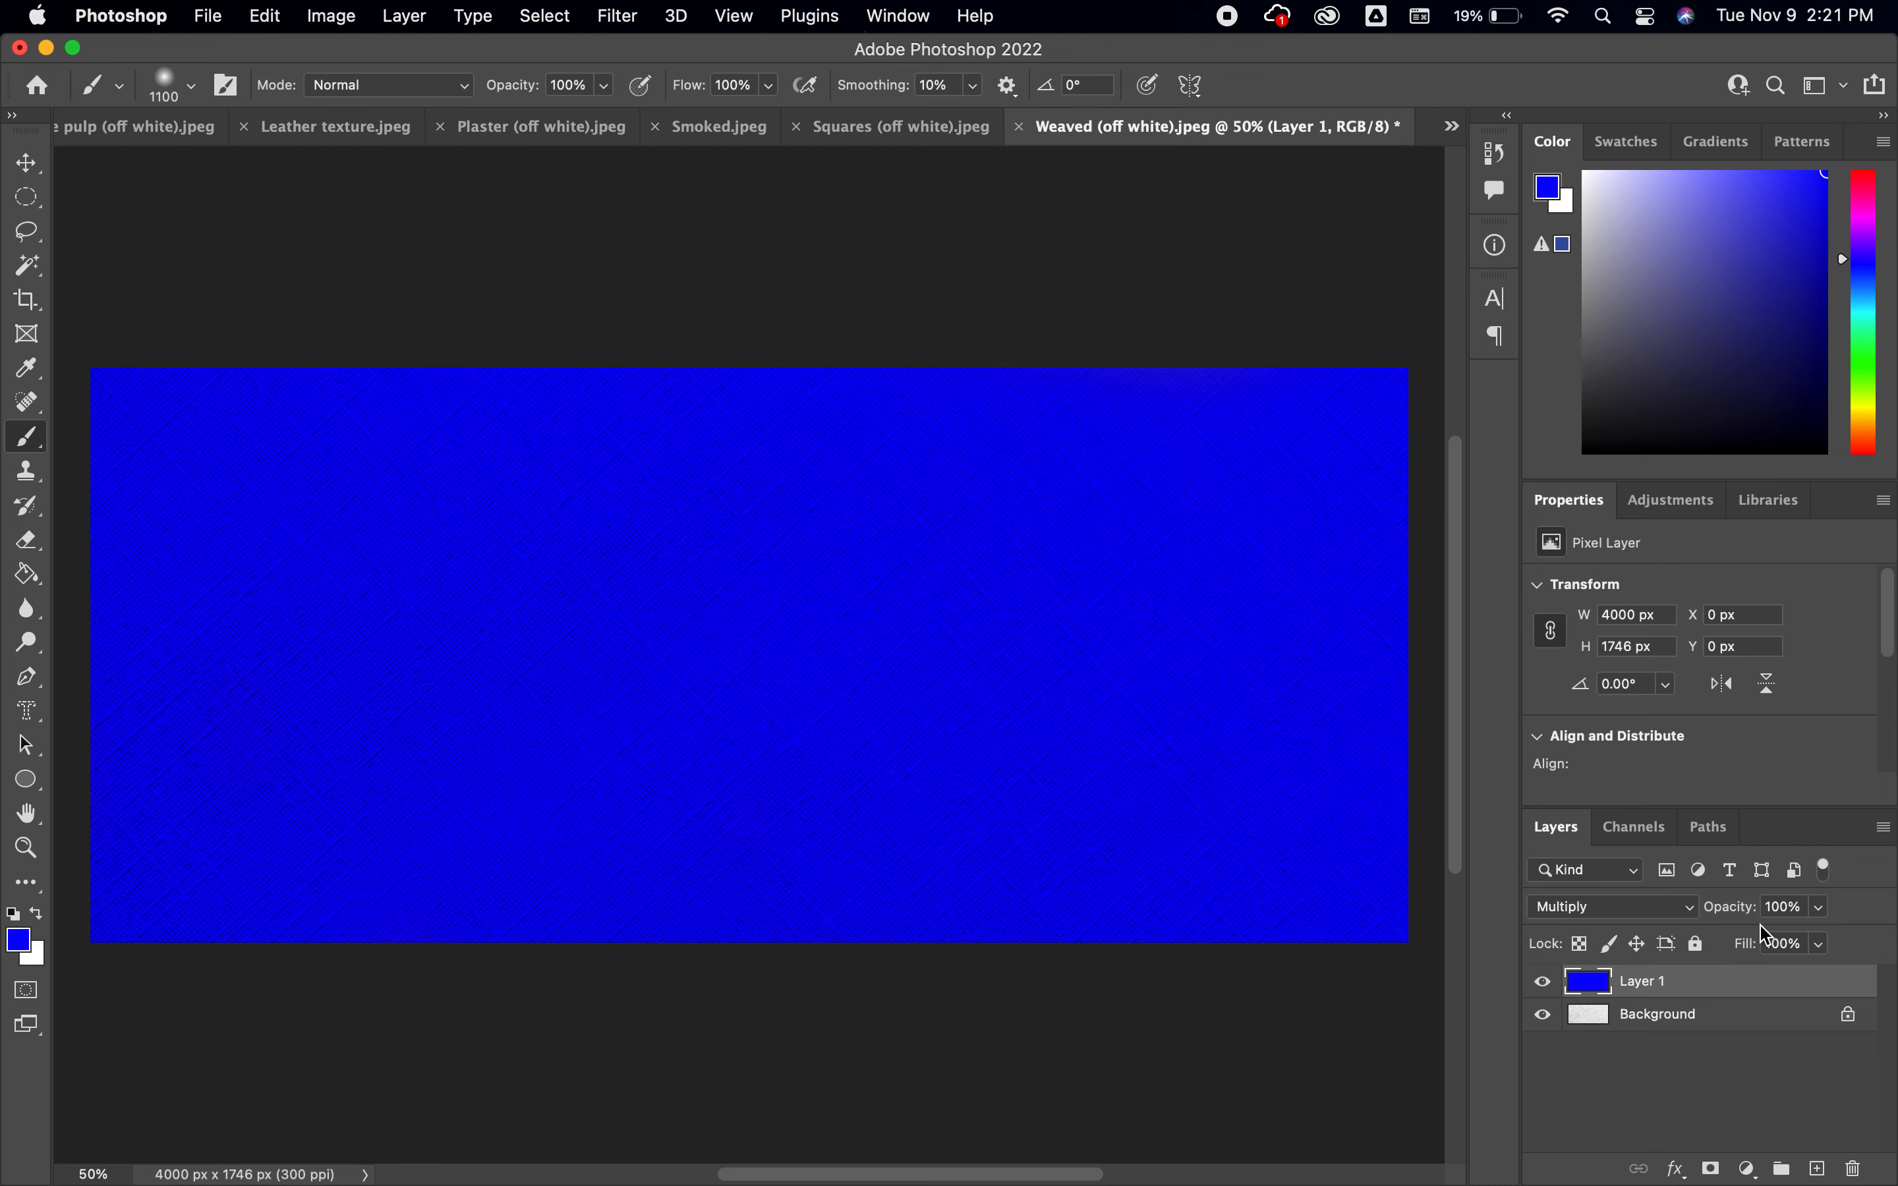
click(1820, 908)
drag(1825, 946, 1786, 948)
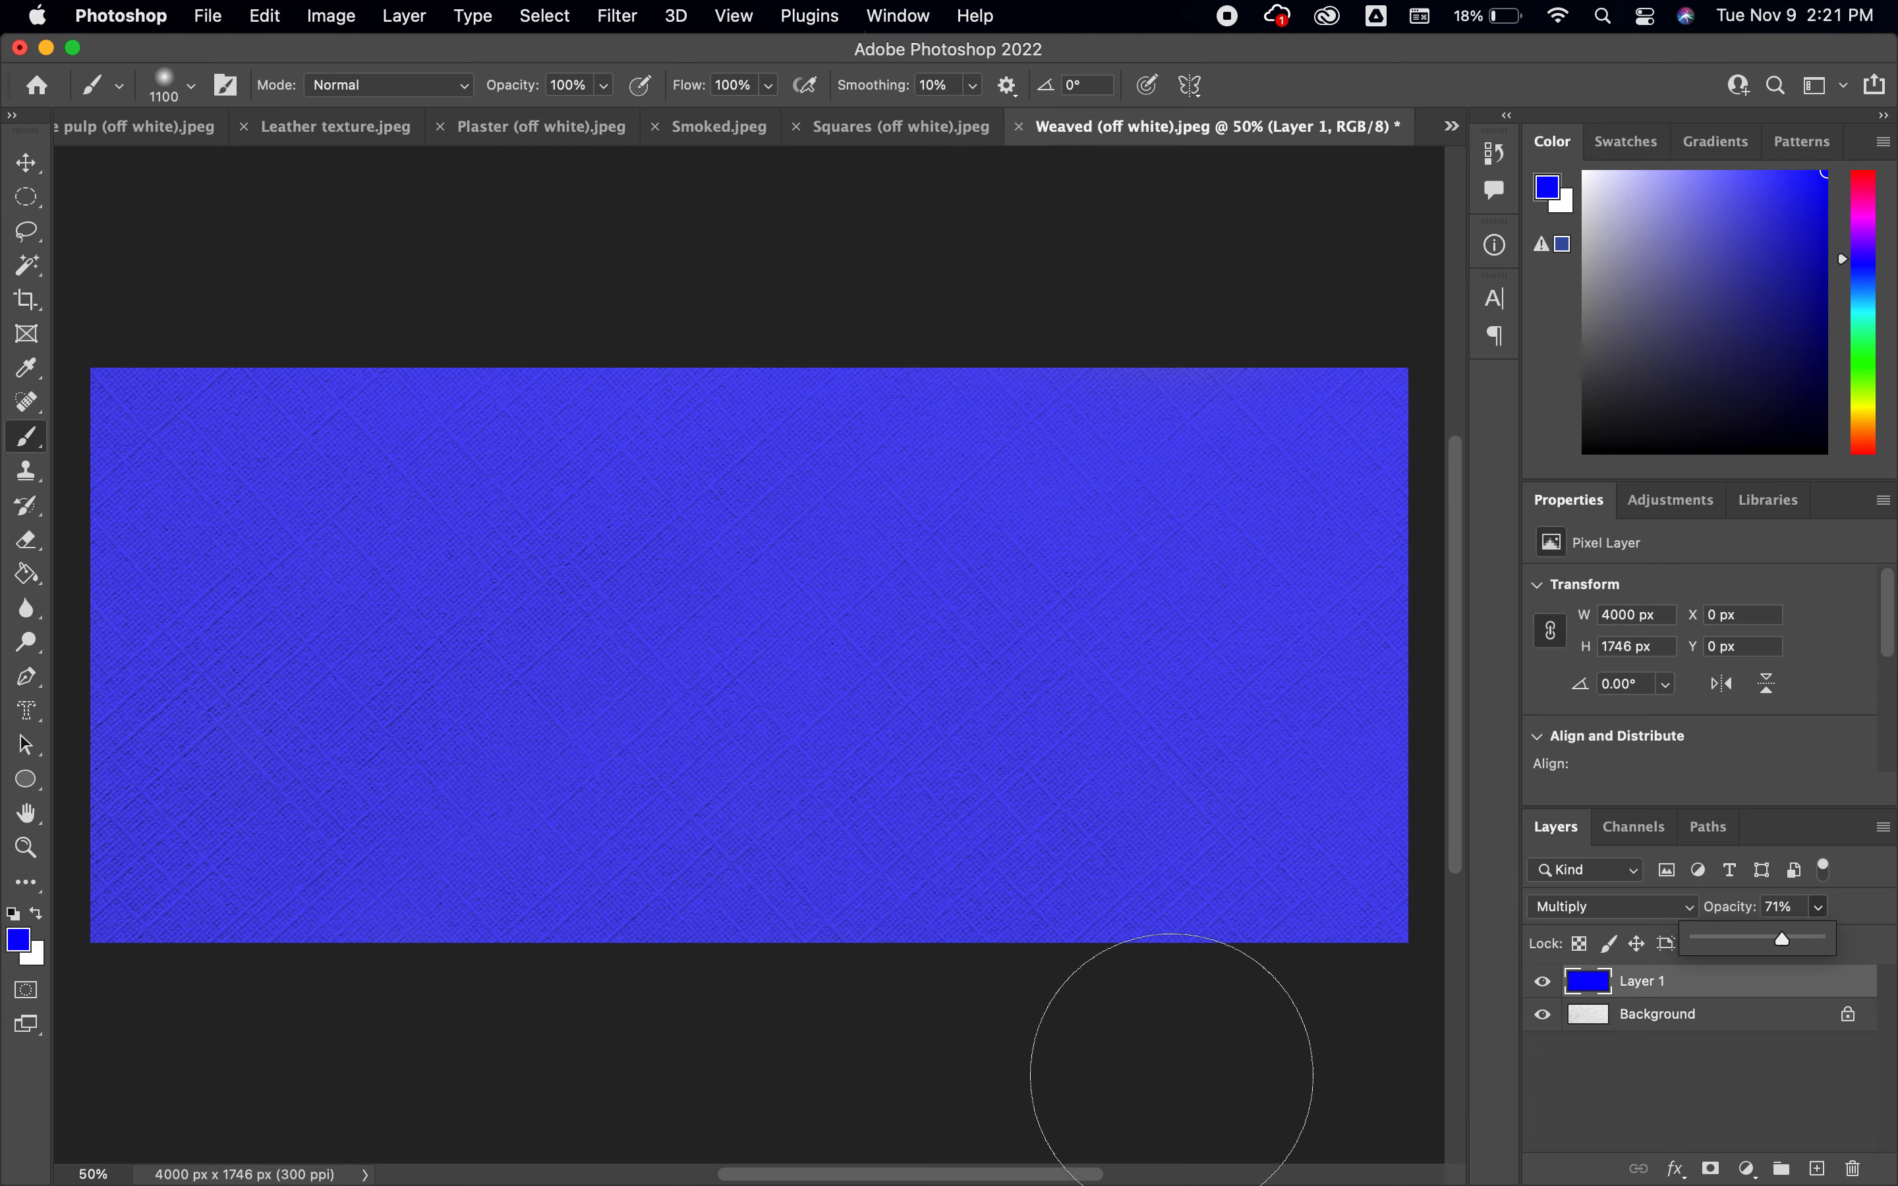
Close the weaved texture document without saving, look through the other open textures, and bring up Course pulp (off white).jpeg
click(1020, 128)
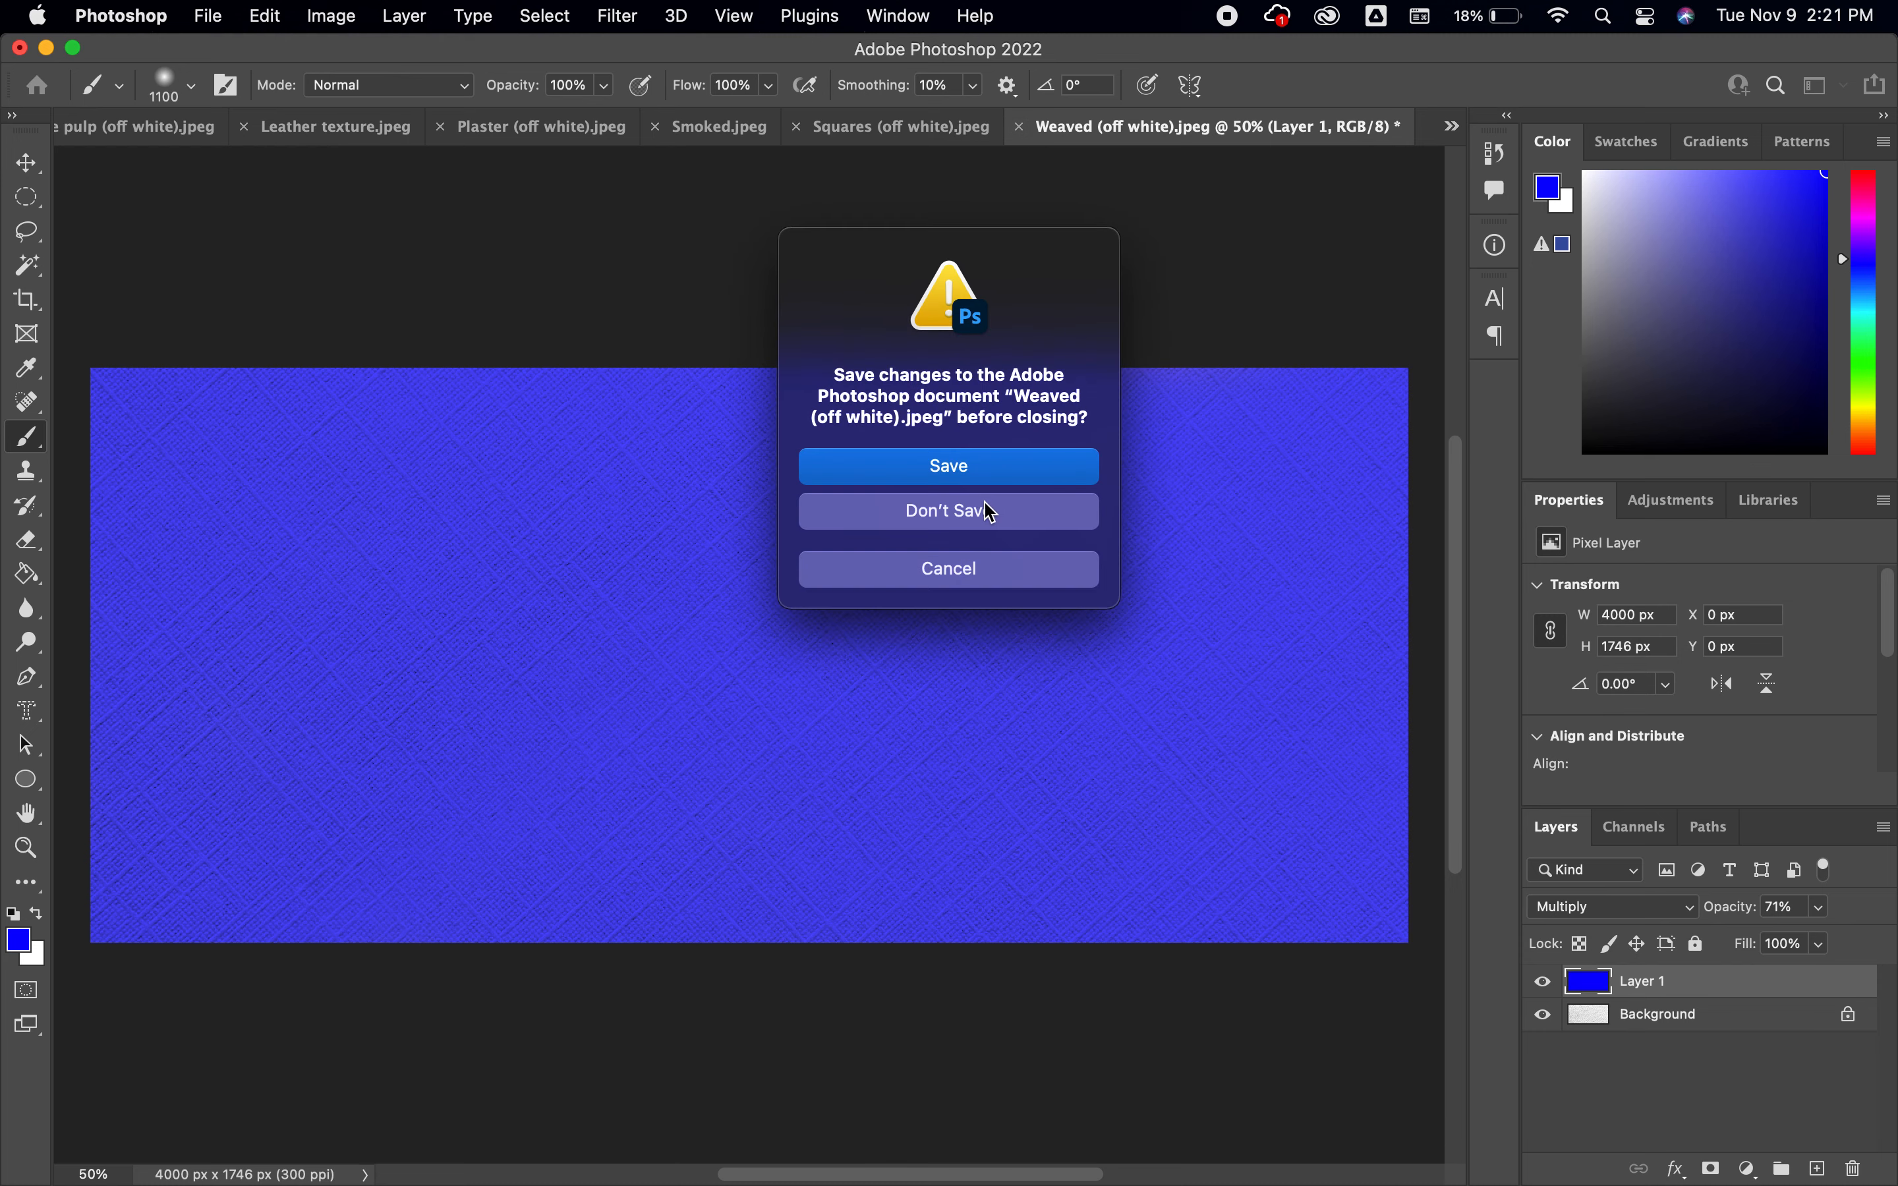
click(849, 528)
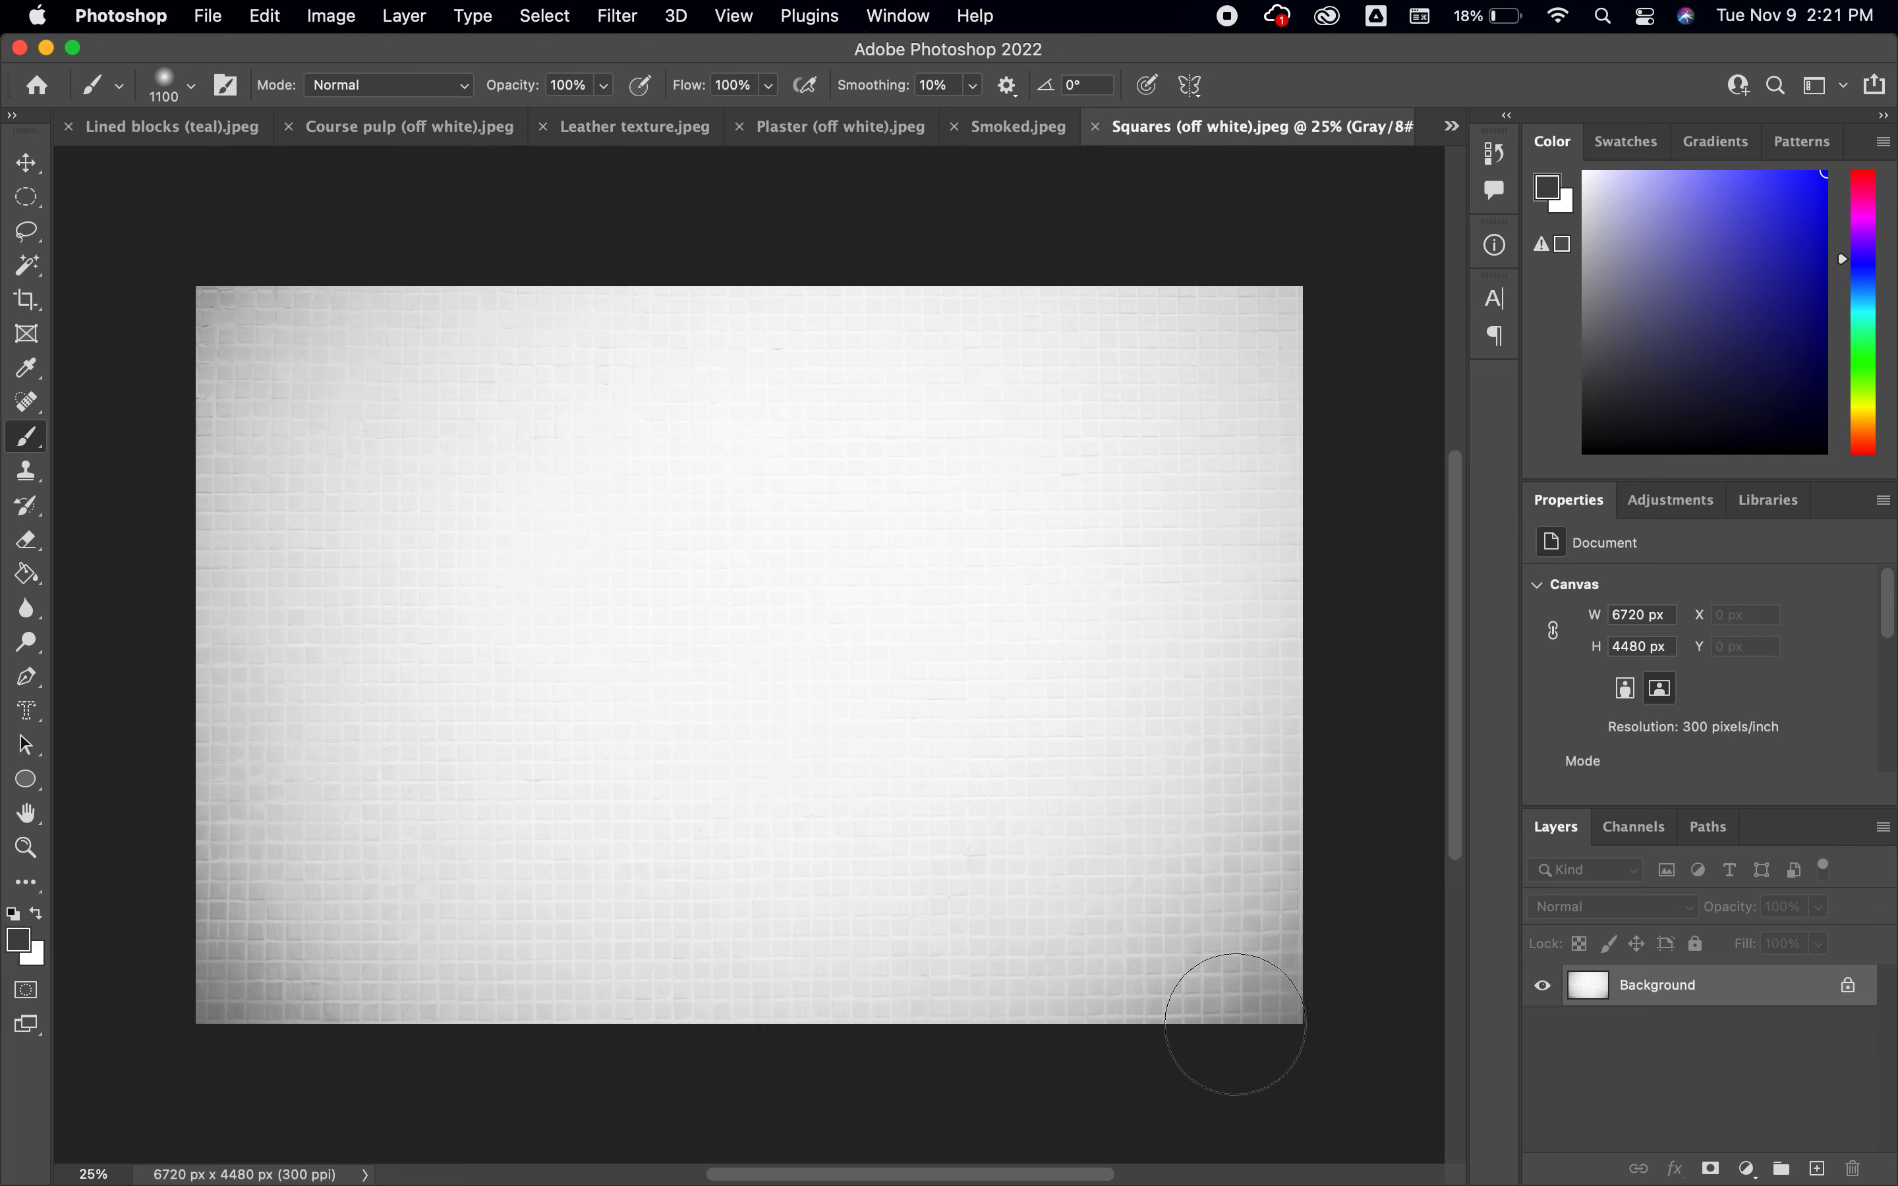
click(1014, 131)
click(845, 132)
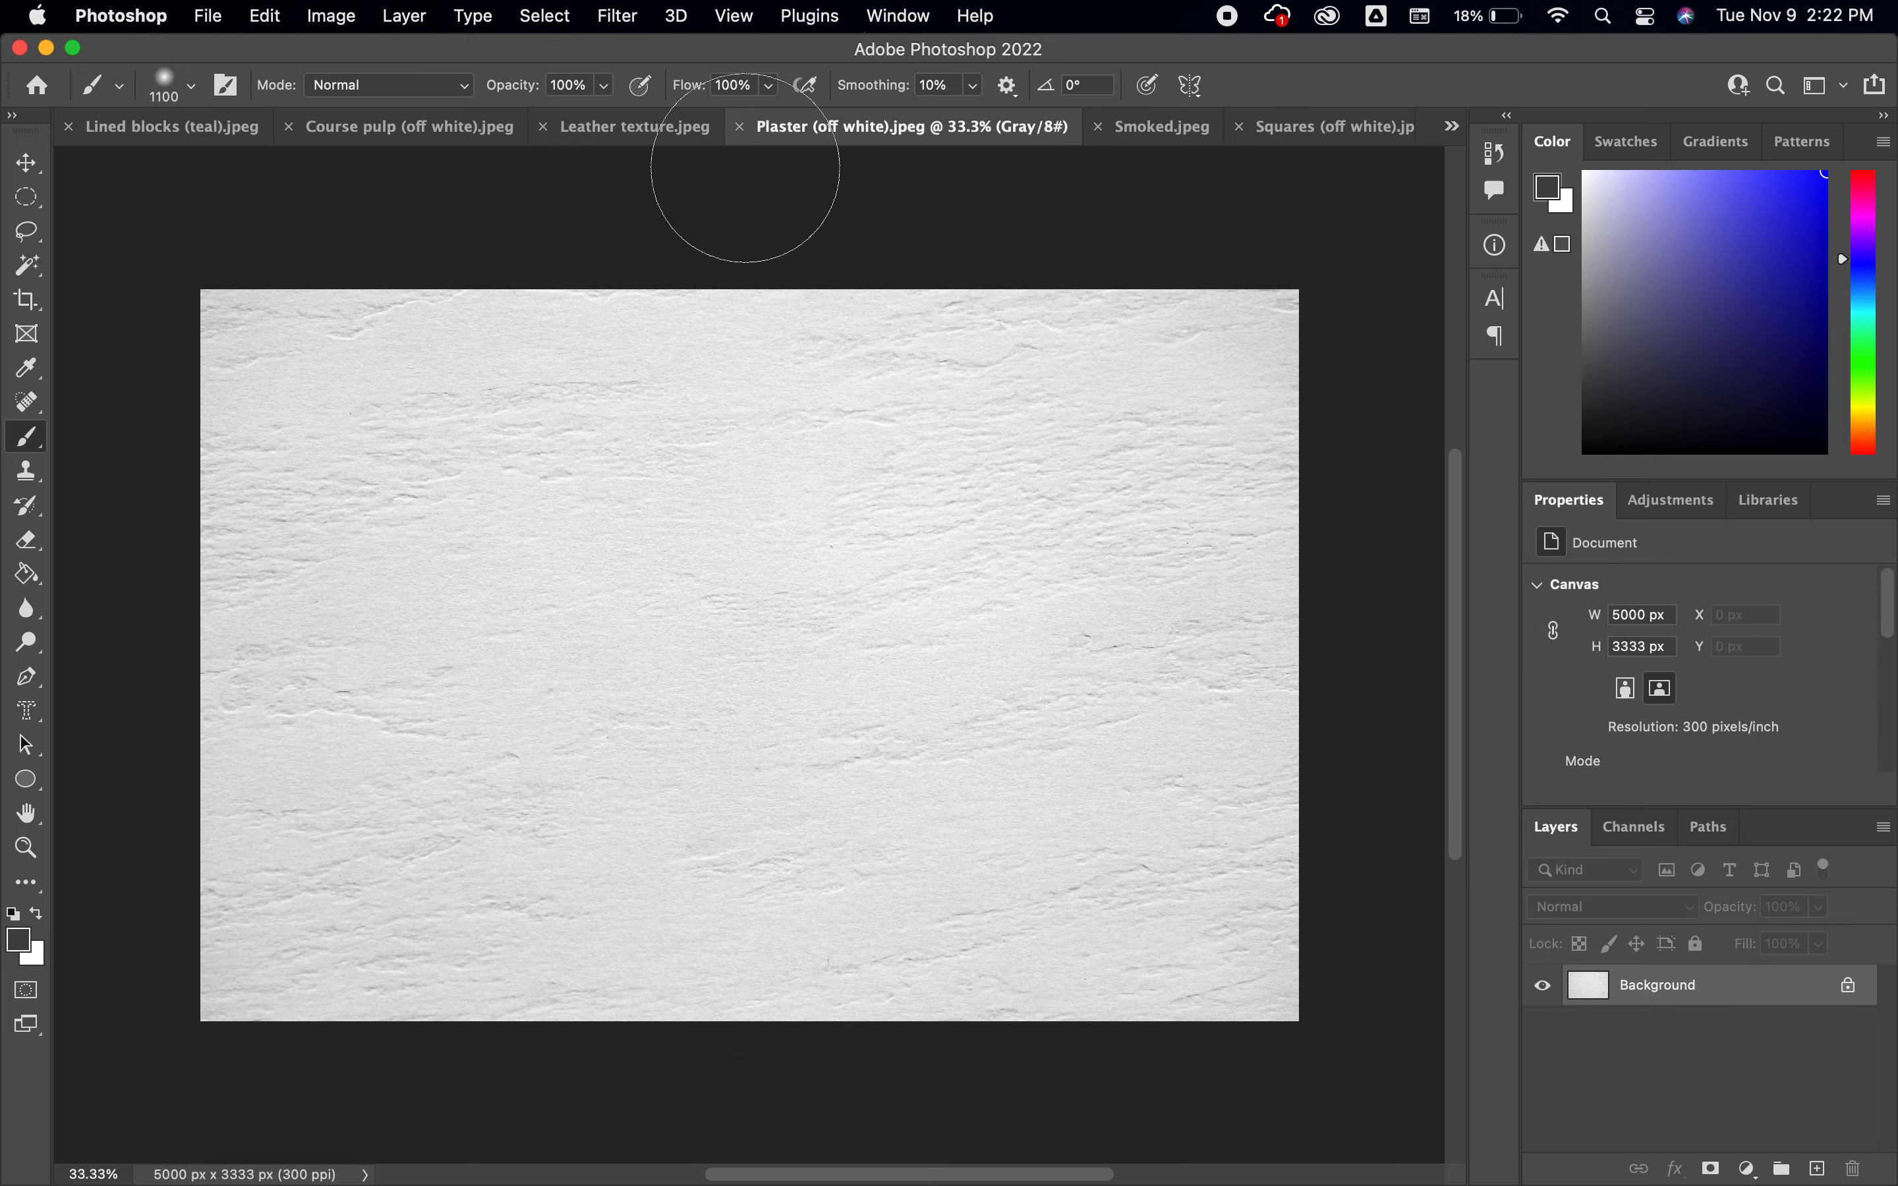
click(620, 129)
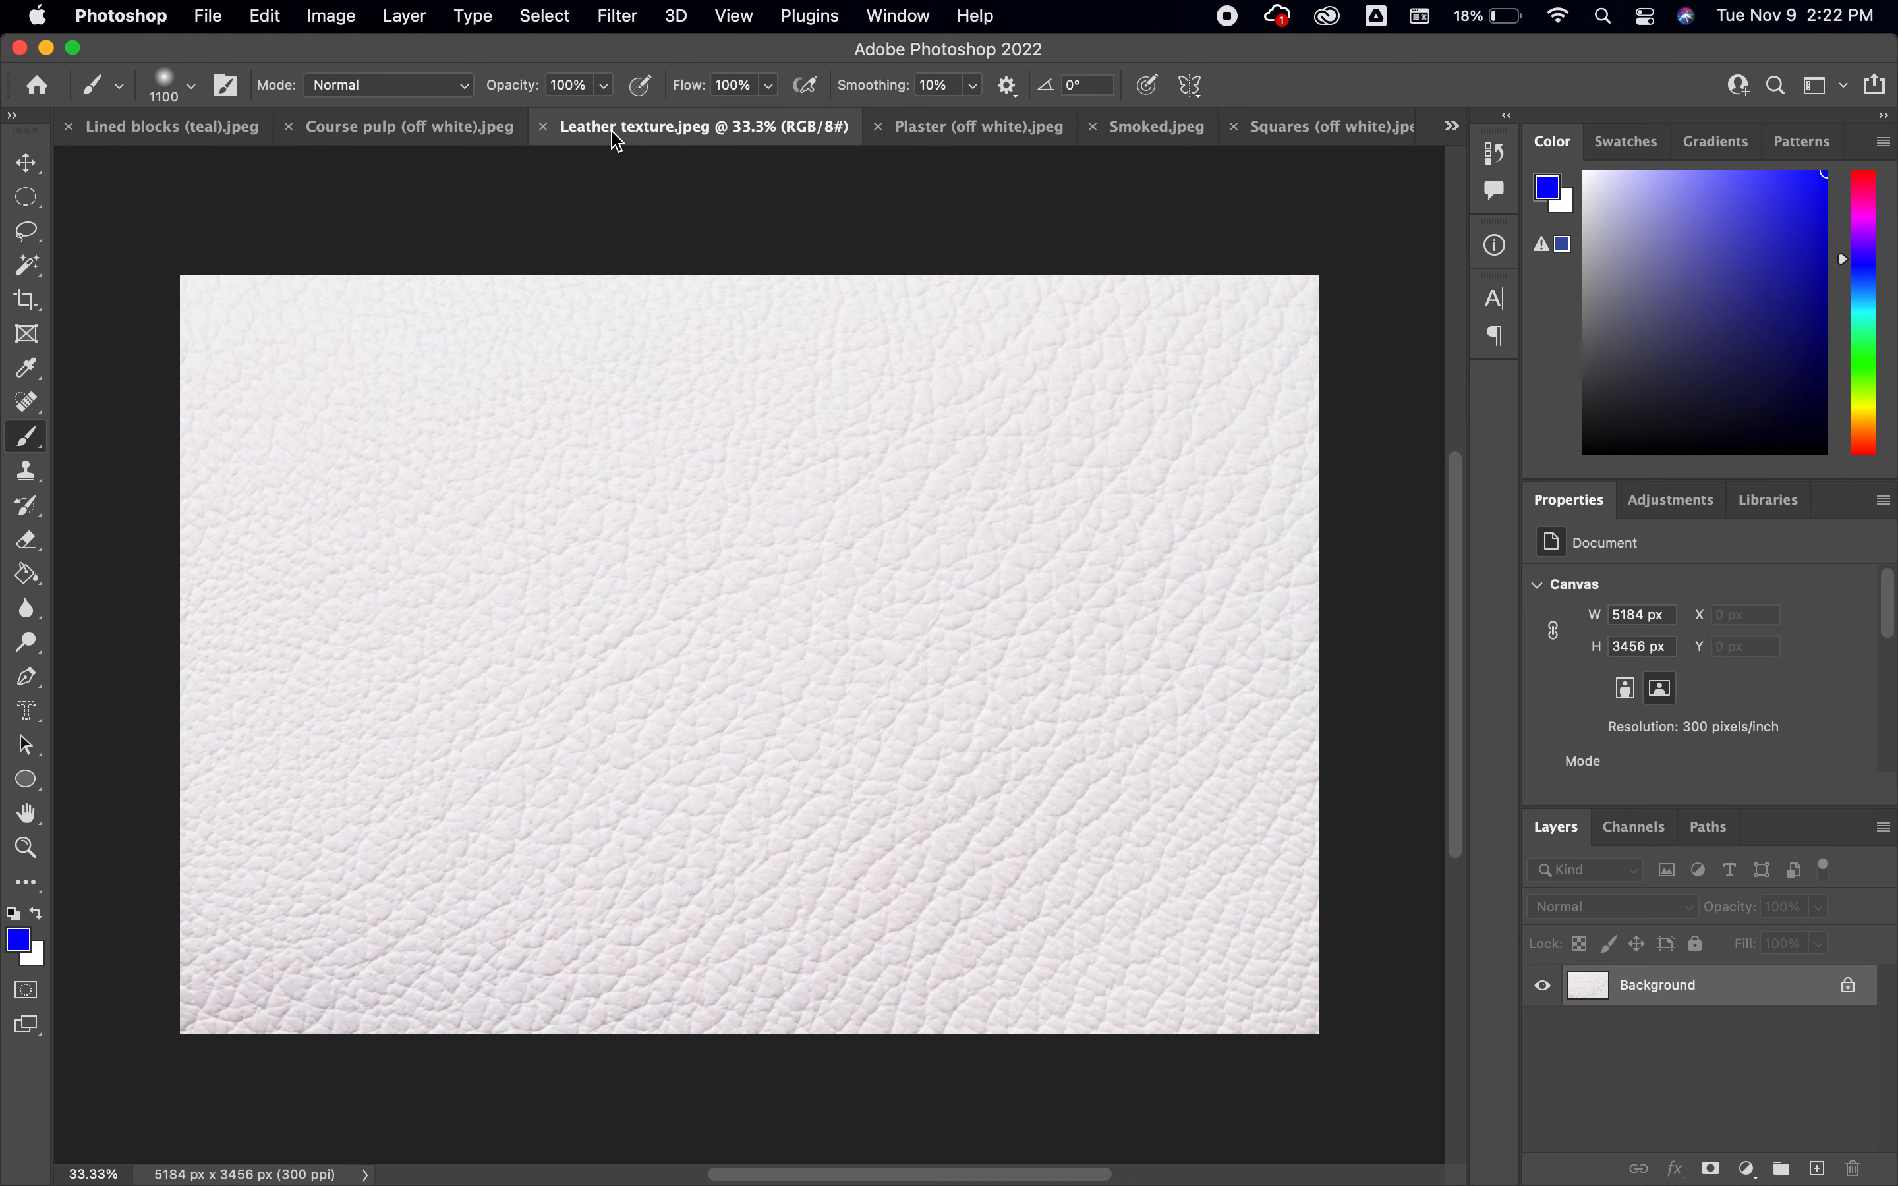
click(403, 135)
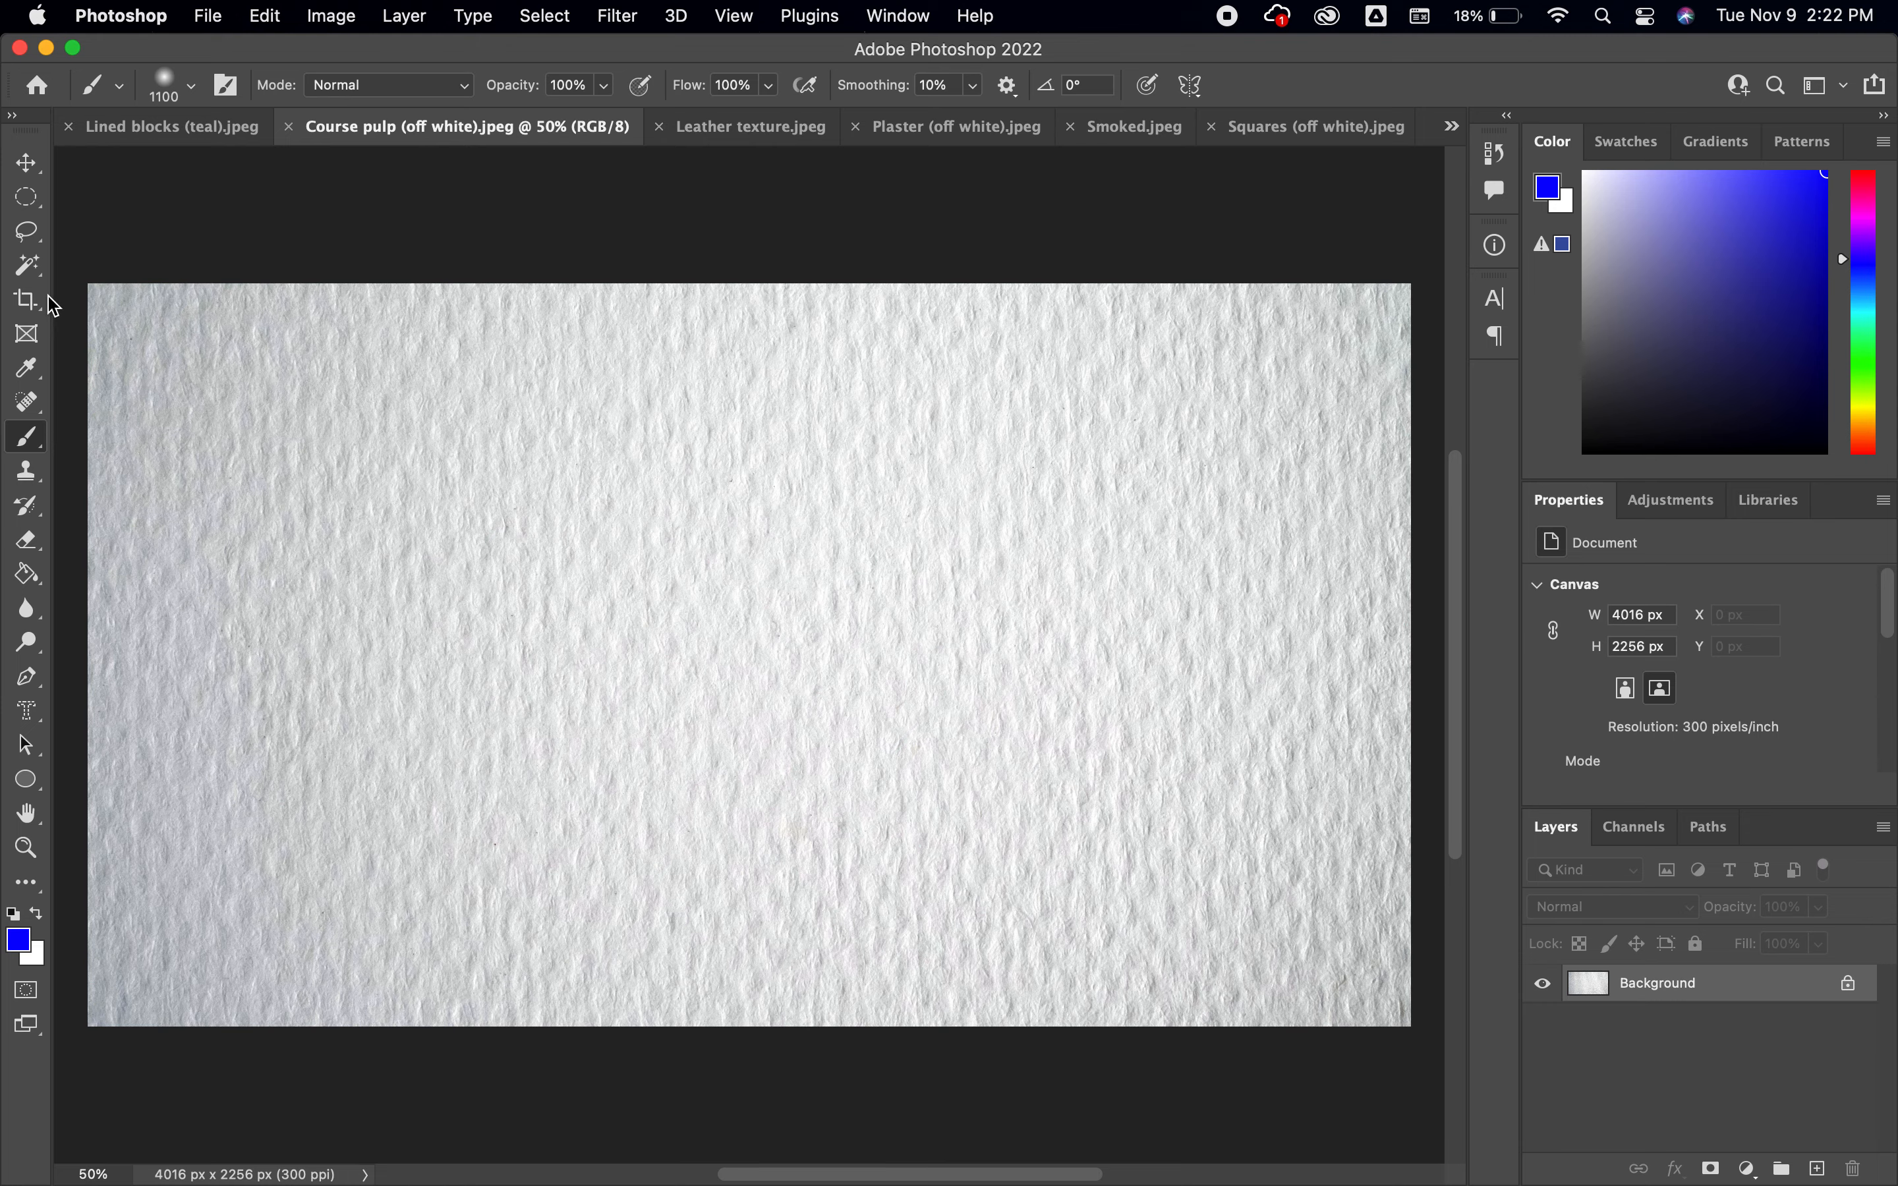
Crop the course pulp image to 5 in wide by 7 in high at 300 px/in
click(27, 312)
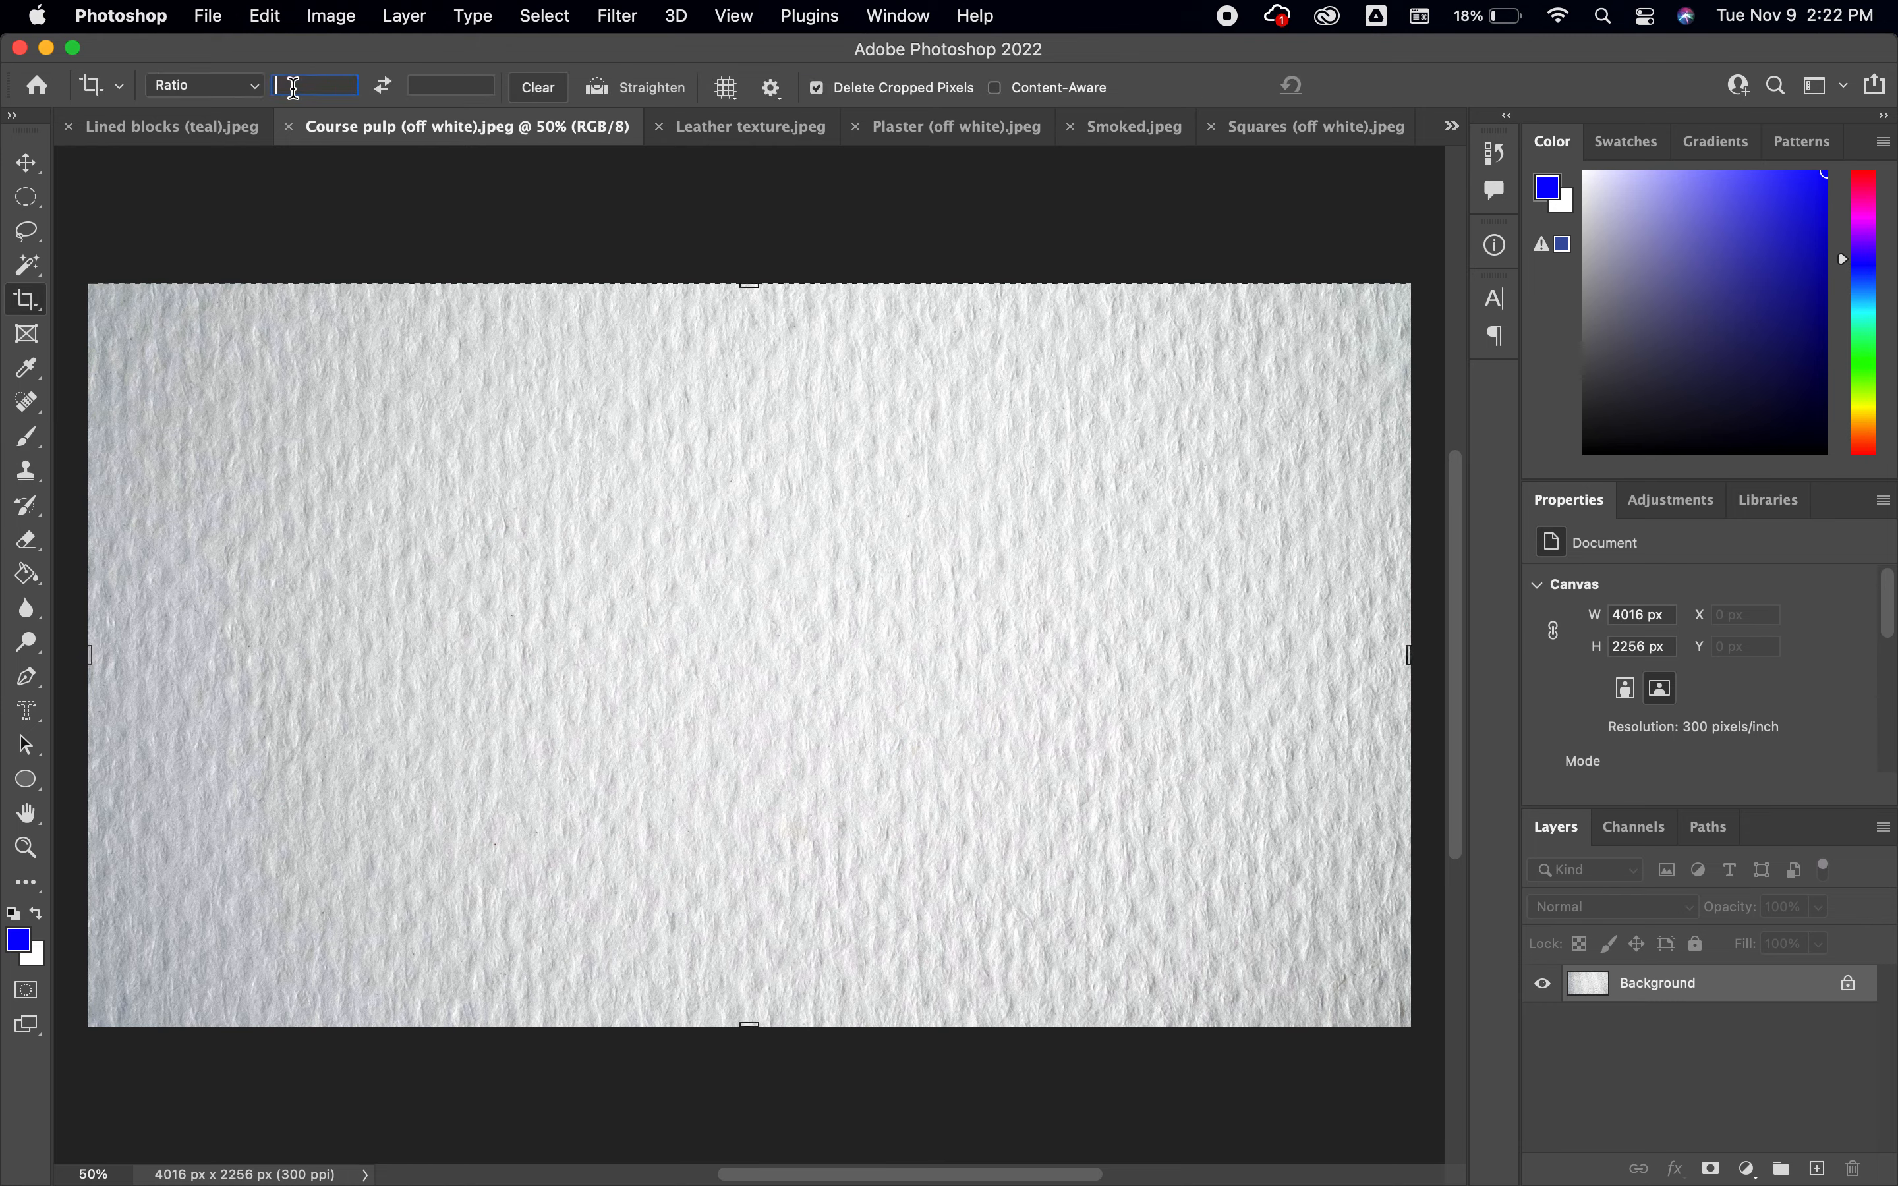
click(256, 86)
click(259, 113)
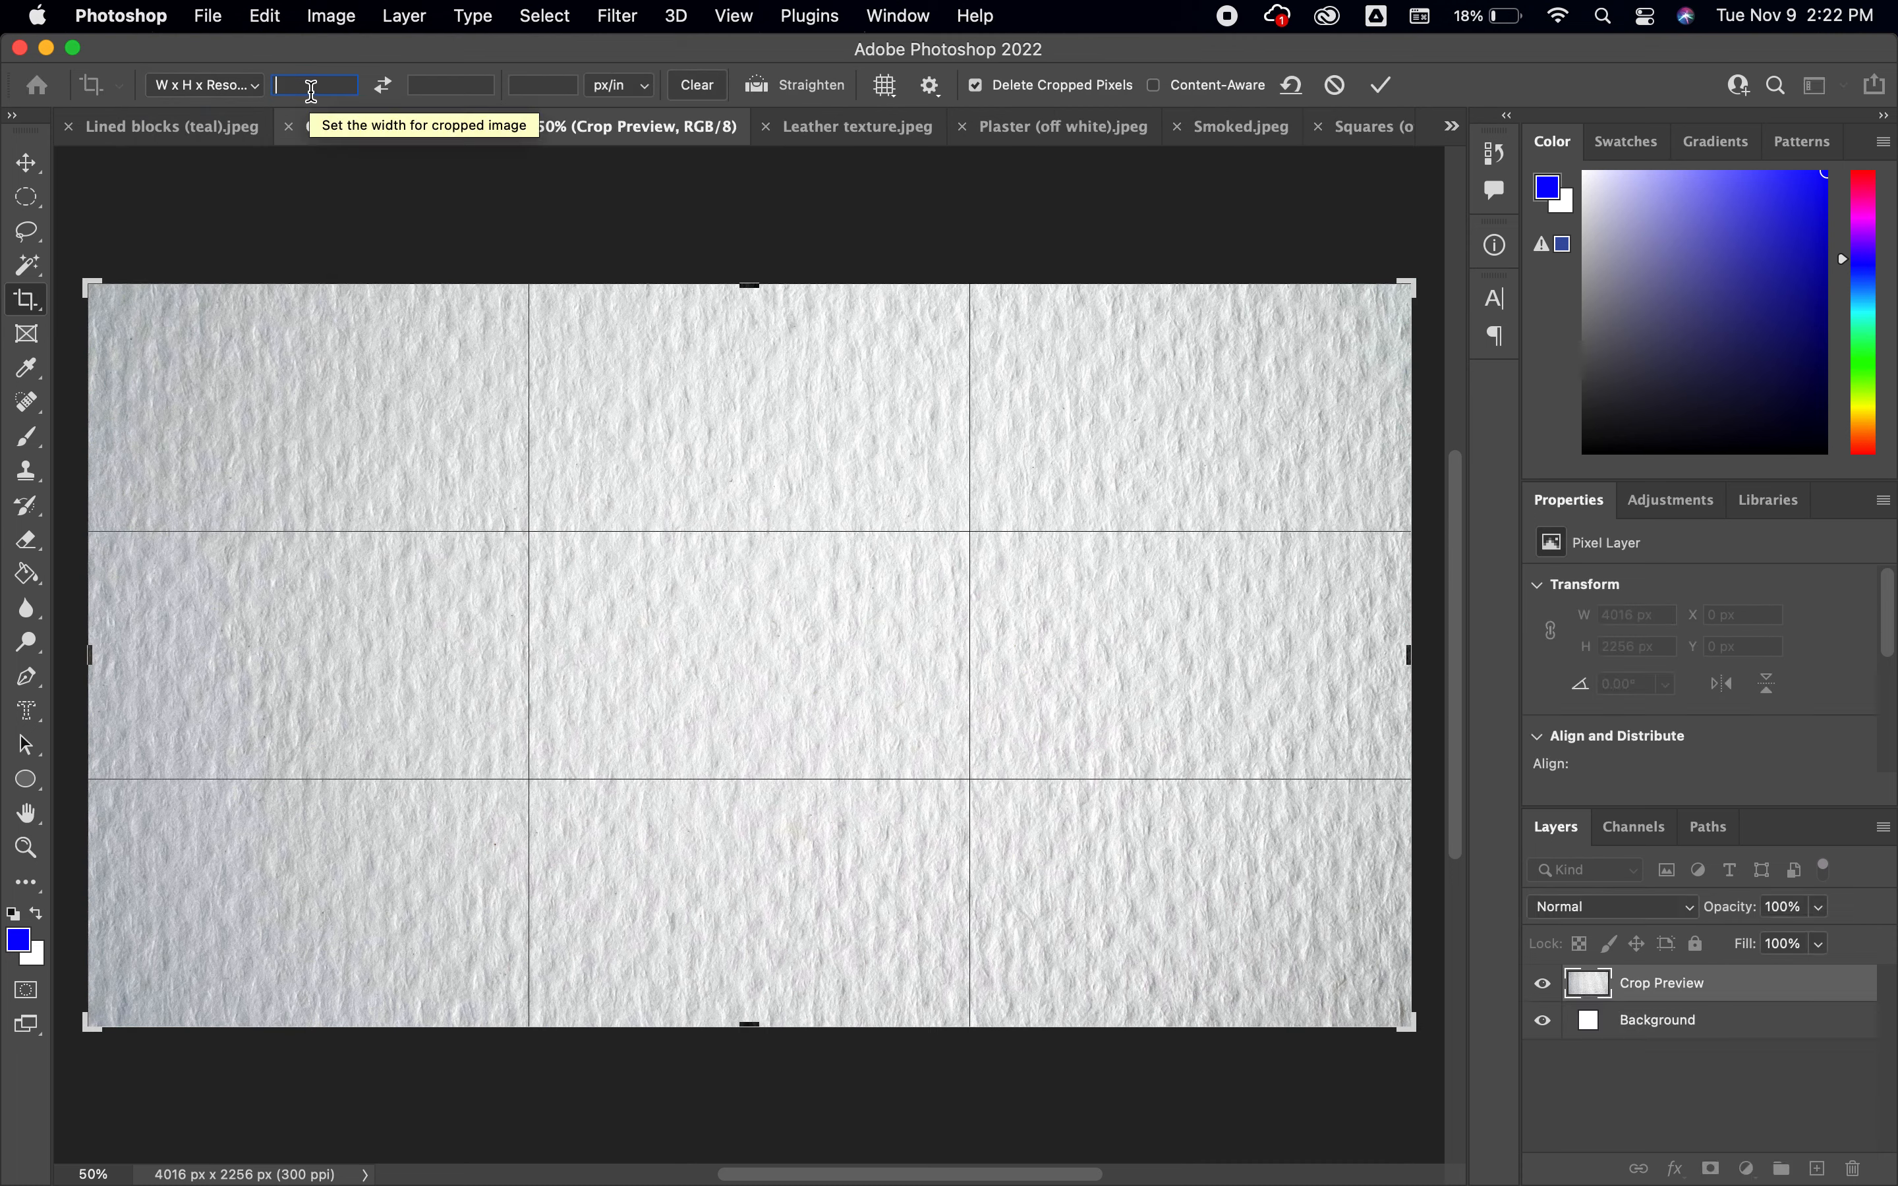
text(5)
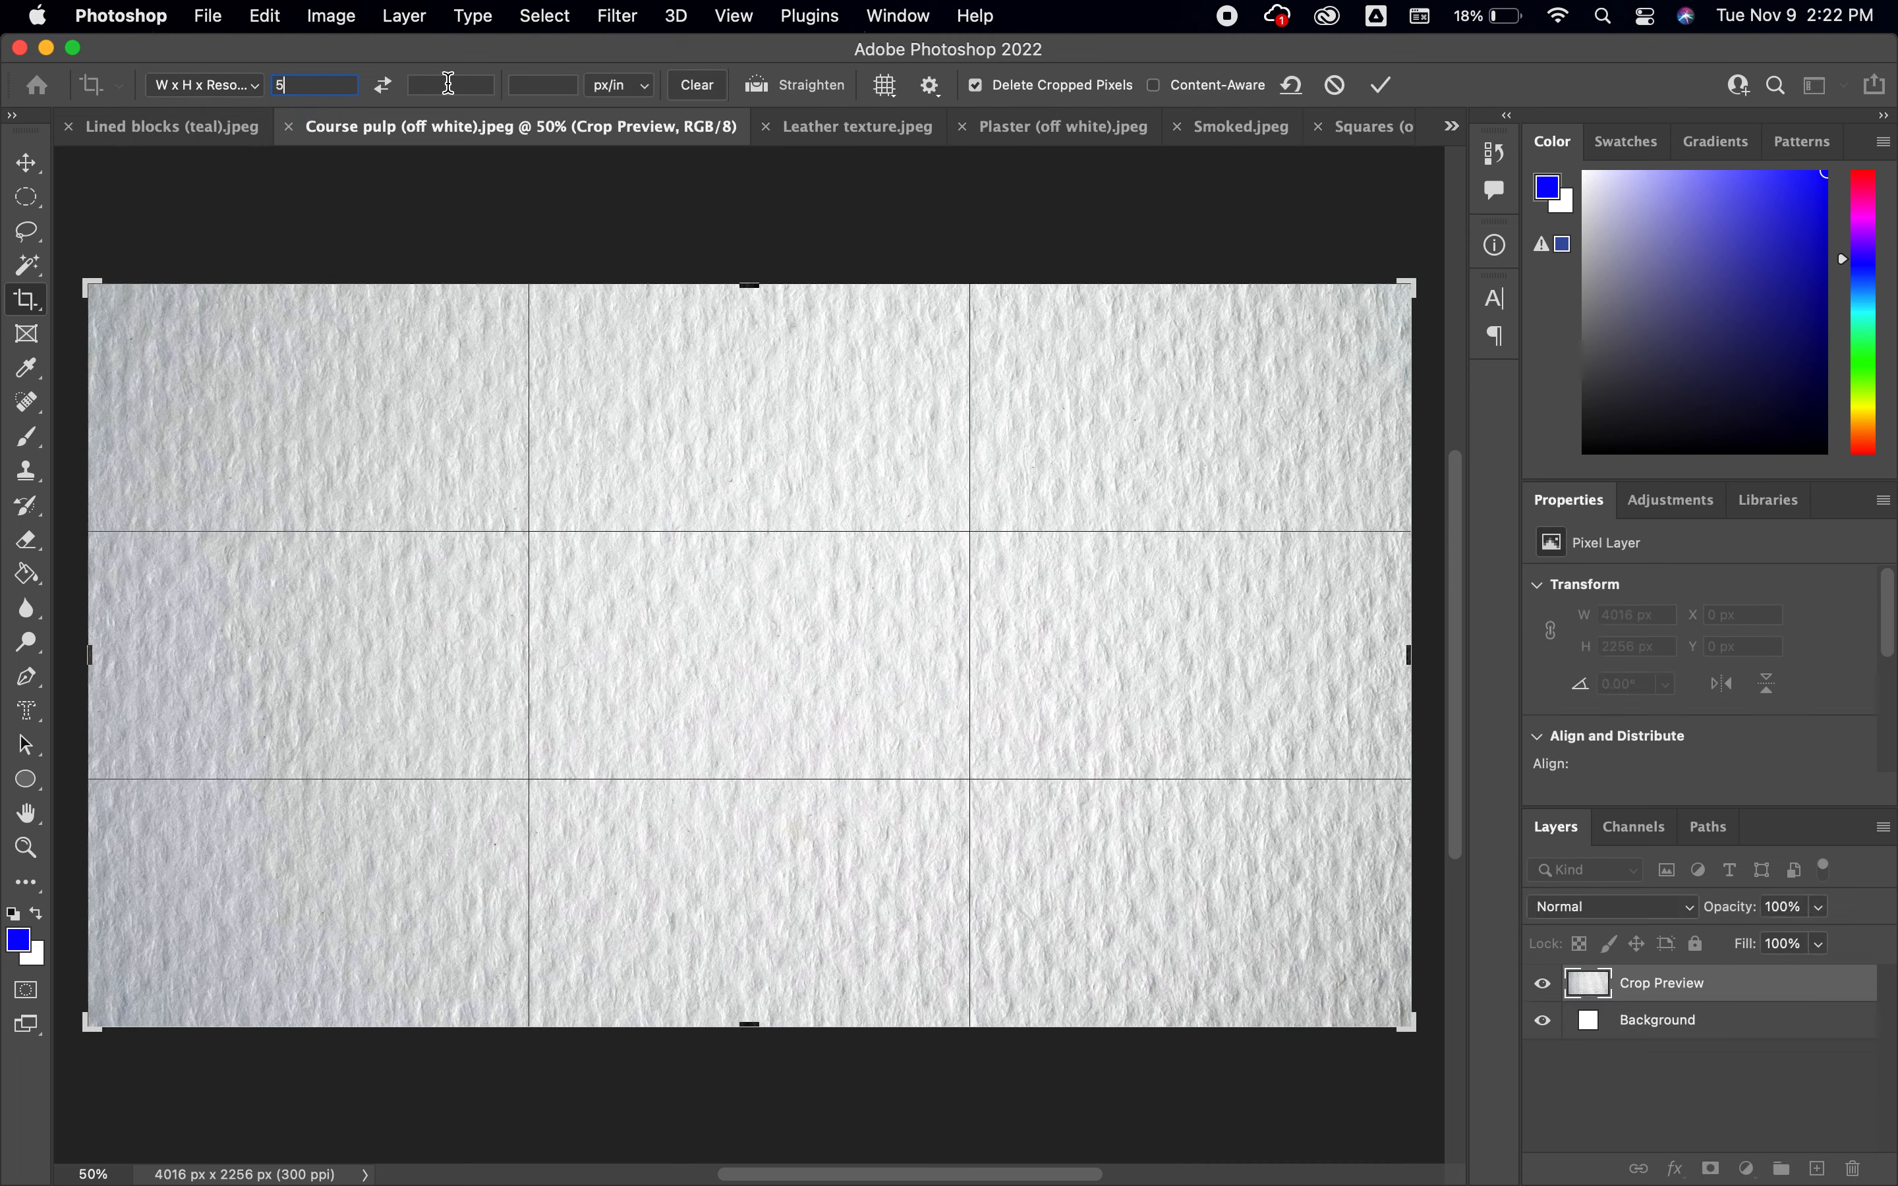
text( in)
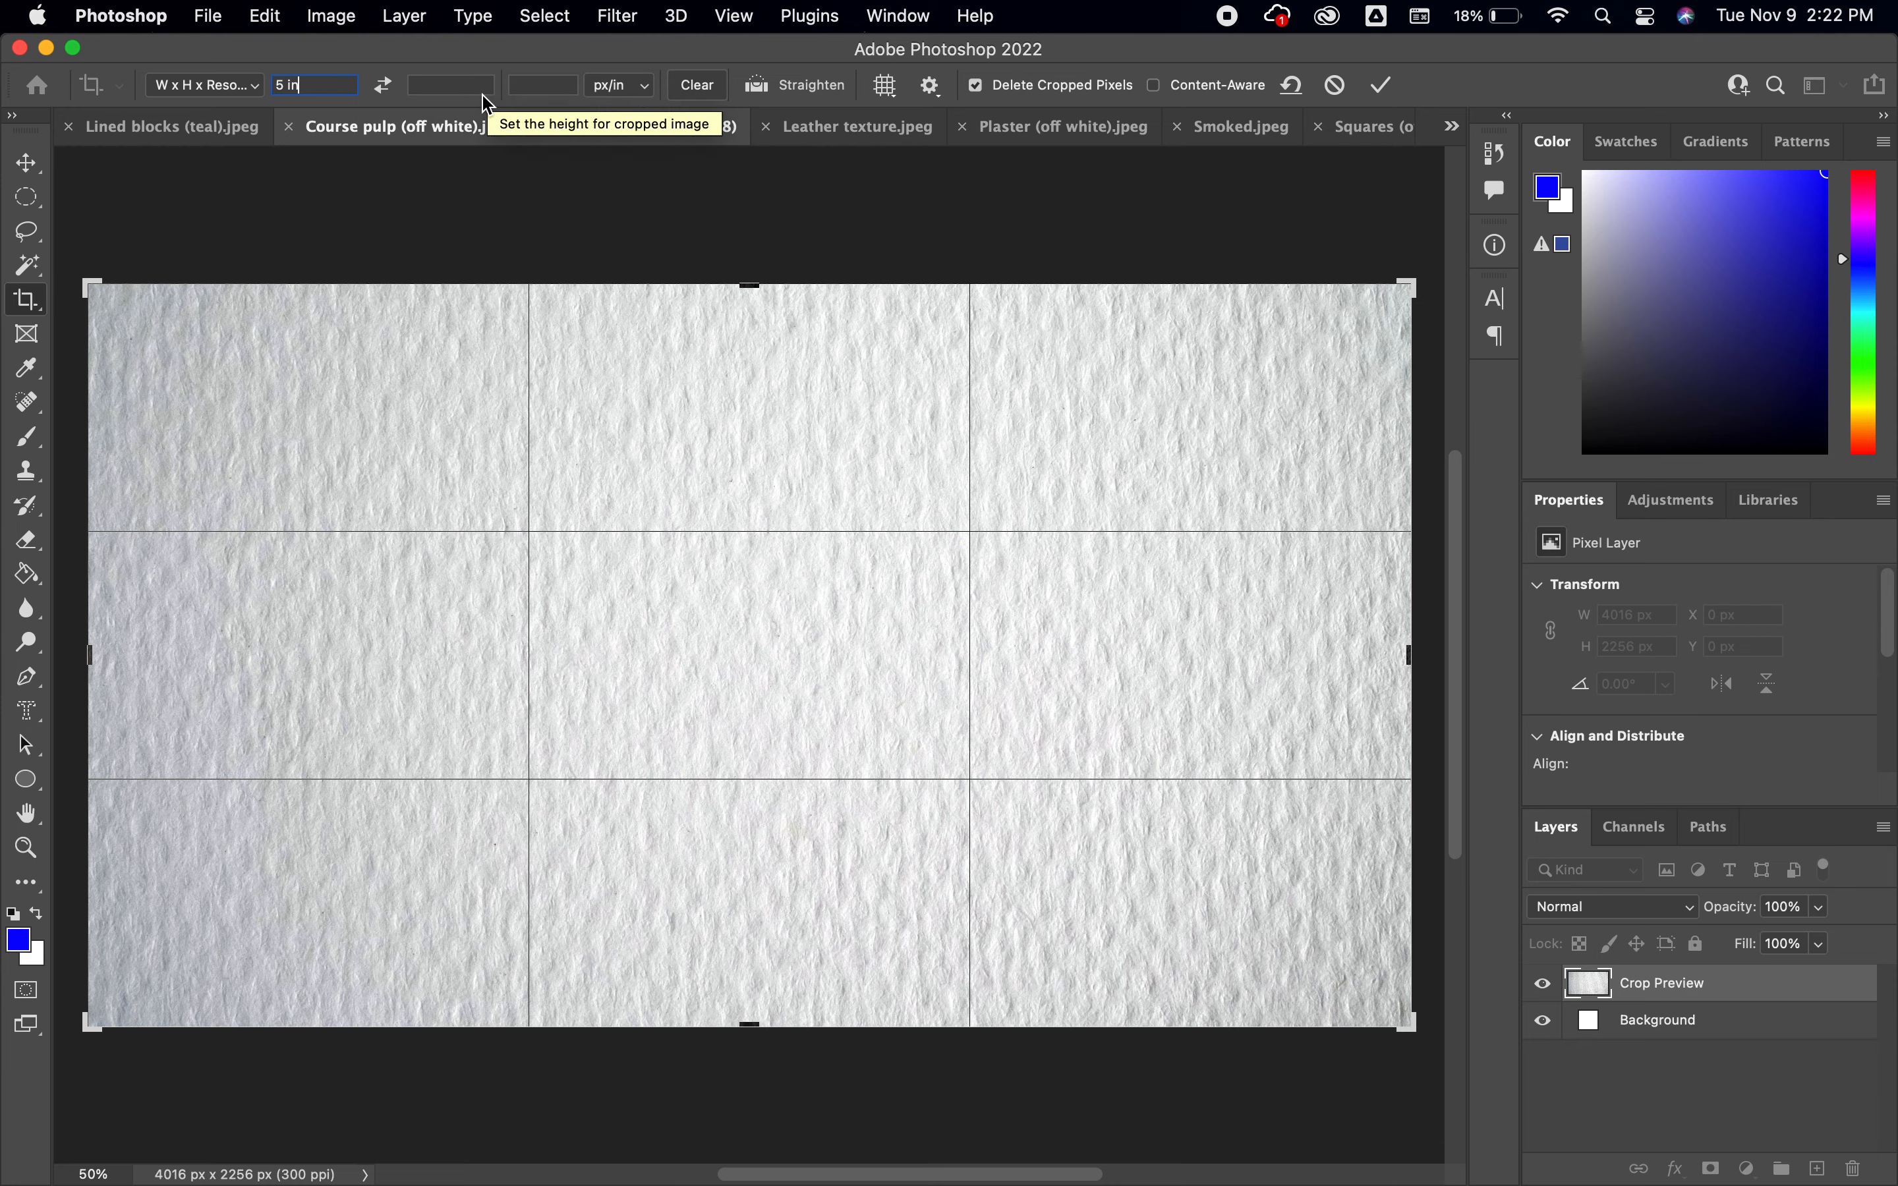
text(7in)
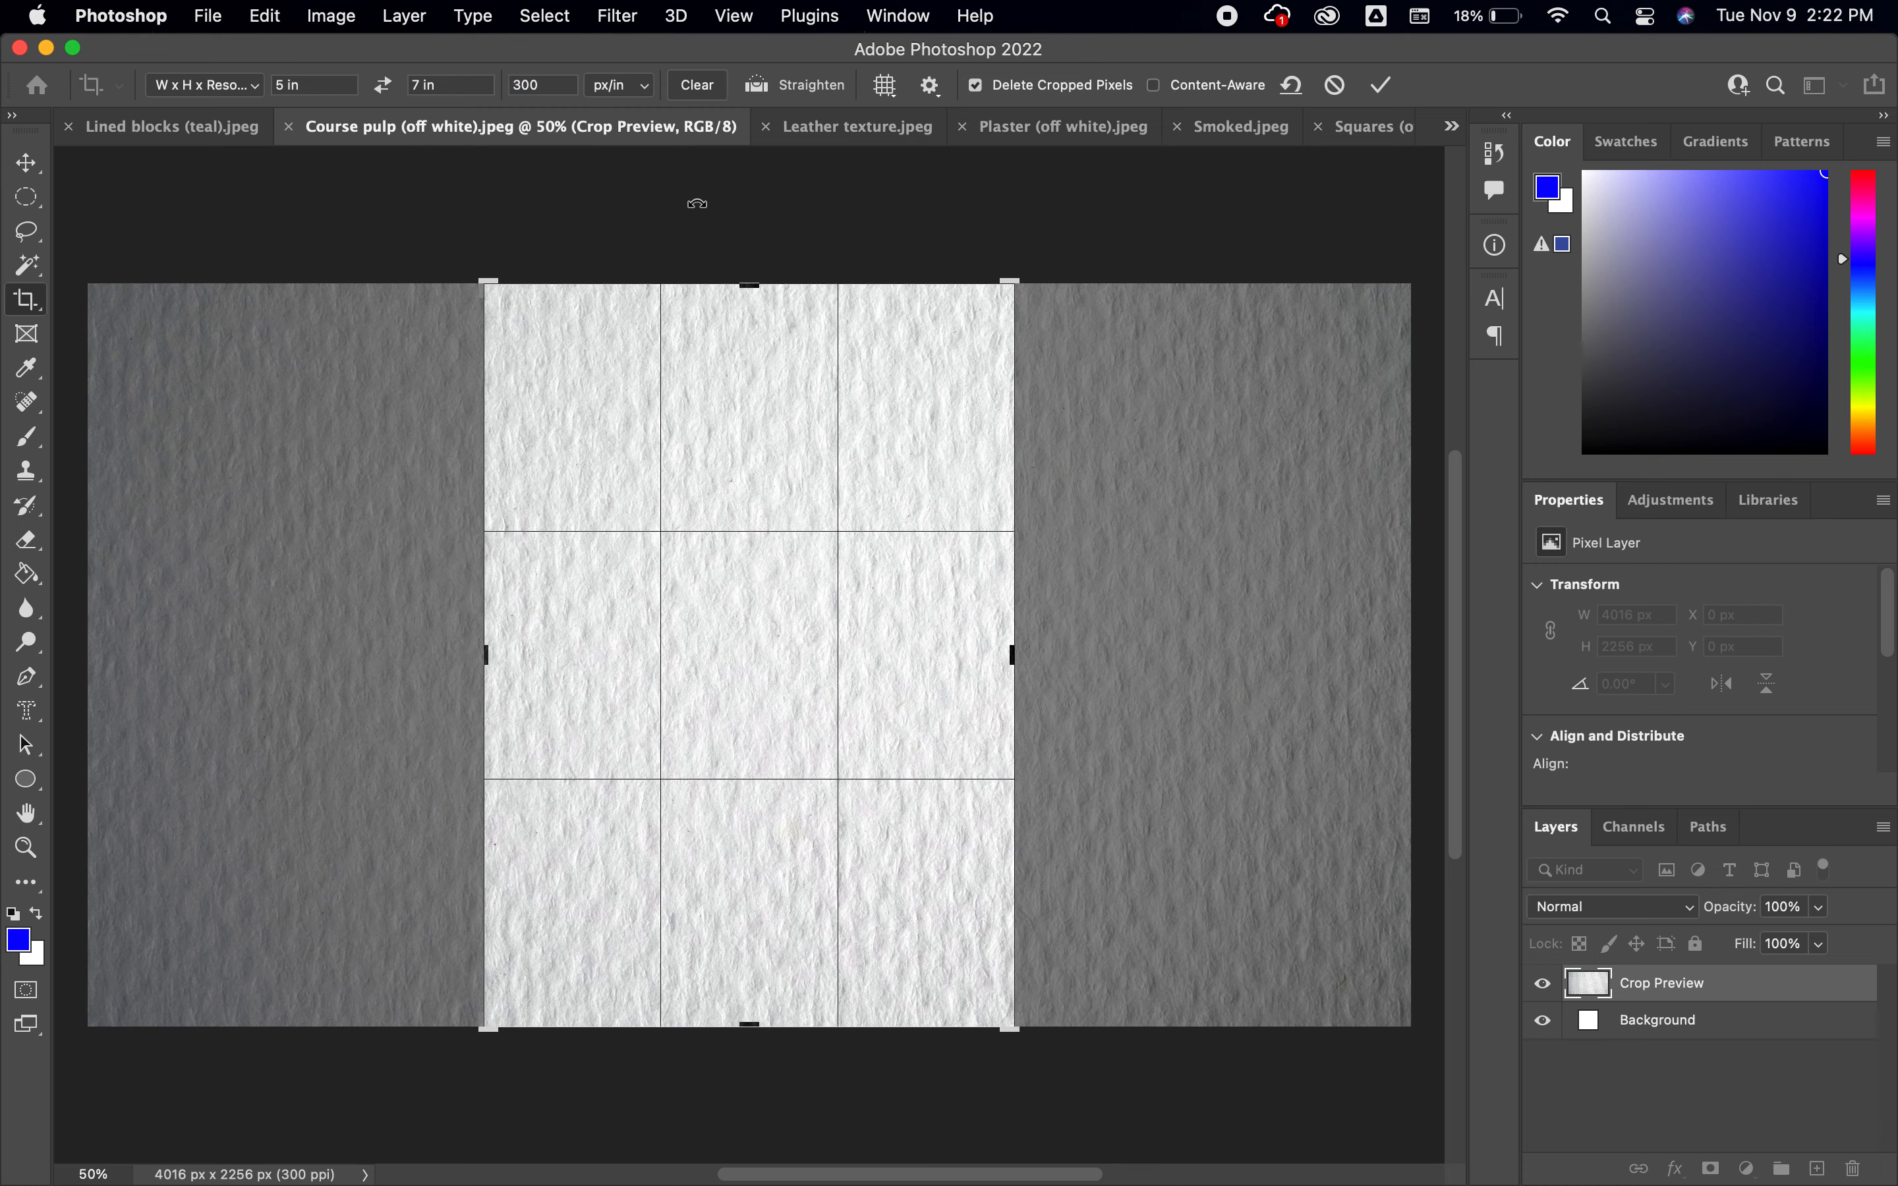
key(Return)
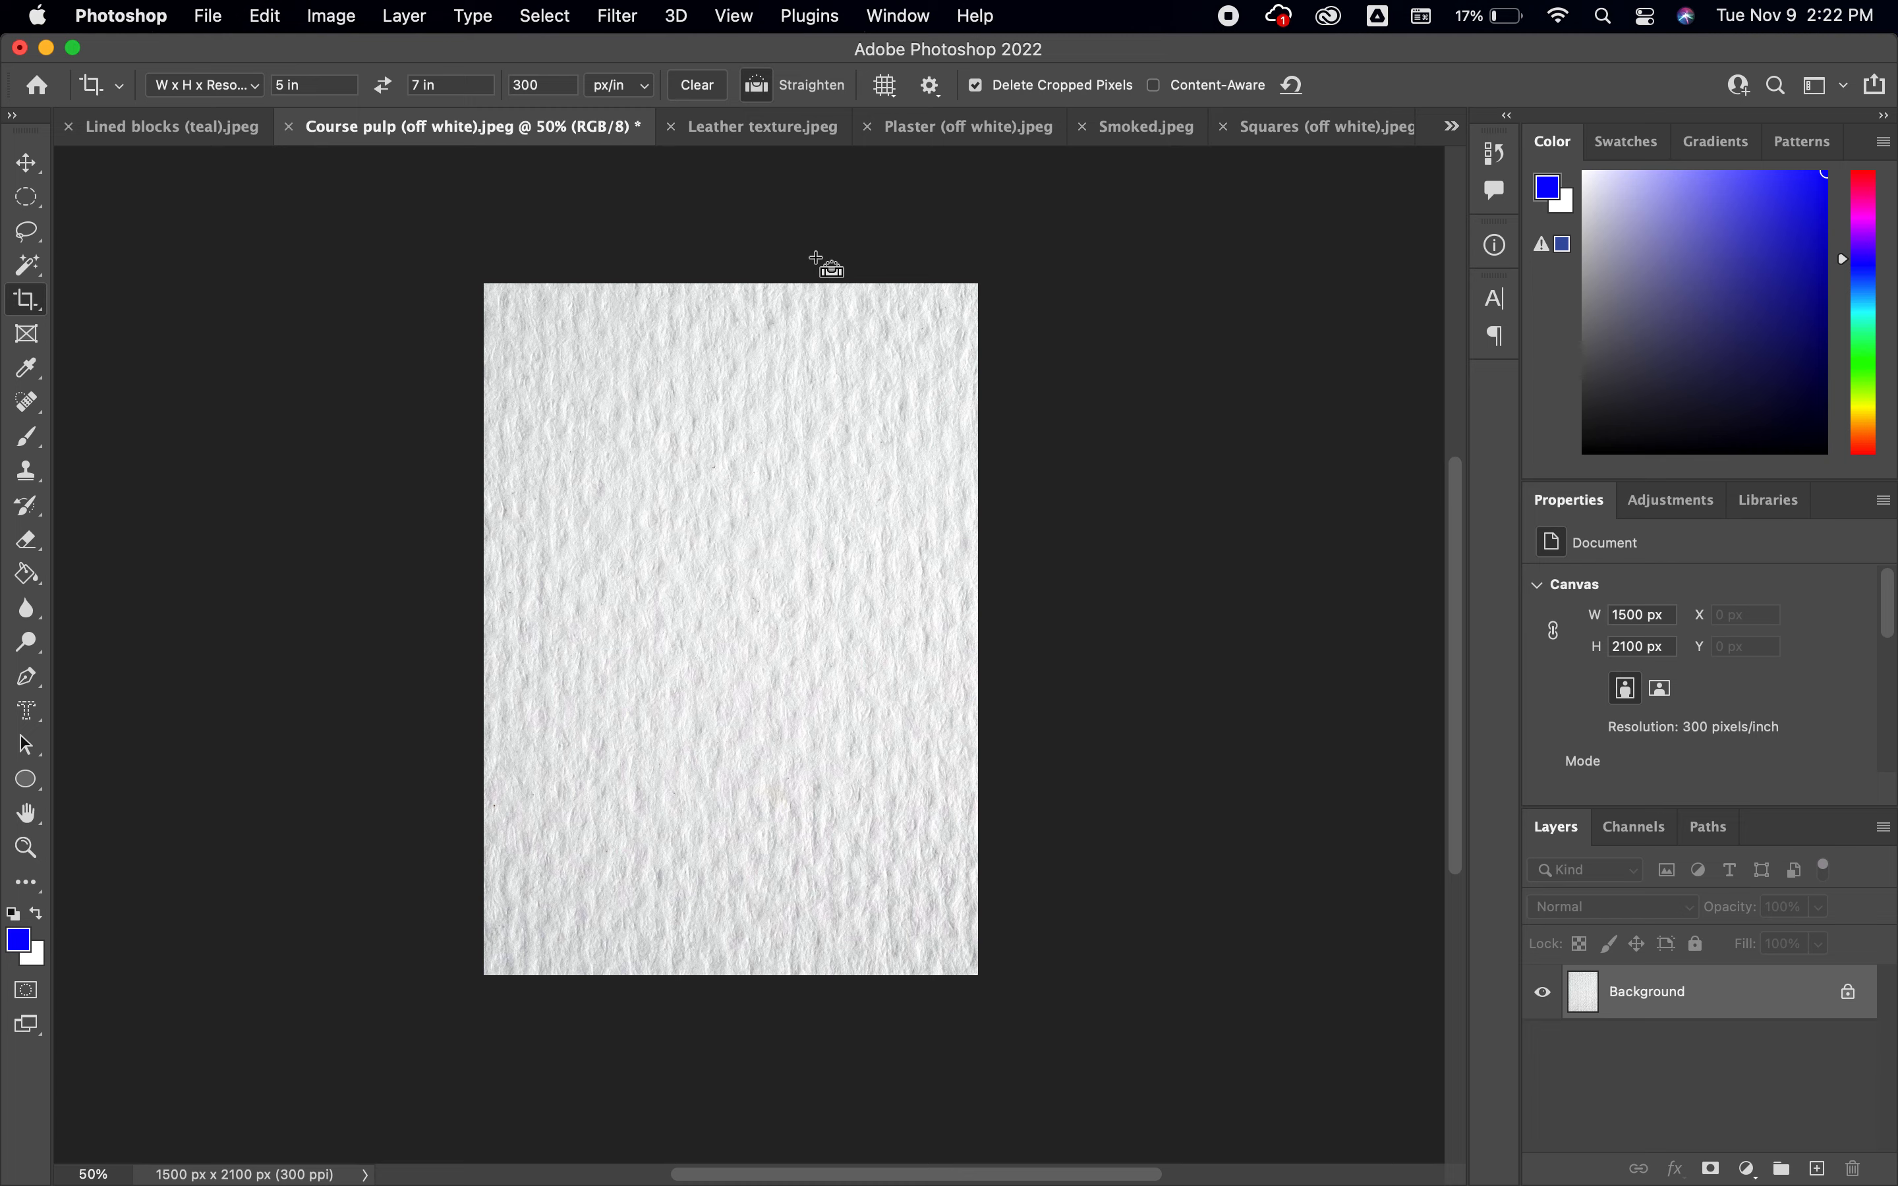
Try an elliptical selection from the middle of the canvas to its upper-right corner, and deselect it
scroll(830, 266, up, 3)
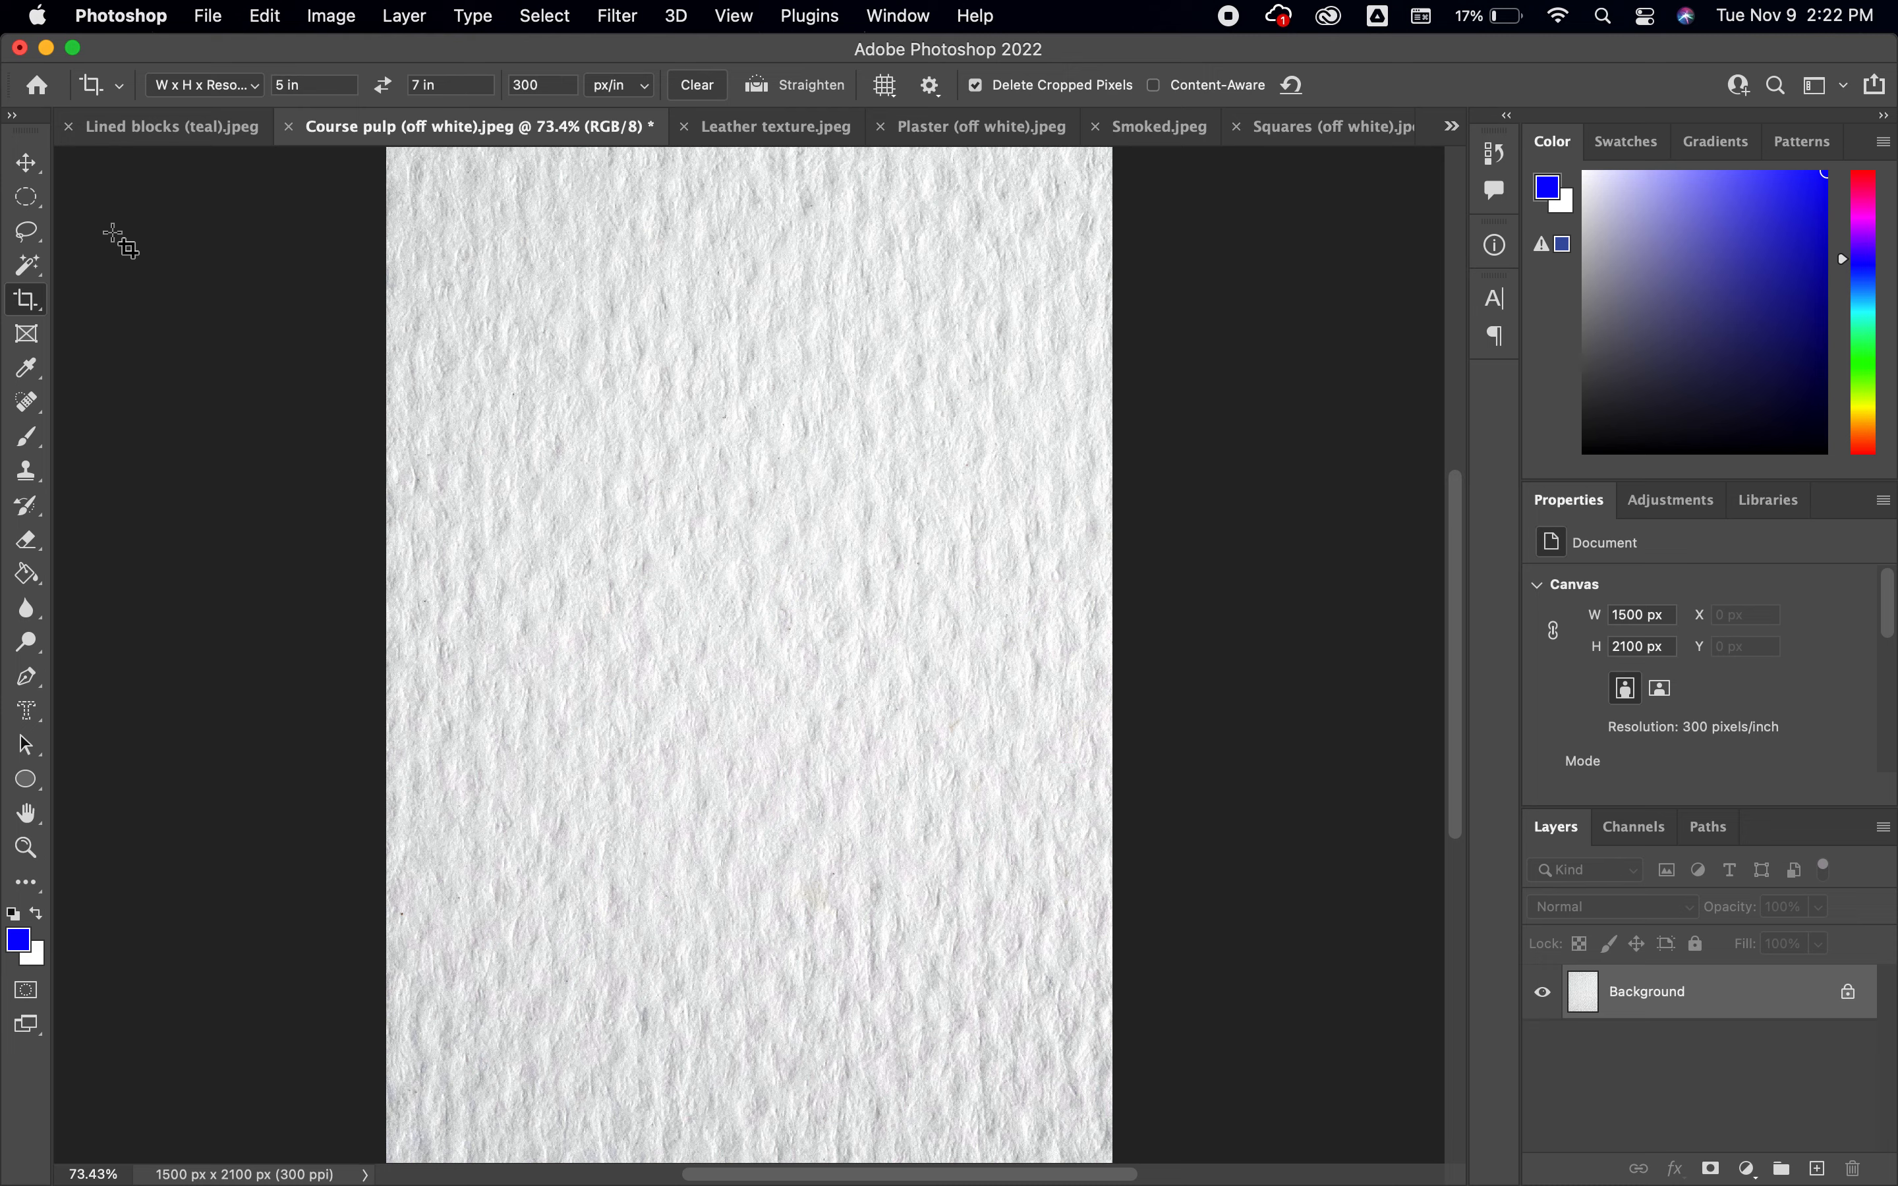
click(28, 197)
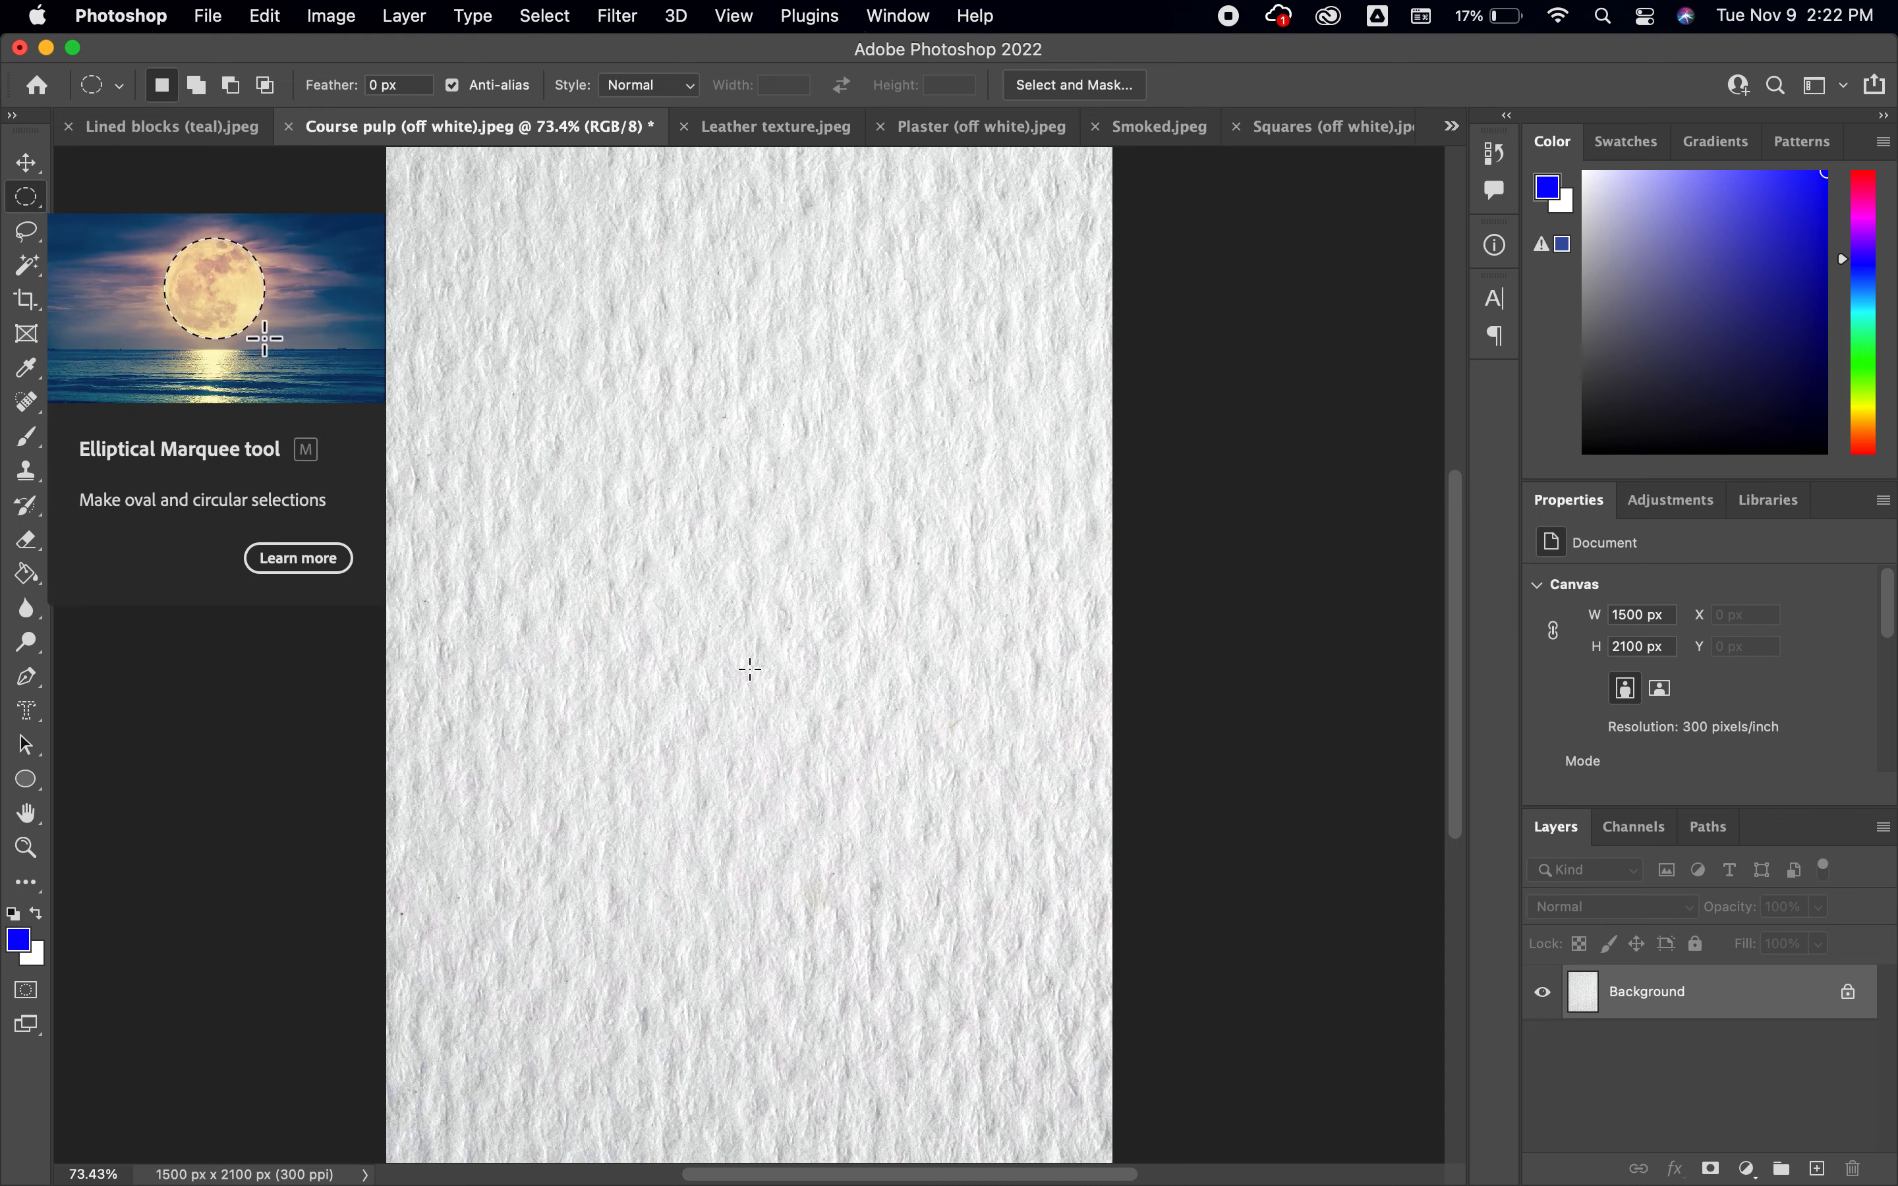
drag(749, 668, 1132, 156)
drag(1131, 156, 1131, 156)
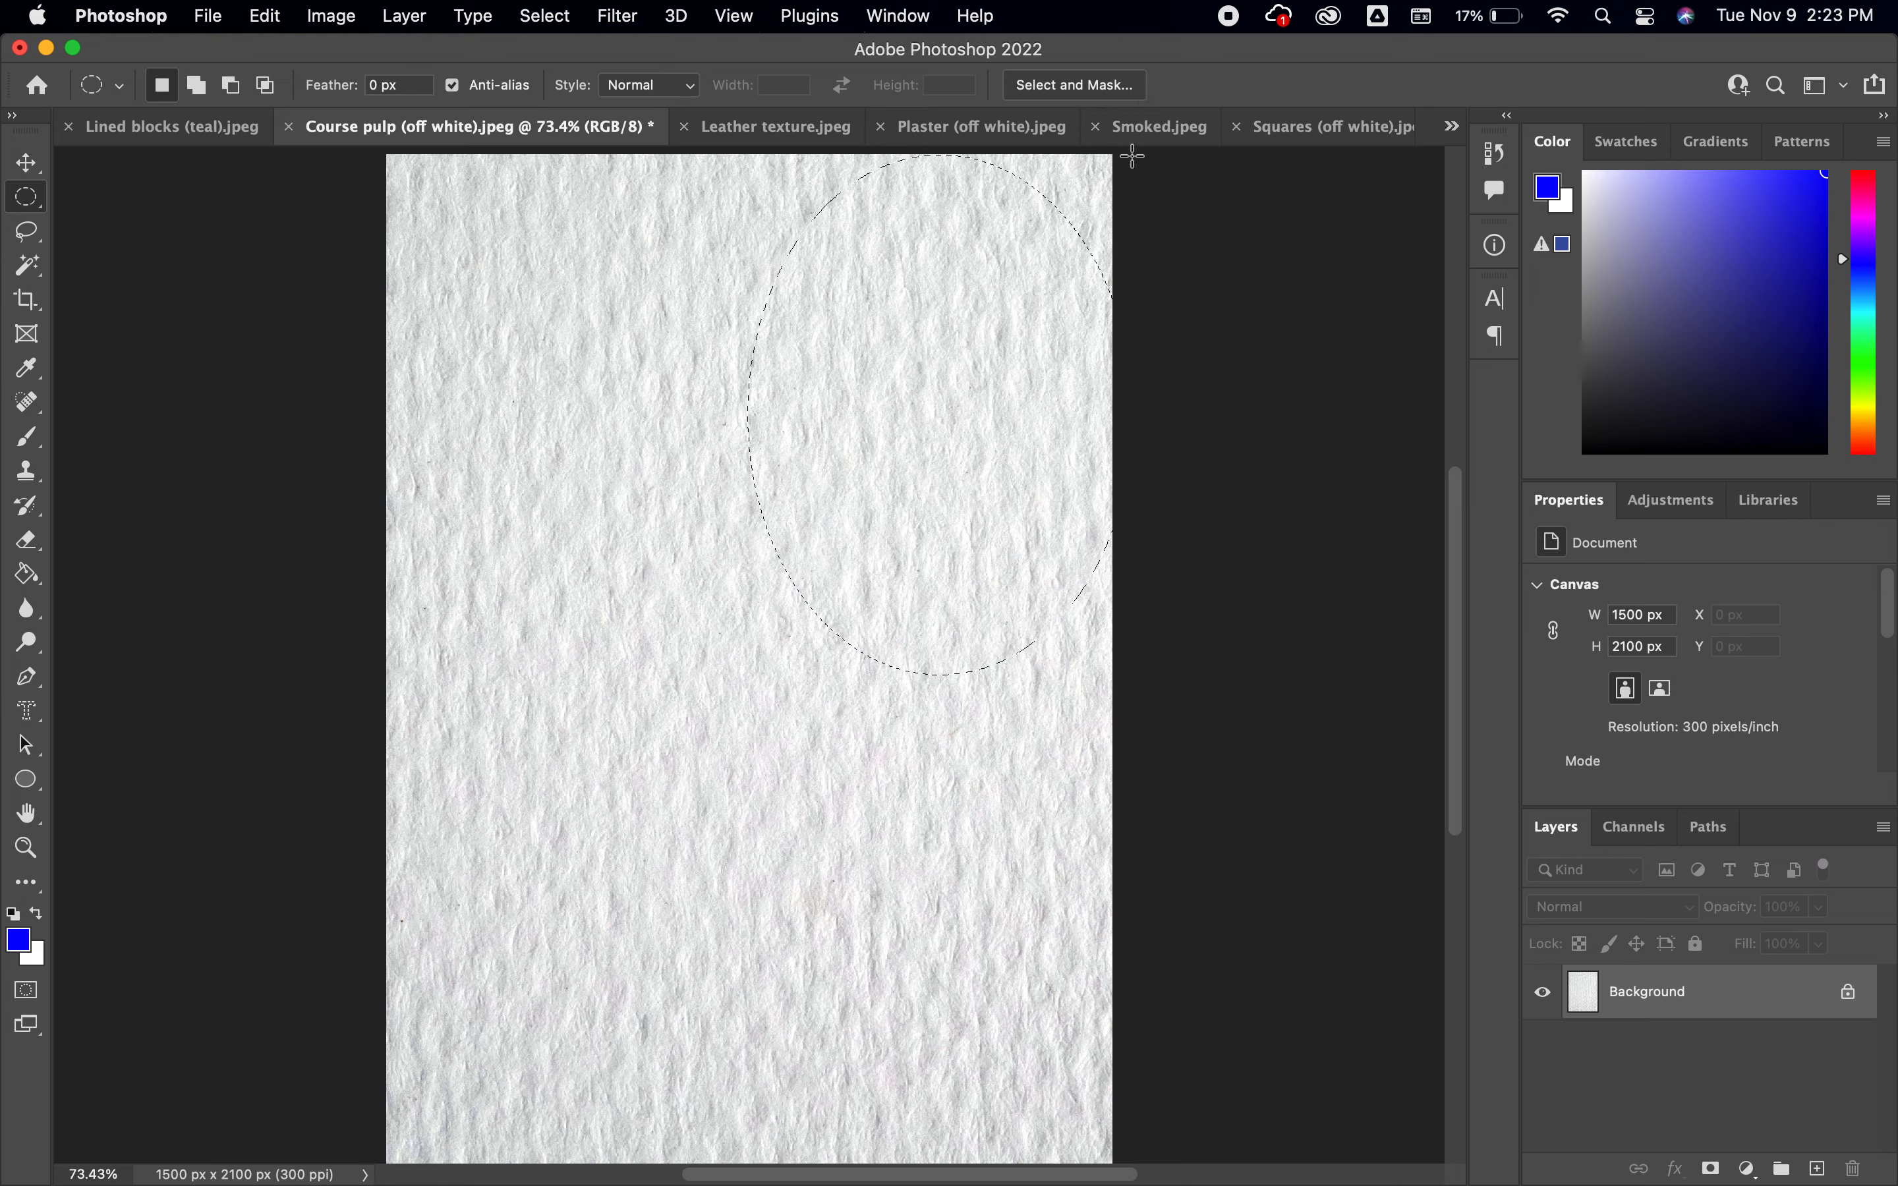
click(739, 581)
key(super+minus)
key(super+0)
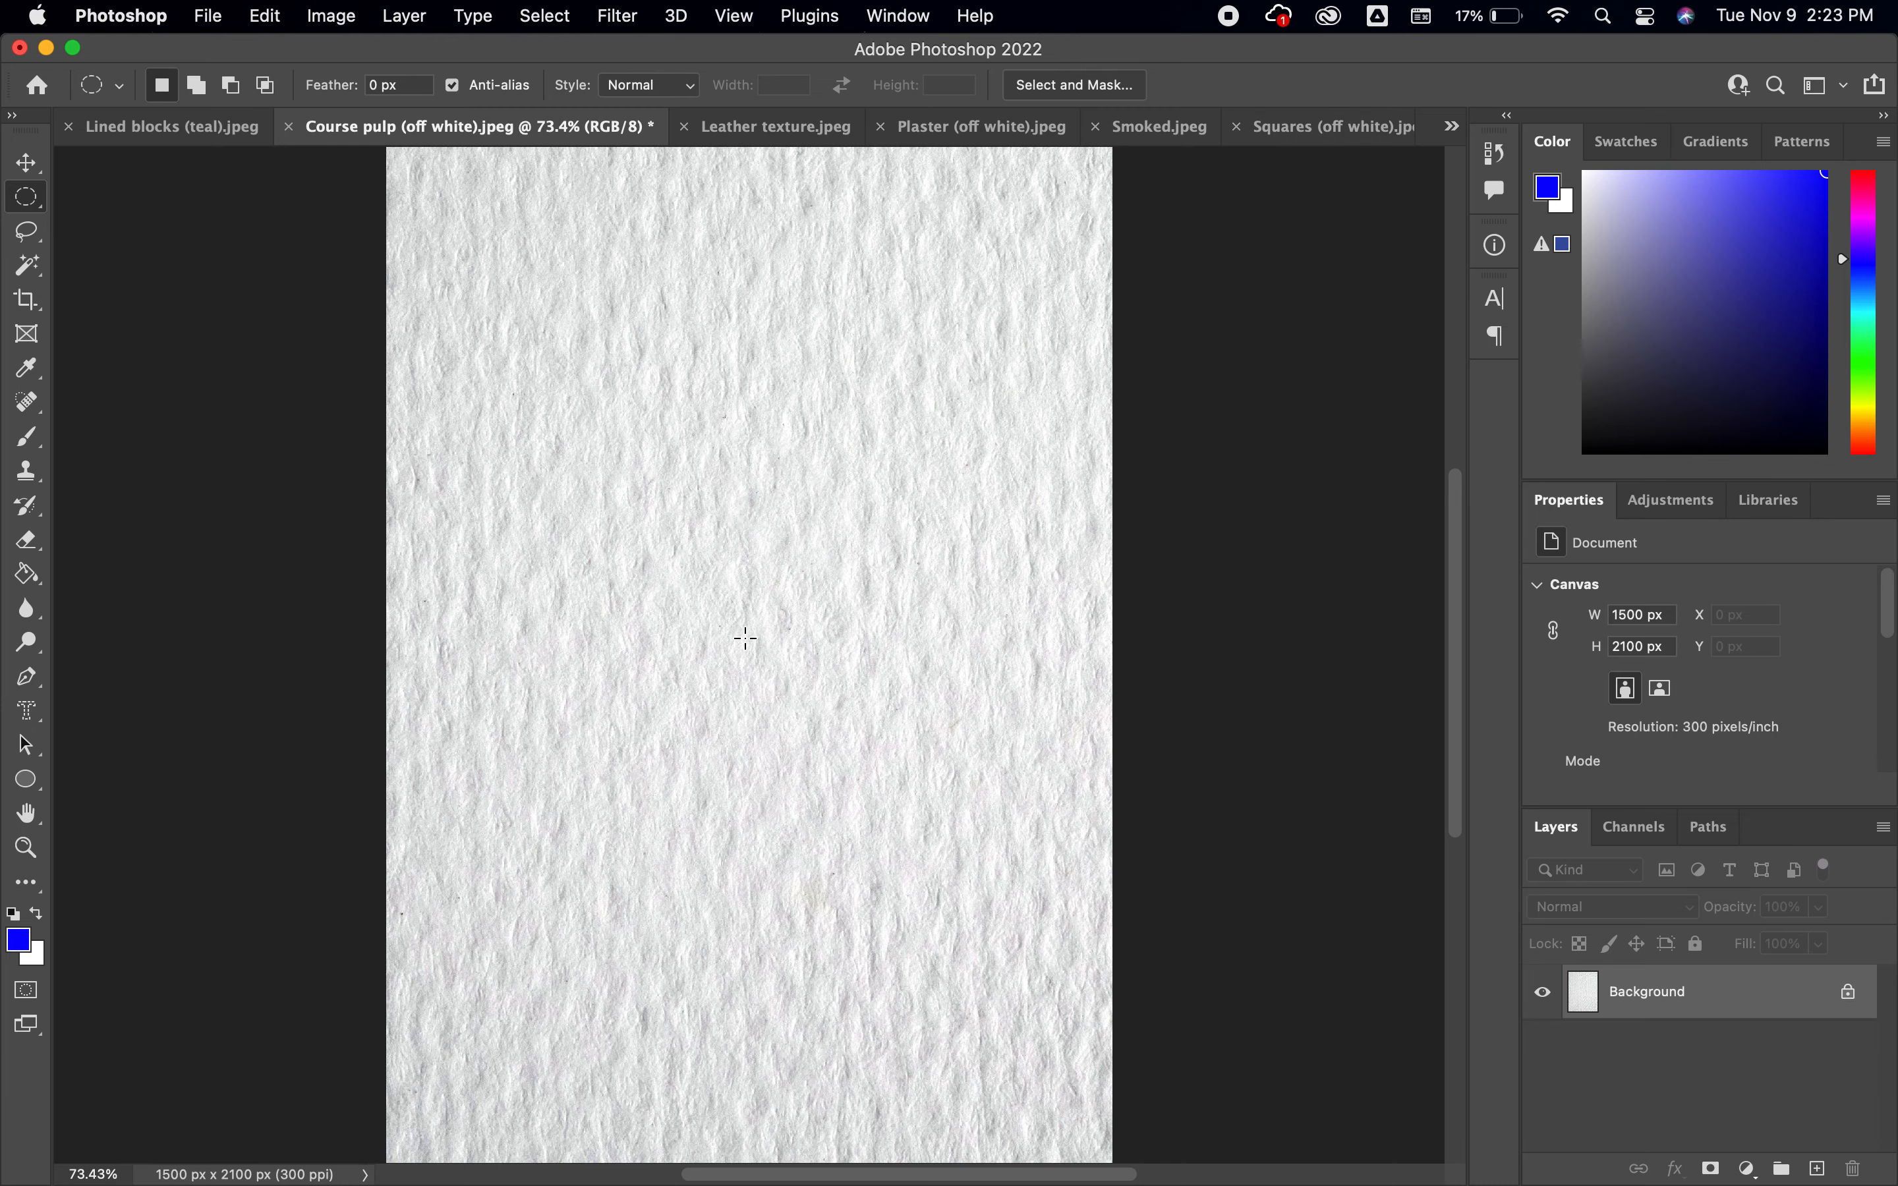
Select a large ellipse centered on the canvas, reaching its edges, and preview the selection in Quick Mask mode
drag(741, 645, 1114, 1146)
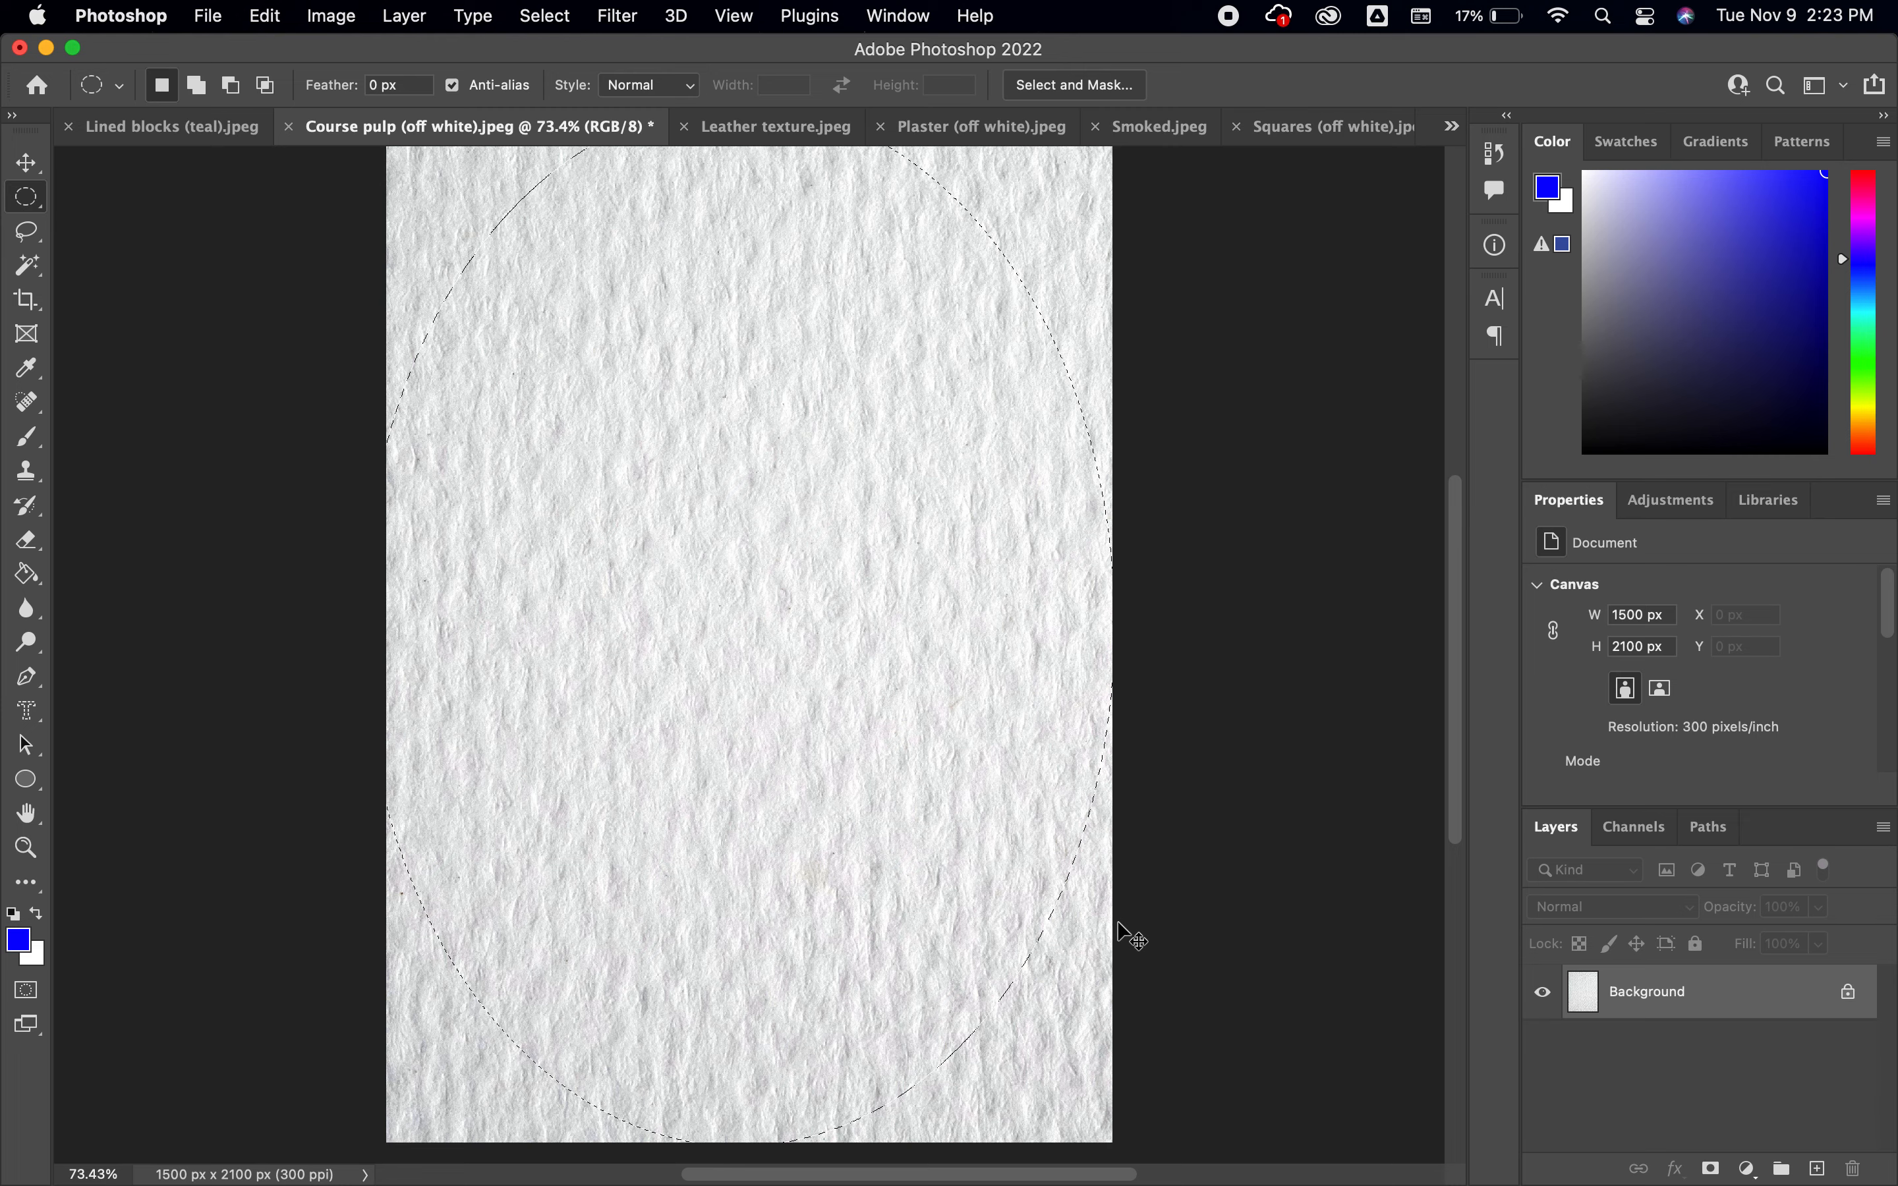
key(super+minus)
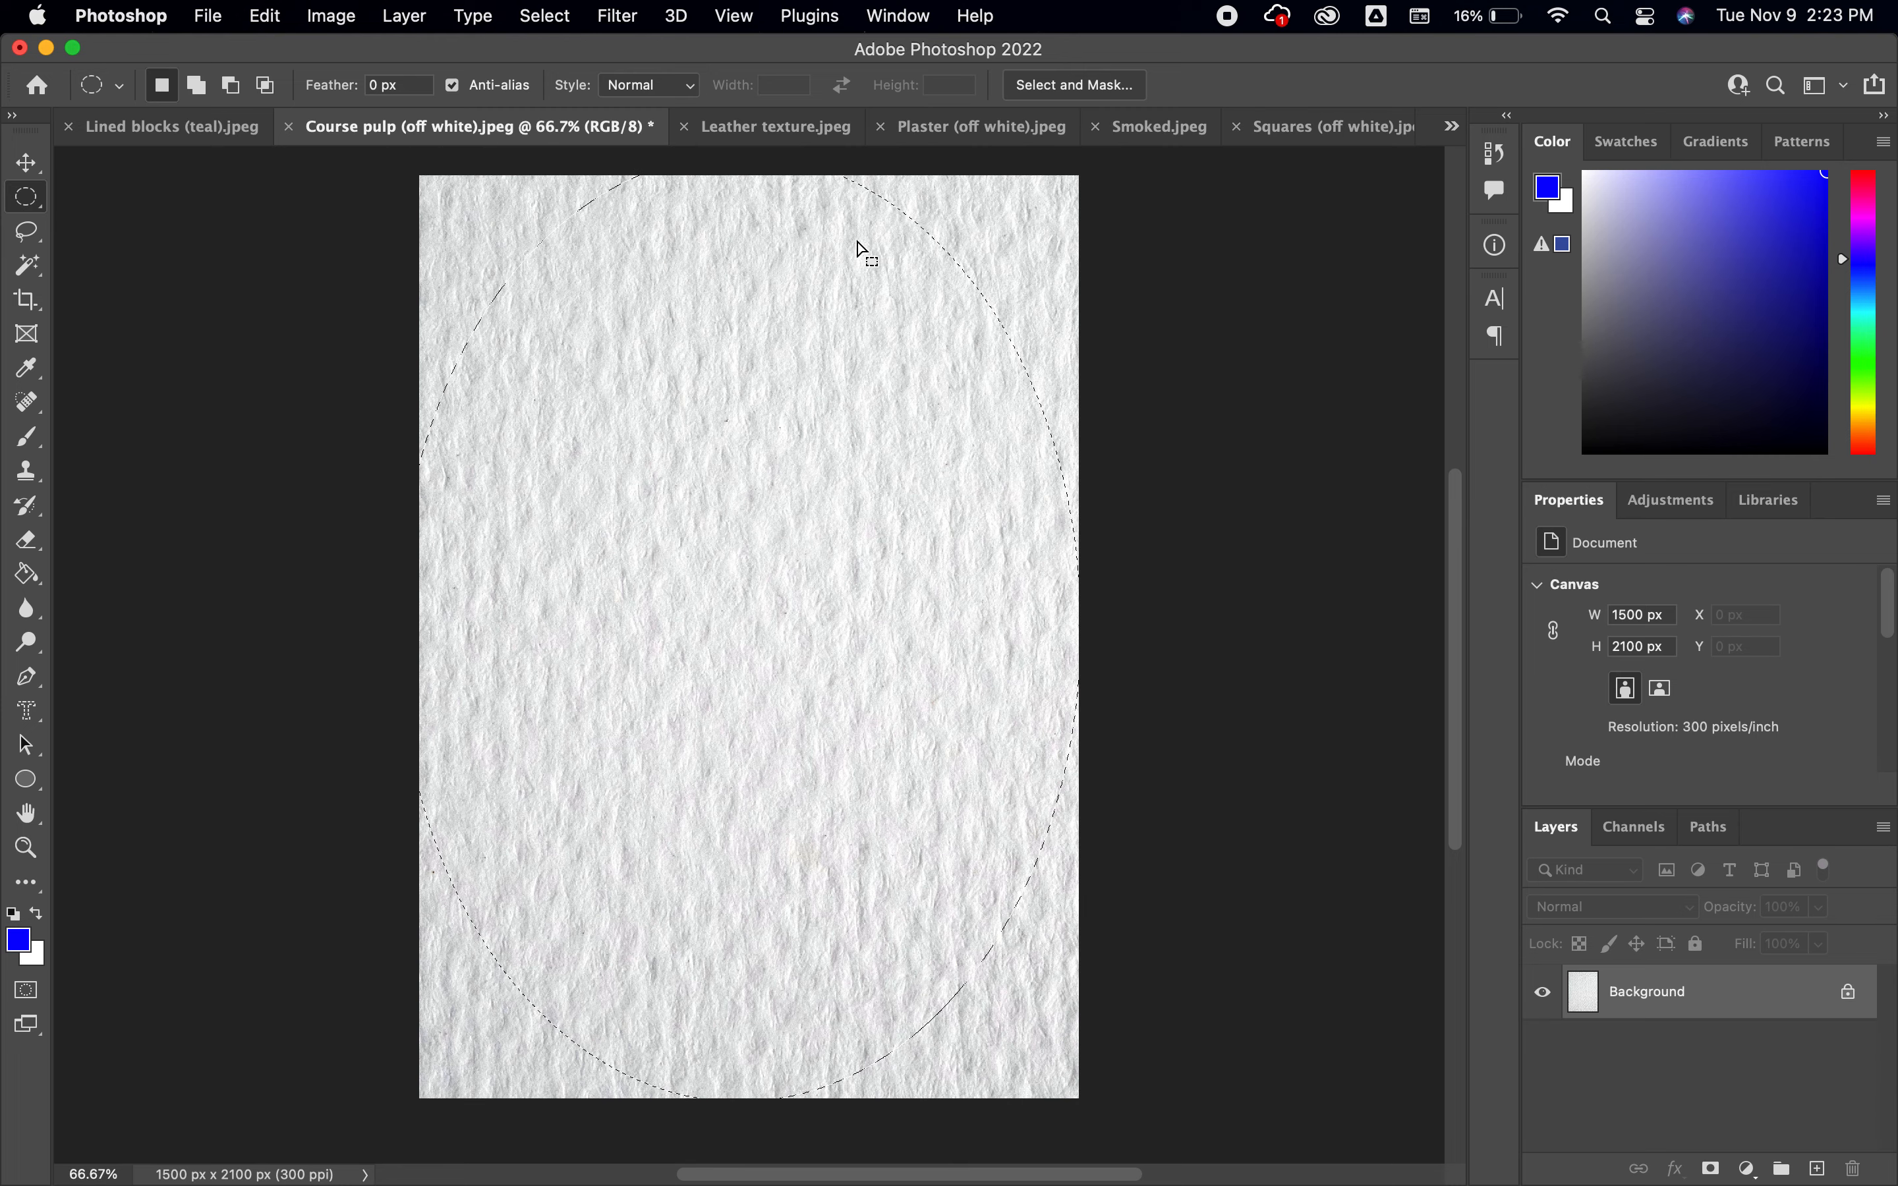
key(q)
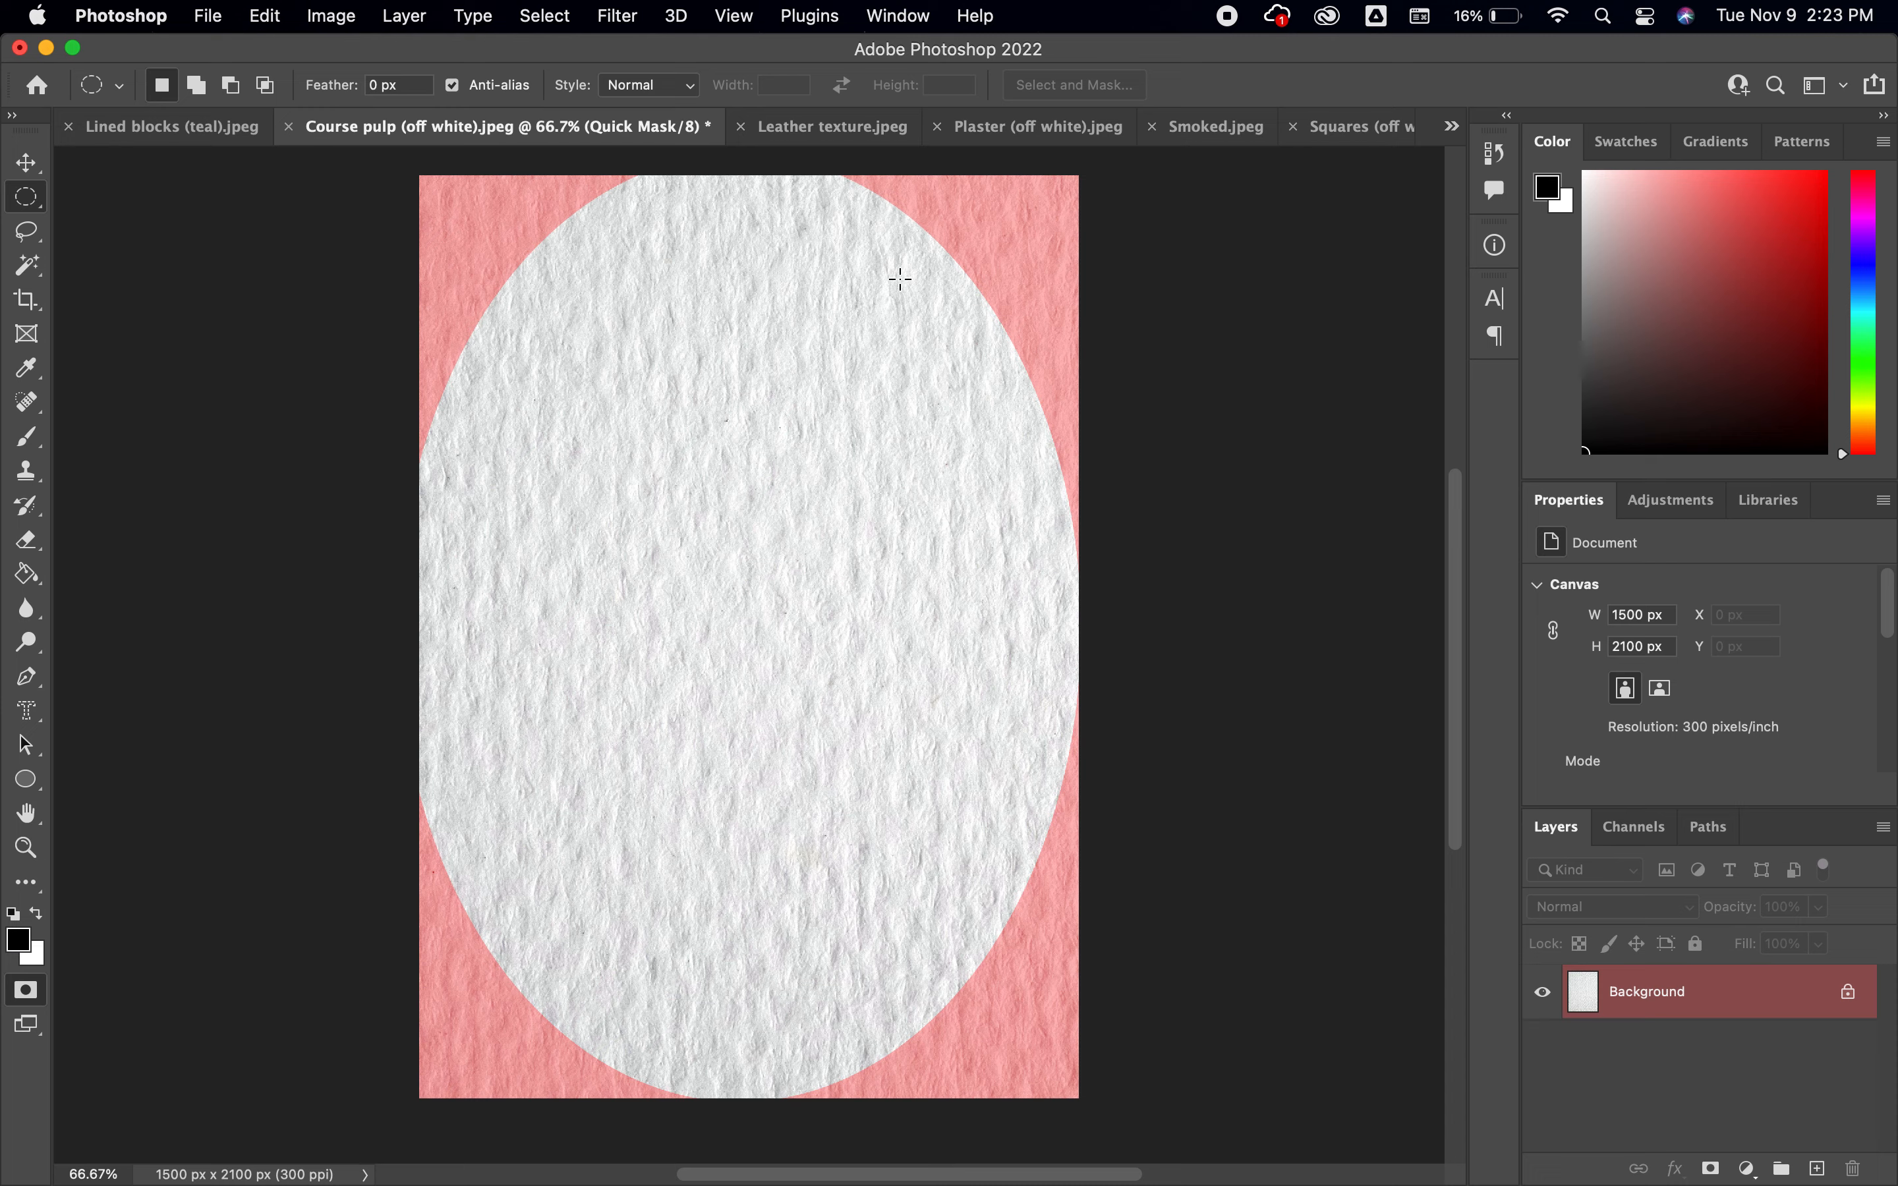
key(q)
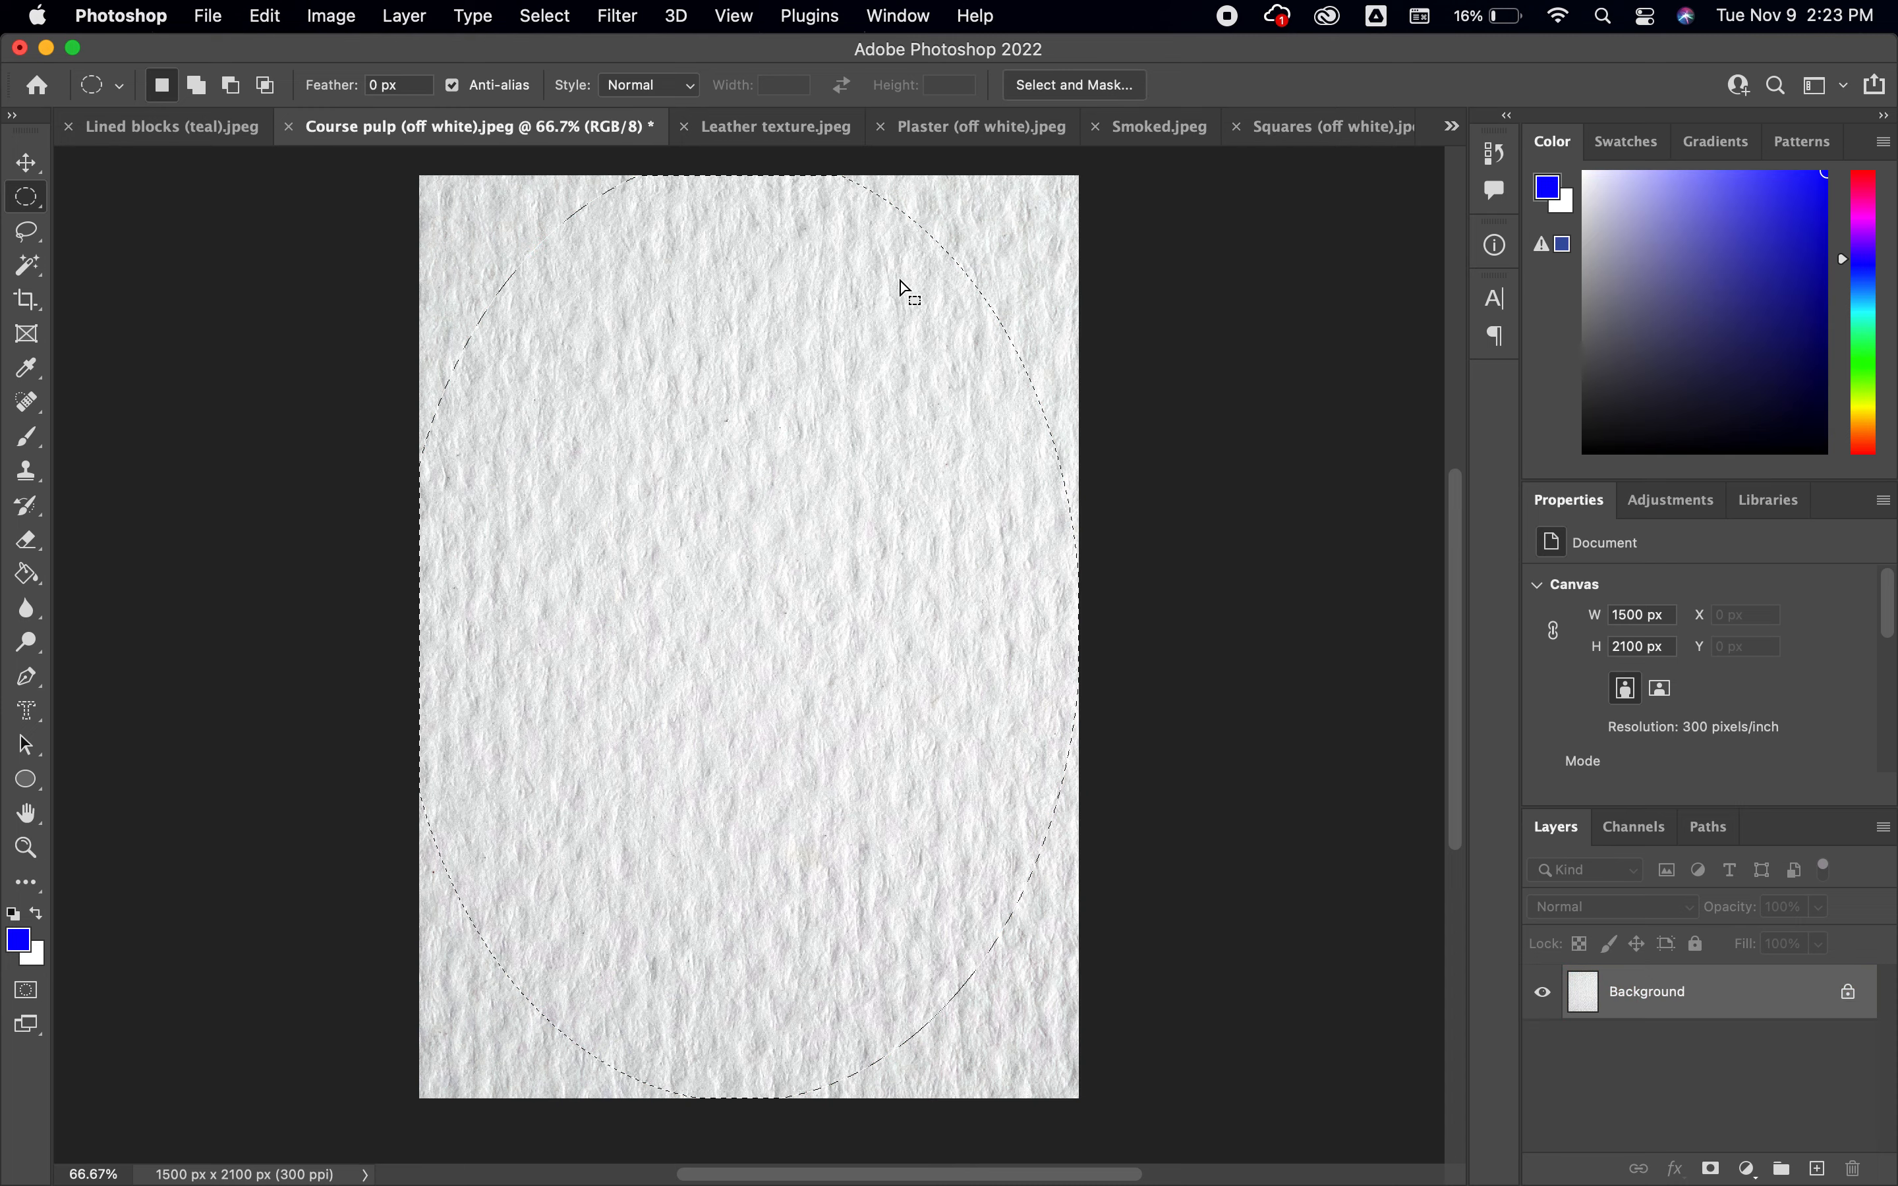
Preview the elliptical selection in Quick Mask mode twice, returning to the normal view each time
key(q)
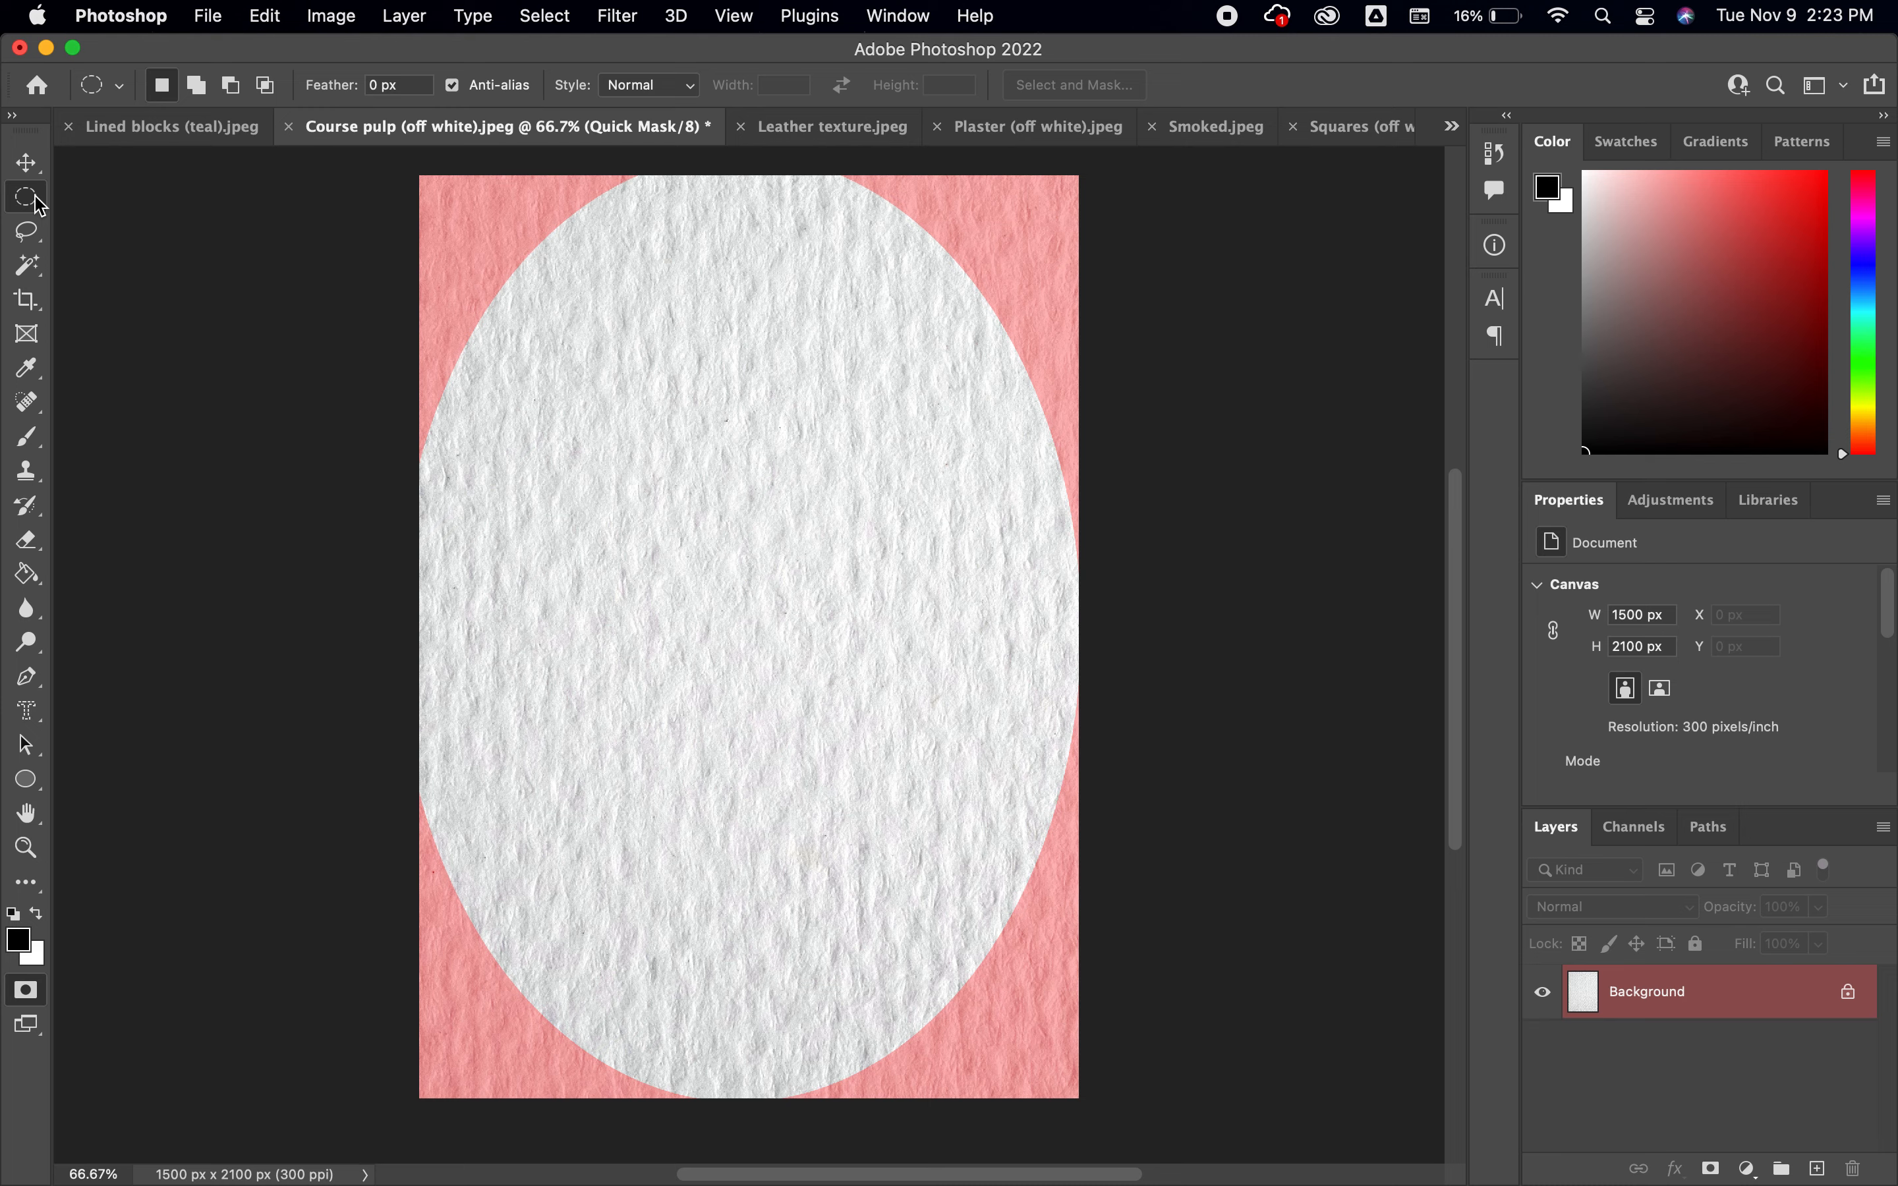
key(q)
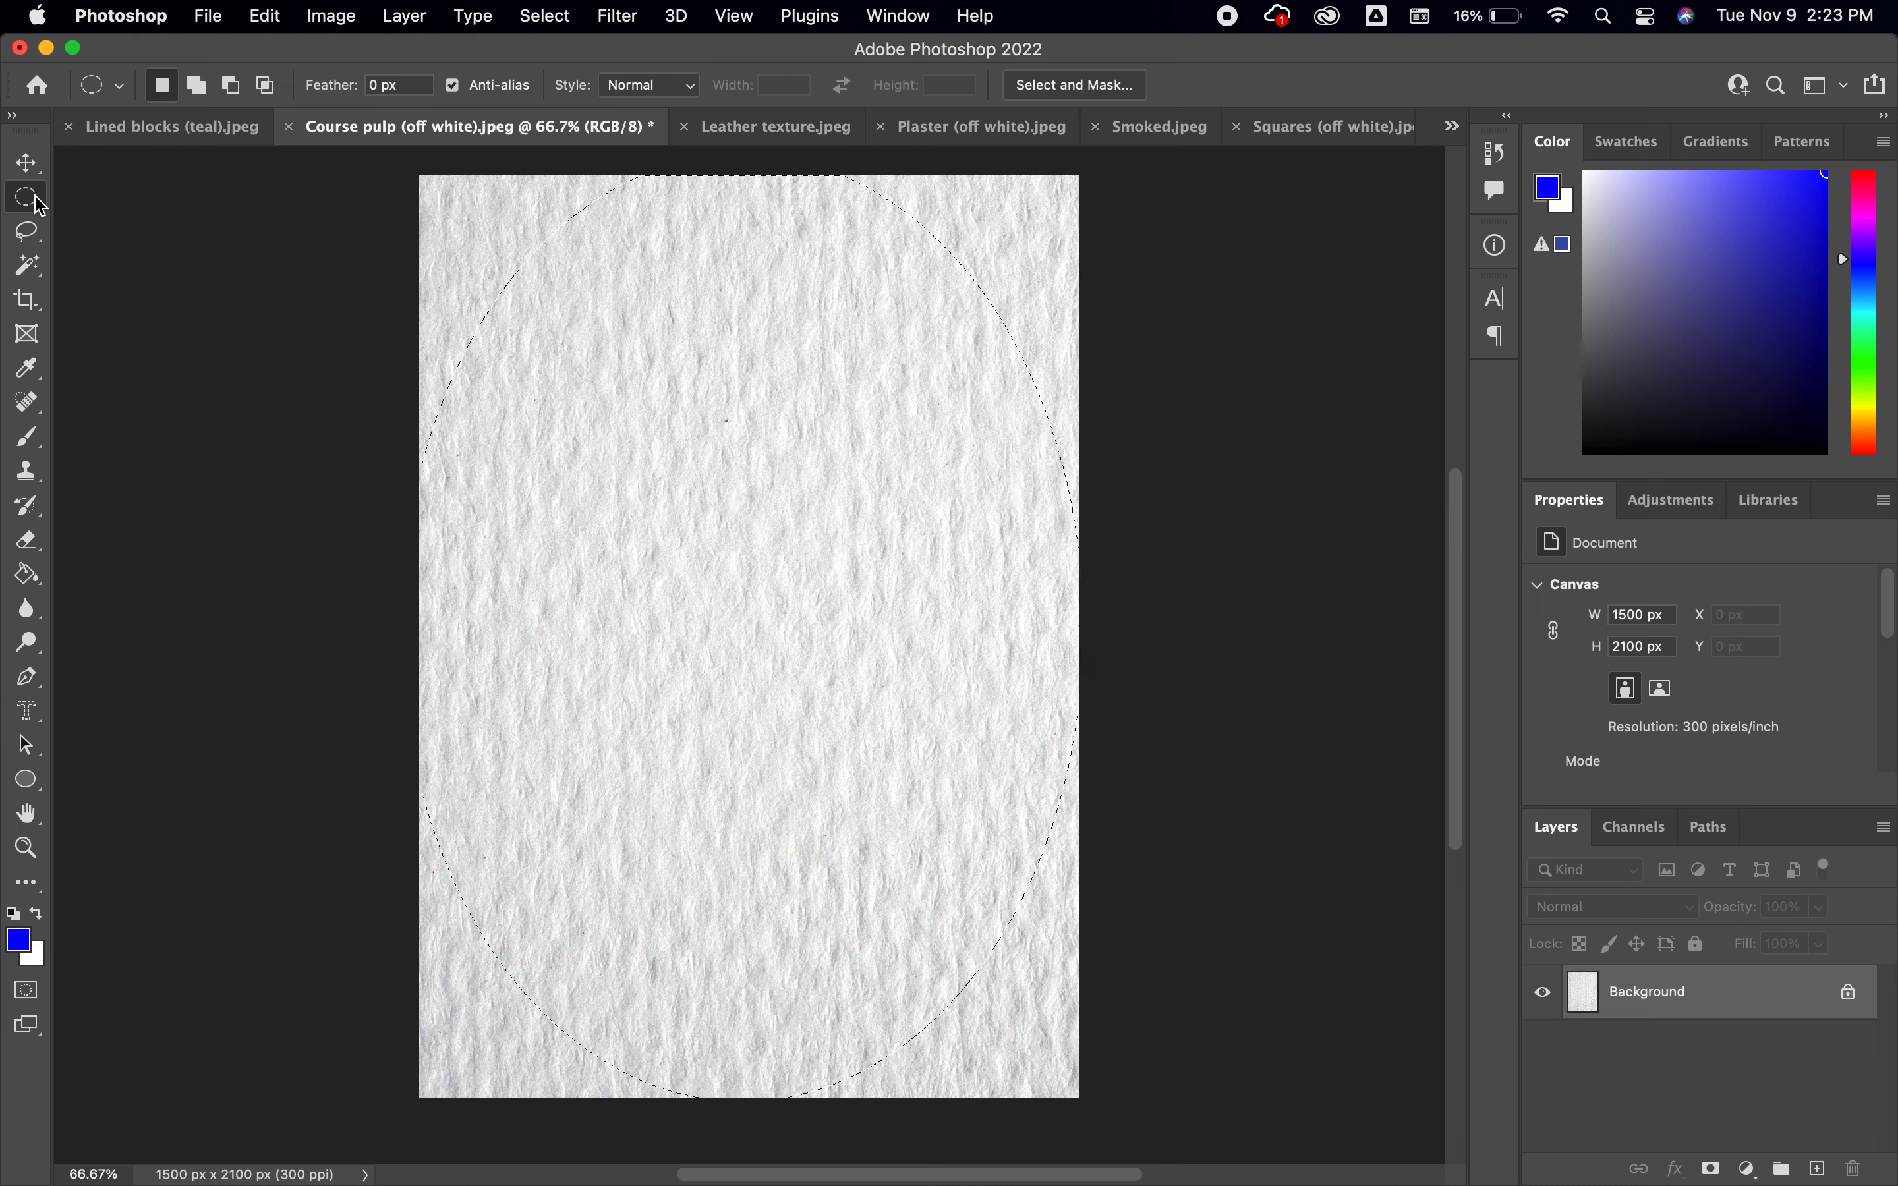
key(q)
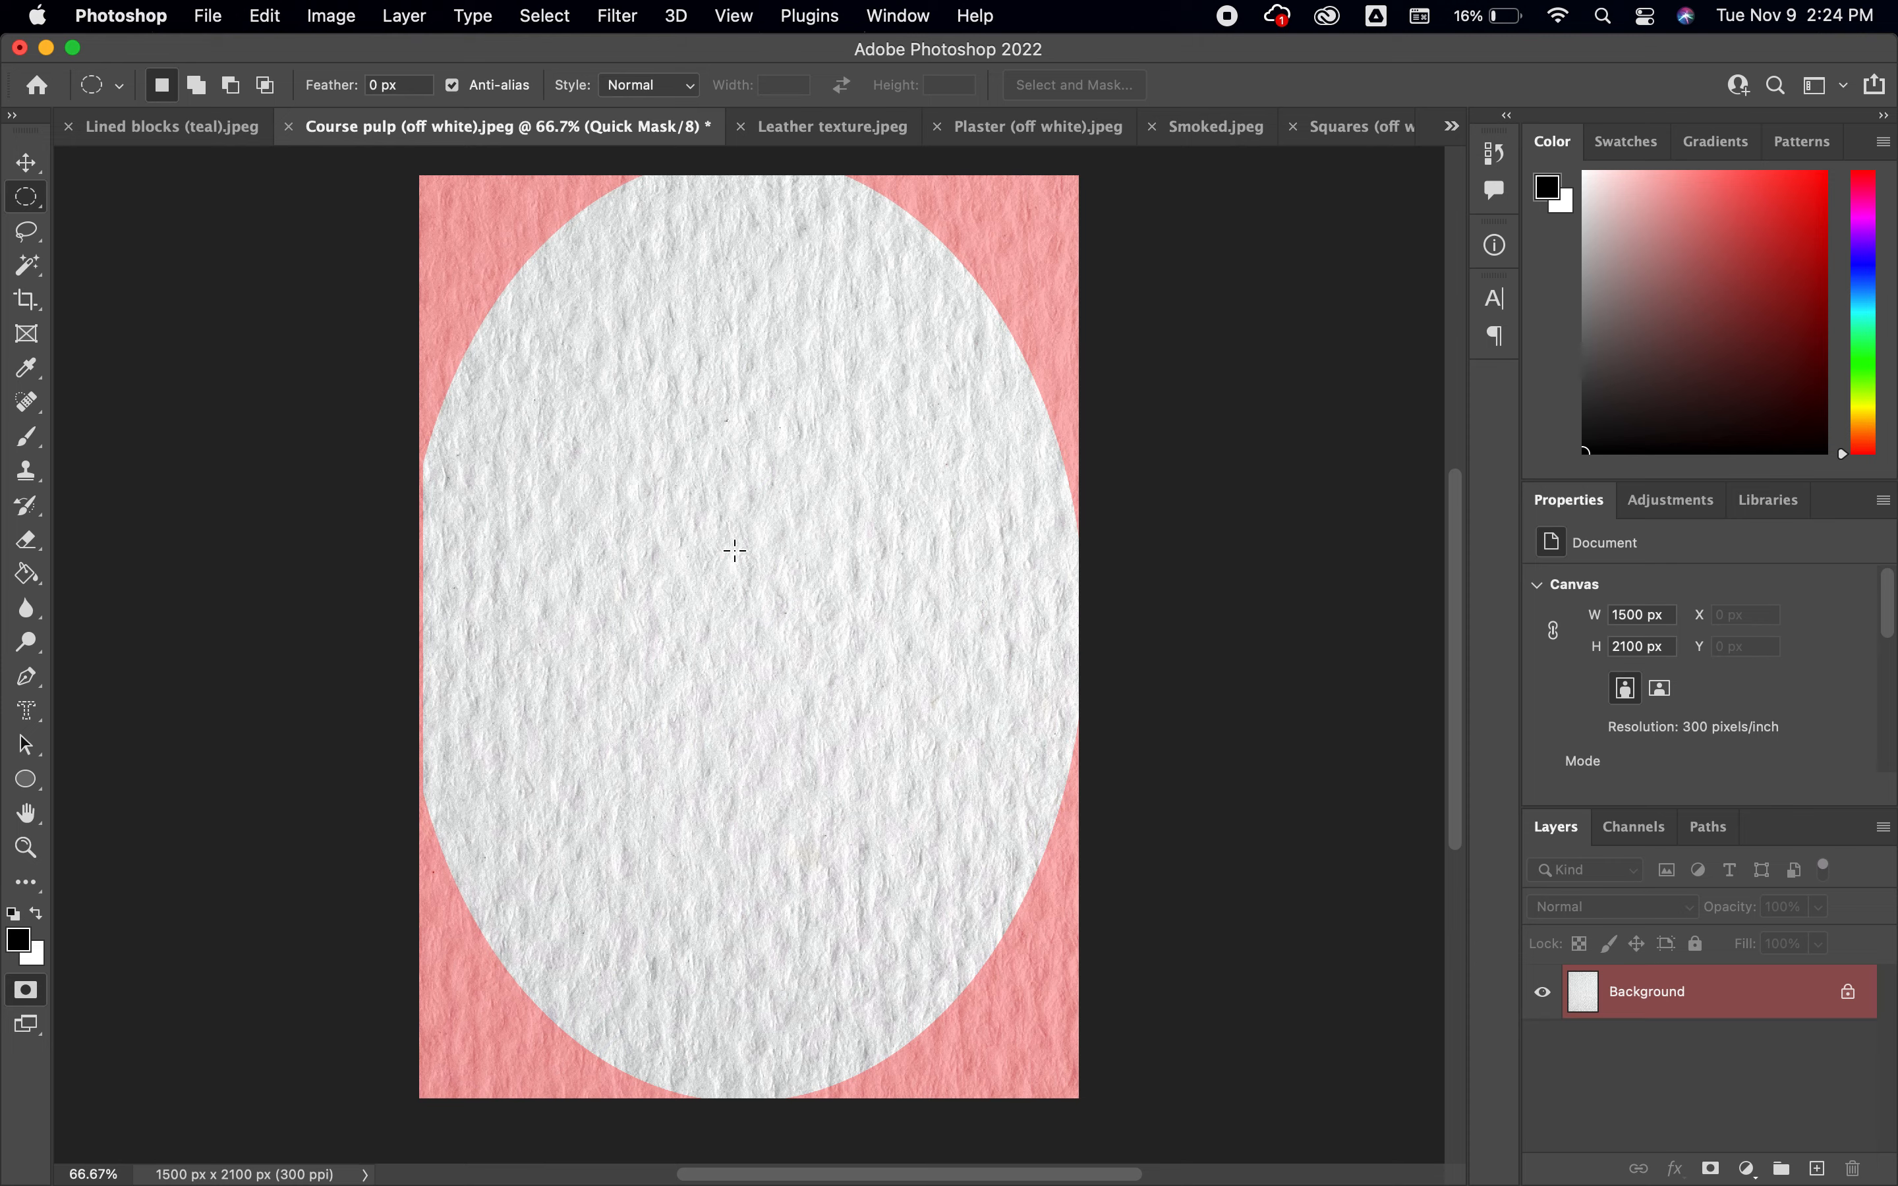
key(q)
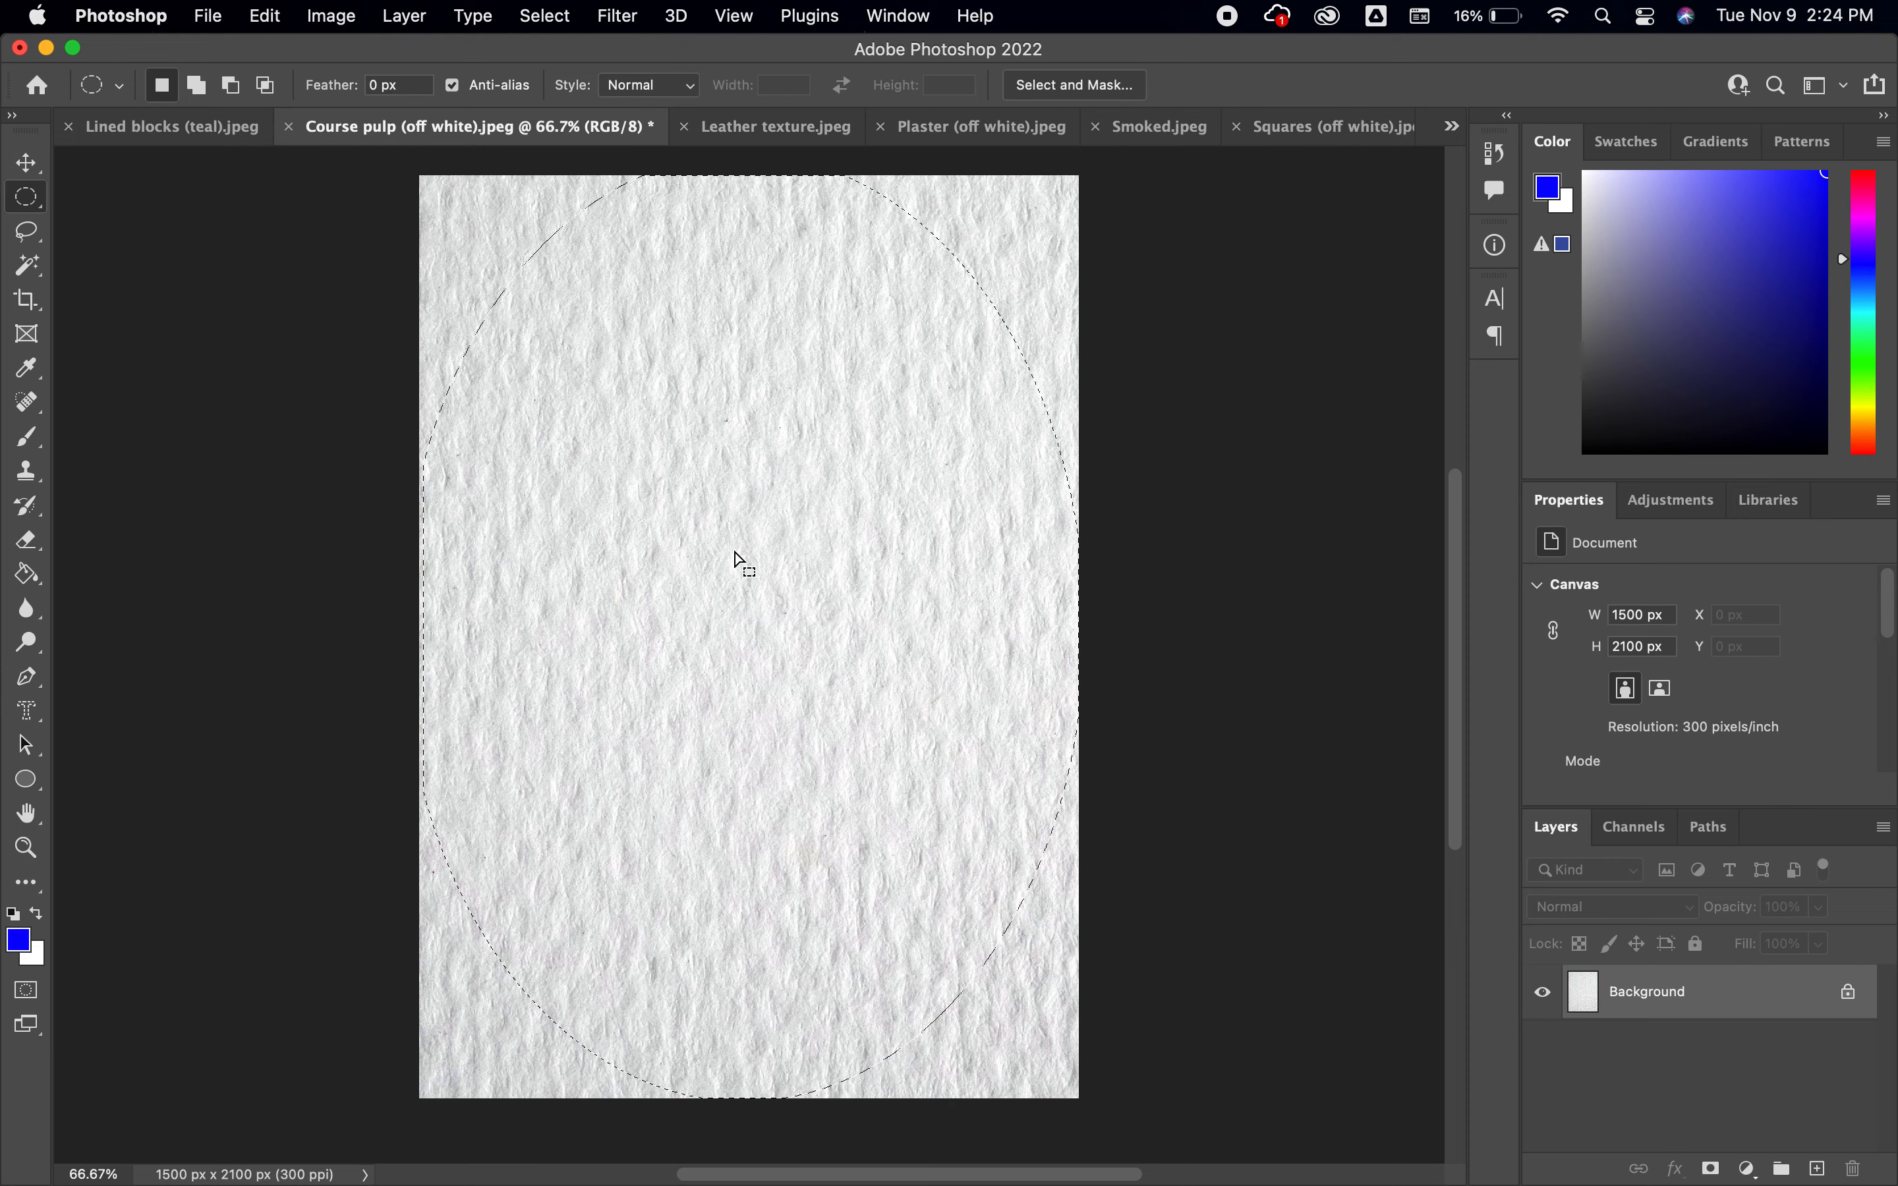
Invert the elliptical selection to cover the area outside the oval, and check it in Quick Mask mode
key(super+shift+i)
click(554, 18)
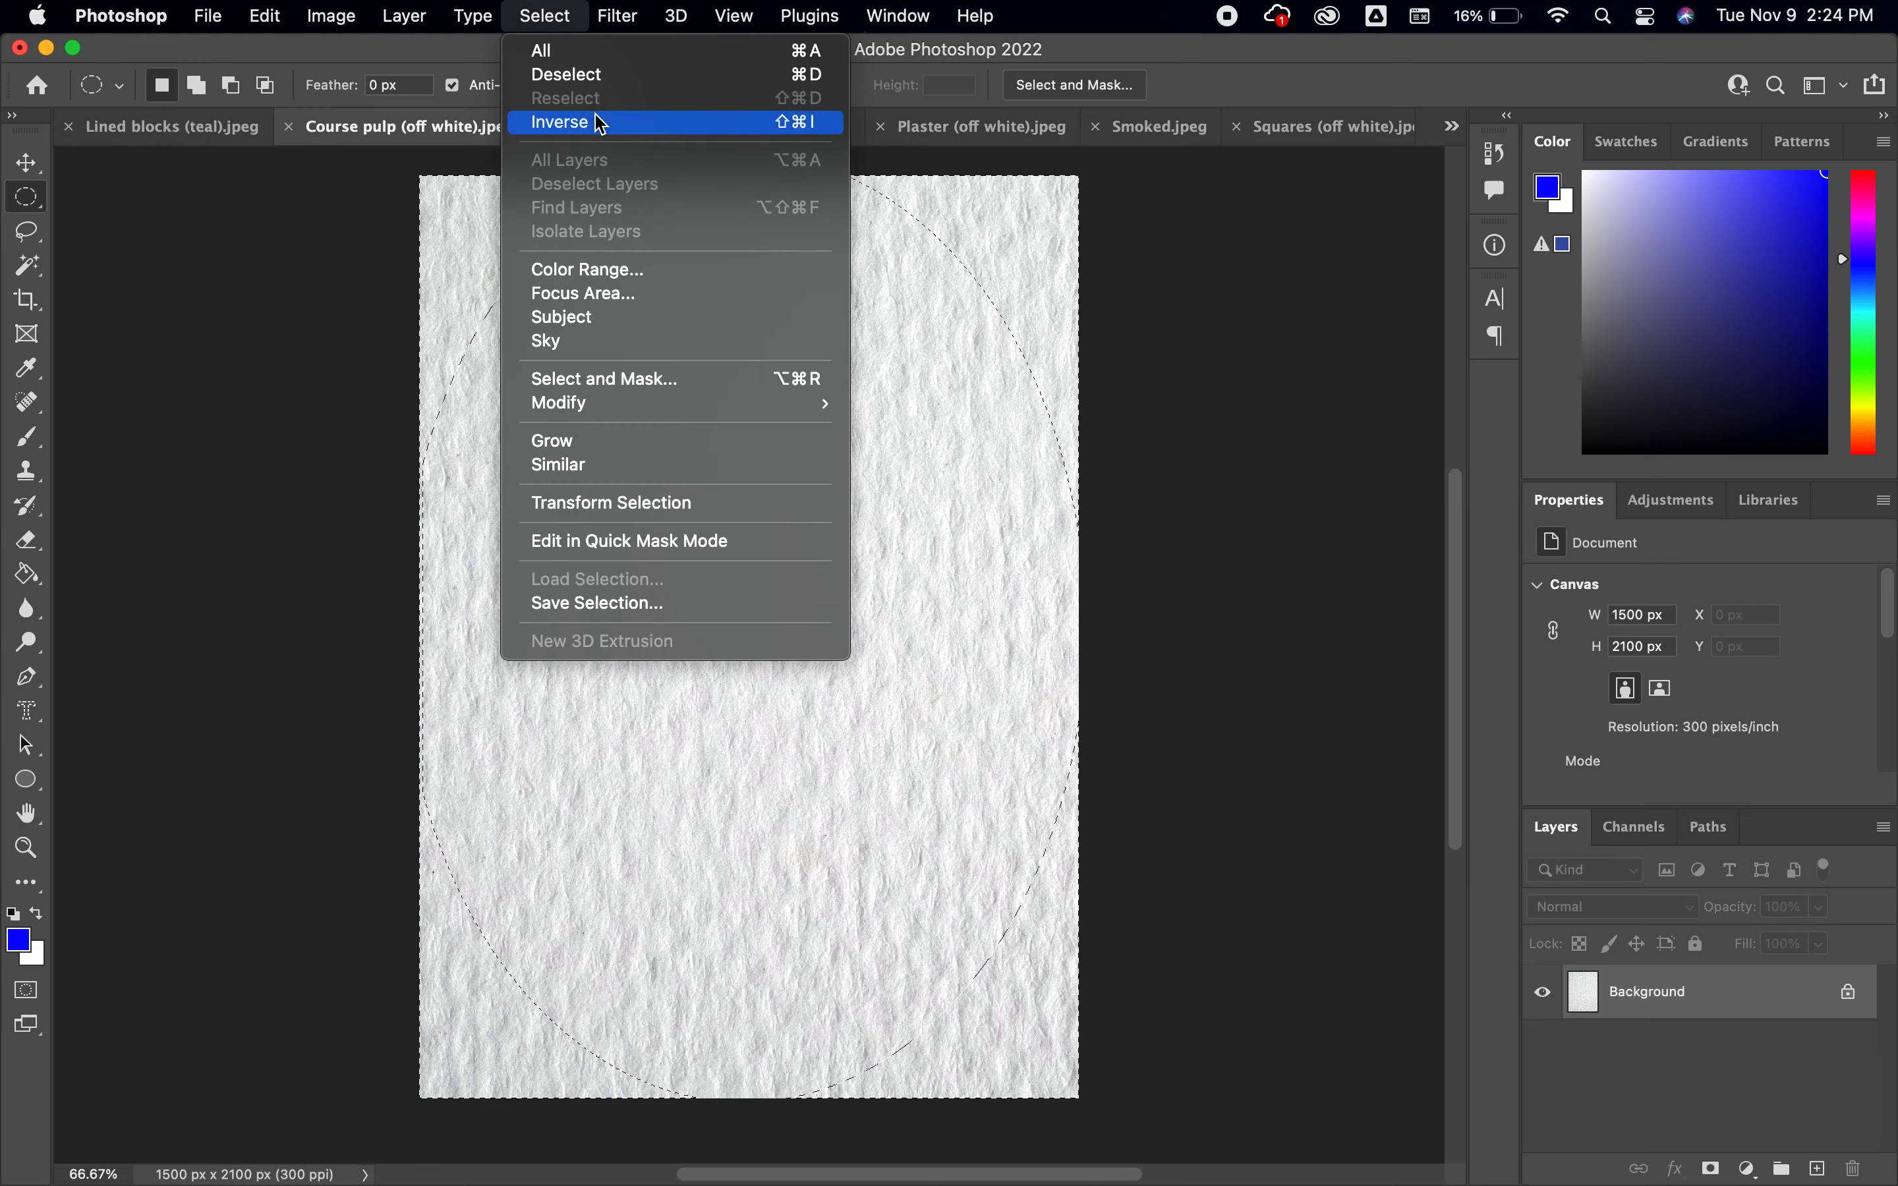
click(375, 275)
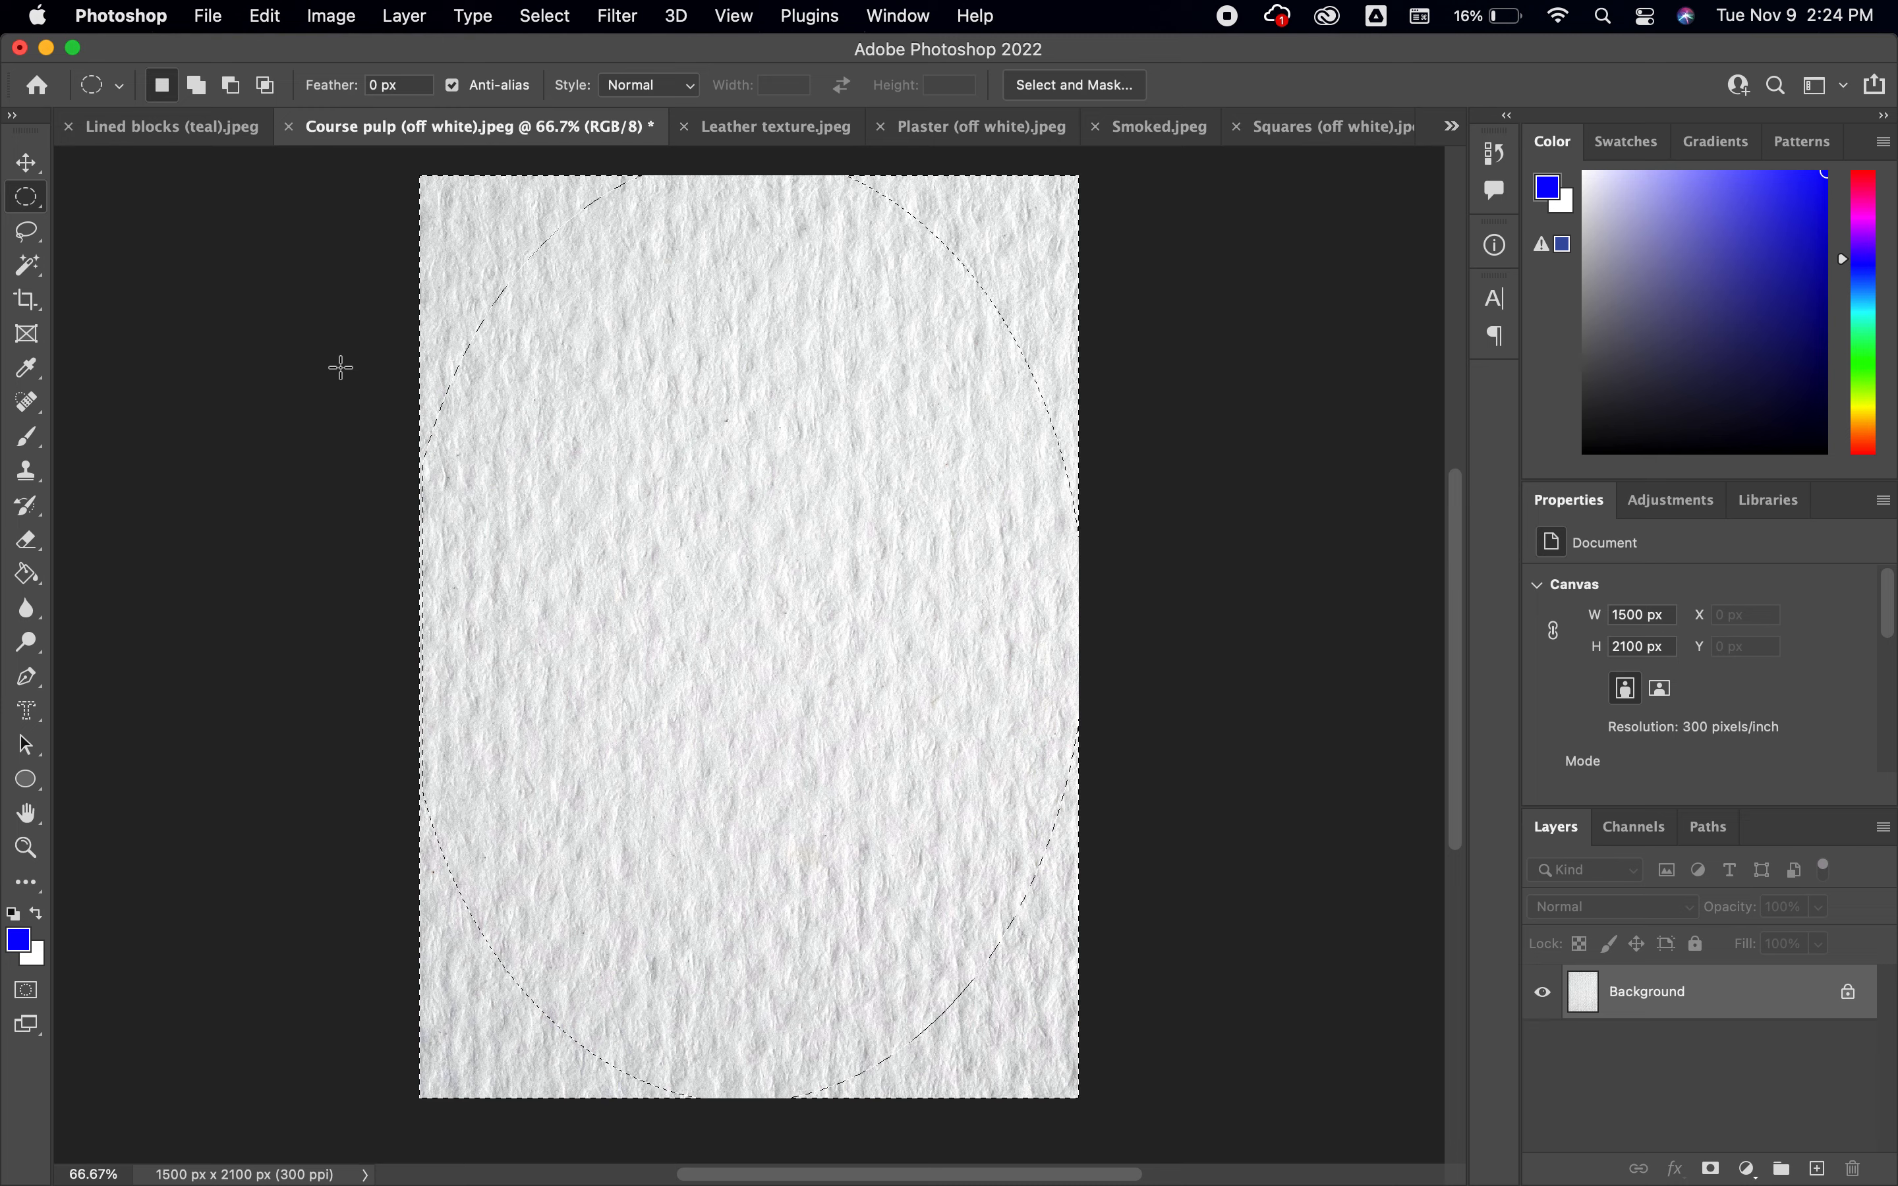
key(q)
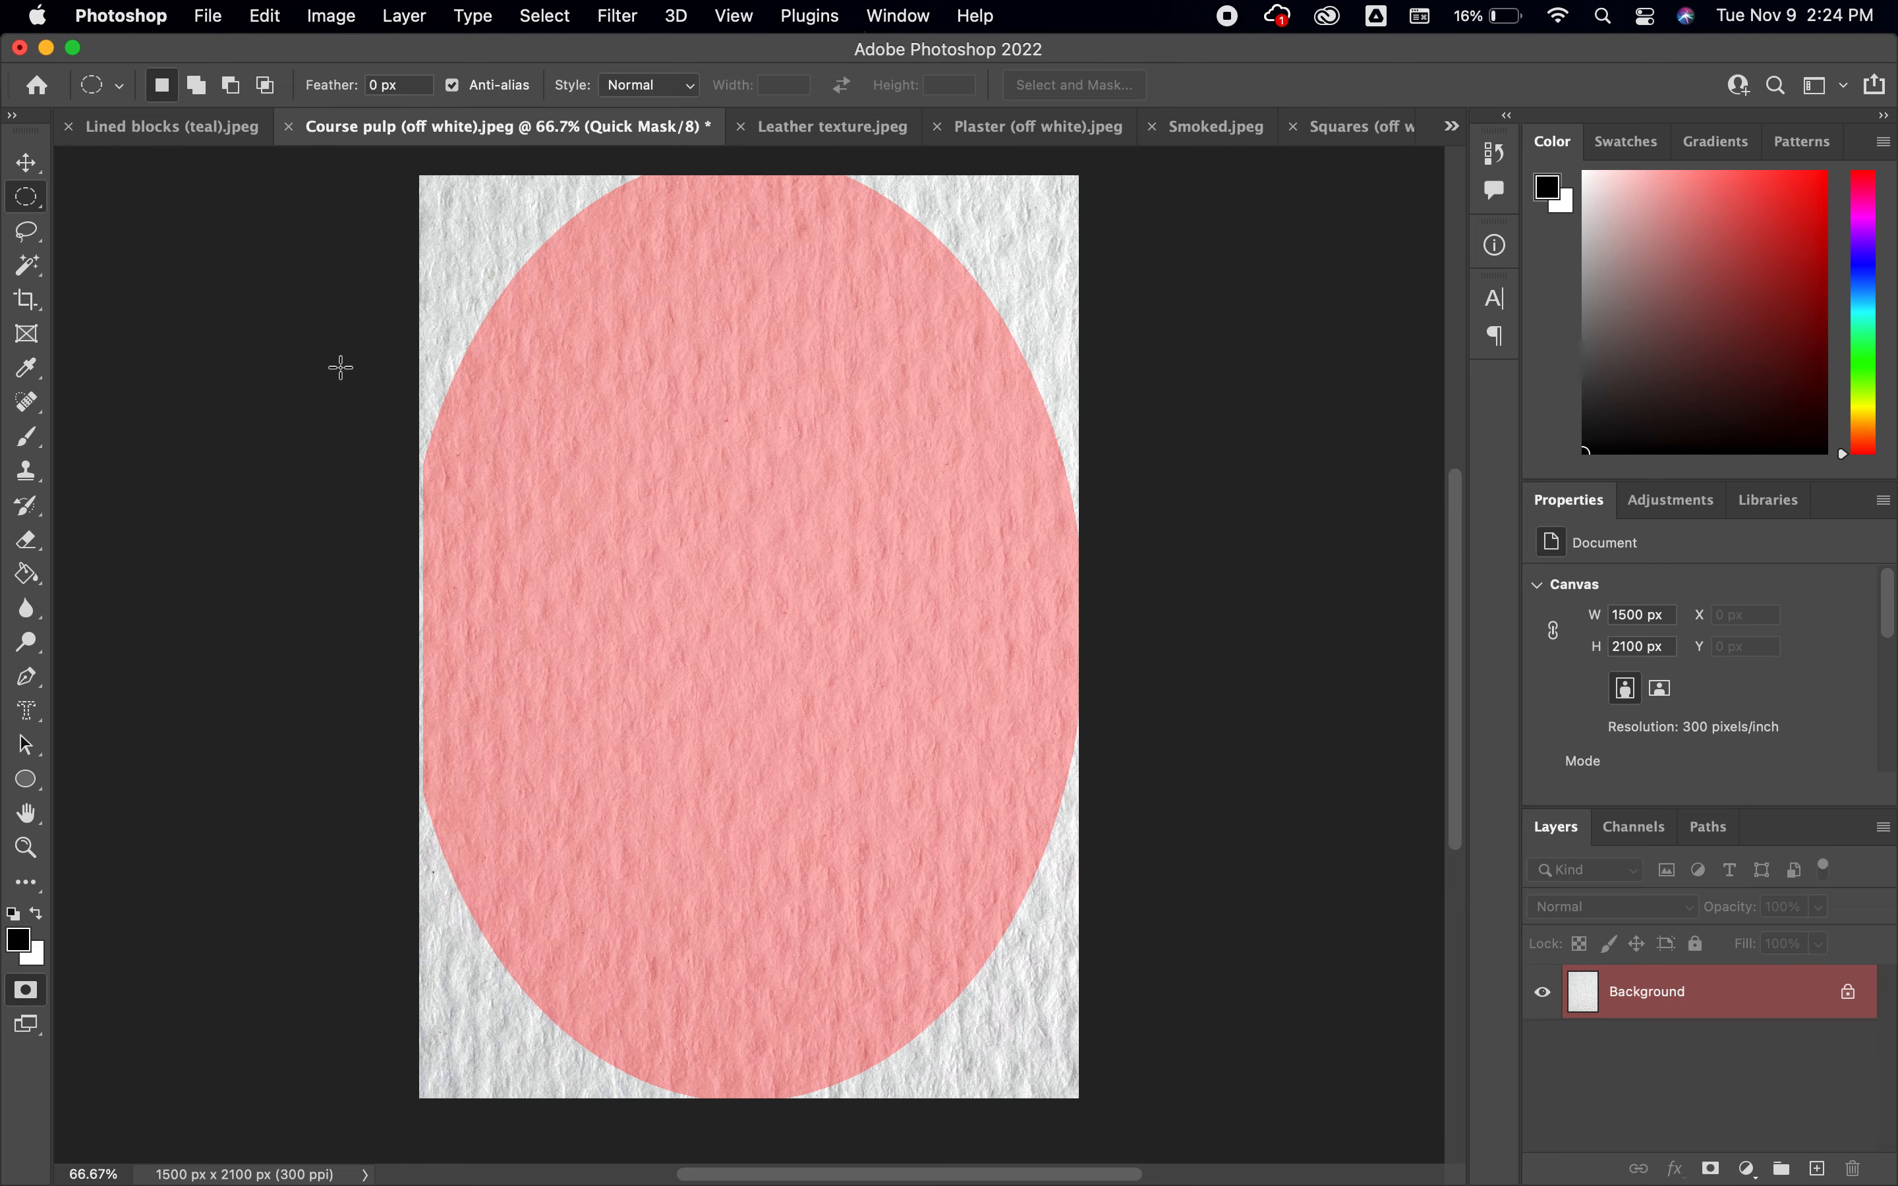
key(q)
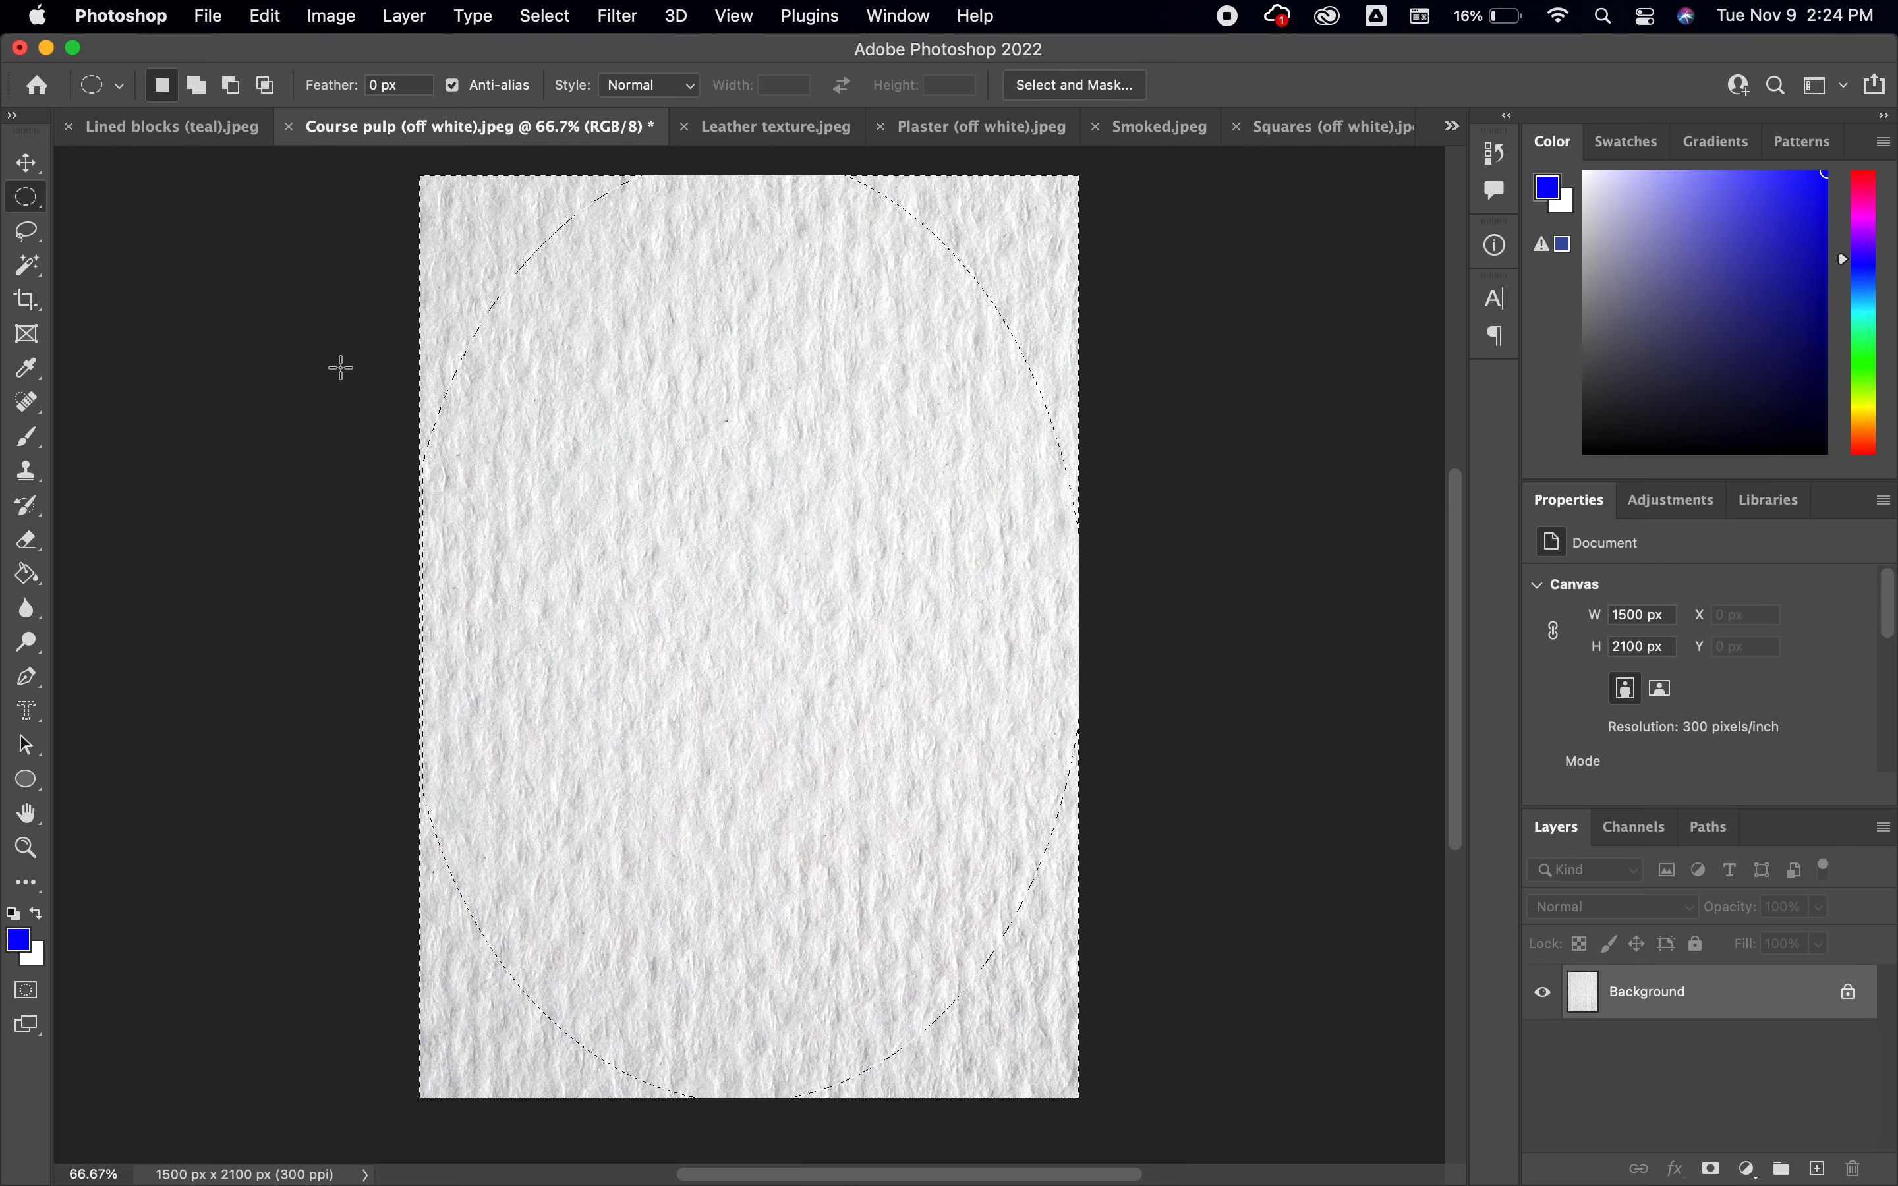
Try feathering the inverted selection by 500 pixels, preview it in Quick Mask mode, and undo the feather
click(524, 21)
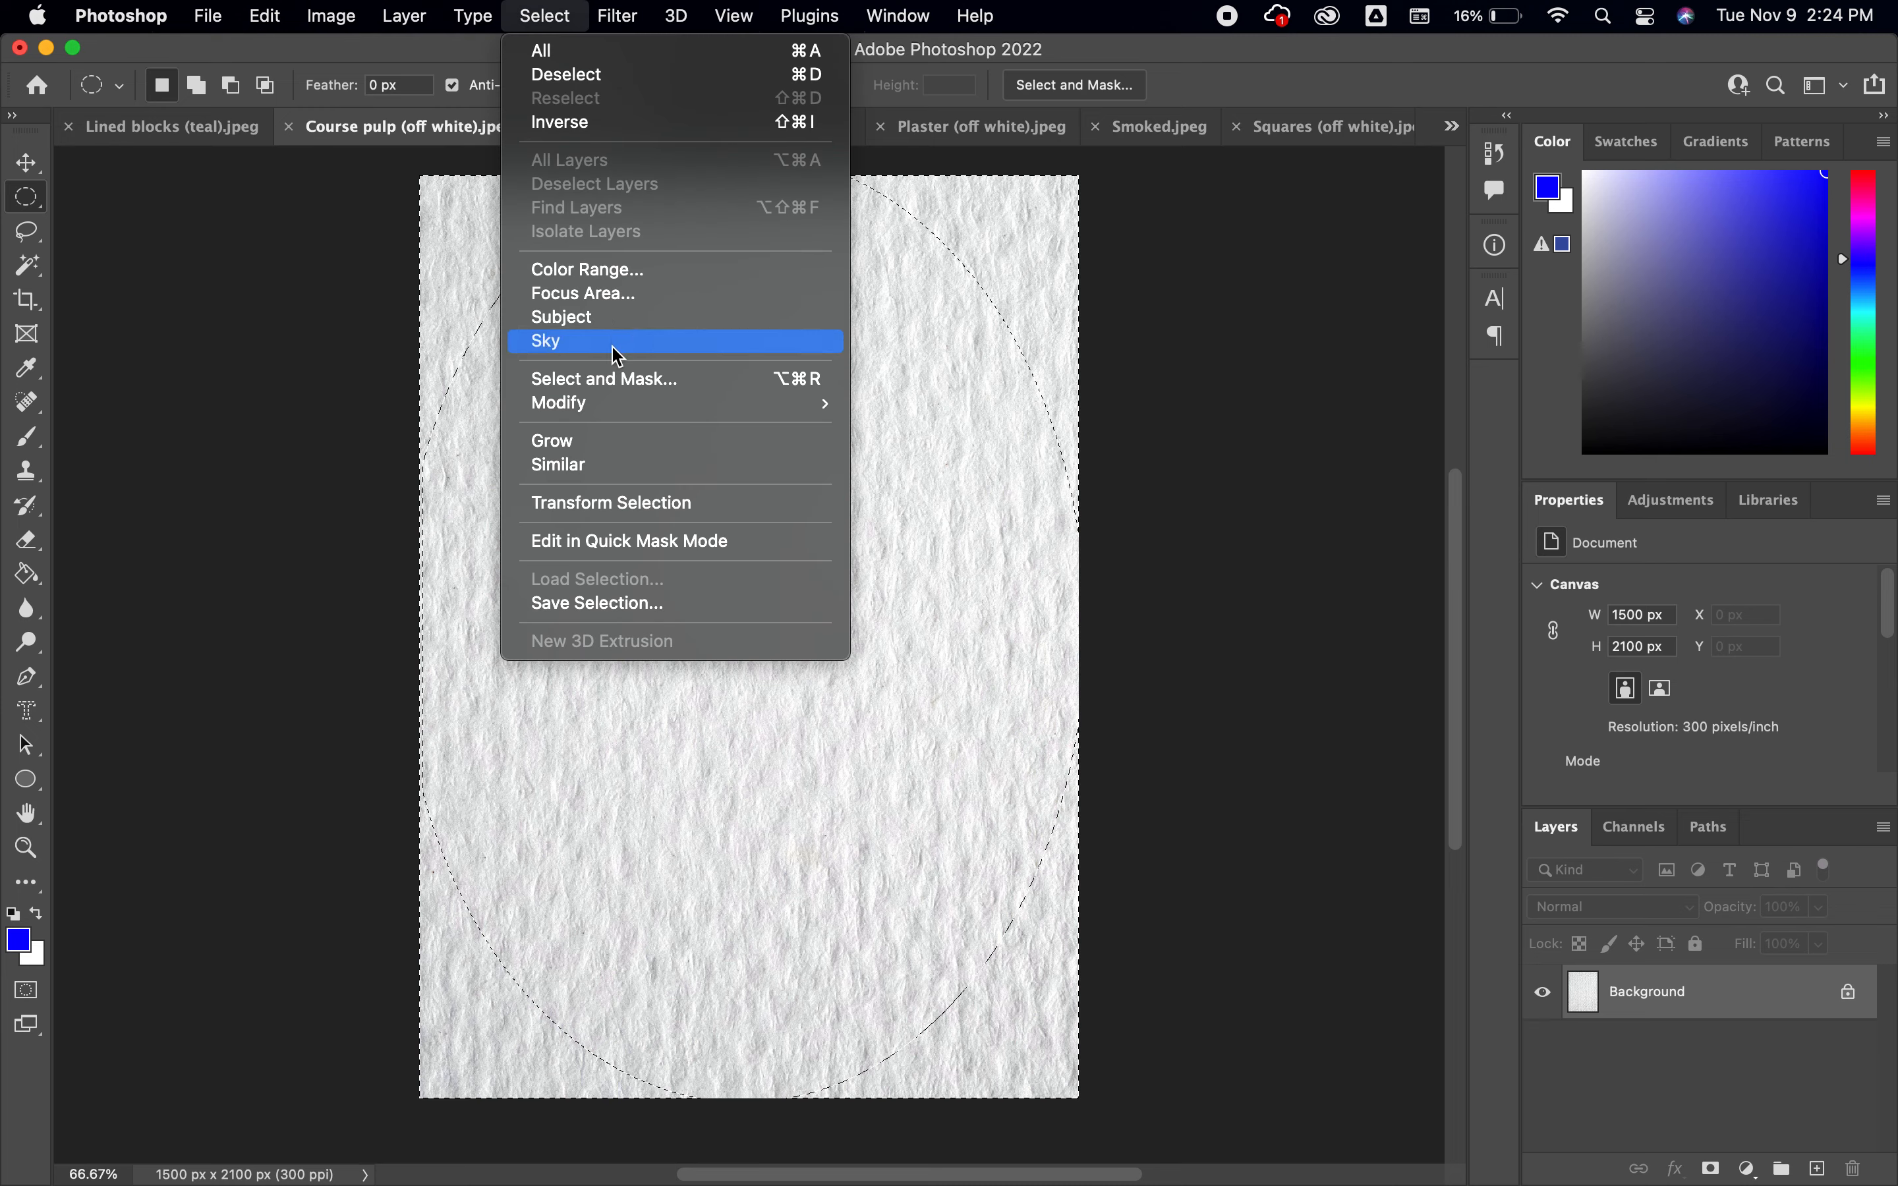
mouse_move(631, 403)
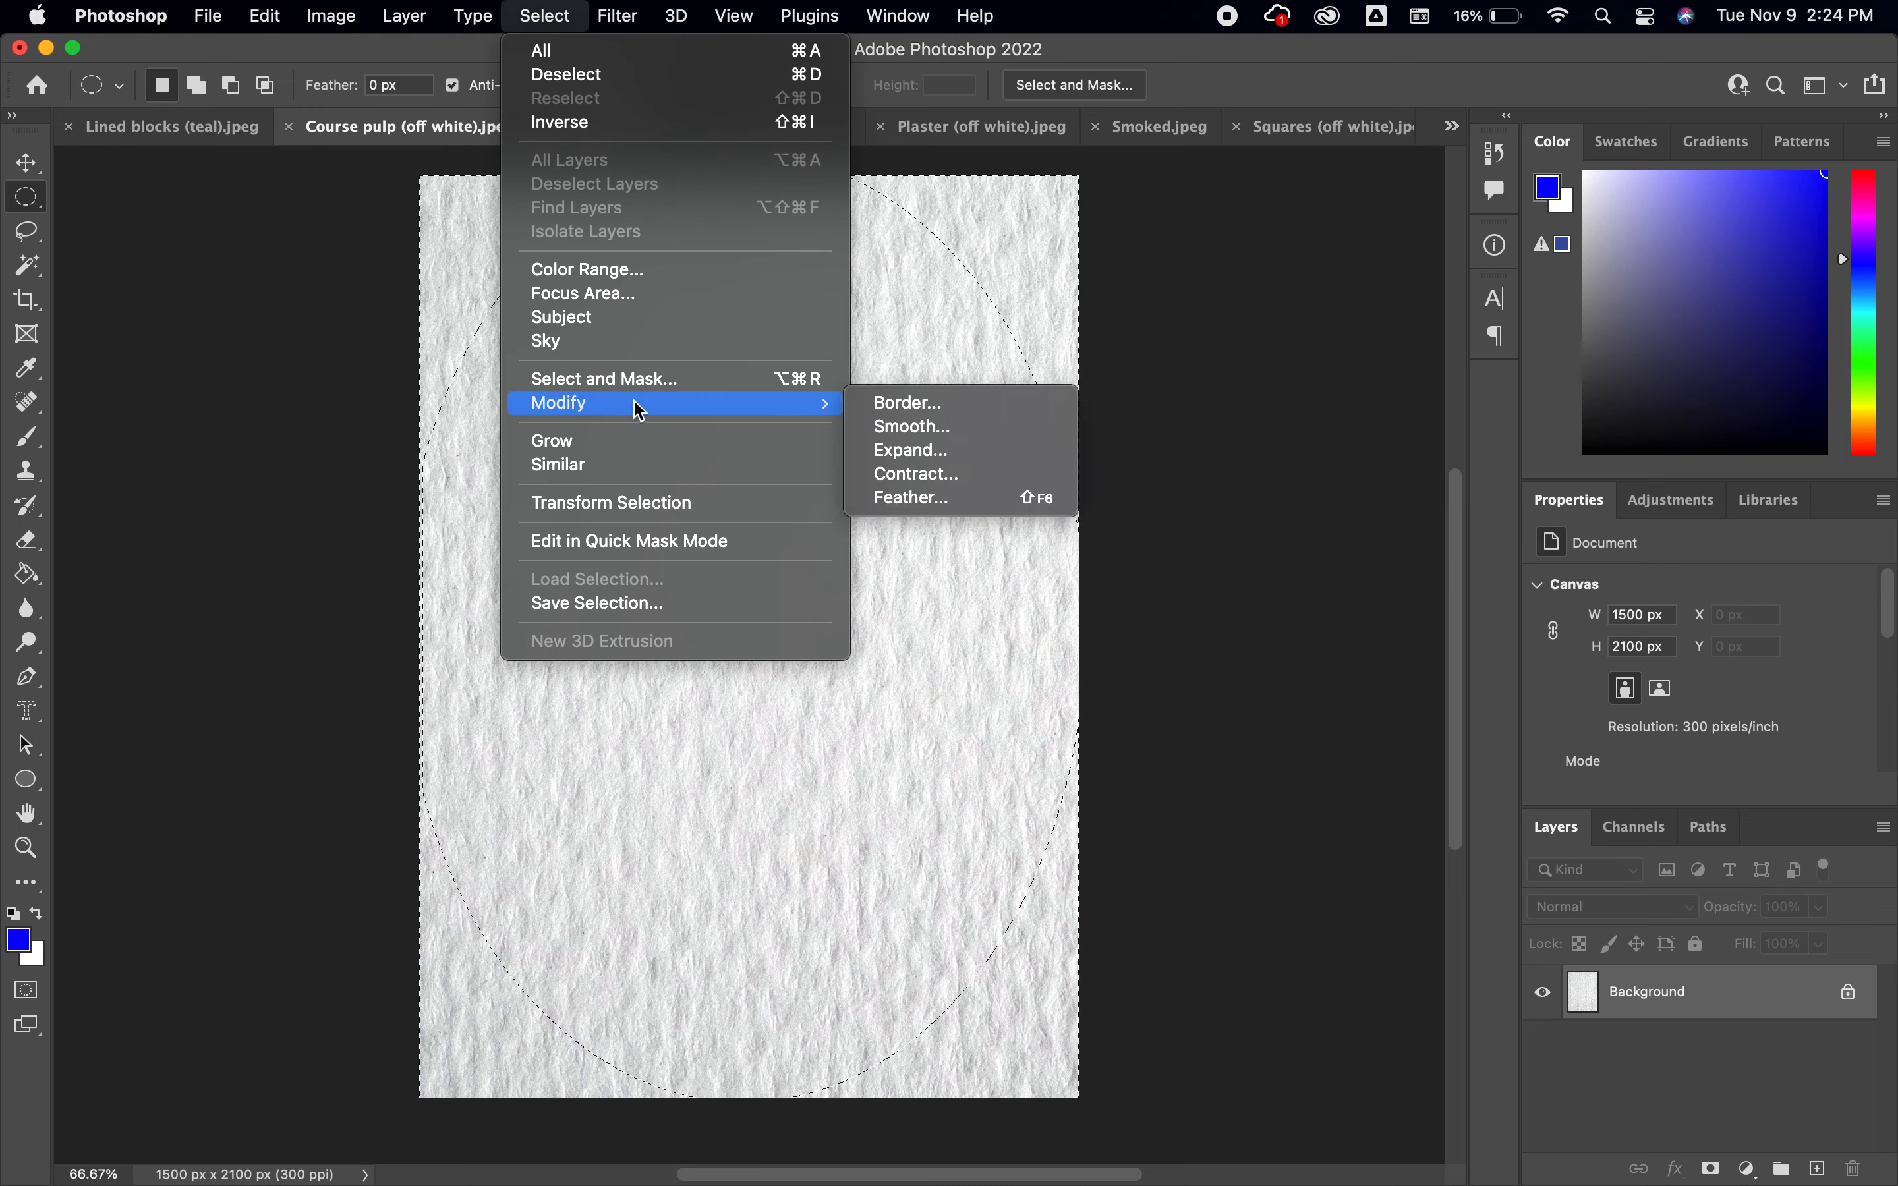
click(903, 500)
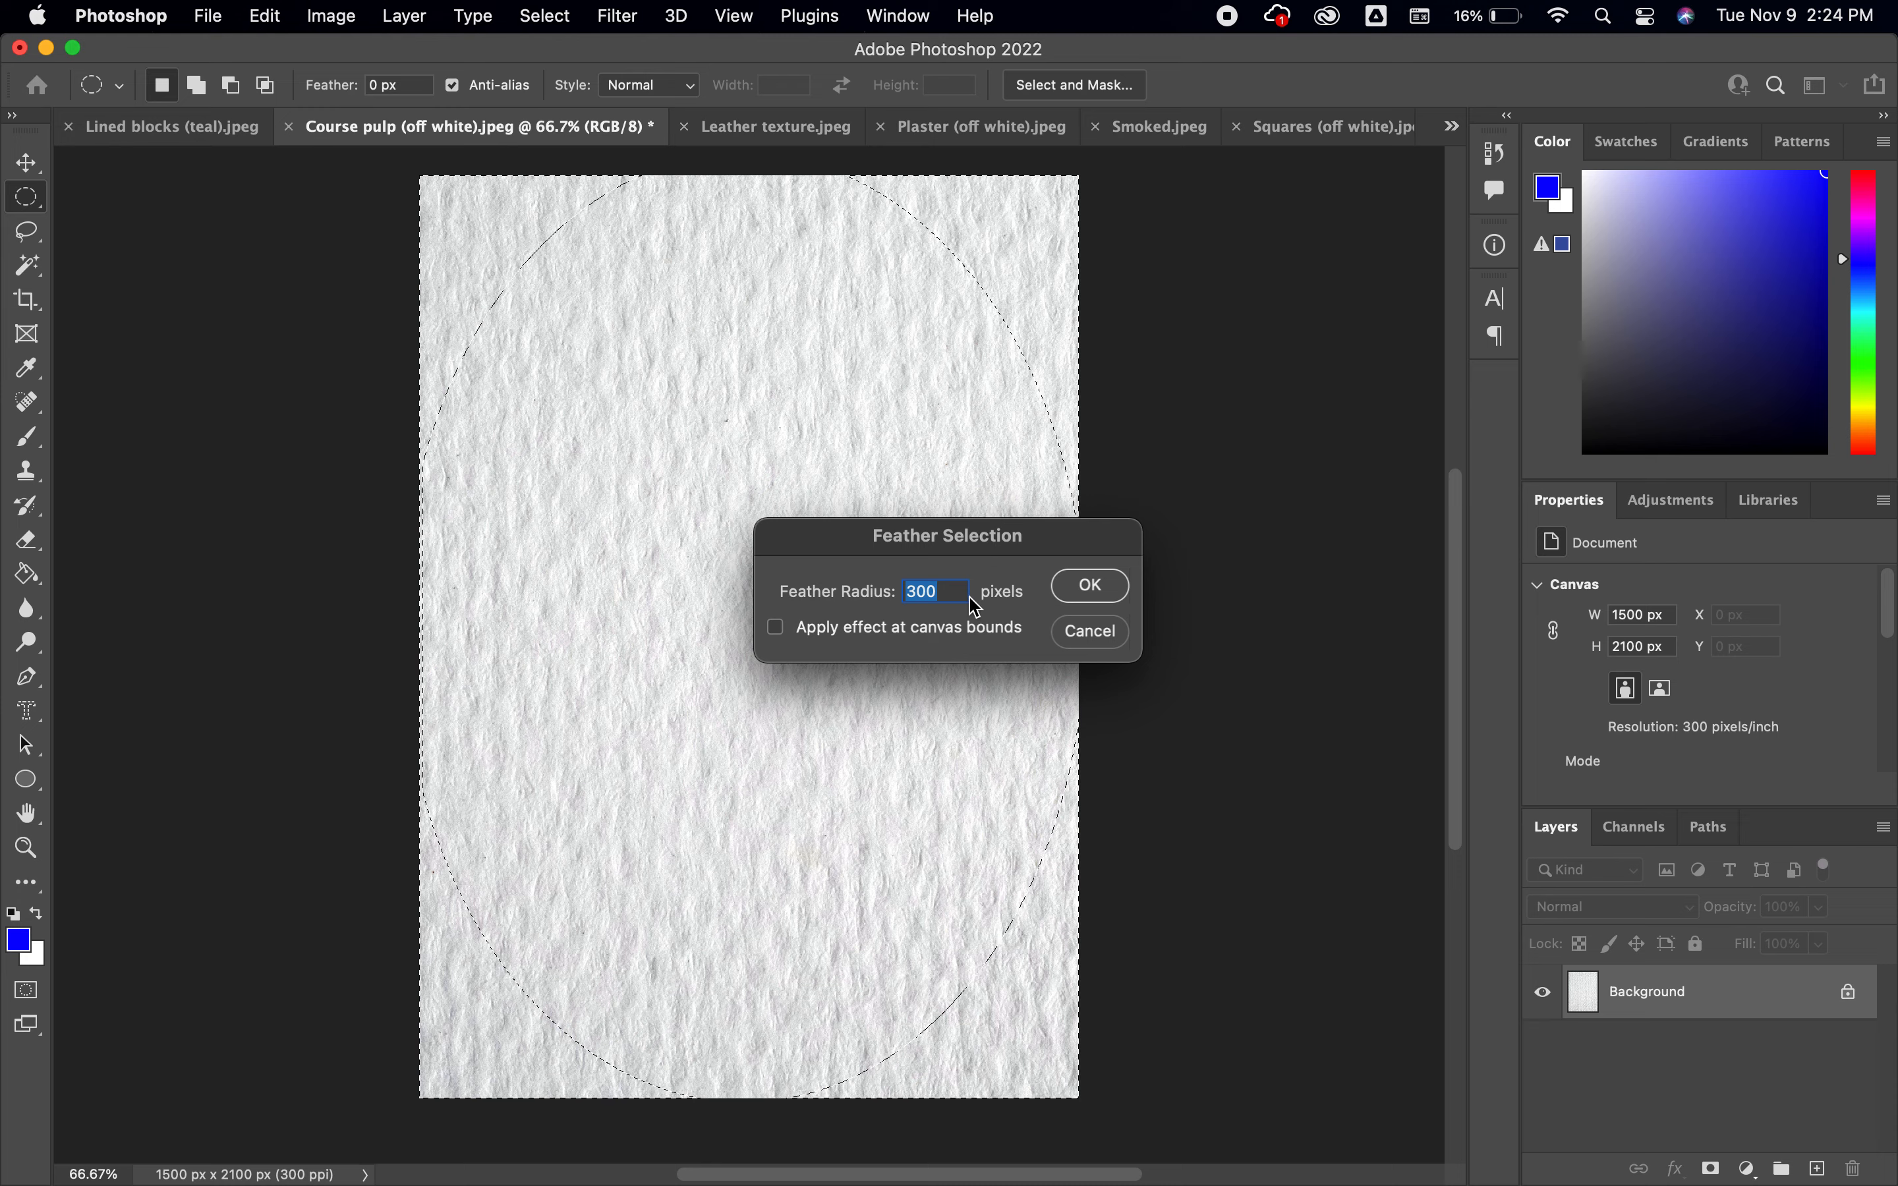
text(500)
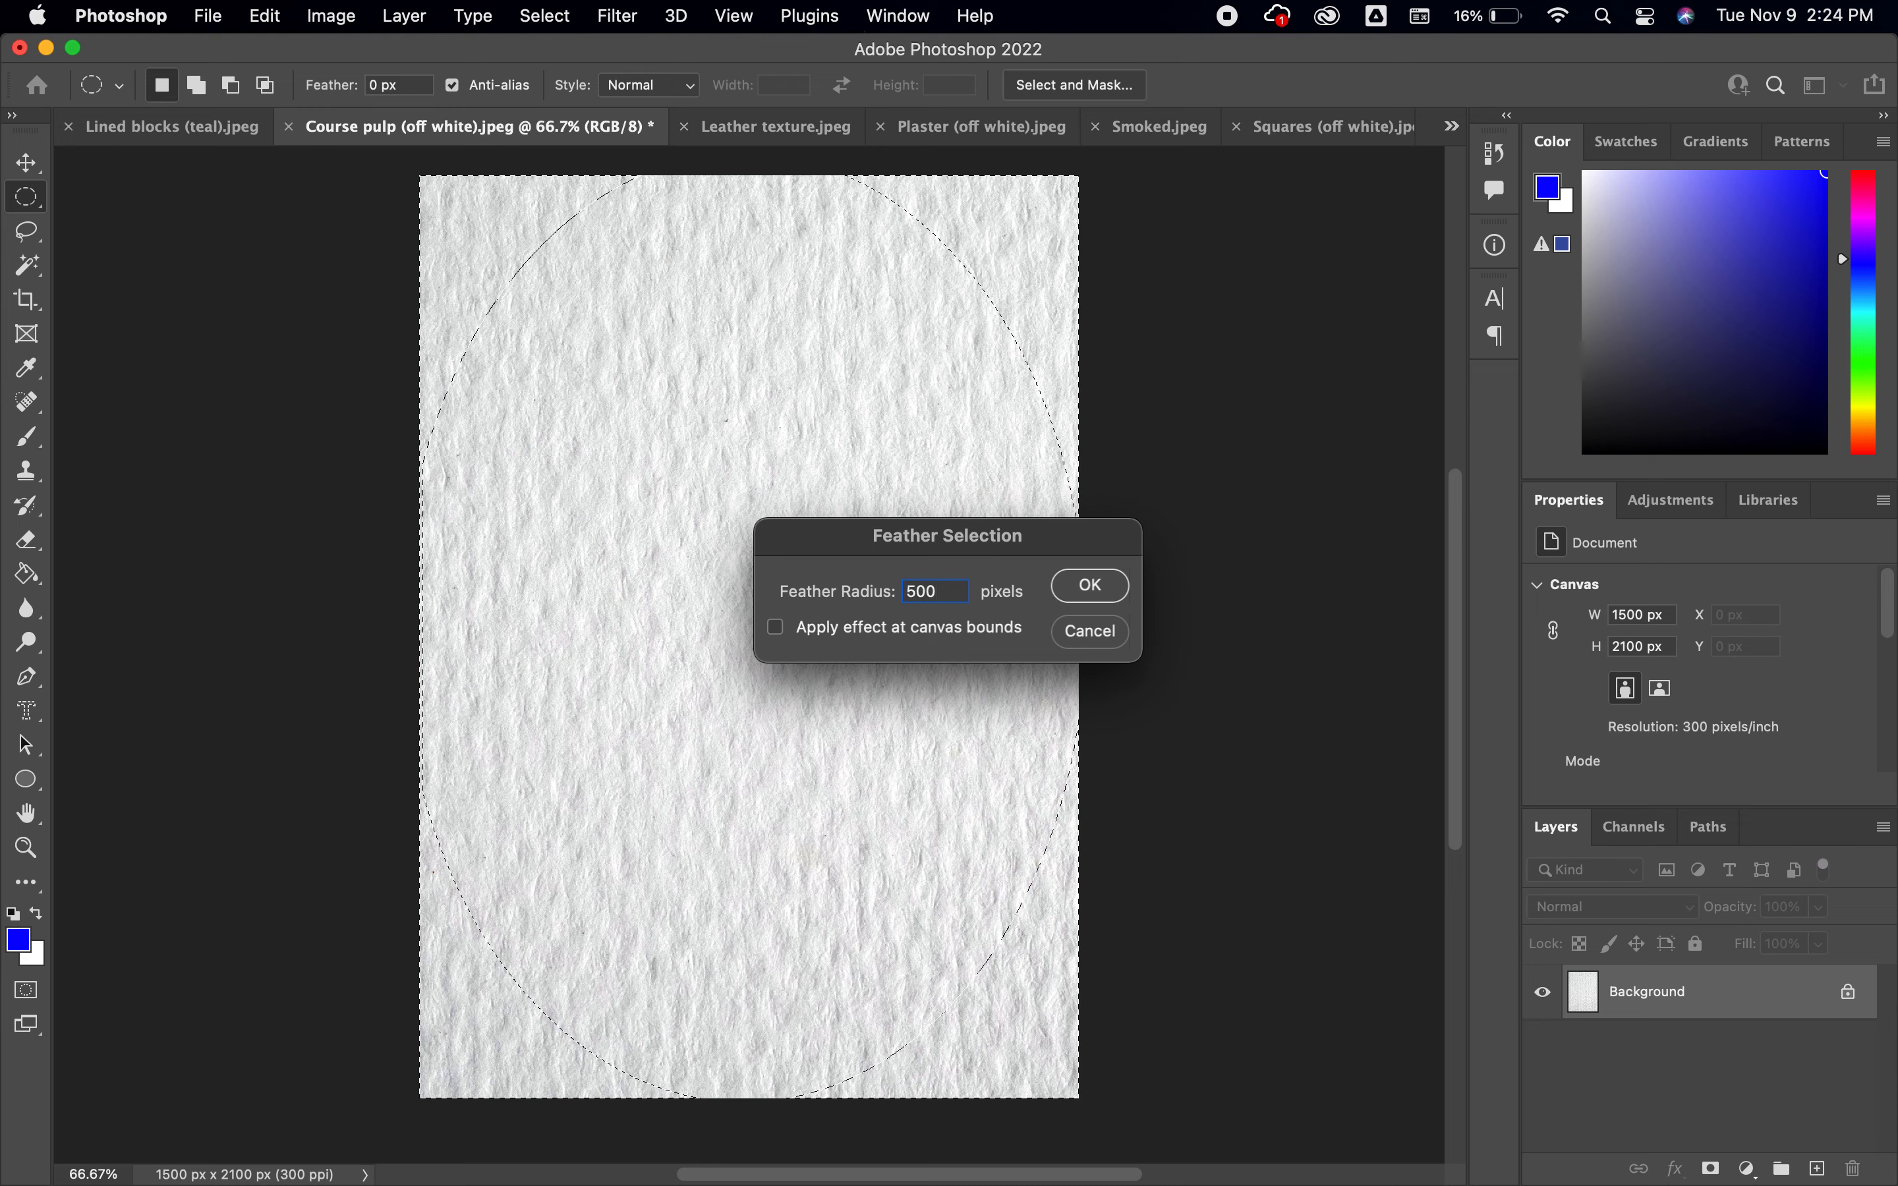
key(Return)
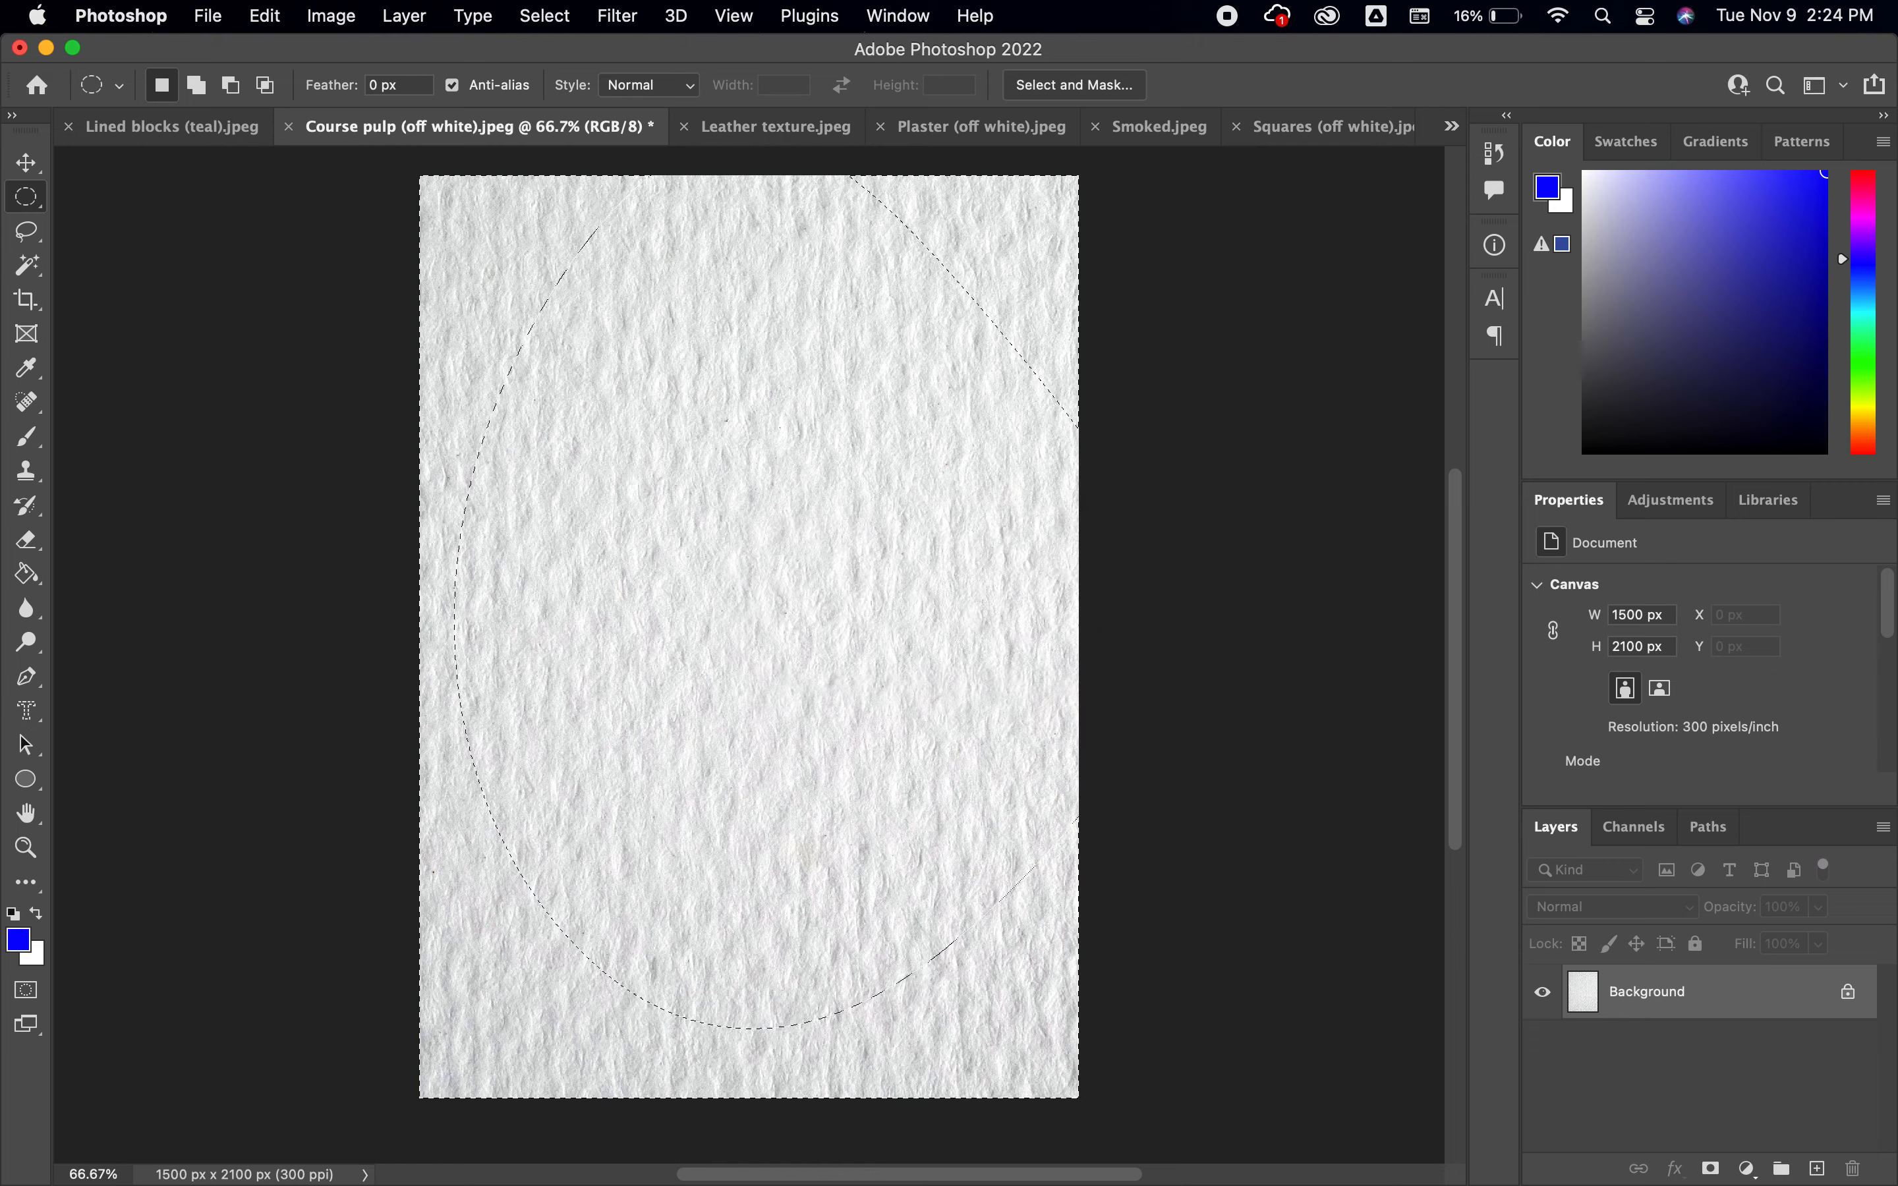
key(q)
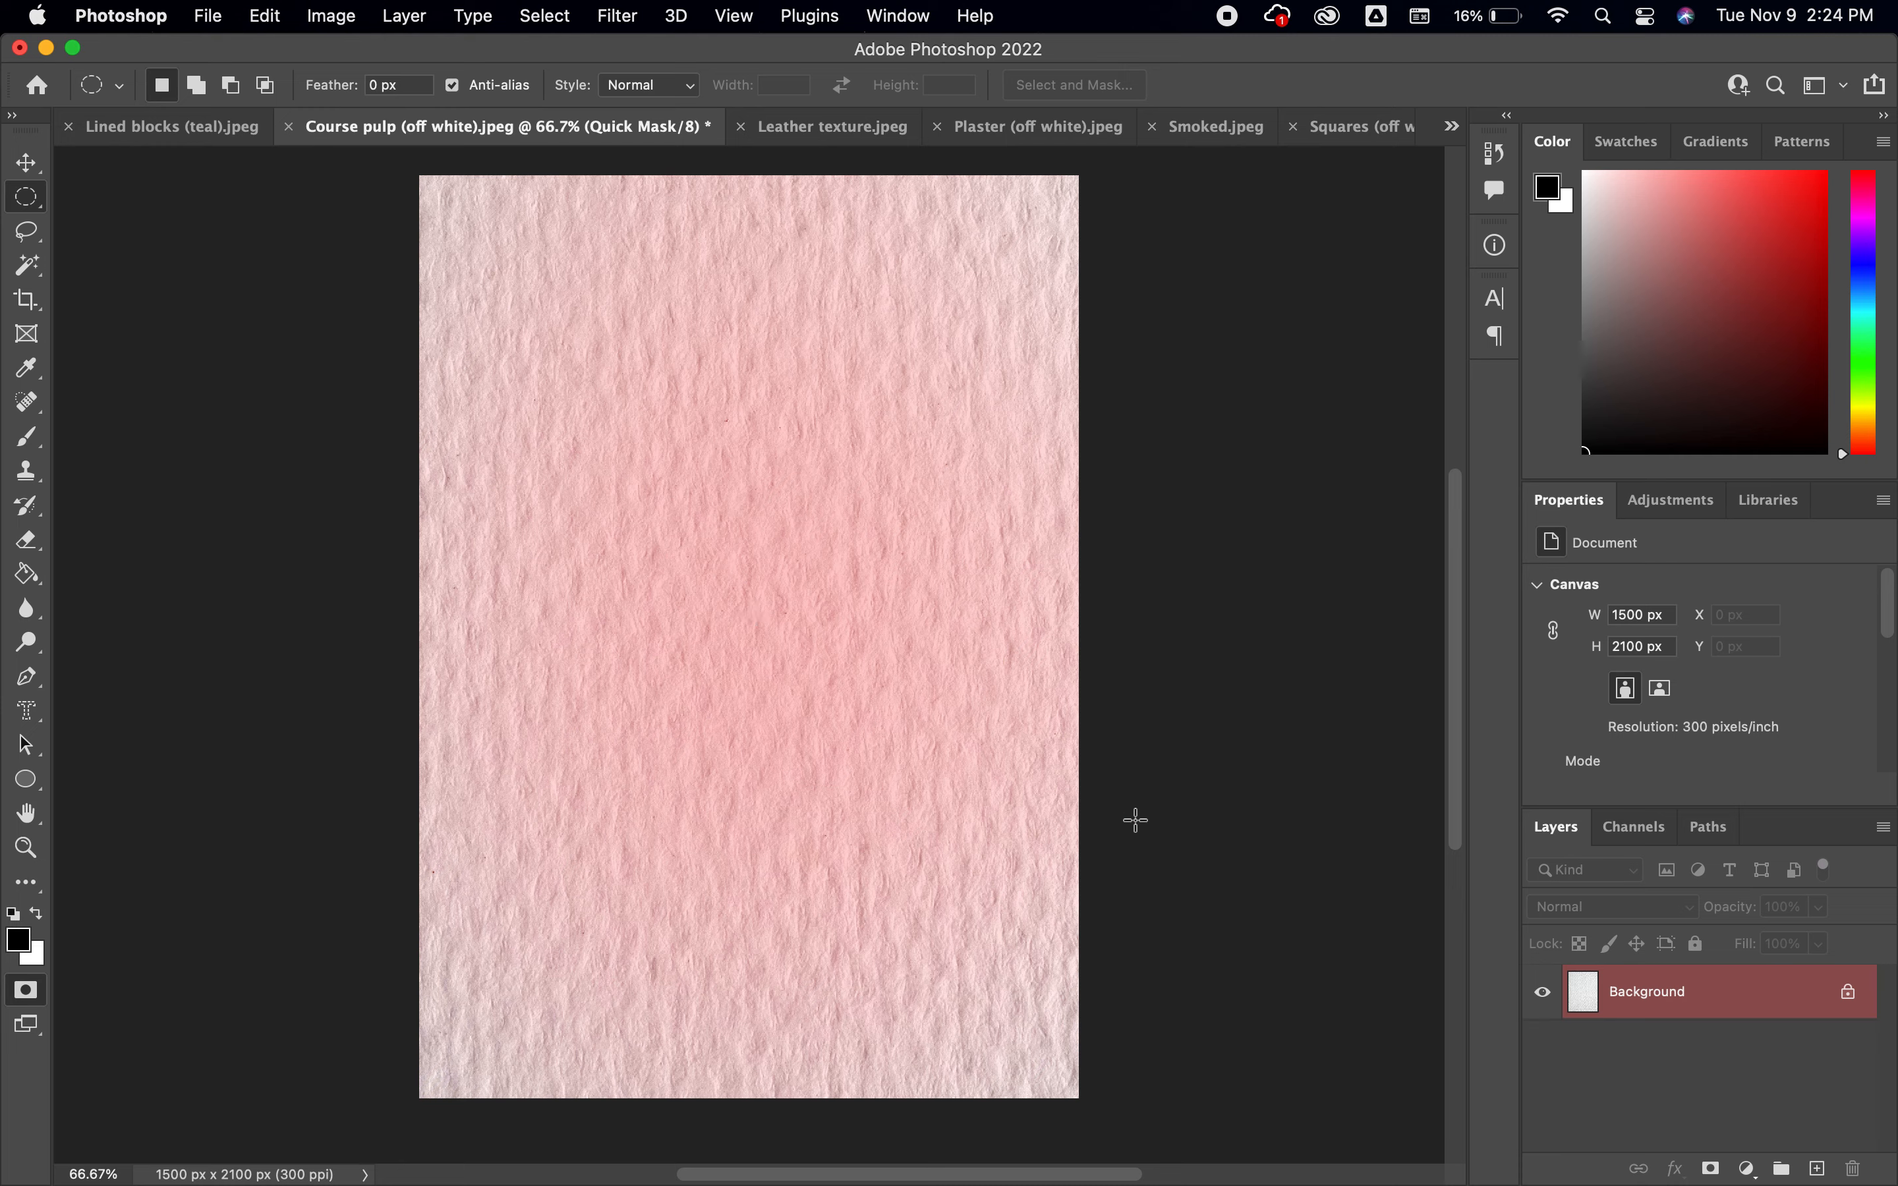
key(q)
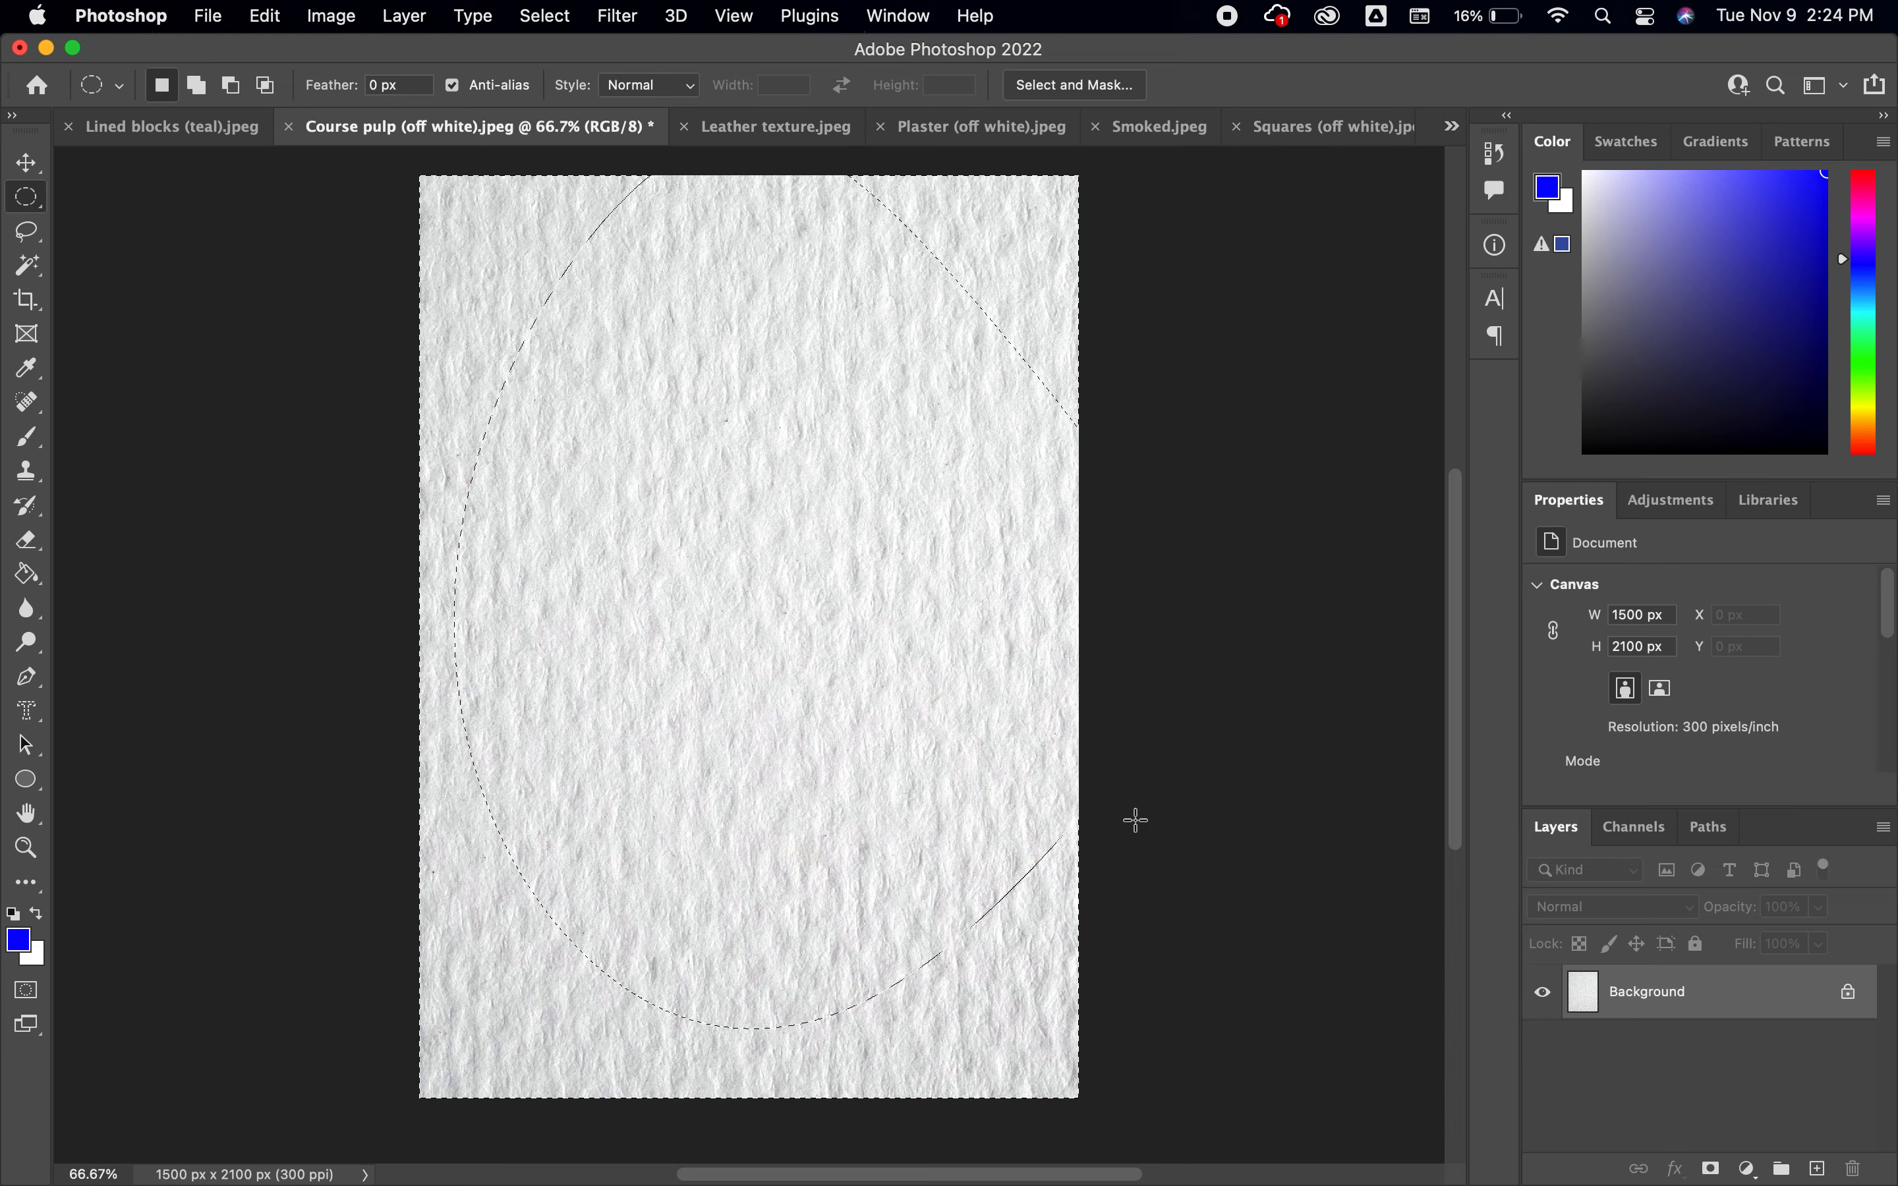
key(q)
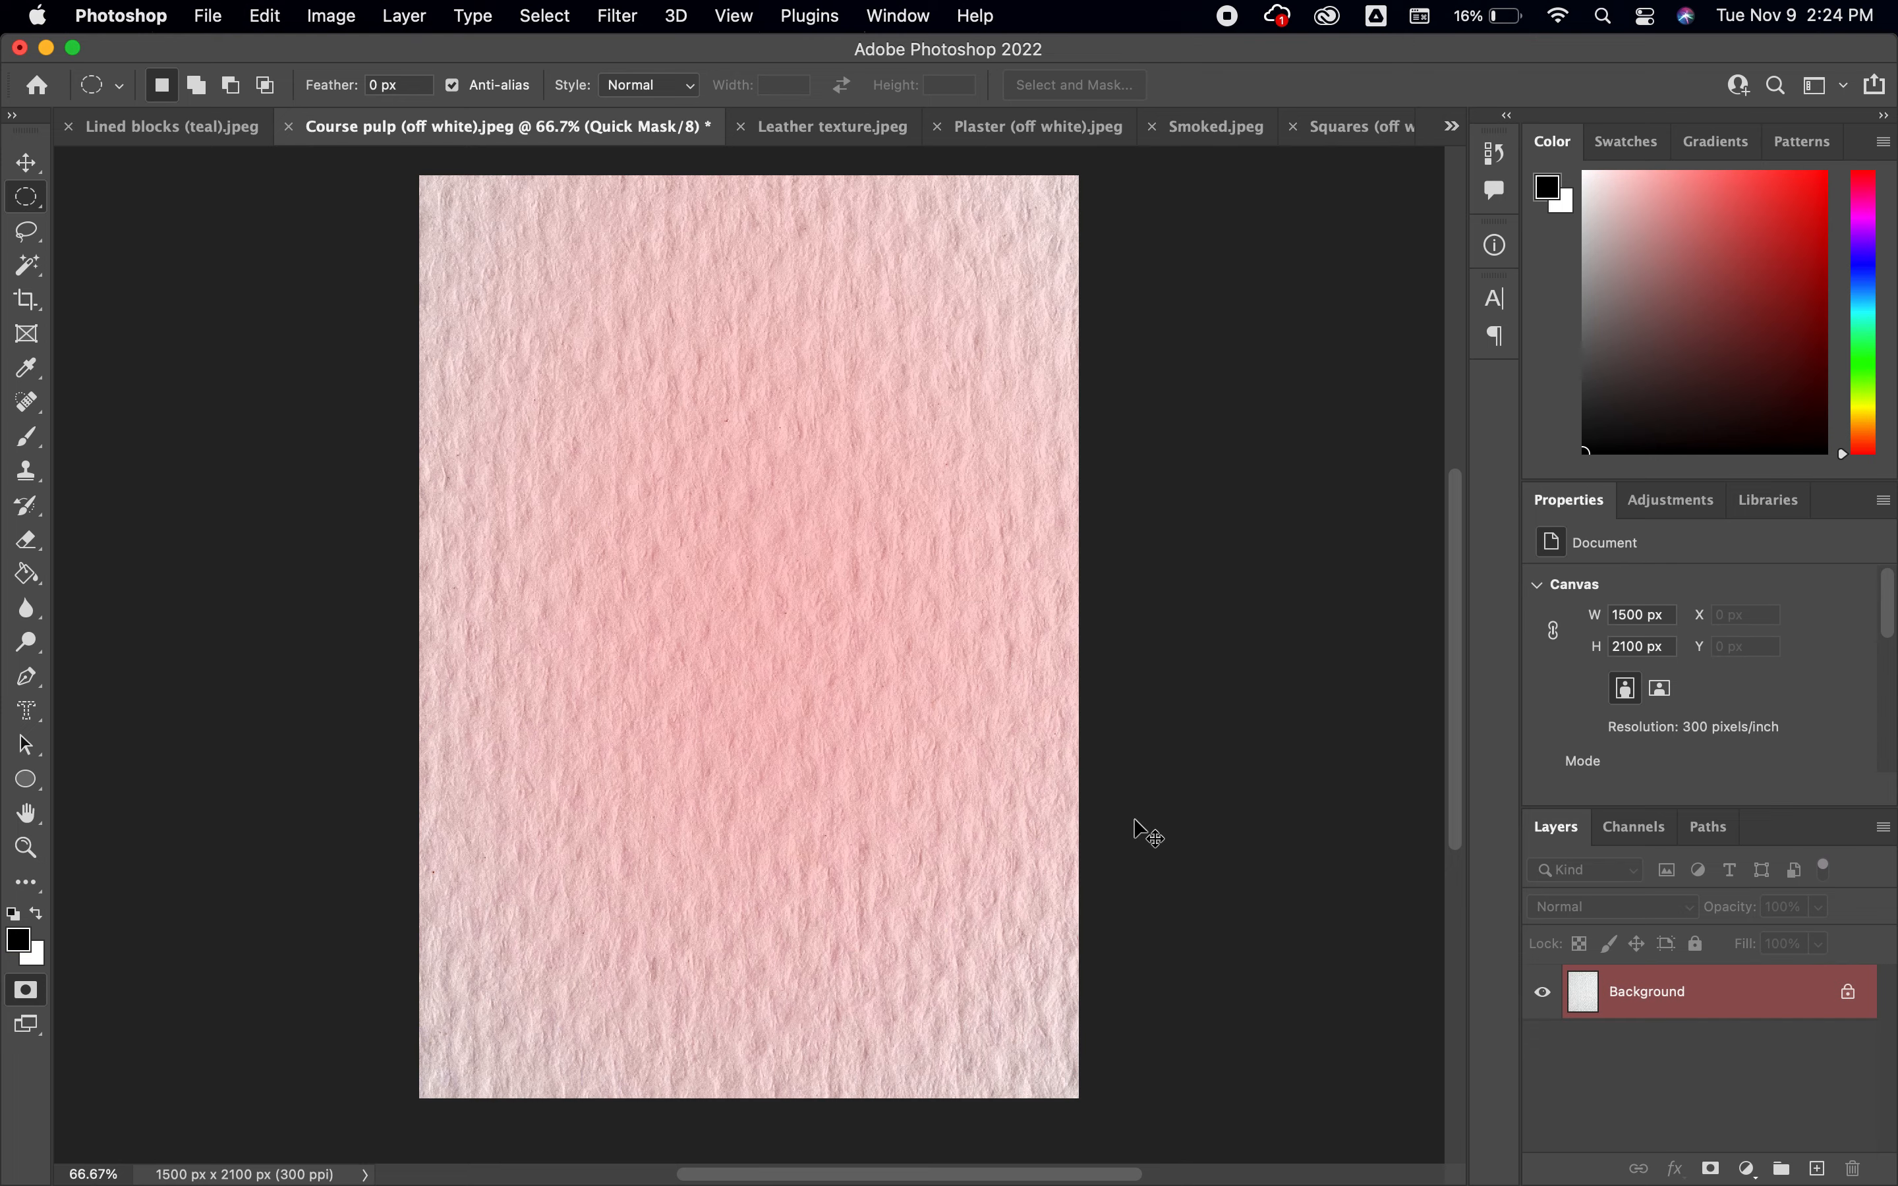
key(q)
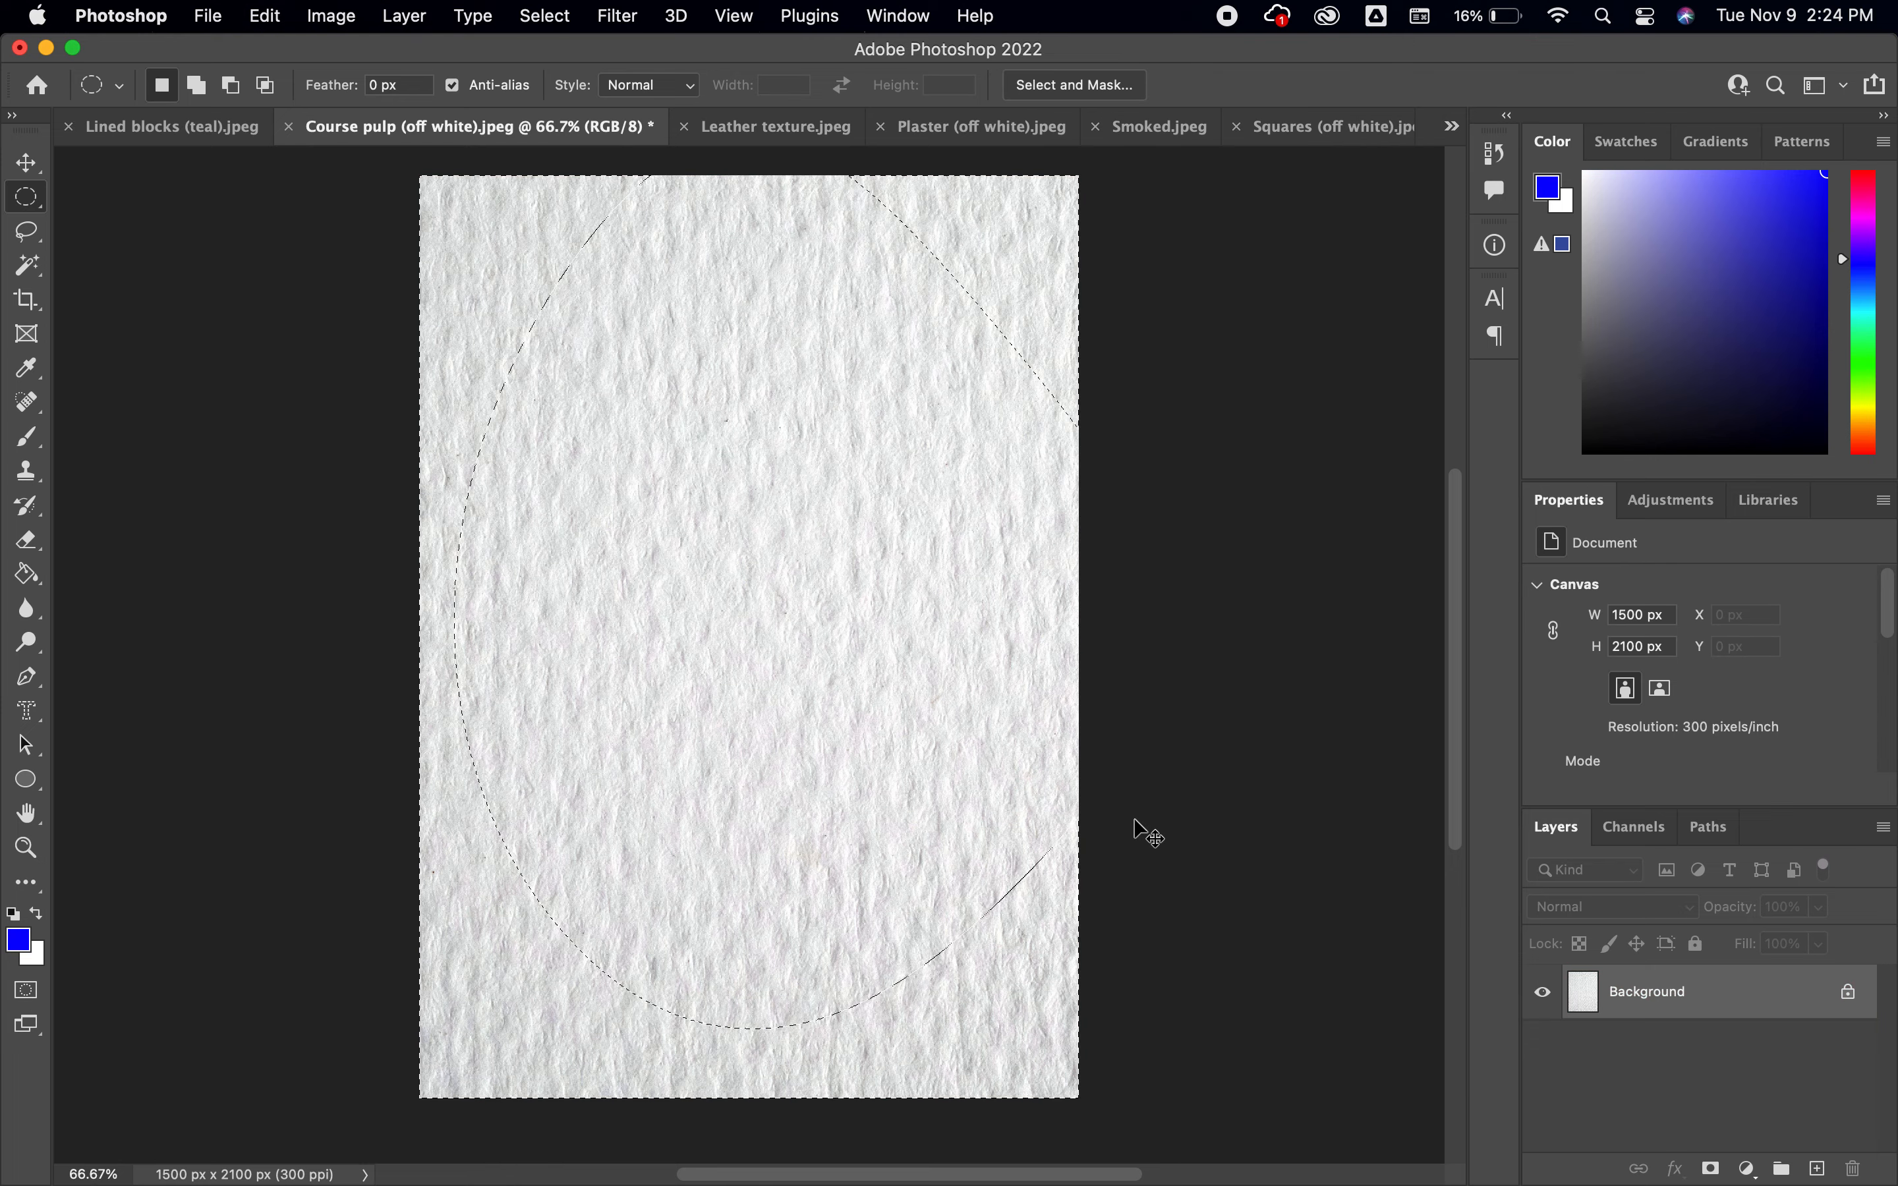
key(super+z)
Feather the inverted selection by 50 pixels and preview its soft edge in Quick Mask mode
click(546, 16)
mouse_move(644, 405)
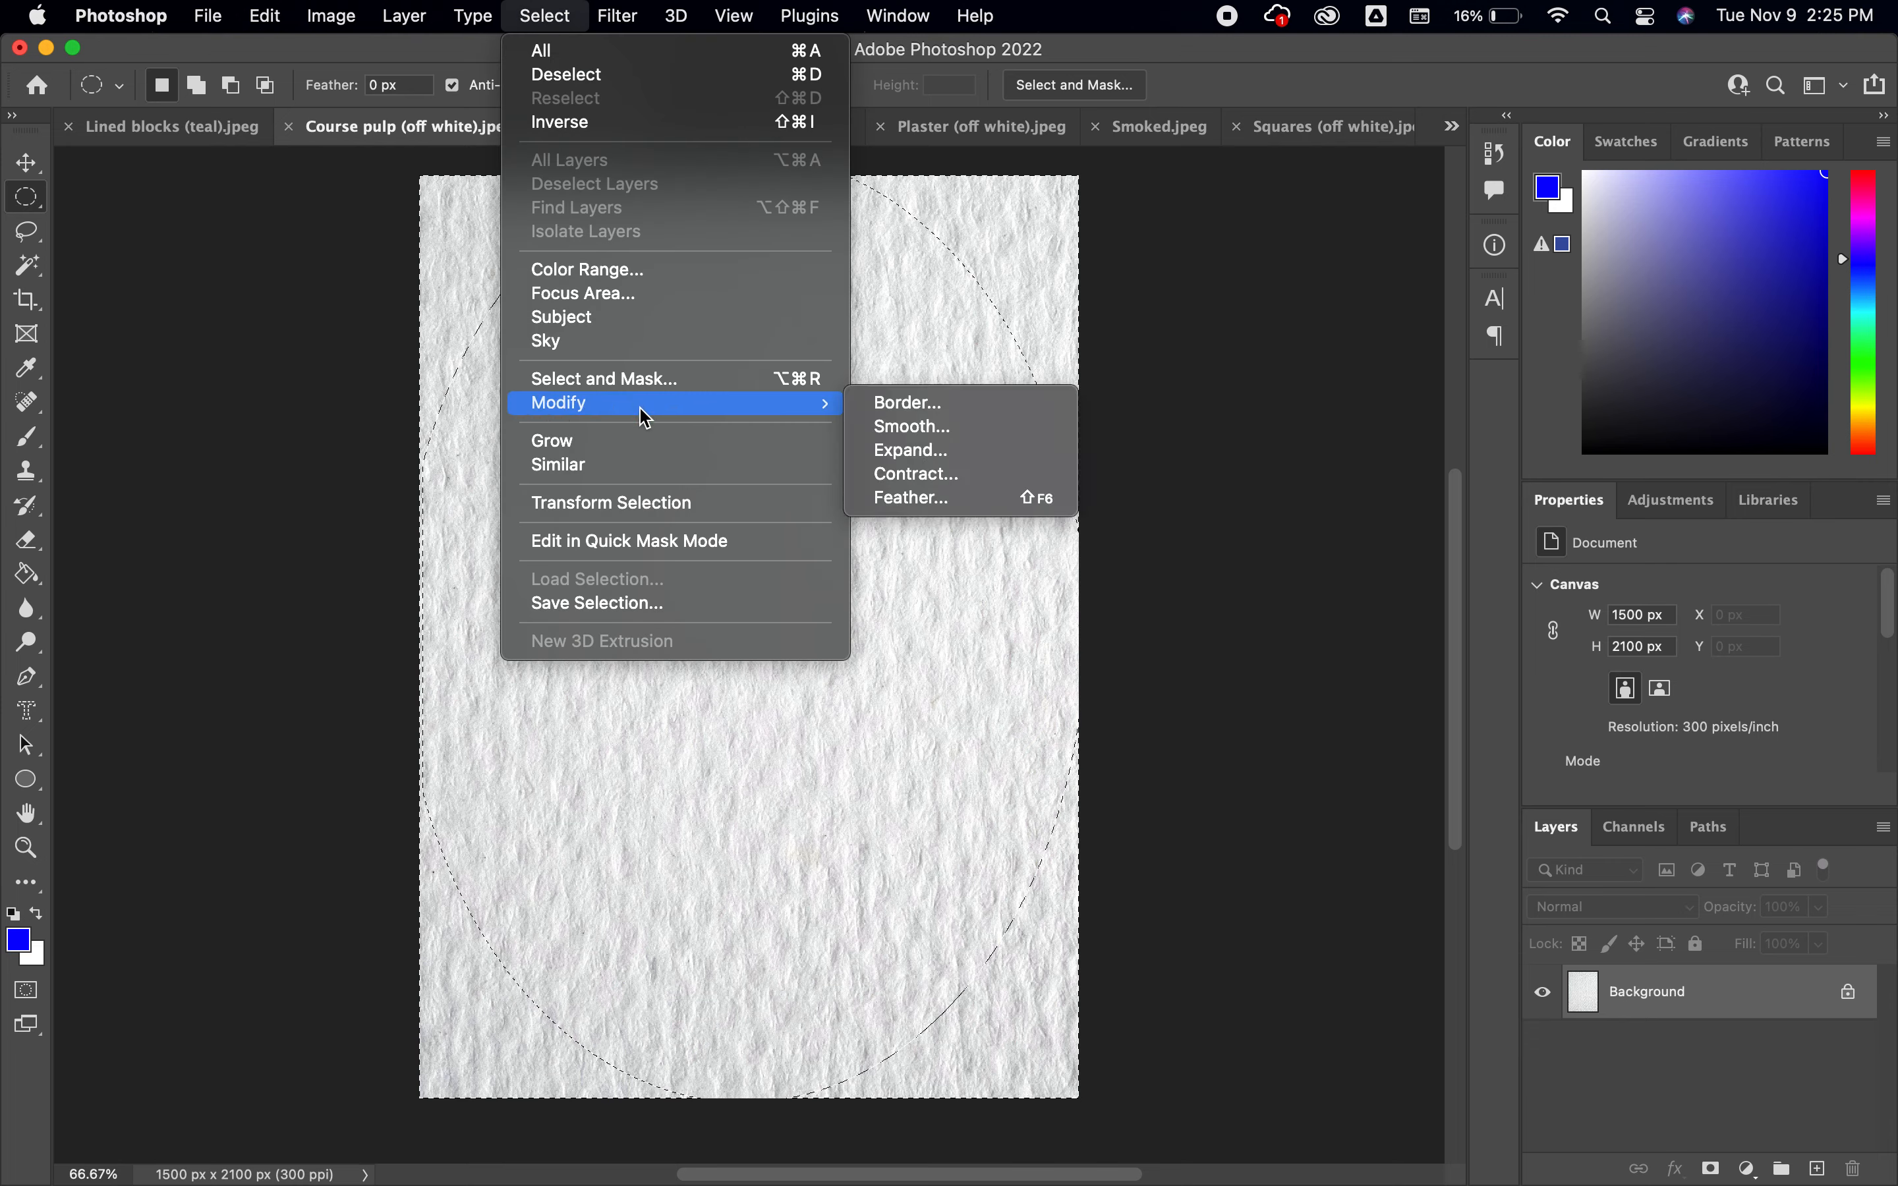
click(948, 499)
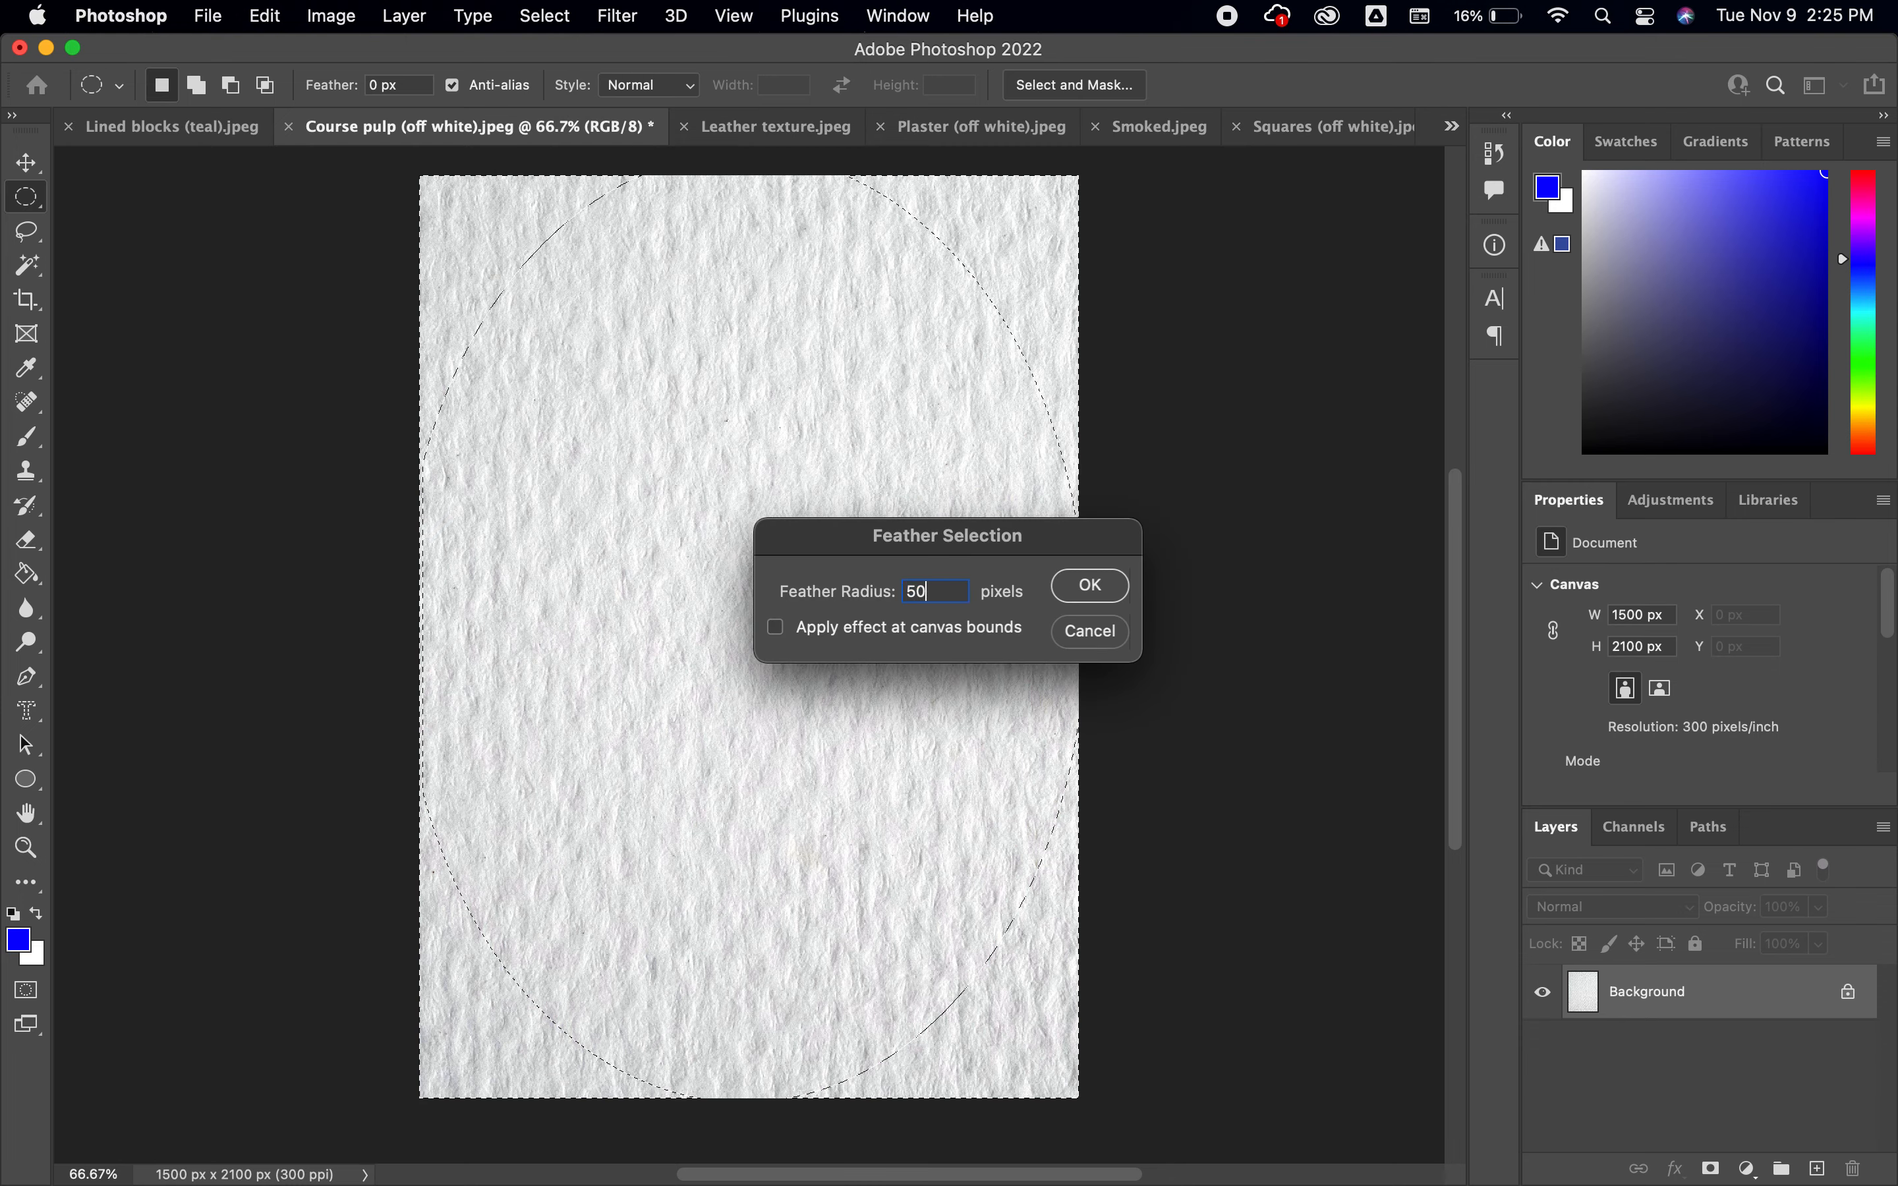
click(1093, 585)
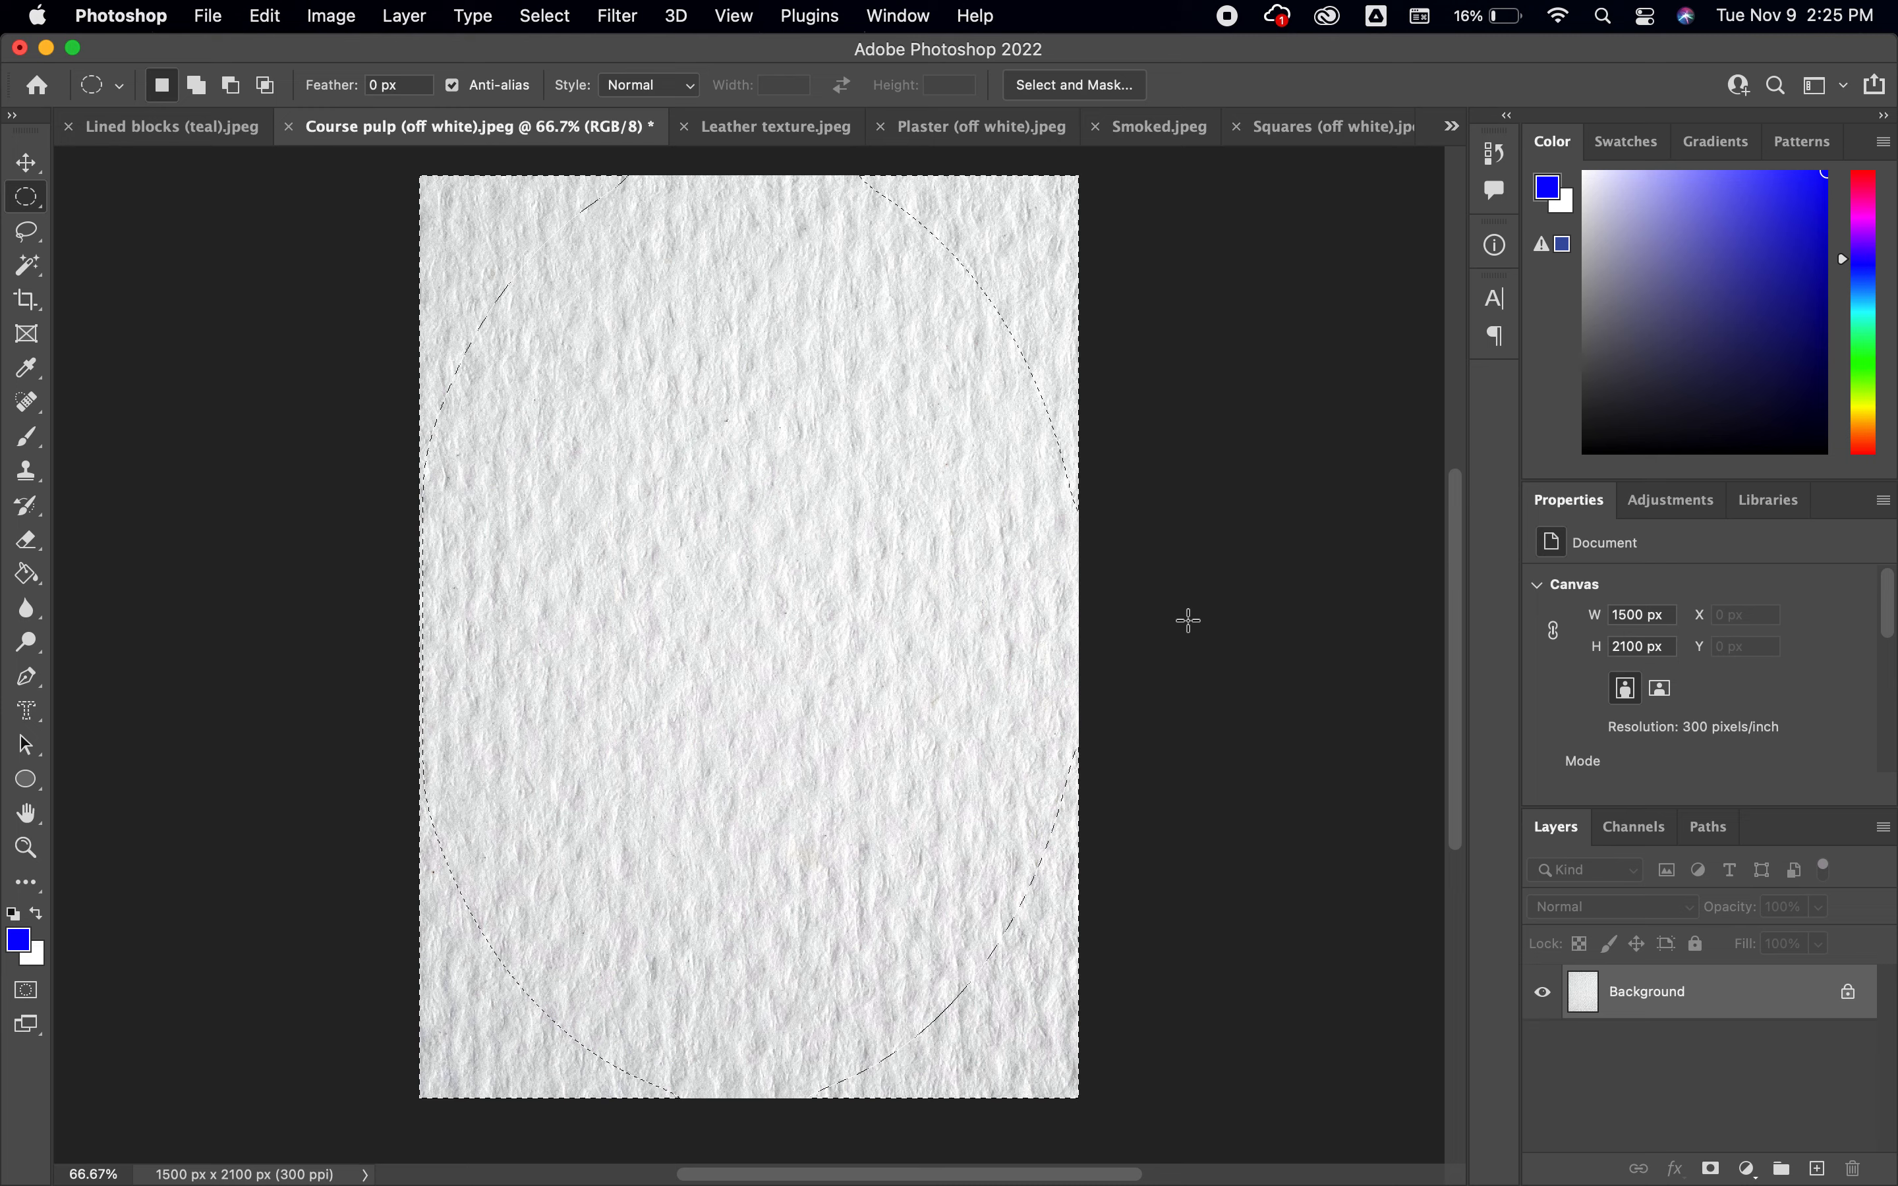
key(q)
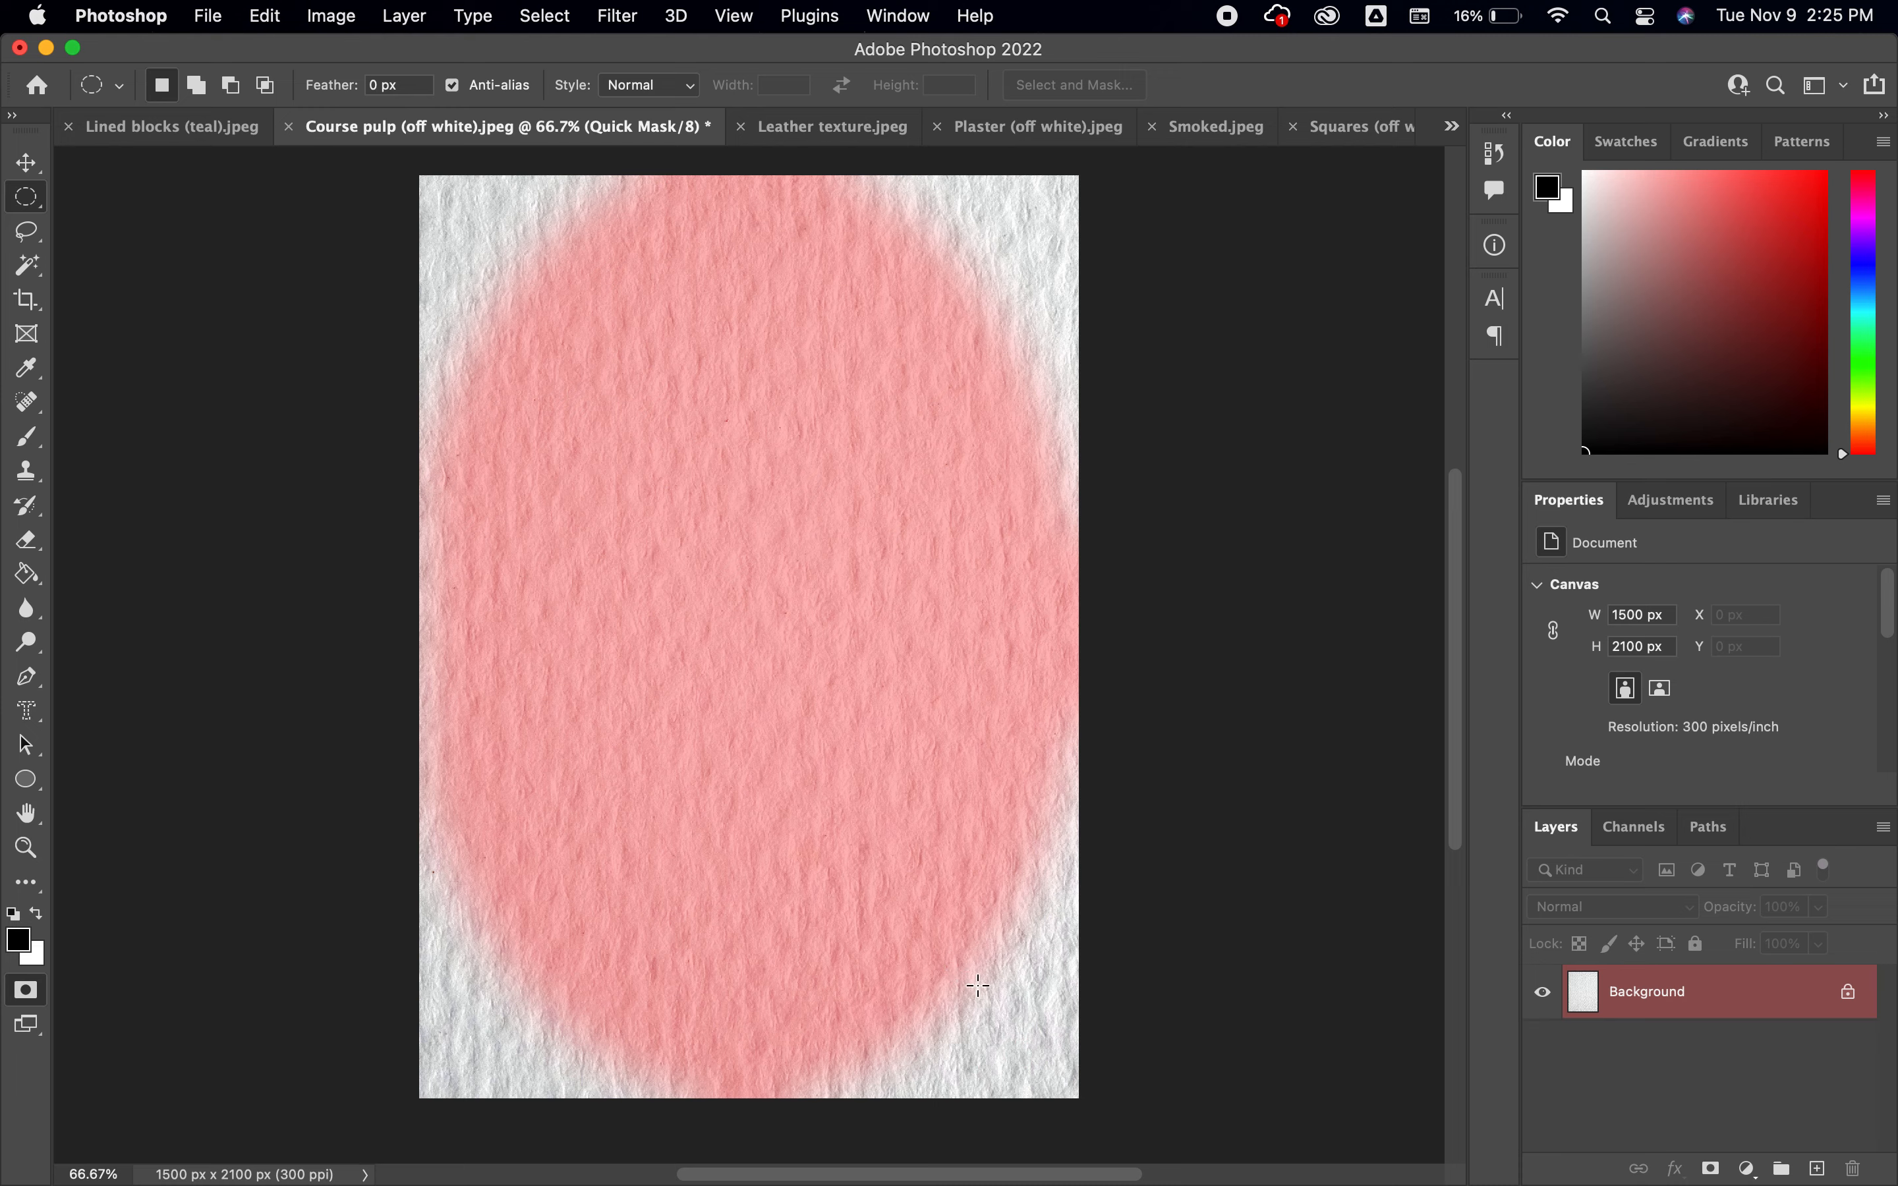
key(q)
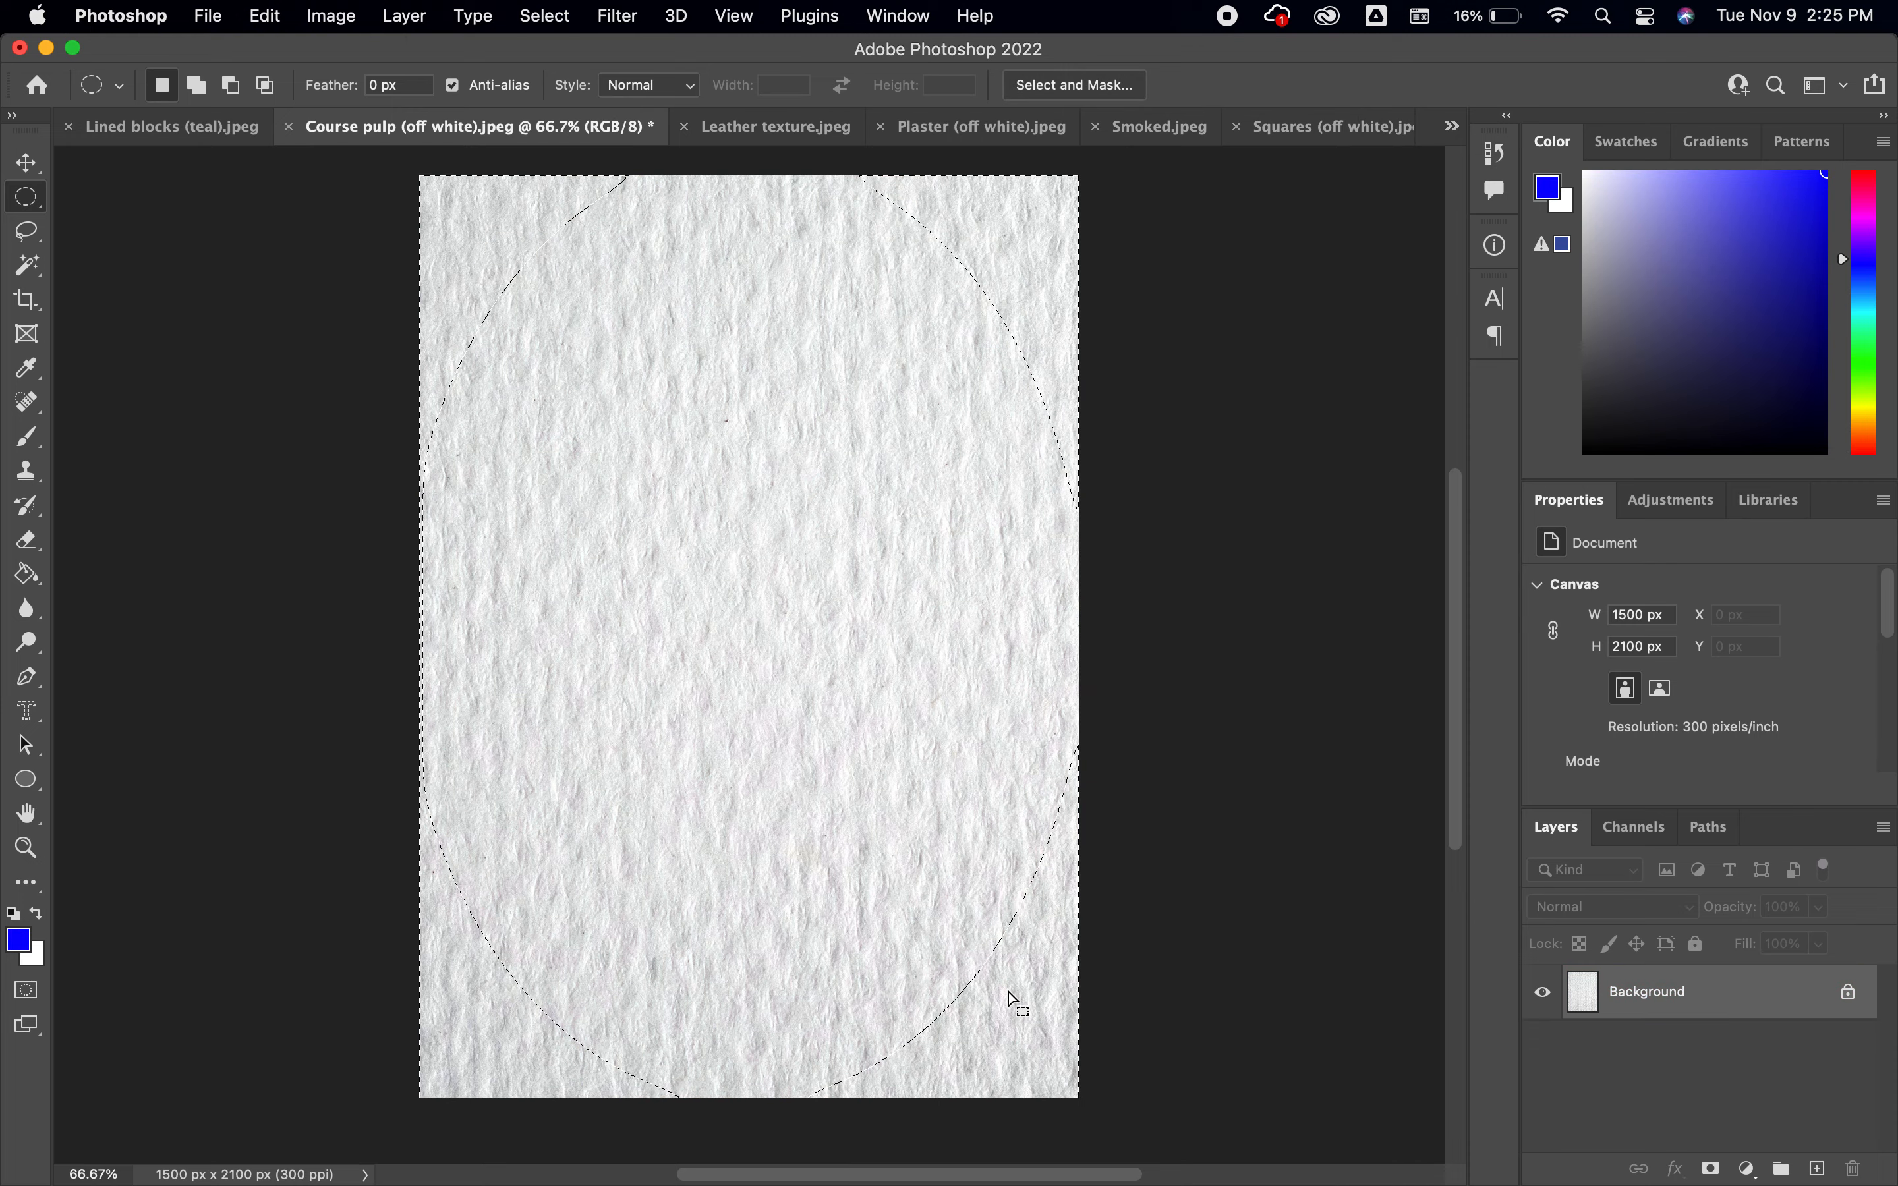
key(q)
key(q)
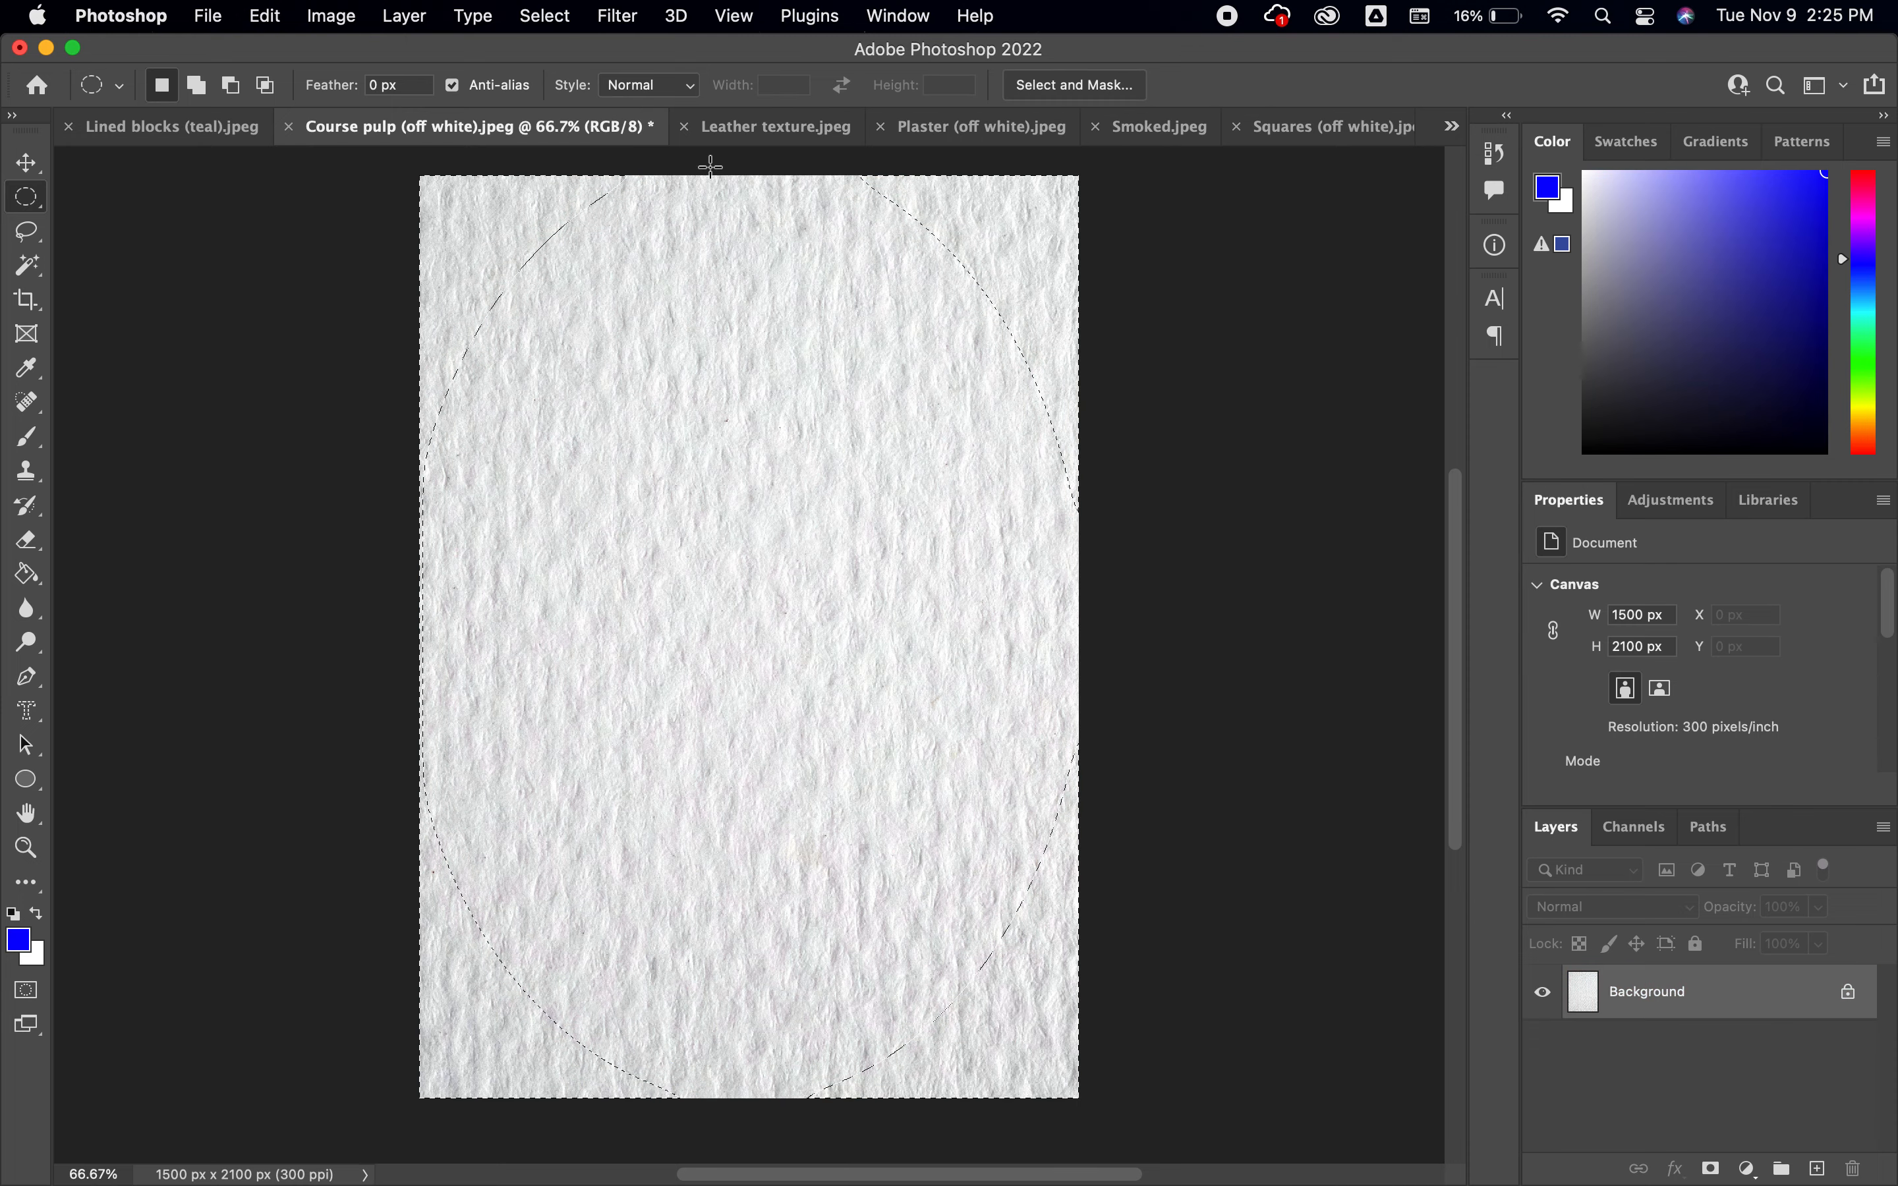
Feather the selection again with a 500-pixel radius and preview it in Quick Mask mode
click(541, 16)
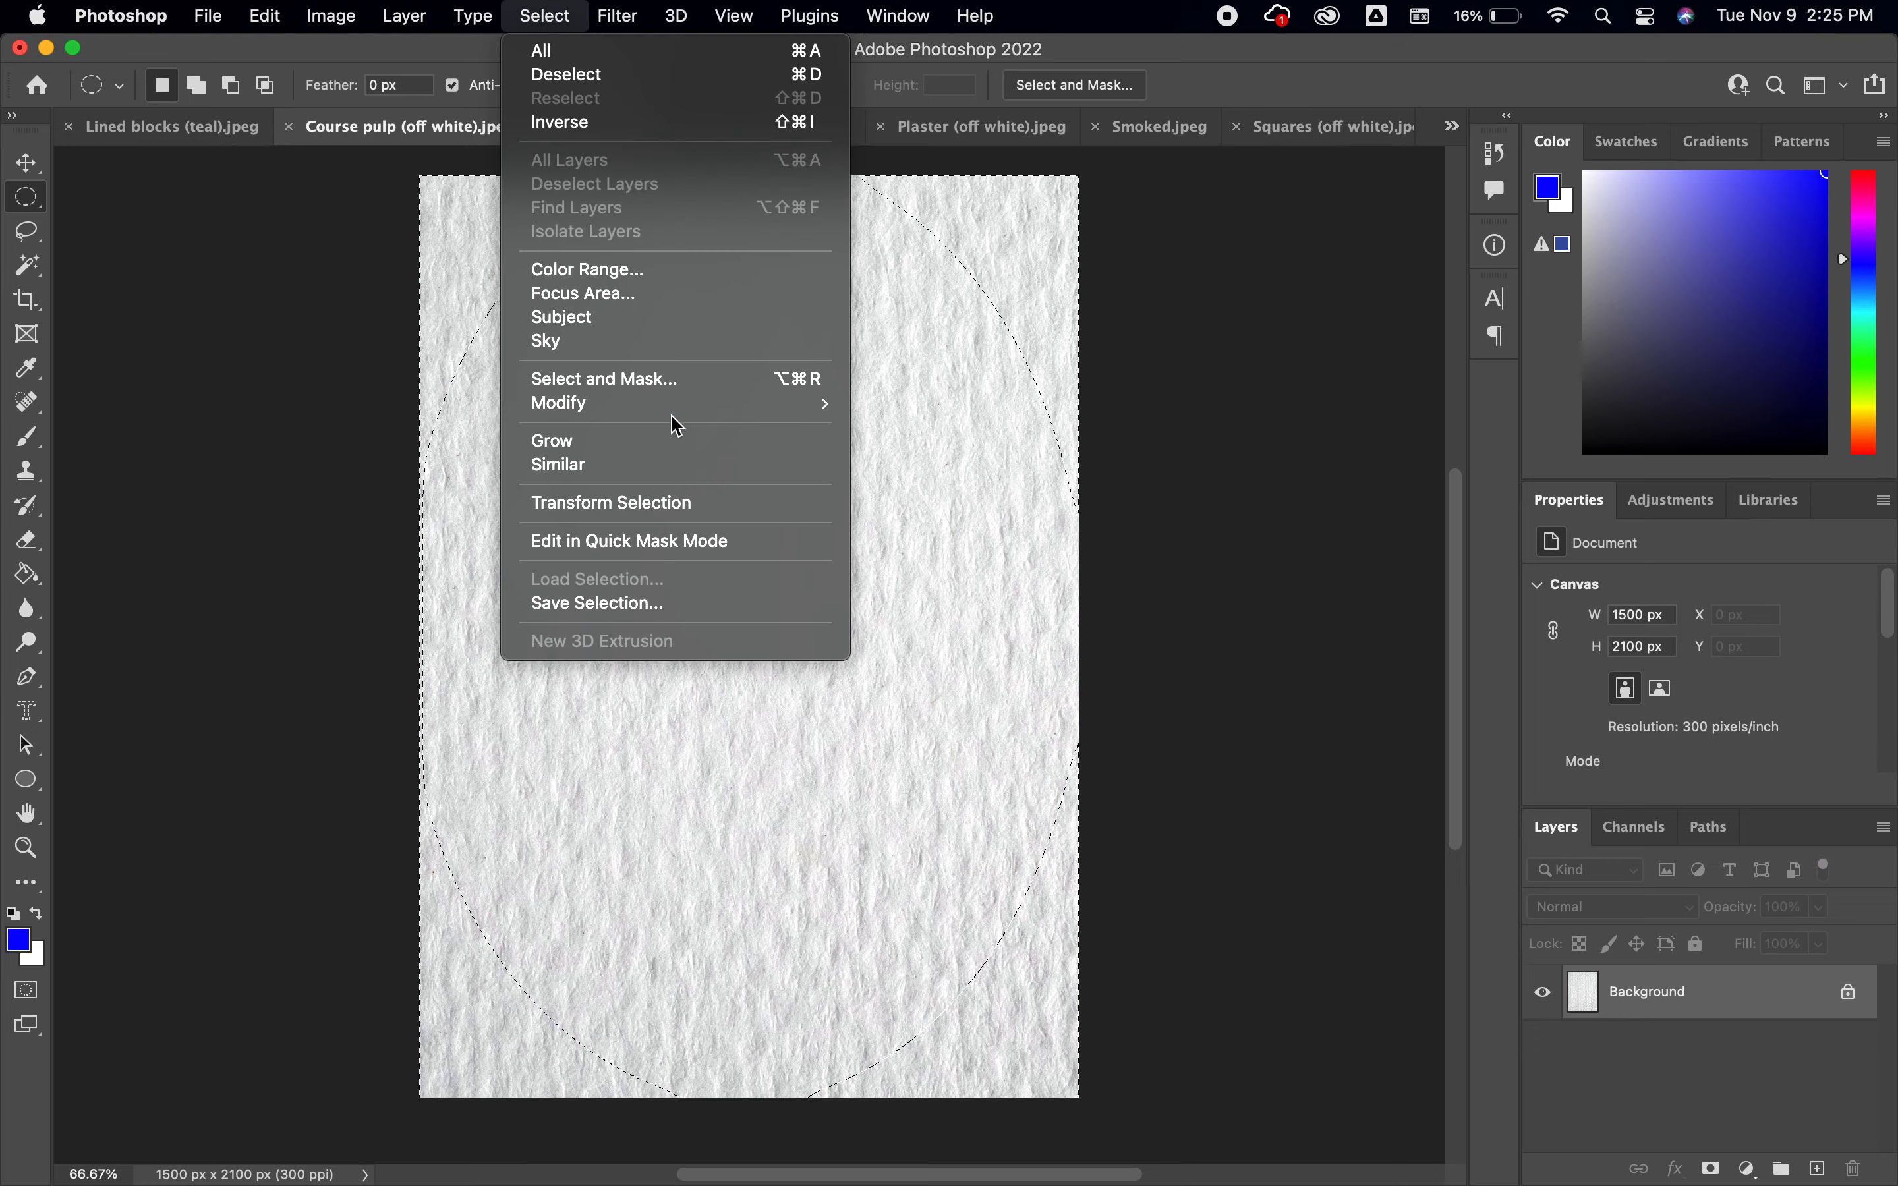
mouse_move(767, 409)
click(915, 498)
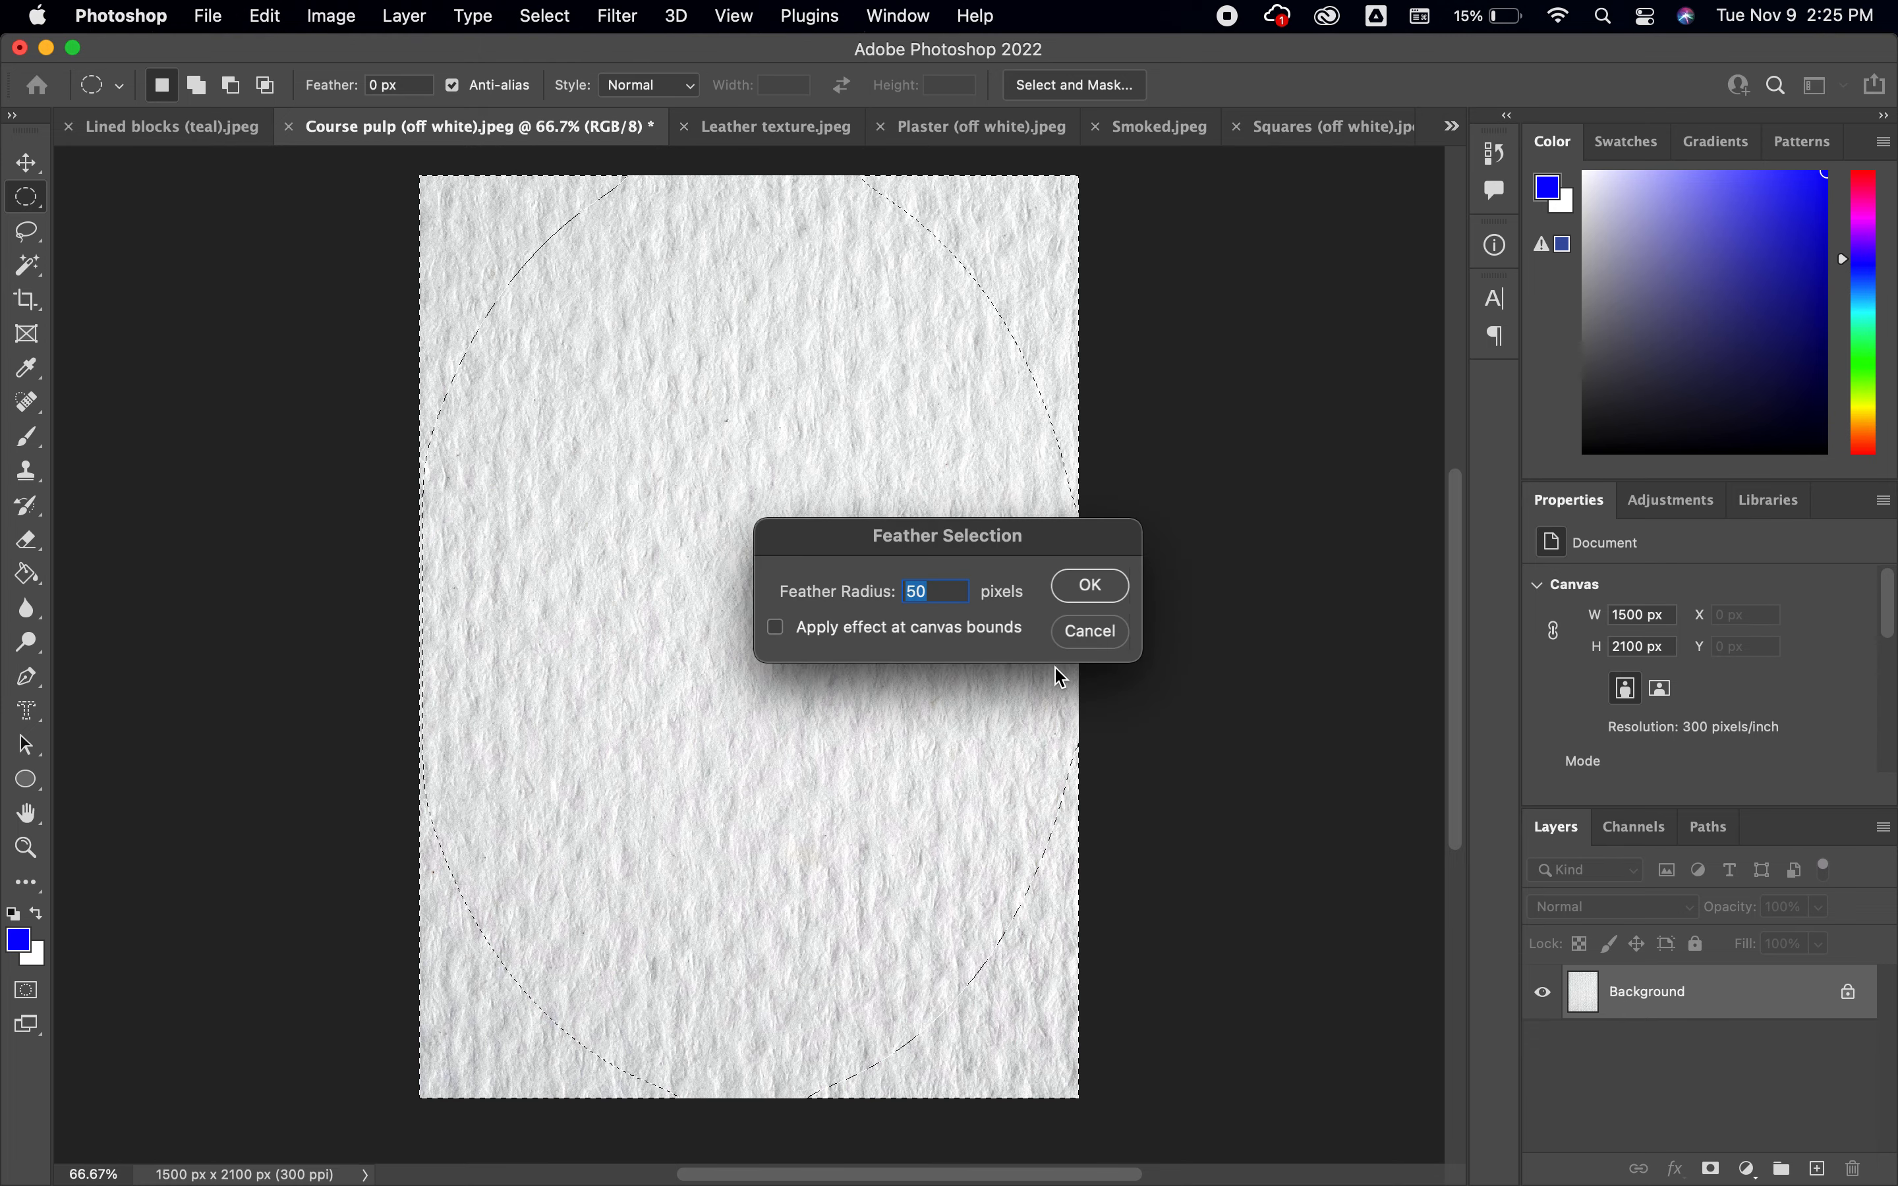
text(500)
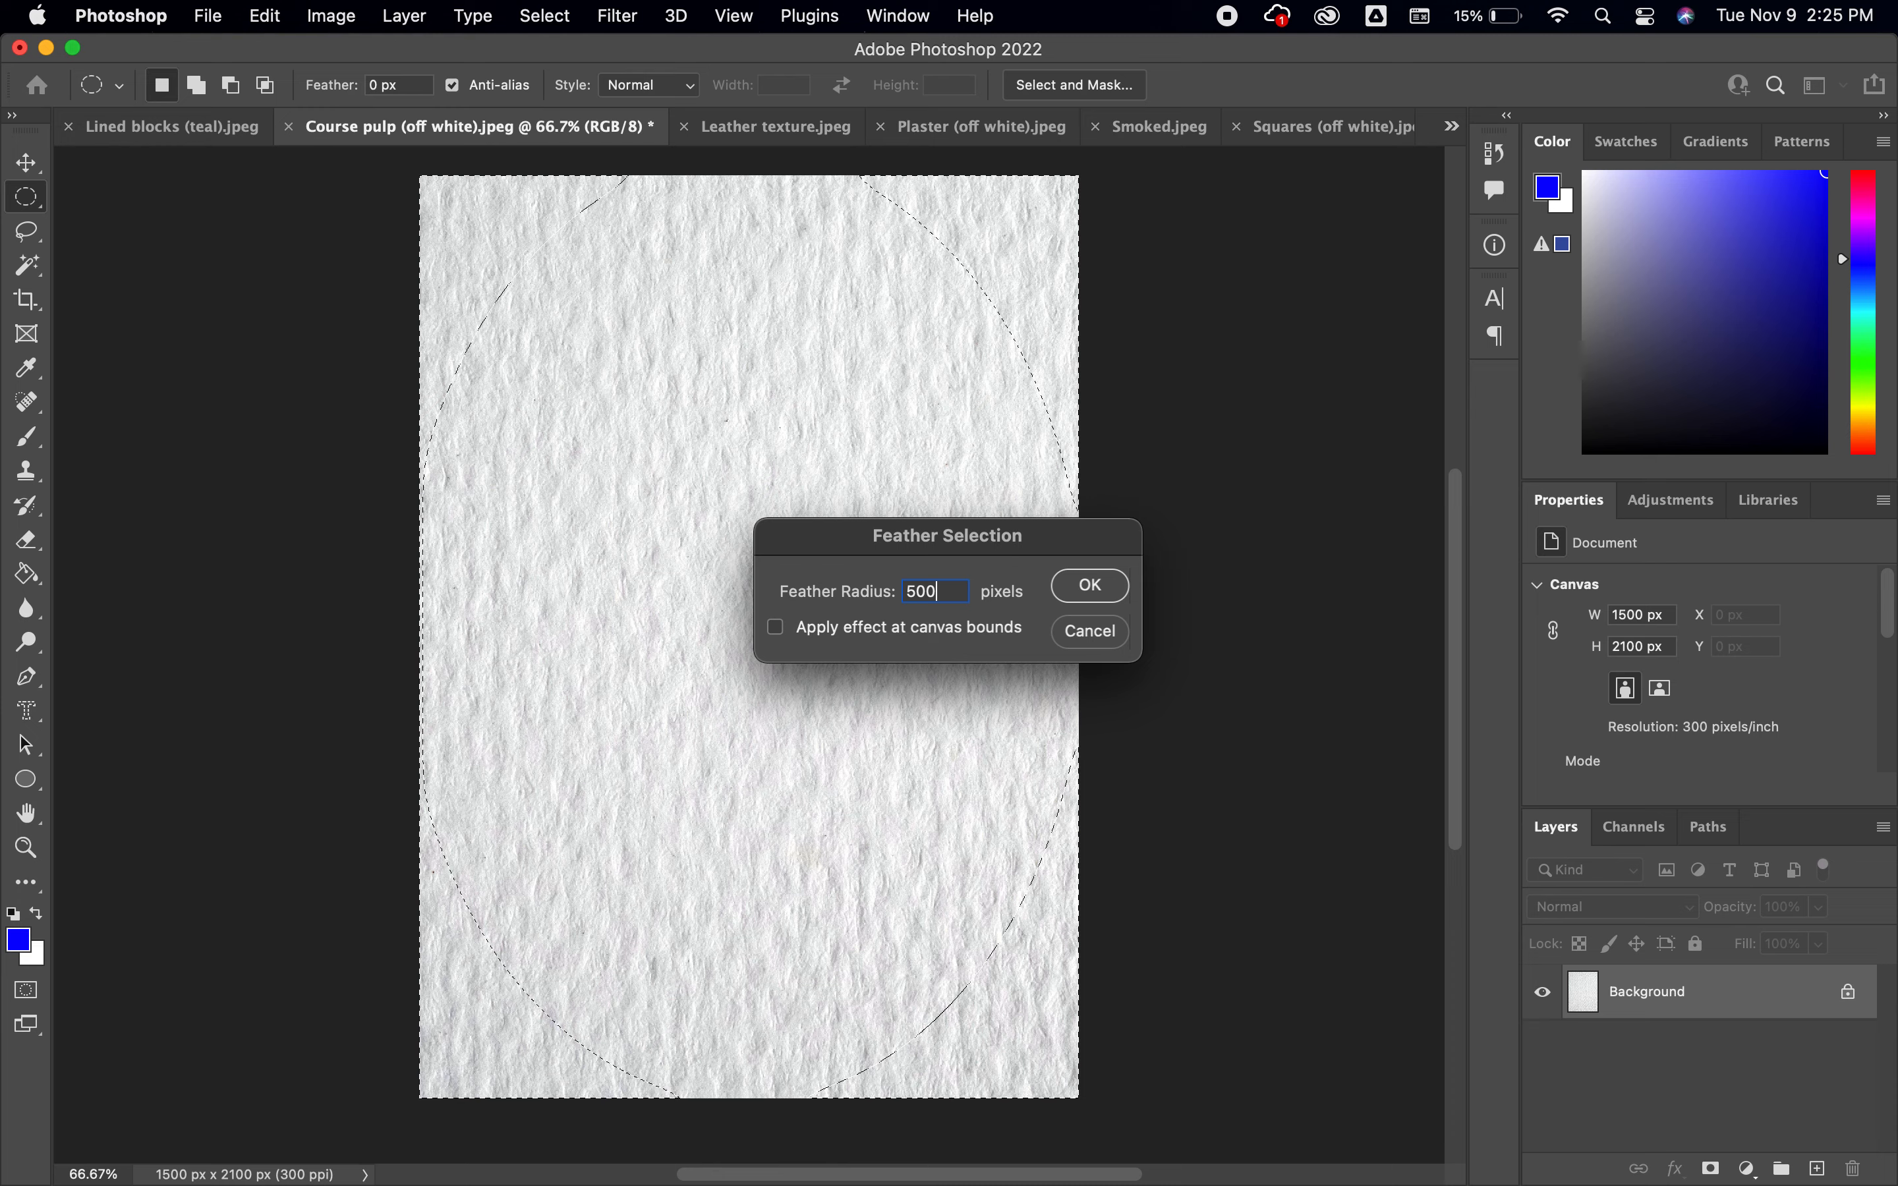
key(Return)
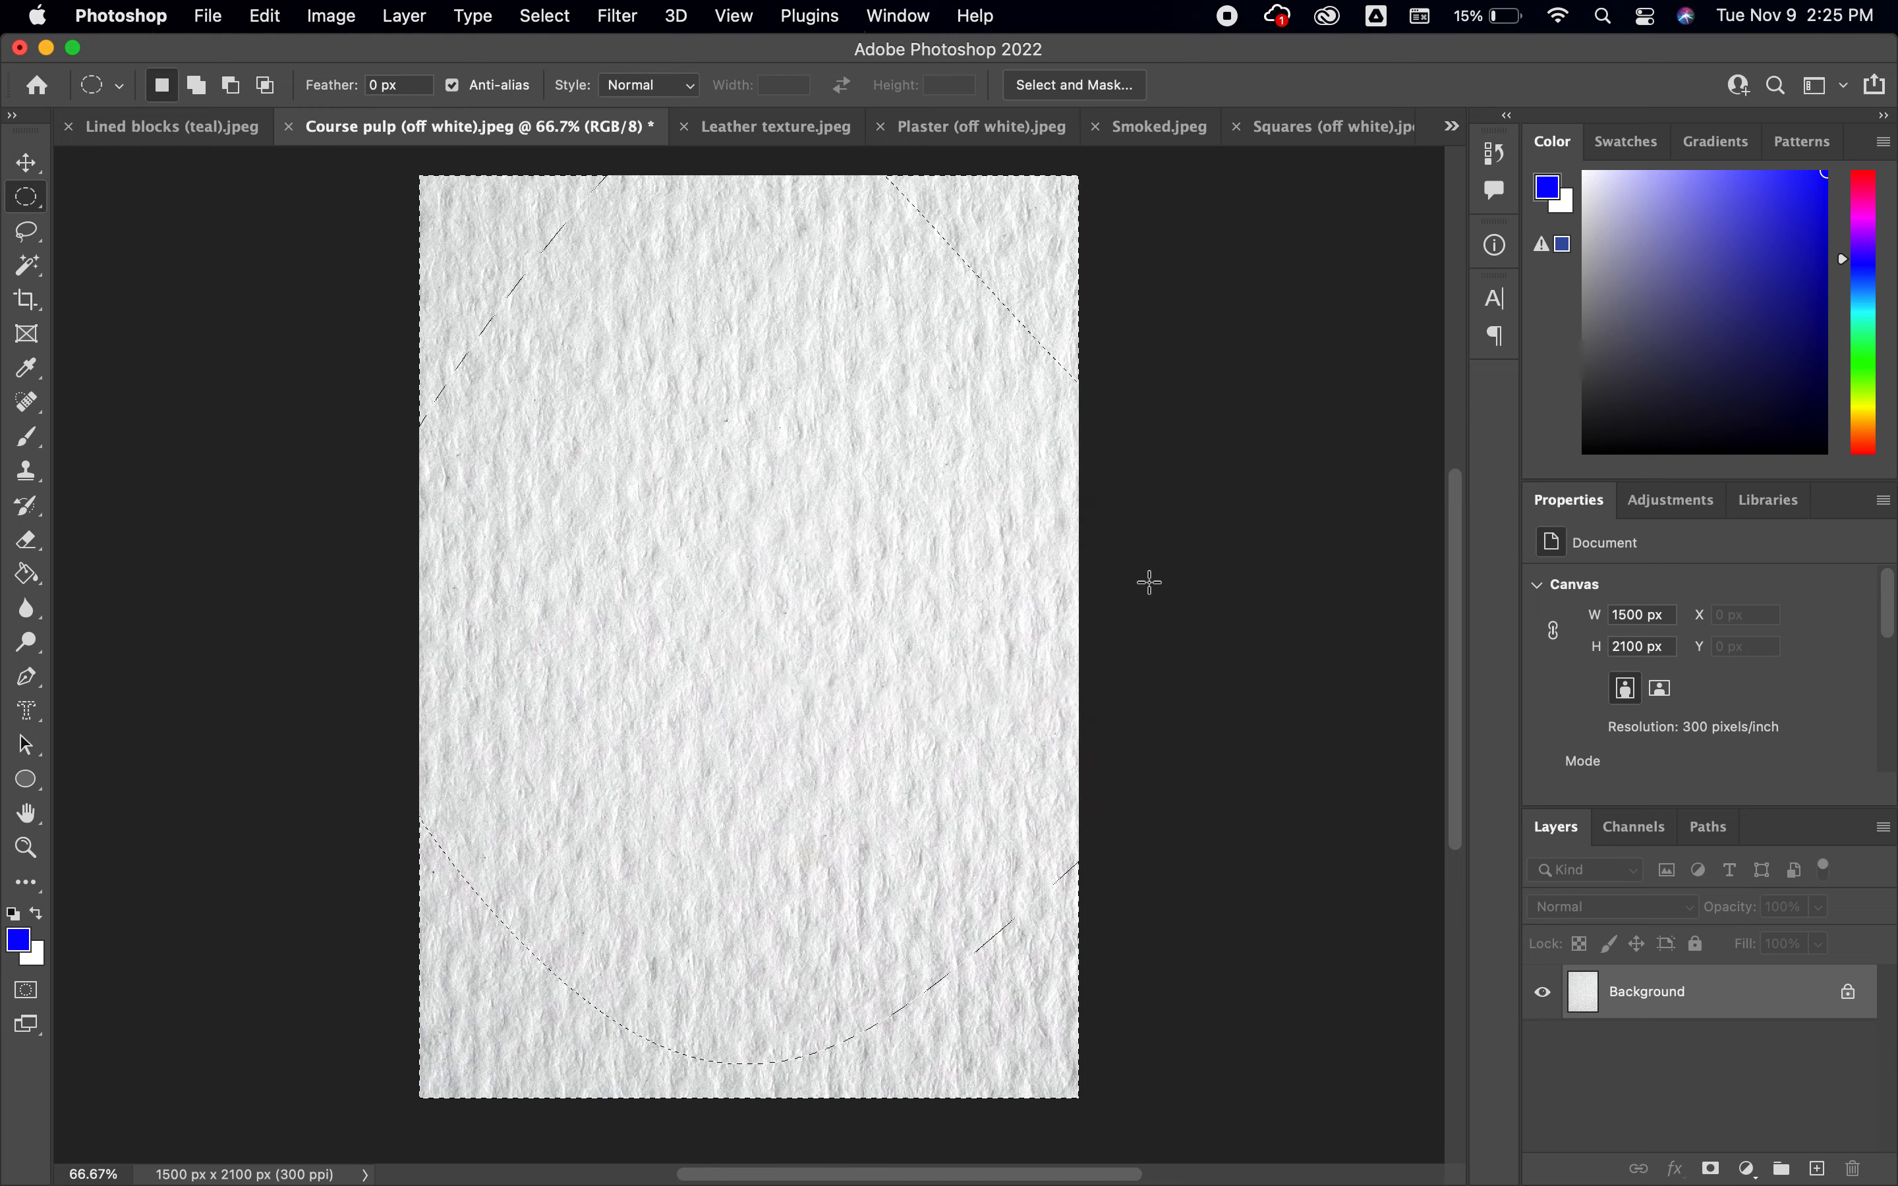
key(q)
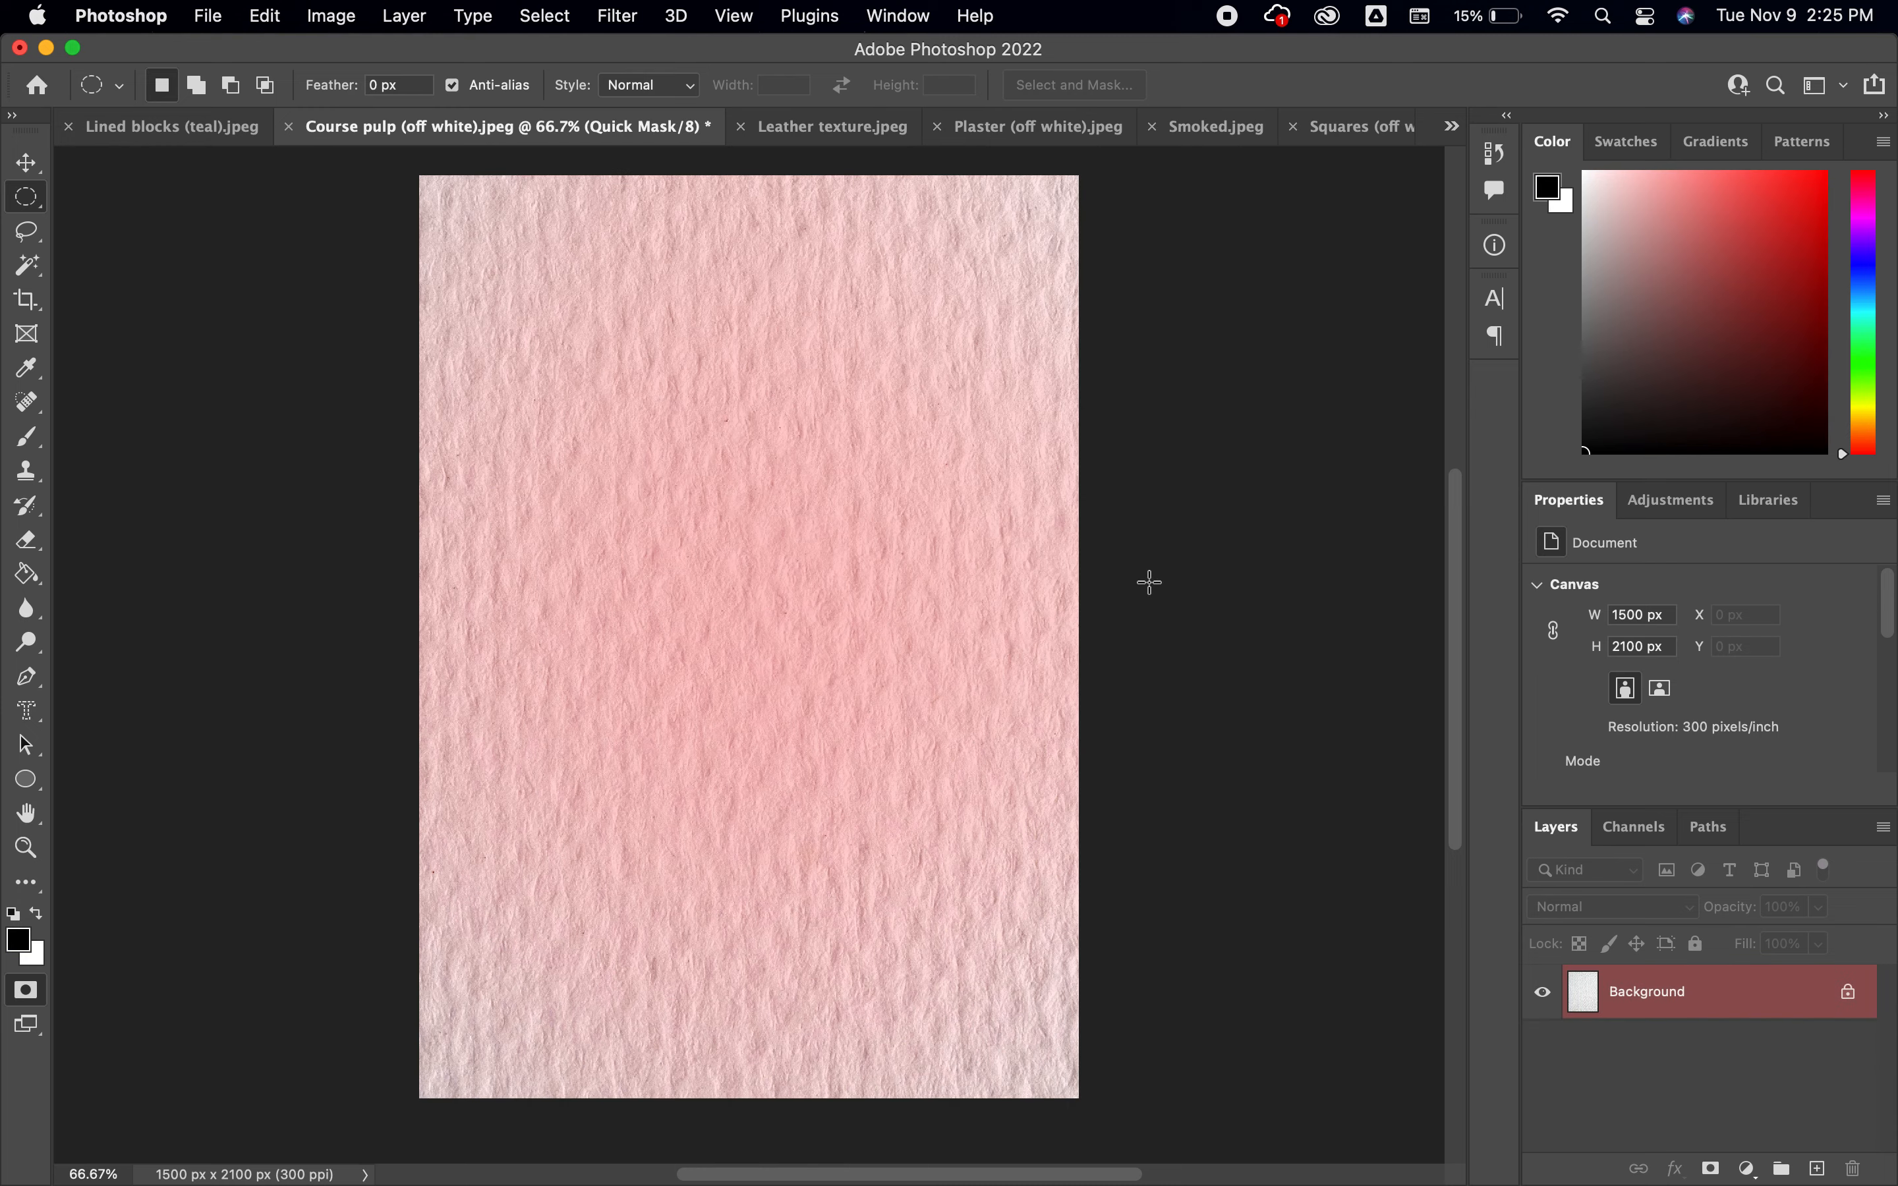
key(q)
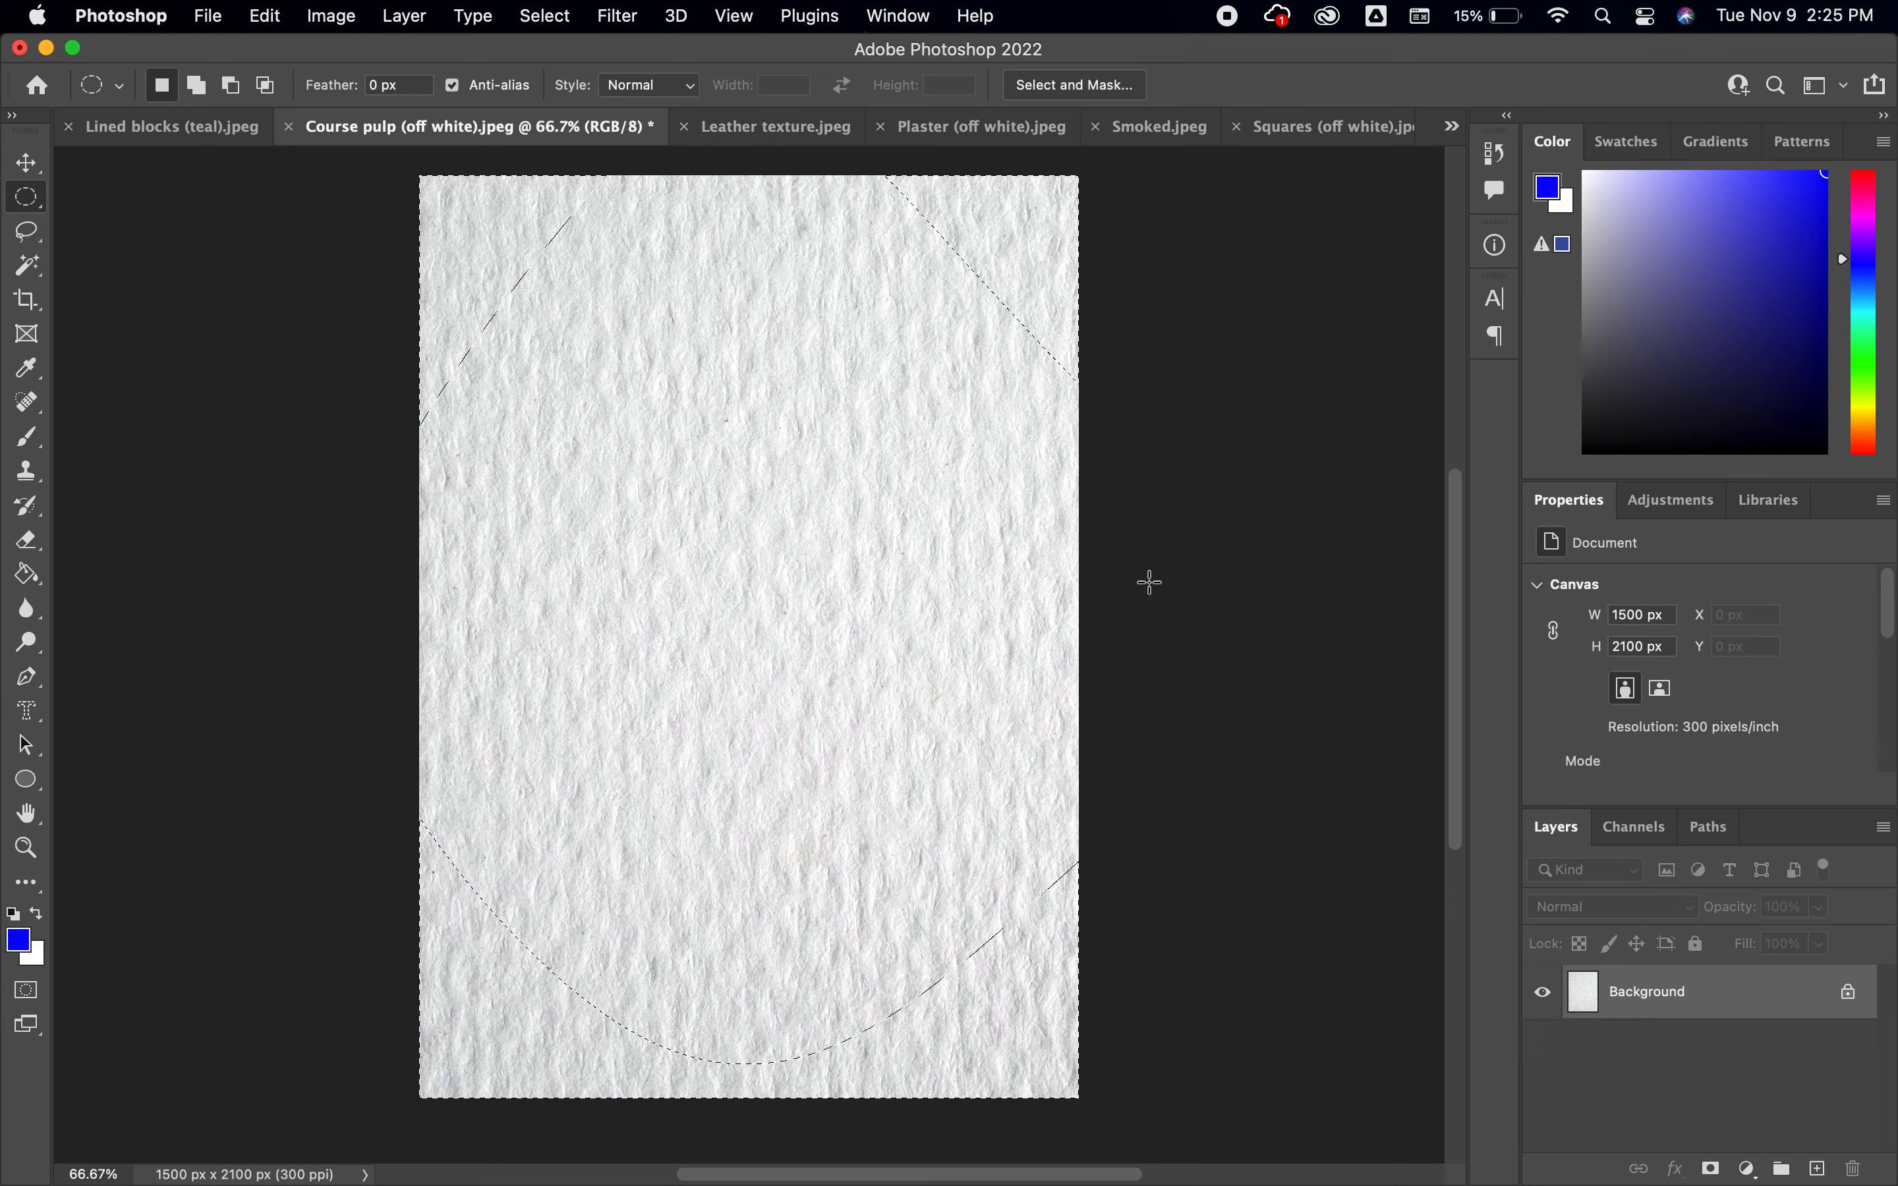
Activate the Brush tool and reset the foreground and background colors to the default black and white
key(b)
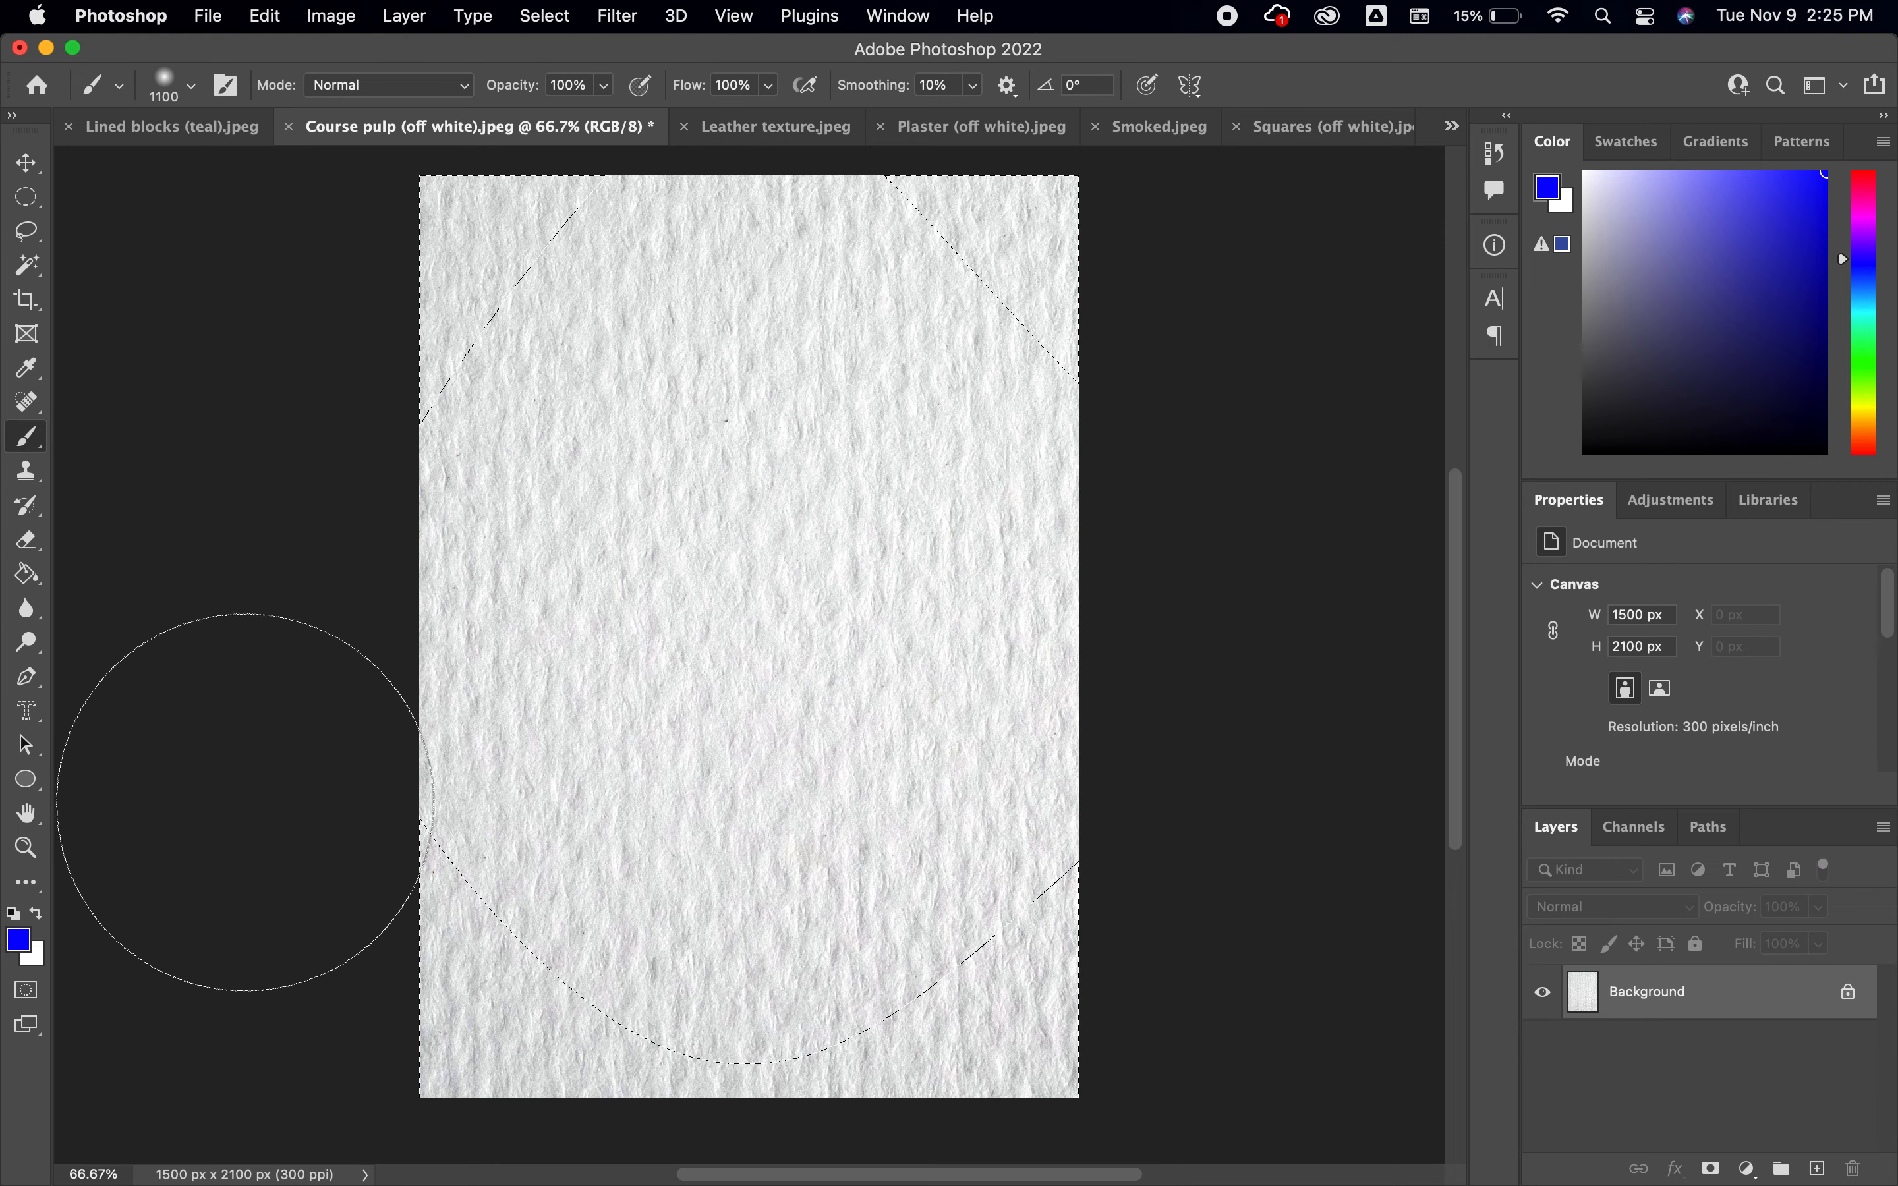
click(13, 914)
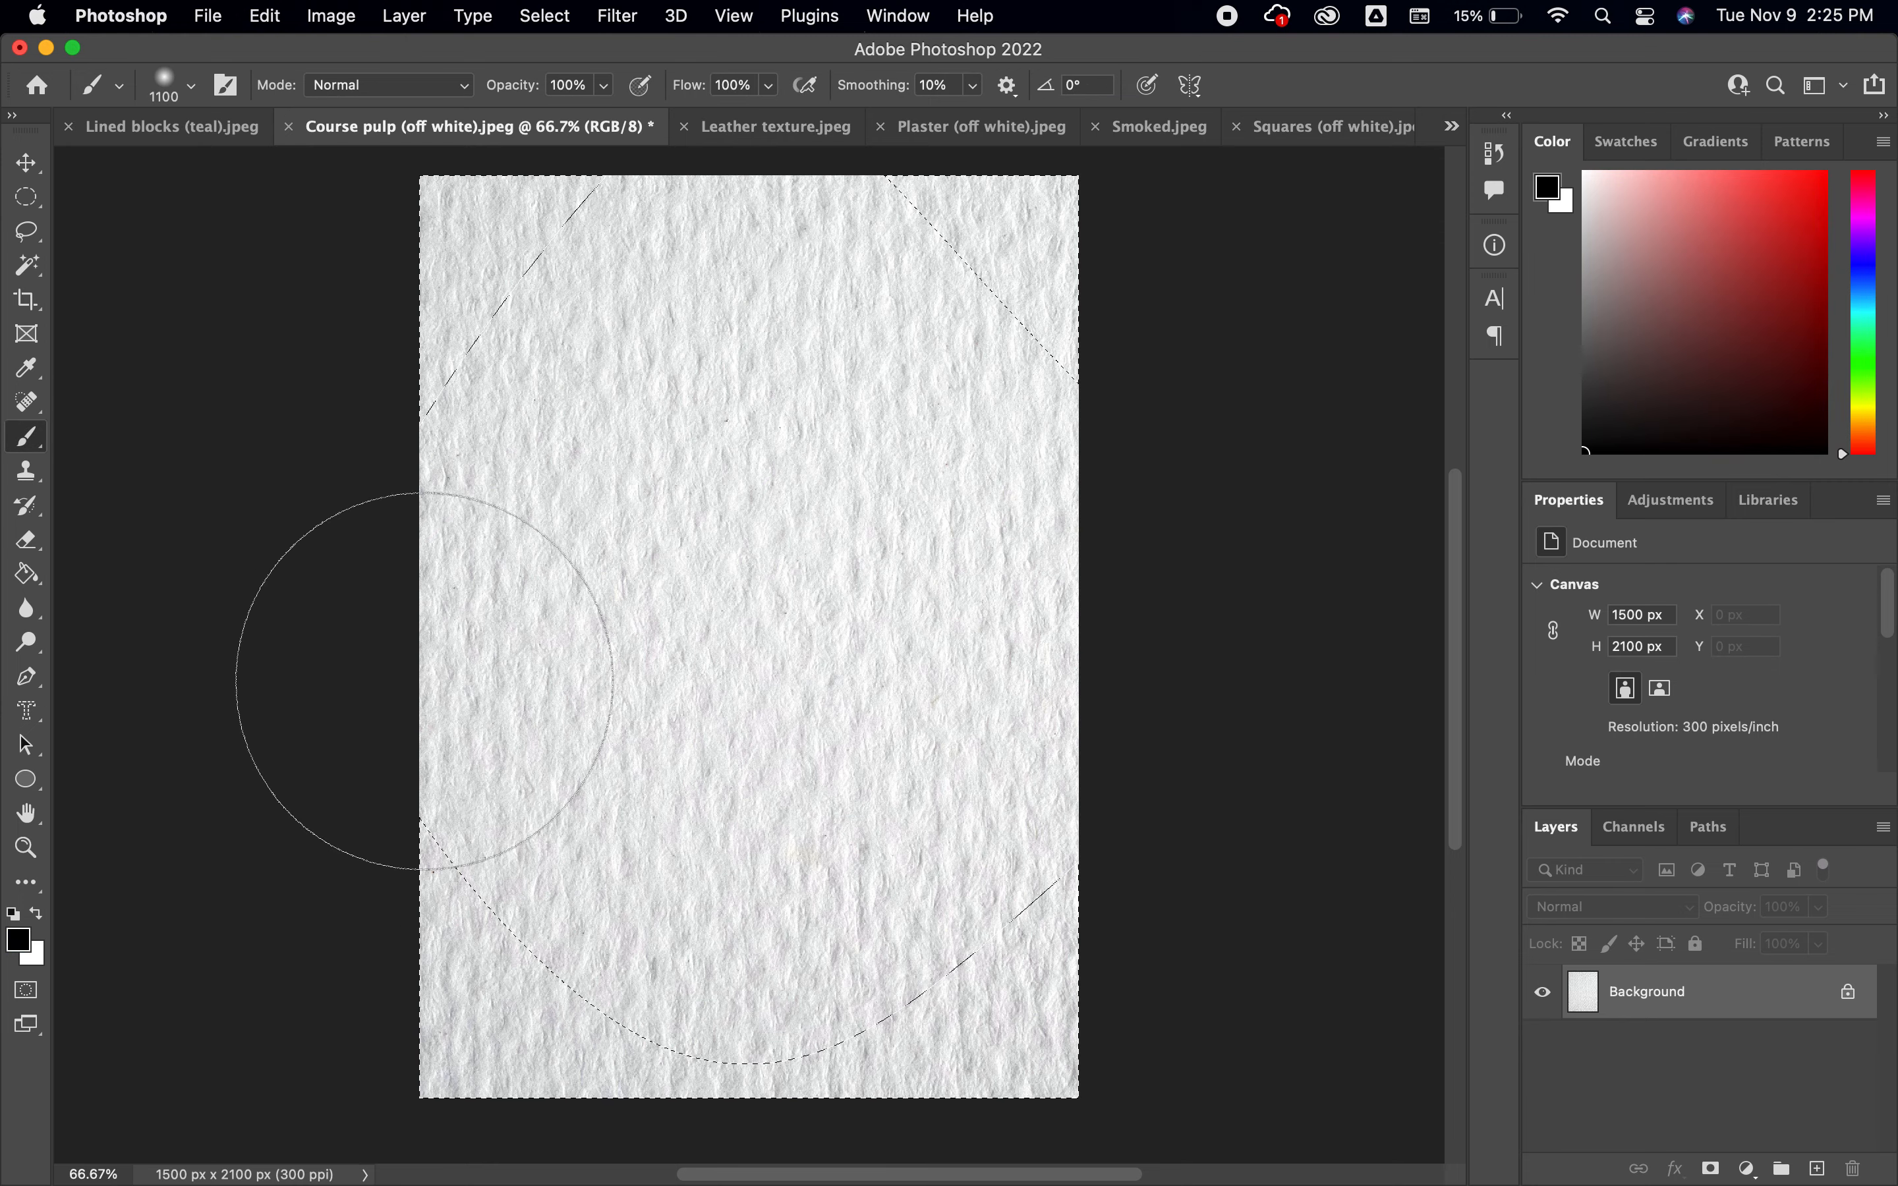
Try painting black over the feathered selection directly on the Background layer and deselecting, and undo the deselection and the painting
mouse_move(430, 324)
mouse_down()
mouse_move(581, 280)
mouse_move(411, 190)
mouse_move(767, 186)
mouse_move(842, 277)
mouse_move(909, 133)
mouse_move(957, 197)
mouse_move(981, 431)
mouse_up()
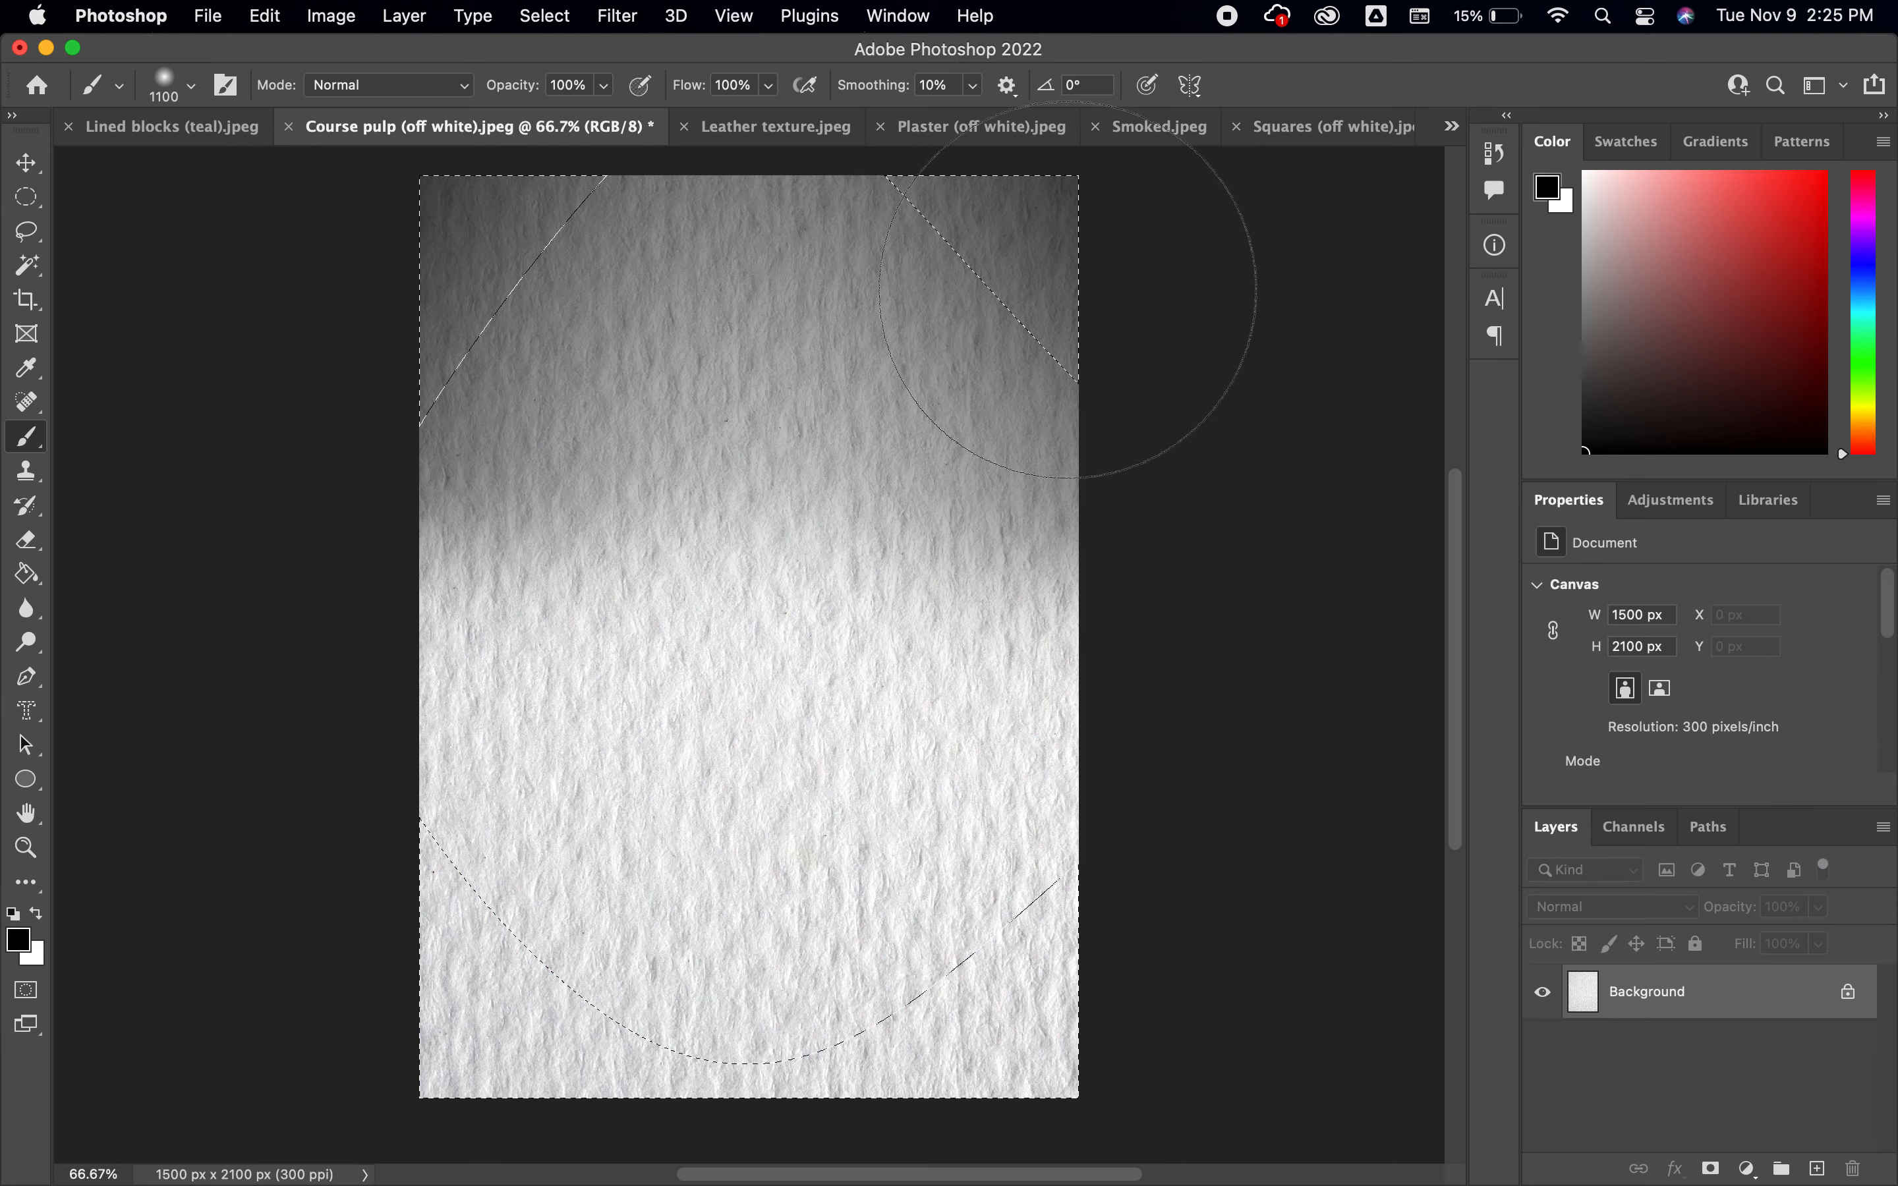
mouse_move(1068, 290)
mouse_down()
mouse_move(1017, 408)
mouse_move(796, 468)
mouse_move(618, 460)
mouse_move(744, 394)
mouse_move(738, 507)
mouse_move(674, 699)
mouse_move(446, 804)
mouse_move(586, 660)
mouse_move(635, 879)
mouse_move(383, 1176)
mouse_move(360, 1008)
mouse_move(721, 932)
mouse_move(938, 1087)
mouse_move(904, 1062)
mouse_move(906, 1161)
mouse_move(1042, 1075)
mouse_move(1109, 751)
mouse_up()
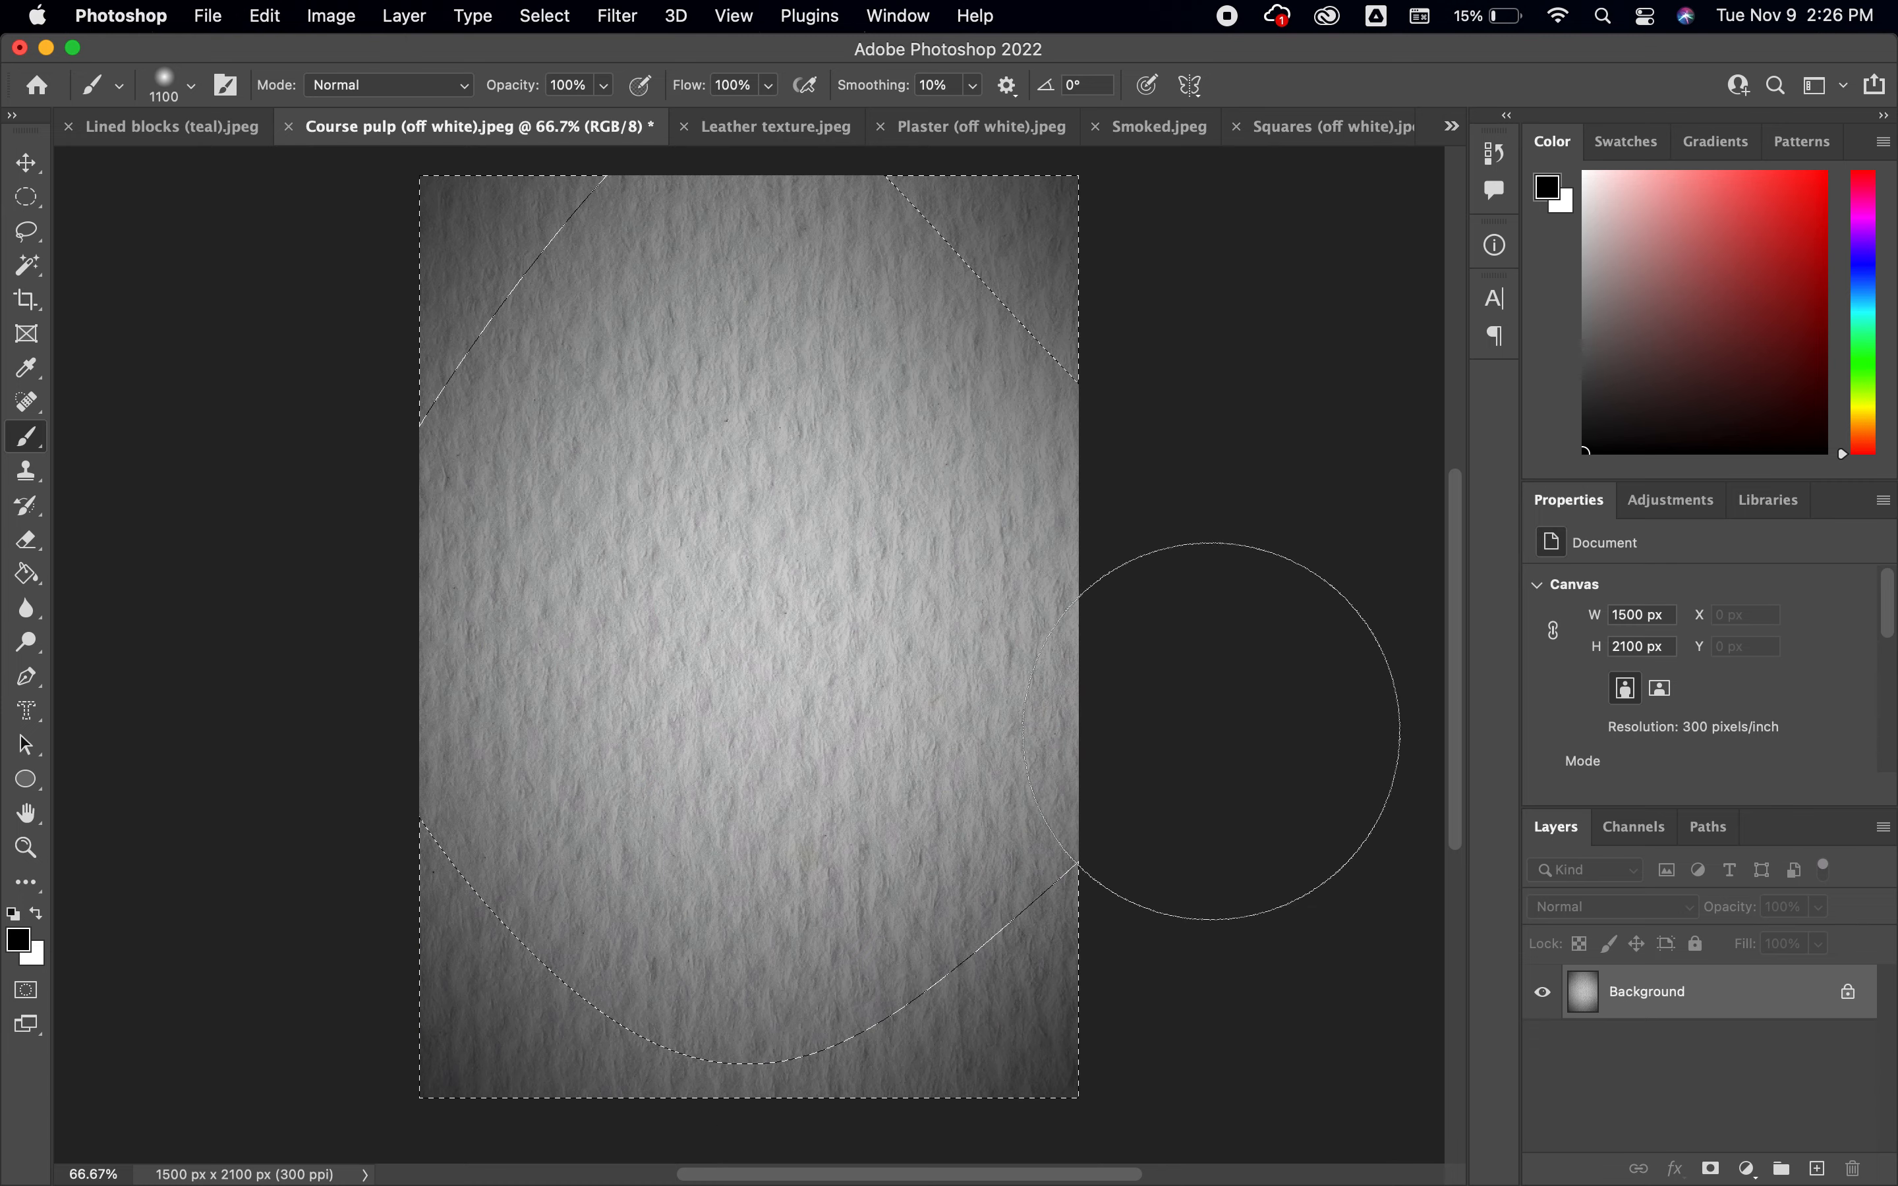
key(super+d)
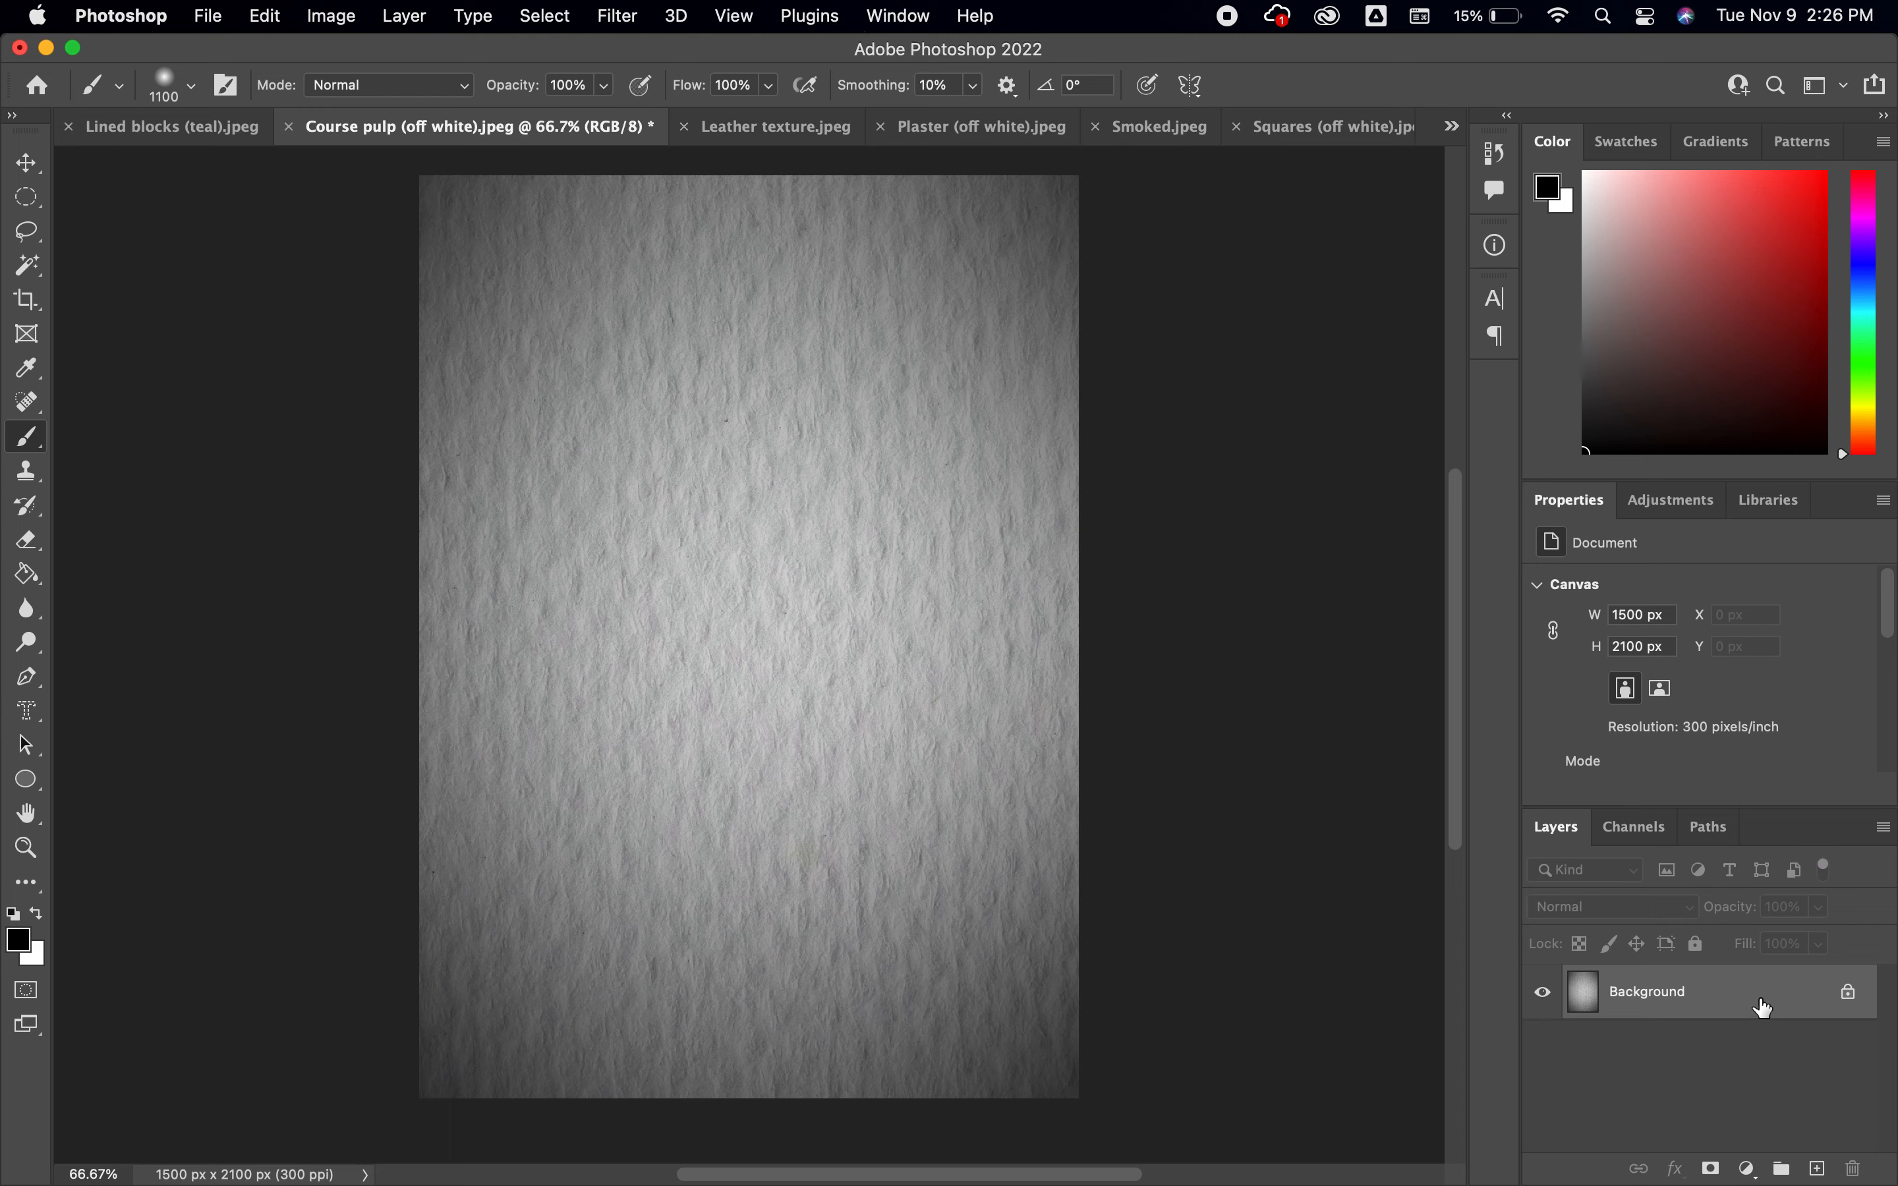
key(super+z)
key(super+z)
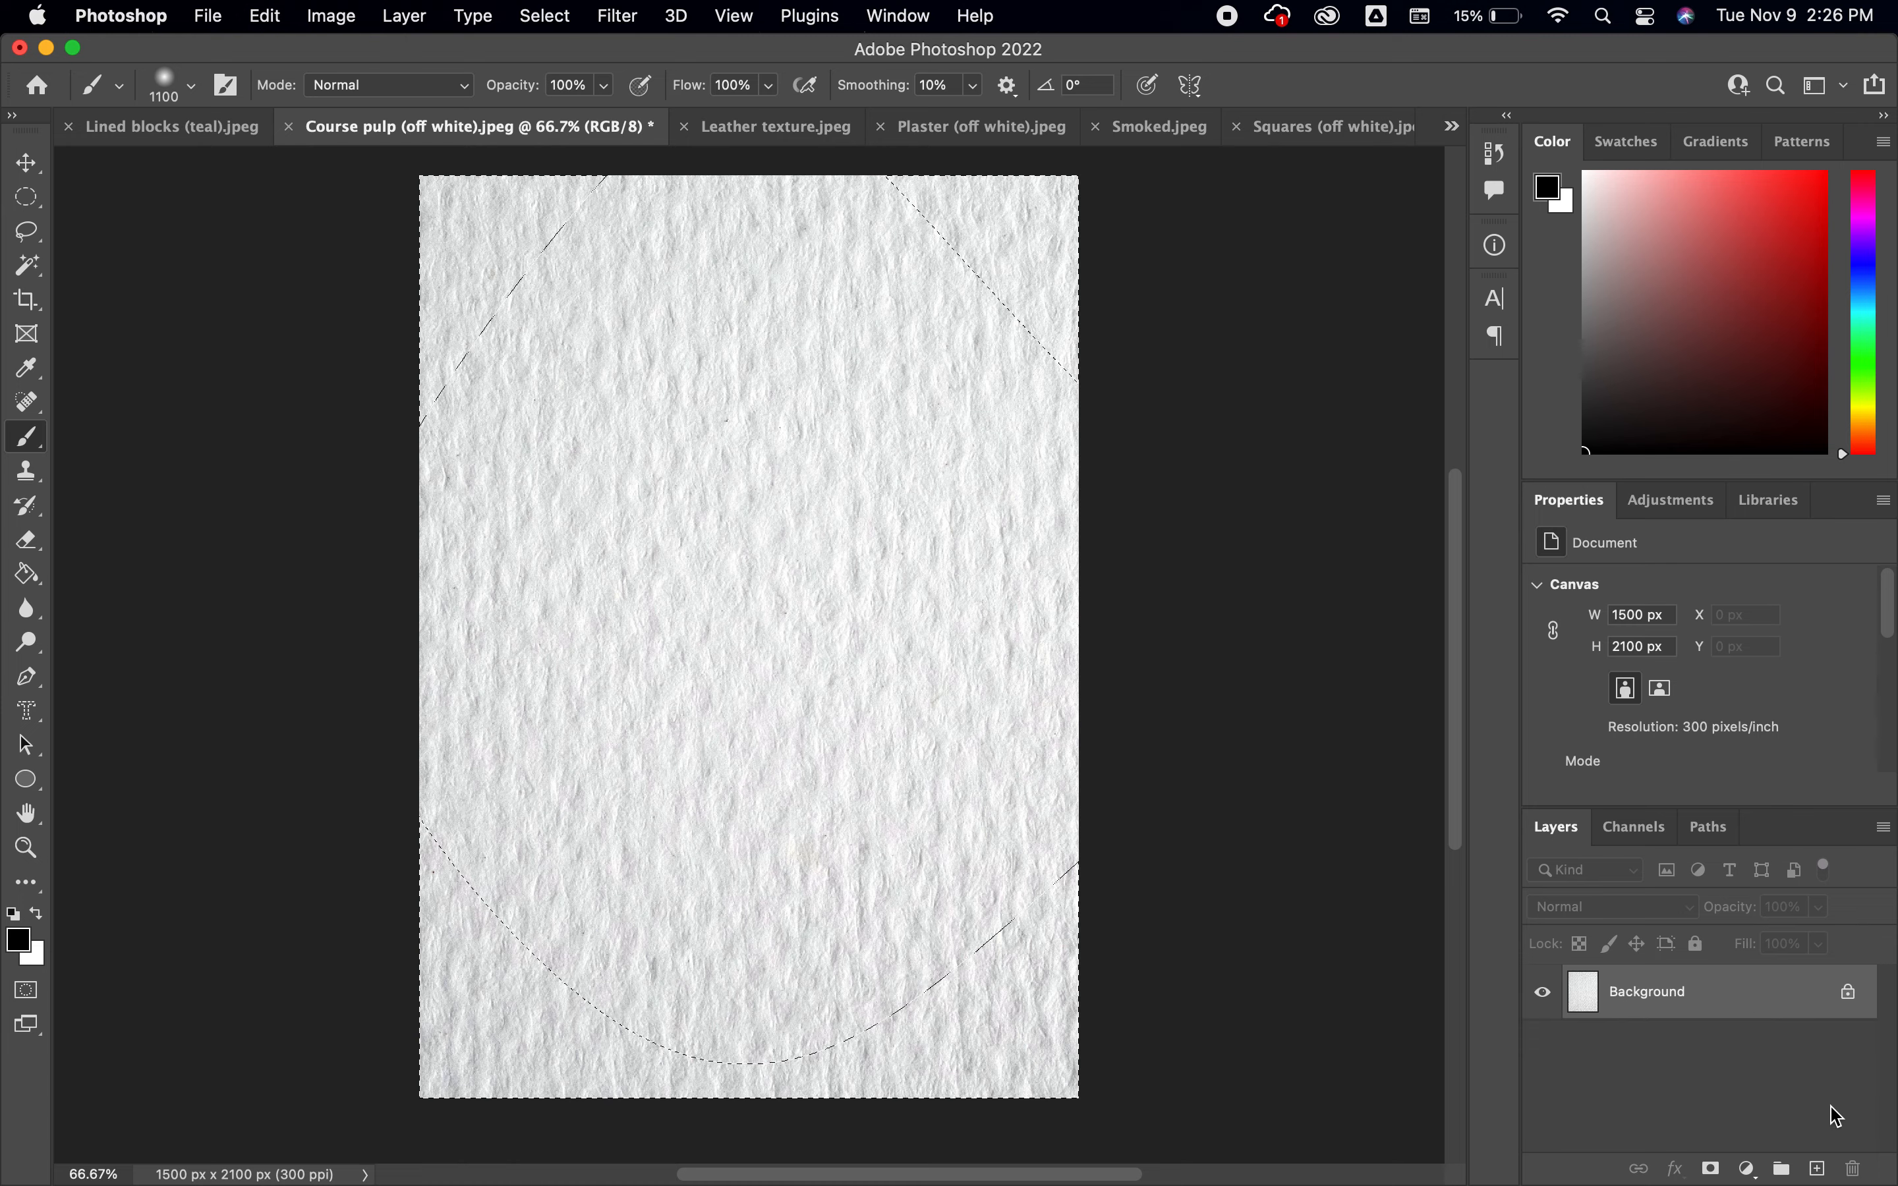
Add a new layer, paint black over the feathered selection to darken the texture's edges, and deselect
click(1819, 1168)
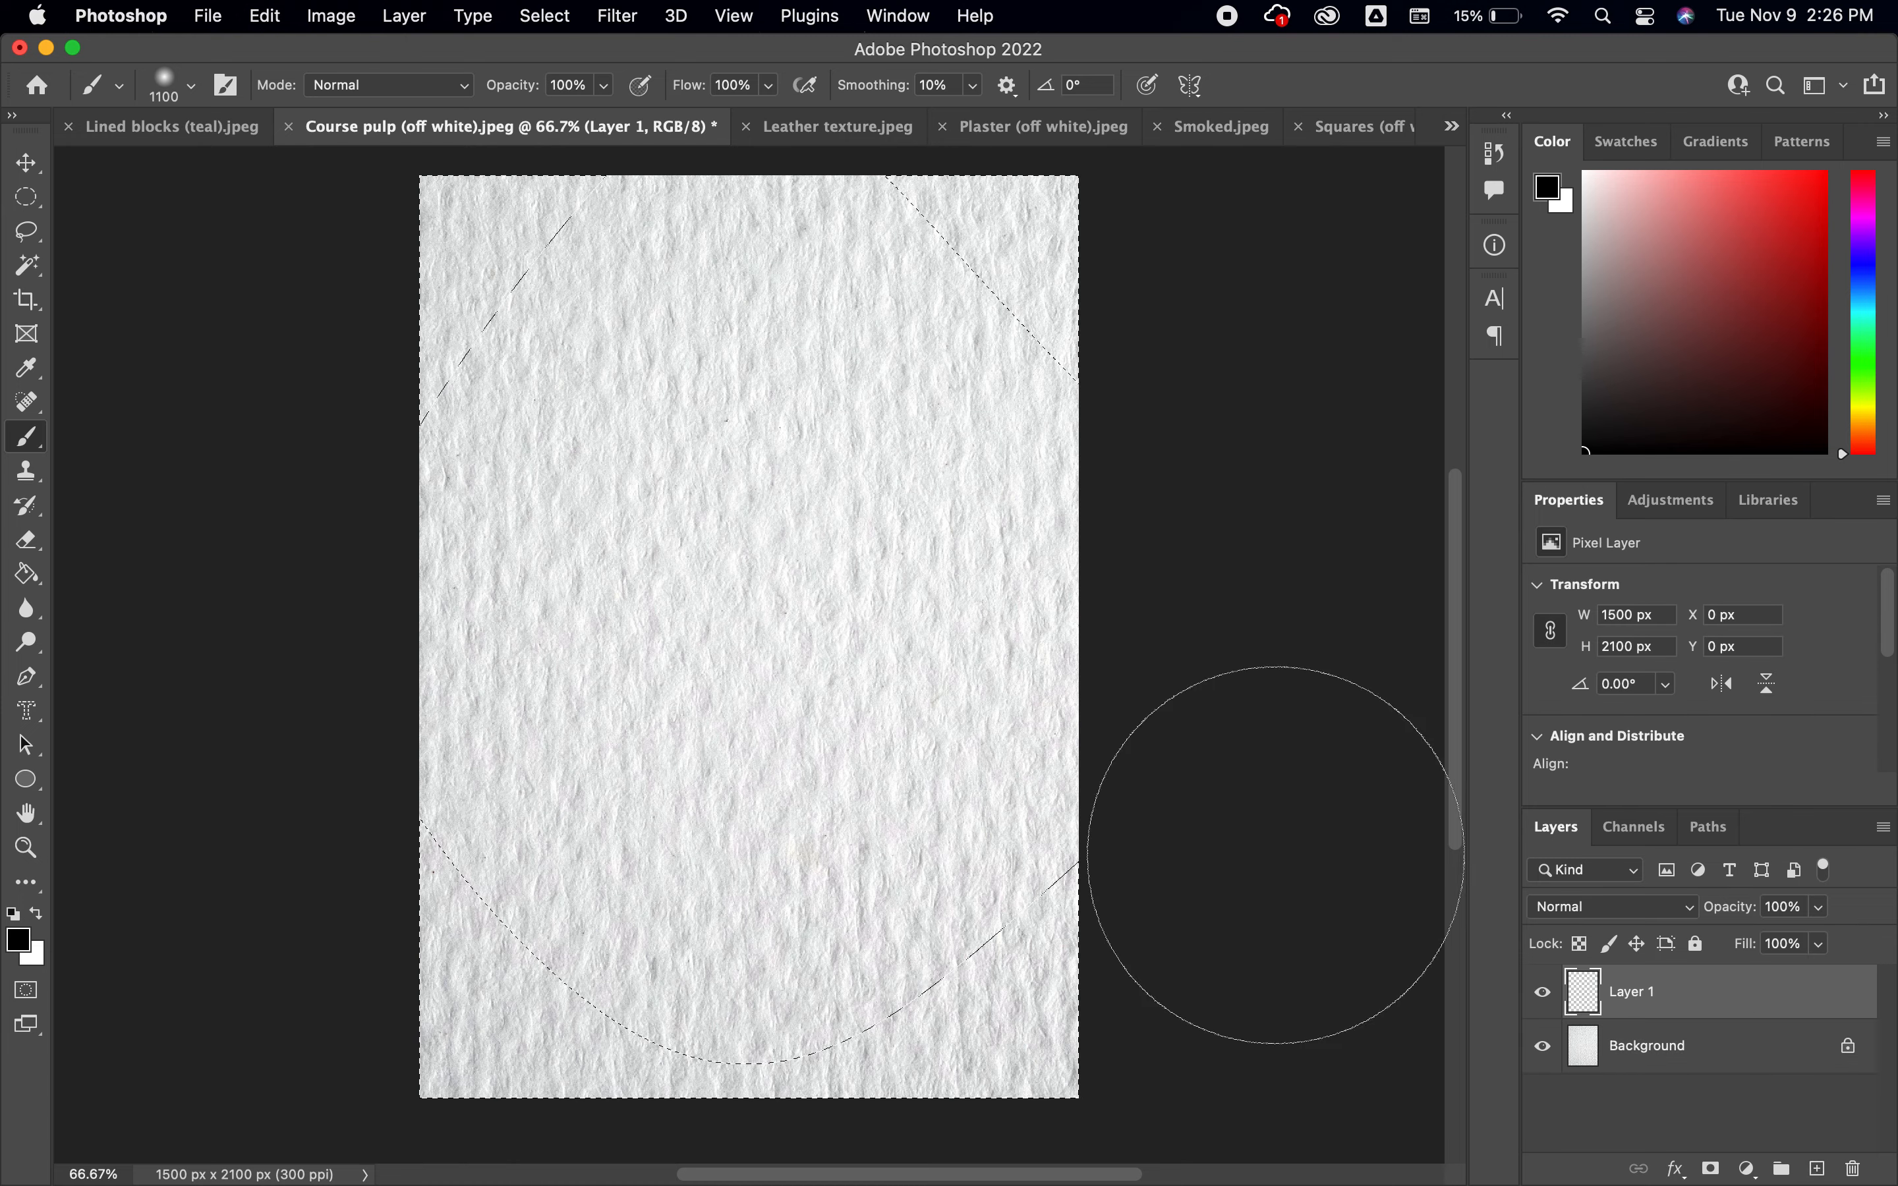
mouse_move(1165, 846)
mouse_down()
mouse_move(964, 1030)
mouse_move(870, 977)
mouse_move(477, 1000)
mouse_move(514, 998)
mouse_move(481, 843)
mouse_move(595, 800)
mouse_move(666, 725)
mouse_move(886, 784)
mouse_move(1157, 657)
mouse_move(1112, 608)
mouse_move(655, 613)
mouse_move(618, 523)
mouse_move(634, 440)
mouse_move(497, 252)
mouse_move(536, 285)
mouse_move(566, 242)
mouse_move(795, 249)
mouse_move(945, 309)
mouse_move(1072, 243)
mouse_move(1327, 676)
mouse_up()
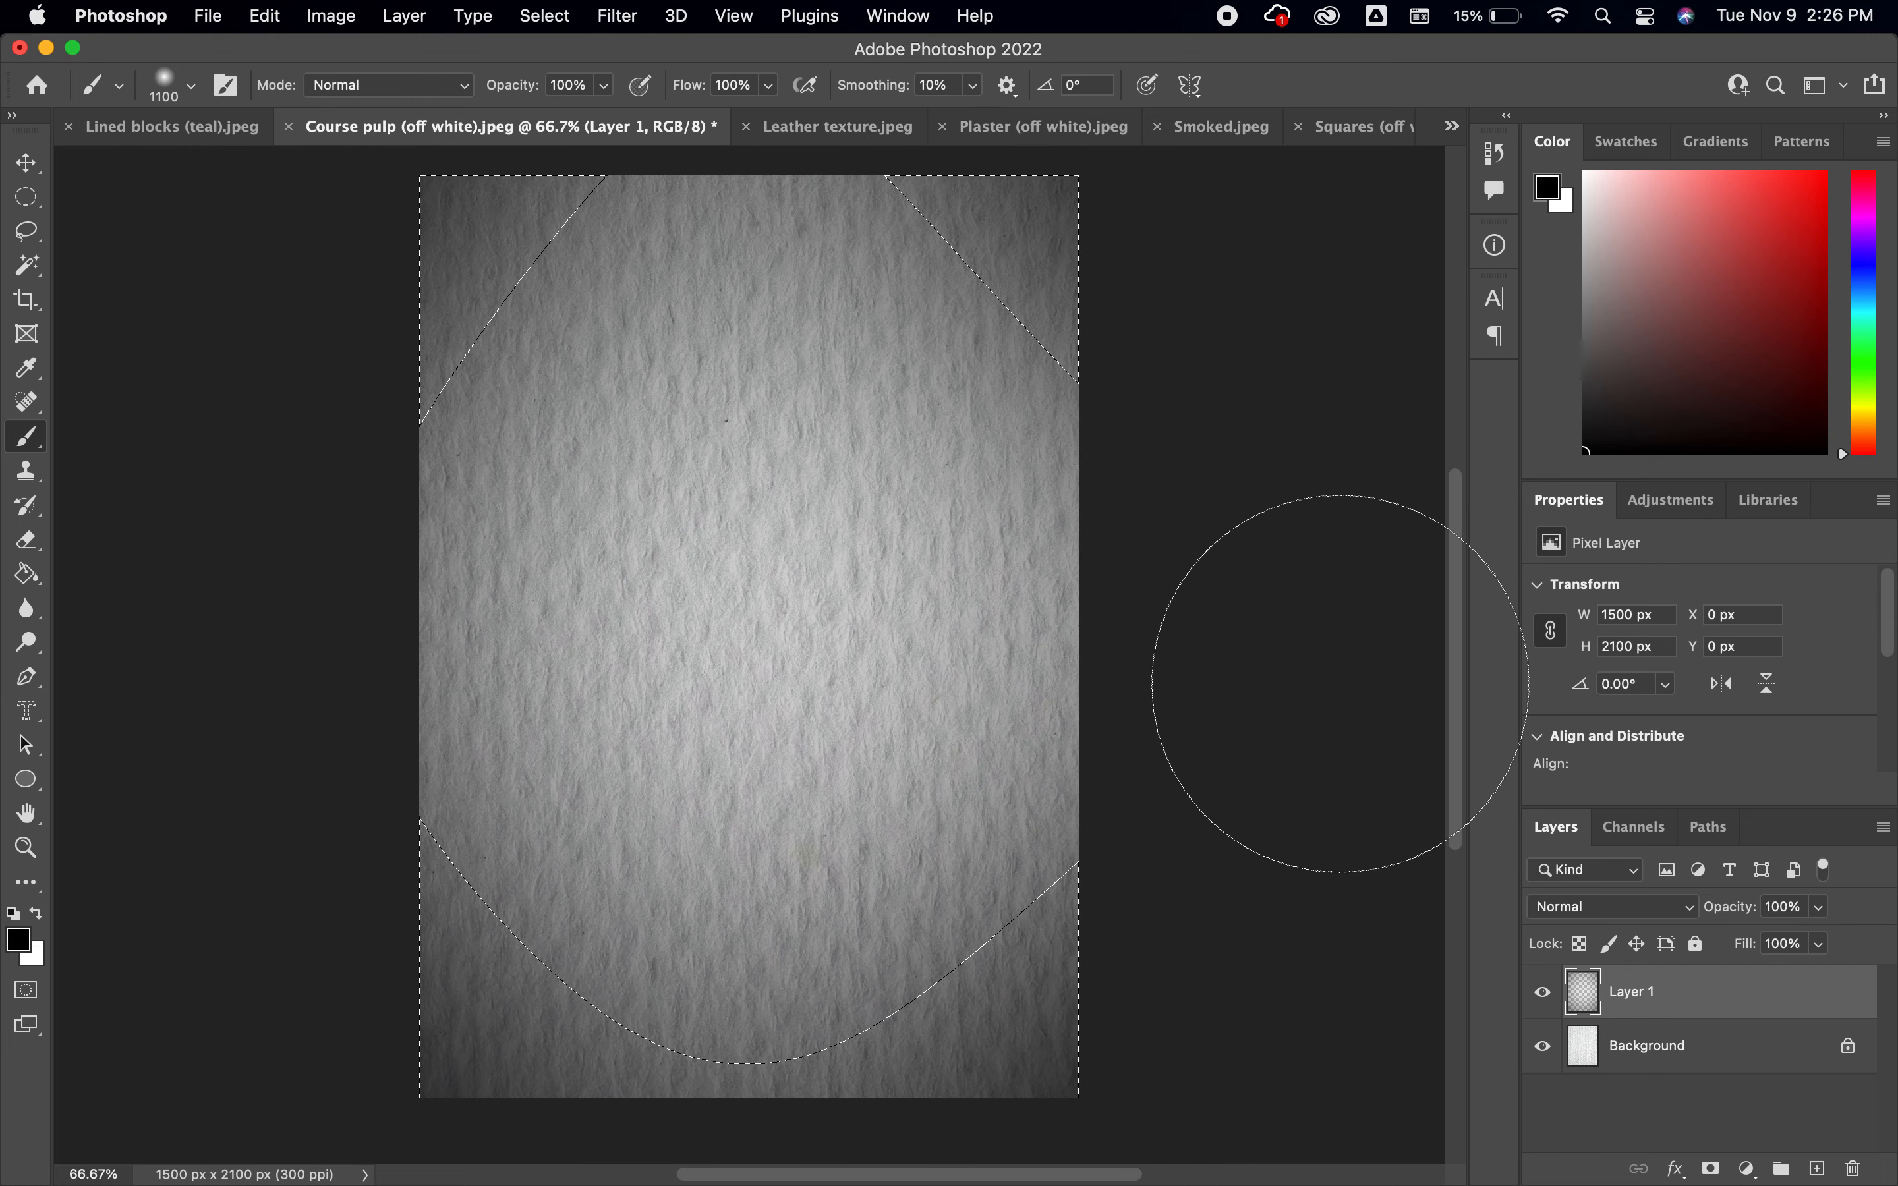
key(super+d)
Try different opacities for the black vignette layer and settle on 67%
click(1821, 912)
drag(1826, 950, 1782, 951)
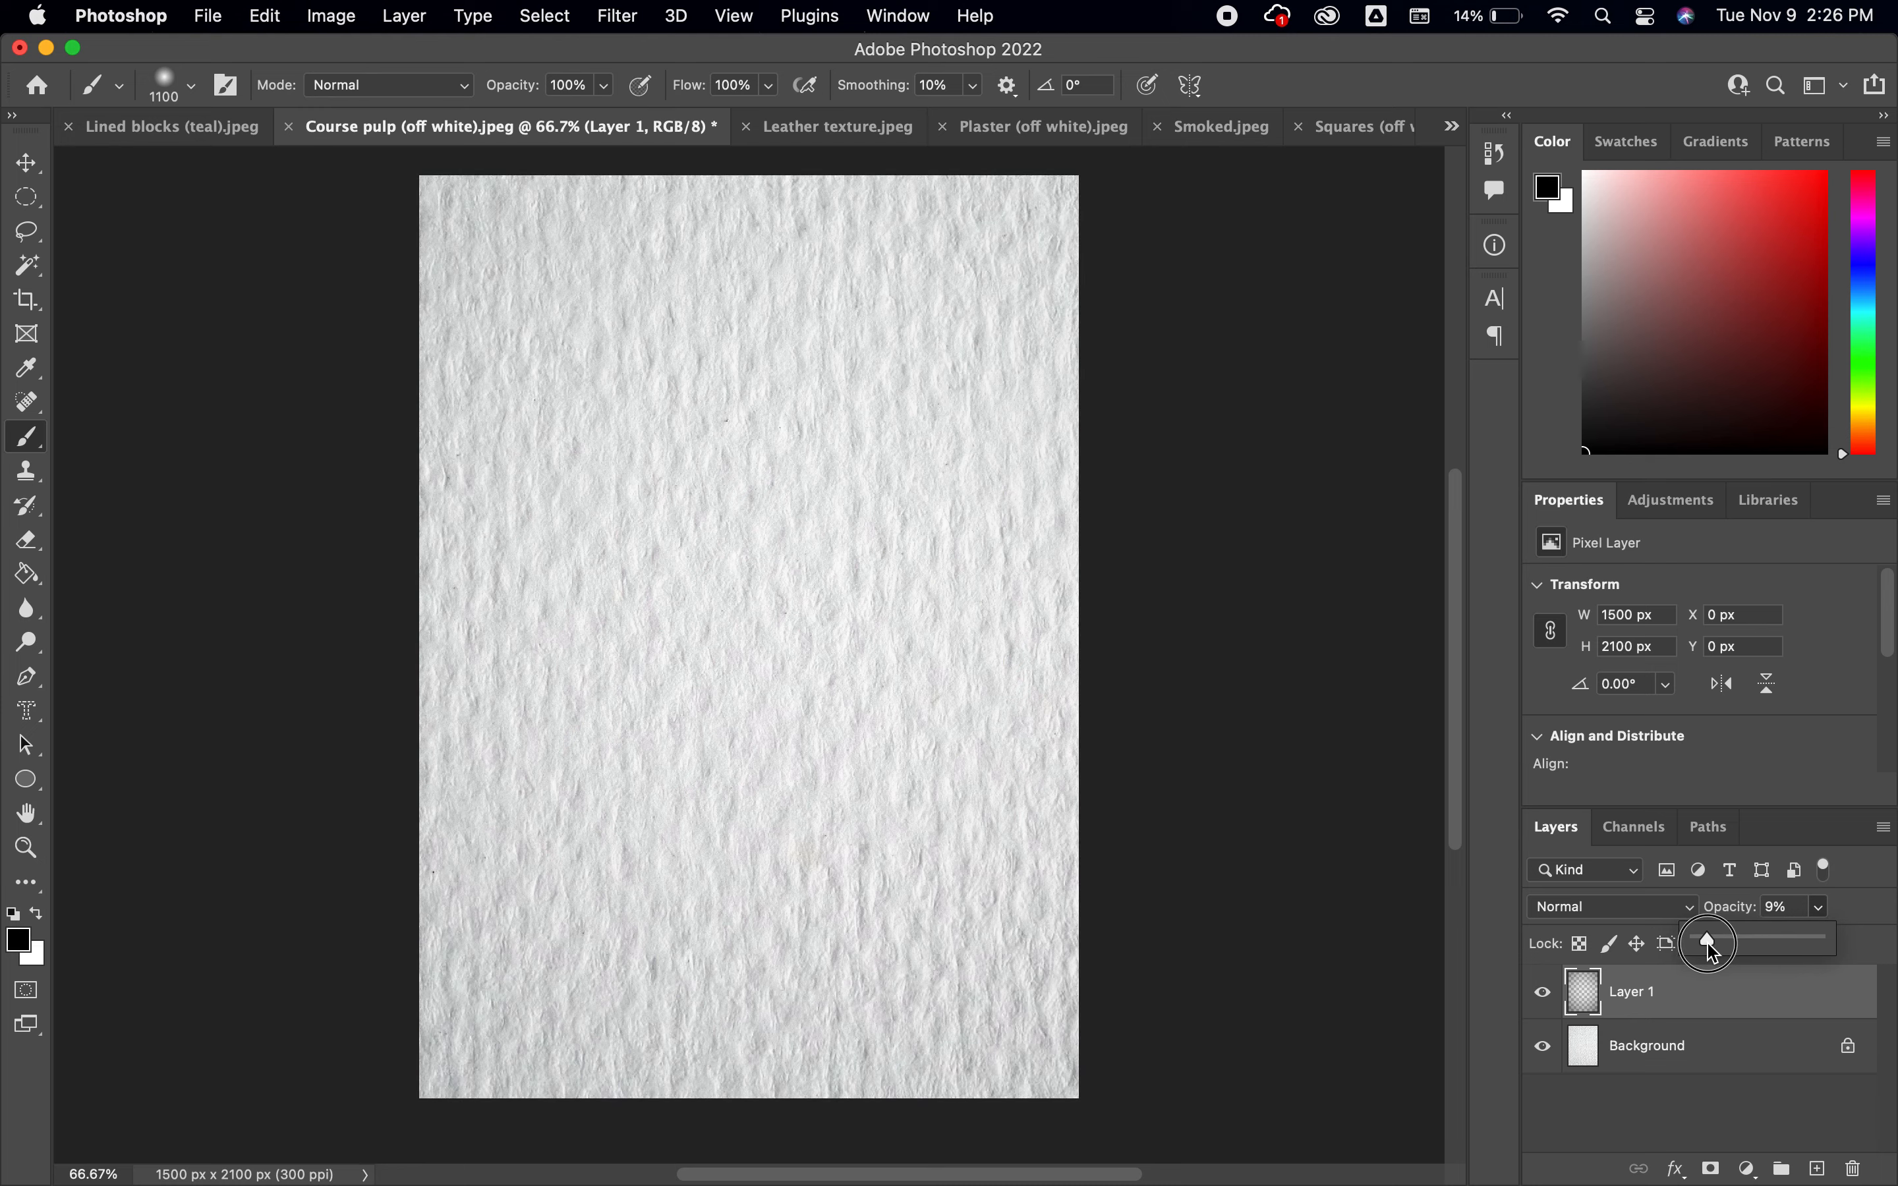
drag(1719, 951, 1784, 951)
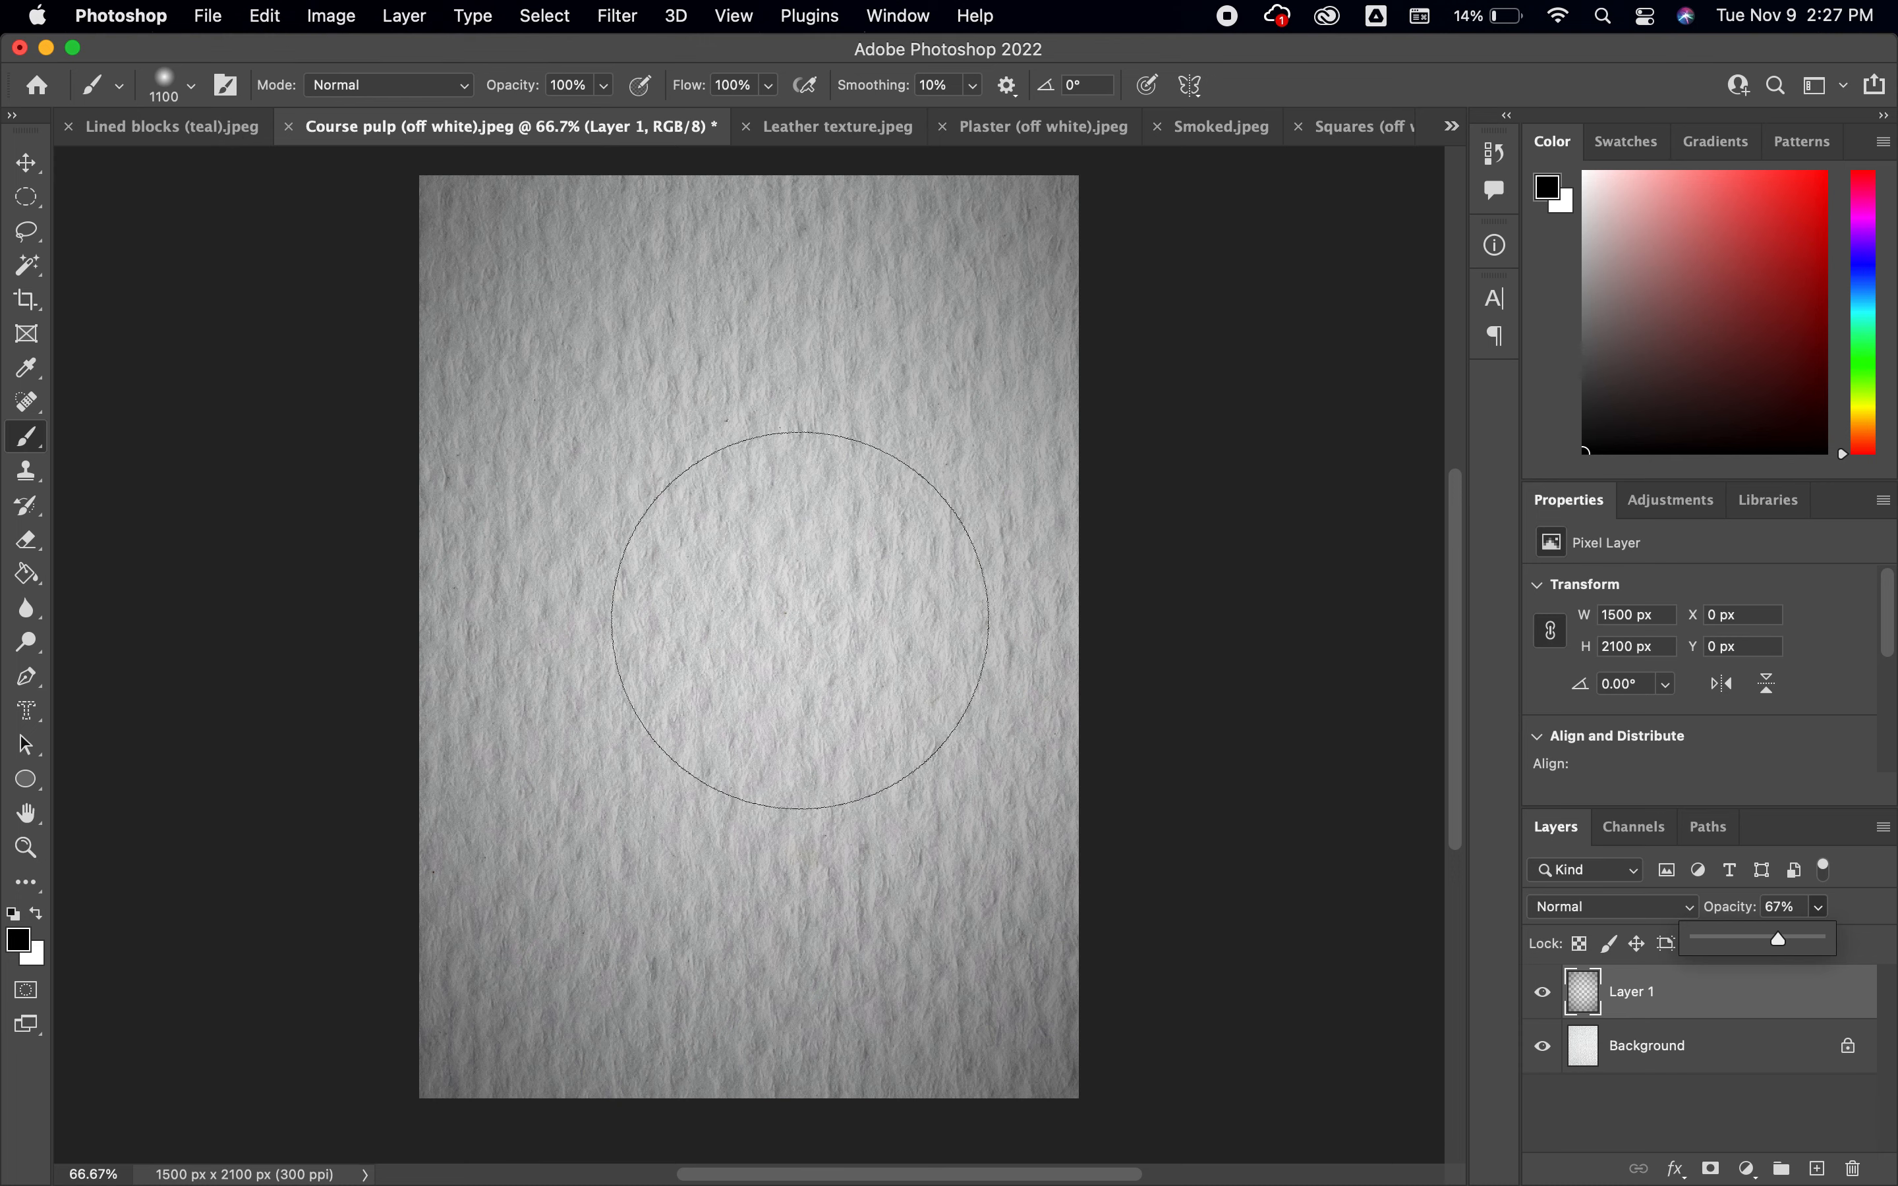
Close the course pulp document without saving, and close the leather, plaster, smoked and squares texture documents
click(289, 127)
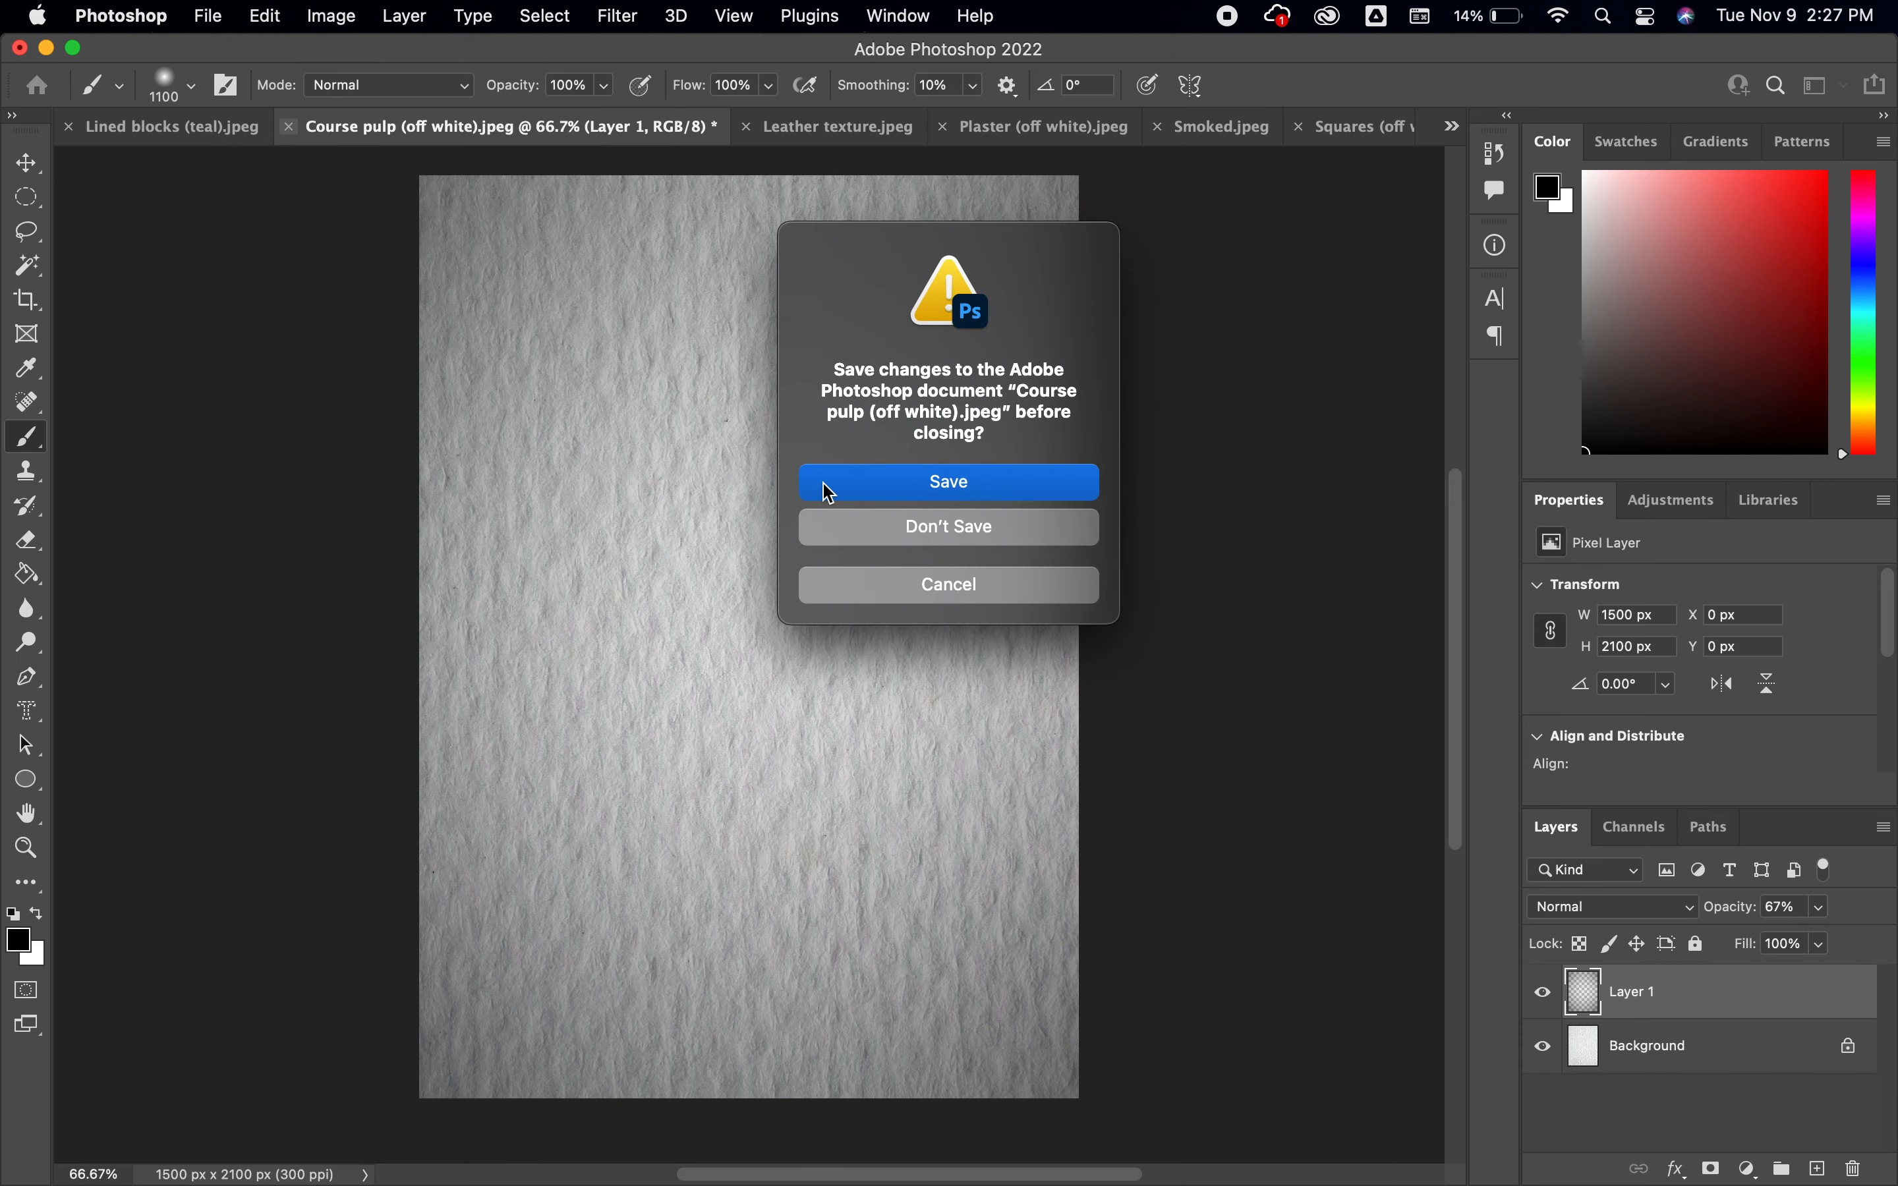
click(962, 535)
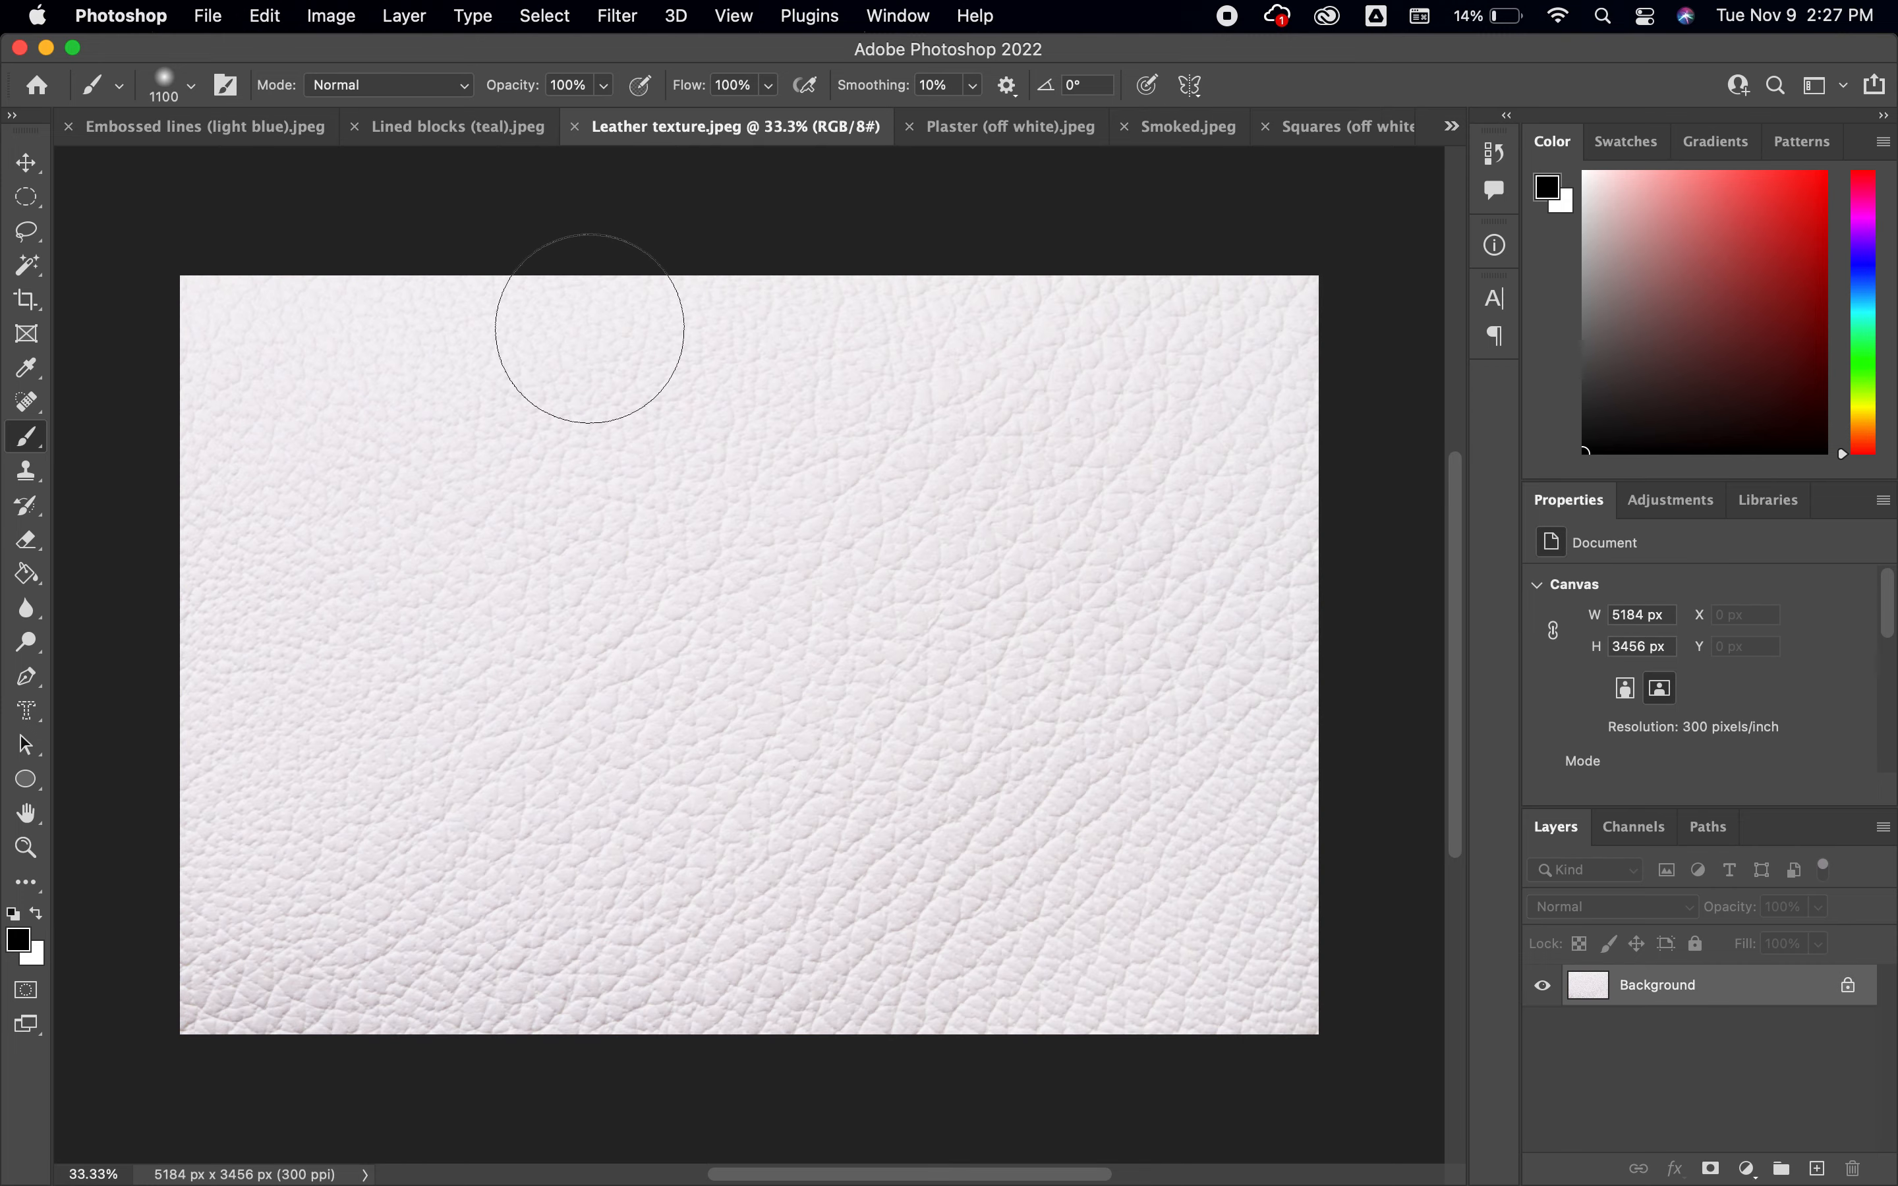
click(574, 128)
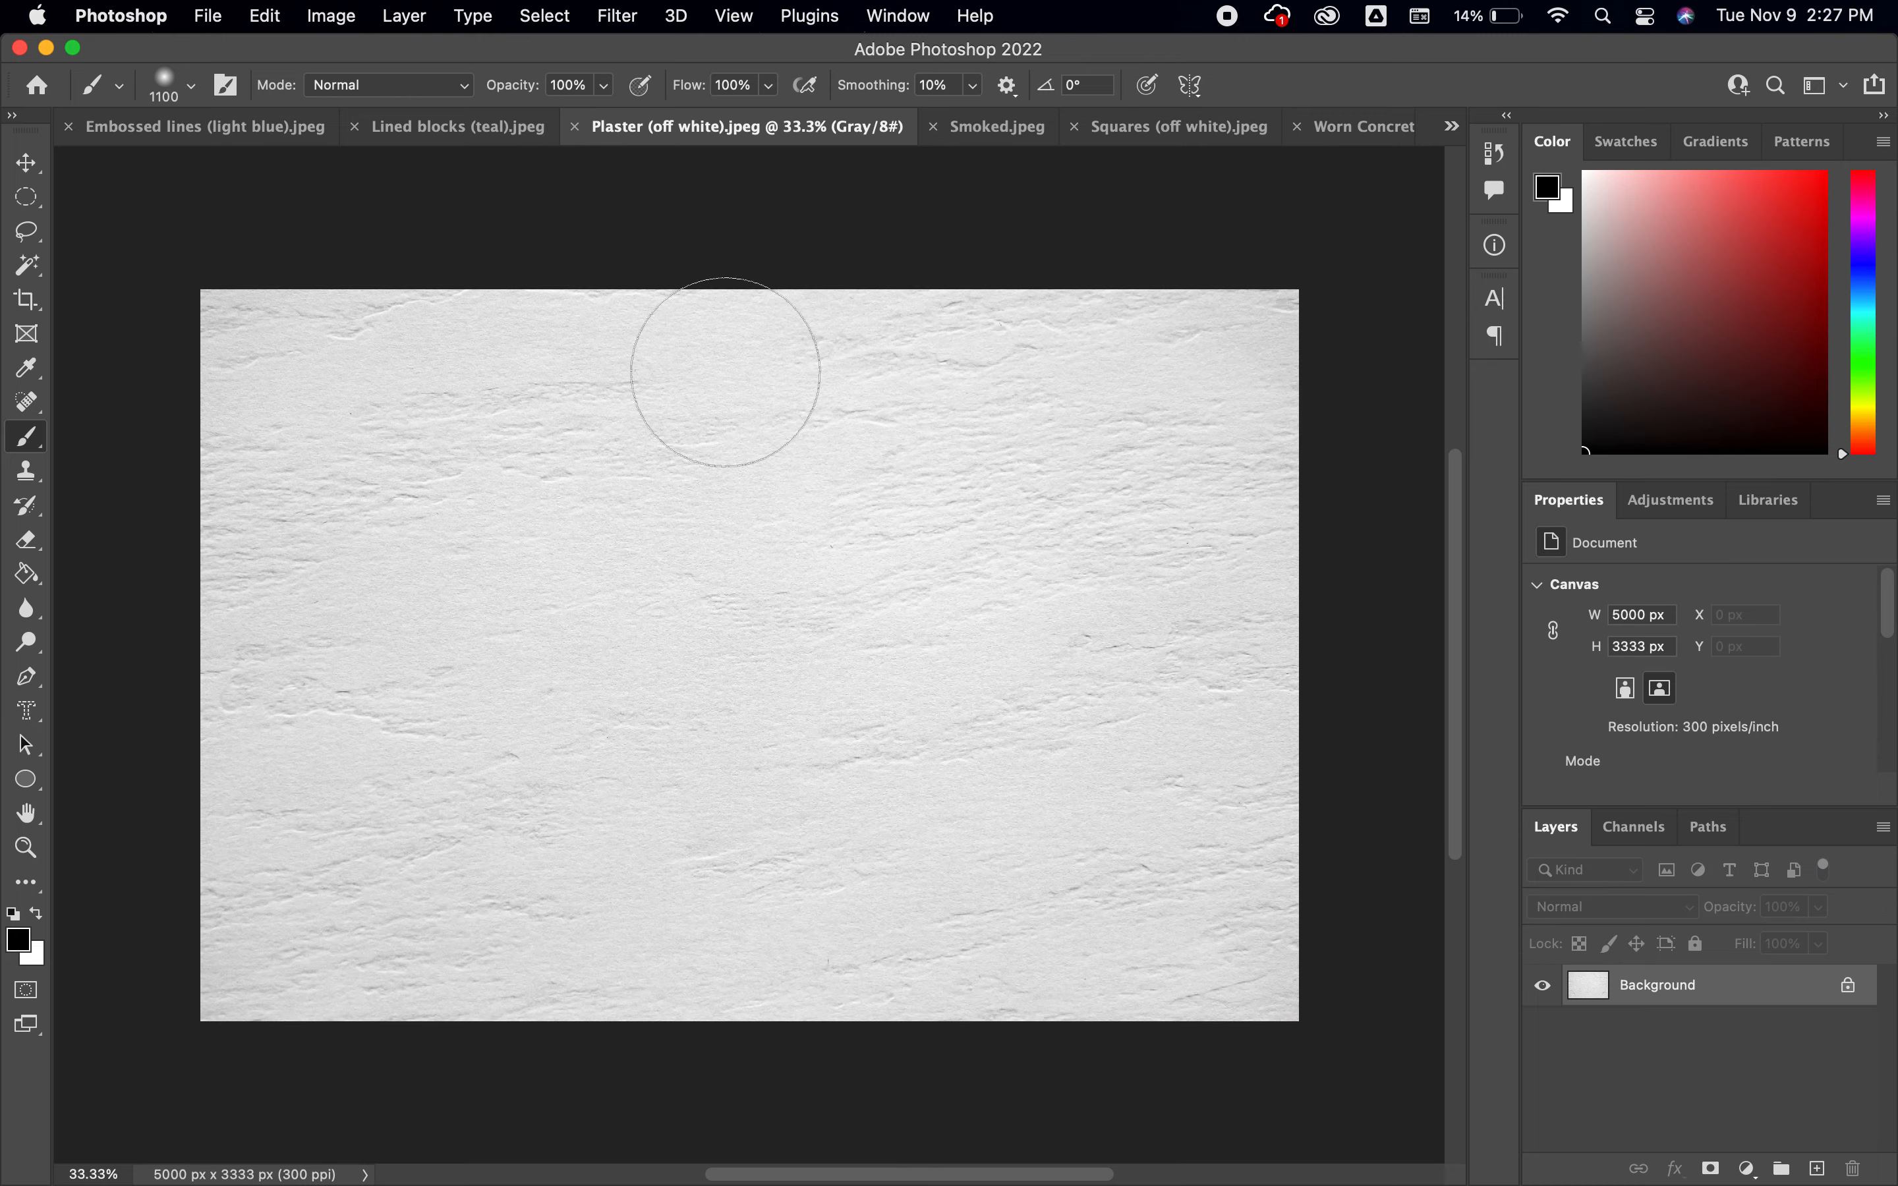
click(574, 127)
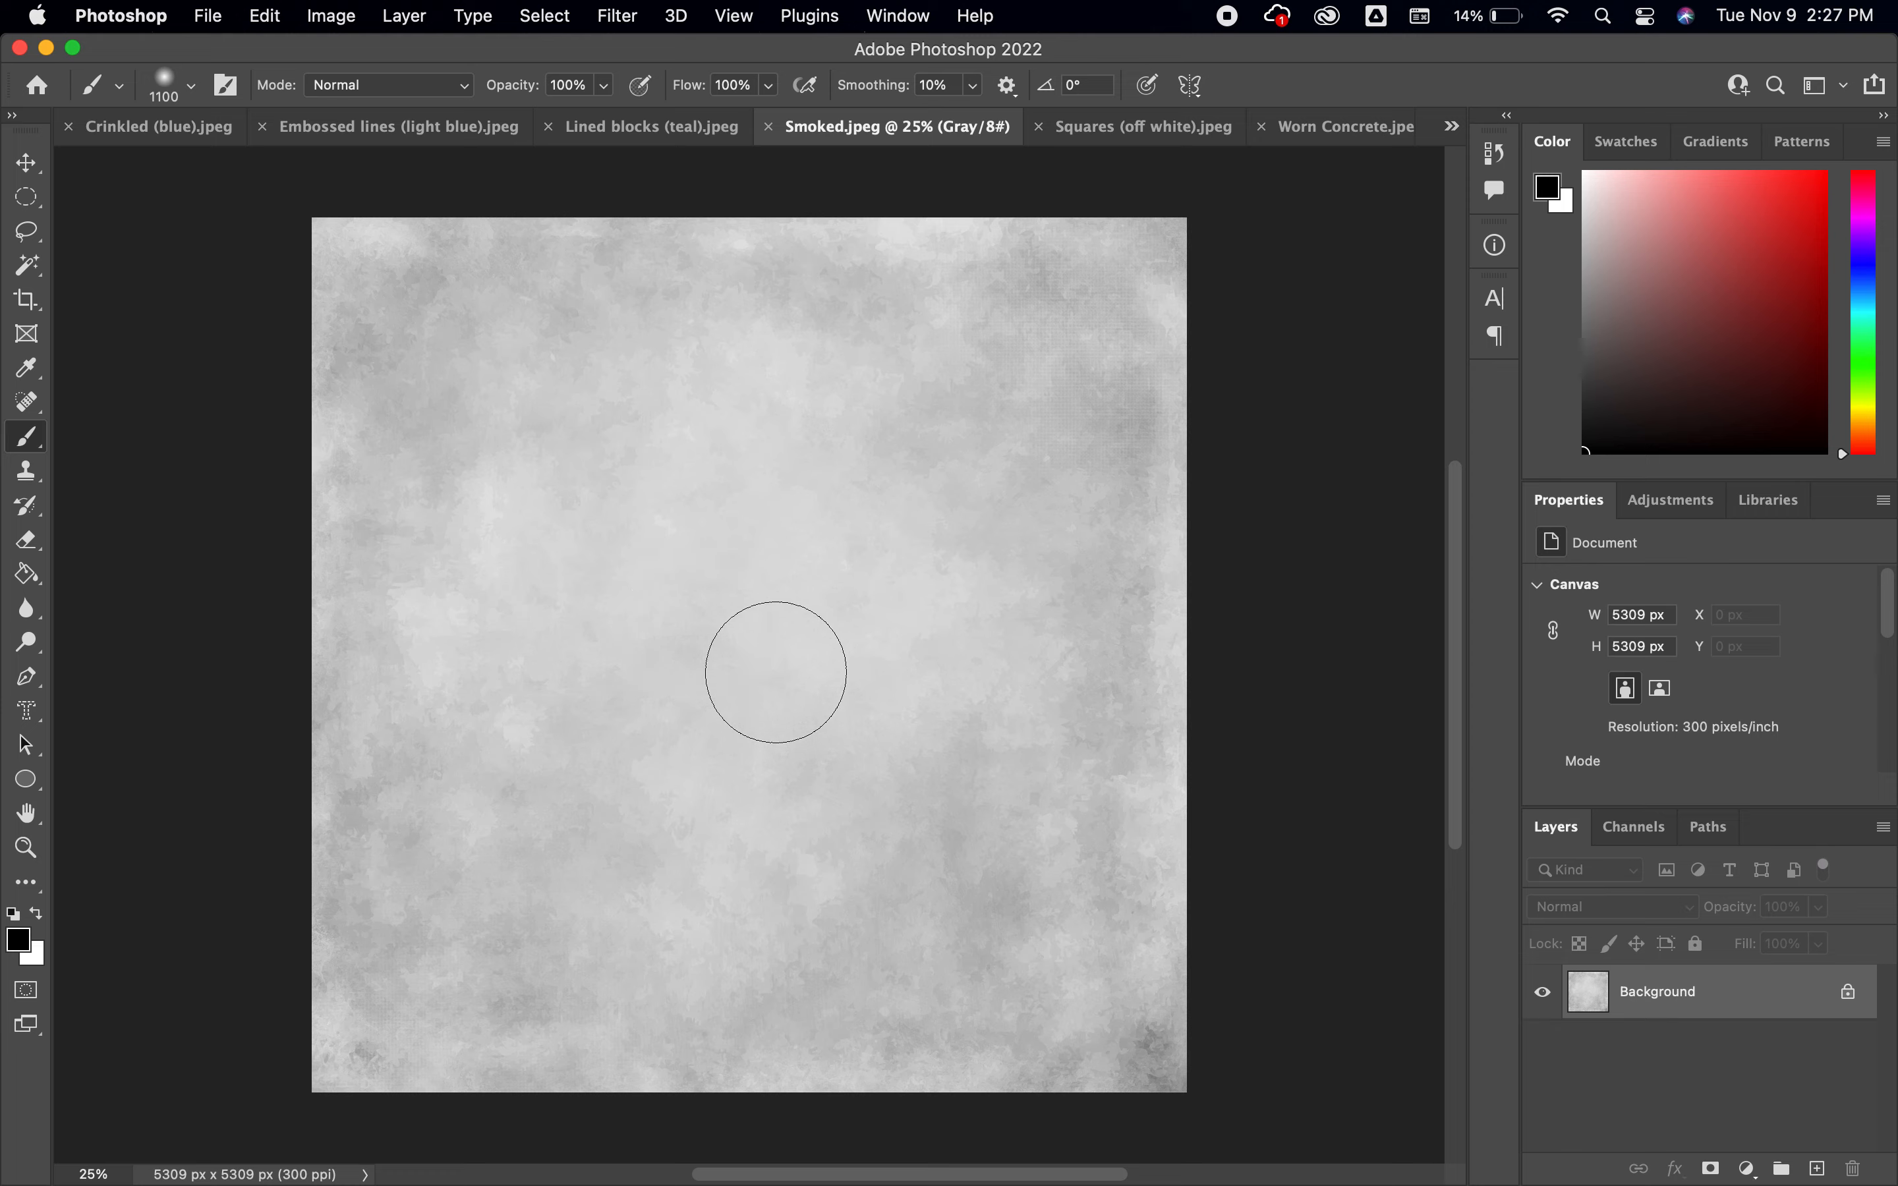
click(771, 127)
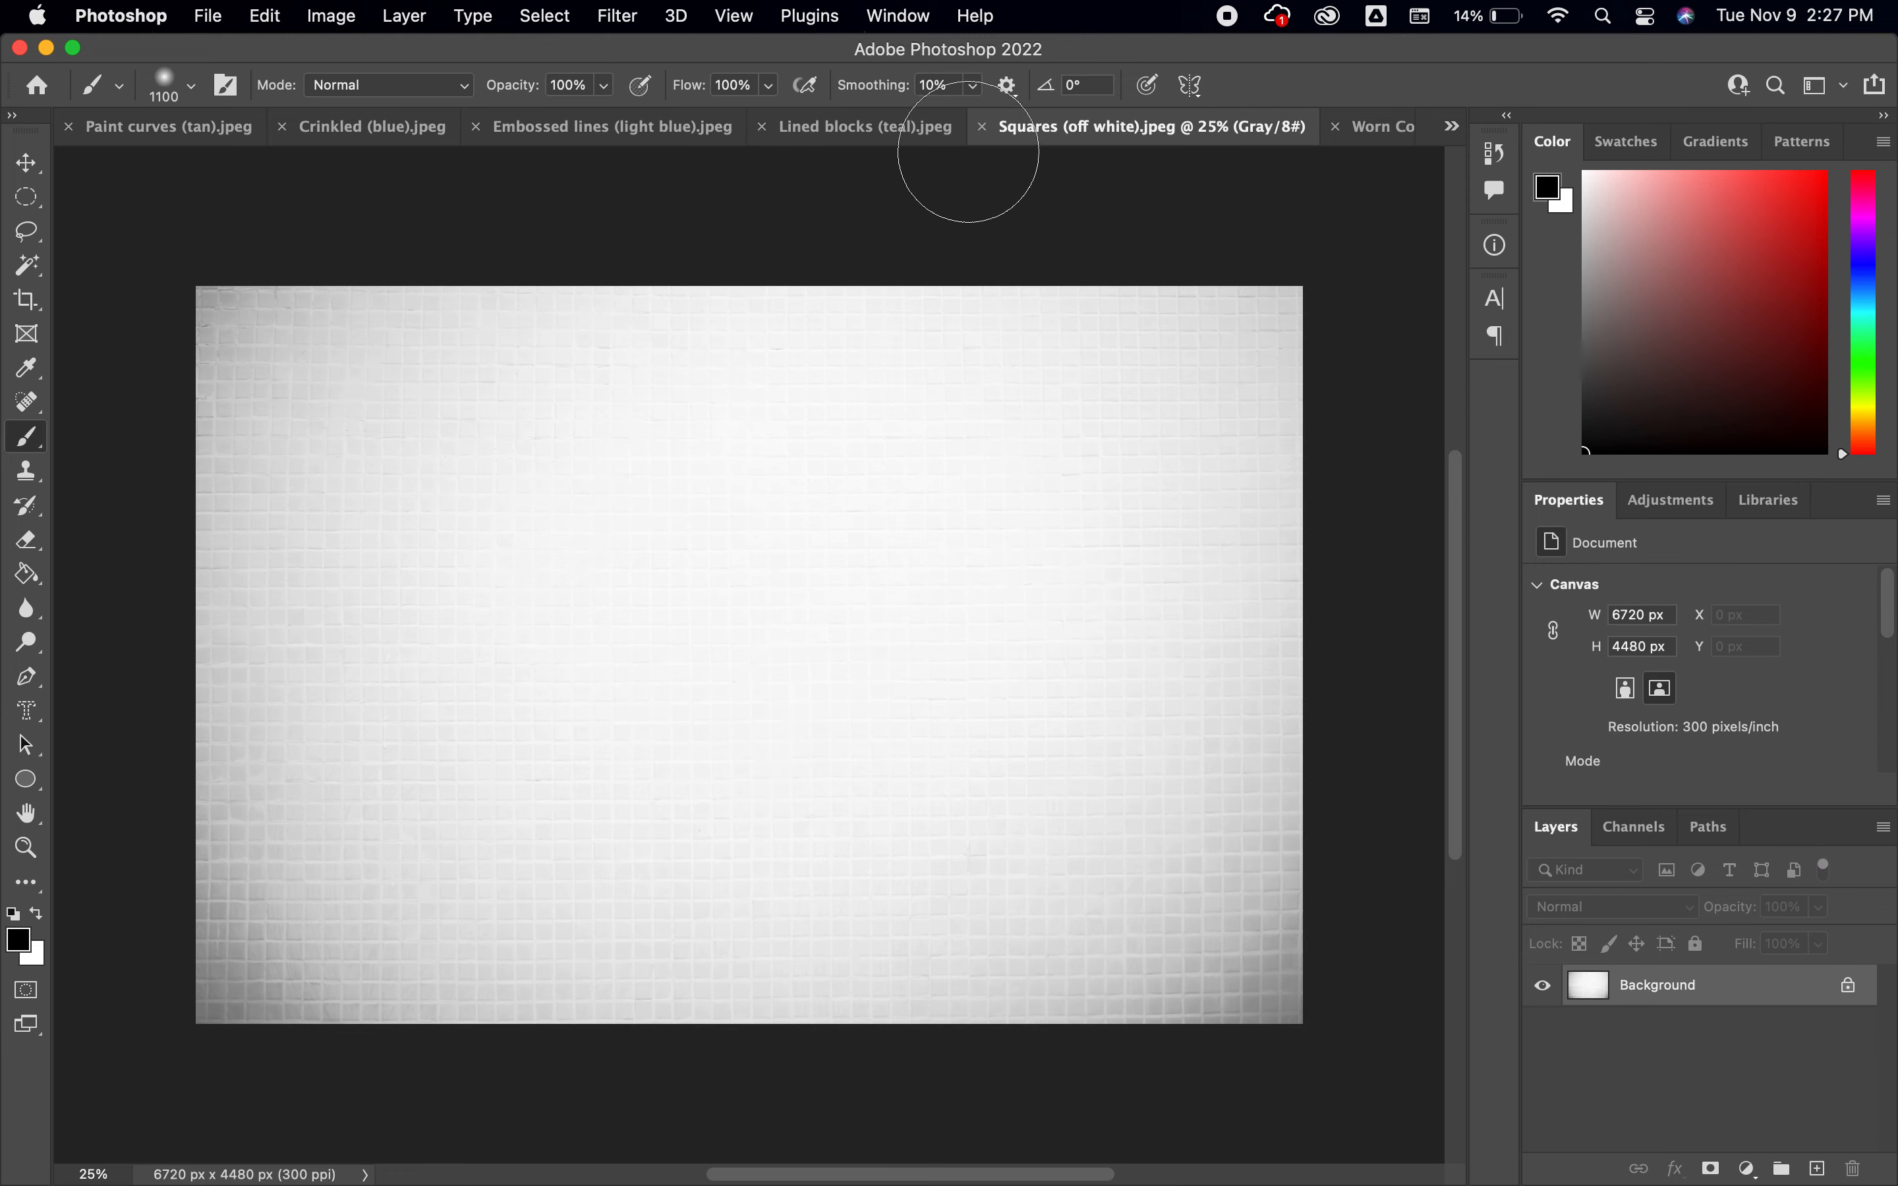
click(983, 127)
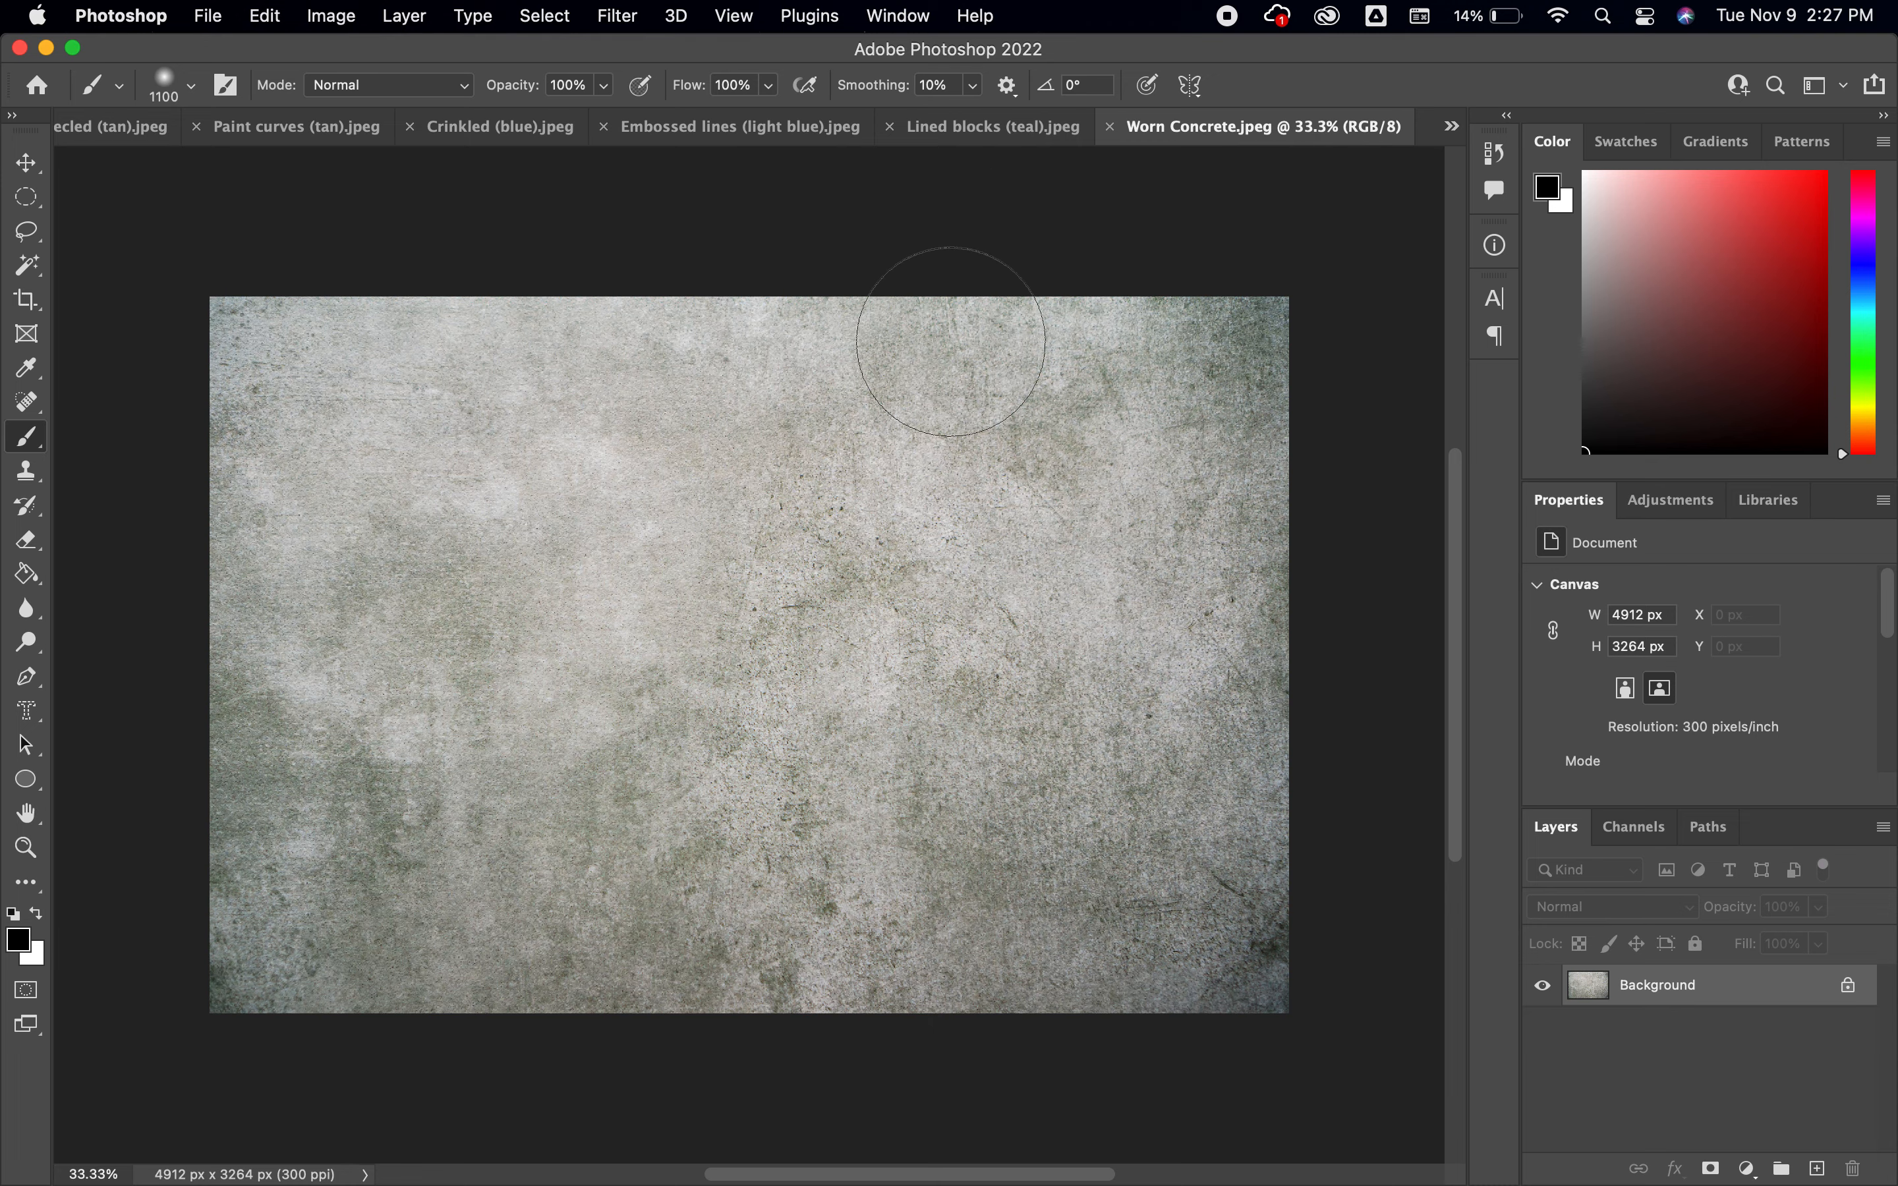
Close the worn concrete, paint curves, lined blocks, embossed lines and crinkled texture documents
click(1112, 127)
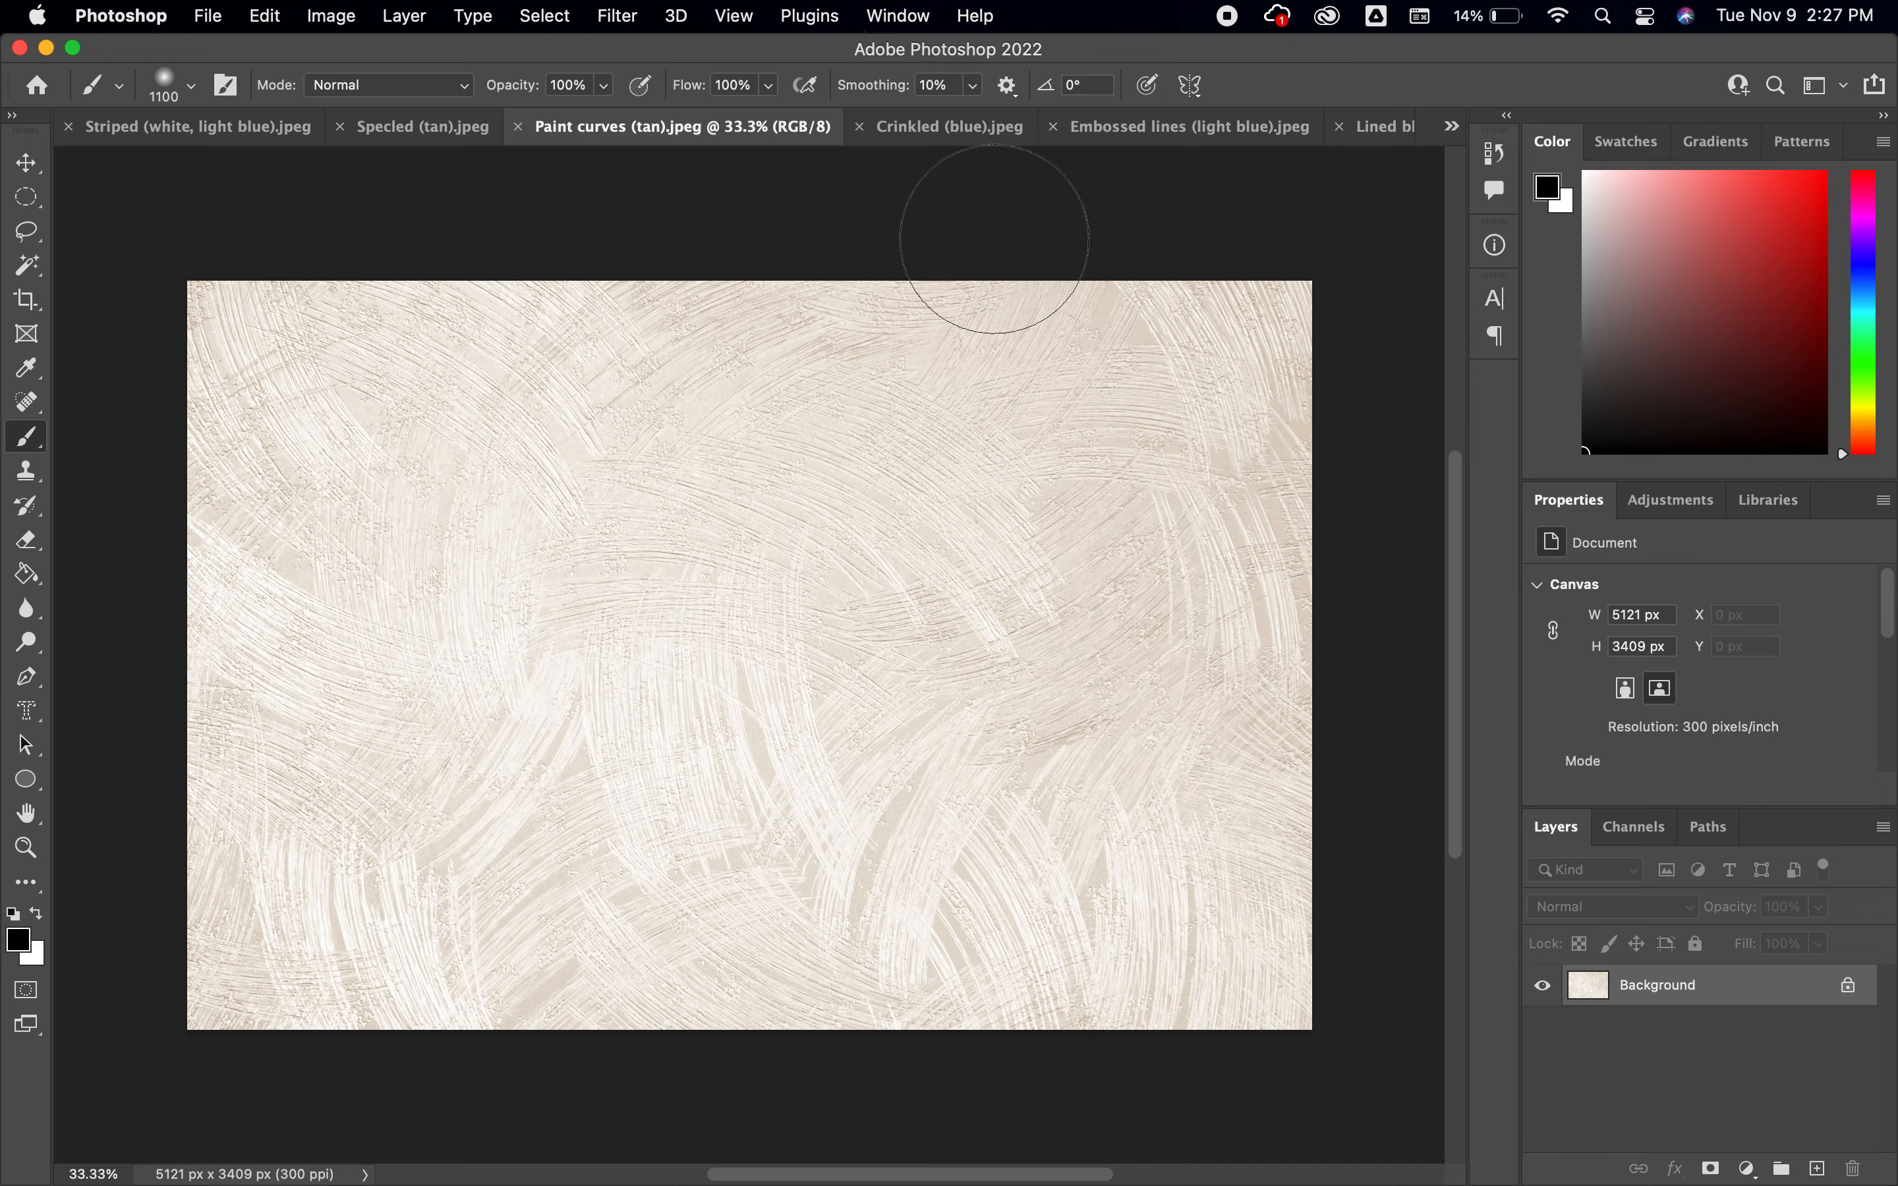
click(519, 128)
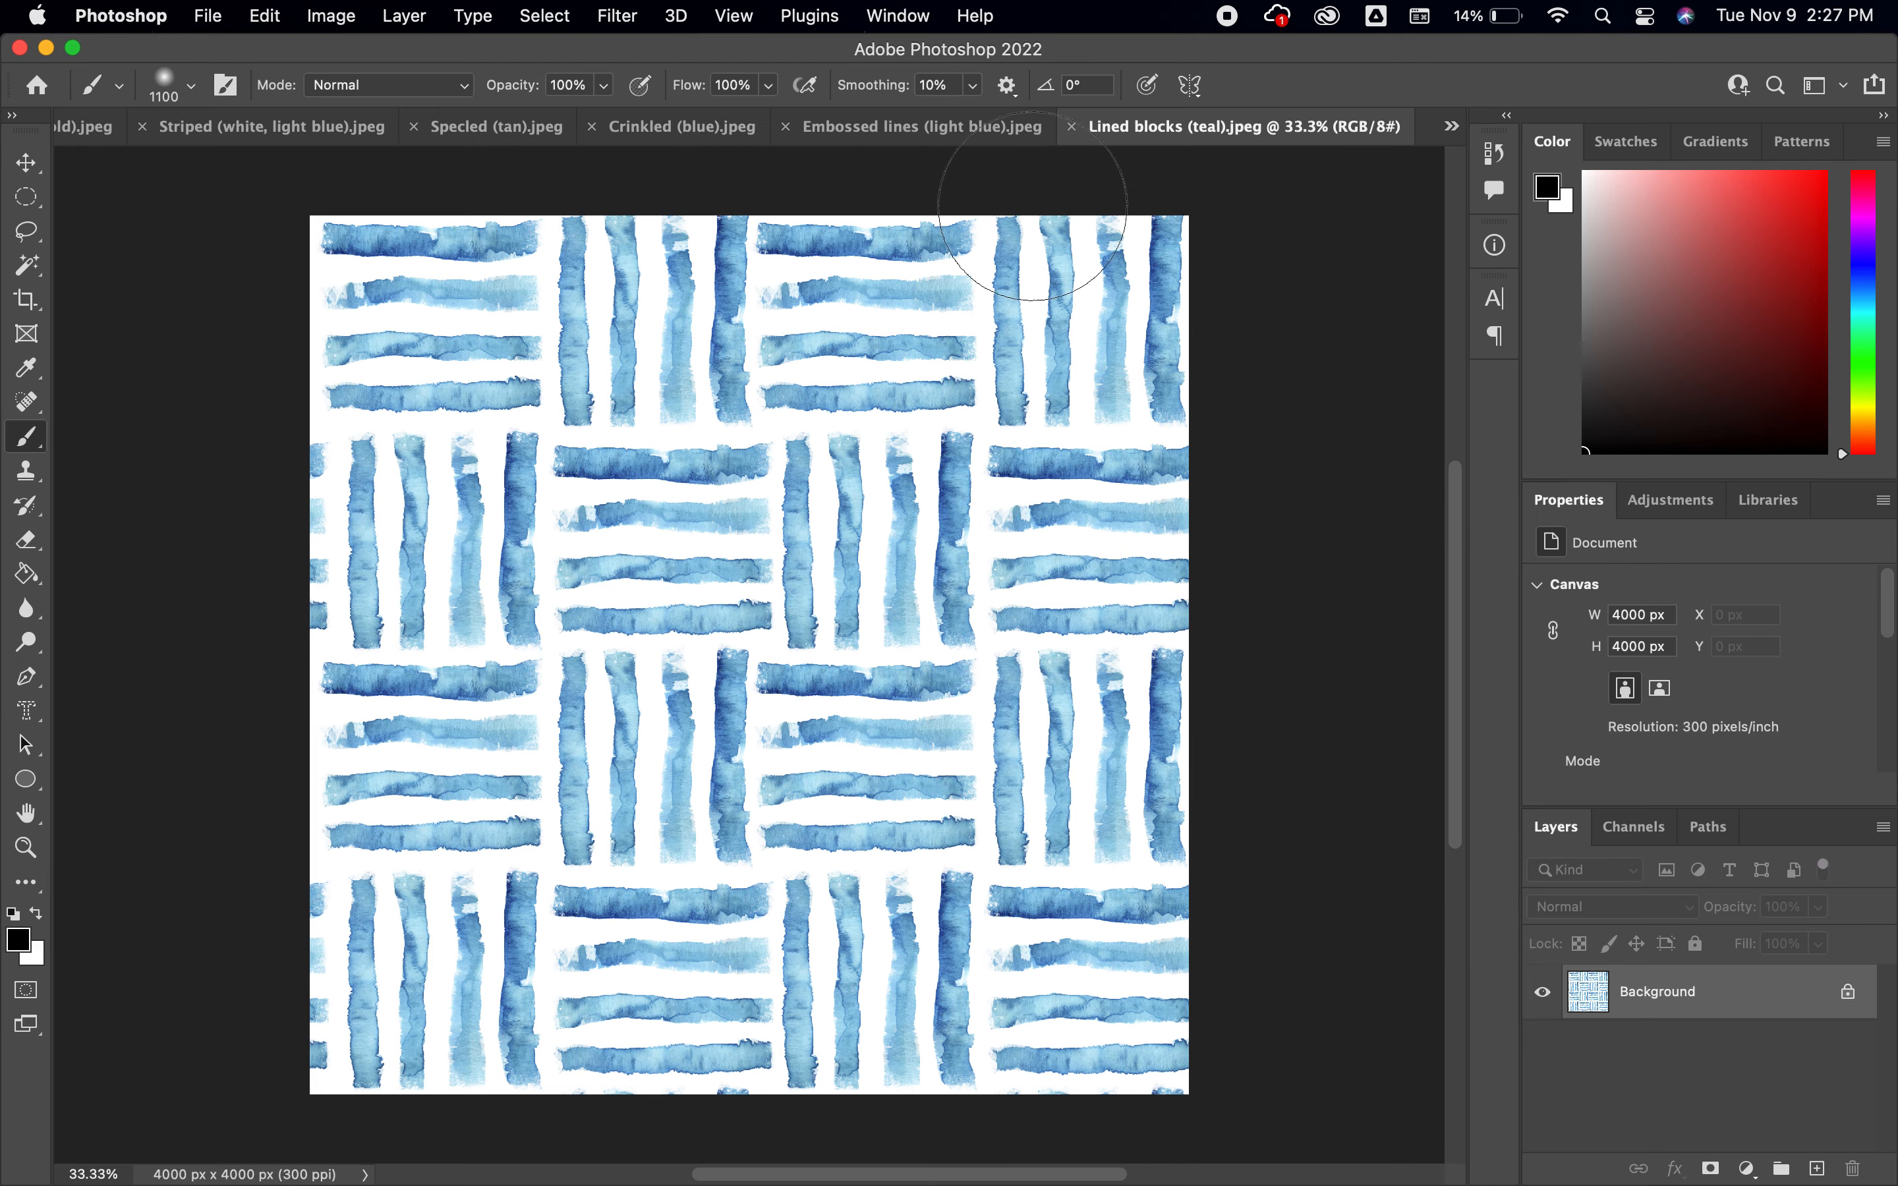
click(1072, 128)
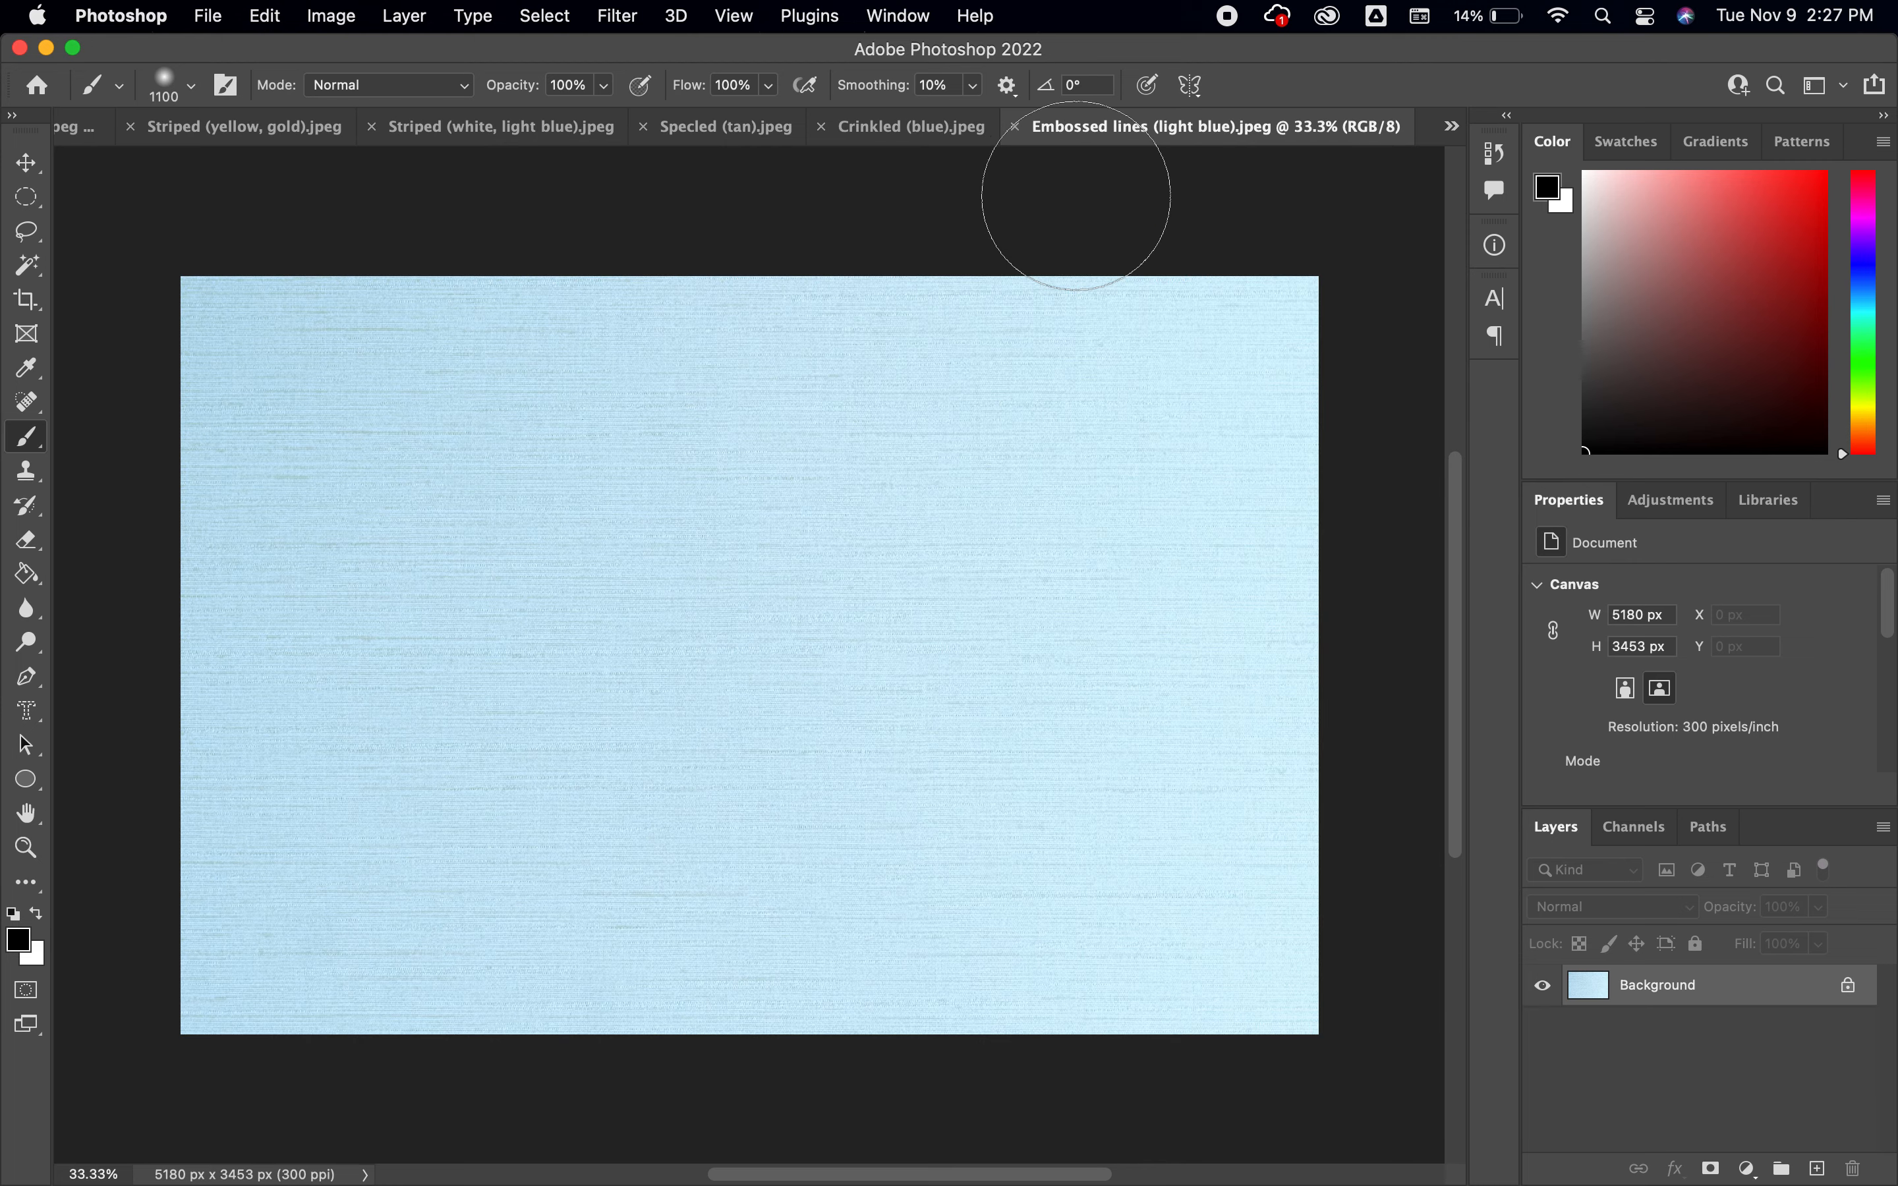
click(1016, 128)
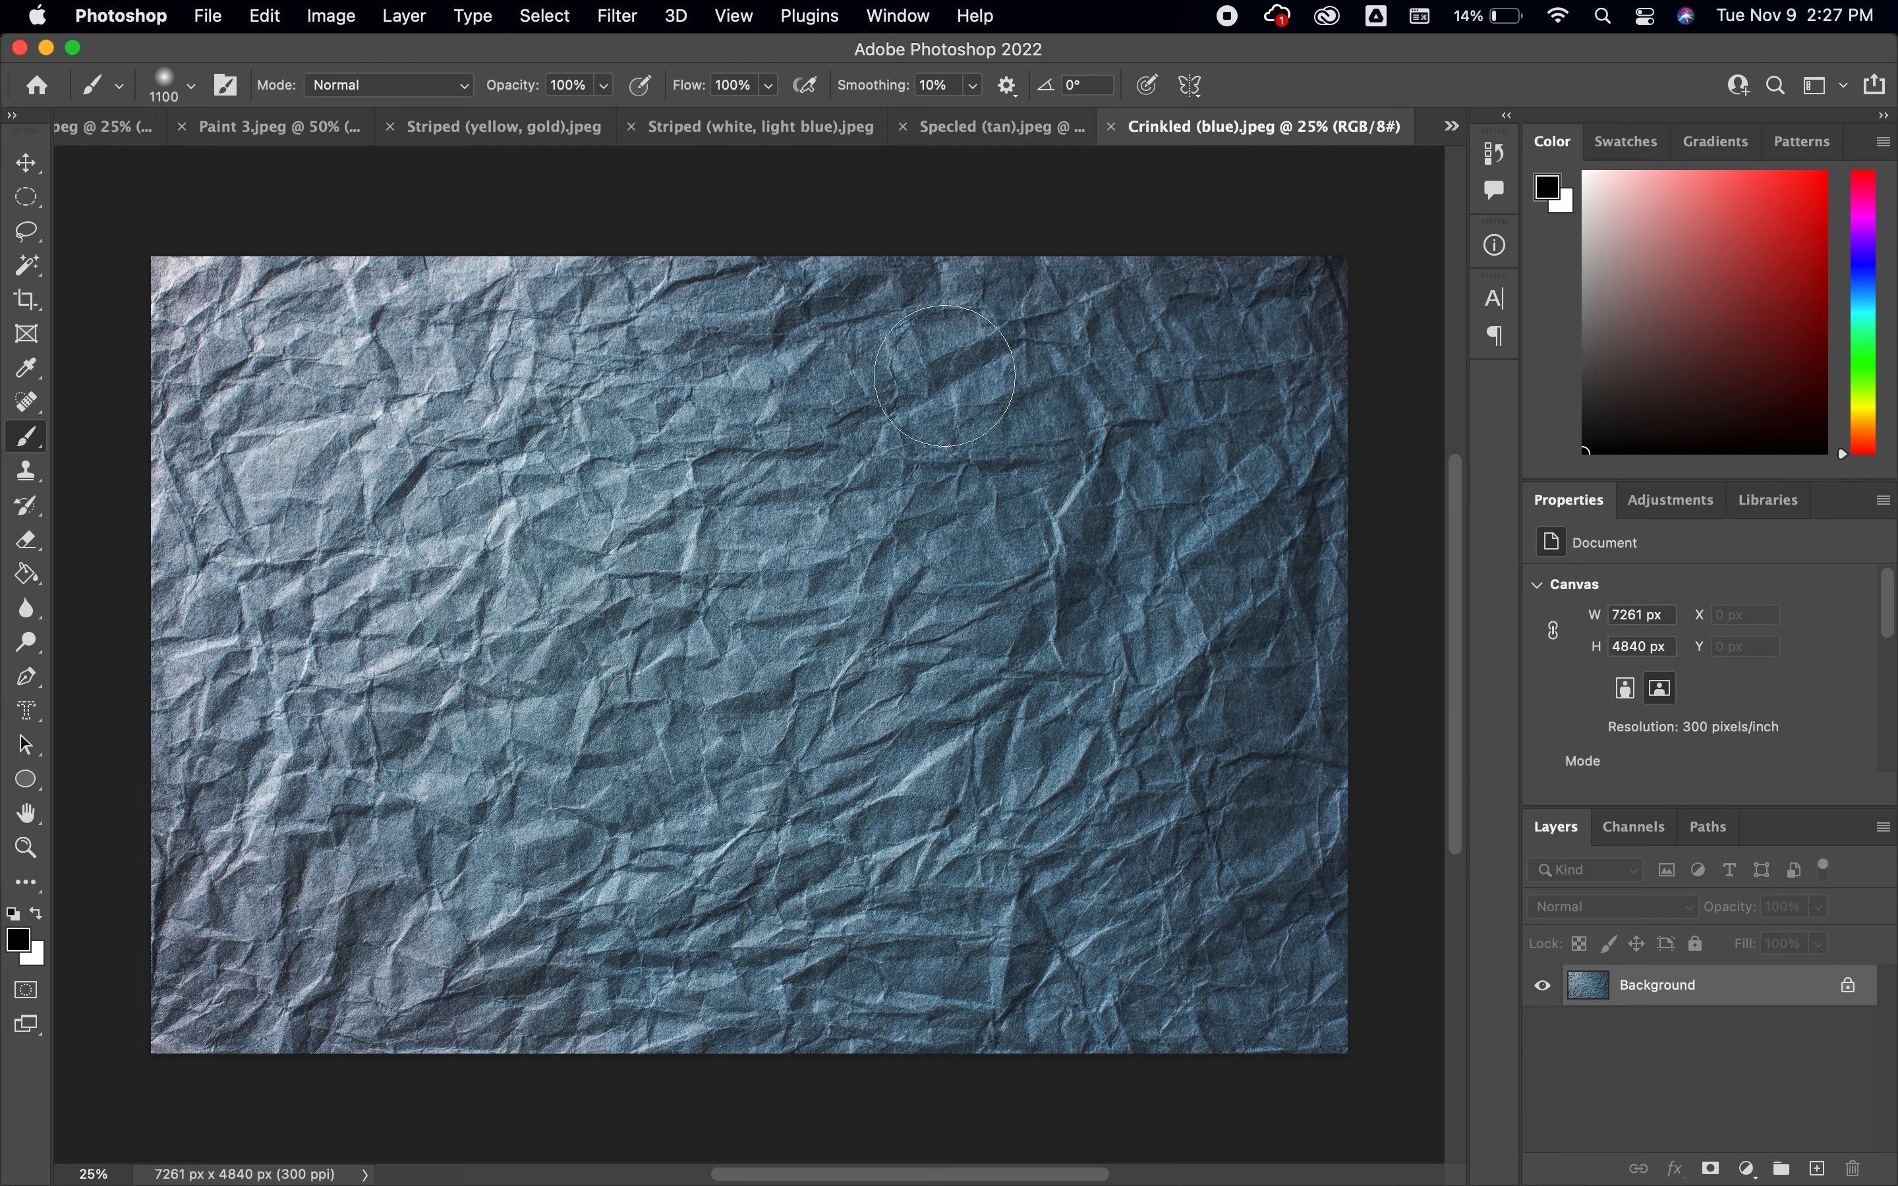
click(1110, 127)
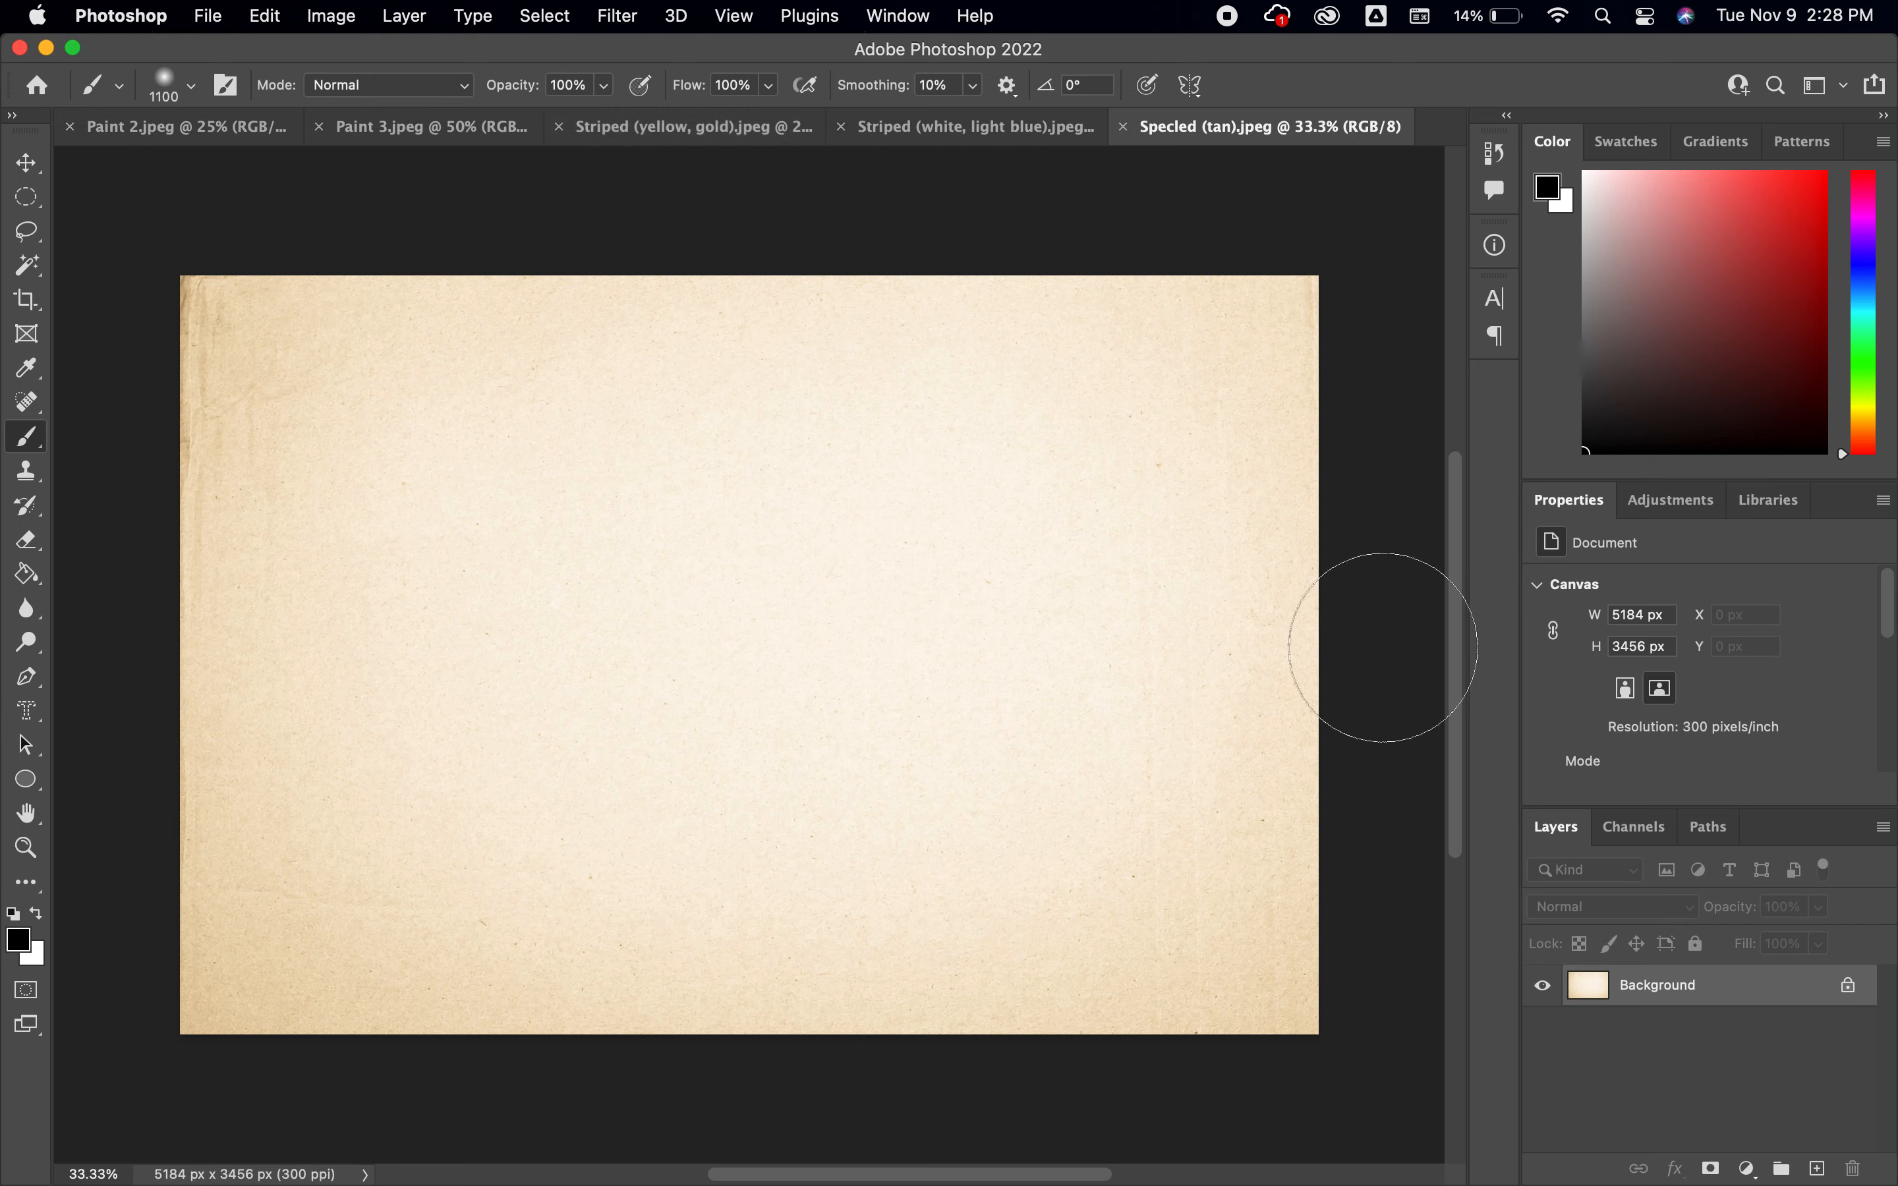
Add a new layer to the Specled (tan) texture and choose a vivid violet foreground color with hue 271°
click(1816, 1169)
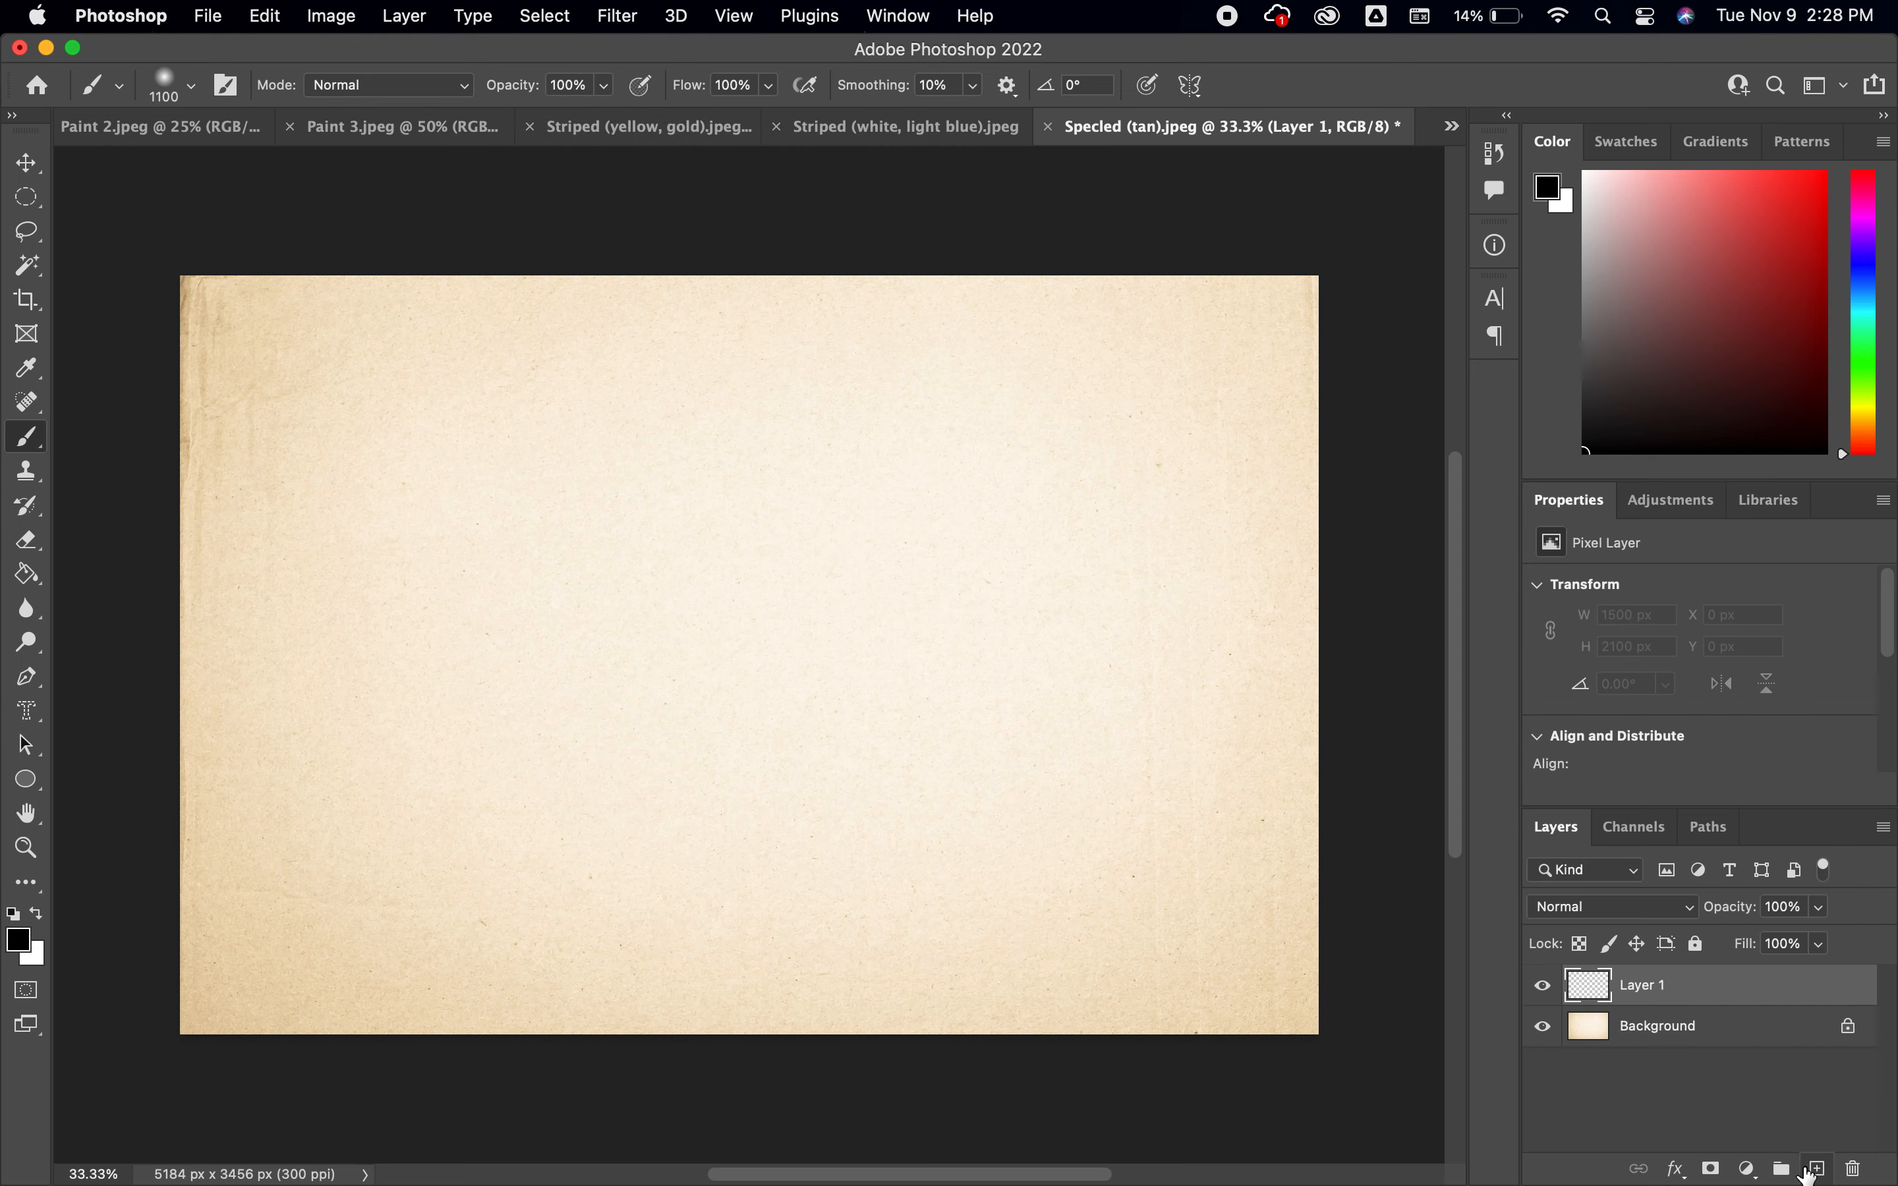
click(19, 939)
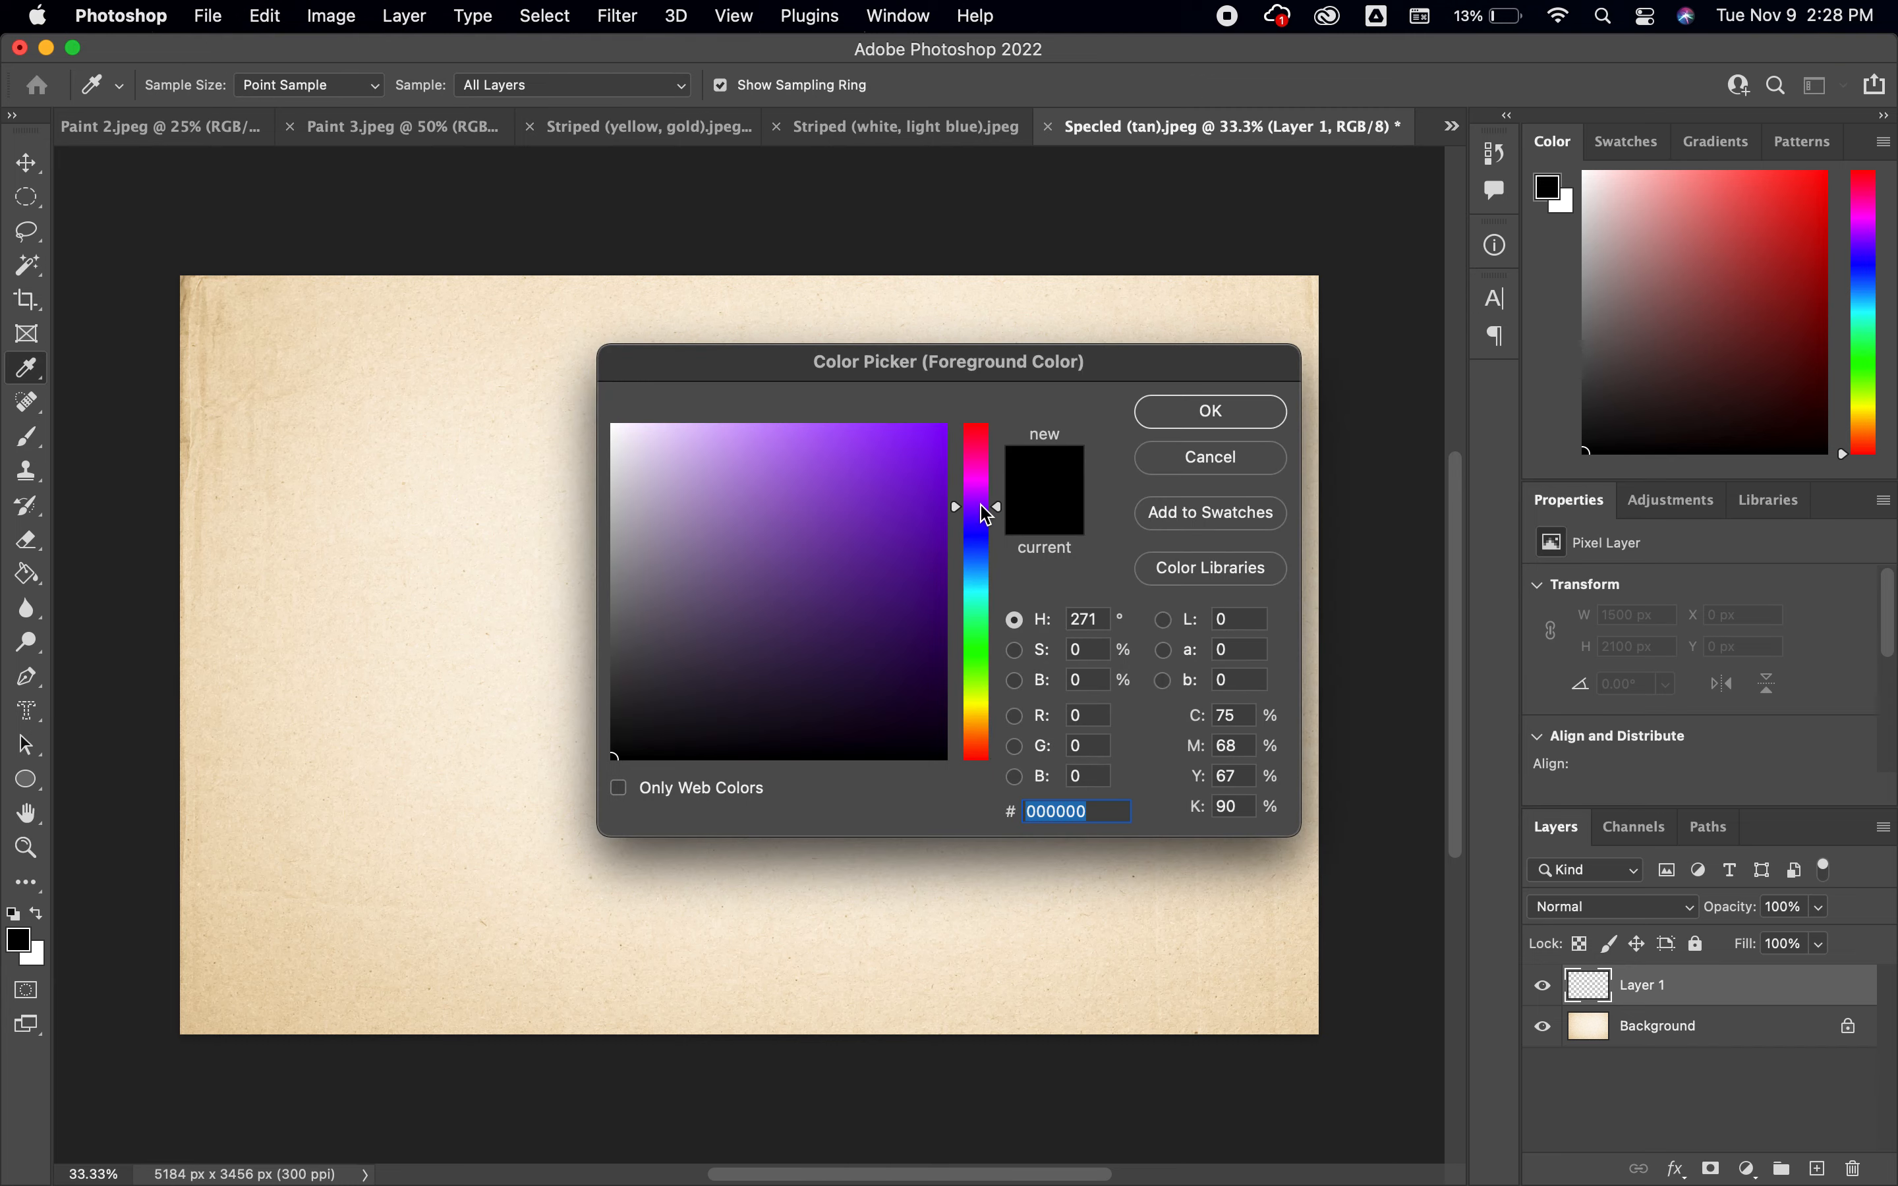
drag(896, 445, 945, 441)
click(1166, 407)
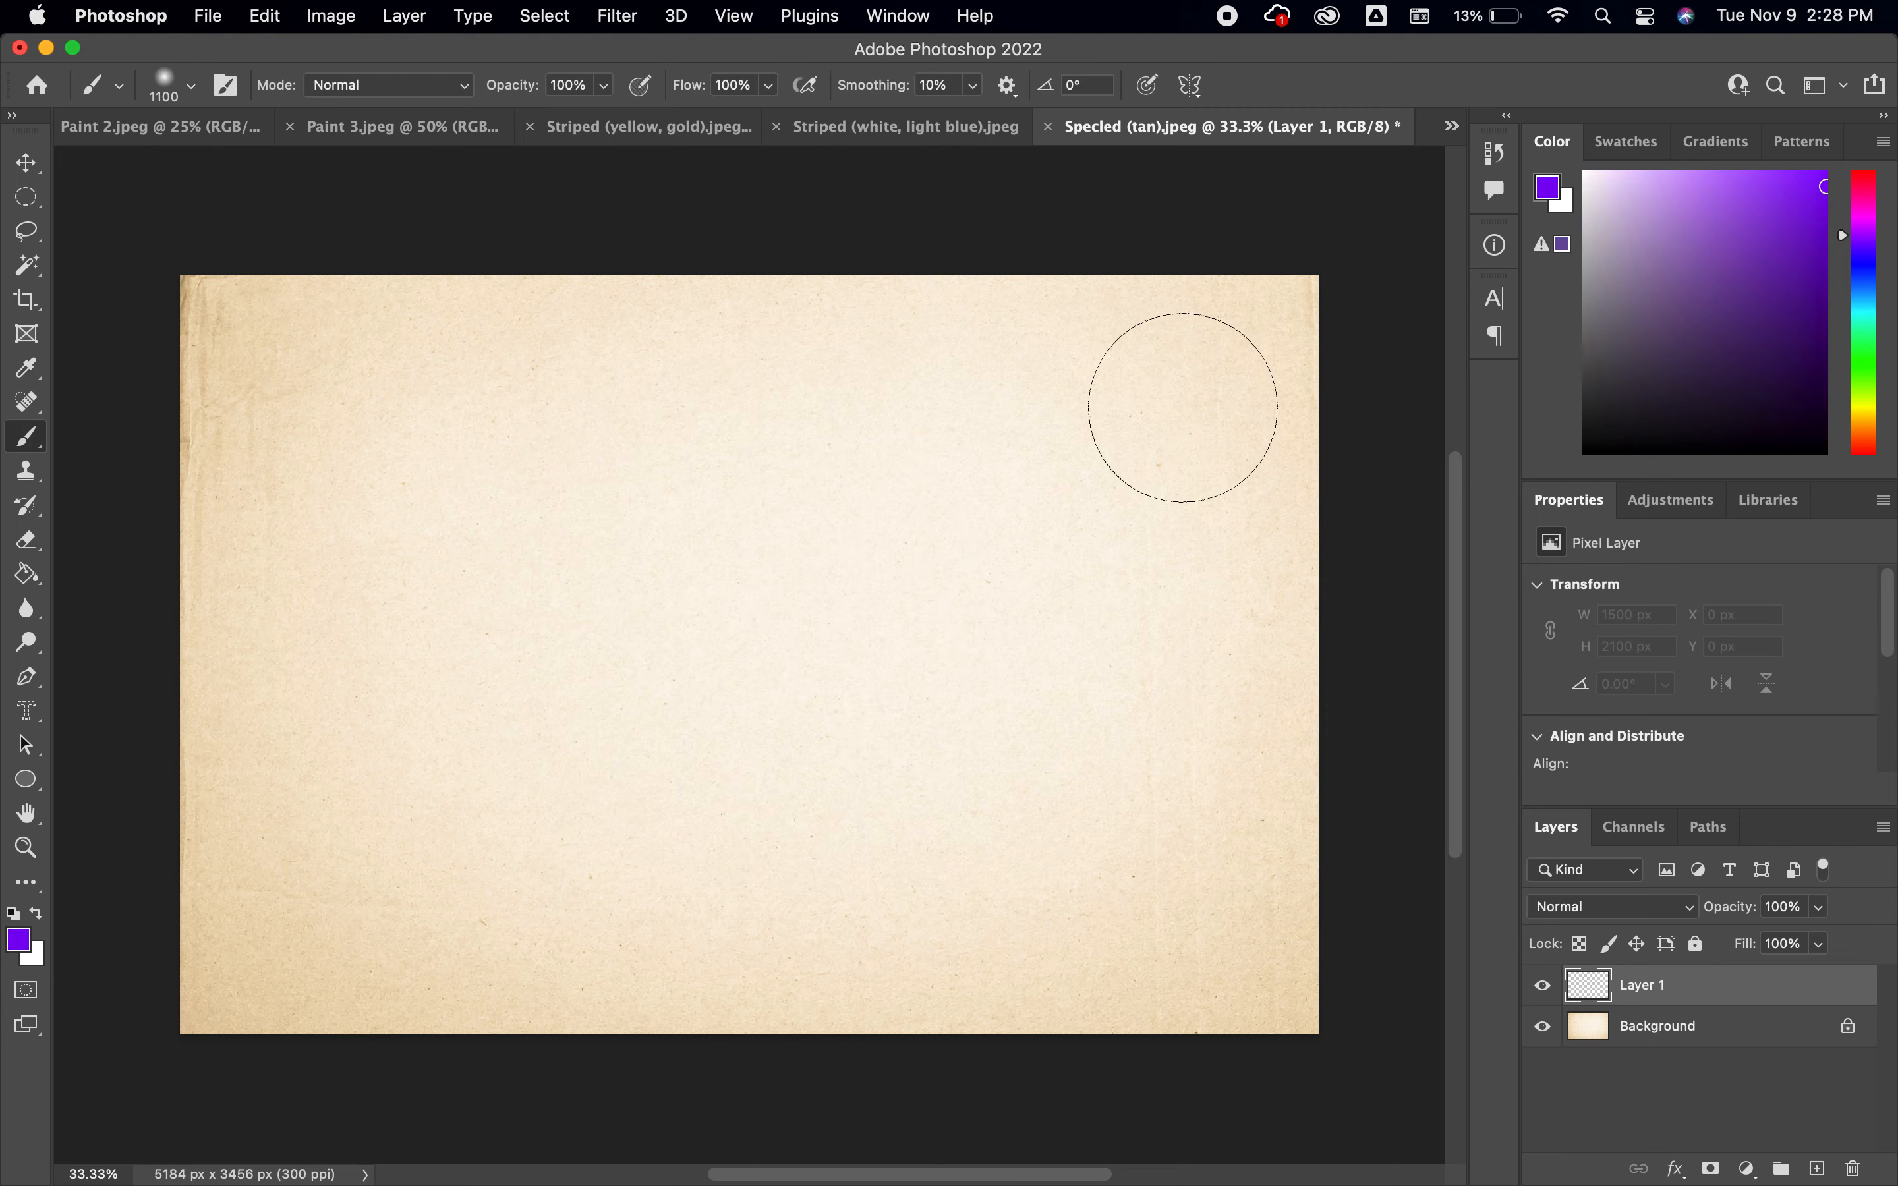
Paint the entire new layer violet and set its blend mode to Multiply
mouse_move(495, 351)
mouse_down()
mouse_move(291, 264)
mouse_move(139, 379)
mouse_move(119, 548)
mouse_move(336, 714)
mouse_move(237, 773)
mouse_move(277, 786)
mouse_move(186, 932)
mouse_move(406, 899)
mouse_move(264, 744)
mouse_move(193, 620)
mouse_move(495, 548)
mouse_move(528, 427)
mouse_move(608, 283)
mouse_move(633, 317)
mouse_move(811, 334)
mouse_move(775, 295)
mouse_move(1025, 327)
mouse_move(1283, 321)
mouse_move(1259, 390)
mouse_move(1296, 502)
mouse_move(1226, 606)
mouse_move(1315, 702)
mouse_move(1334, 967)
mouse_move(1132, 996)
mouse_move(953, 968)
mouse_move(646, 966)
mouse_move(459, 995)
mouse_up()
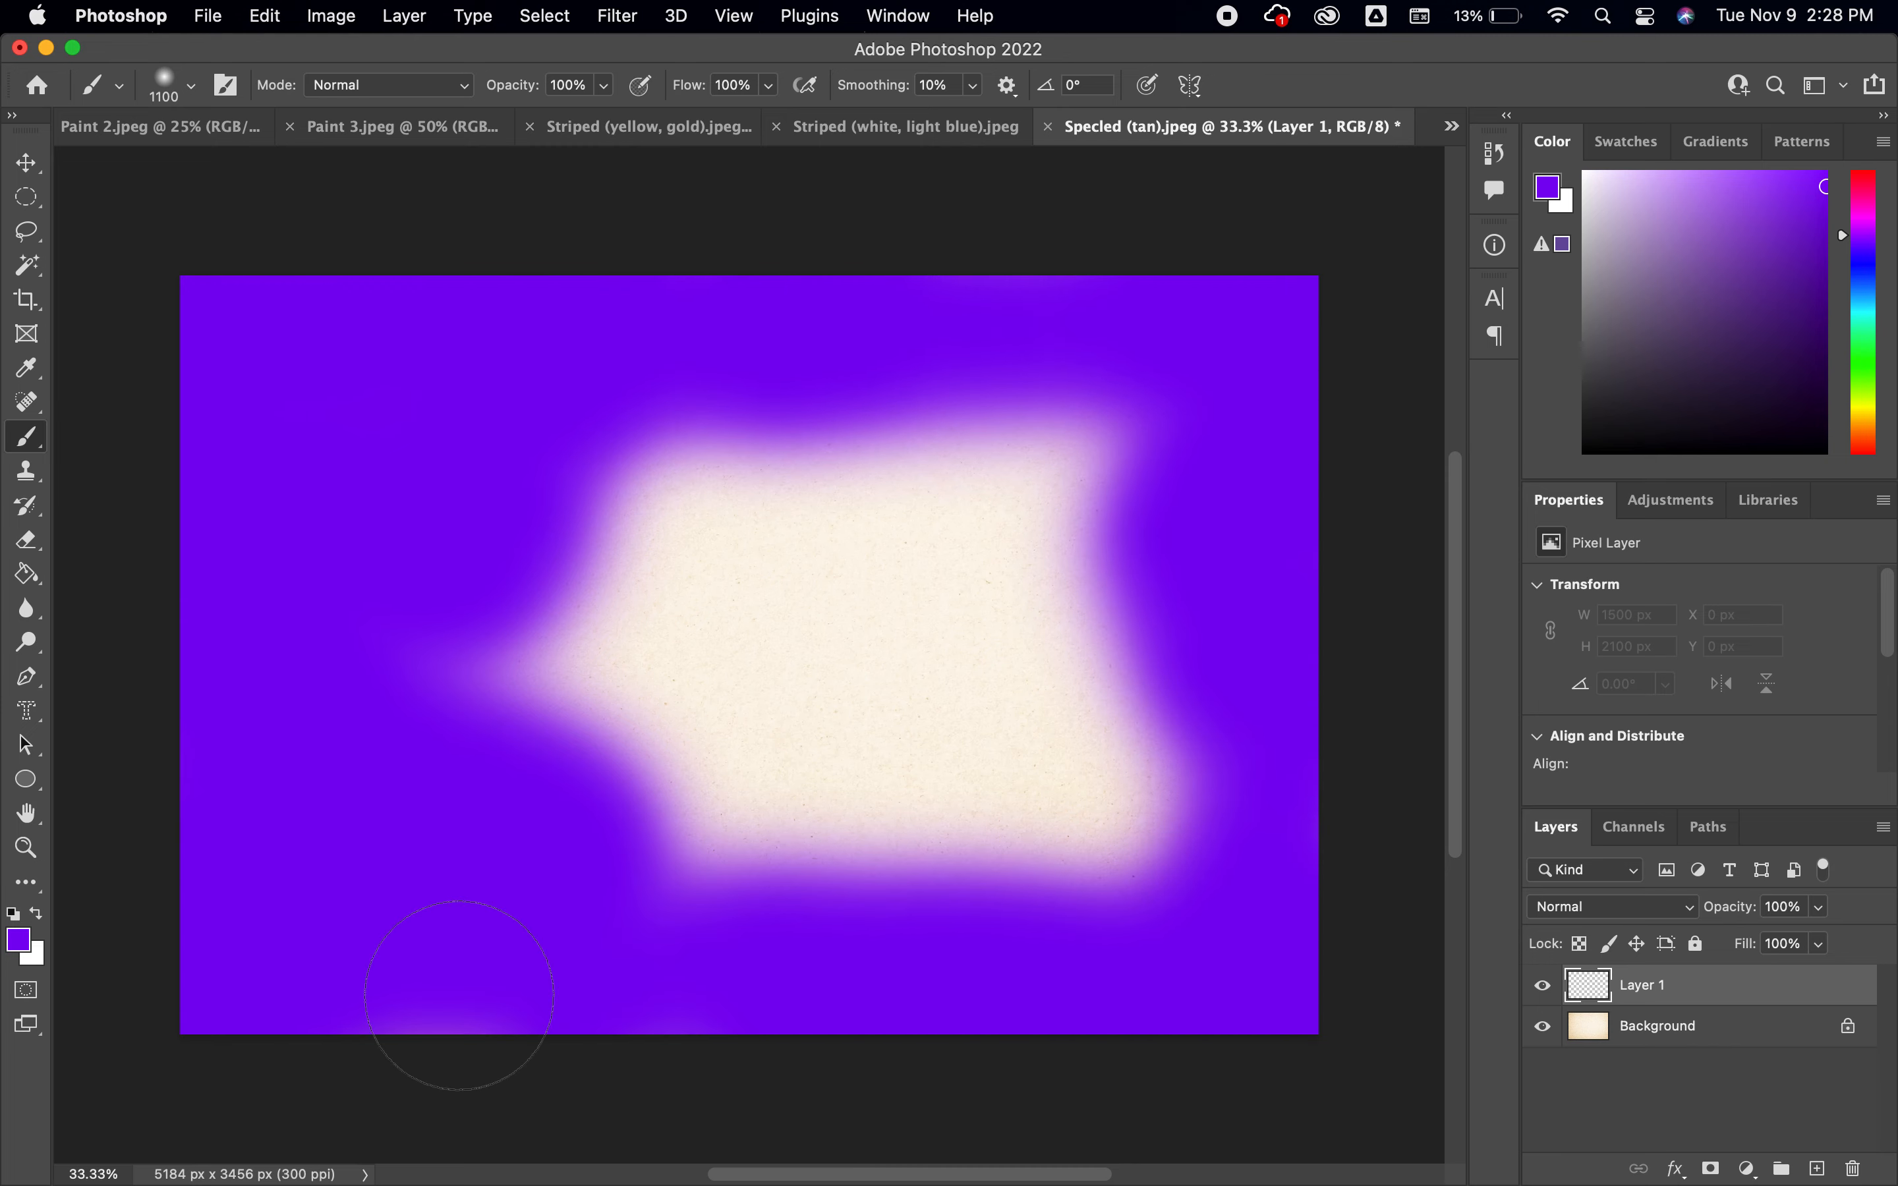
mouse_move(619, 868)
mouse_down()
mouse_move(873, 813)
mouse_move(1163, 880)
mouse_move(1151, 813)
mouse_move(929, 888)
mouse_move(687, 916)
mouse_move(402, 855)
mouse_move(385, 825)
mouse_move(427, 766)
mouse_move(430, 605)
mouse_move(620, 633)
mouse_move(710, 490)
mouse_move(718, 396)
mouse_move(747, 450)
mouse_move(888, 392)
mouse_move(996, 377)
mouse_move(1023, 444)
mouse_move(1069, 480)
mouse_move(1056, 609)
mouse_move(1147, 733)
mouse_up()
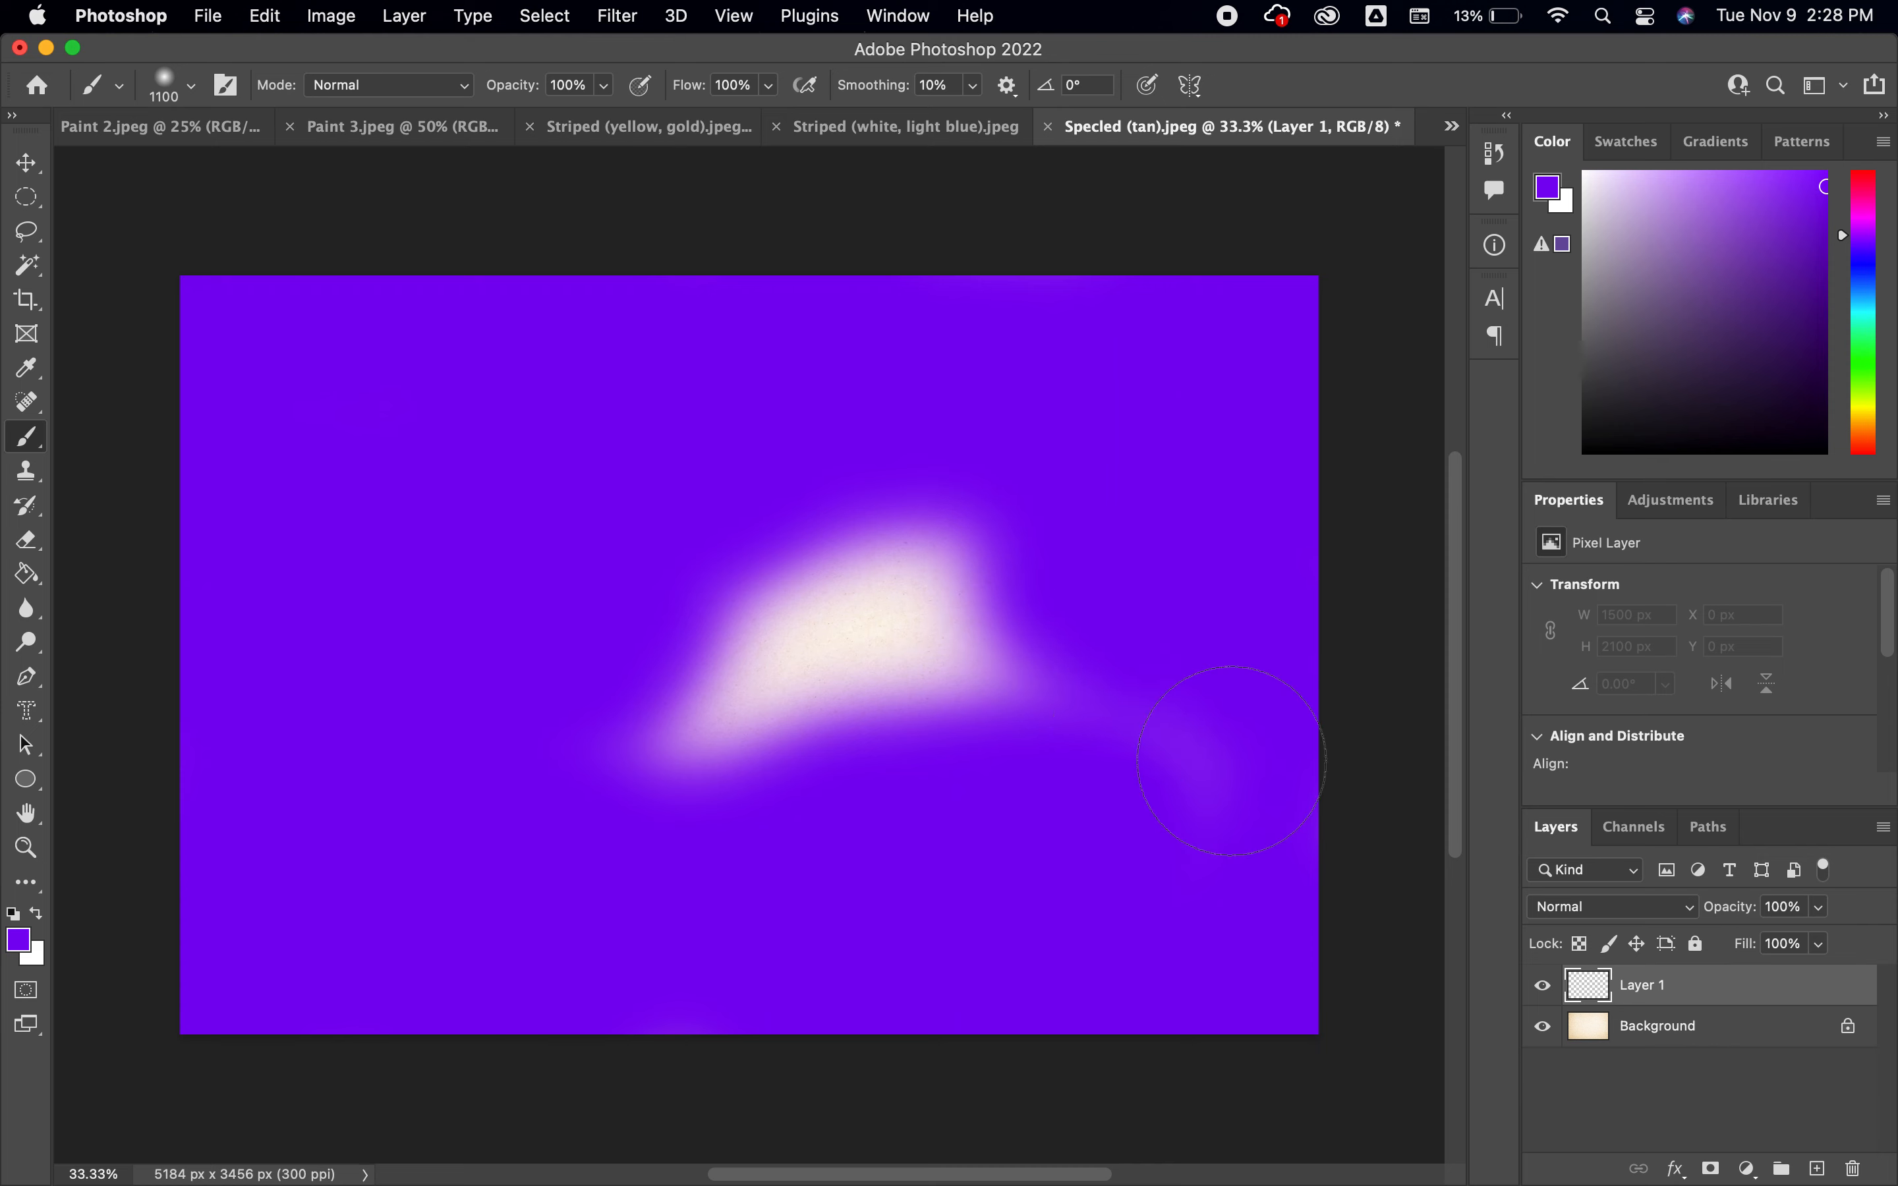
mouse_move(1298, 823)
mouse_down()
mouse_move(977, 654)
mouse_move(1092, 626)
mouse_move(985, 571)
mouse_move(842, 610)
mouse_move(798, 702)
mouse_move(834, 710)
mouse_move(557, 770)
mouse_up()
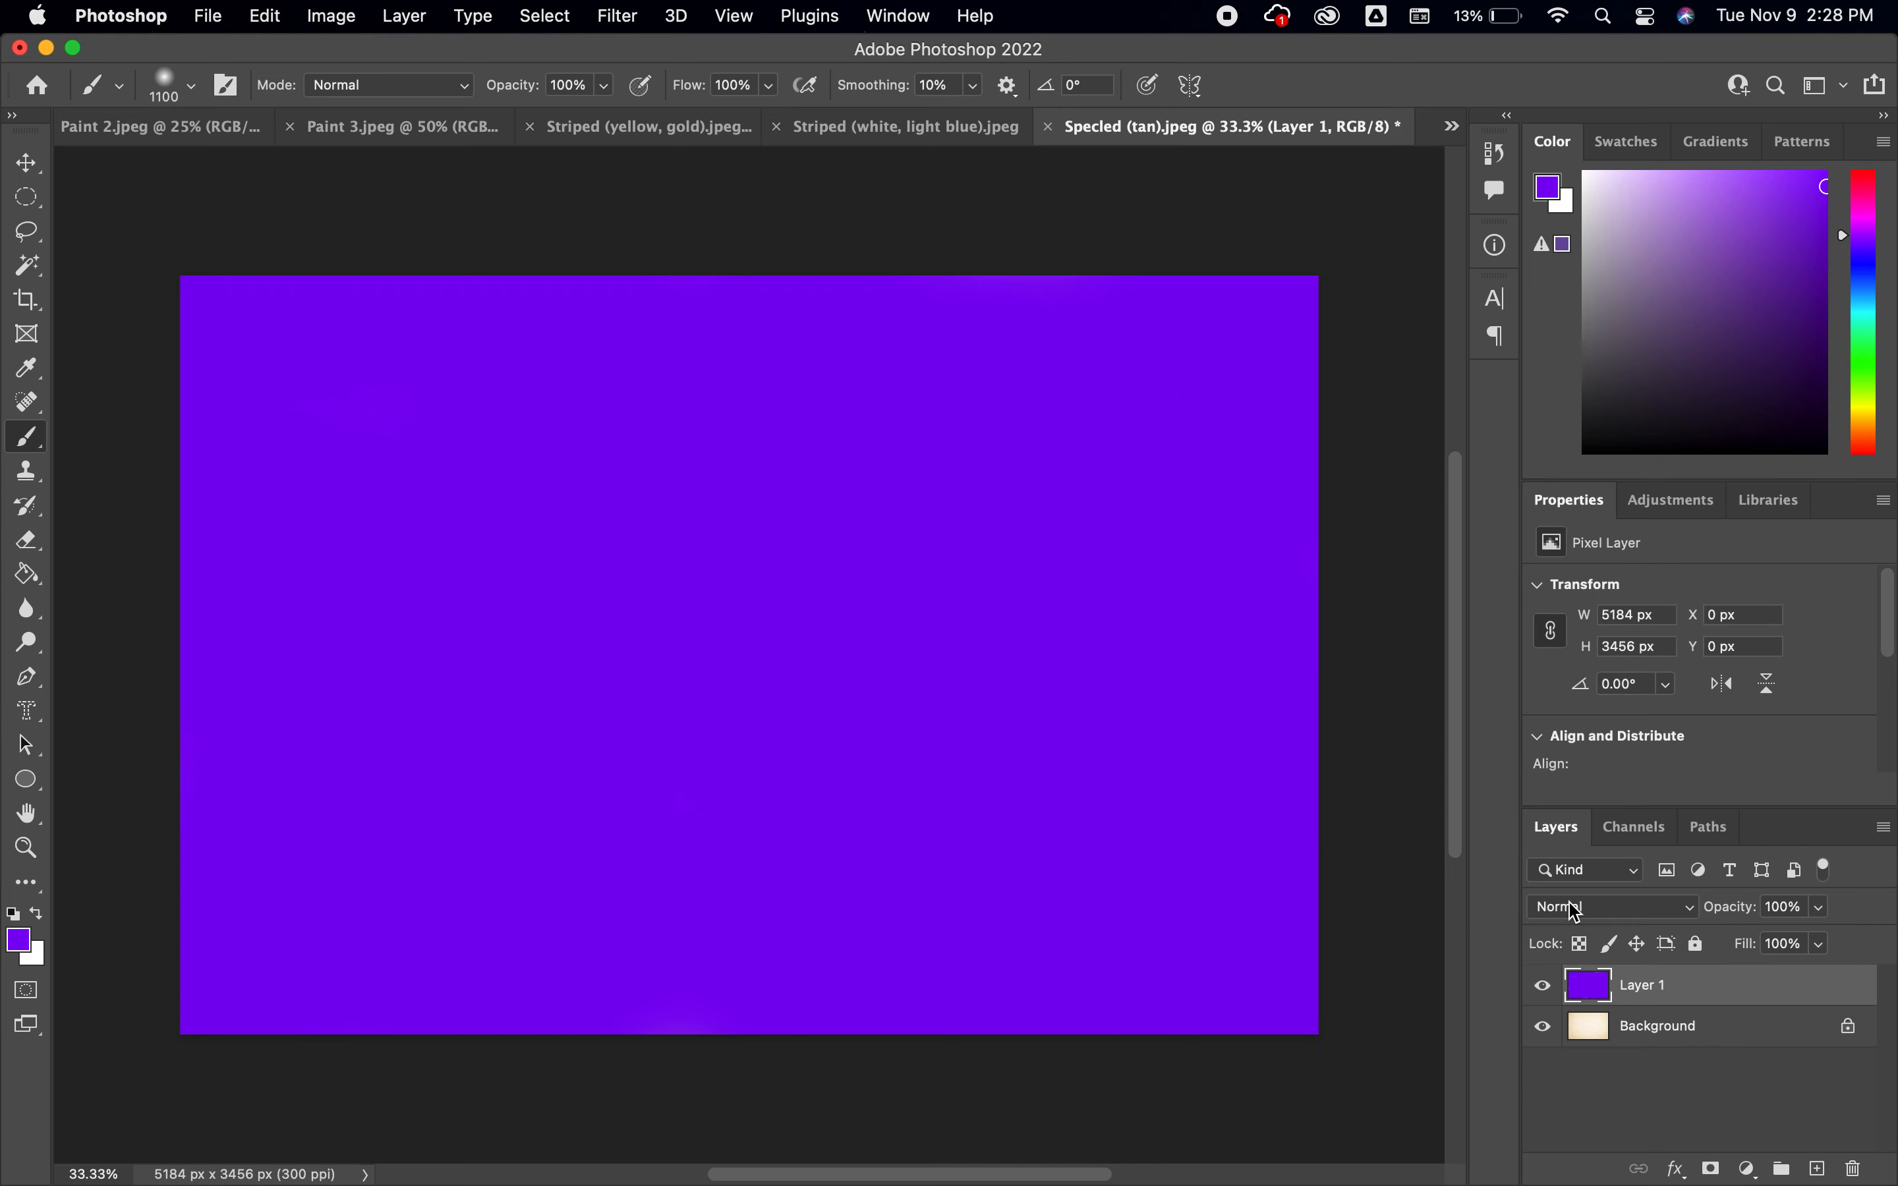
click(1666, 918)
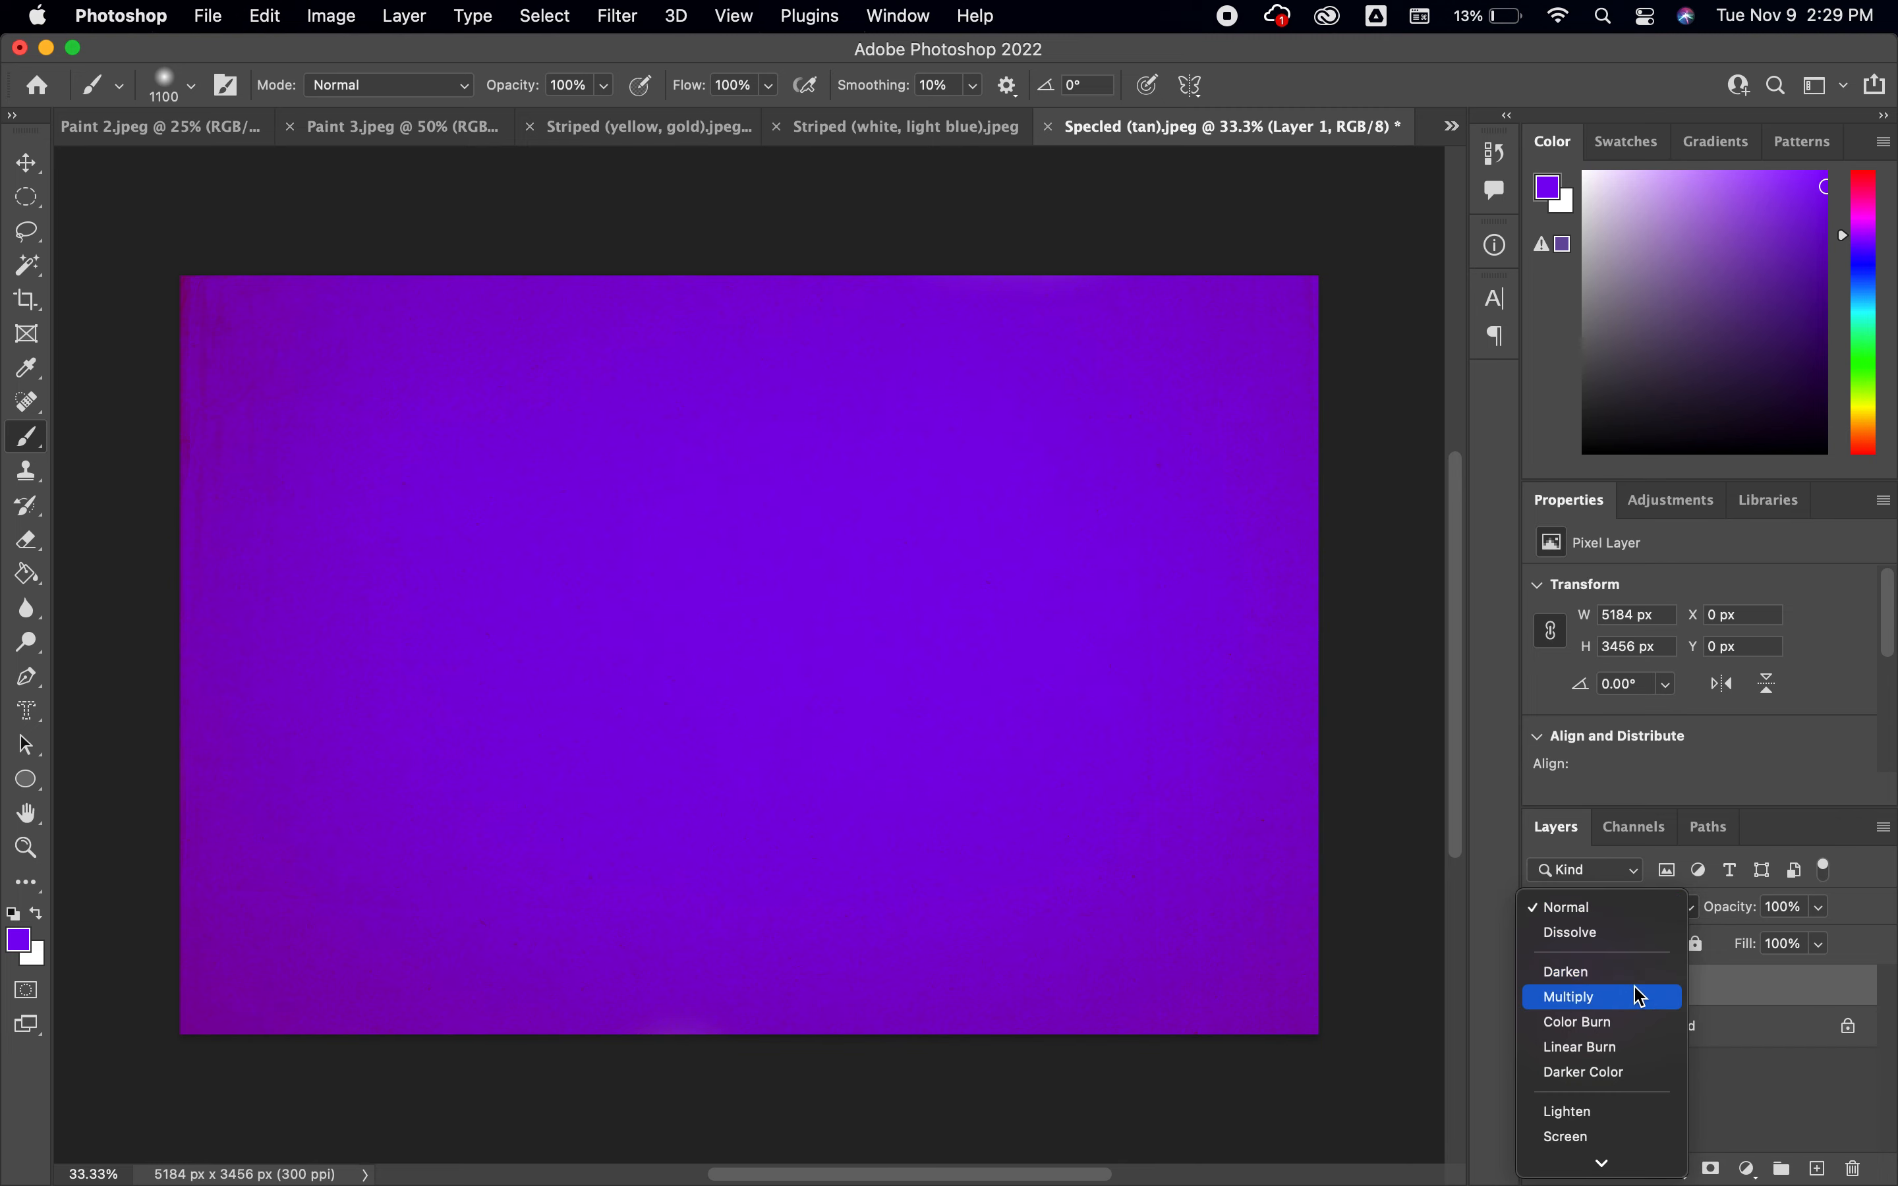
click(1634, 1009)
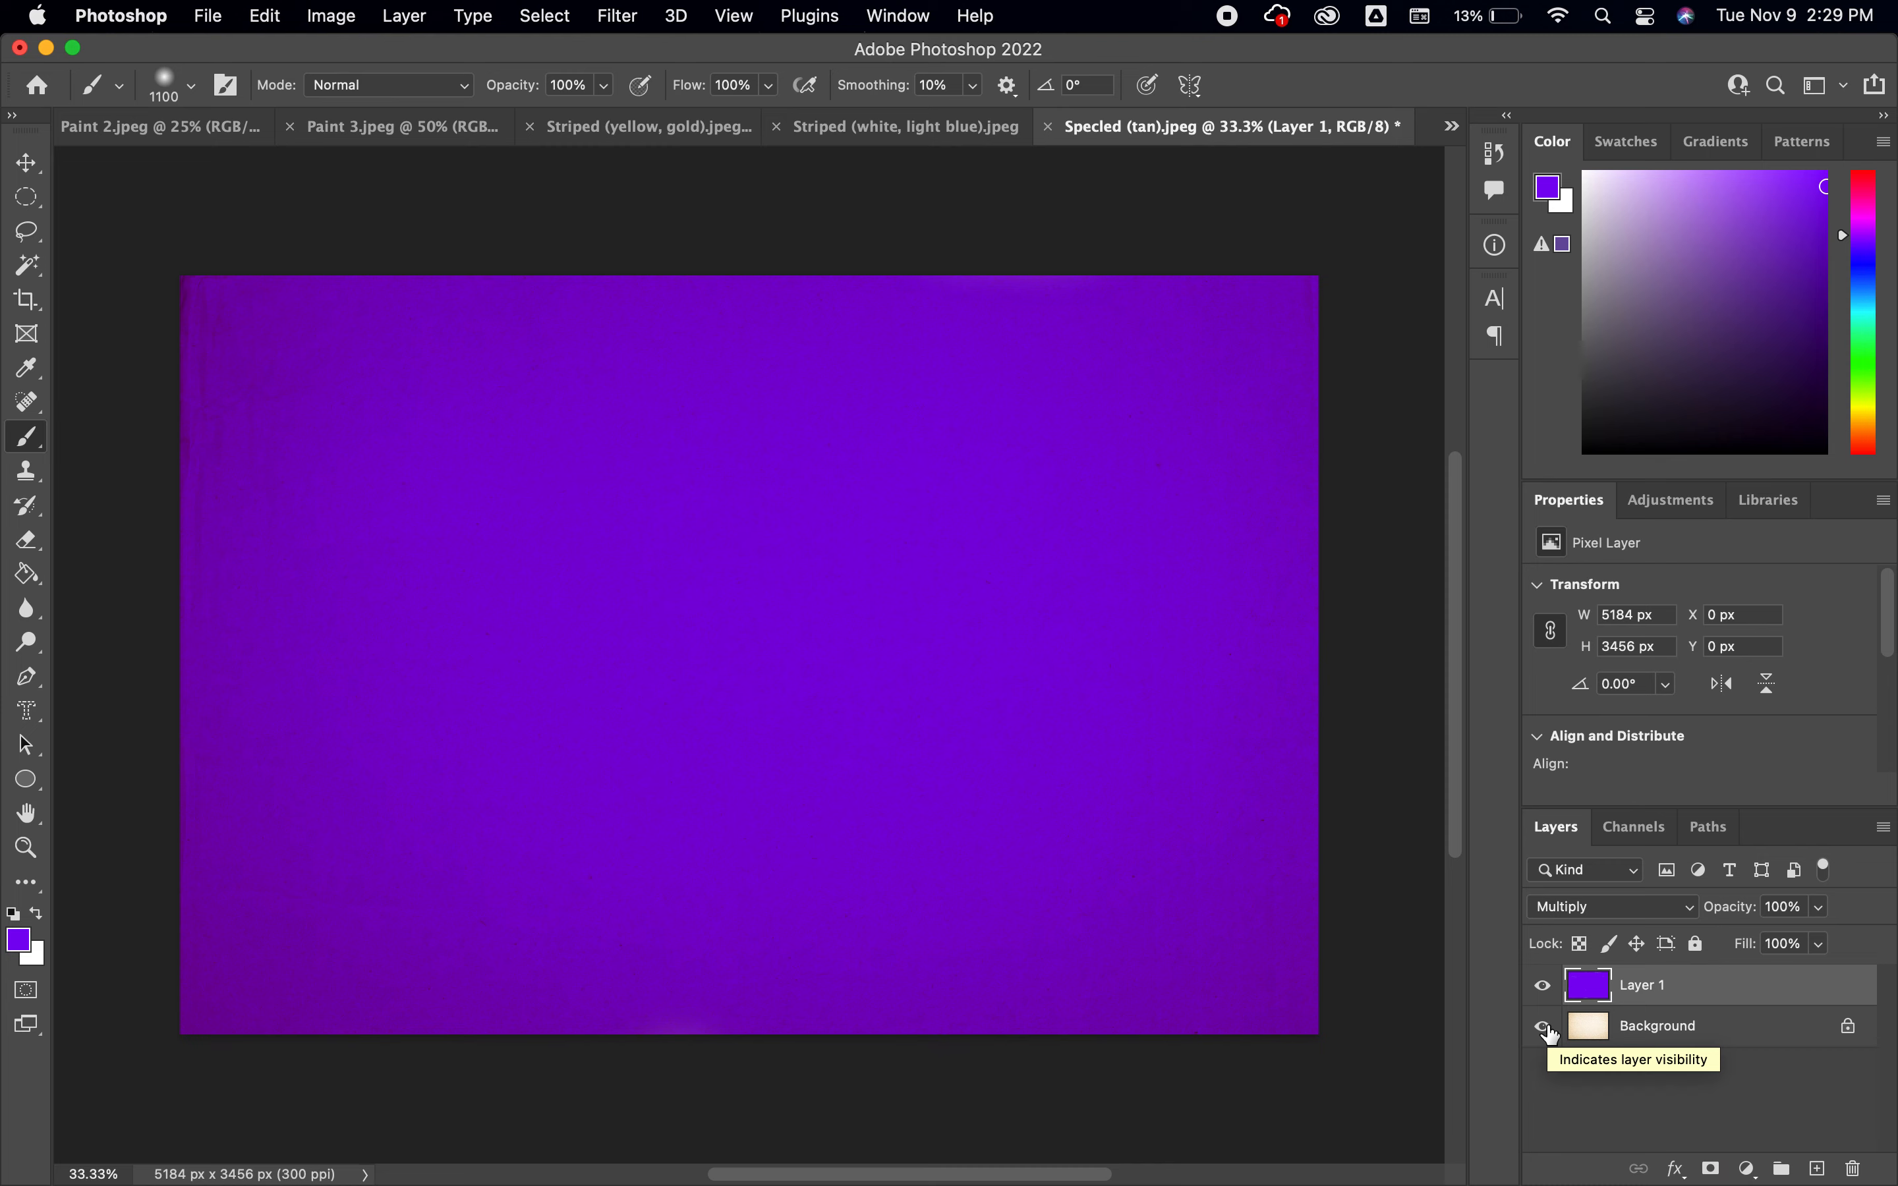
Draw an elliptical selection about 5076 by 3487 px from the canvas center and adjust its position to fit the canvas
click(28, 200)
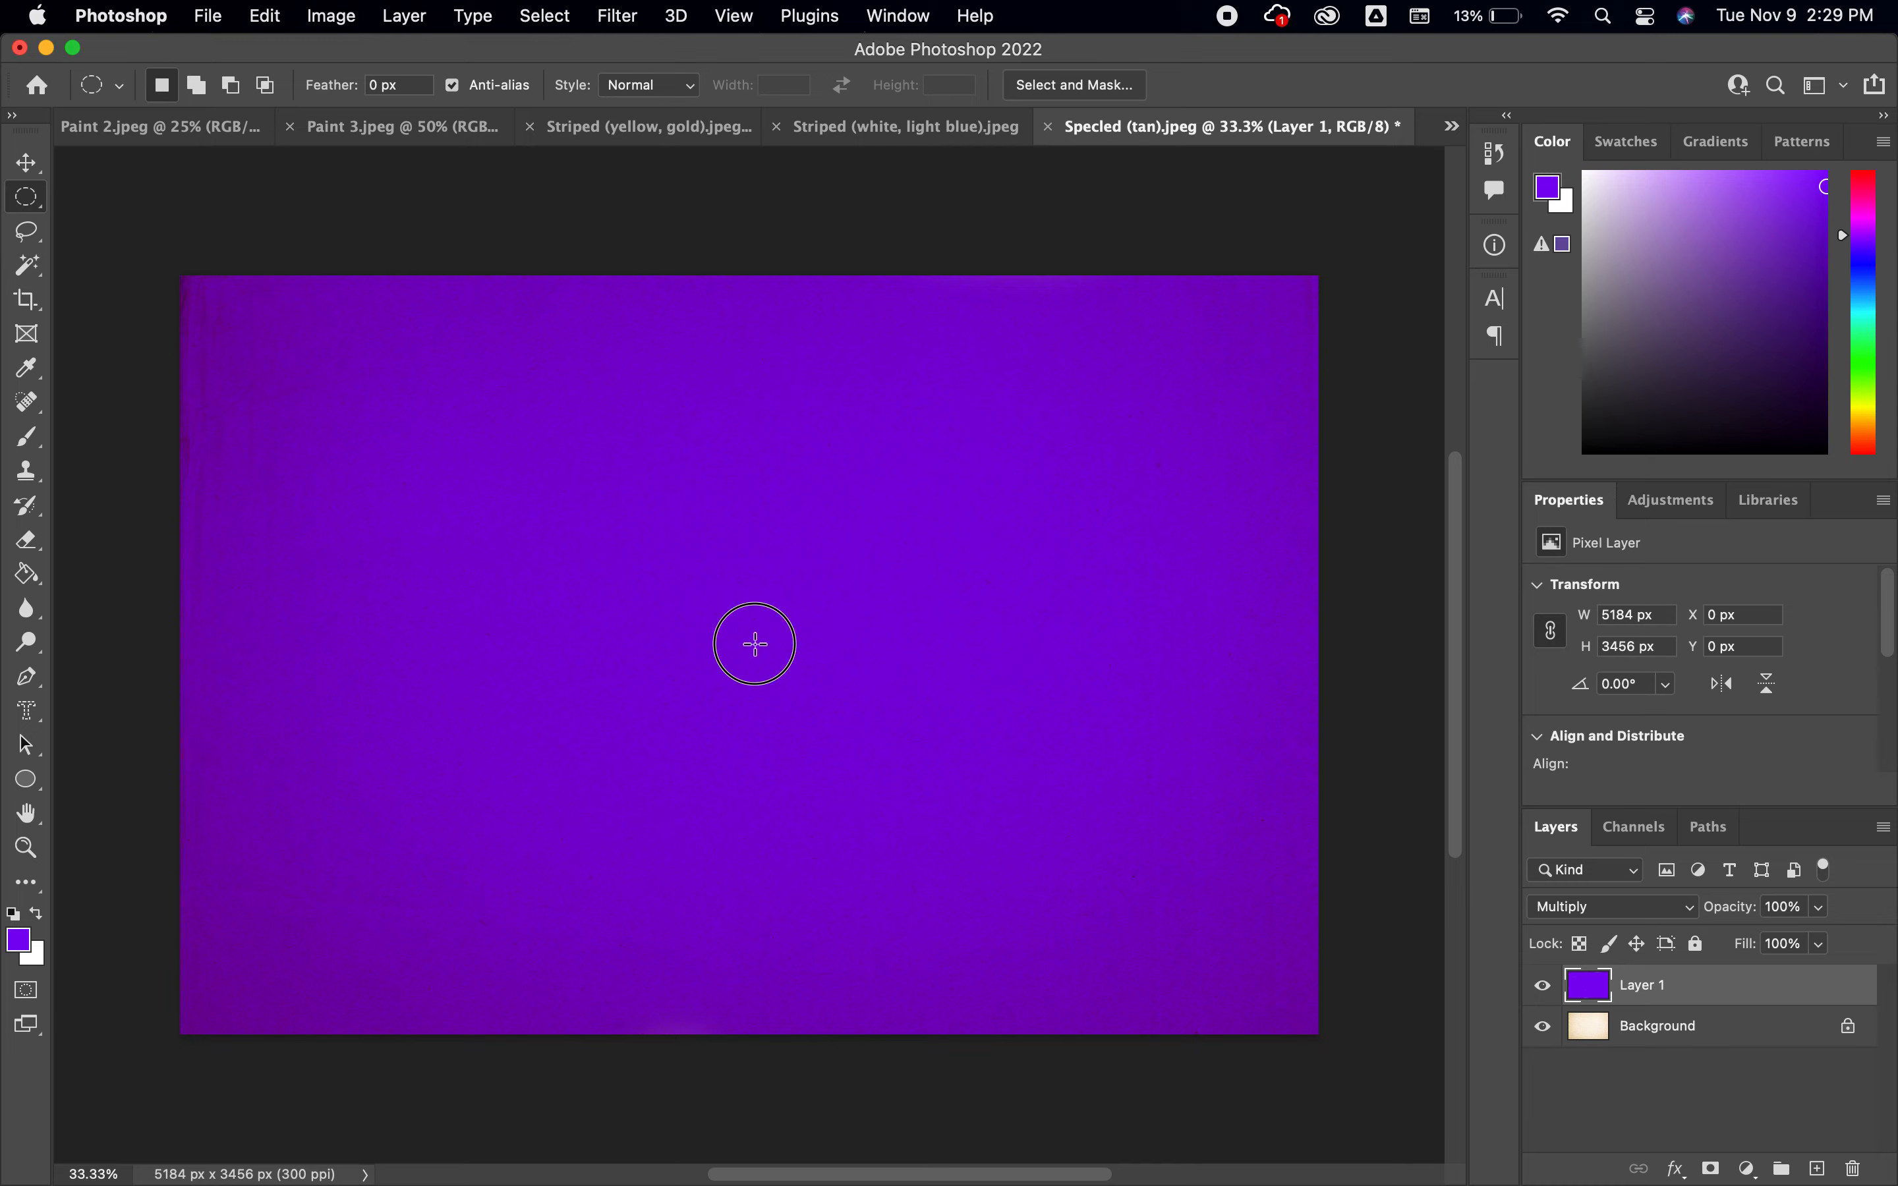
mouse_move(755, 644)
mouse_down()
mouse_move(867, 631)
mouse_move(977, 519)
mouse_move(1229, 487)
mouse_move(1262, 322)
mouse_move(1245, 284)
mouse_move(1318, 277)
mouse_up()
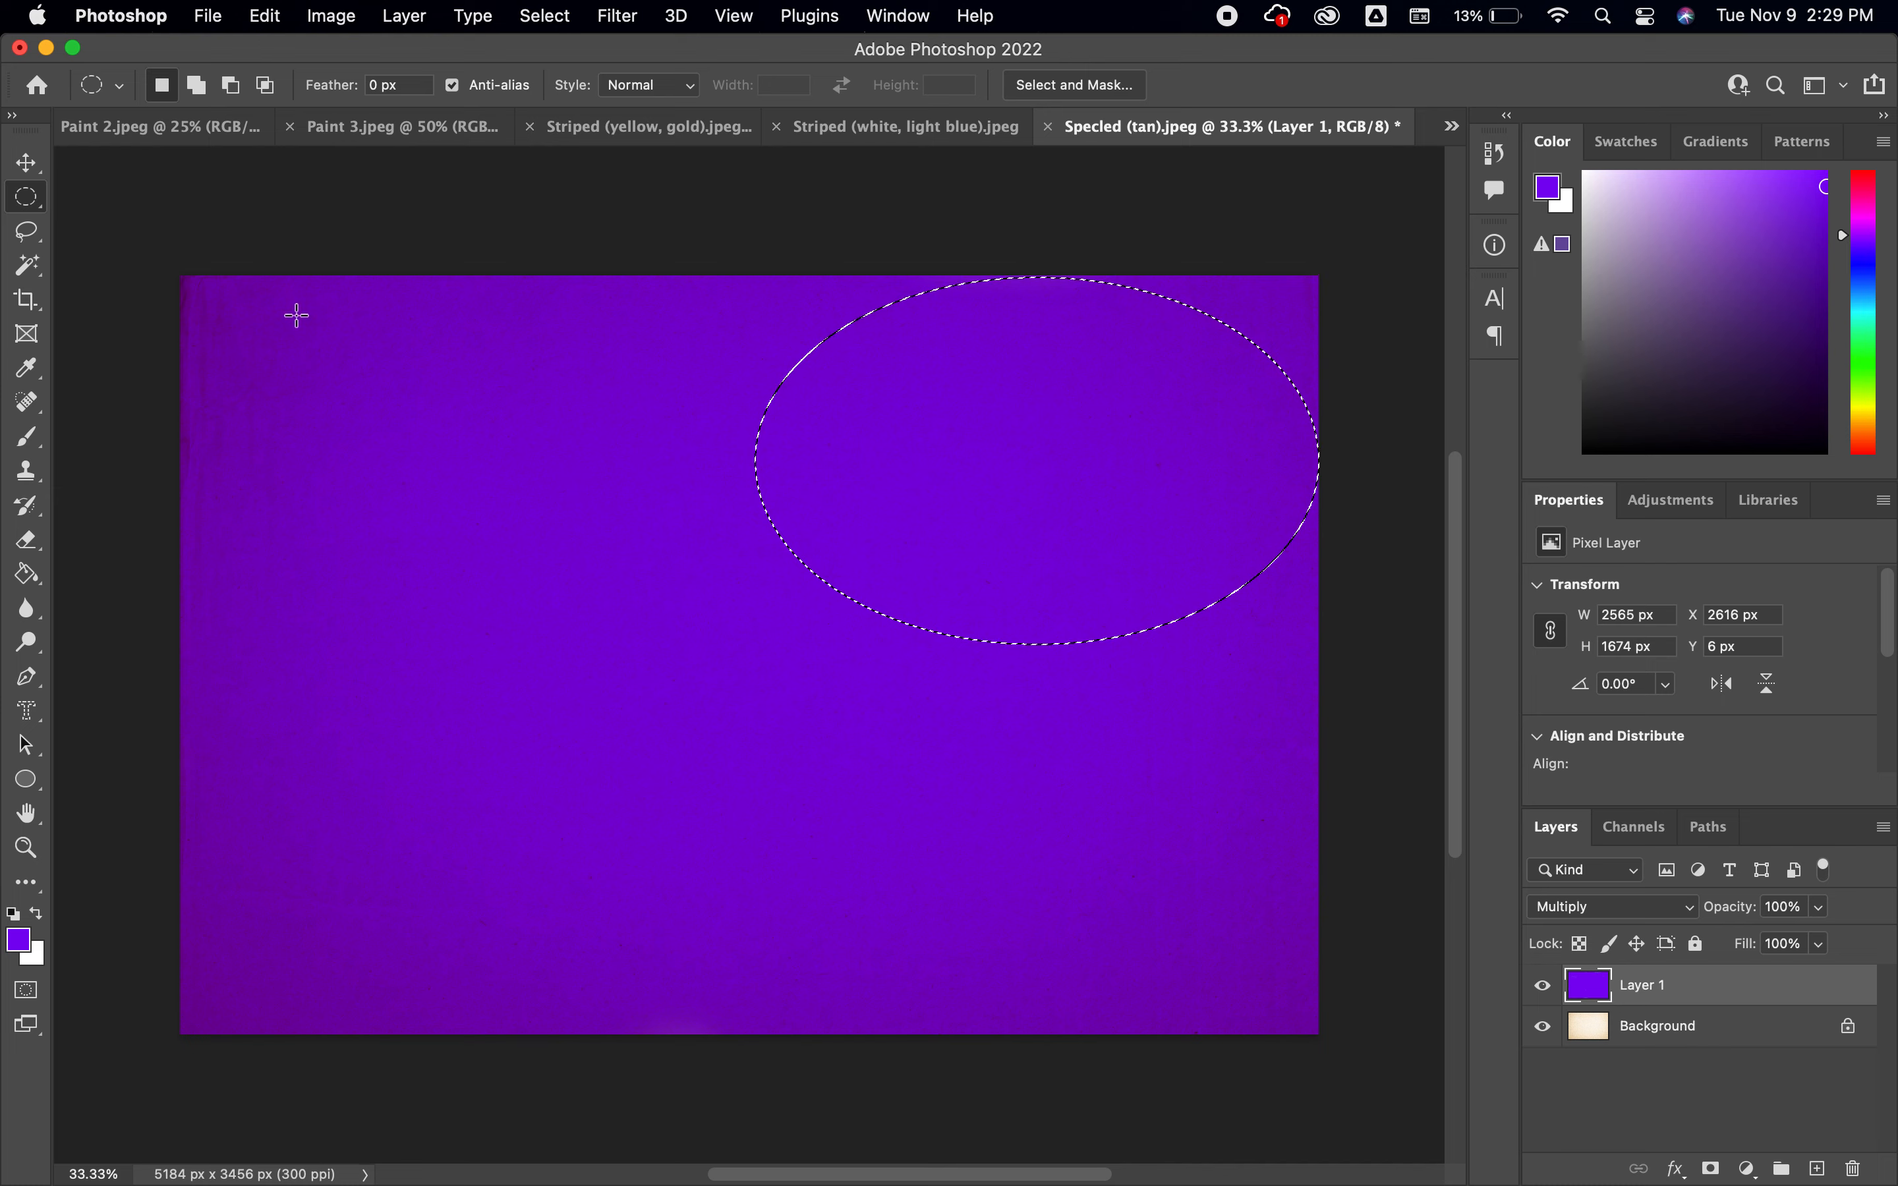
click(738, 643)
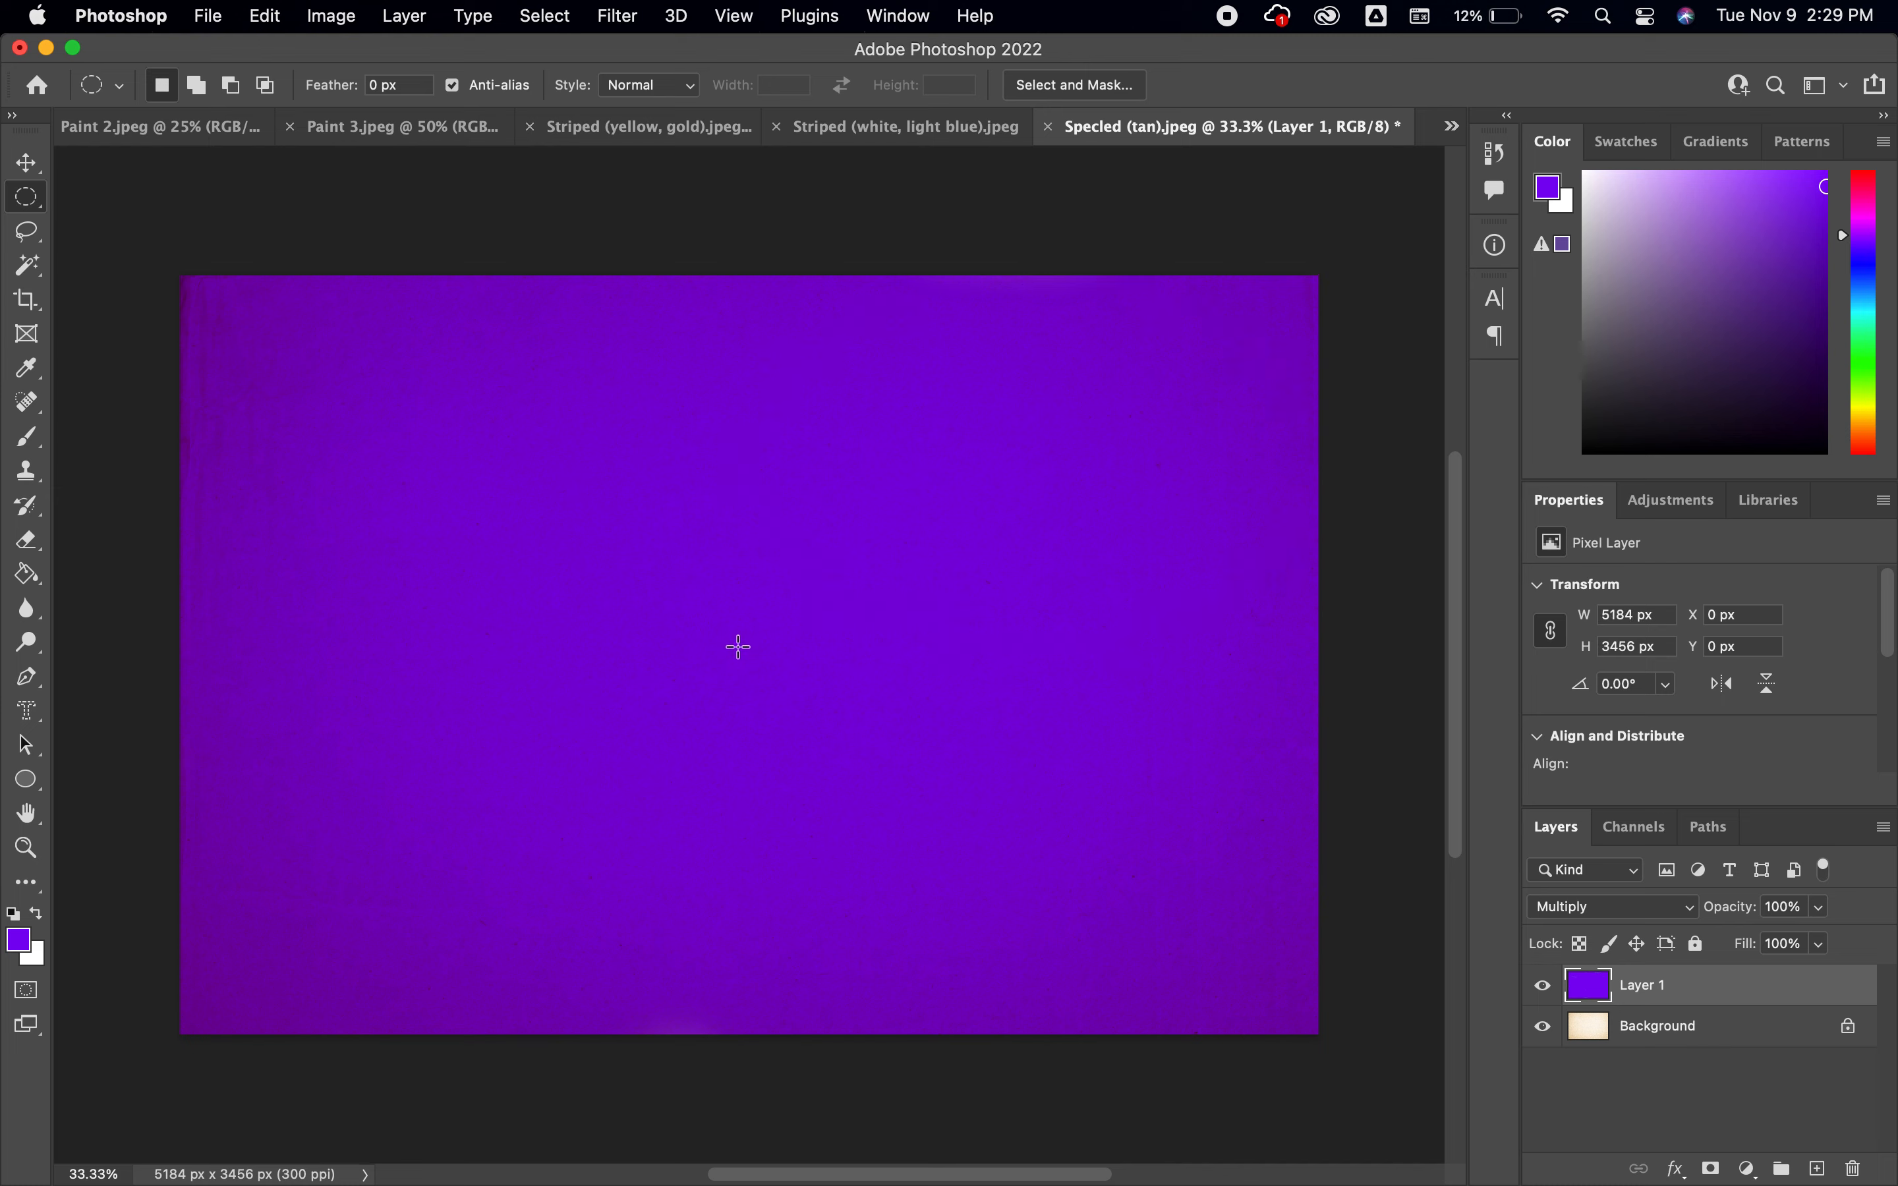
drag(737, 647, 1295, 263)
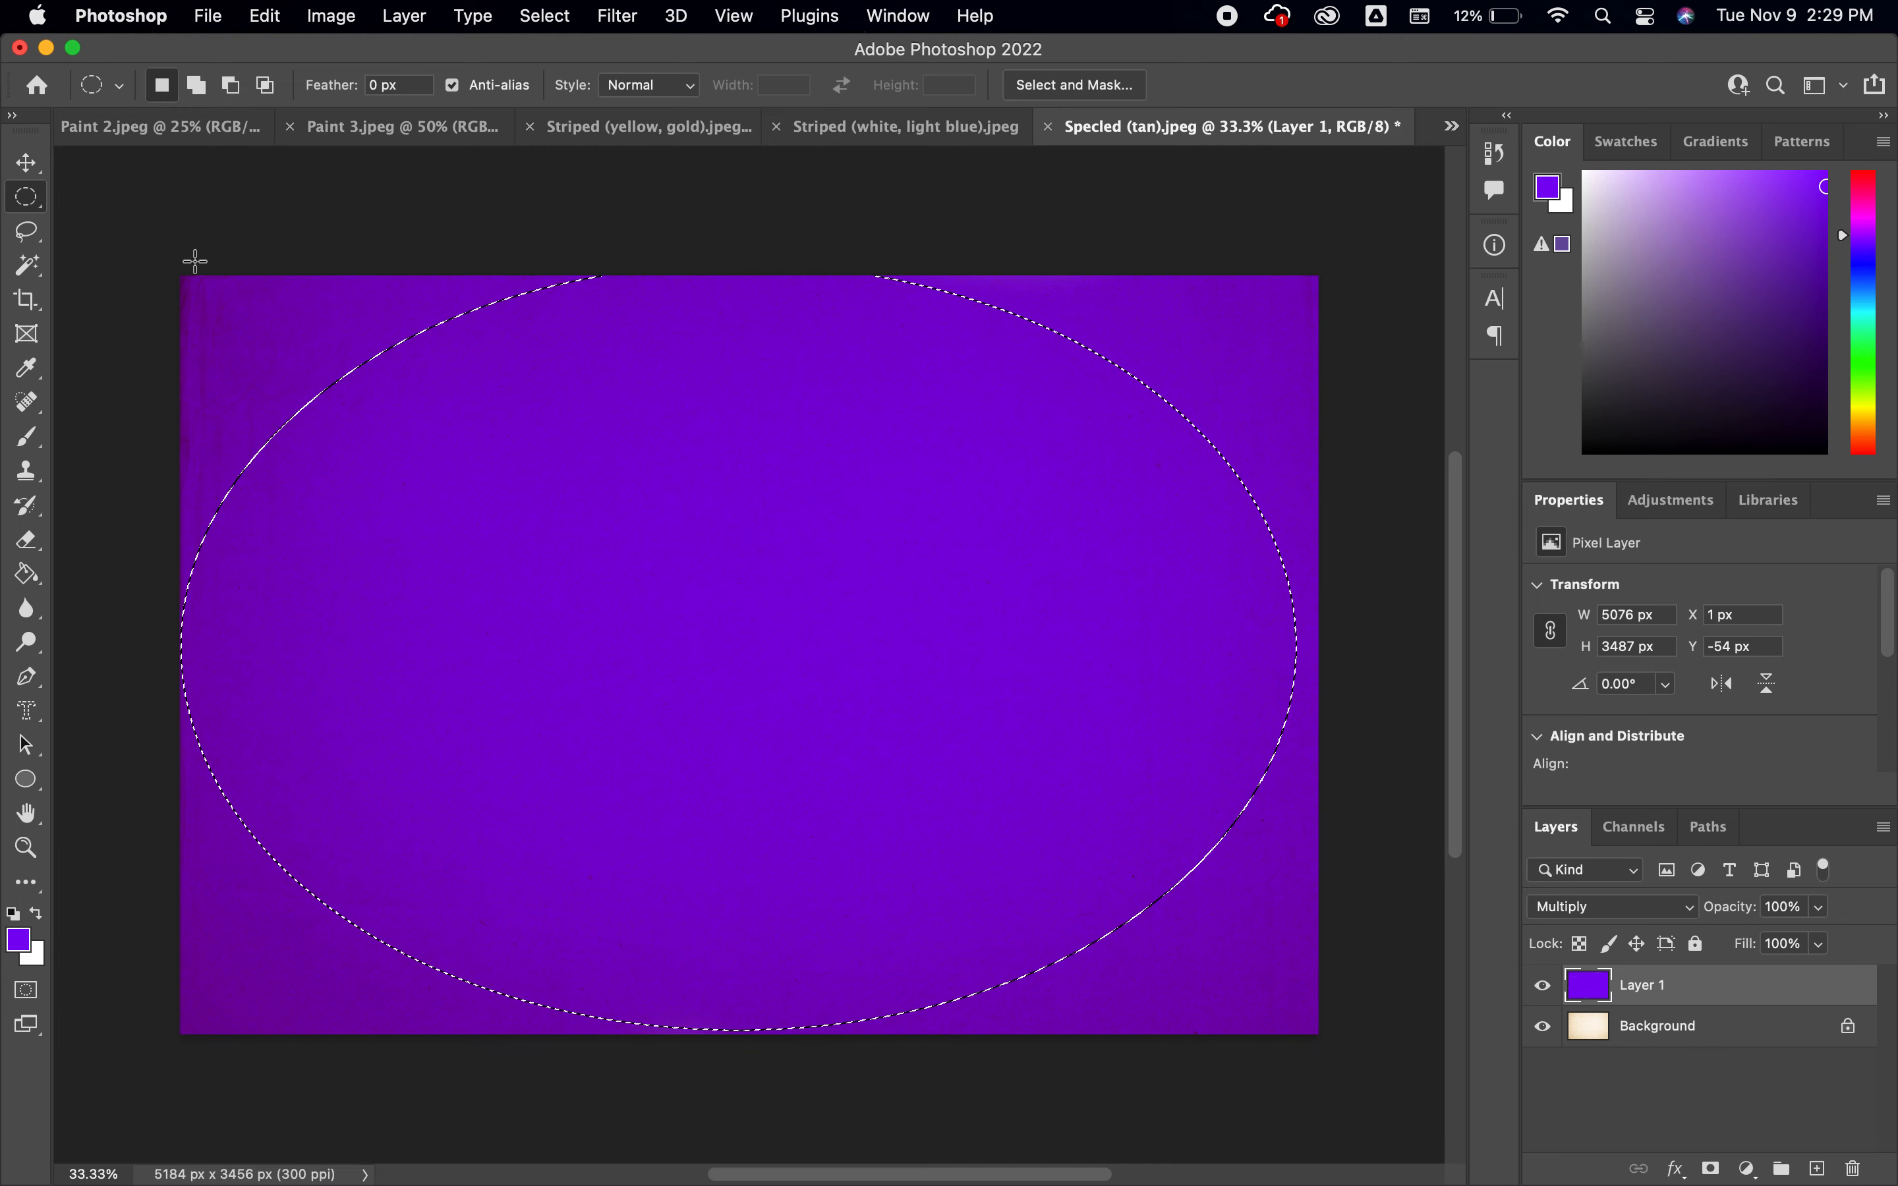
drag(723, 549, 735, 560)
key(Left)
key(Down)
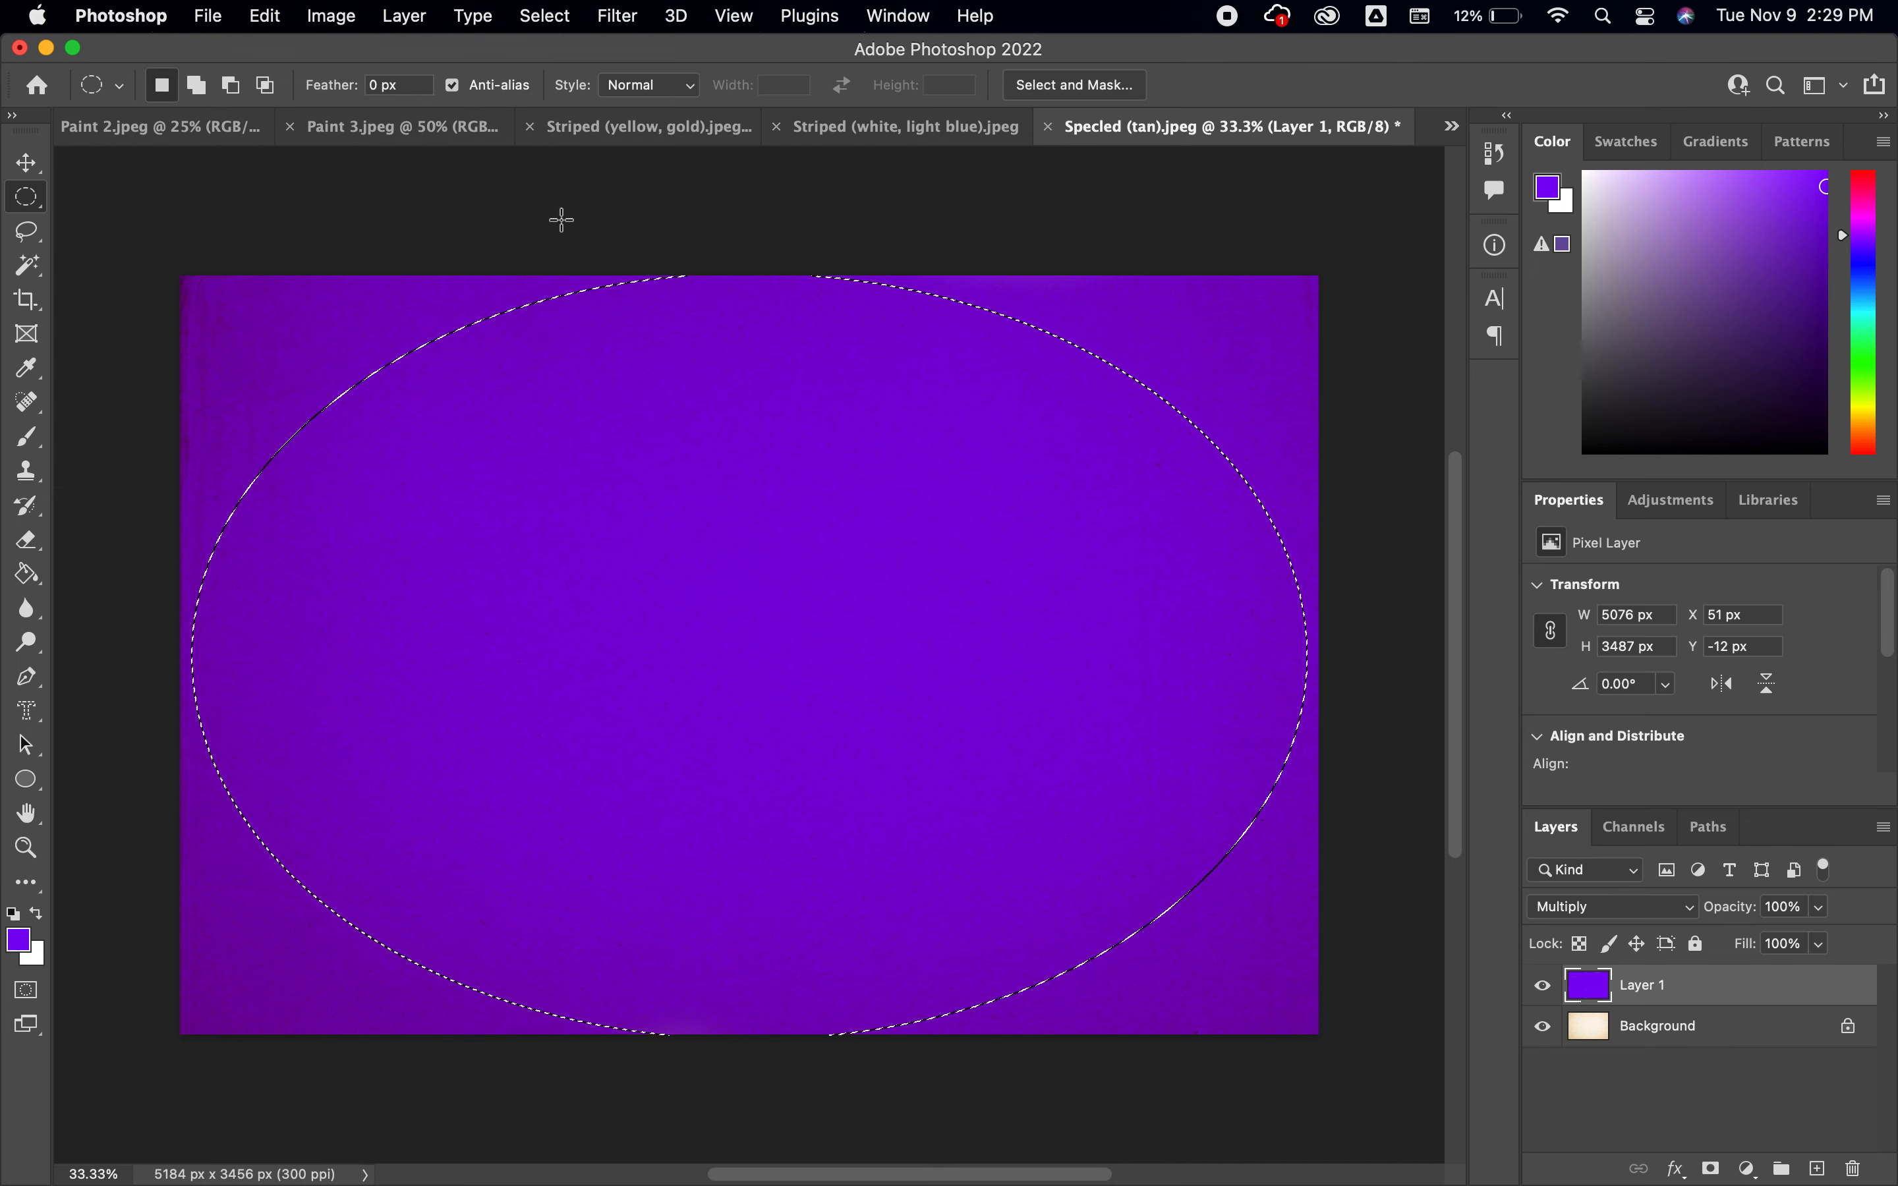
Feather the elliptical selection by 100 pixels
click(545, 16)
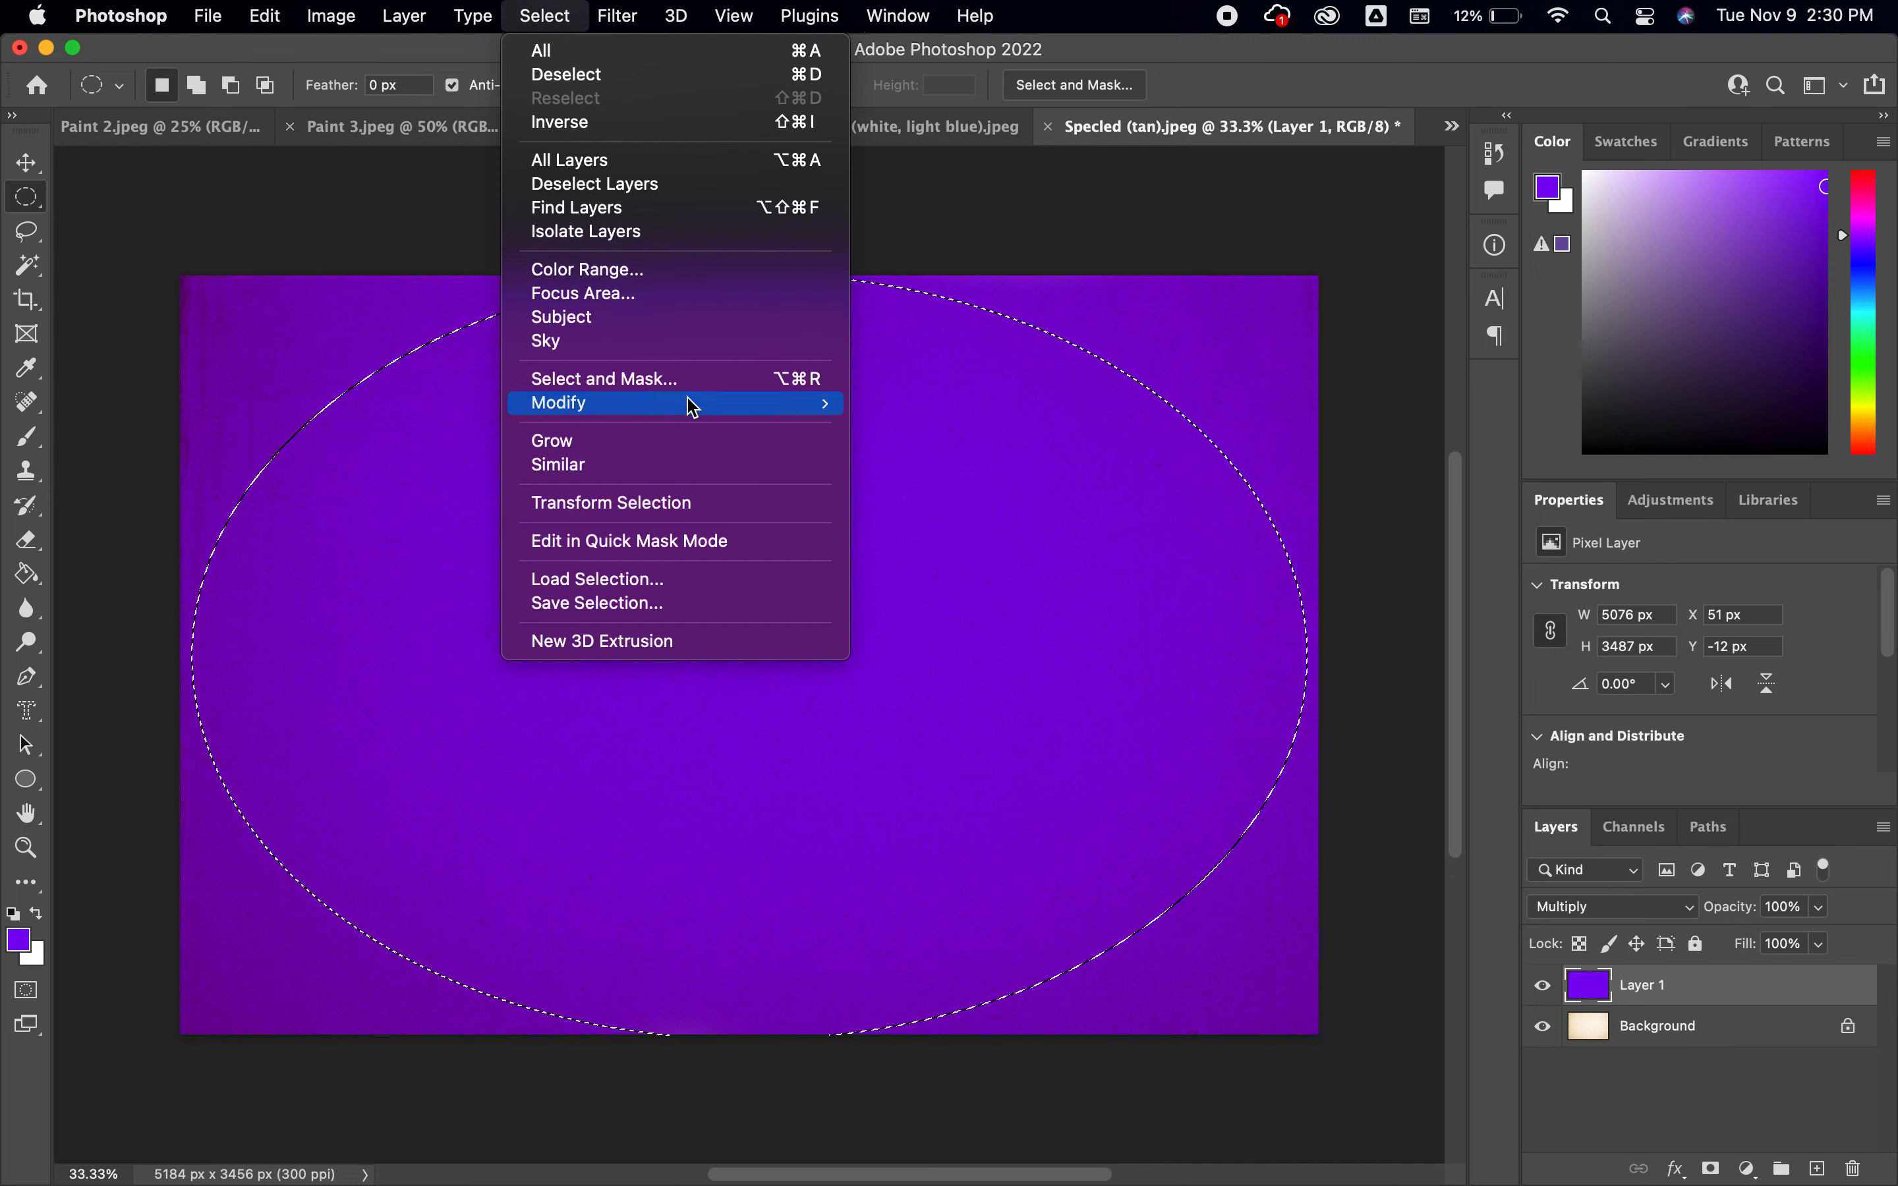
mouse_move(754, 404)
click(888, 506)
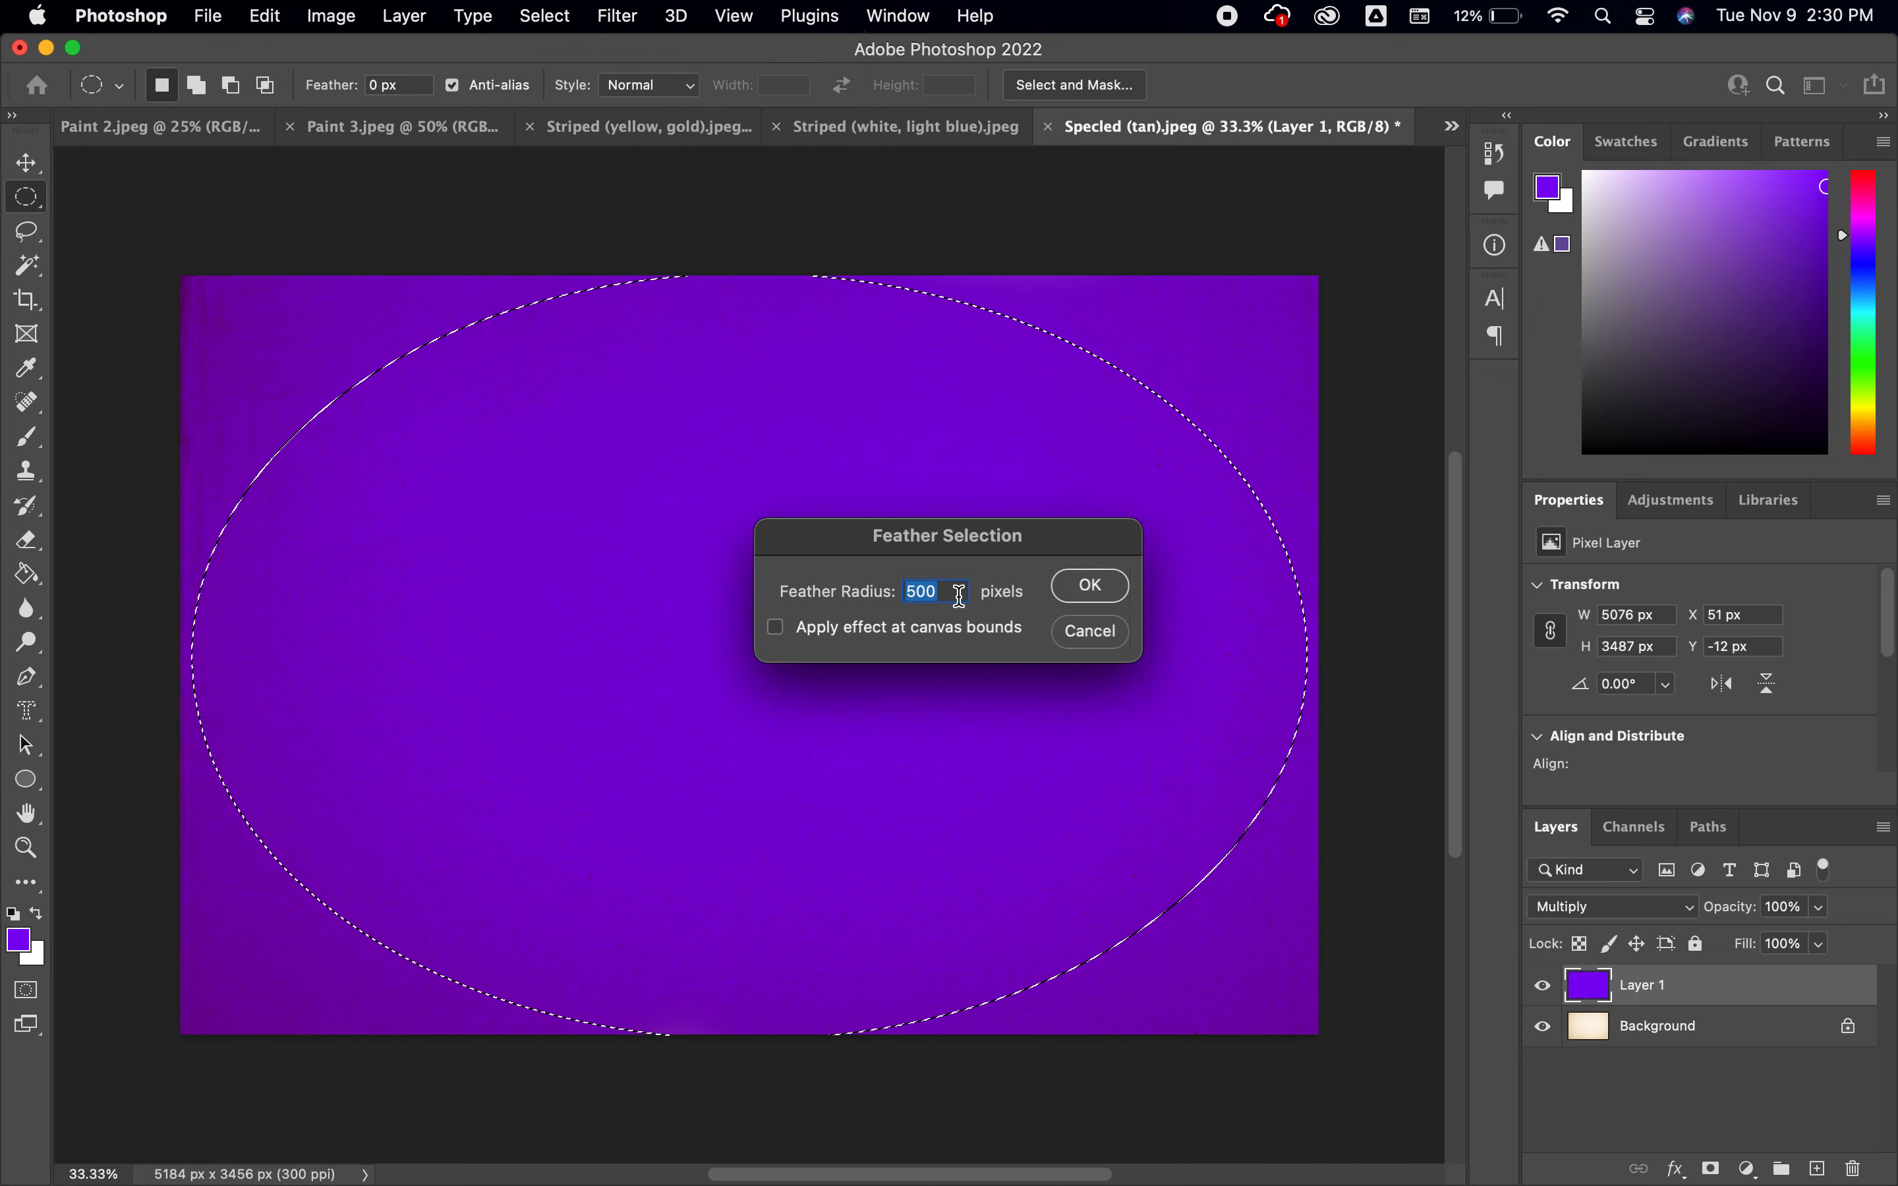
text(100)
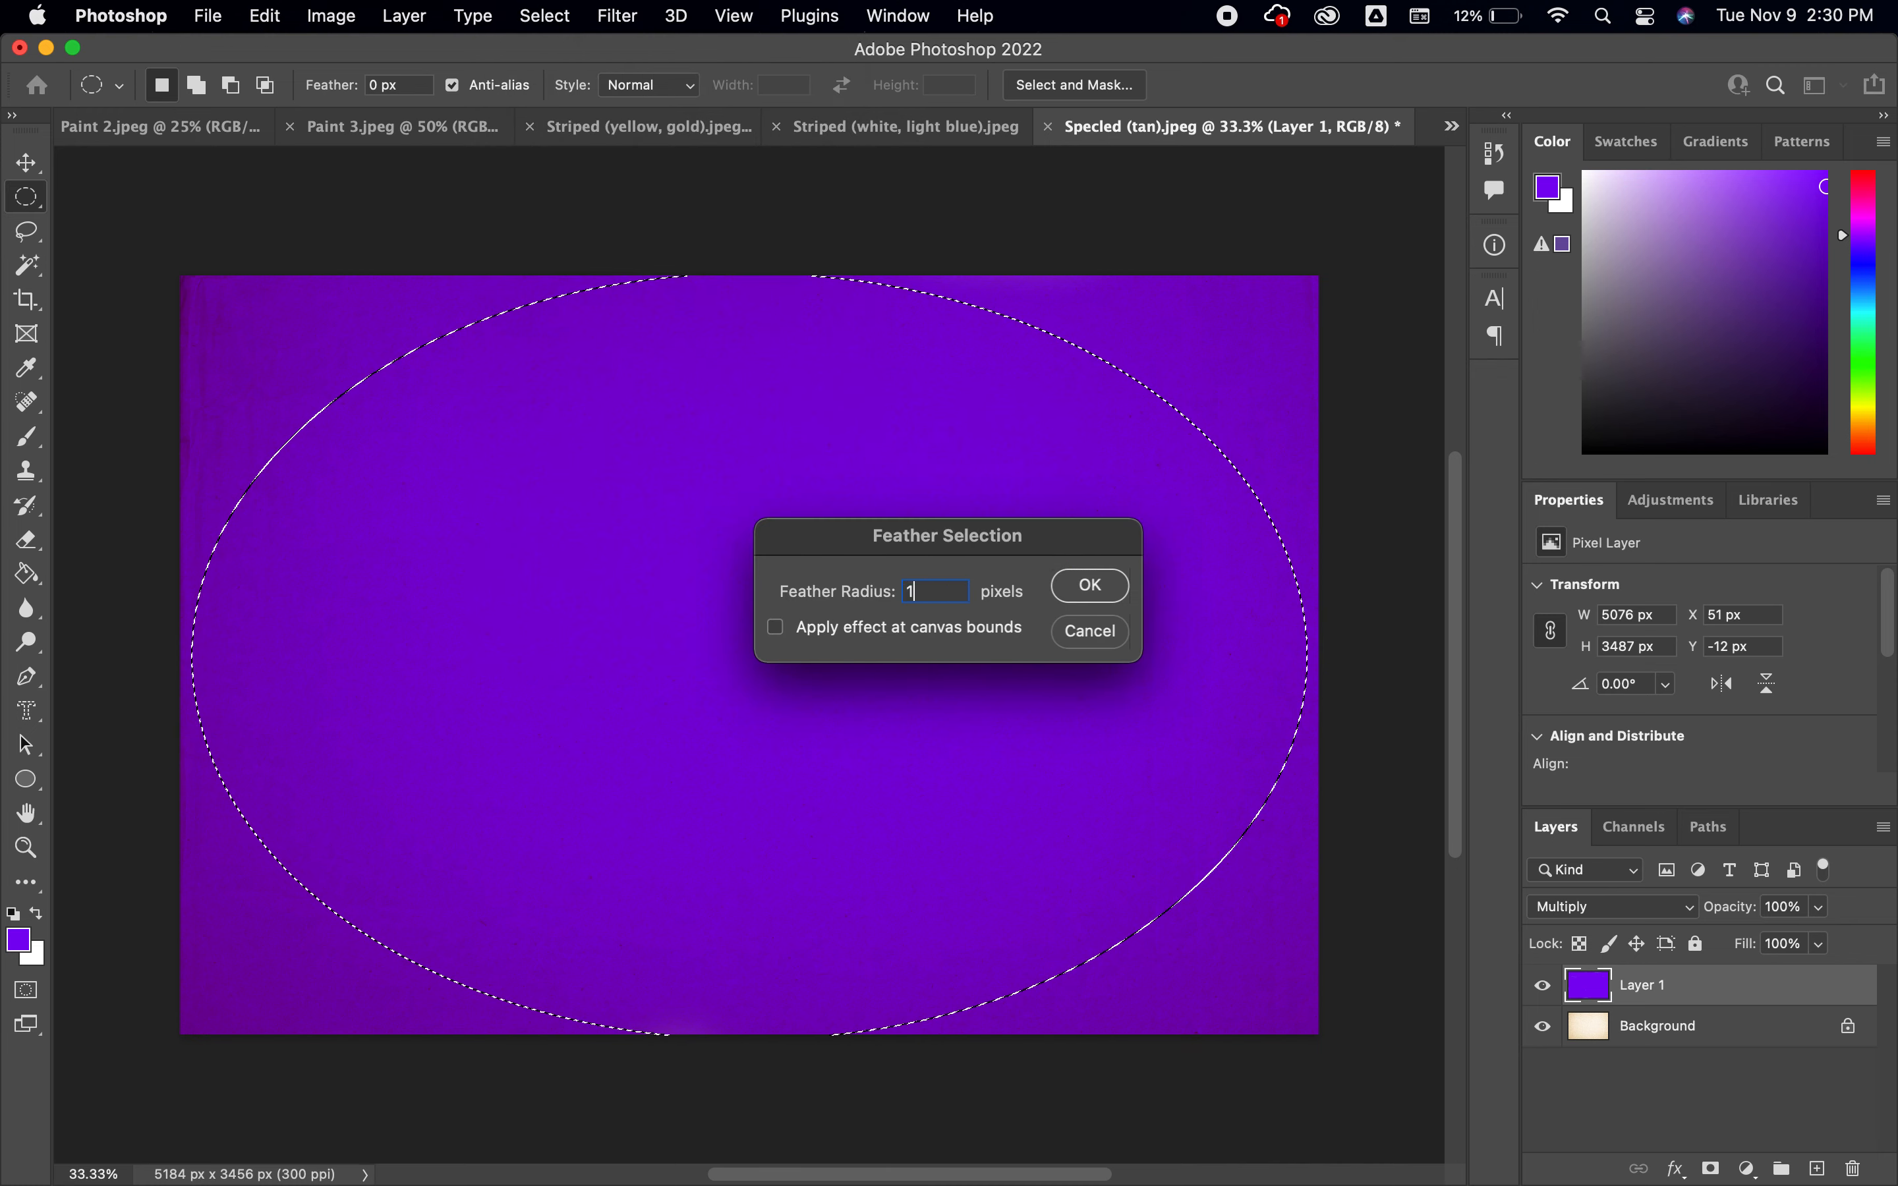
click(1092, 586)
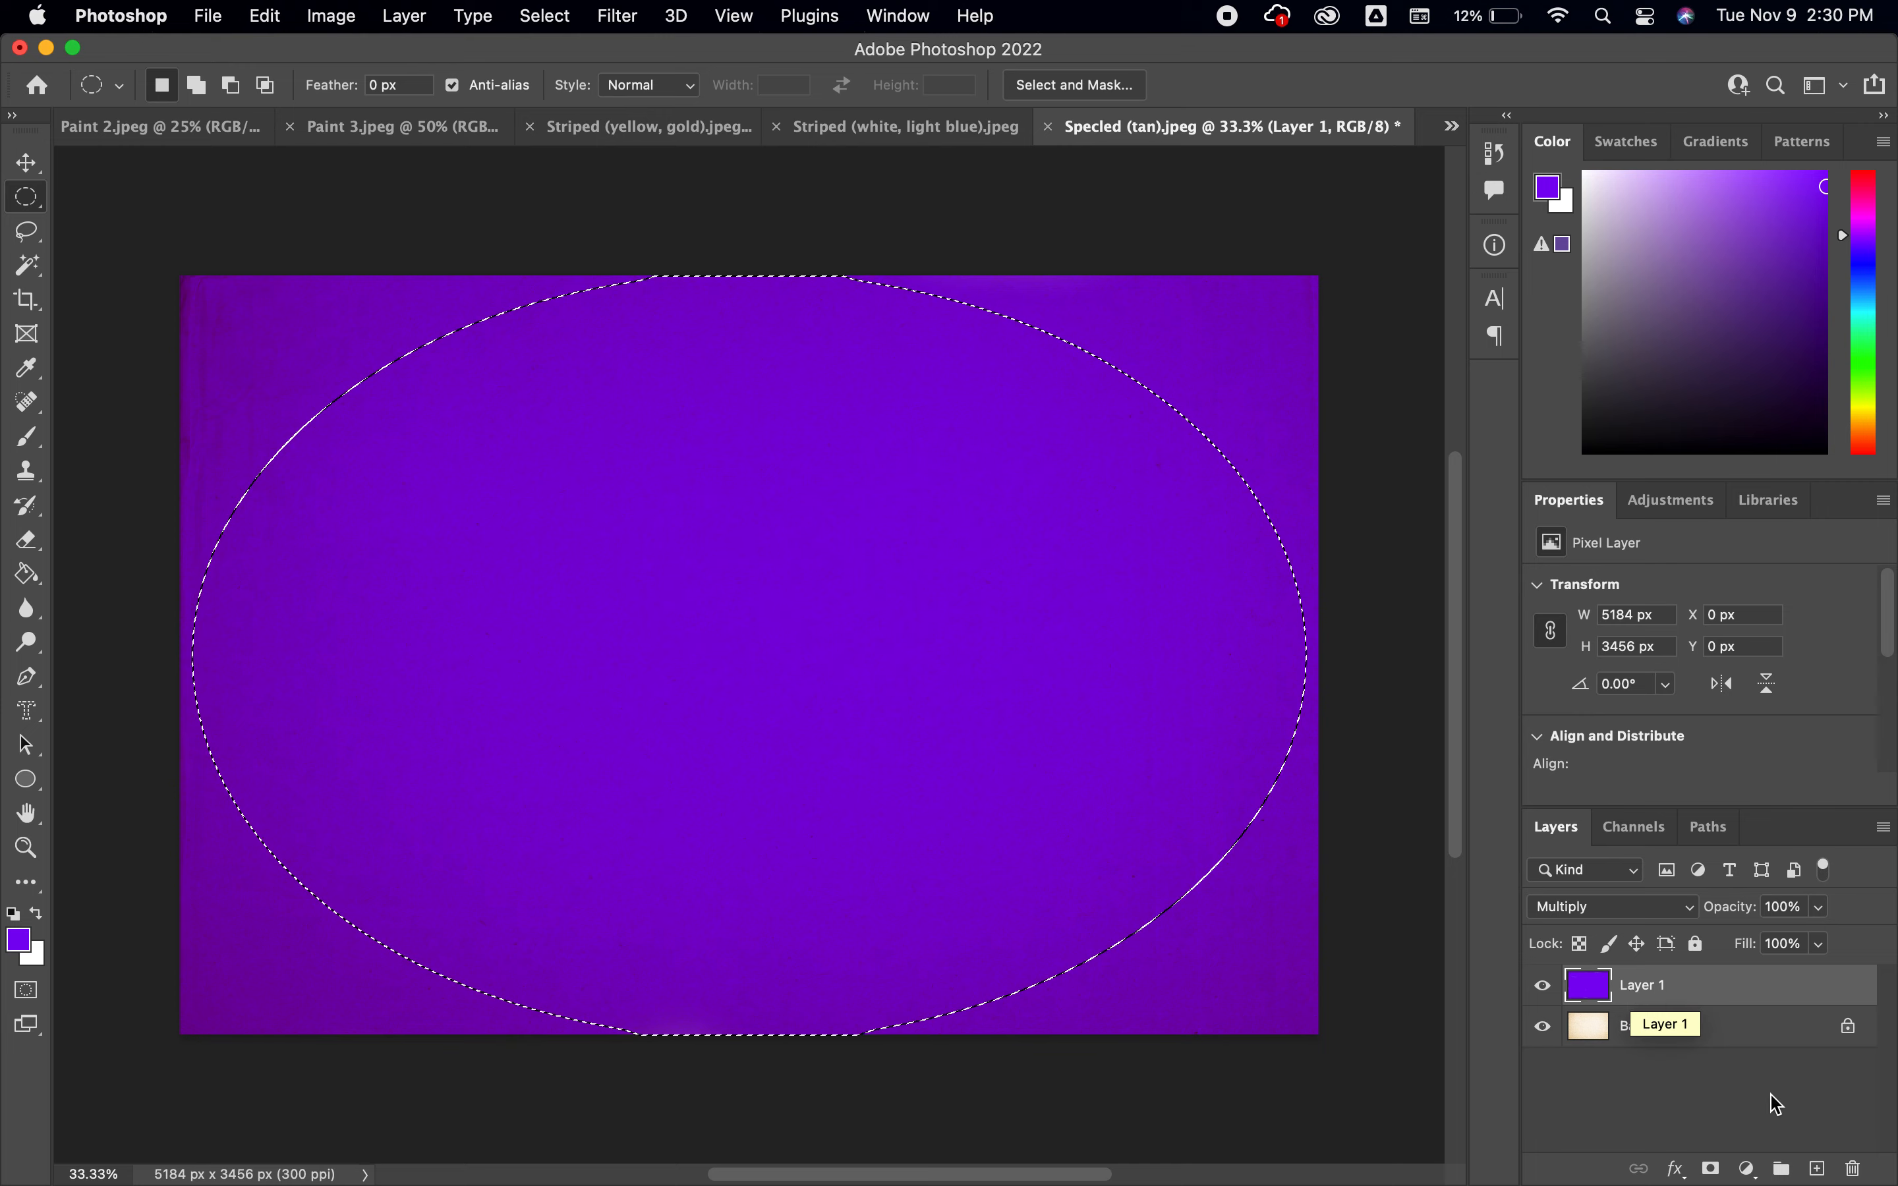
Add another new layer above the violet one and make white the foreground color with black as background
click(1816, 1169)
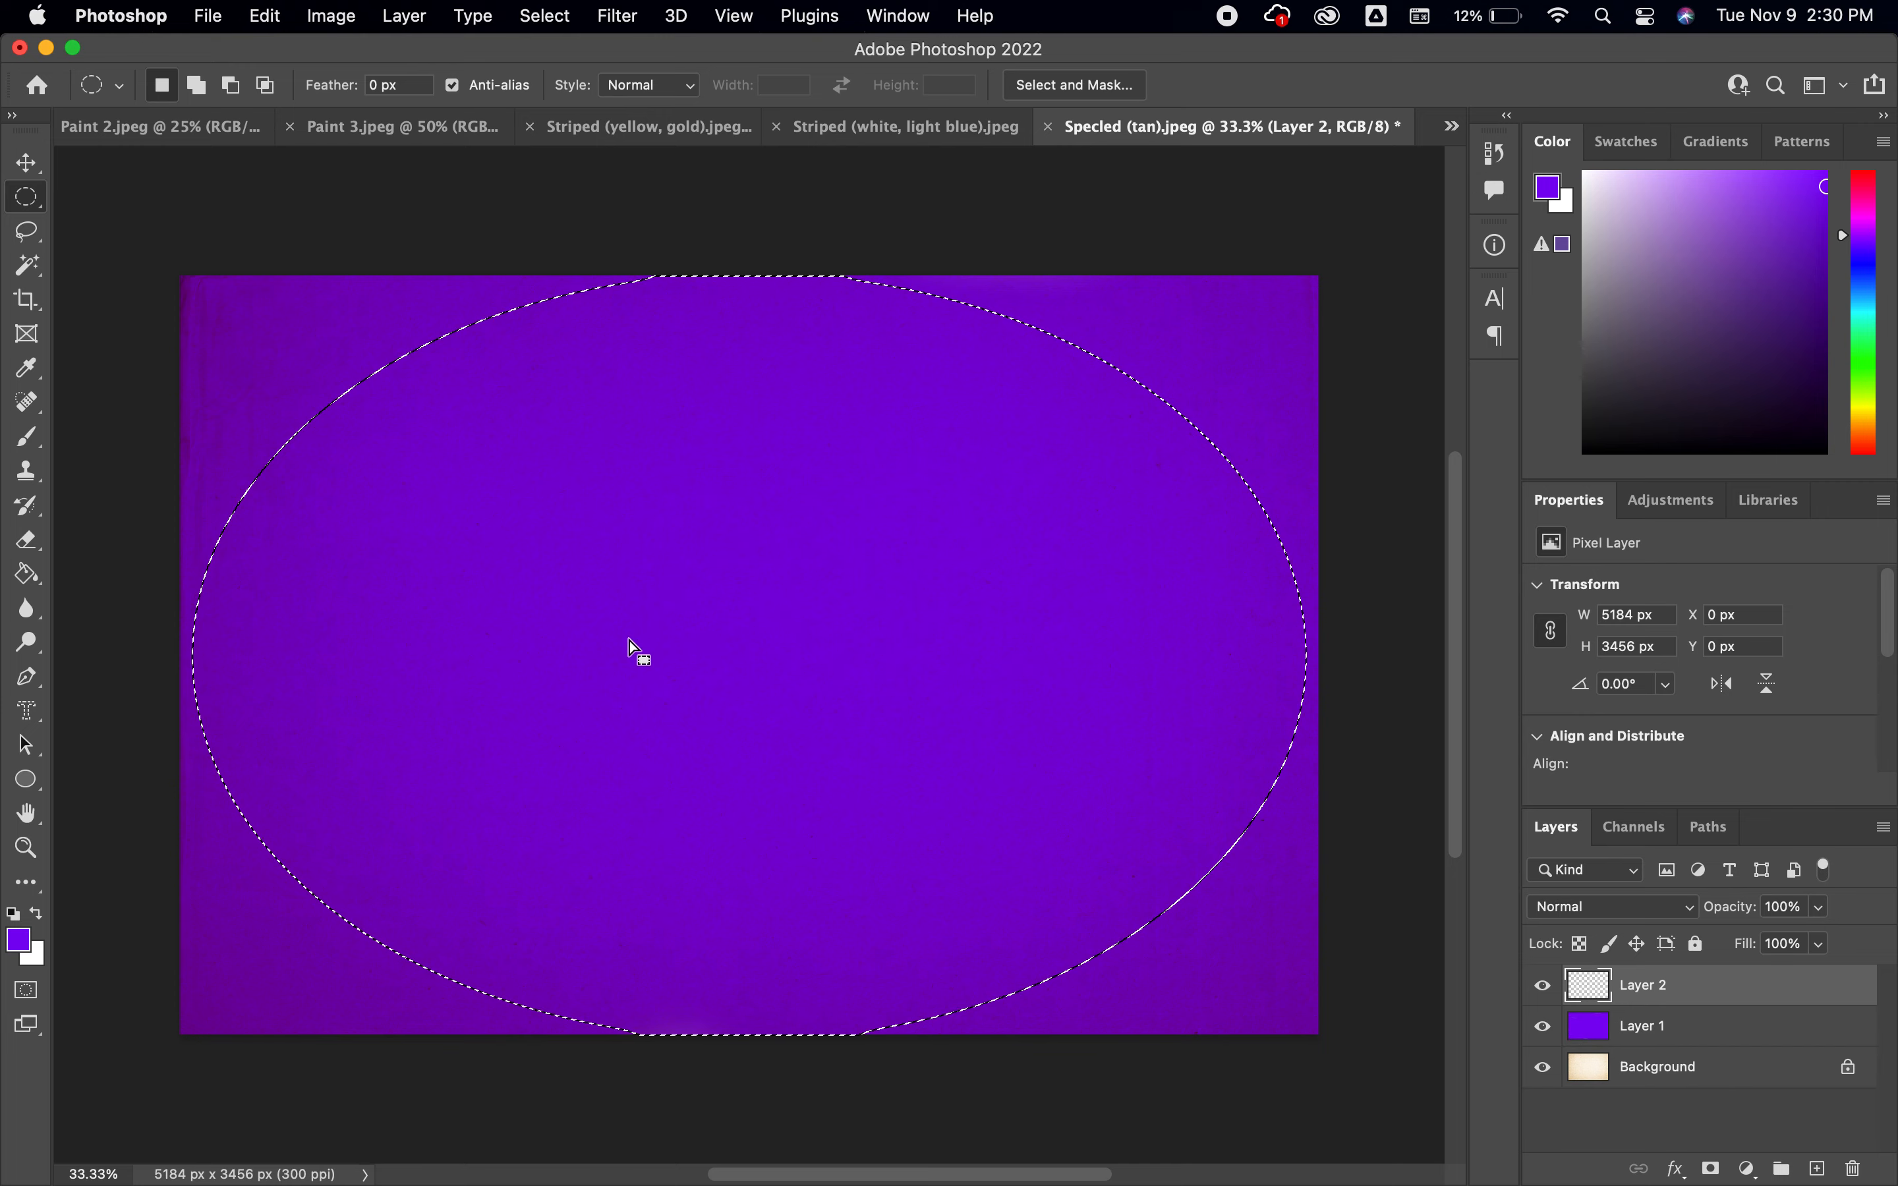
click(14, 918)
key(x)
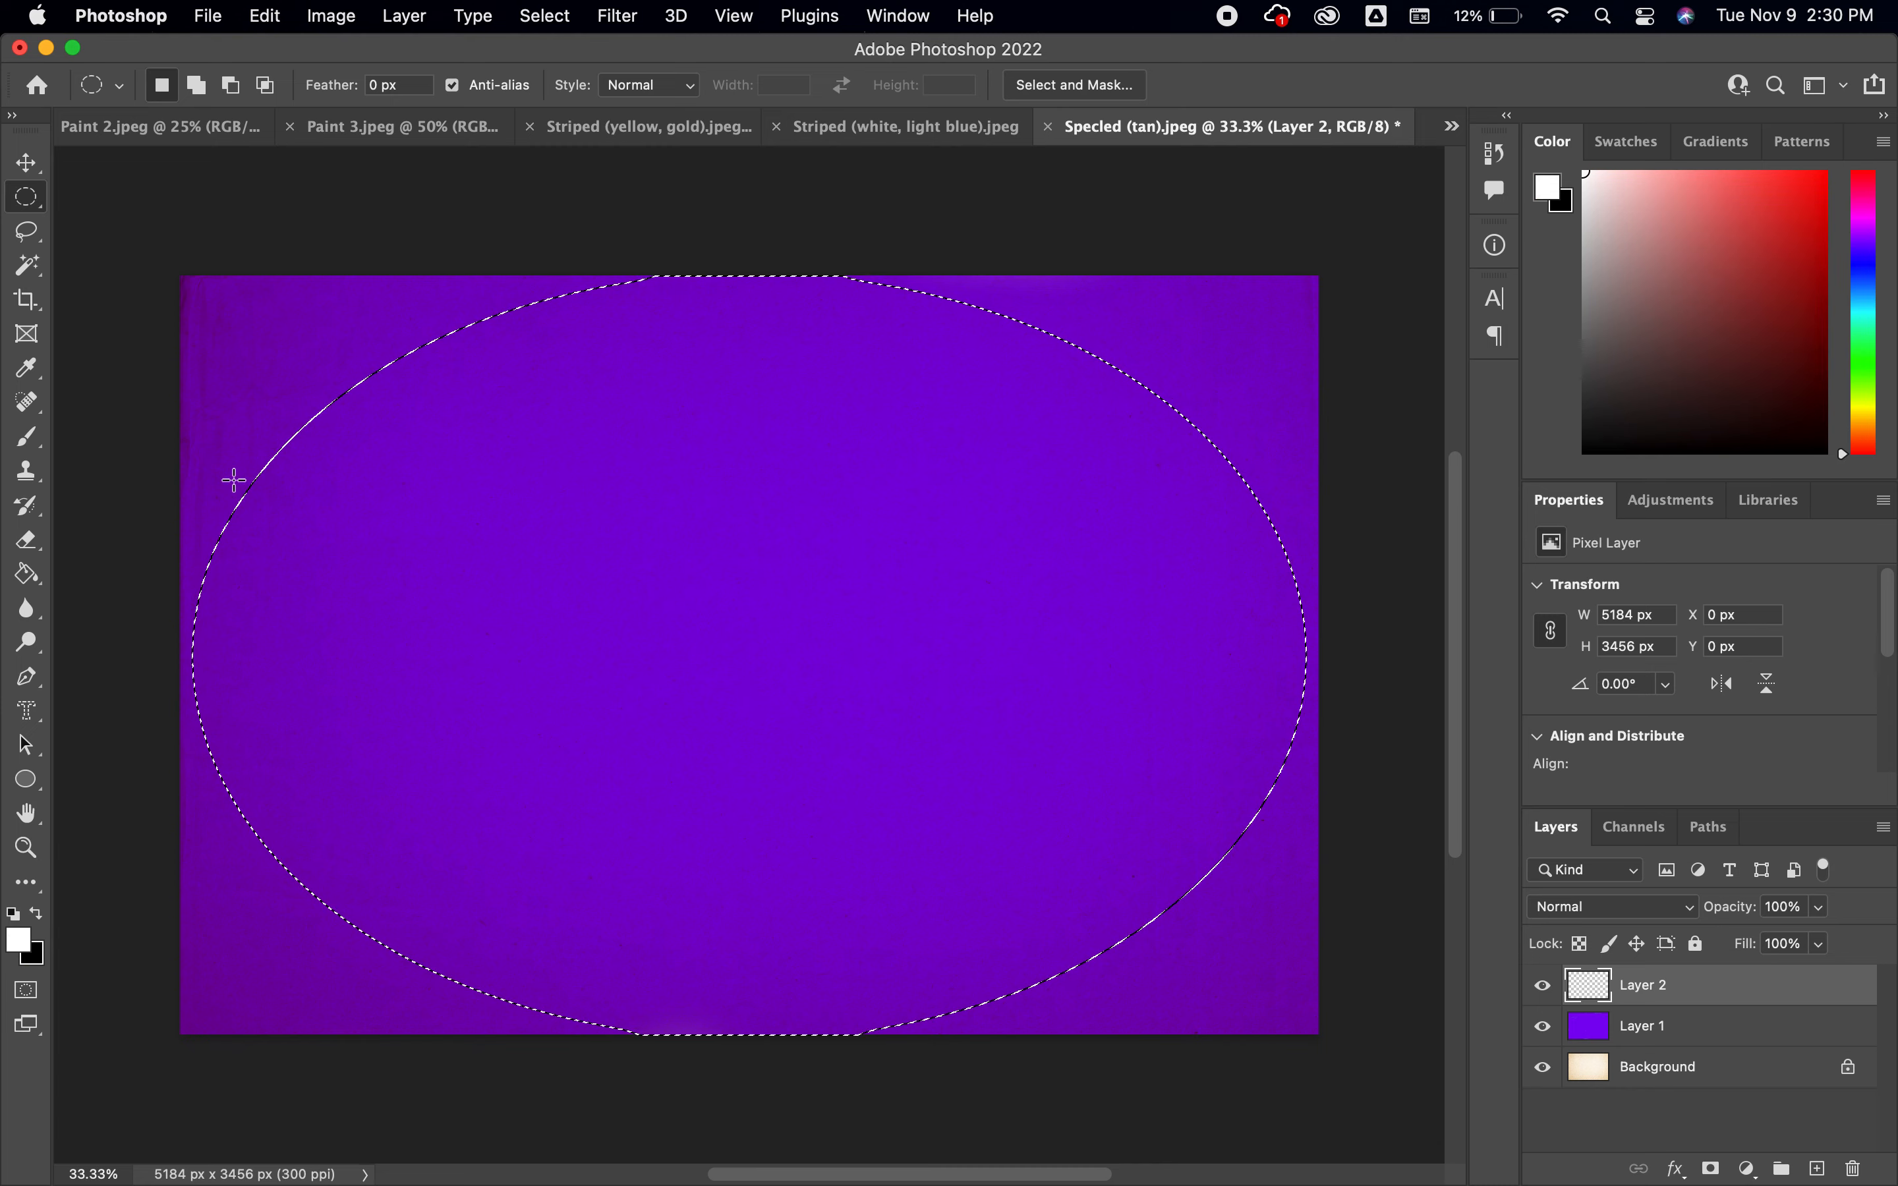
Activate the Brush tool and enlarge the brush to 2800 px
key(b)
key(bracketright)
key(bracketright)
key(bracketright)
key(bracketright)
key(bracketright)
key(bracketright)
key(bracketright)
key(bracketright)
key(bracketright)
key(bracketright)
key(bracketright)
key(bracketright)
key(bracketright)
key(bracketright)
key(bracketright)
key(bracketright)
key(bracketright)
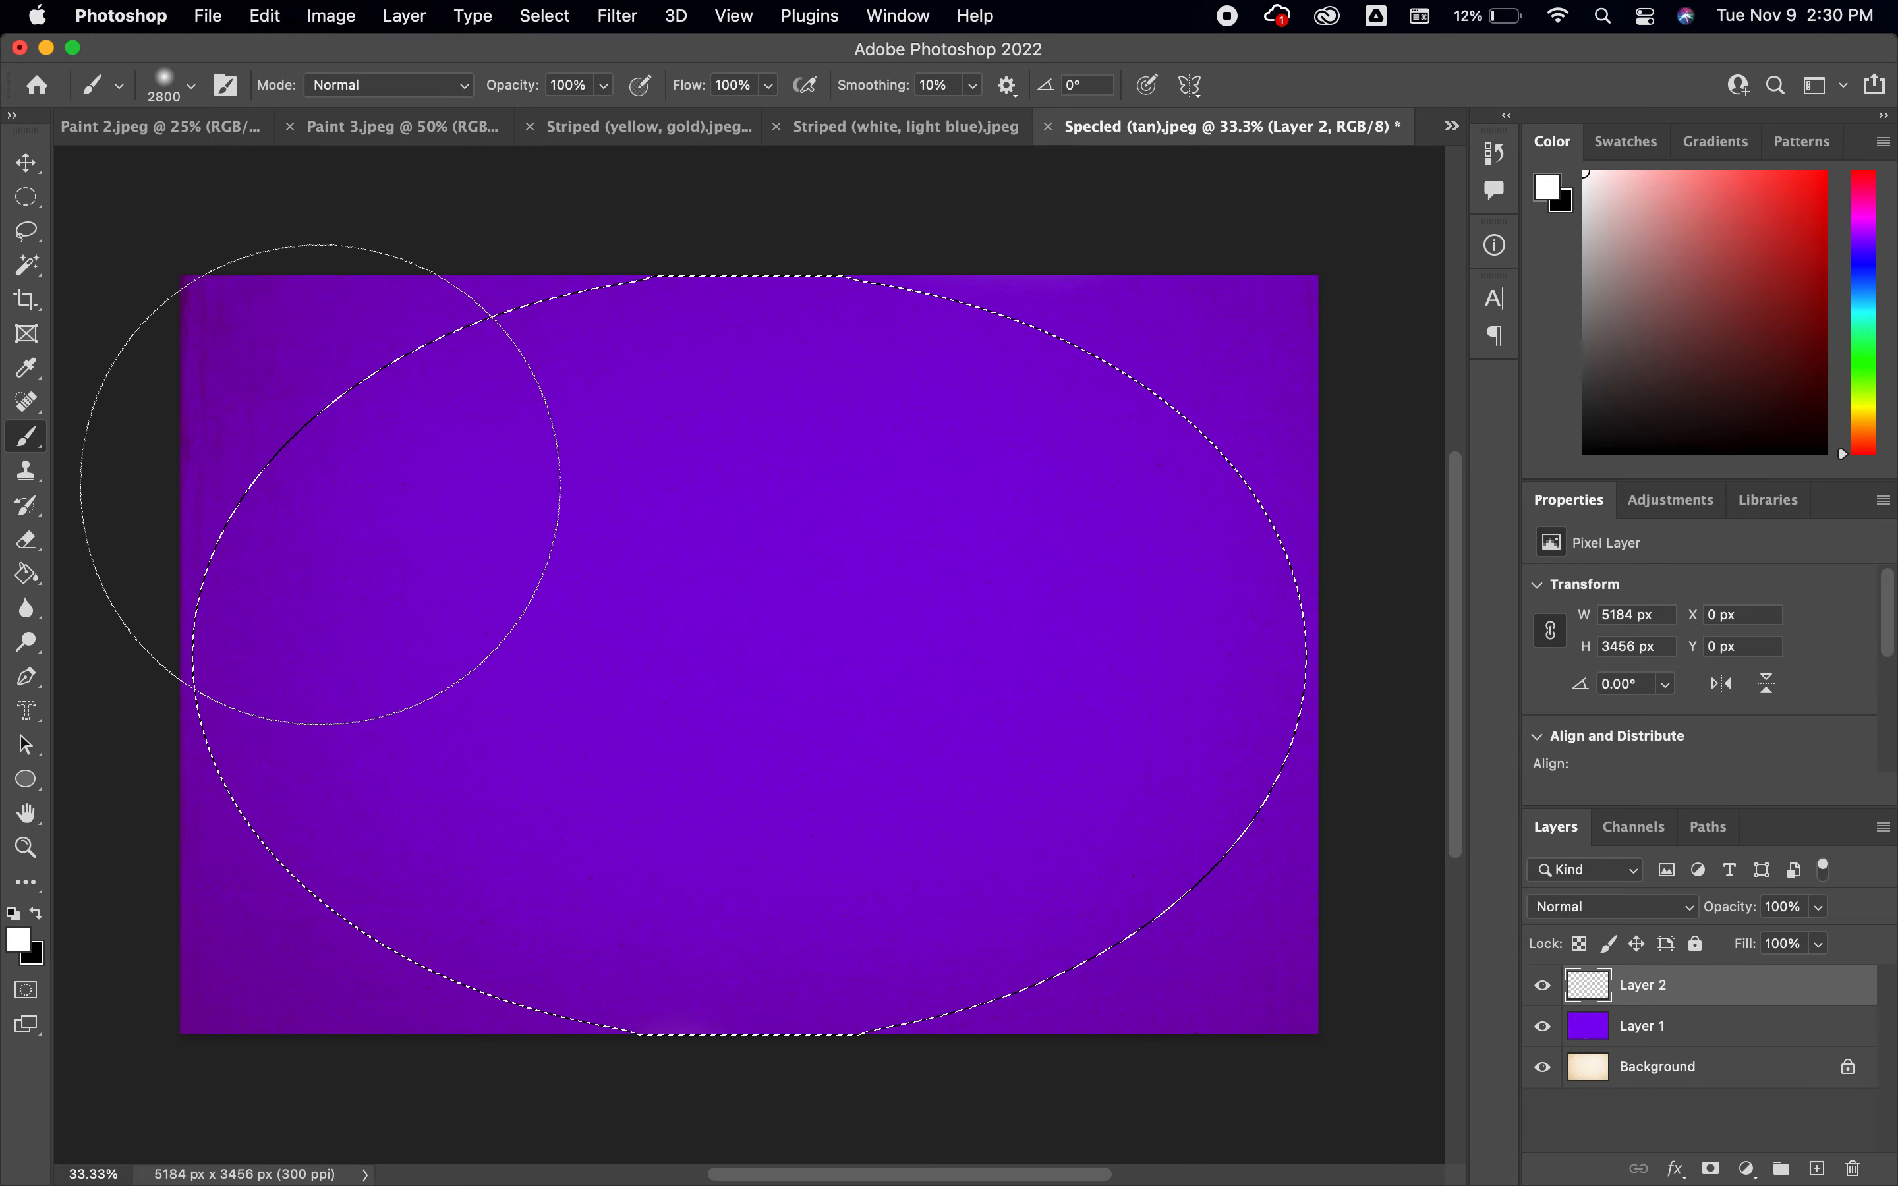
Paint the feathered ellipse white on the top layer, deselect, and lower that layer's opacity to 12%
mouse_move(321, 485)
mouse_down()
mouse_move(281, 437)
mouse_move(274, 349)
mouse_move(434, 372)
mouse_move(794, 360)
mouse_move(657, 377)
mouse_move(1191, 432)
mouse_move(1121, 415)
mouse_move(1339, 369)
mouse_move(1243, 796)
mouse_move(1169, 960)
mouse_move(989, 1072)
mouse_move(740, 988)
mouse_move(587, 826)
mouse_move(562, 943)
mouse_move(496, 713)
mouse_move(489, 819)
mouse_move(420, 874)
mouse_move(497, 740)
mouse_move(444, 805)
mouse_move(314, 652)
mouse_move(503, 609)
mouse_move(582, 465)
mouse_move(386, 536)
mouse_up()
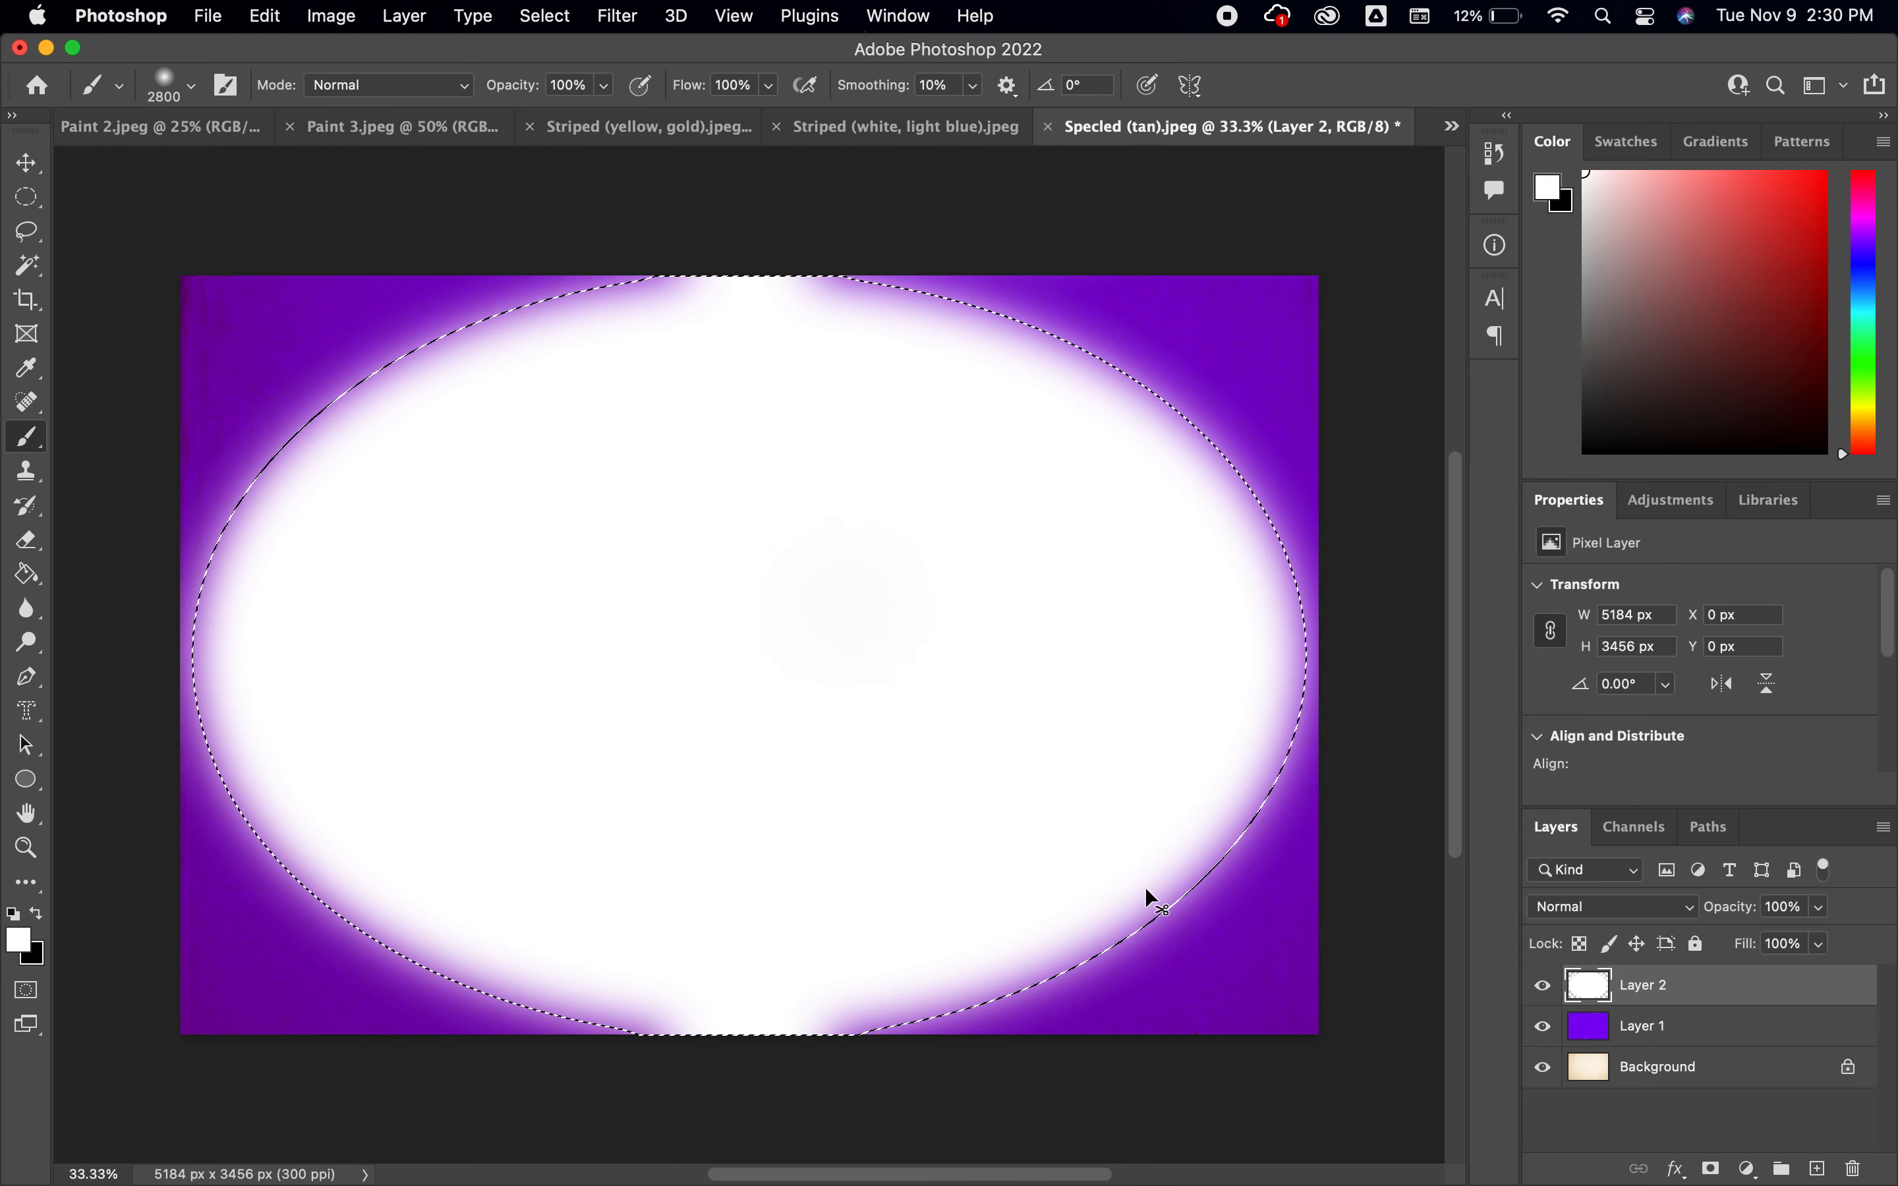
key(super+d)
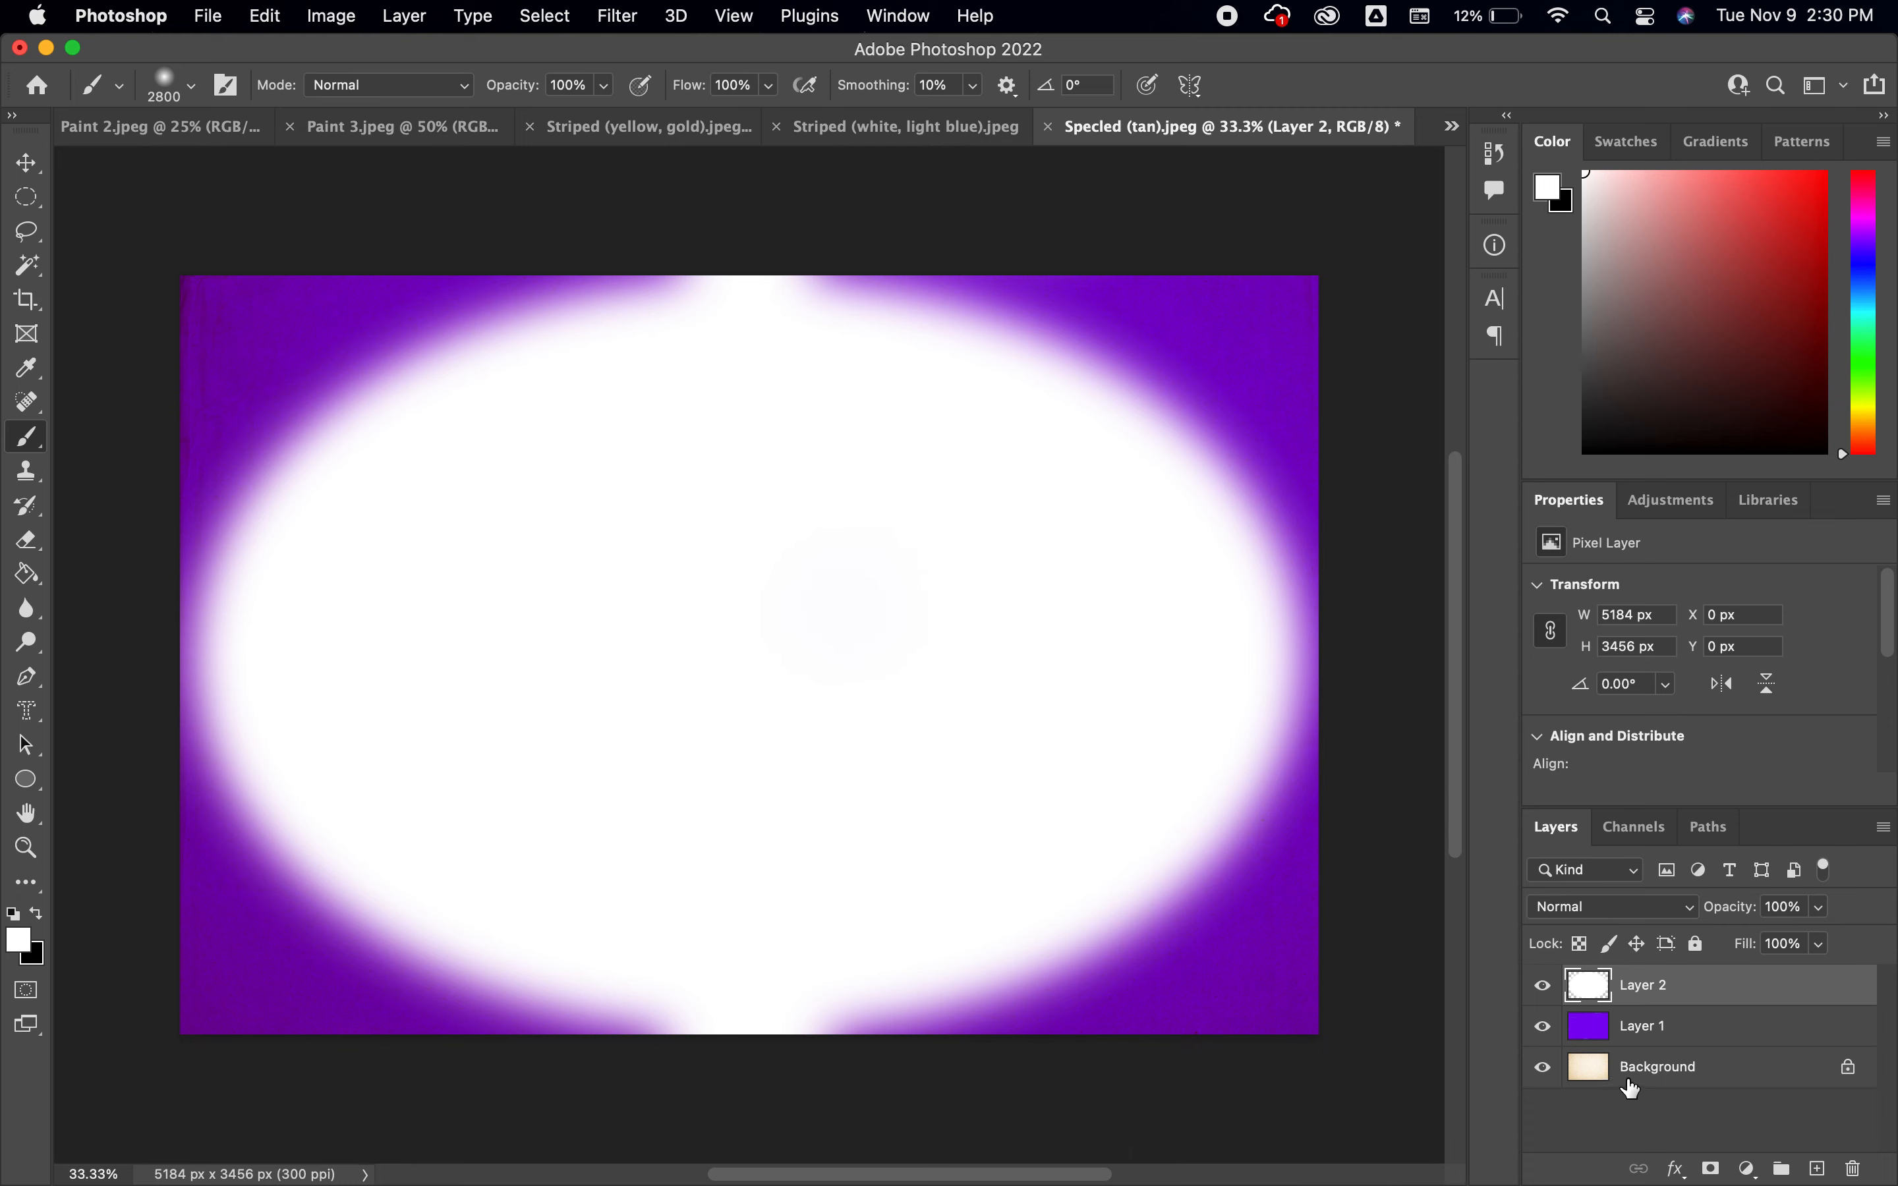
click(1819, 908)
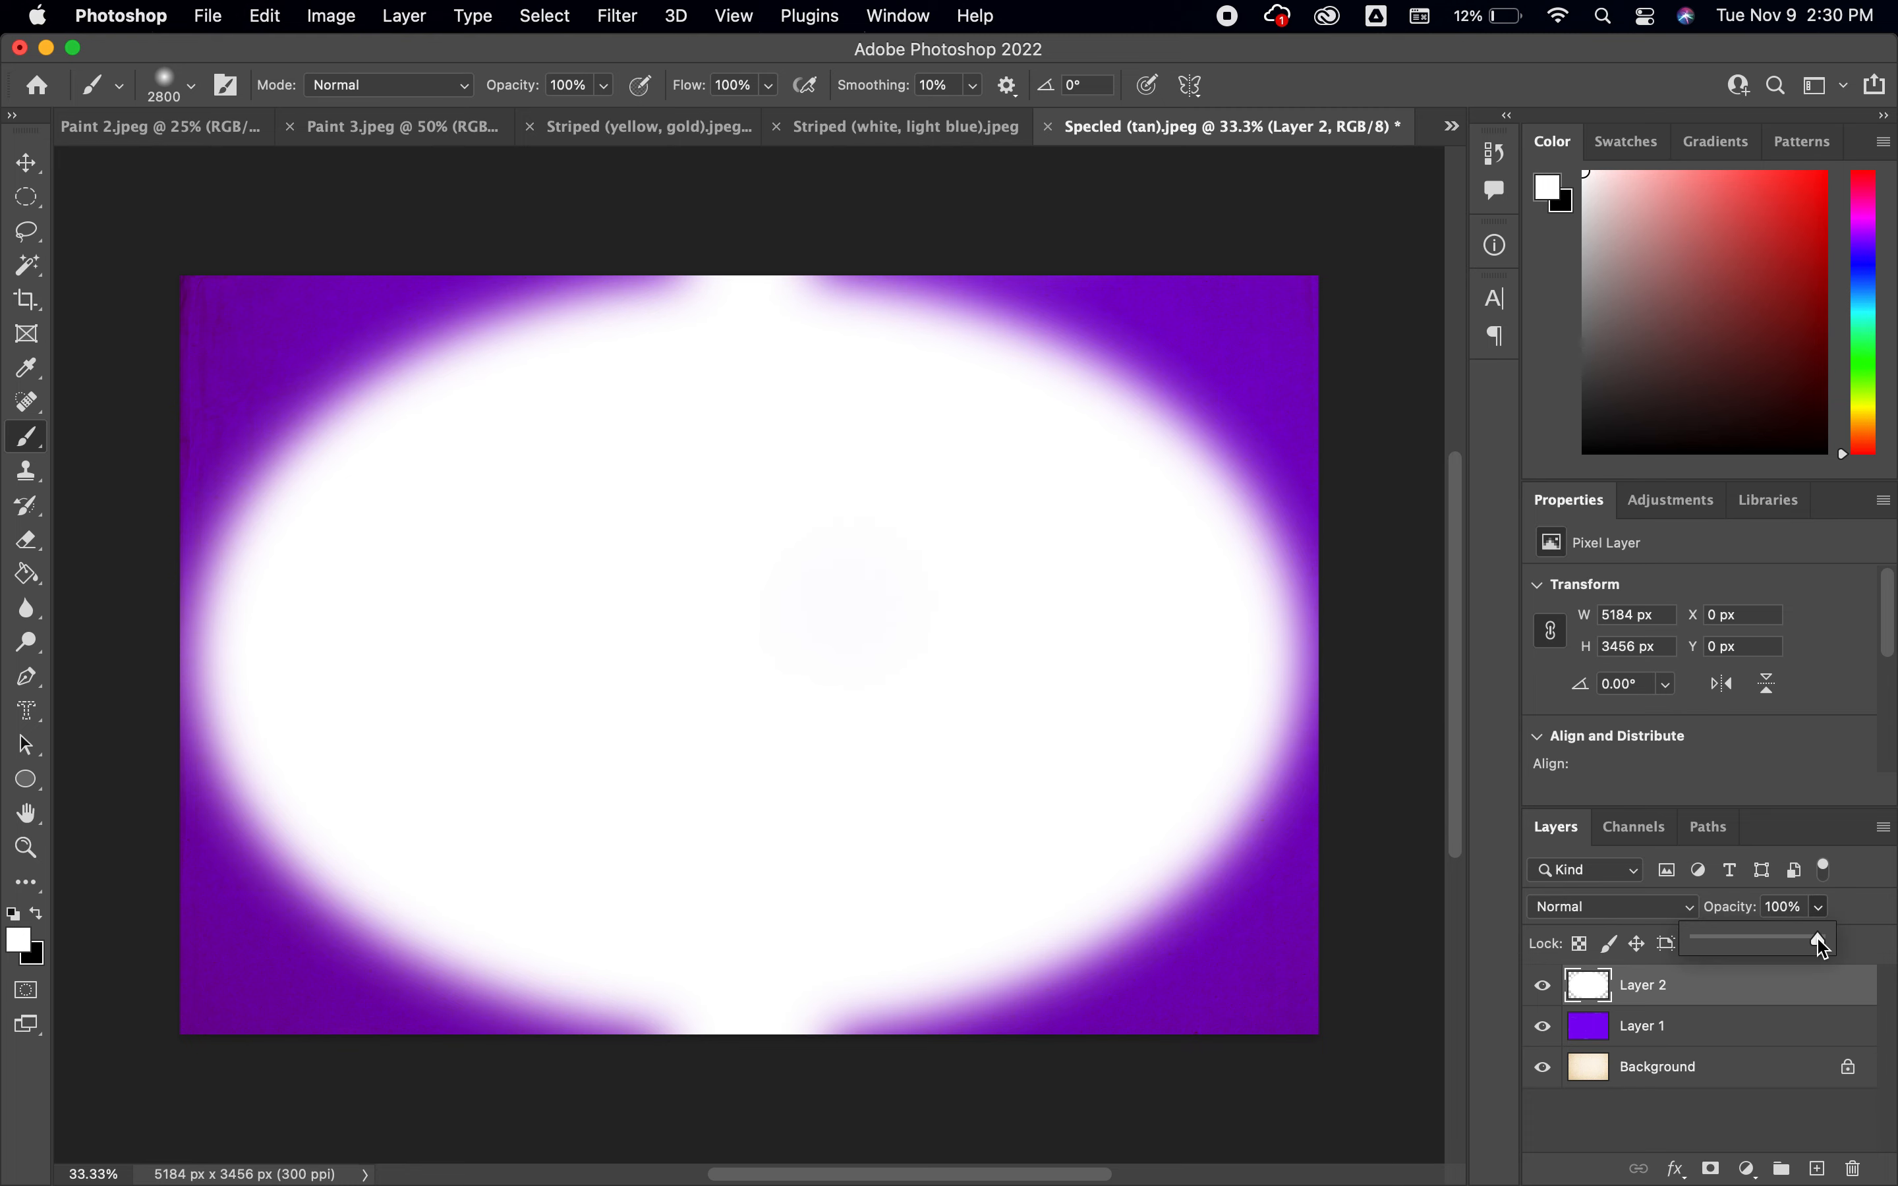
drag(1821, 947, 1711, 949)
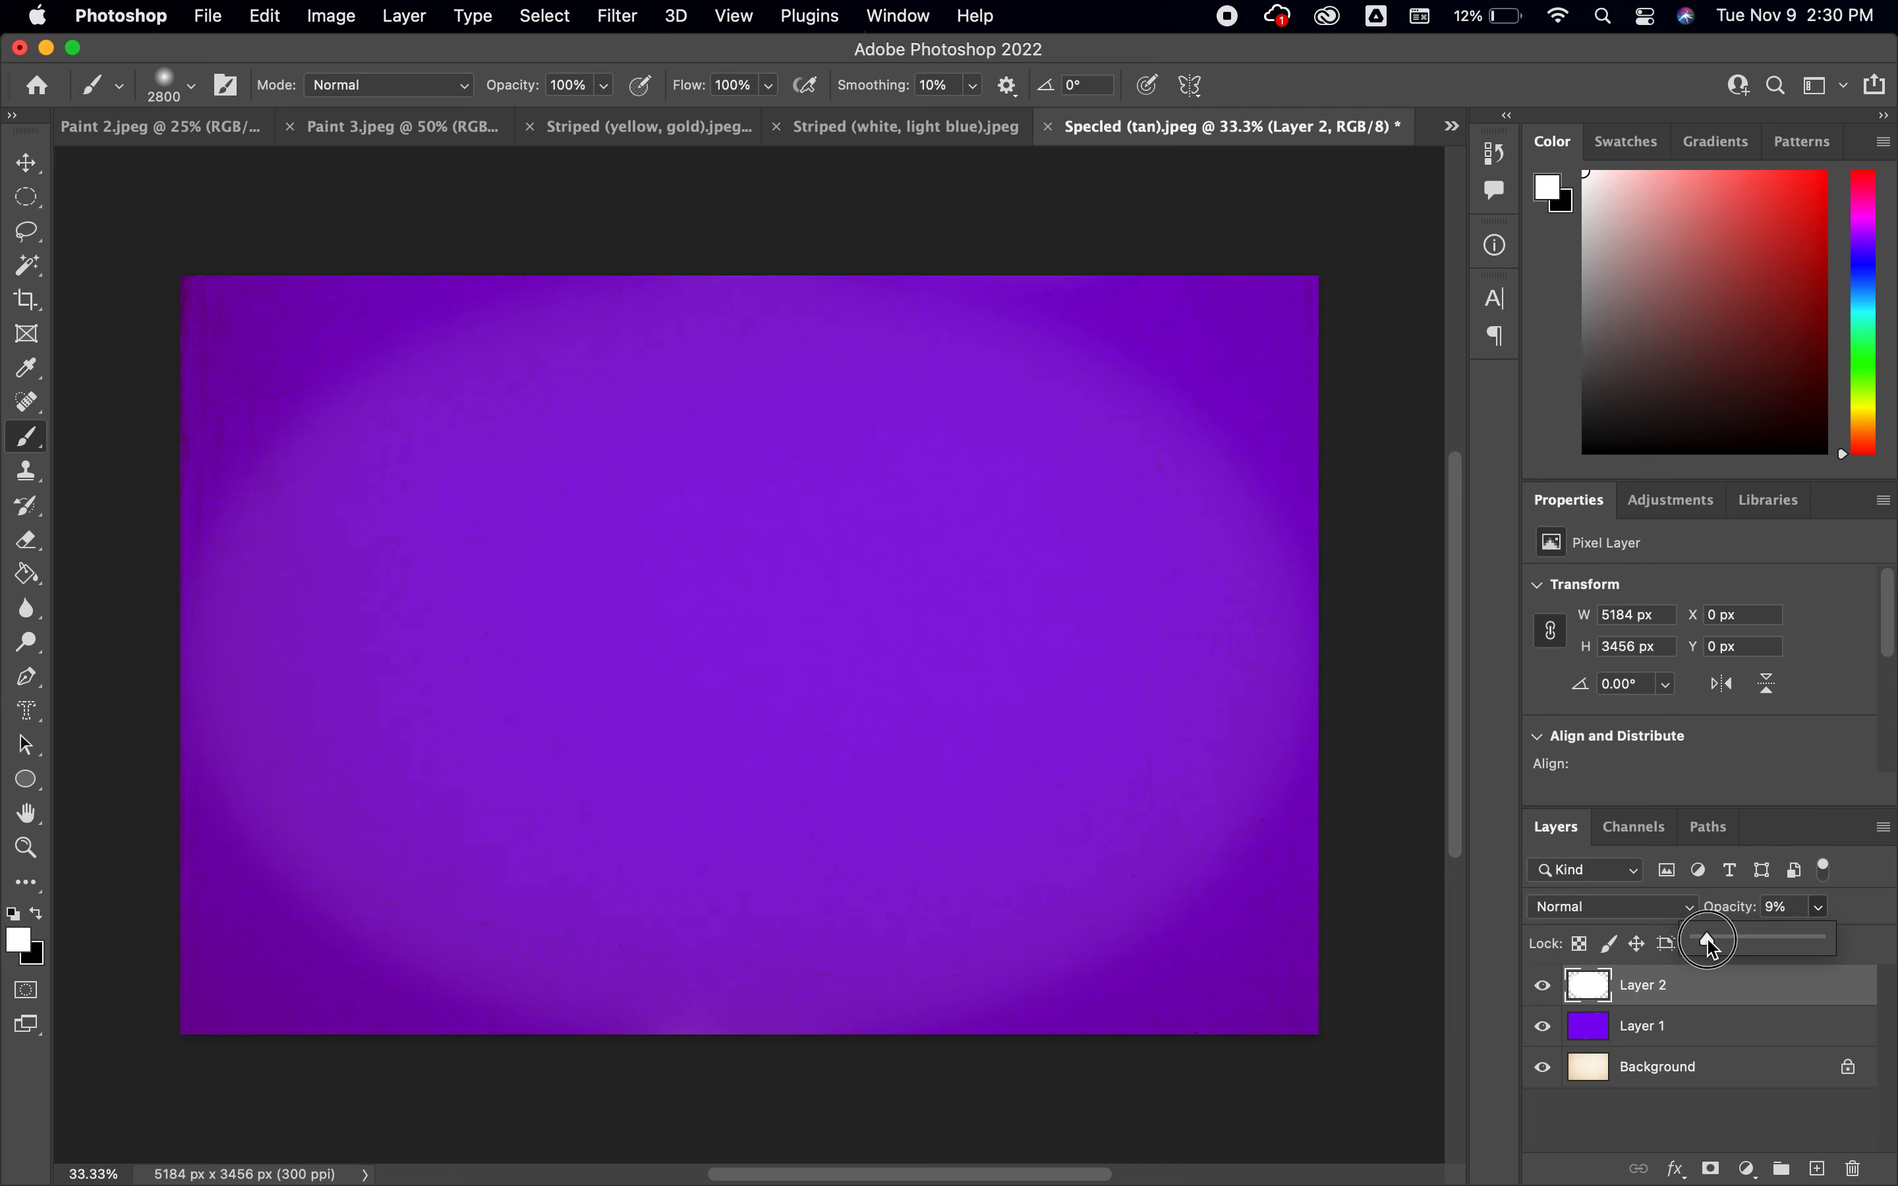
drag(1712, 946, 1715, 948)
Close the Specled (tan).jpeg document without saving its changes
click(1049, 127)
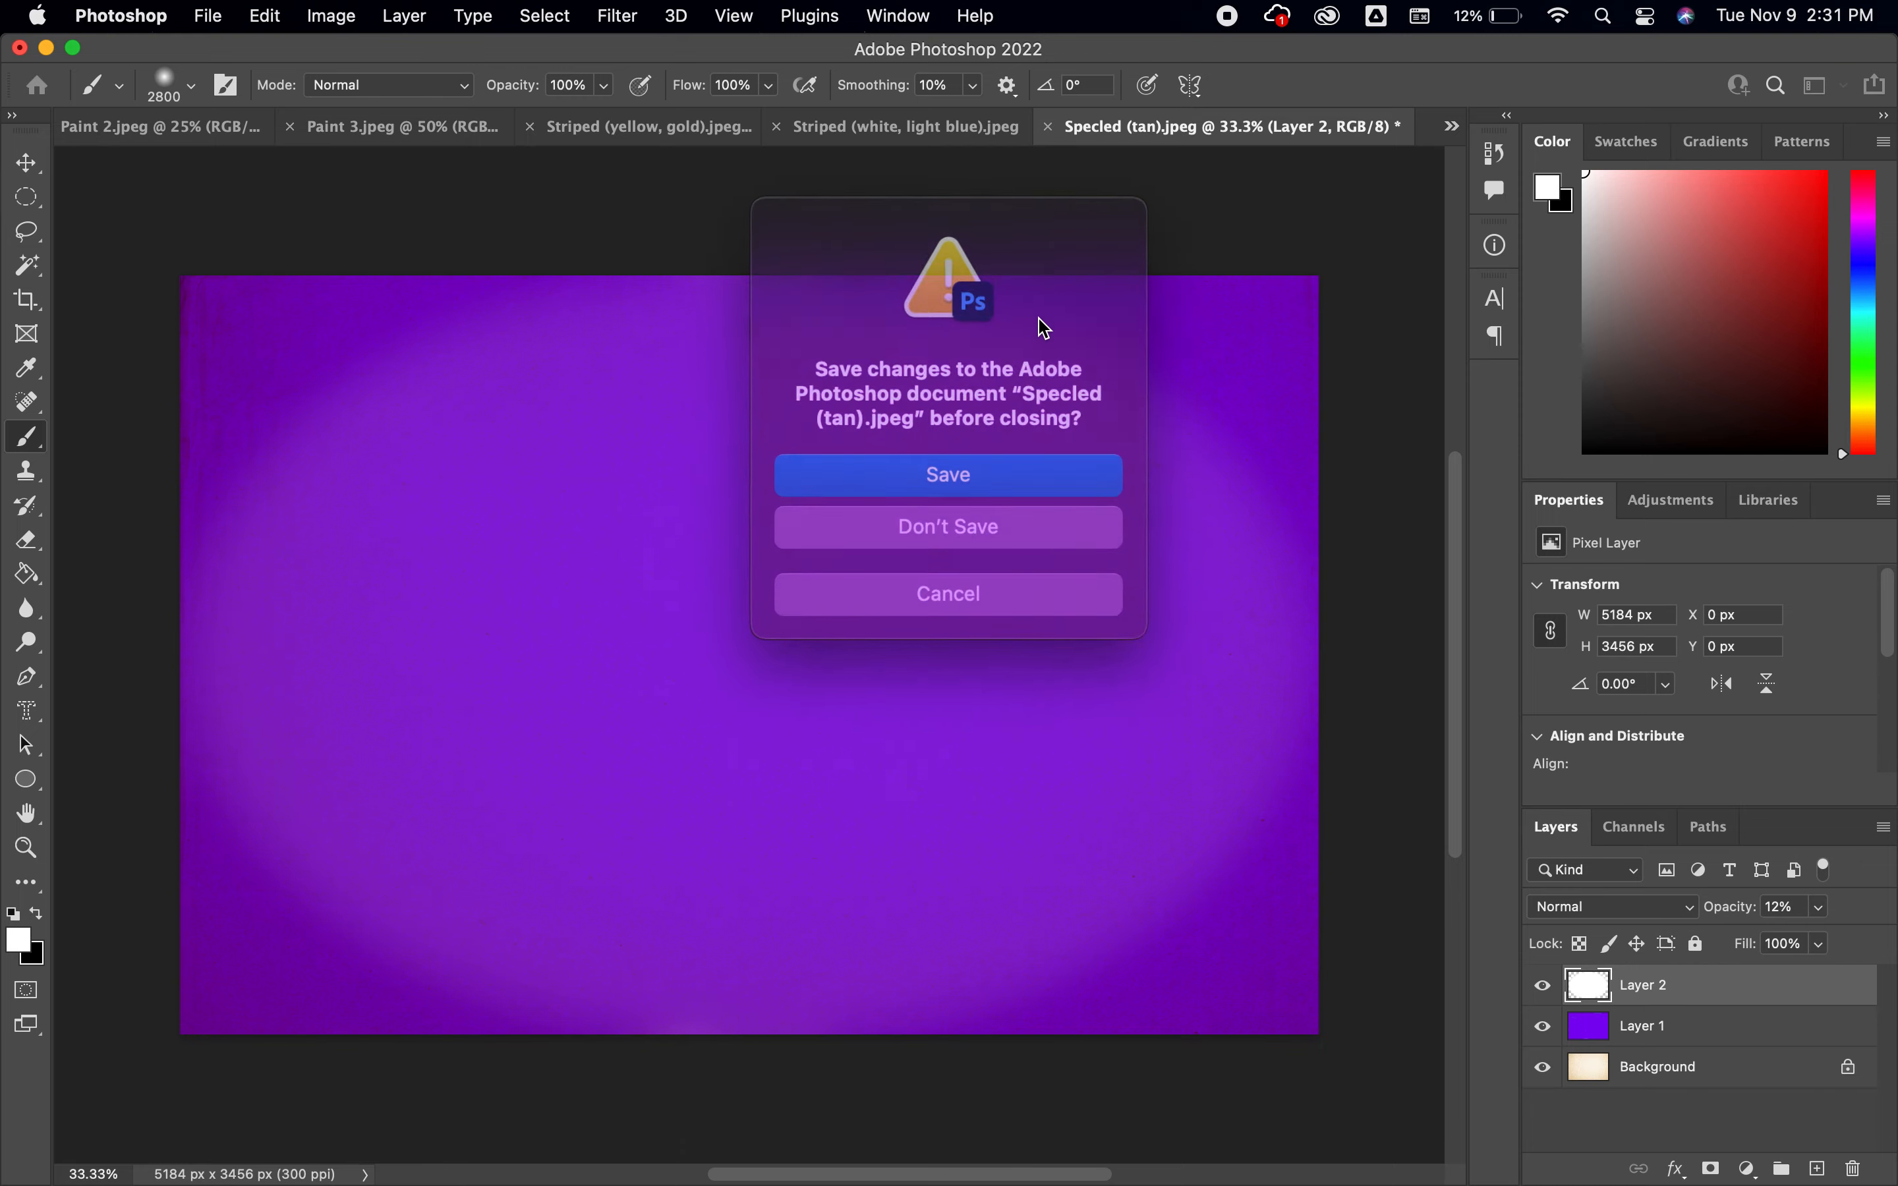
click(969, 518)
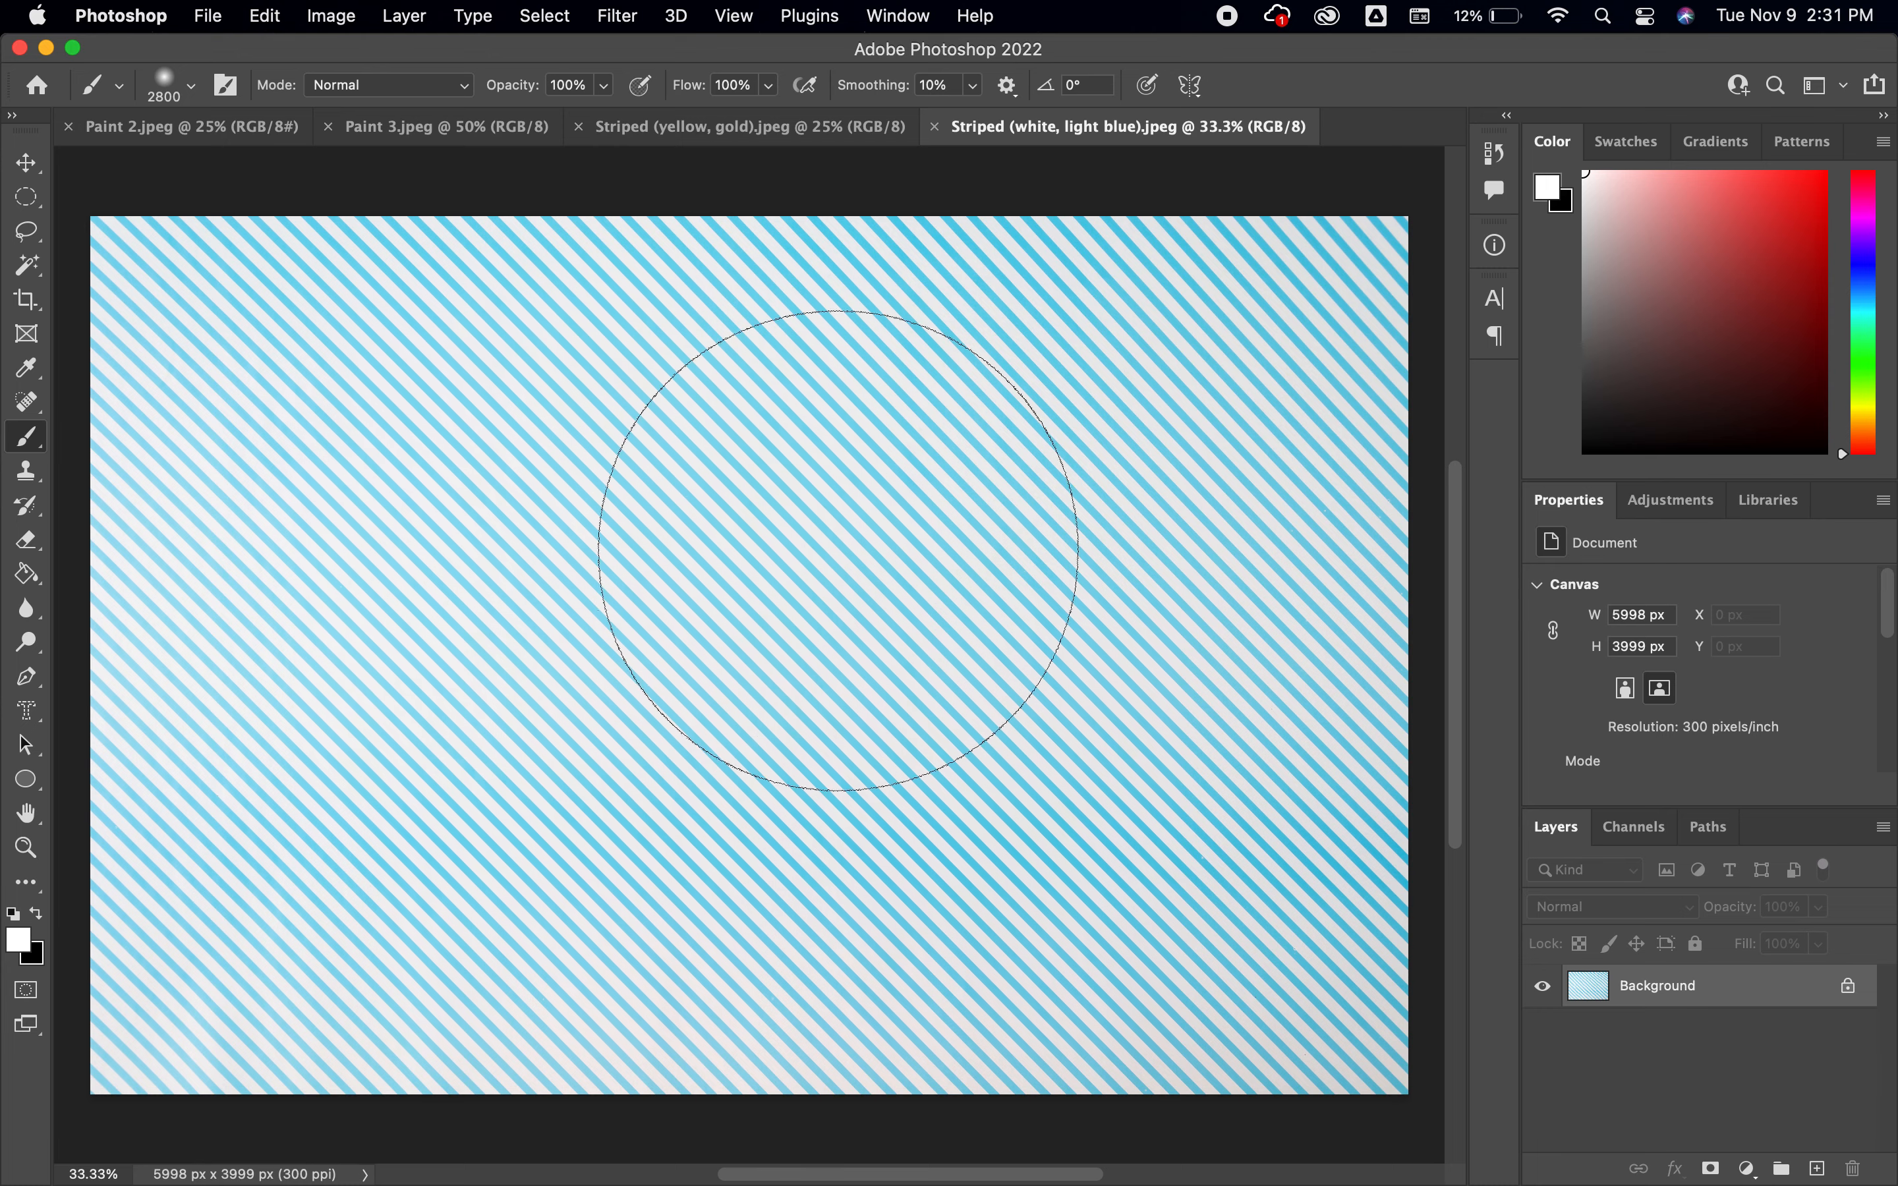
Recolor the light blue stripes purple with a Hue/Saturation adjustment layer, setting Hue to +83
click(1674, 501)
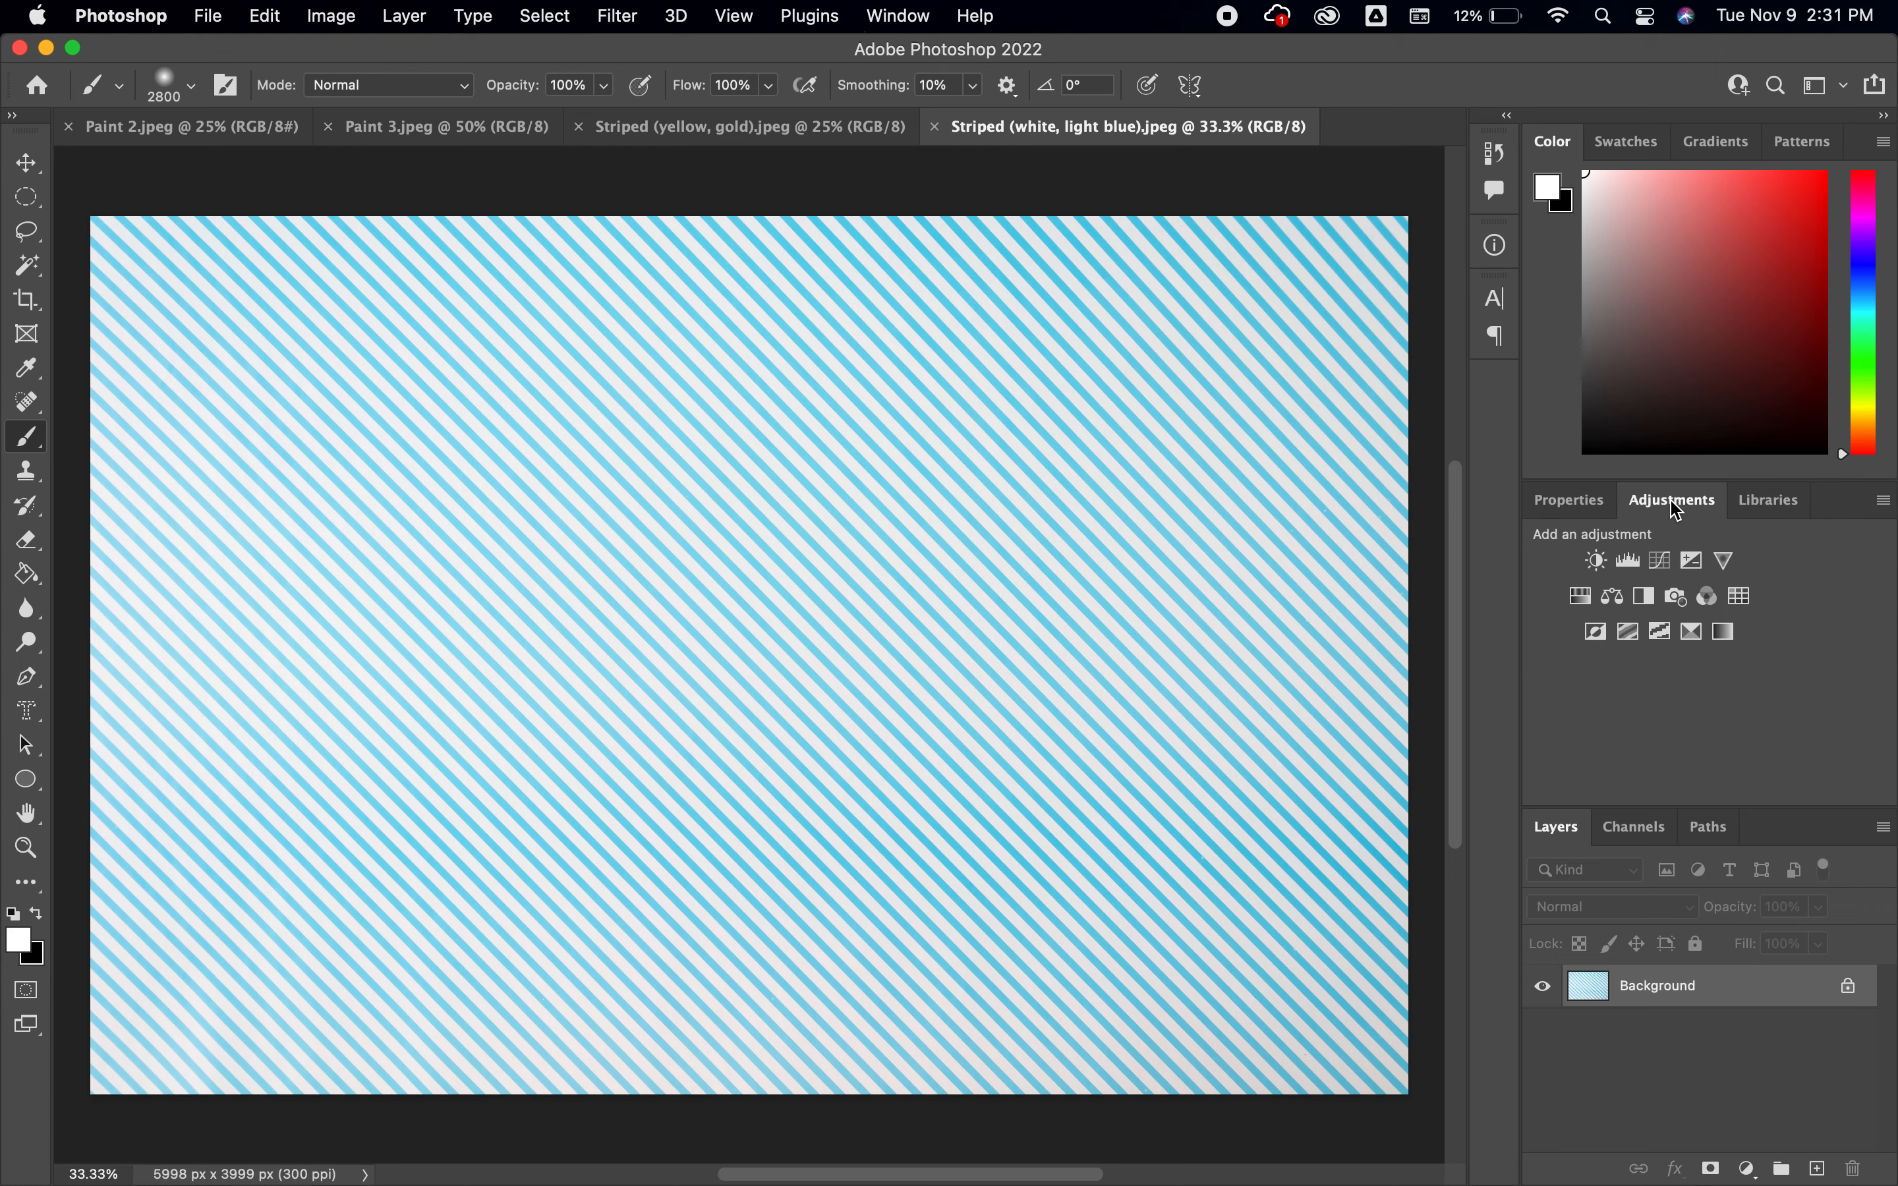
click(1581, 598)
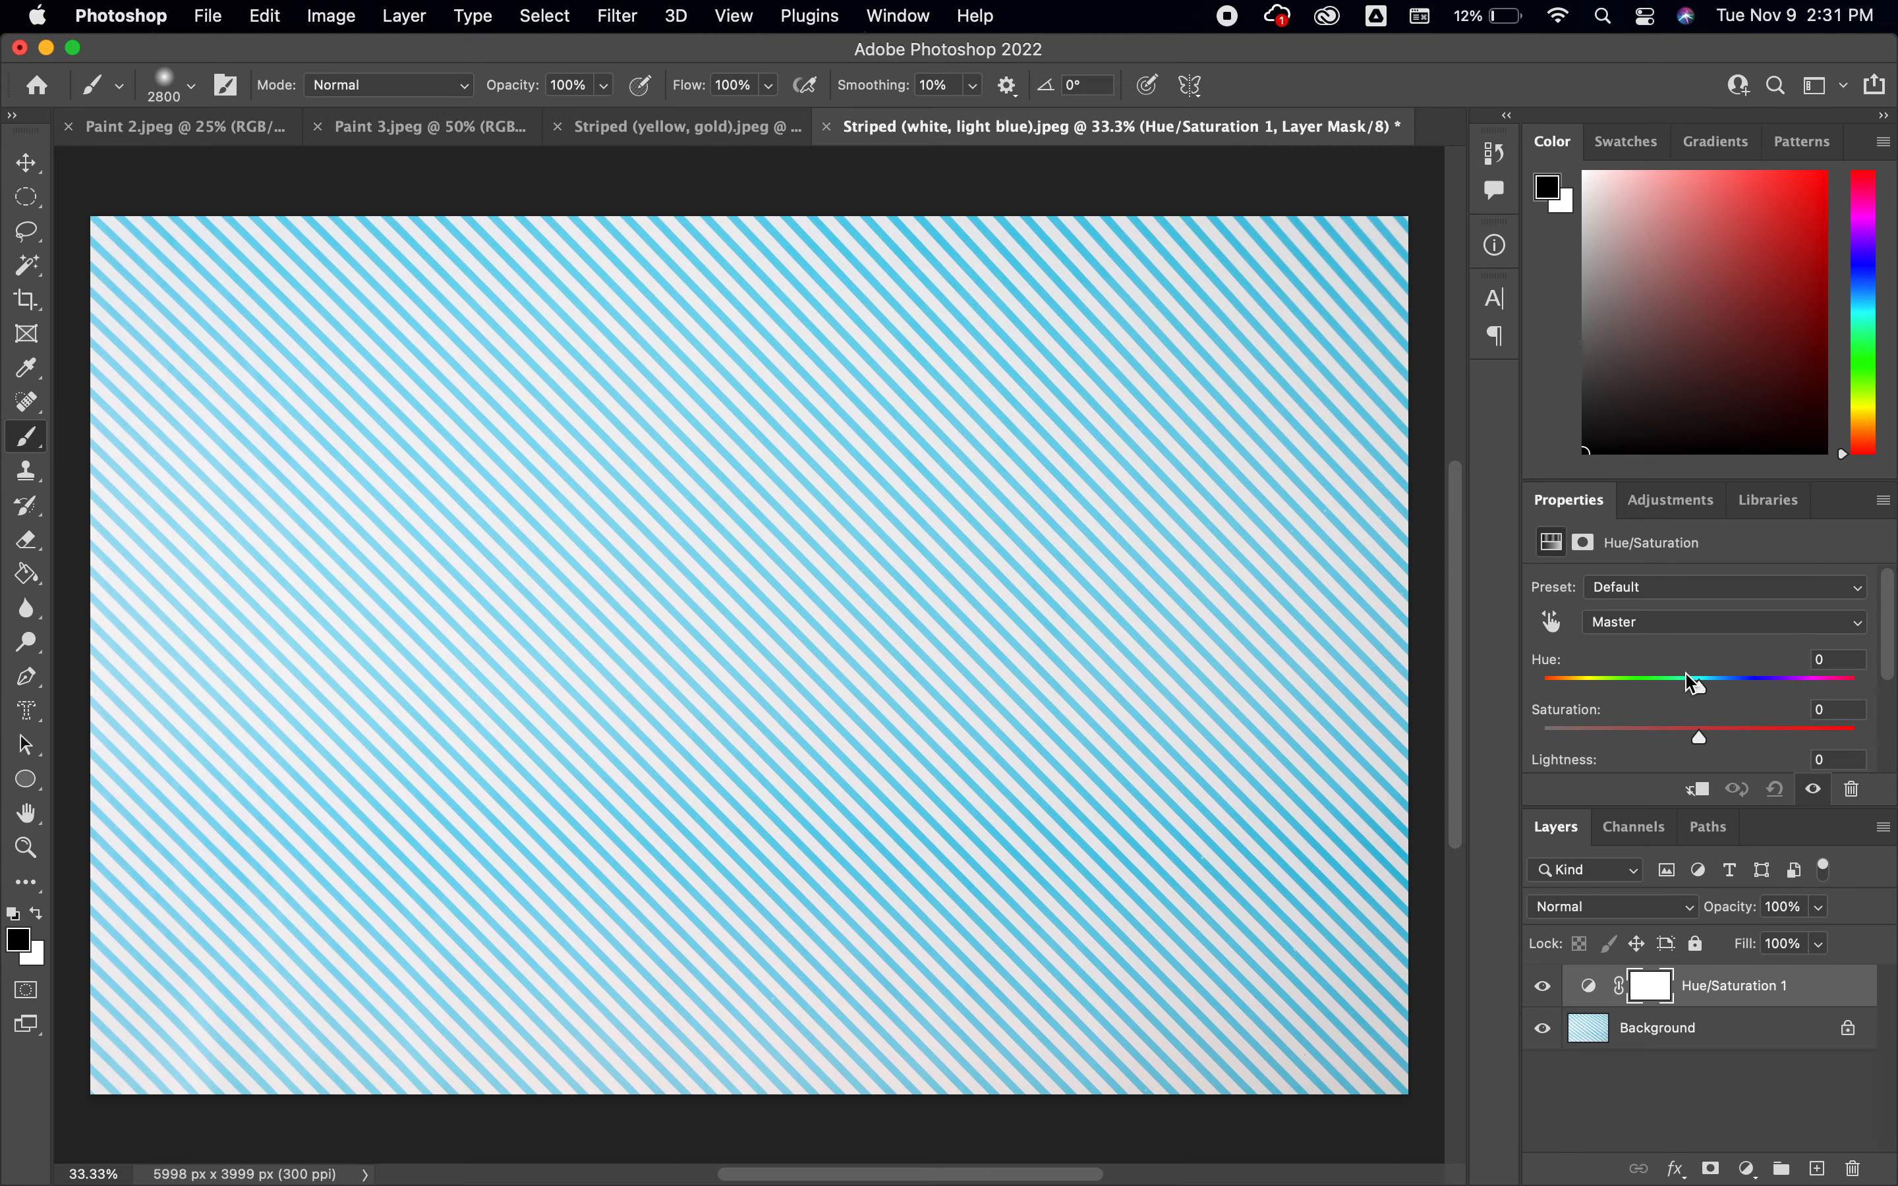
drag(1692, 683, 1794, 687)
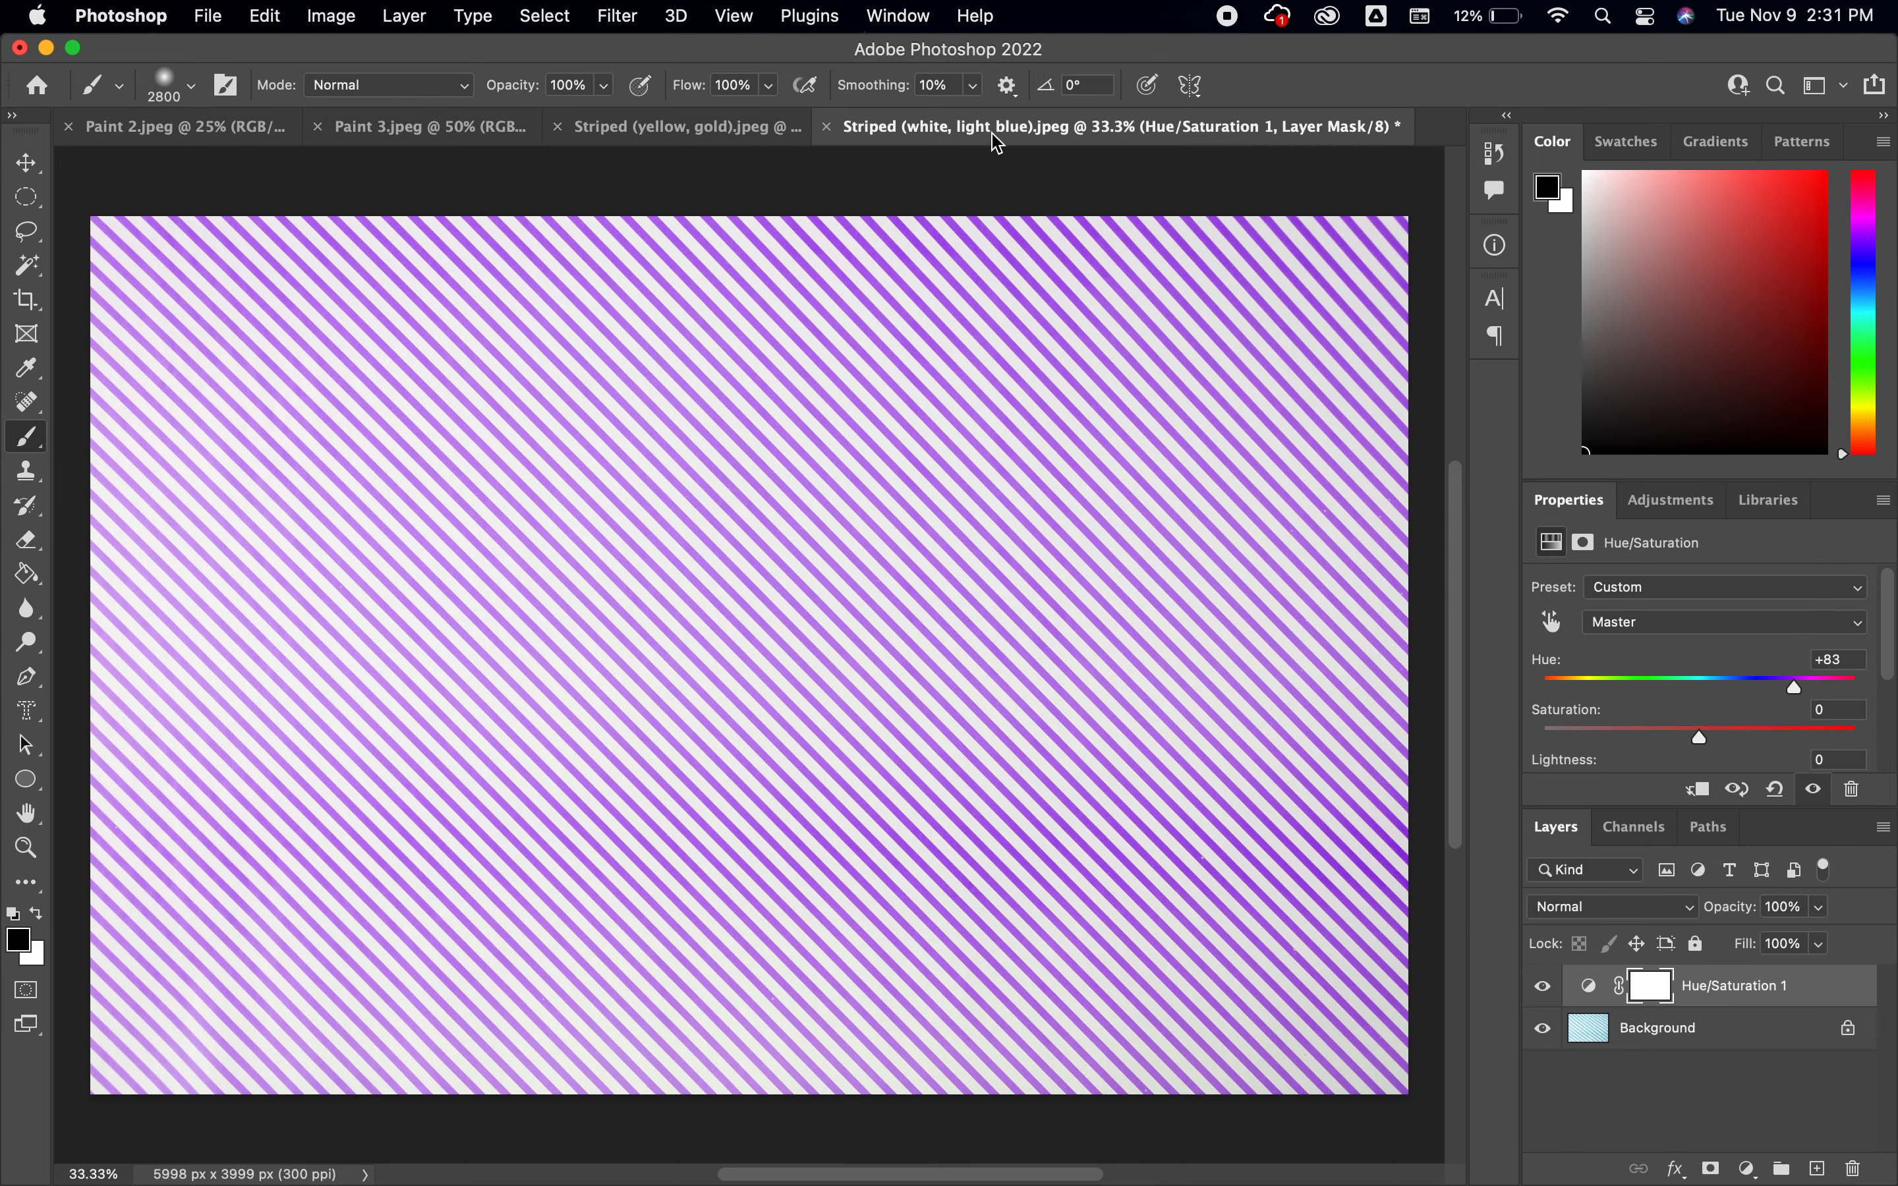
Close the Striped (white, light blue).jpeg document without saving its changes
click(825, 126)
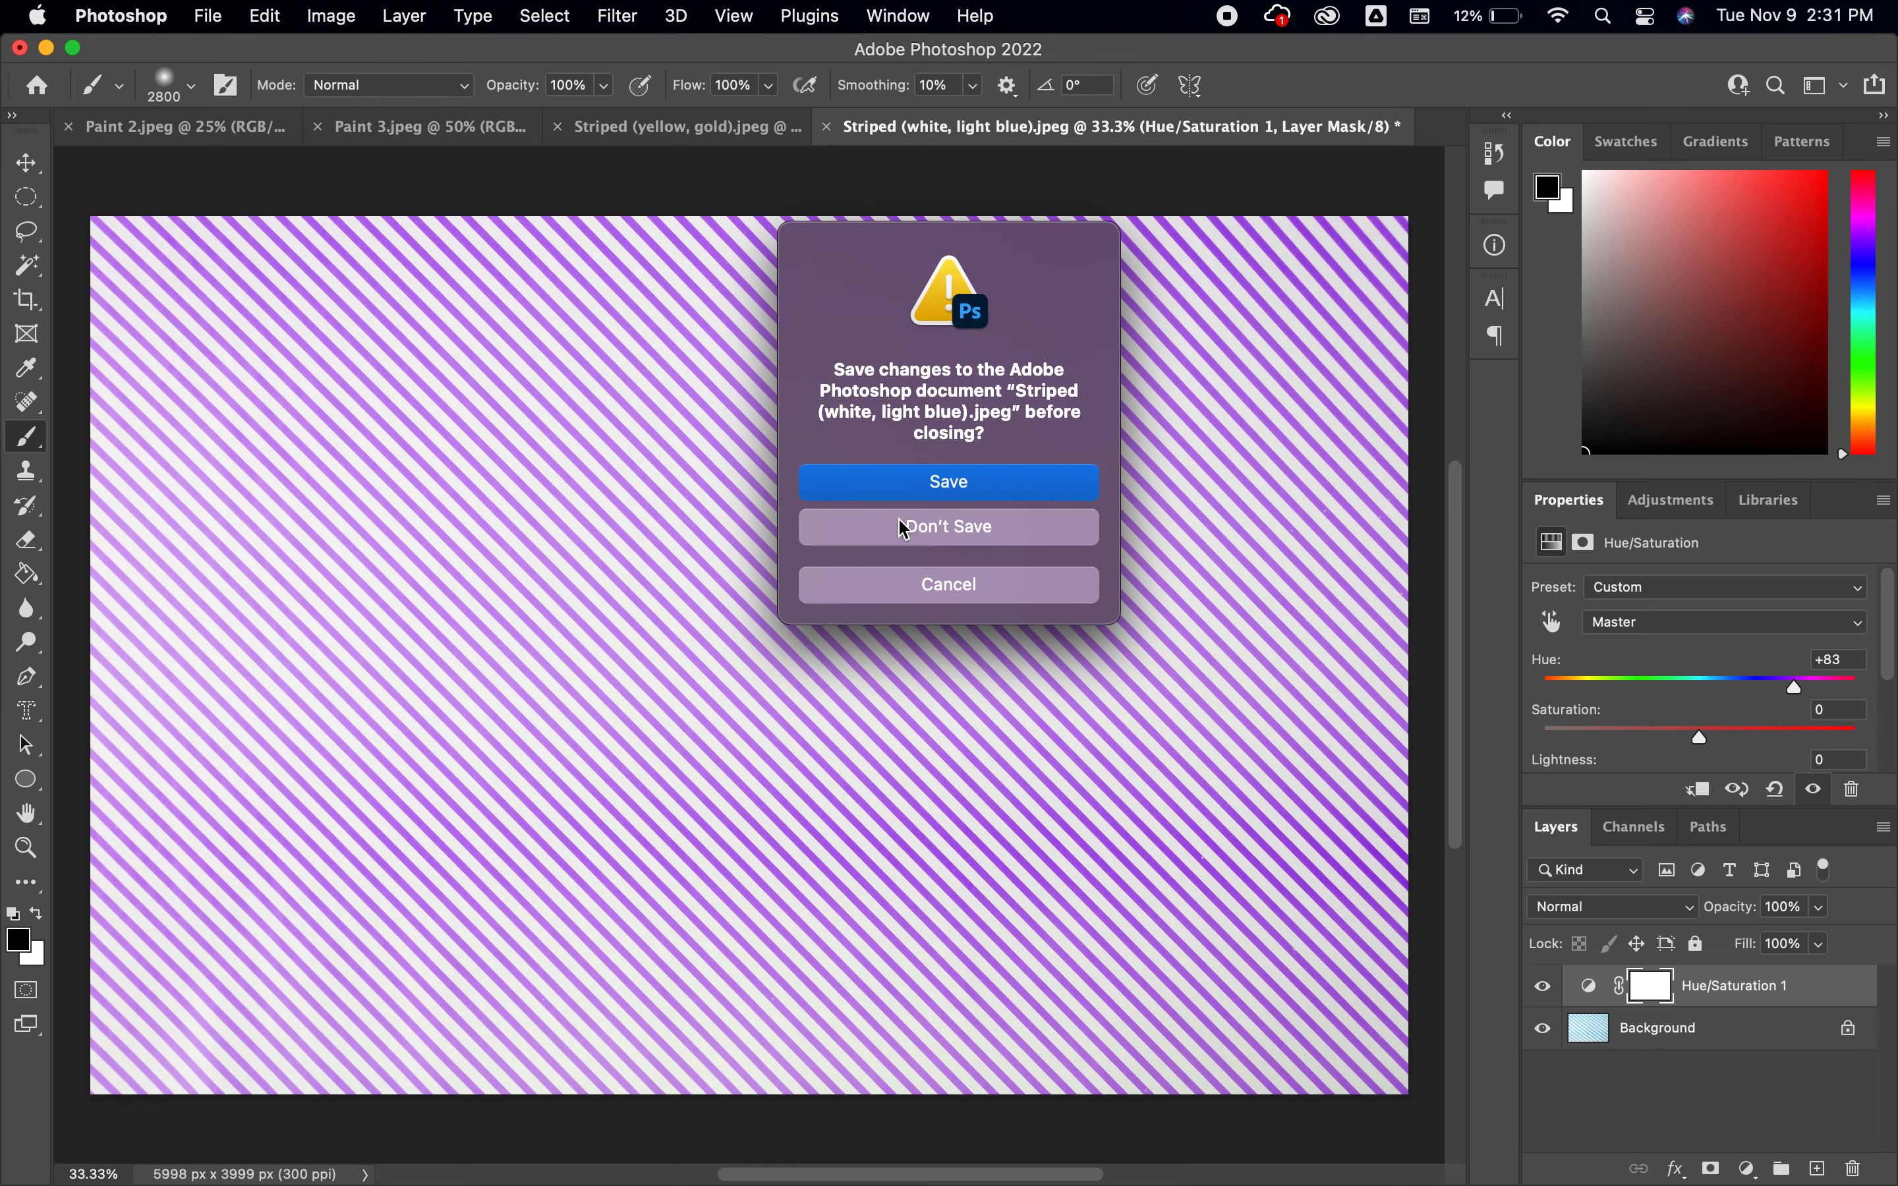
click(904, 527)
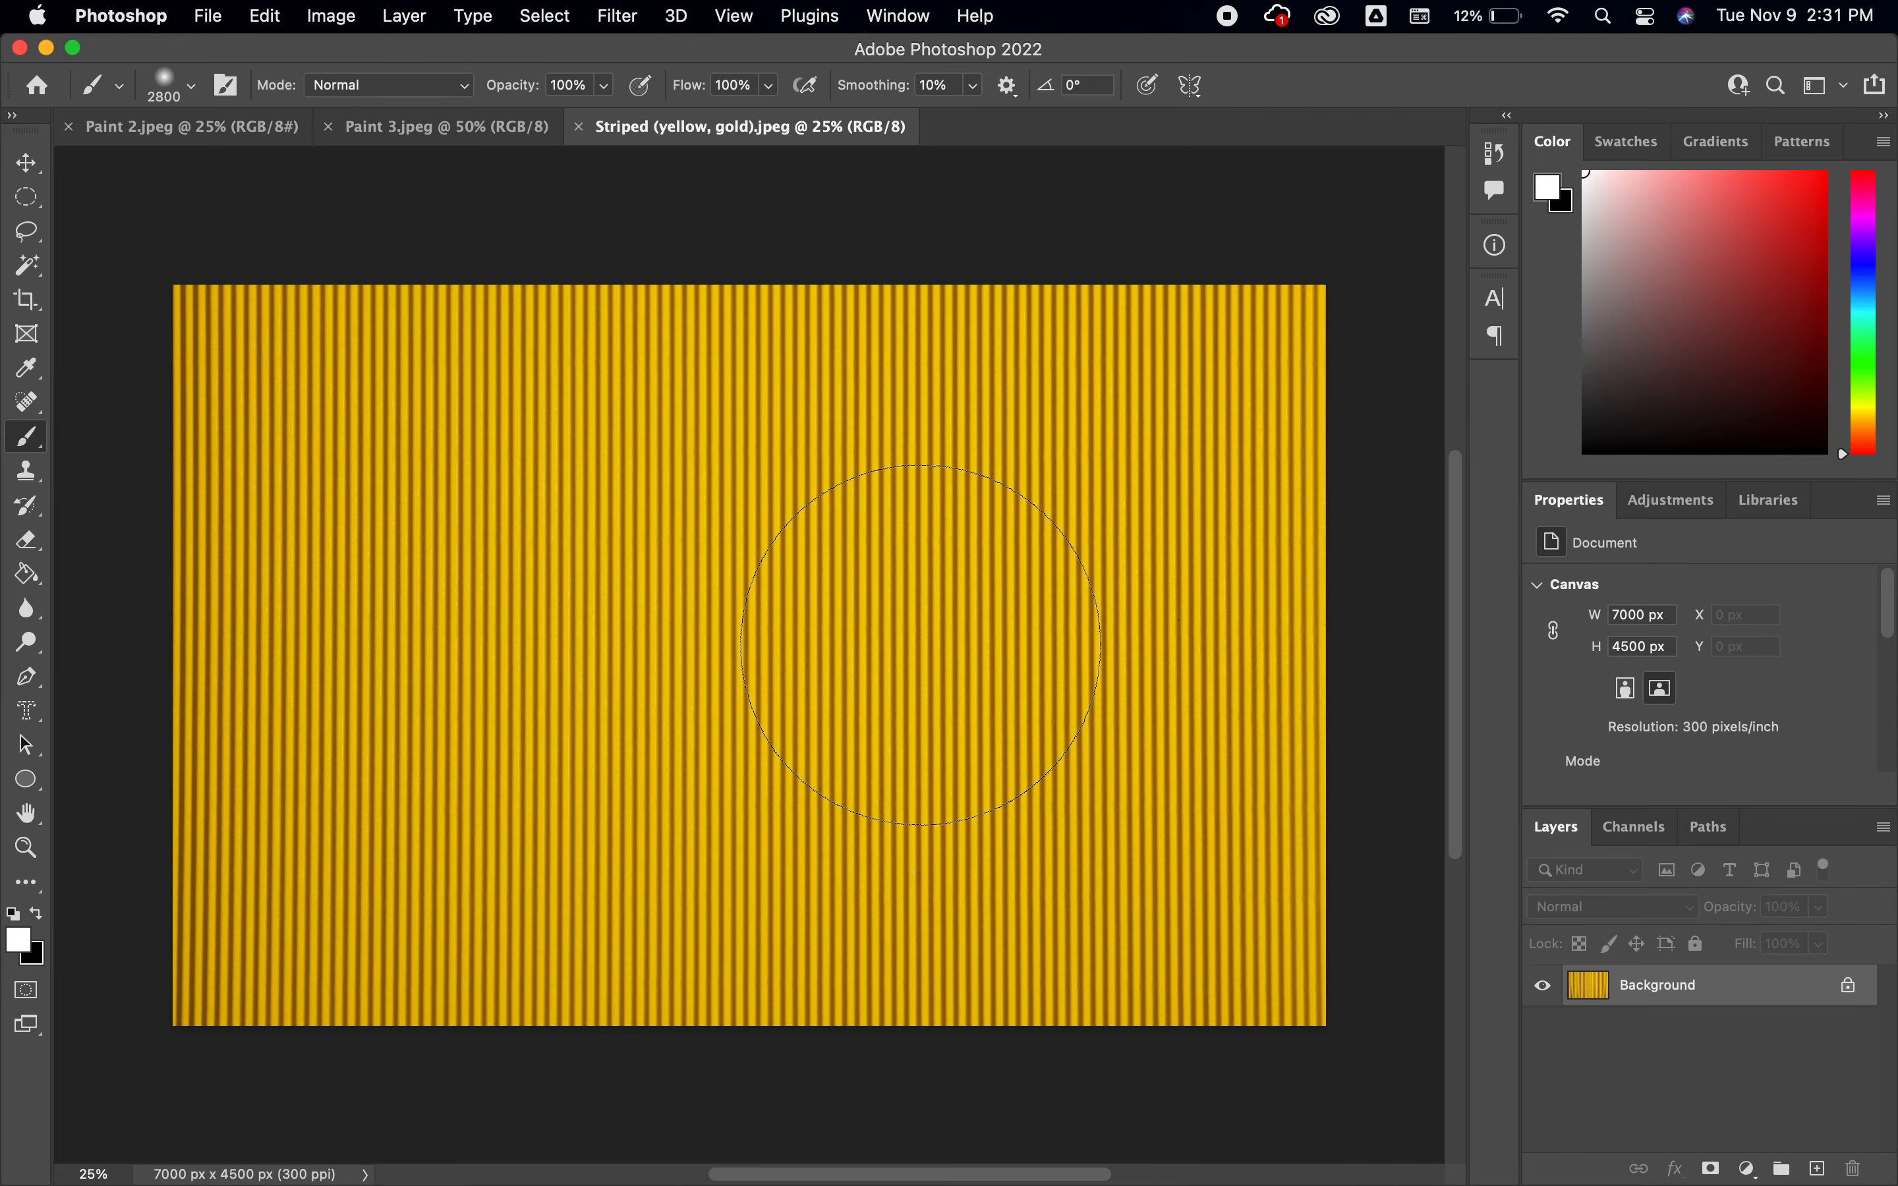
Add a Black & White adjustment layer and a Levels adjustment layer above the yellow-gold striped texture
click(1671, 502)
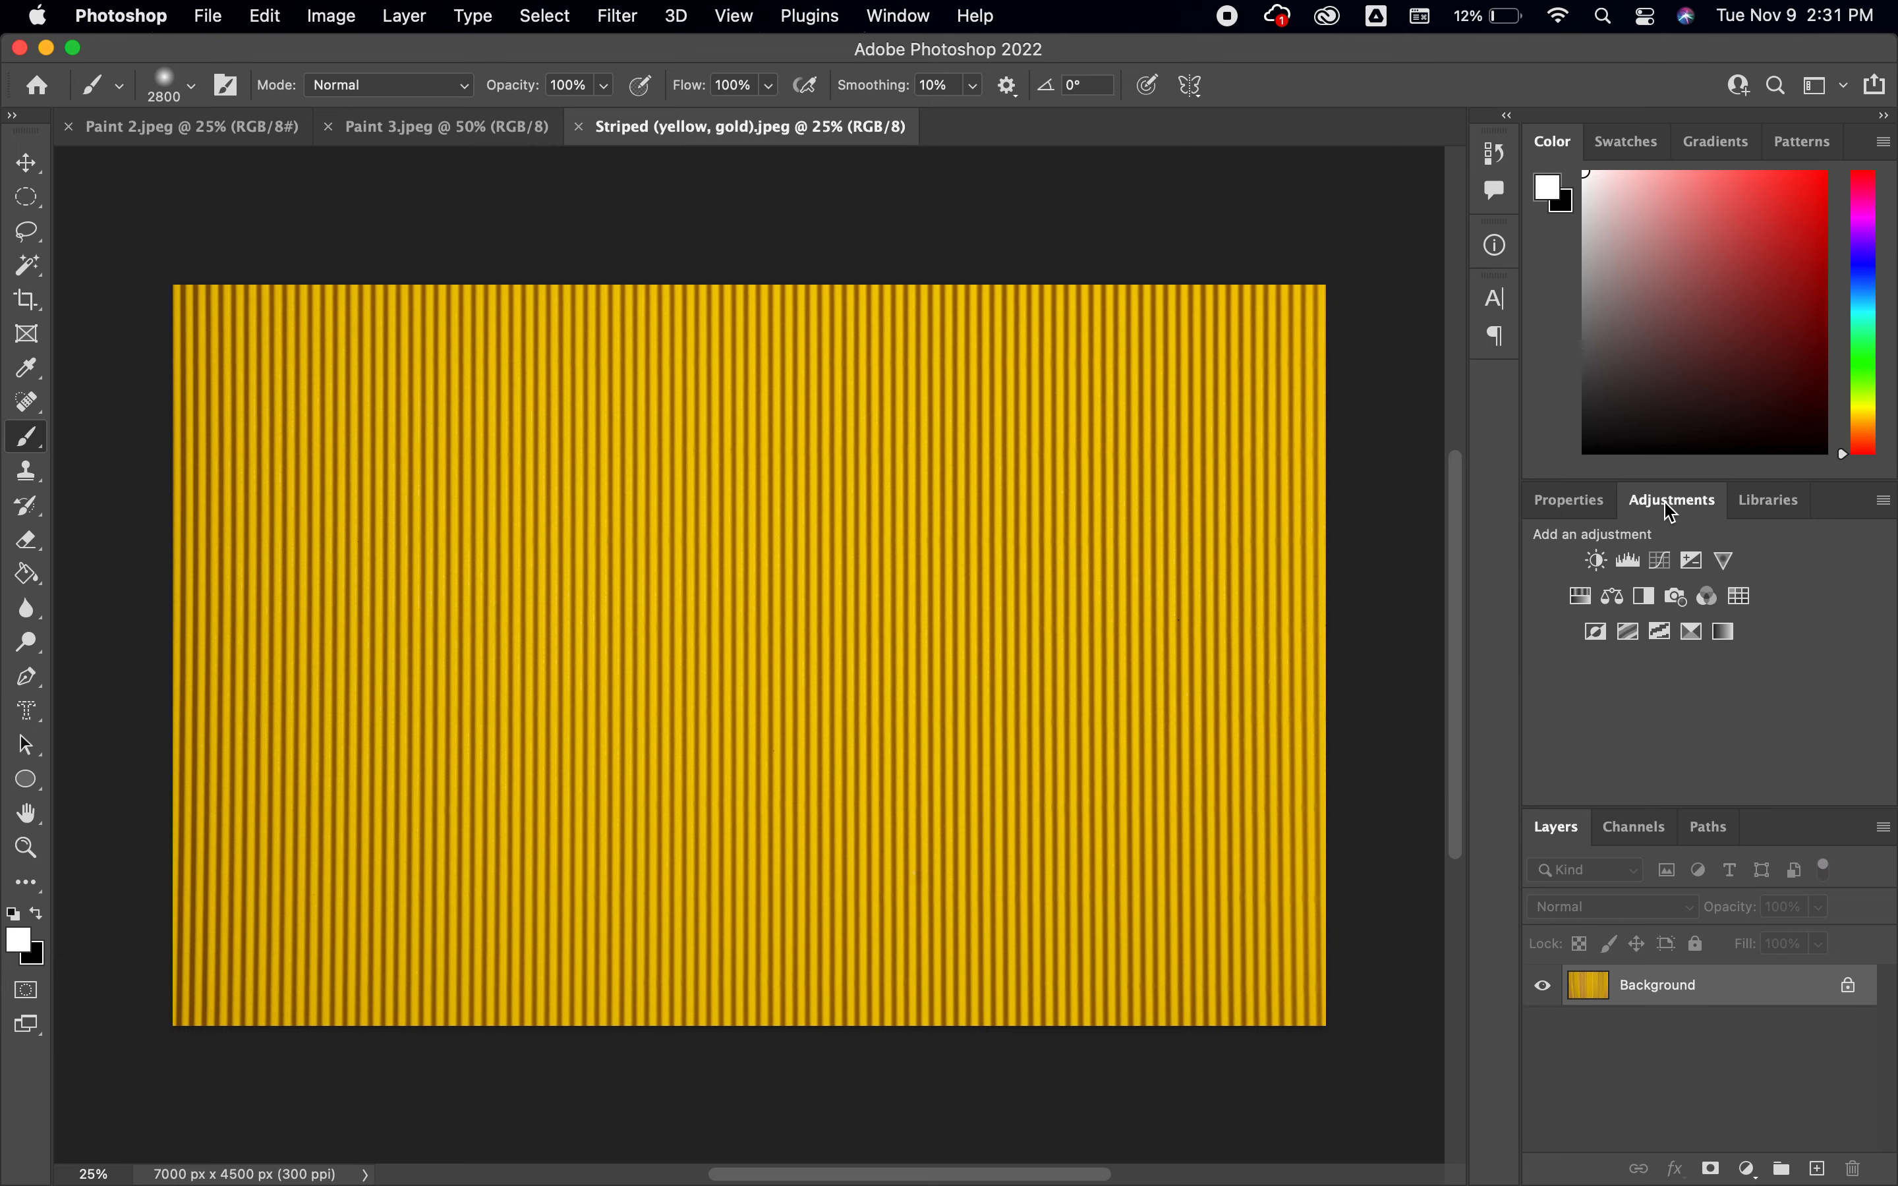
click(1645, 598)
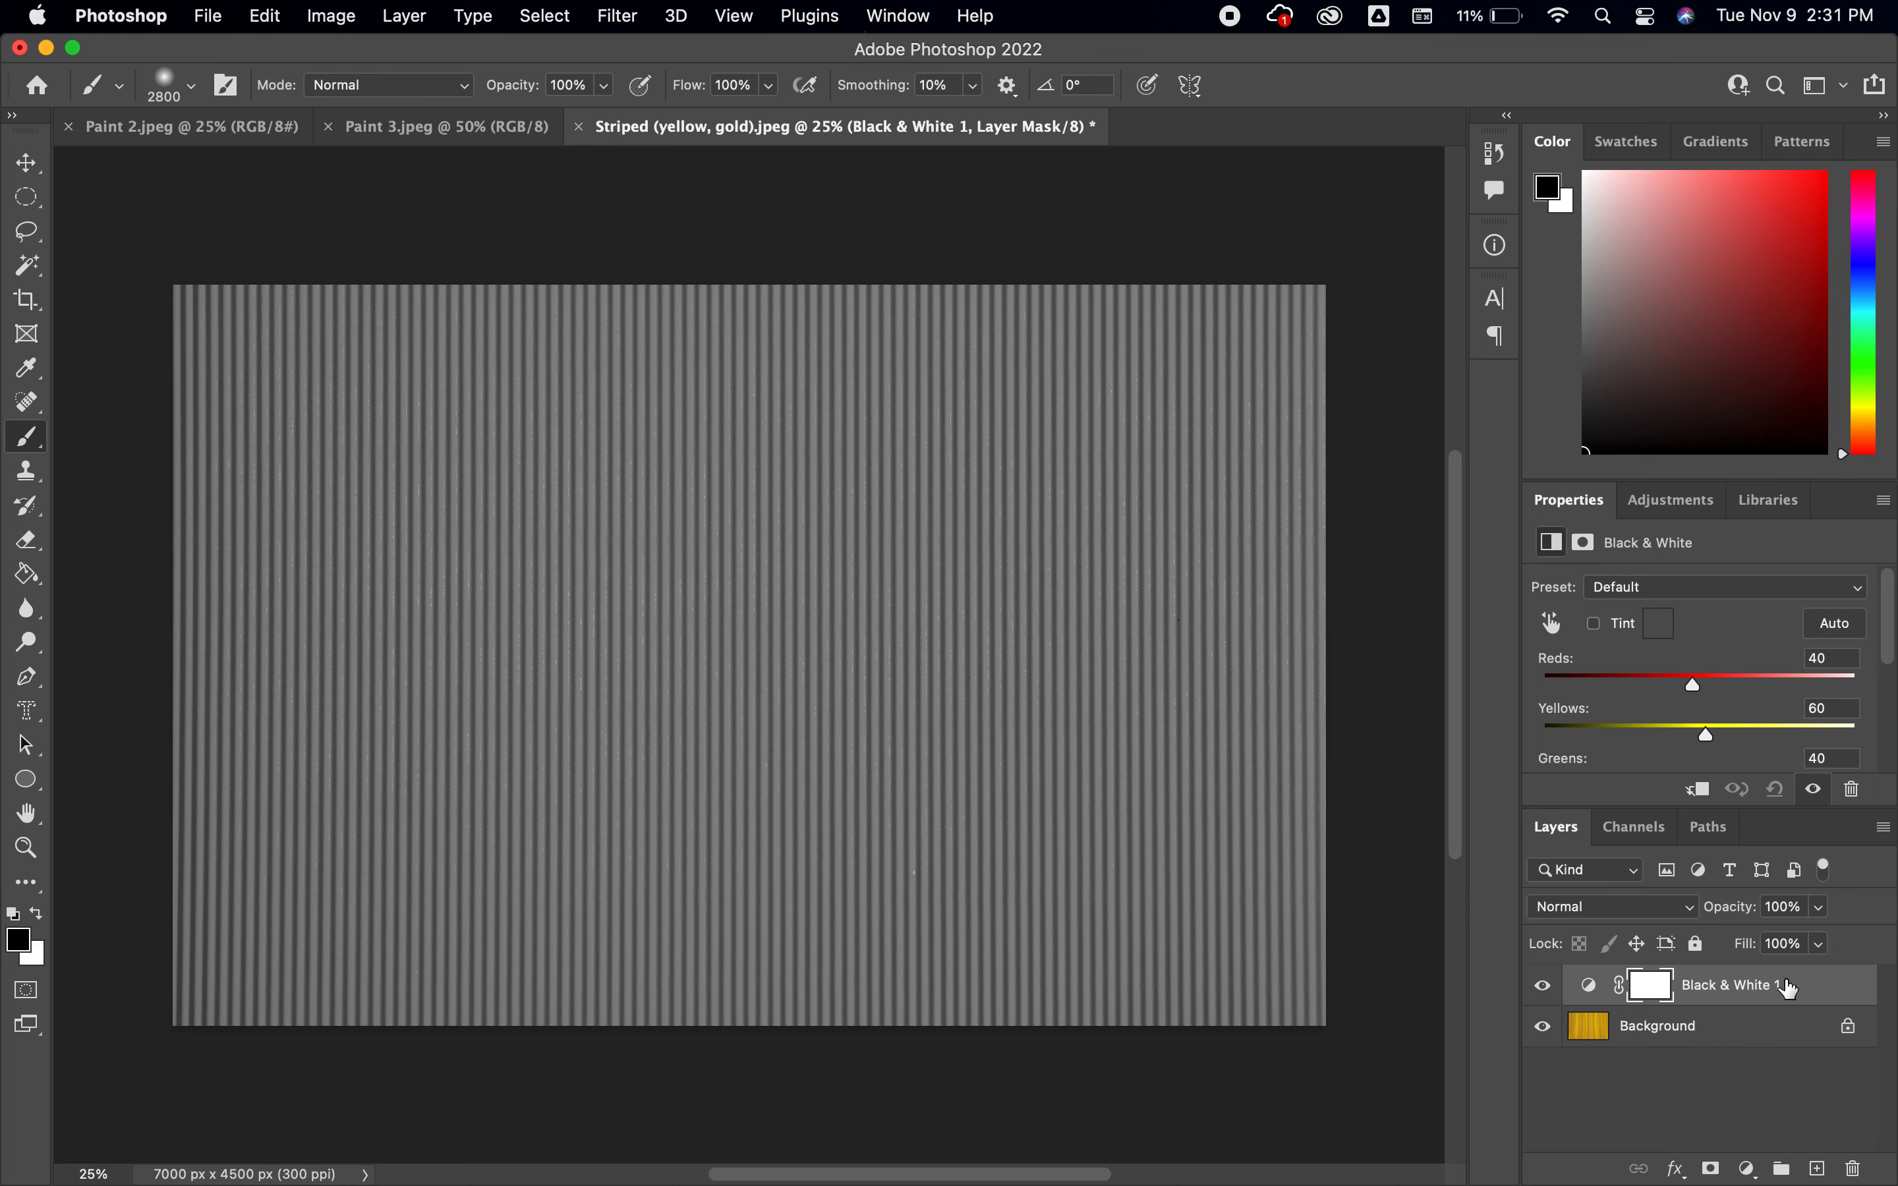
click(1671, 502)
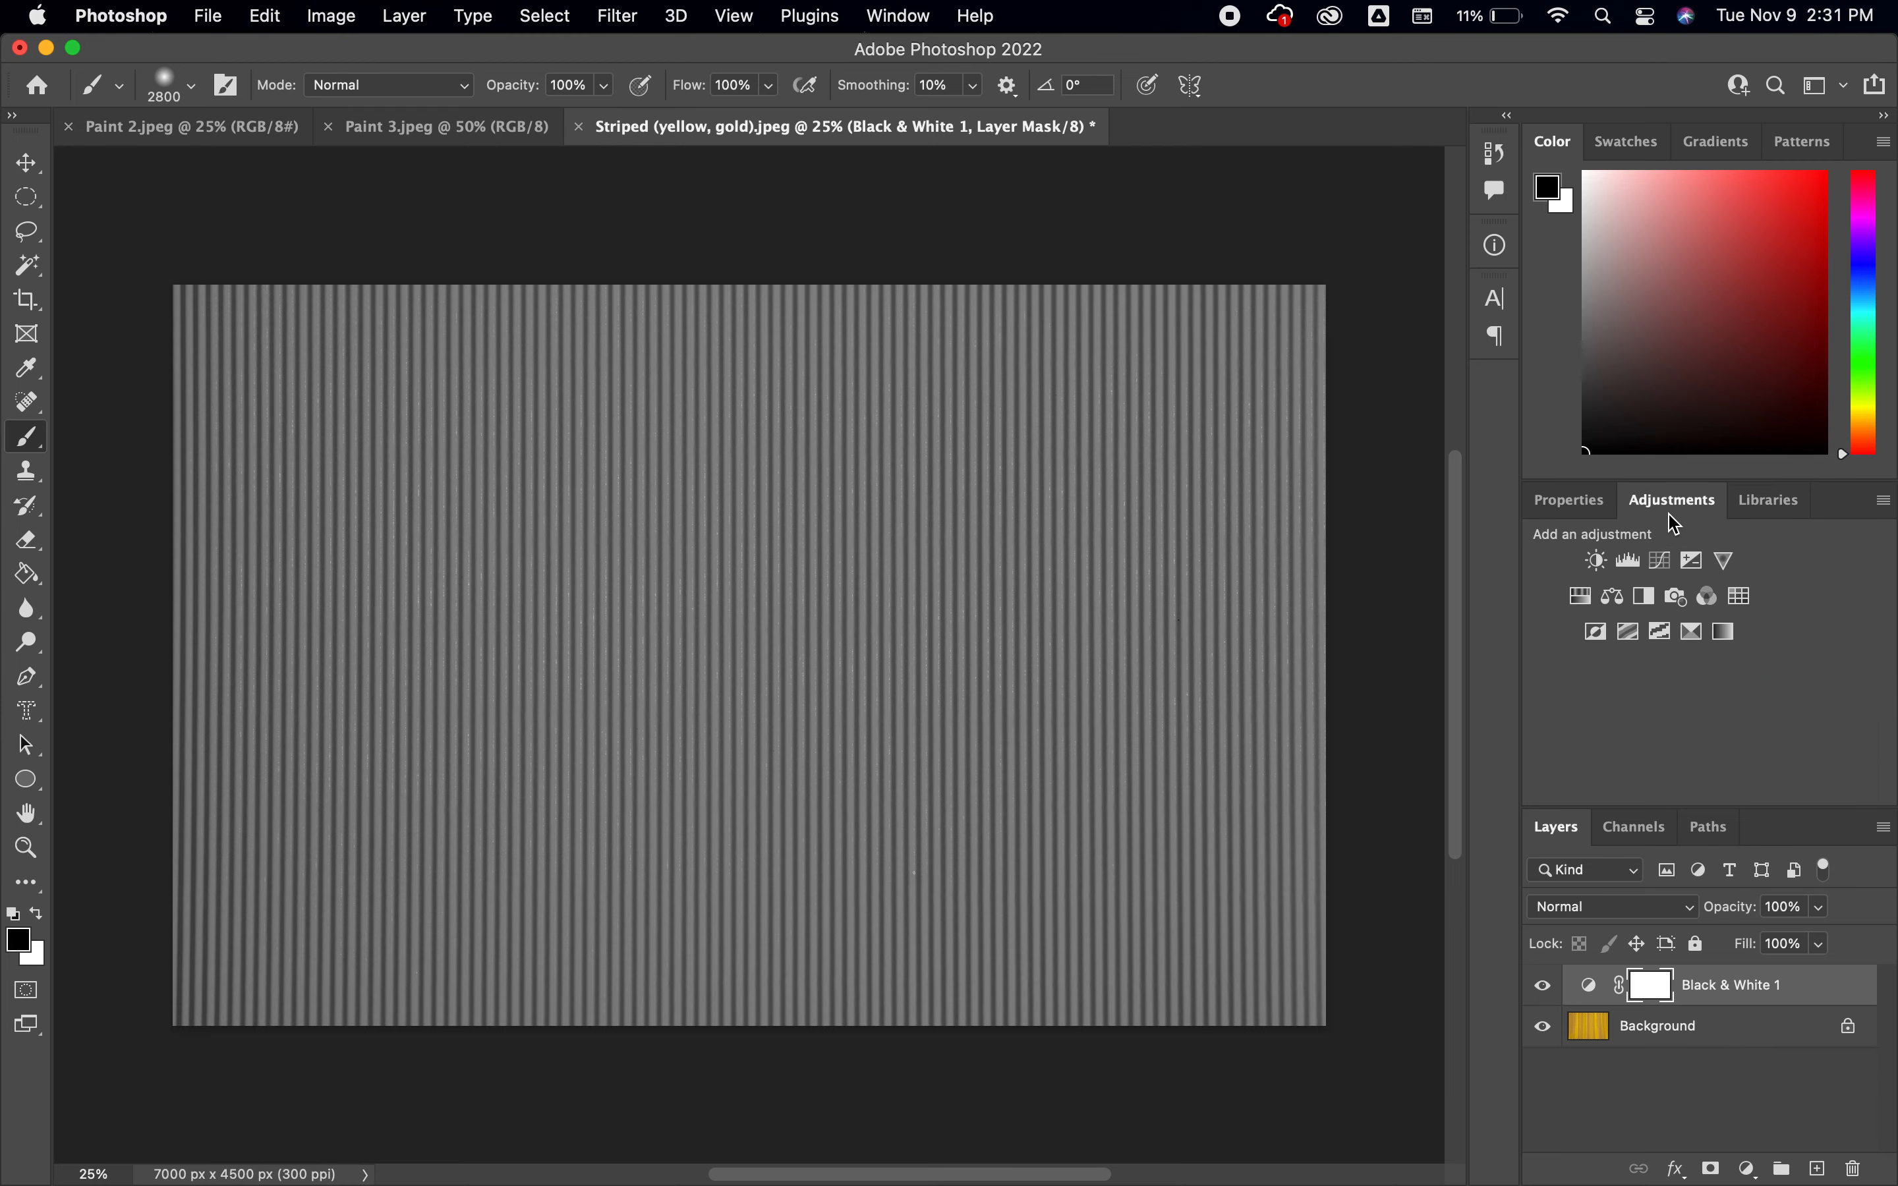
click(1628, 555)
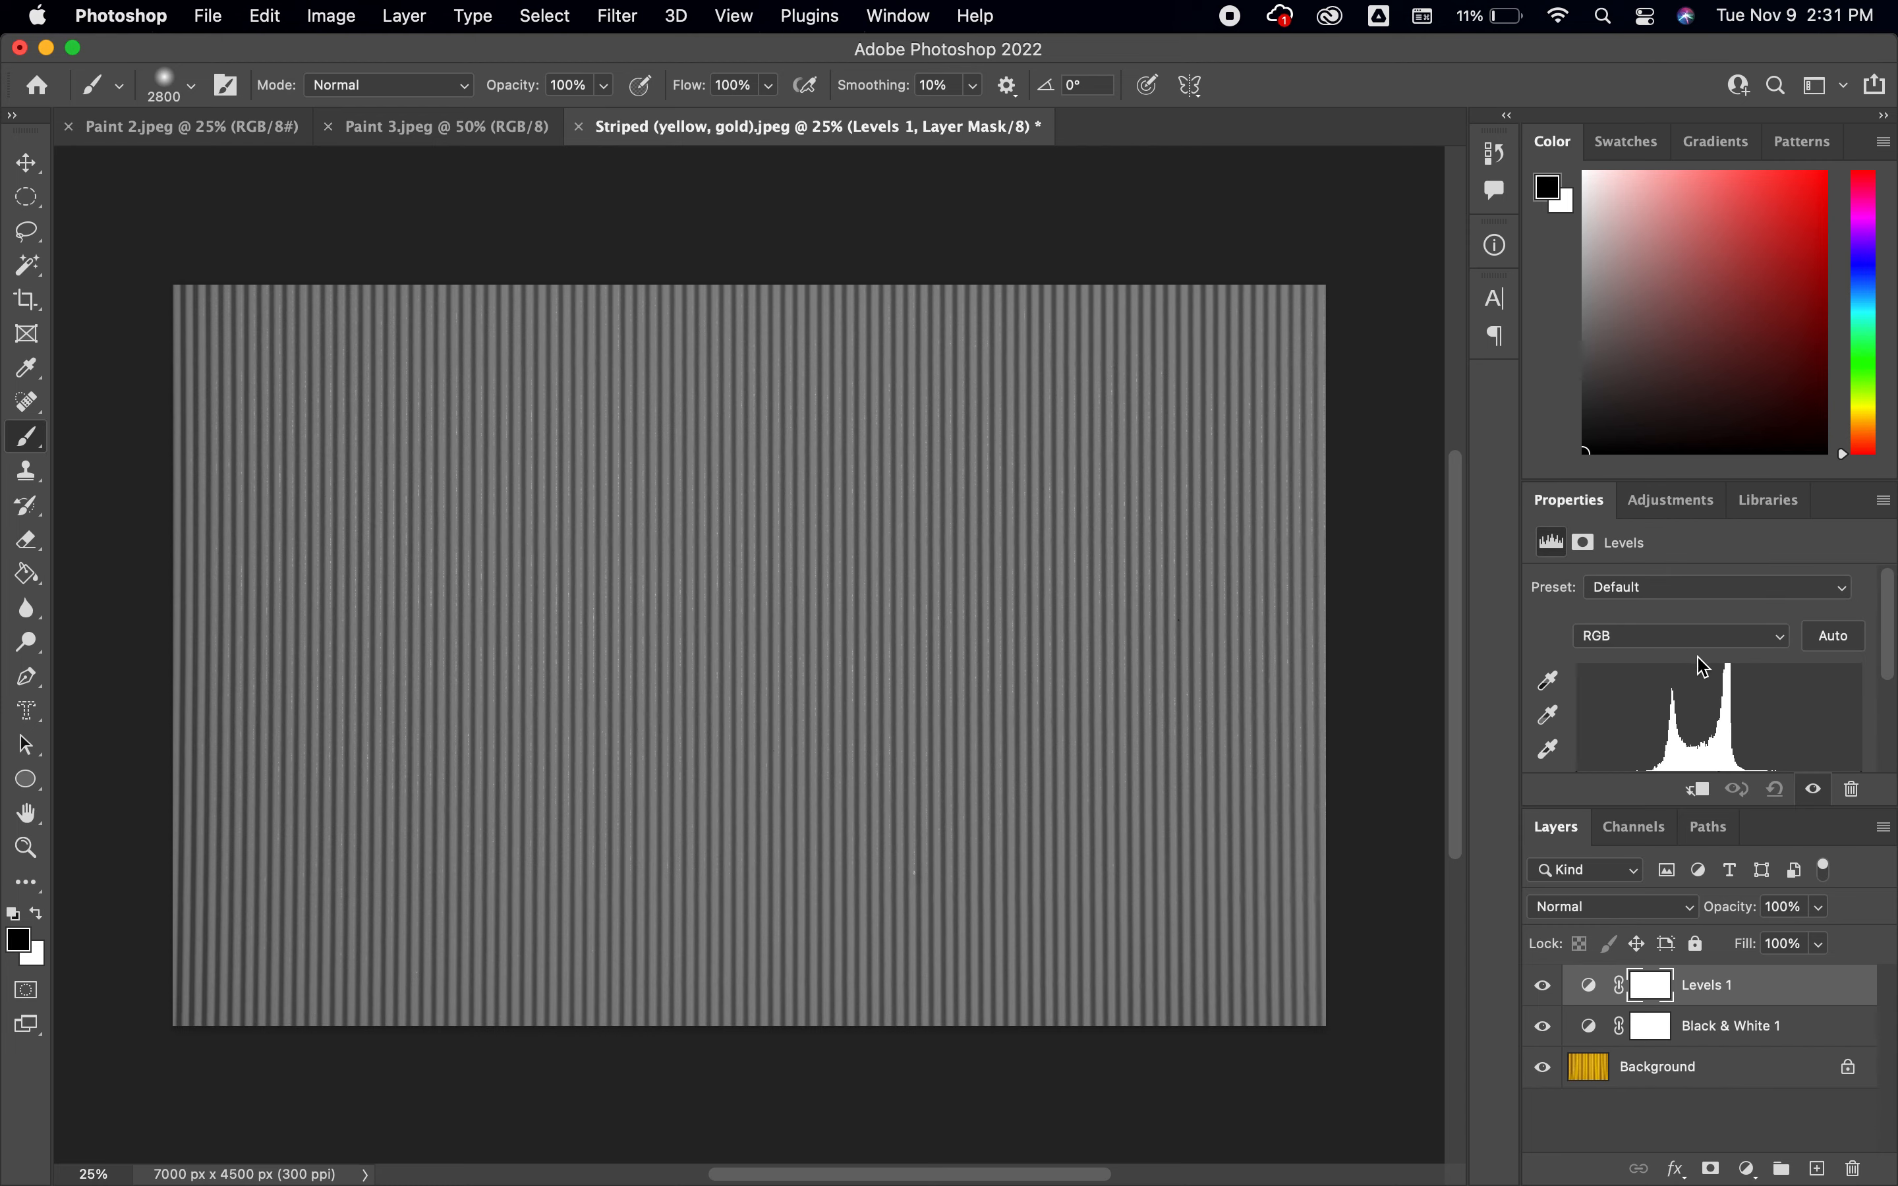
Set the Levels adjustment's input values to 105, 1.30 and 111, and its output levels to 100 and 190
scroll(1705, 666, down, 2)
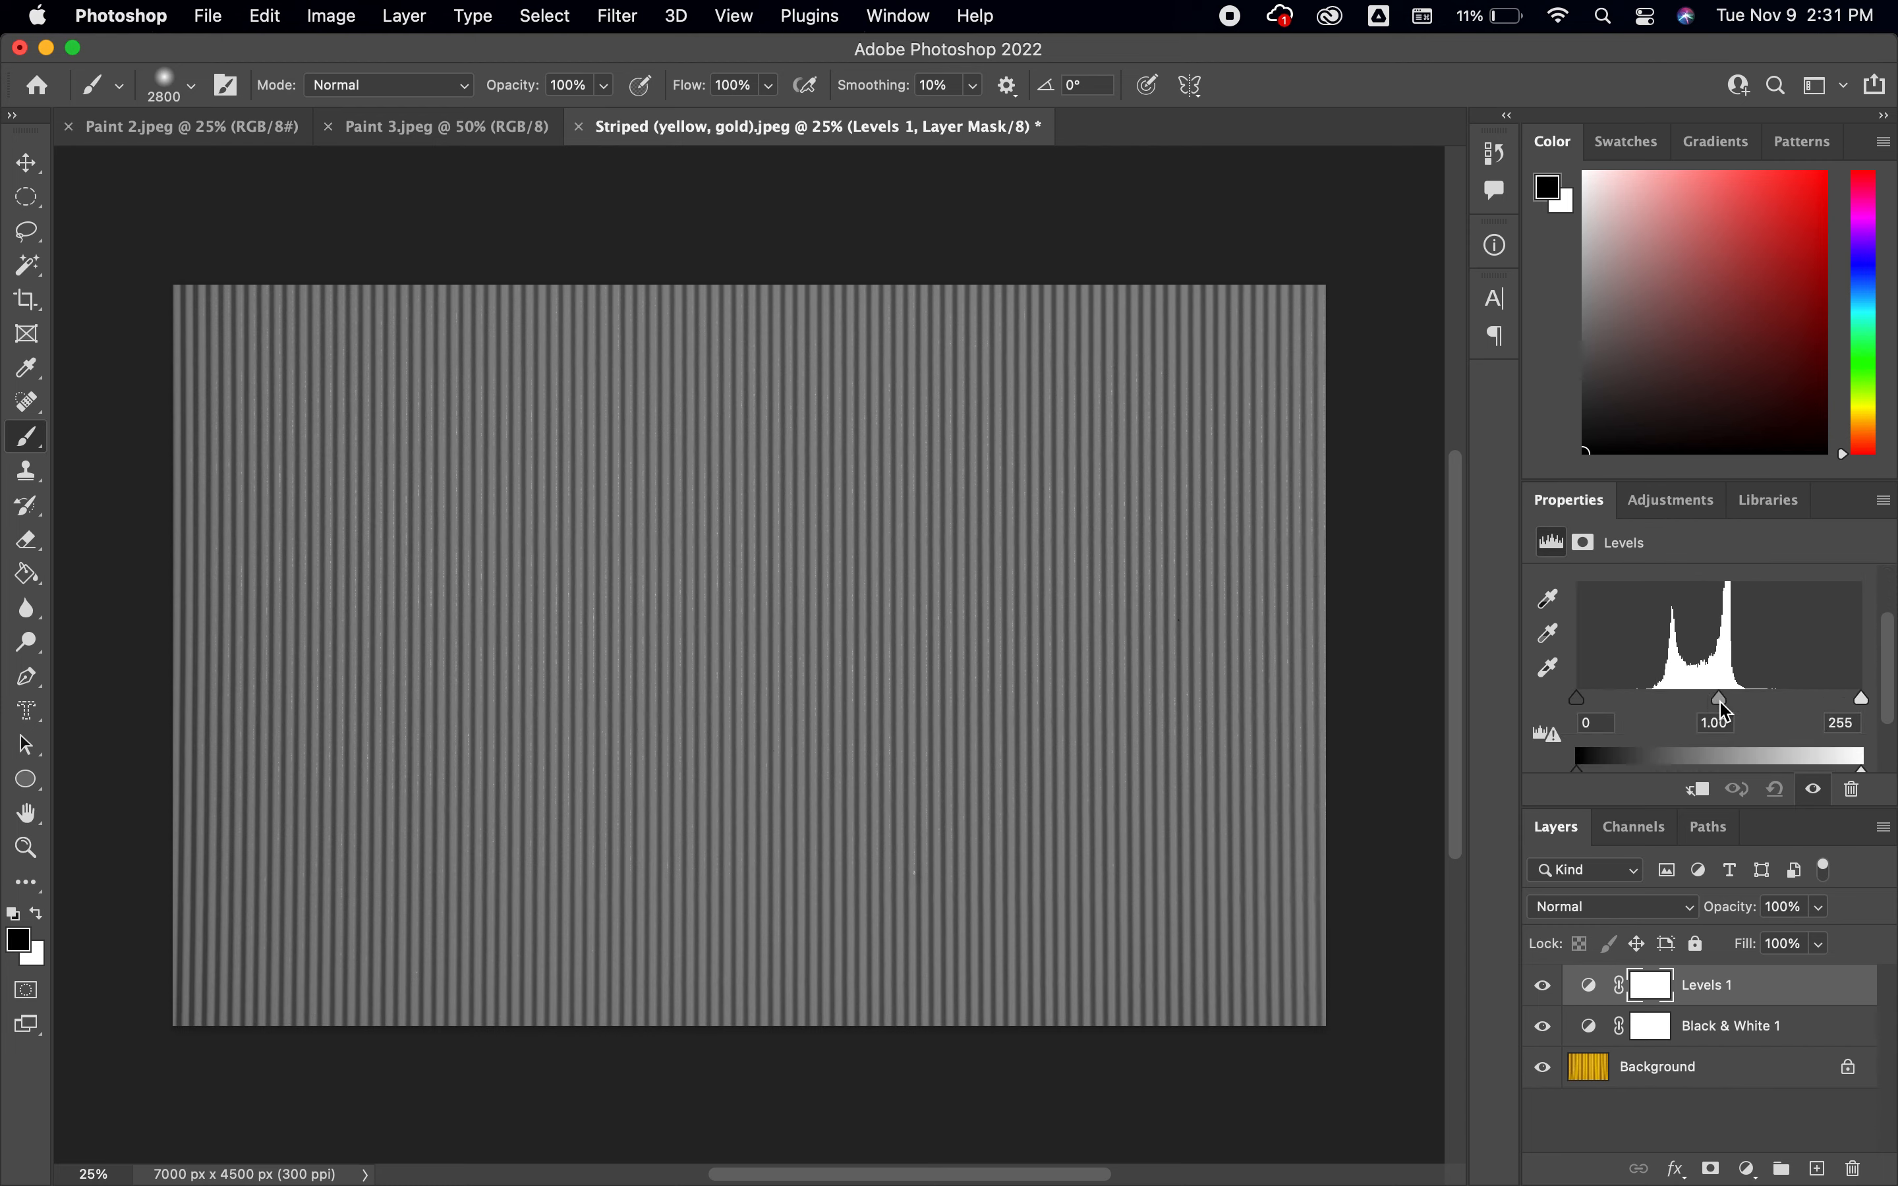
mouse_move(1725, 706)
mouse_down()
mouse_move(1626, 710)
mouse_move(1819, 708)
mouse_move(1700, 712)
mouse_up()
scroll(1699, 711, down, 2)
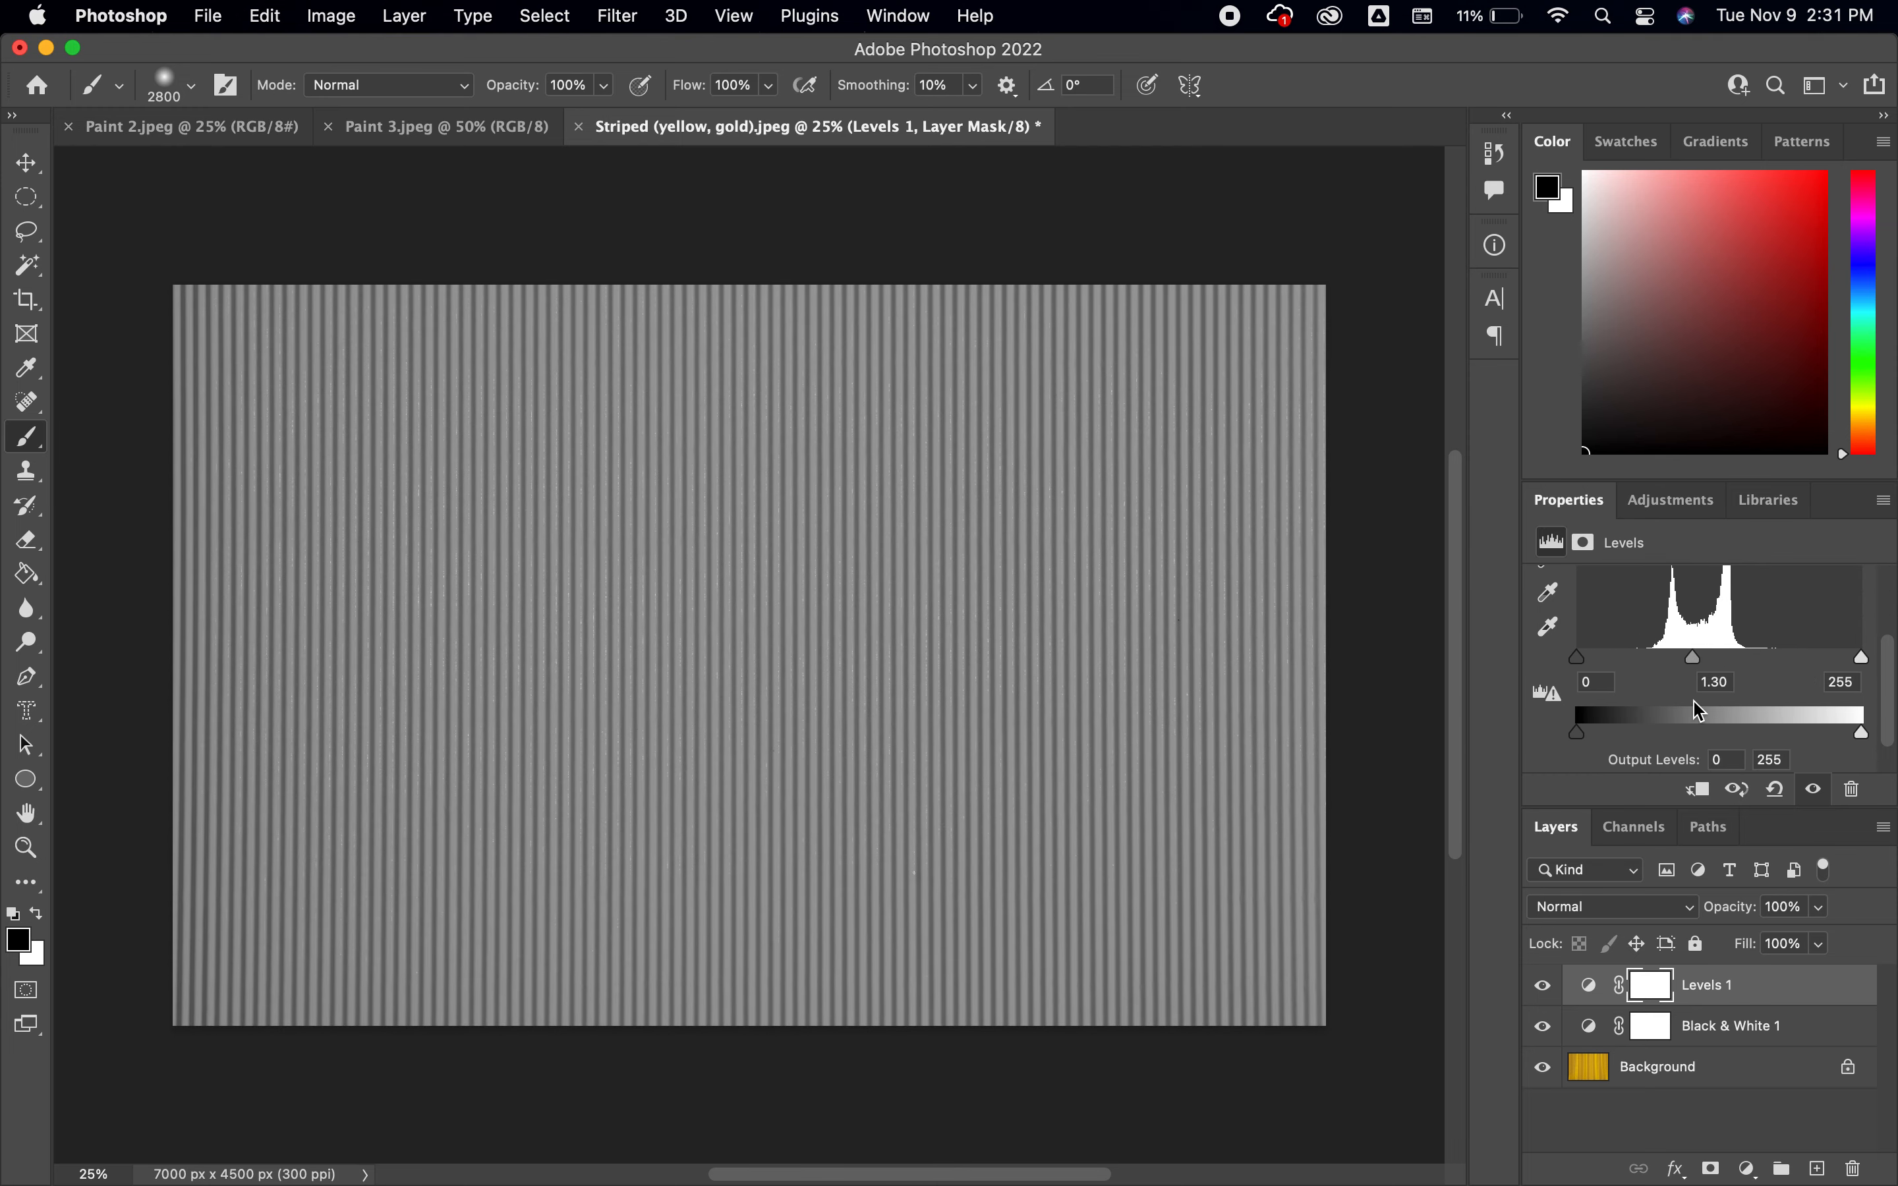
drag(1579, 660, 1682, 665)
drag(1863, 666, 1703, 663)
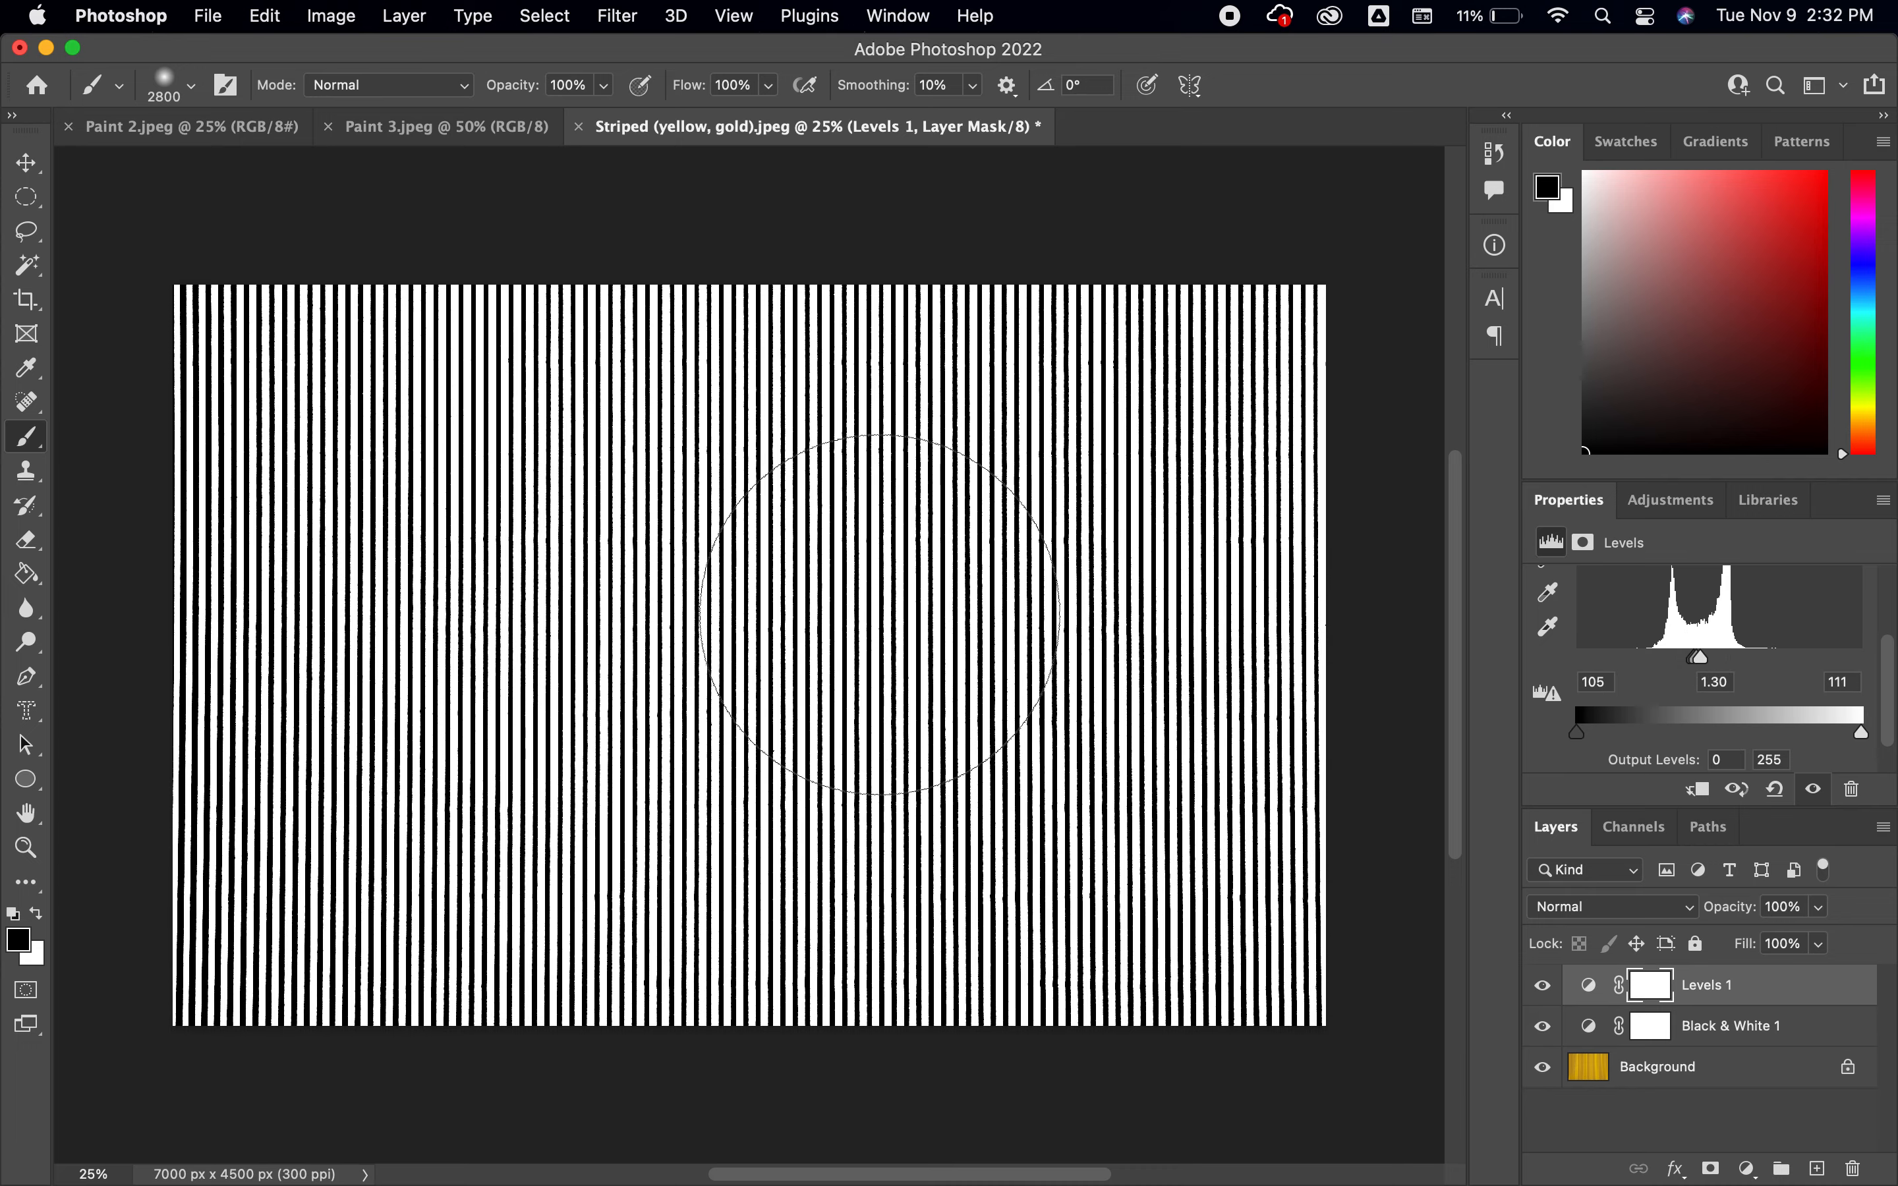
drag(1581, 742, 1694, 751)
drag(1864, 741, 1796, 749)
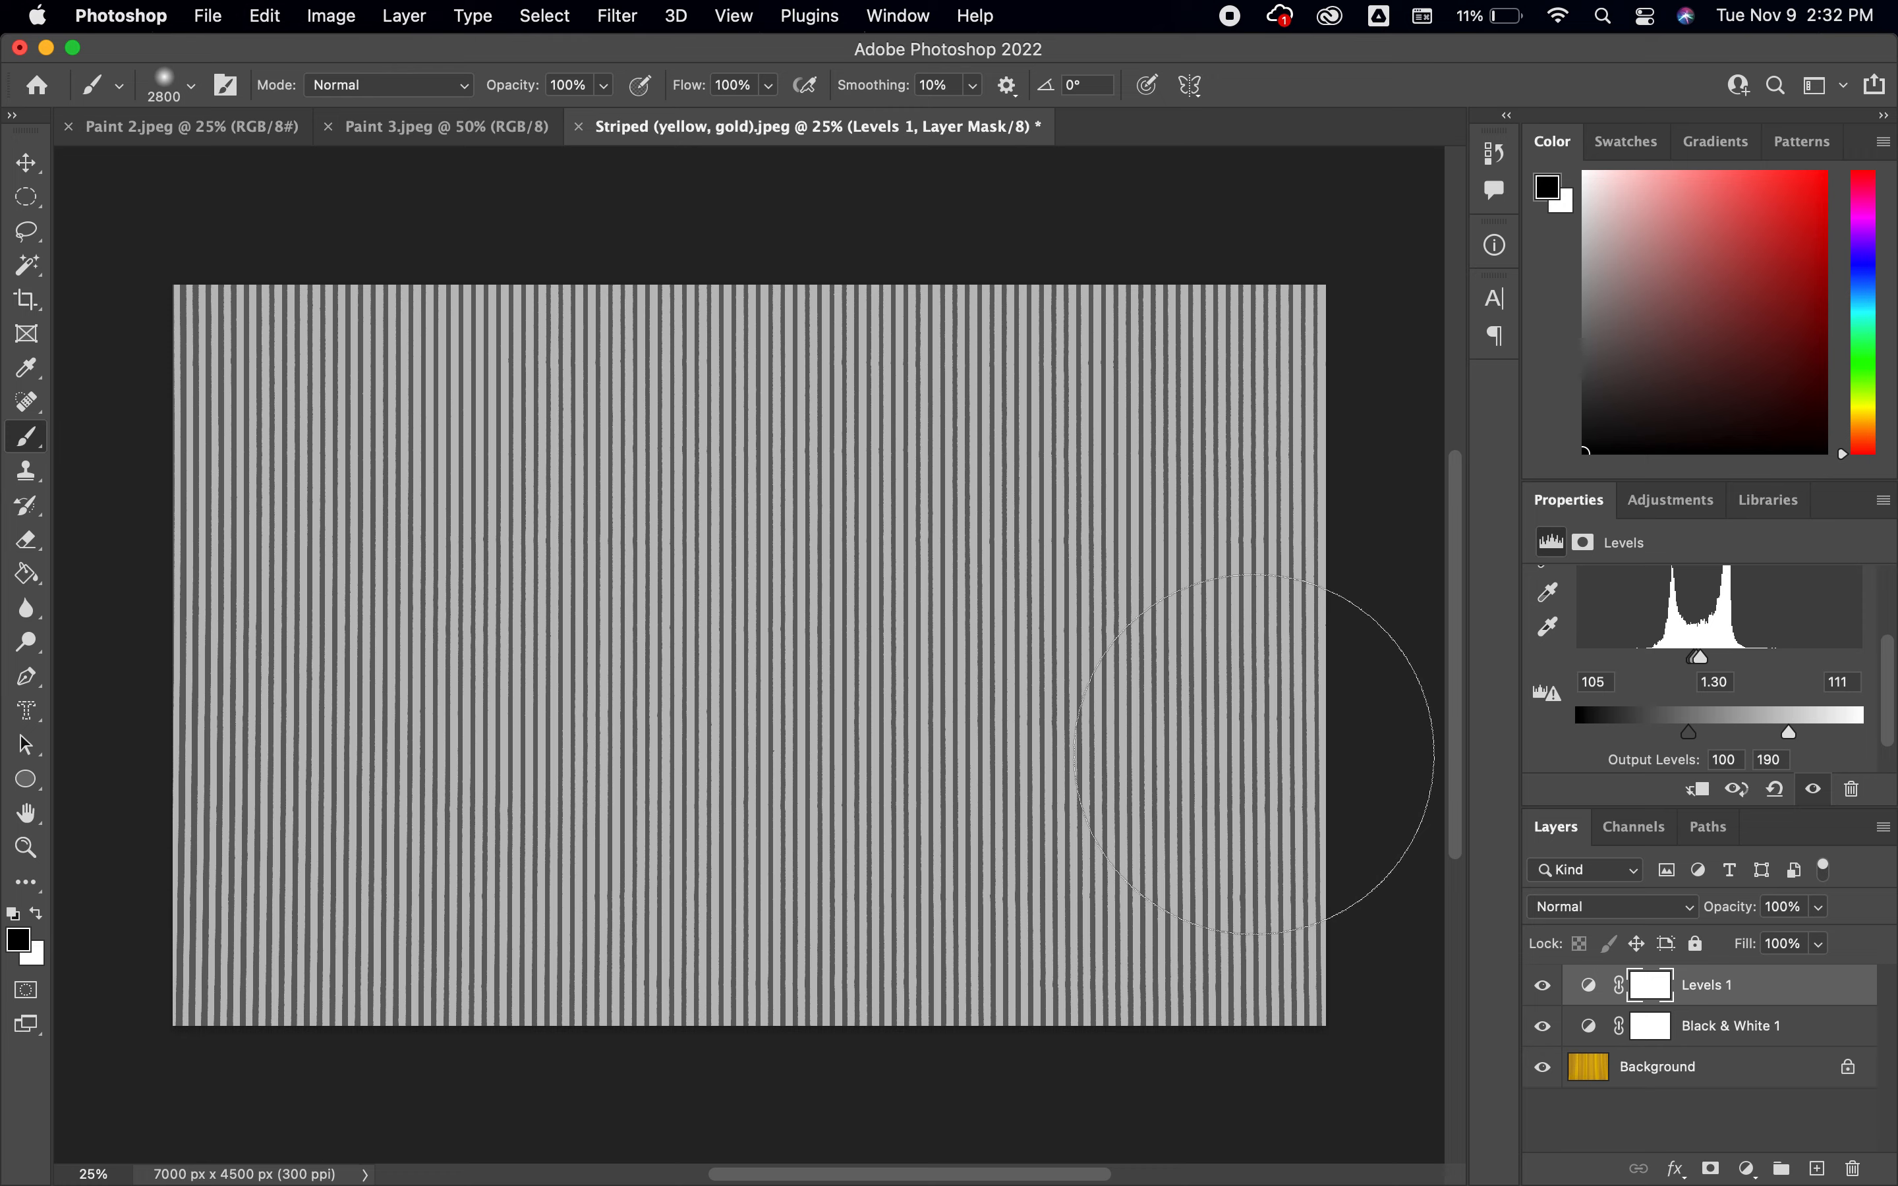
Delete the Levels and Black & White adjustment layers from the yellow-gold striped texture
click(1853, 1171)
click(1853, 1170)
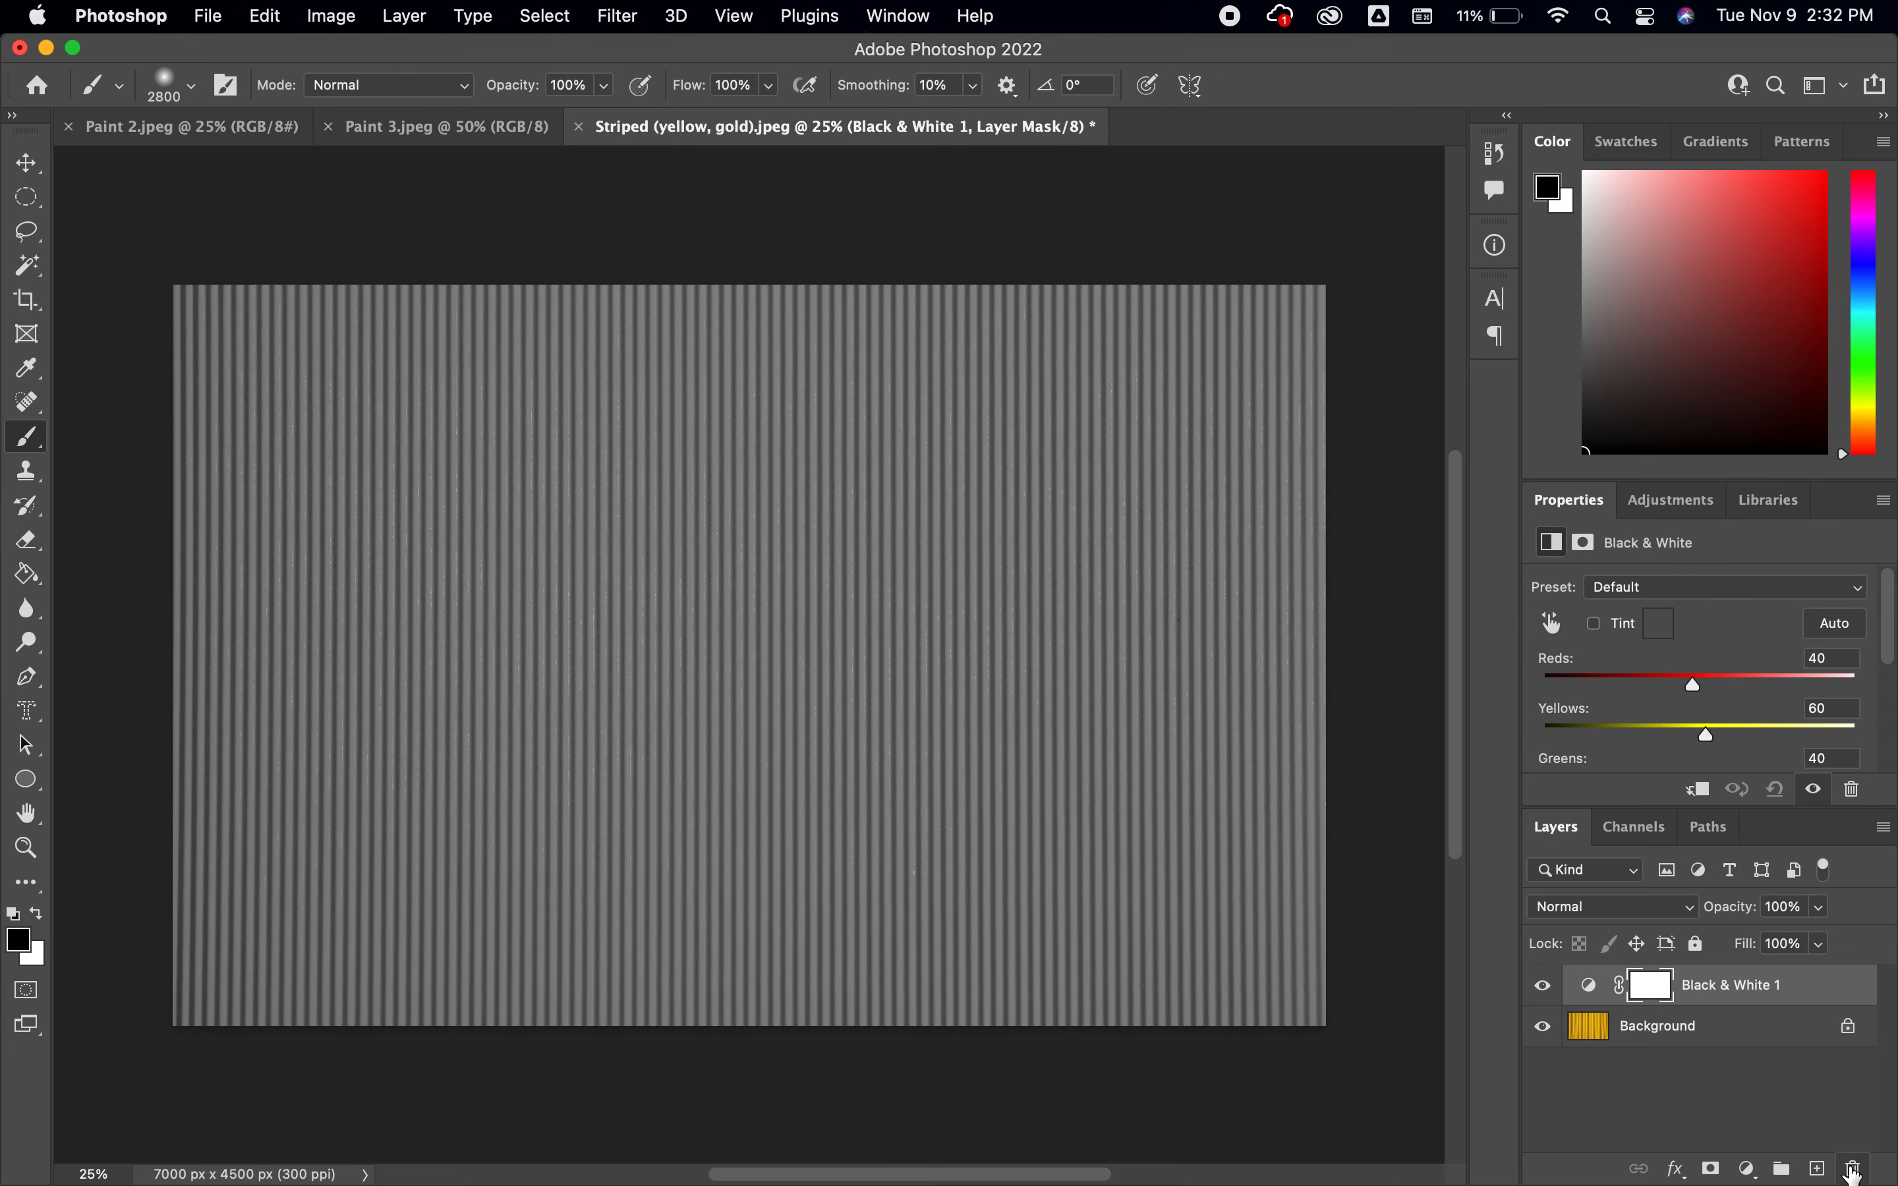
click(1855, 1169)
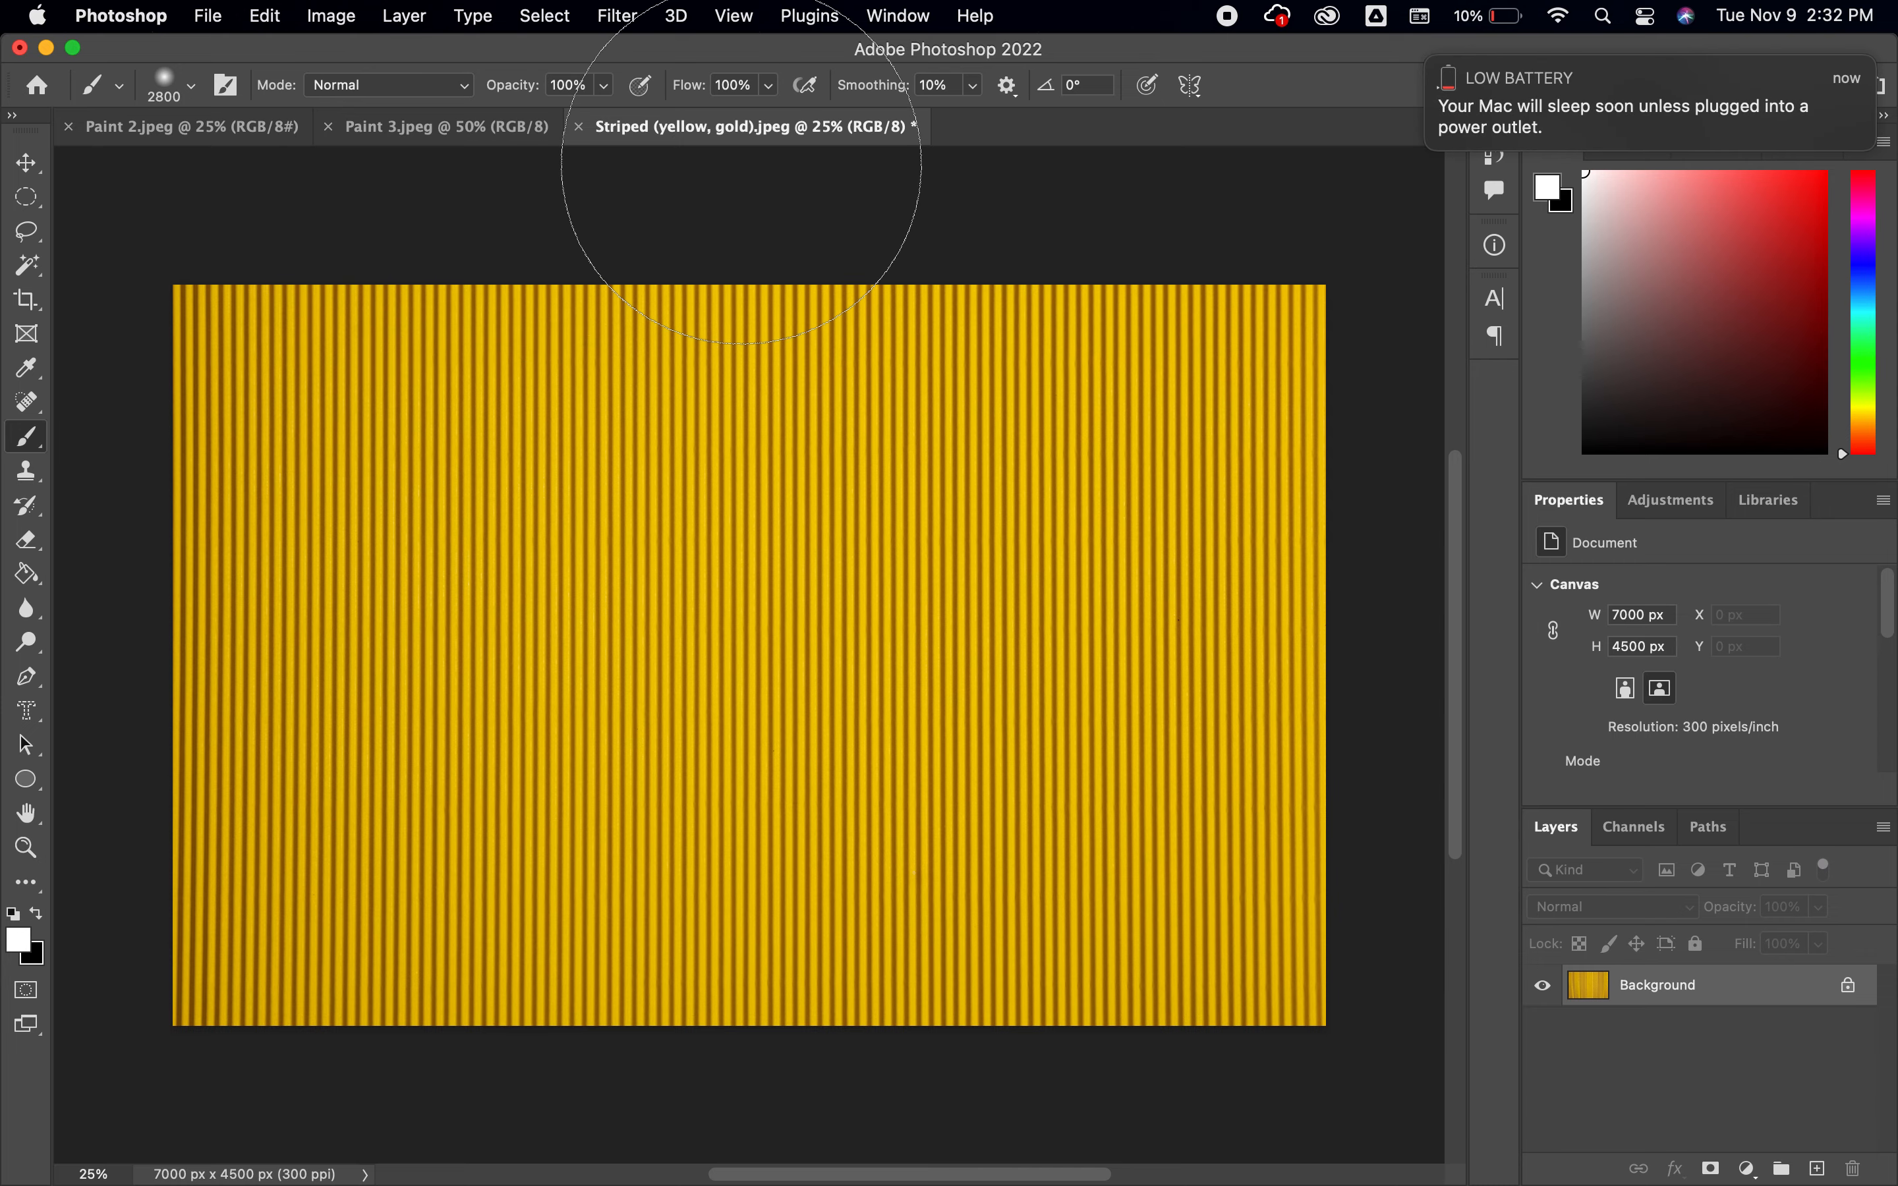
Dismiss the low-battery notification and close Striped (yellow, gold).jpeg without saving, along with Paint 3.jpeg
click(1429, 59)
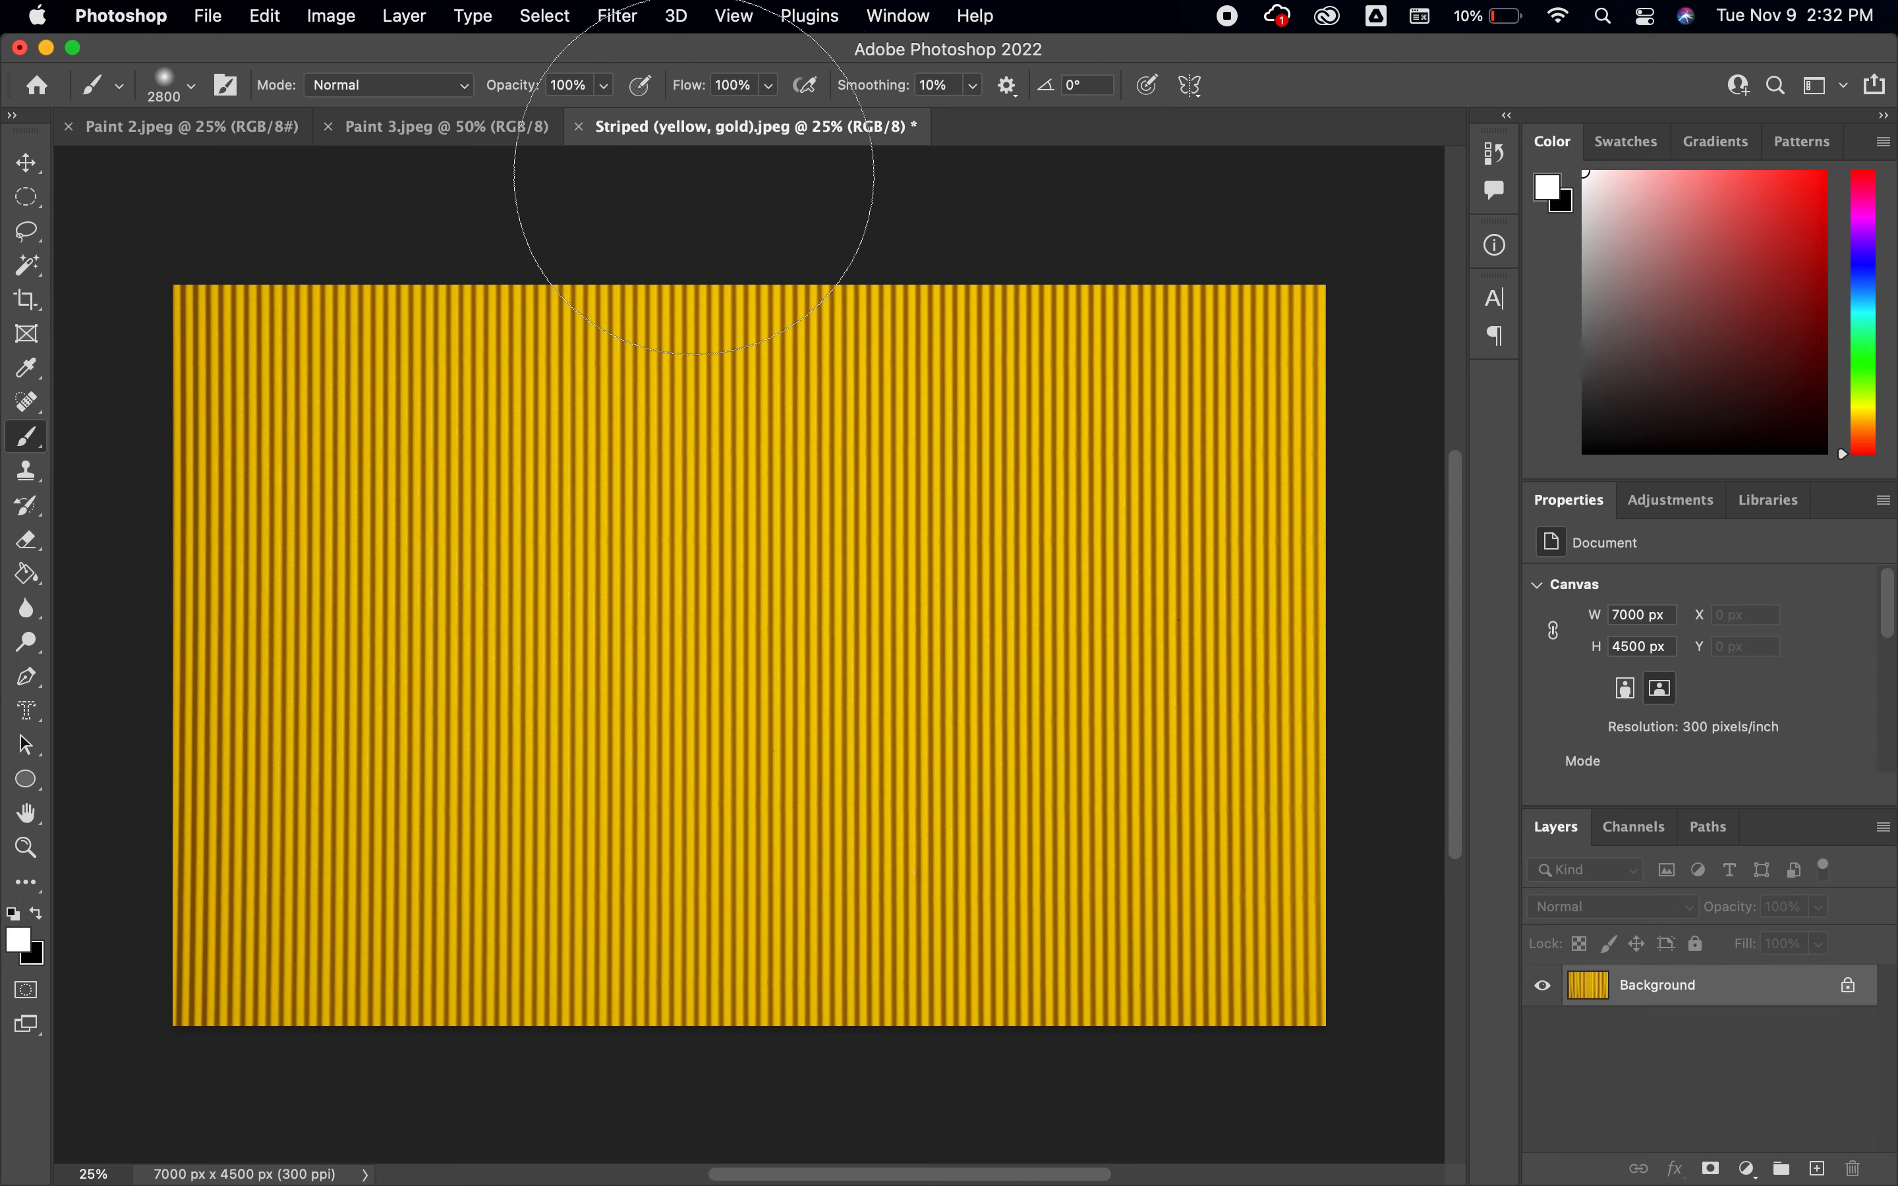
click(578, 126)
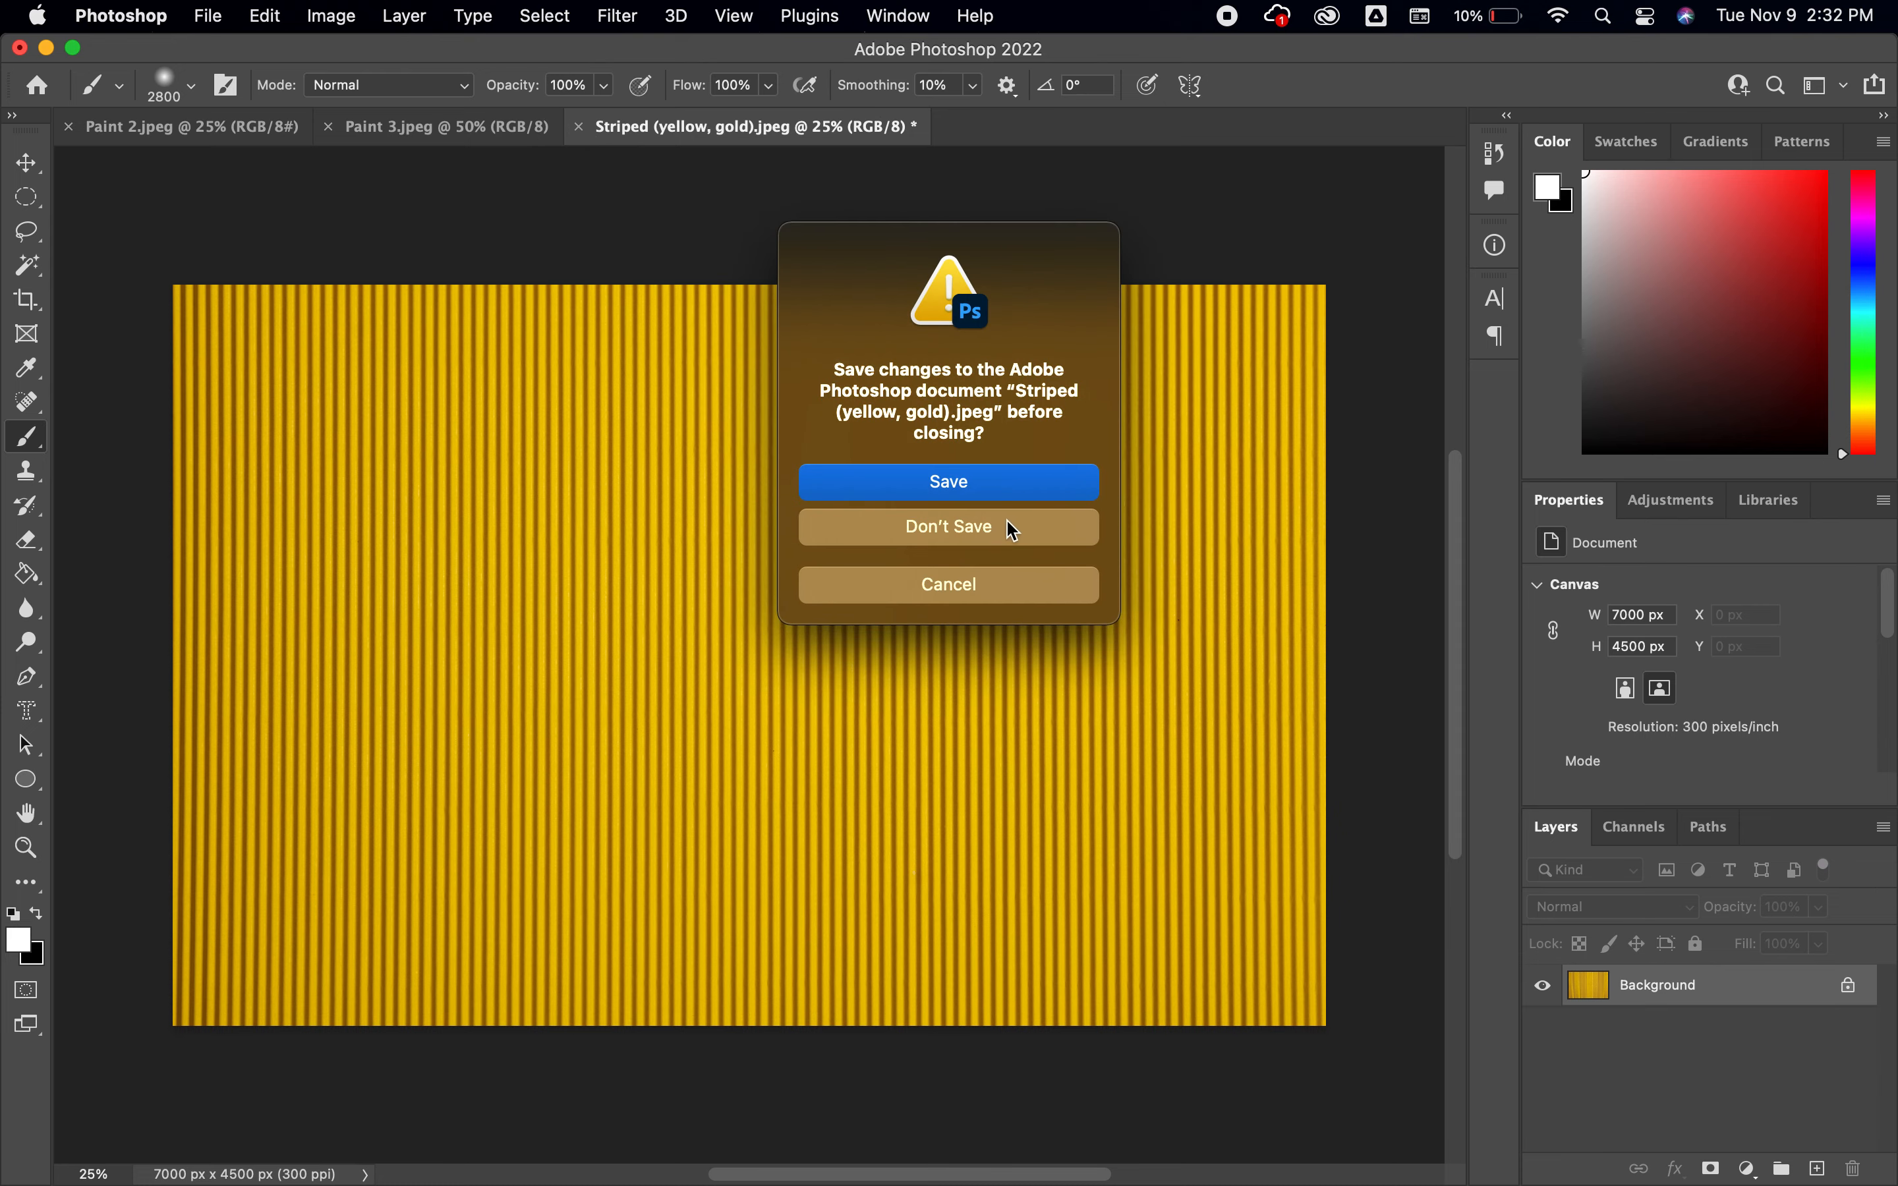
click(1012, 531)
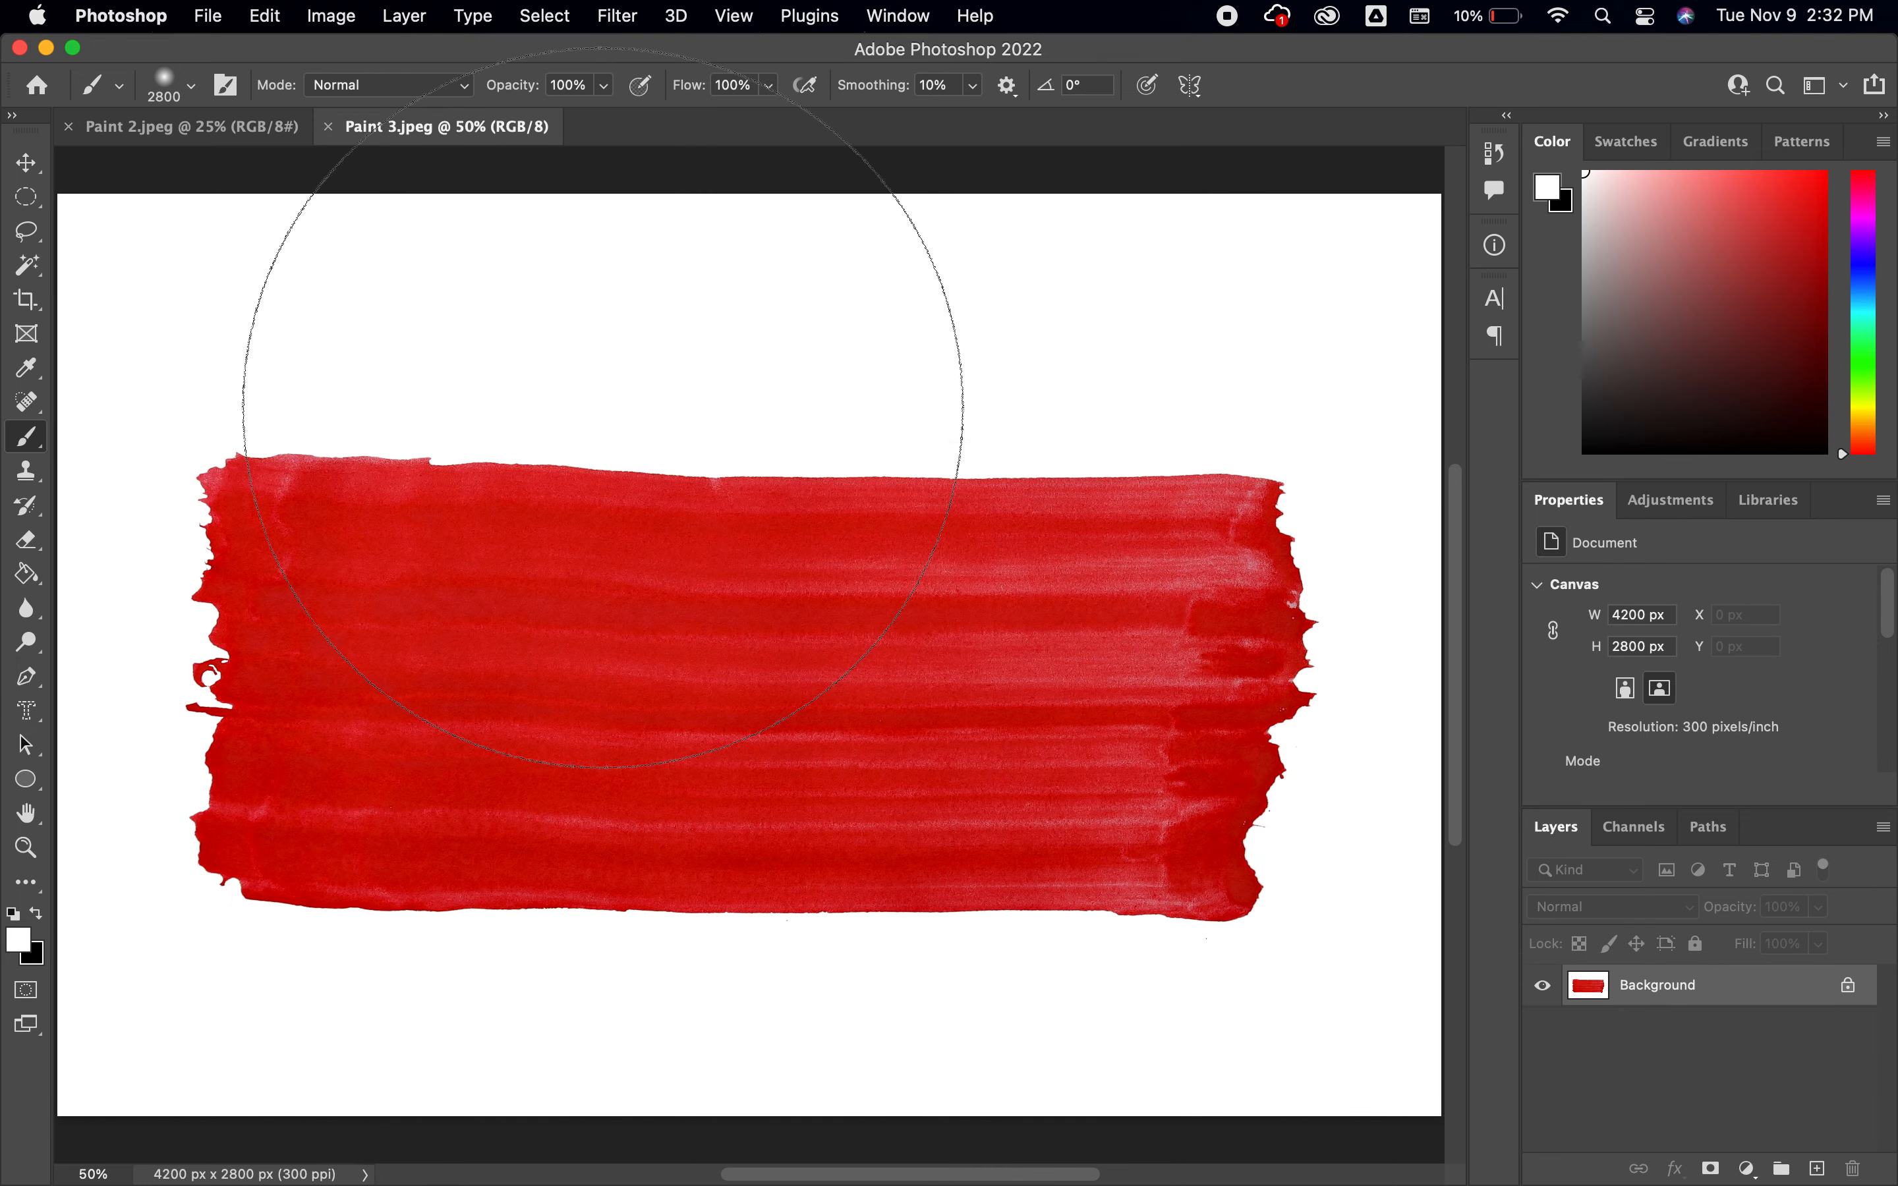
click(330, 128)
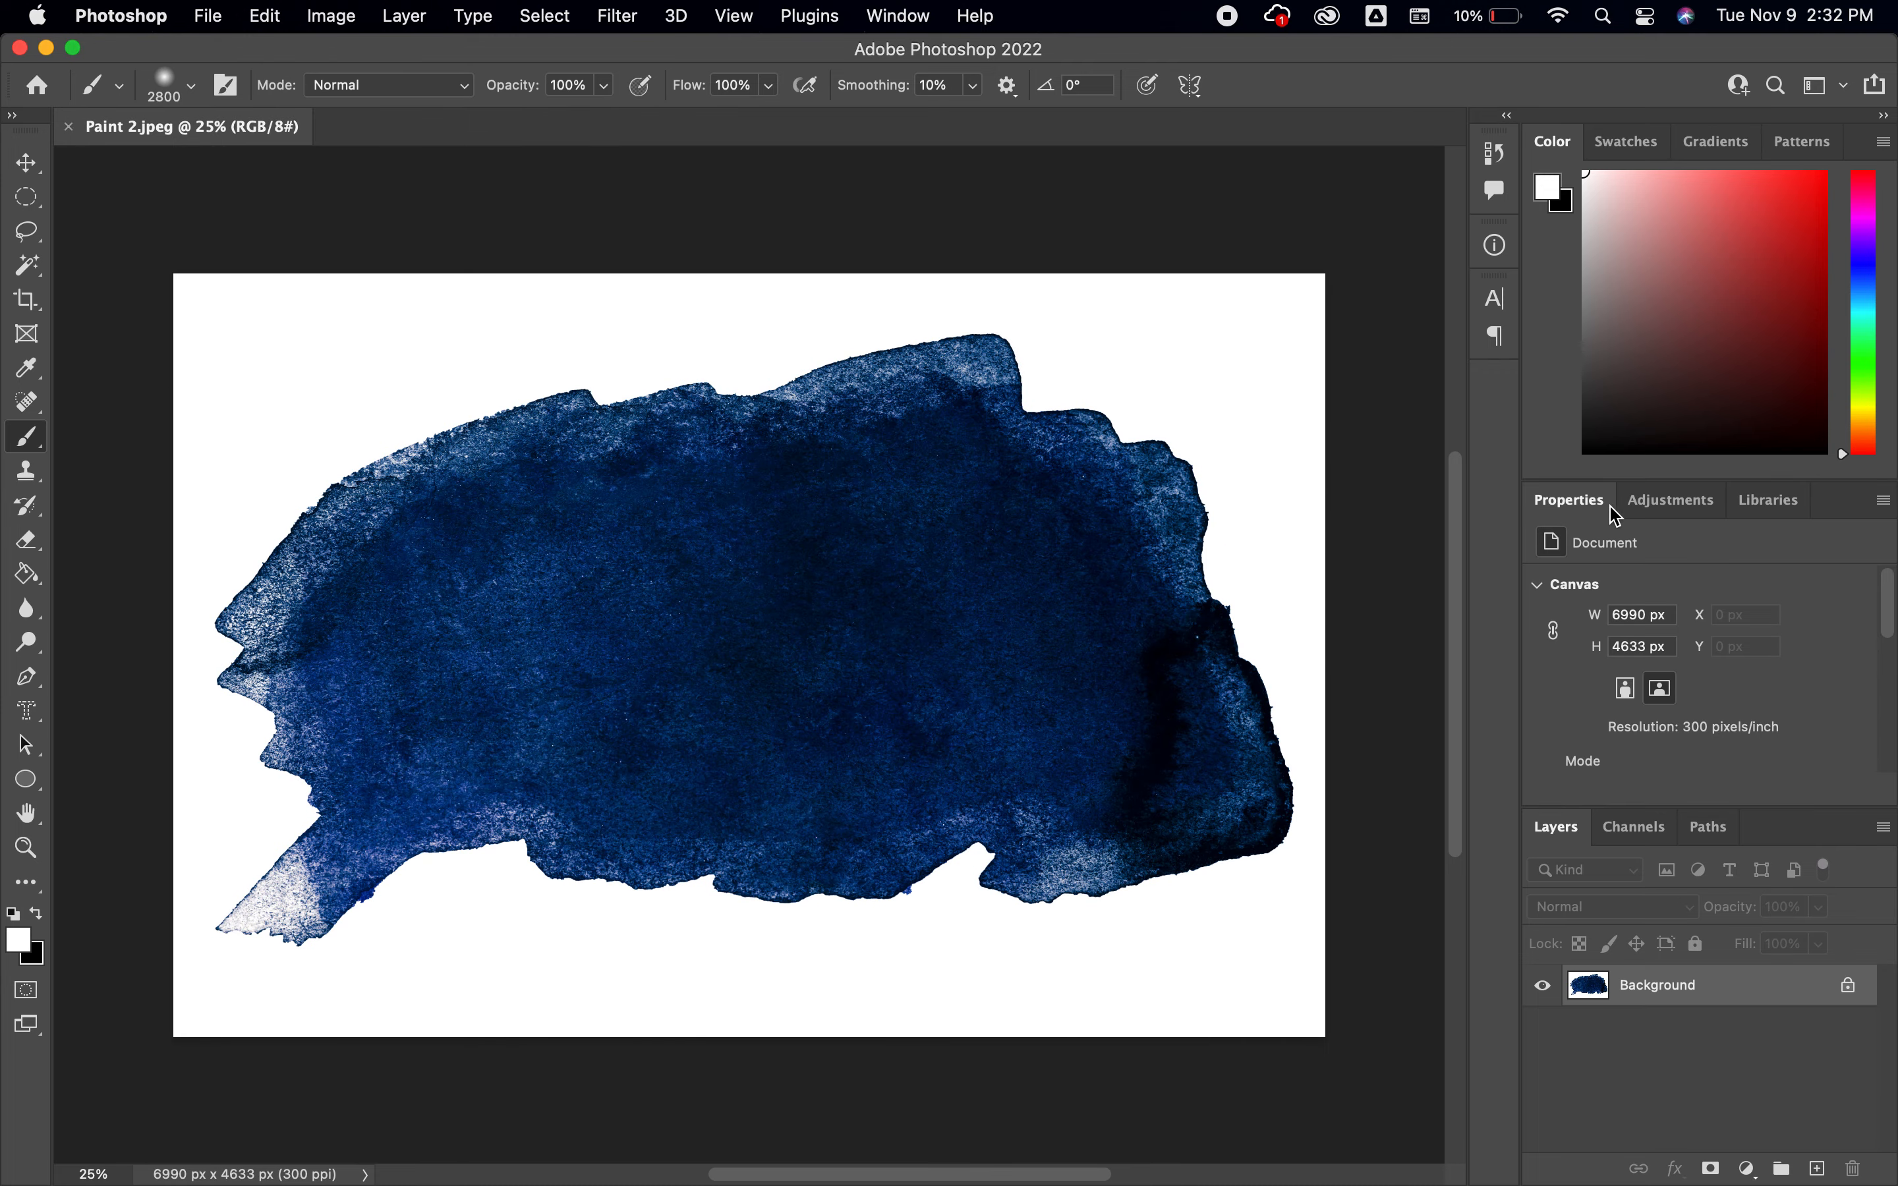
Add a Black & White adjustment layer above the blue paint swatch in Paint 2.jpeg
click(1667, 502)
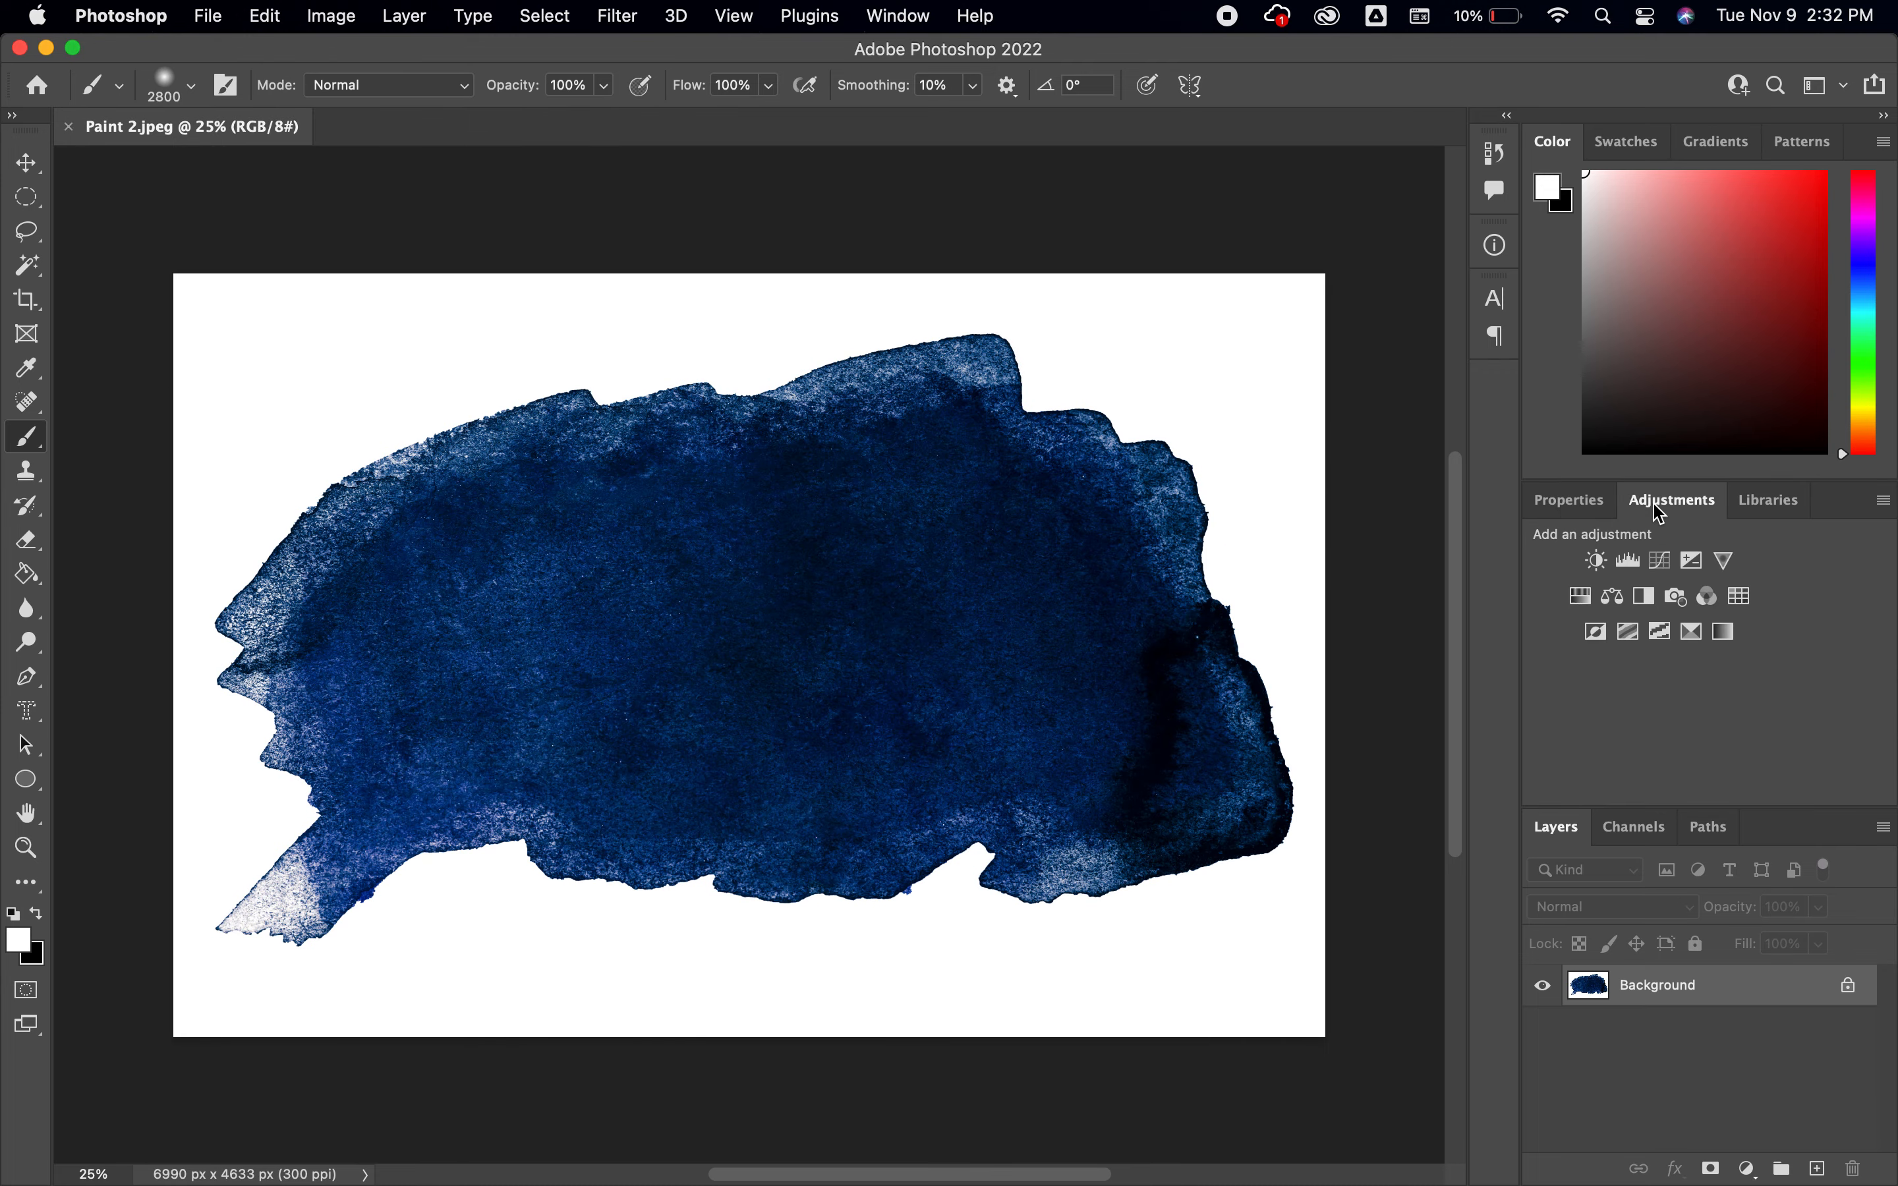
click(1645, 596)
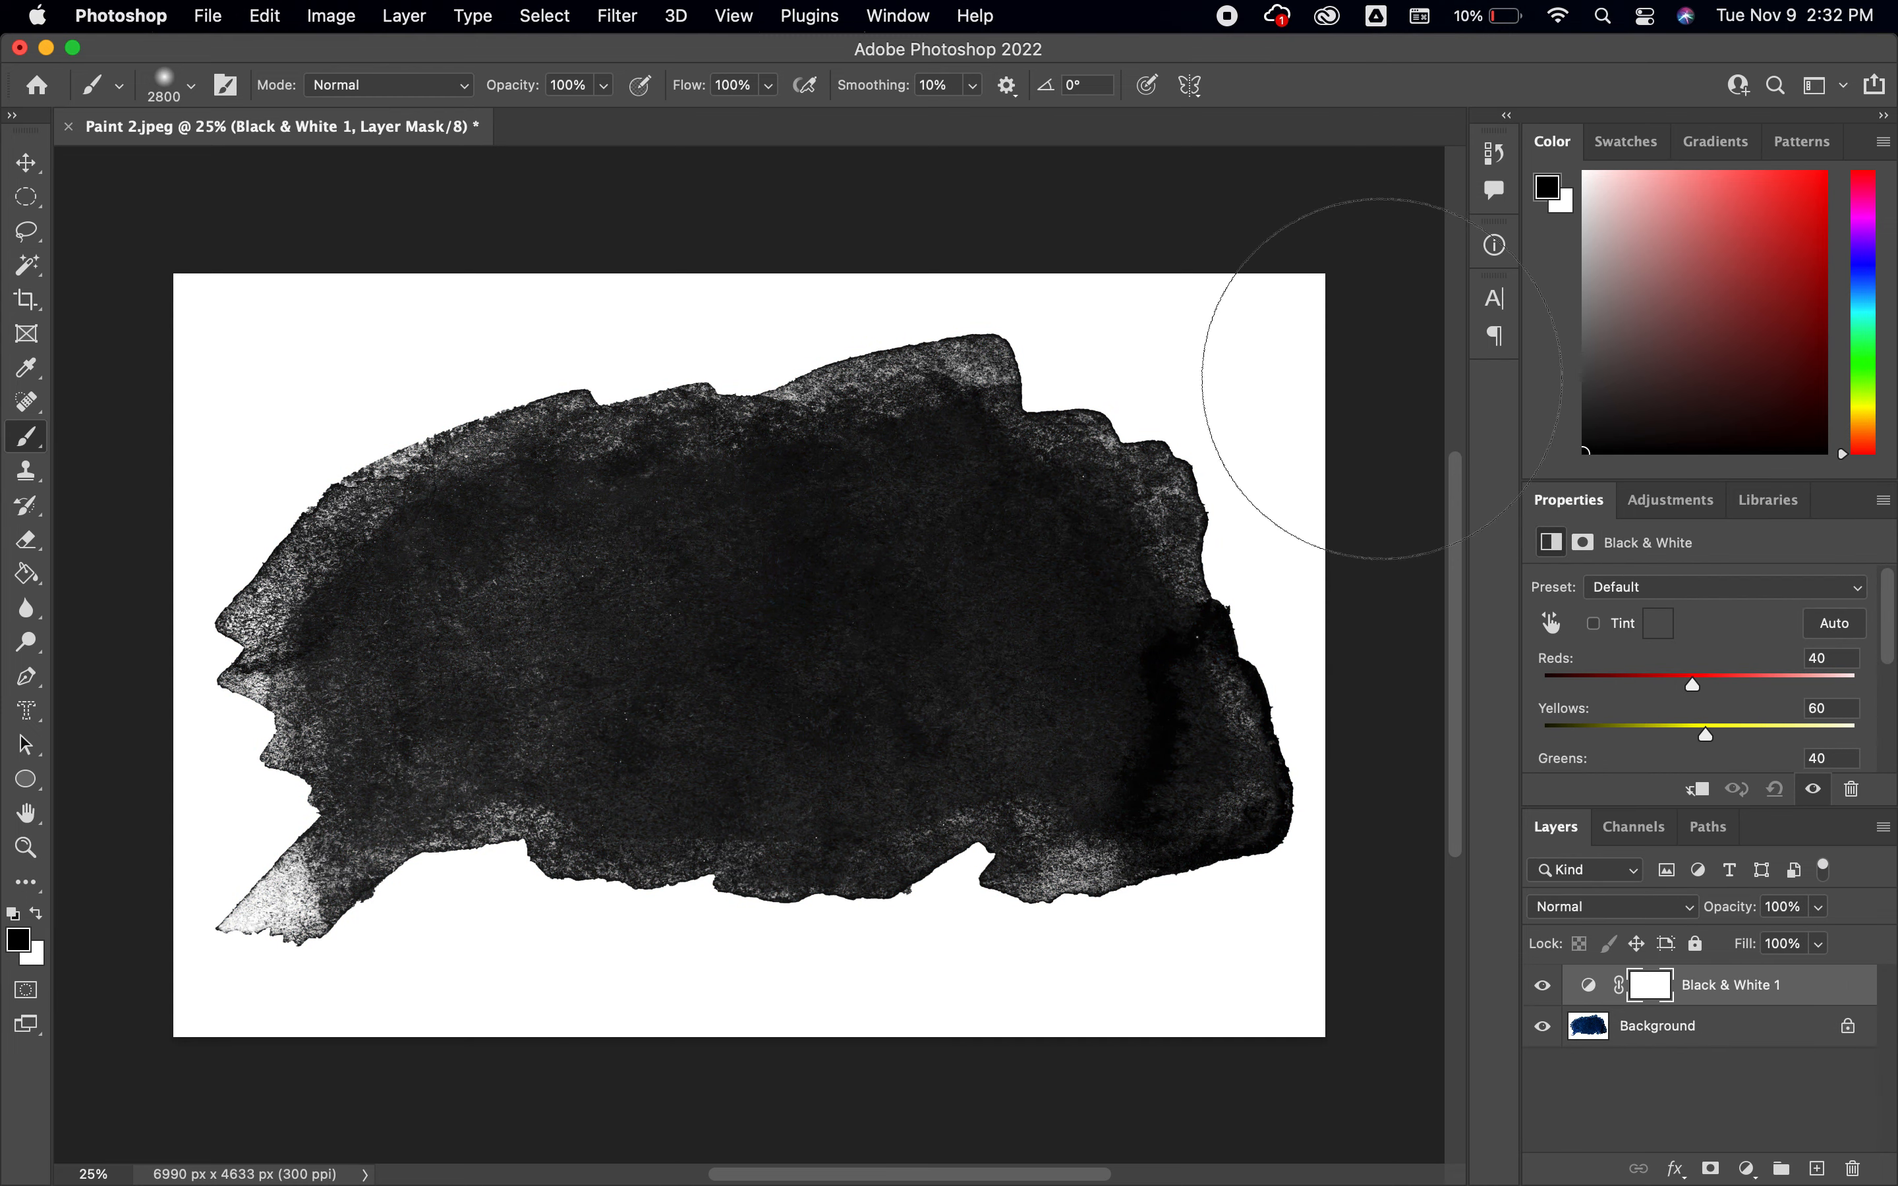